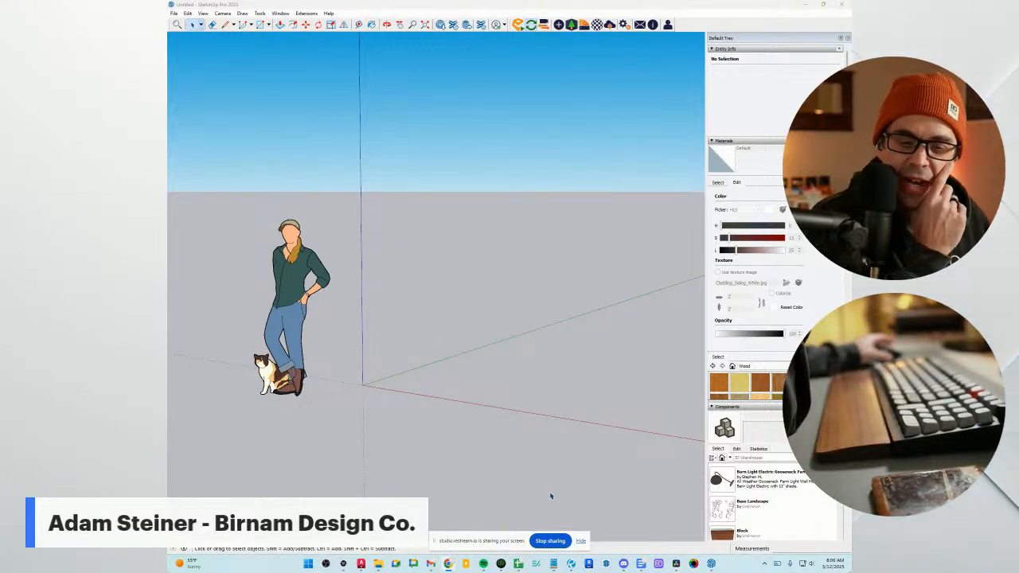
Switch to the AutoCAD drawing Hobart Project.dwg and look over its unit floor plans and the two elevations below them.
{"action": "left_click", "coordinate": [362, 565]}
{"action": "middle_click_drag", "start_coordinate": [538, 271], "coordinate": [553, 247]}
{"action": "scroll", "coordinate": [553, 247], "scroll_direction": "down", "scroll_amount": 5}
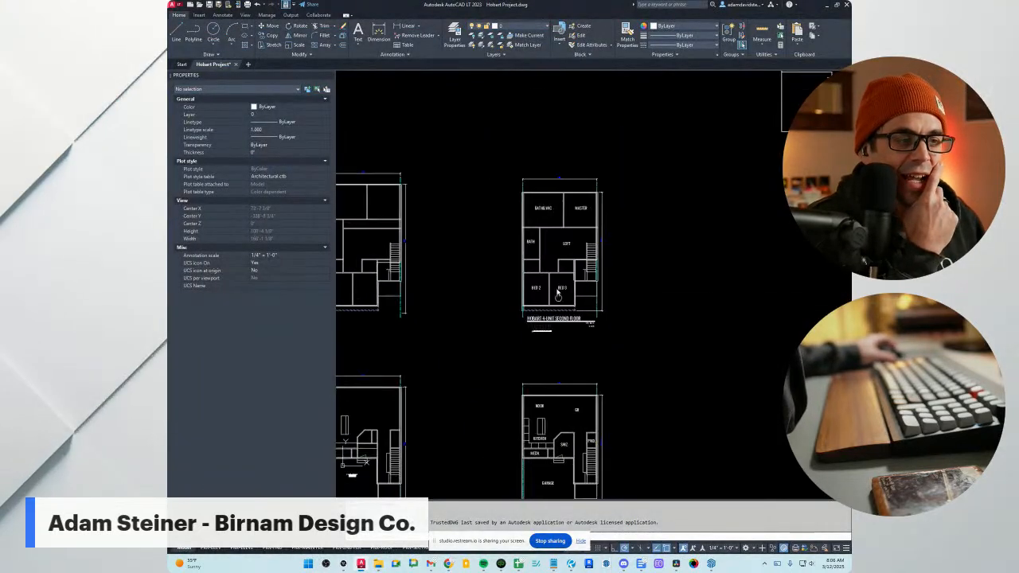
{"action": "middle_click_drag", "start_coordinate": [558, 293], "coordinate": [555, 257]}
{"action": "scroll", "coordinate": [555, 457], "scroll_direction": "up", "scroll_amount": 3}
{"action": "middle_click_drag", "start_coordinate": [554, 458], "coordinate": [563, 355]}
{"action": "scroll", "coordinate": [555, 371], "scroll_direction": "down", "scroll_amount": 3}
{"action": "mouse_move", "coordinate": [501, 455]}
{"action": "middle_mouse_down"}
{"action": "mouse_move", "coordinate": [541, 367]}
{"action": "mouse_move", "coordinate": [580, 377]}
{"action": "mouse_move", "coordinate": [641, 268]}
{"action": "mouse_move", "coordinate": [638, 241]}
{"action": "middle_mouse_up"}
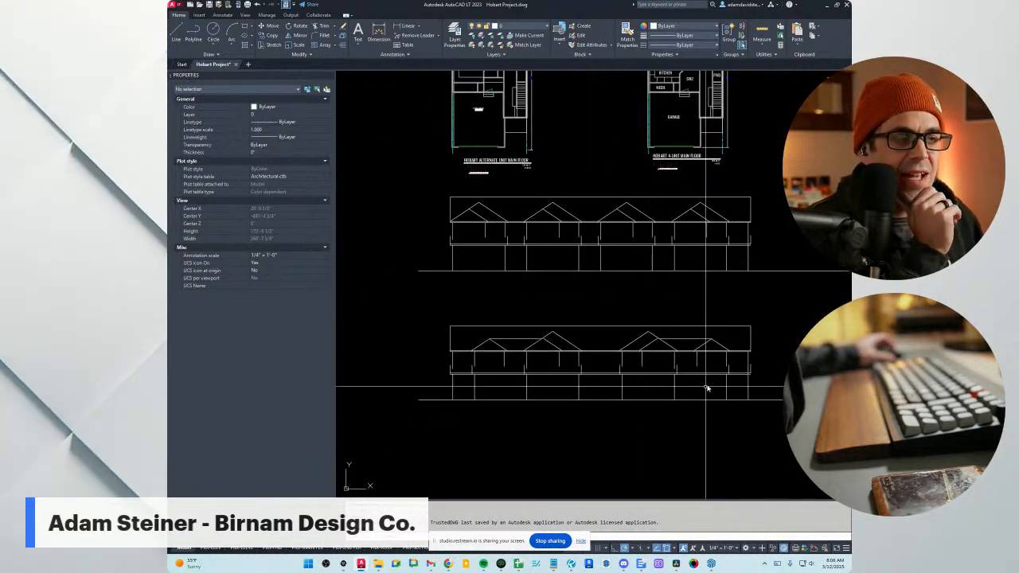
{"action": "mouse_move", "coordinate": [706, 333]}
{"action": "middle_mouse_down"}
{"action": "mouse_move", "coordinate": [704, 358]}
{"action": "mouse_move", "coordinate": [682, 372]}
{"action": "mouse_move", "coordinate": [614, 374]}
{"action": "middle_mouse_up"}
{"action": "mouse_move", "coordinate": [618, 337]}
{"action": "middle_mouse_down"}
{"action": "mouse_move", "coordinate": [604, 365]}
{"action": "mouse_move", "coordinate": [609, 348]}
{"action": "middle_mouse_up"}
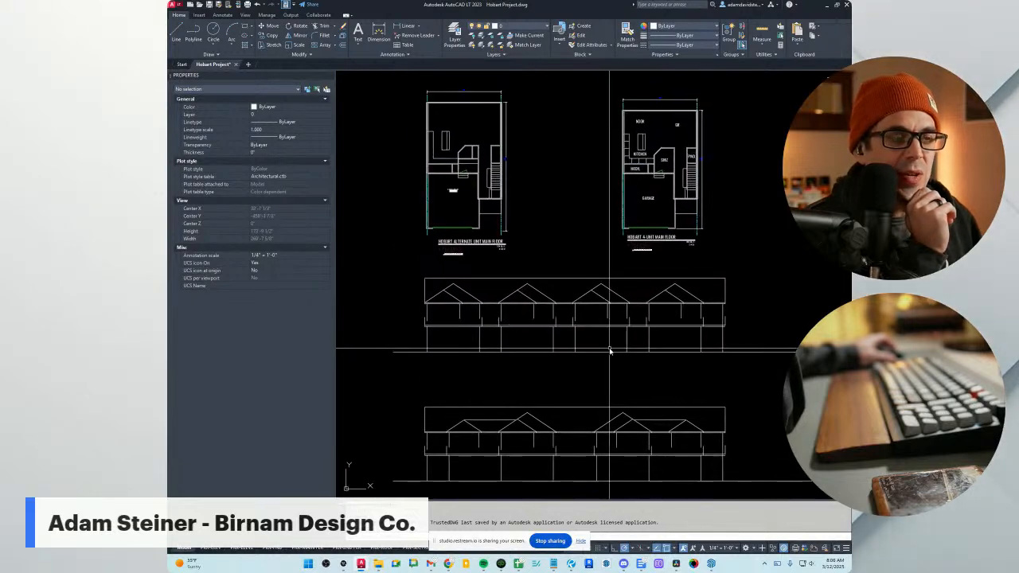
{"action": "mouse_move", "coordinate": [599, 310]}
{"action": "middle_mouse_down"}
{"action": "mouse_move", "coordinate": [602, 361]}
{"action": "mouse_move", "coordinate": [569, 380]}
{"action": "mouse_move", "coordinate": [578, 339]}
{"action": "middle_mouse_up"}
{"action": "mouse_move", "coordinate": [574, 411]}
{"action": "middle_mouse_down"}
{"action": "mouse_move", "coordinate": [567, 347]}
{"action": "mouse_move", "coordinate": [569, 357]}
{"action": "middle_mouse_up"}
{"action": "middle_click_drag", "start_coordinate": [575, 305], "coordinate": [548, 357]}
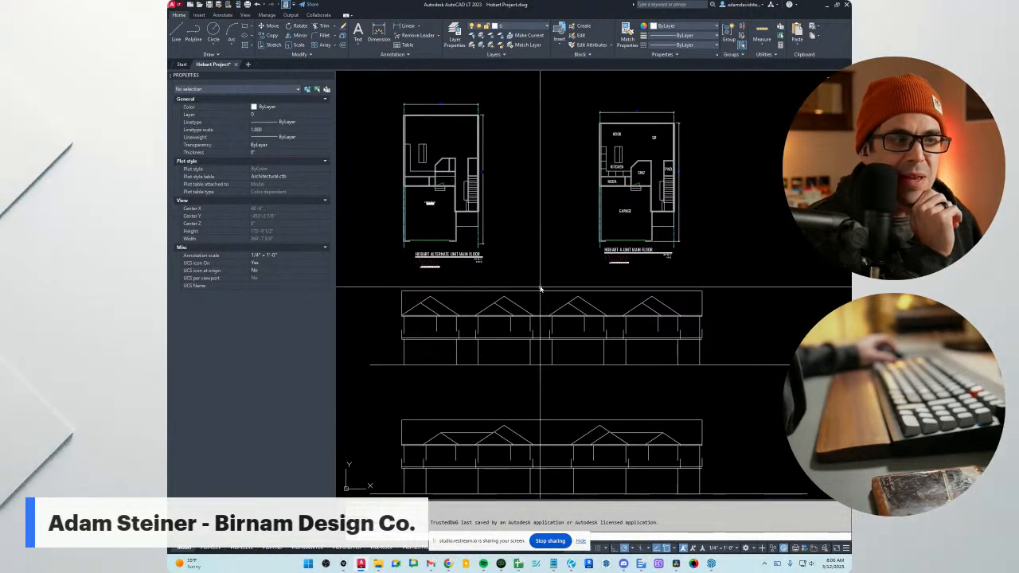
{"action": "middle_click_drag", "start_coordinate": [540, 289], "coordinate": [535, 355]}
{"action": "middle_click_drag", "start_coordinate": [509, 262], "coordinate": [493, 354]}
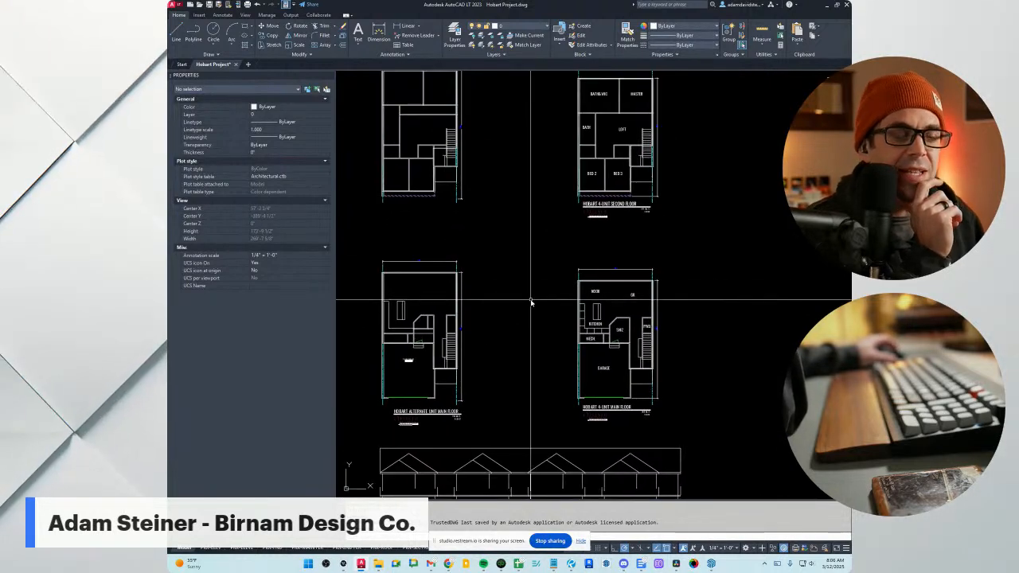
Examine the Hobart 4-Unit main floor plan, focusing on the room labelled SHIZ beside the kitchen.
{"action": "mouse_move", "coordinate": [568, 336]}
{"action": "middle_mouse_down"}
{"action": "mouse_move", "coordinate": [555, 271]}
{"action": "mouse_move", "coordinate": [559, 316]}
{"action": "middle_mouse_up"}
{"action": "scroll", "coordinate": [597, 354], "scroll_direction": "up", "scroll_amount": 5}
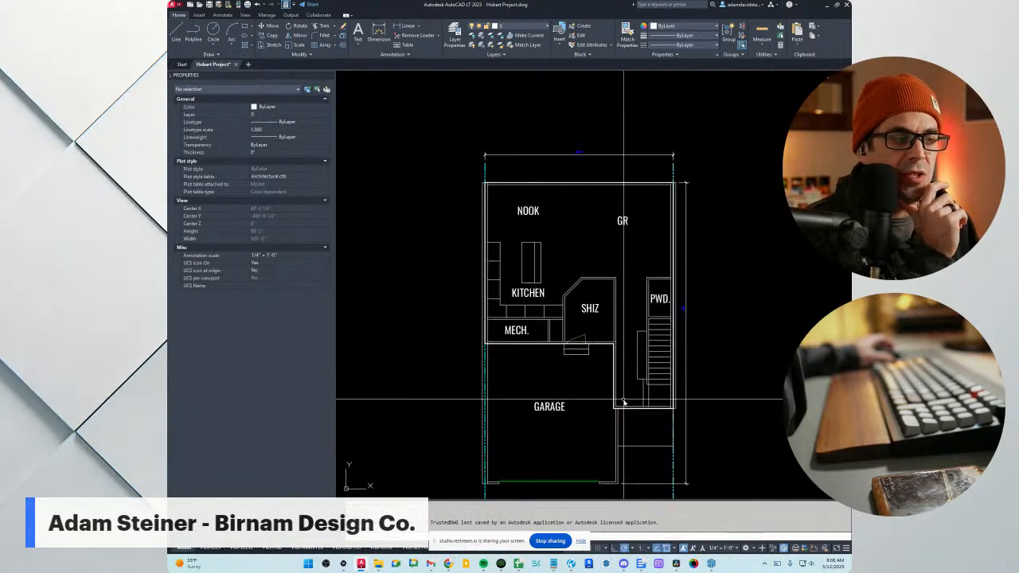
{"action": "mouse_move", "coordinate": [626, 403]}
{"action": "middle_mouse_down"}
{"action": "mouse_move", "coordinate": [597, 371]}
{"action": "mouse_move", "coordinate": [595, 351]}
{"action": "middle_mouse_up"}
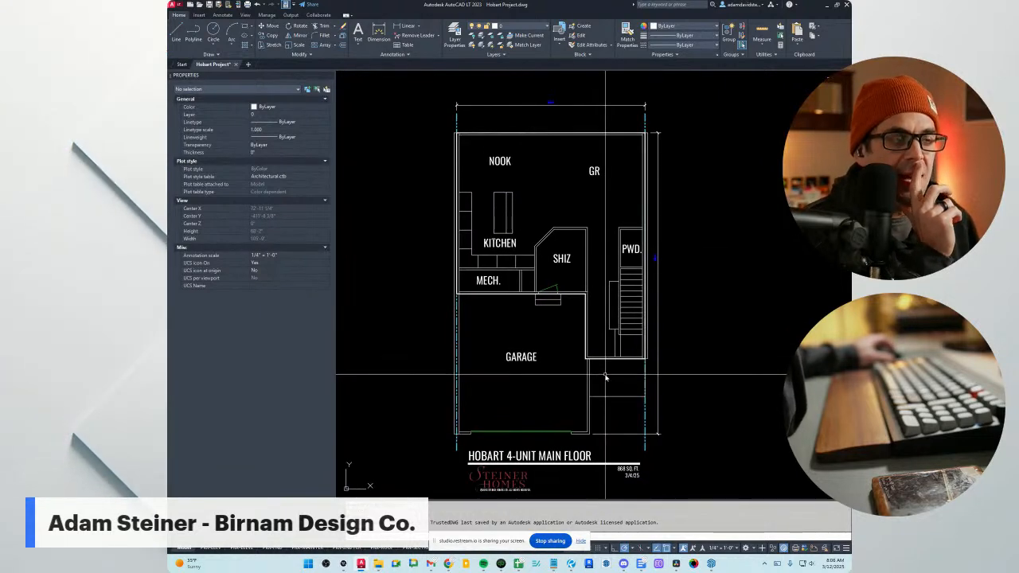
{"action": "scroll", "coordinate": [619, 349], "scroll_direction": "up", "scroll_amount": 2}
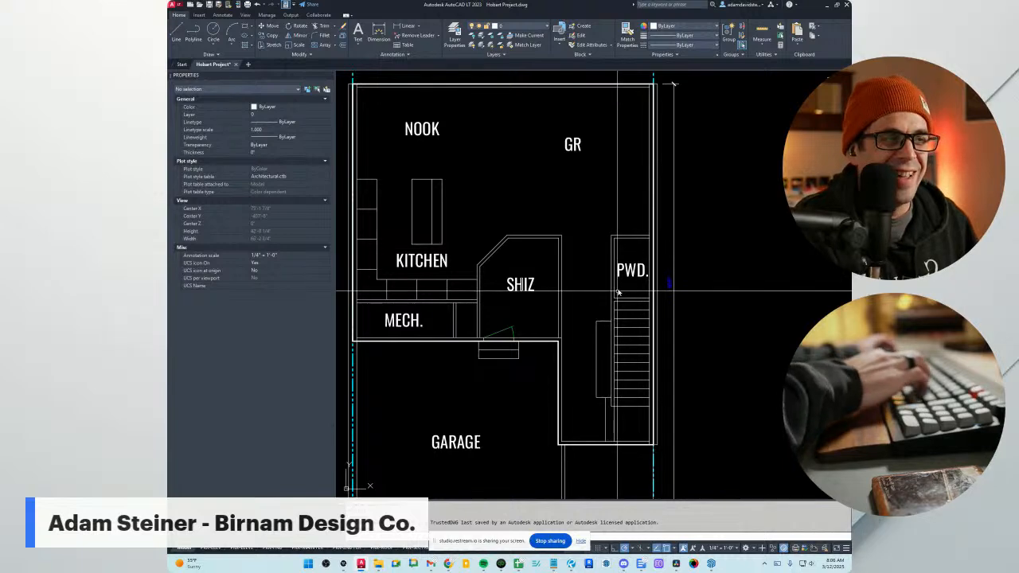
{"action": "middle_click_drag", "start_coordinate": [606, 295], "coordinate": [607, 285]}
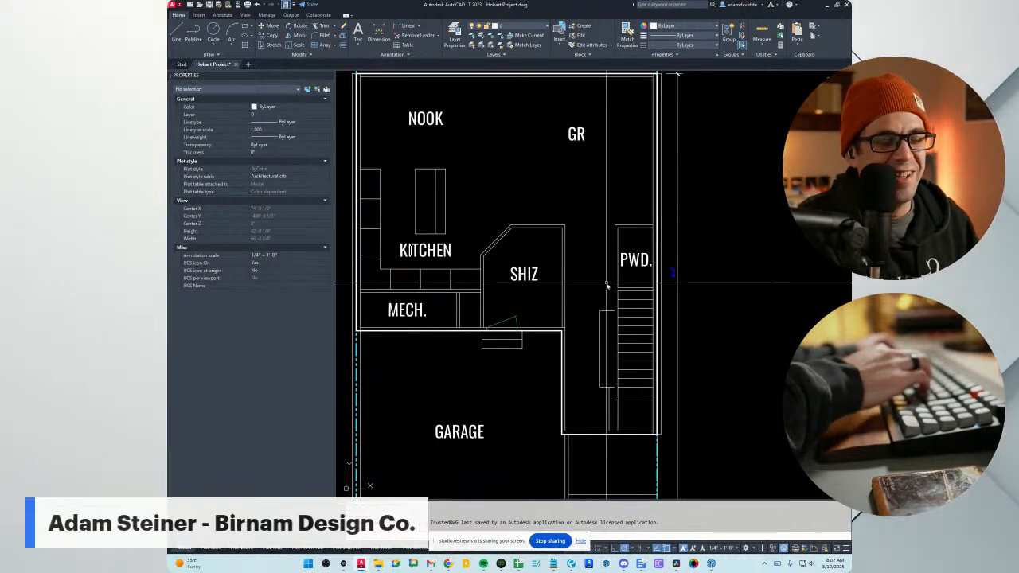
{"action": "middle_click_drag", "start_coordinate": [545, 304], "coordinate": [585, 296]}
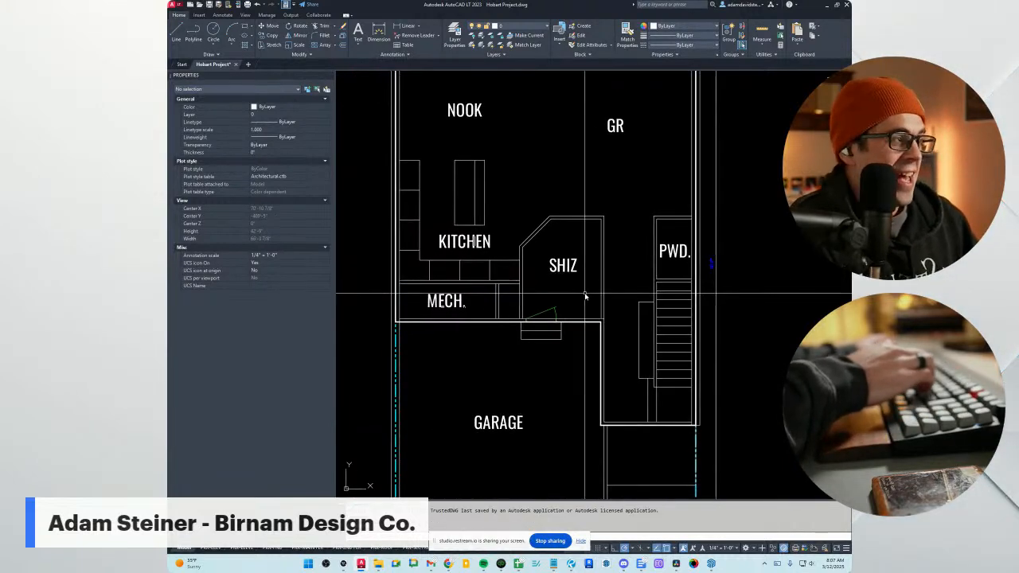
{"action": "left_click", "coordinate": [515, 348]}
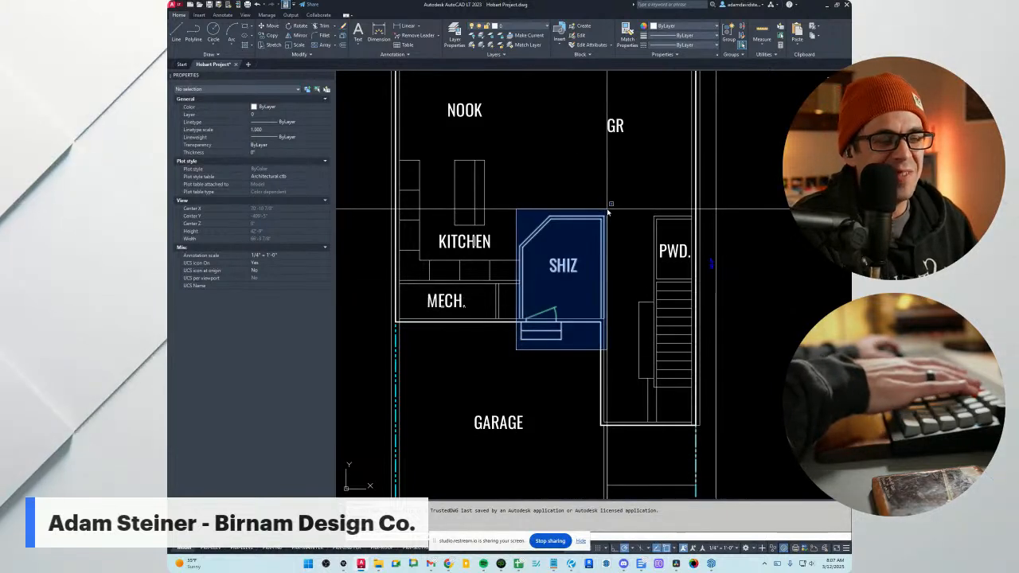
{"action": "key", "text": "Escape"}
{"action": "scroll", "coordinate": [674, 250], "scroll_direction": "up", "scroll_amount": 3}
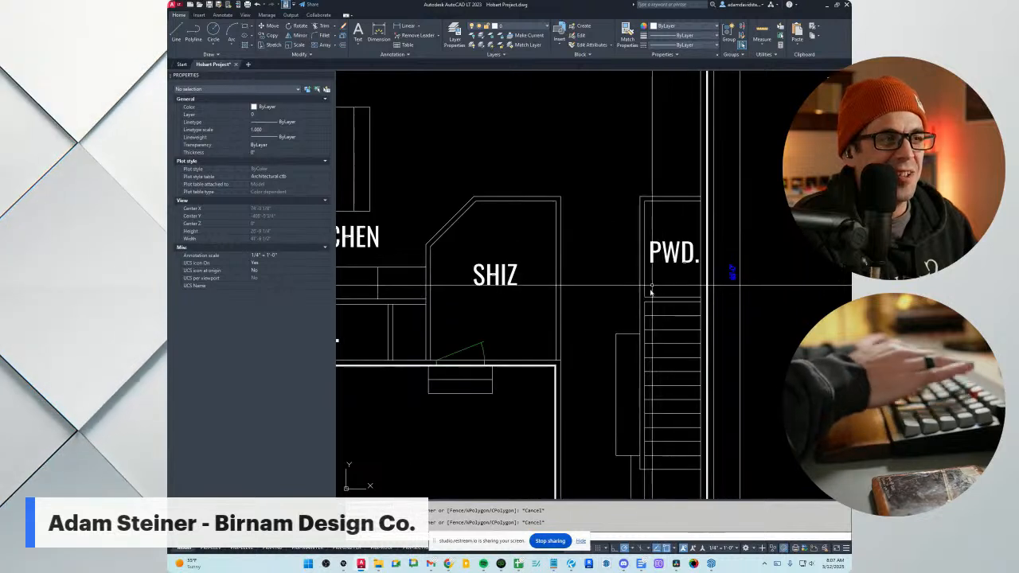
Measure the diagonal distance between opposite inner corners of the powder room on the main floor plan.
{"action": "type", "text": "di"}
{"action": "key", "text": "space"}
{"action": "left_click", "coordinate": [645, 297]}
{"action": "left_click", "coordinate": [700, 200]}
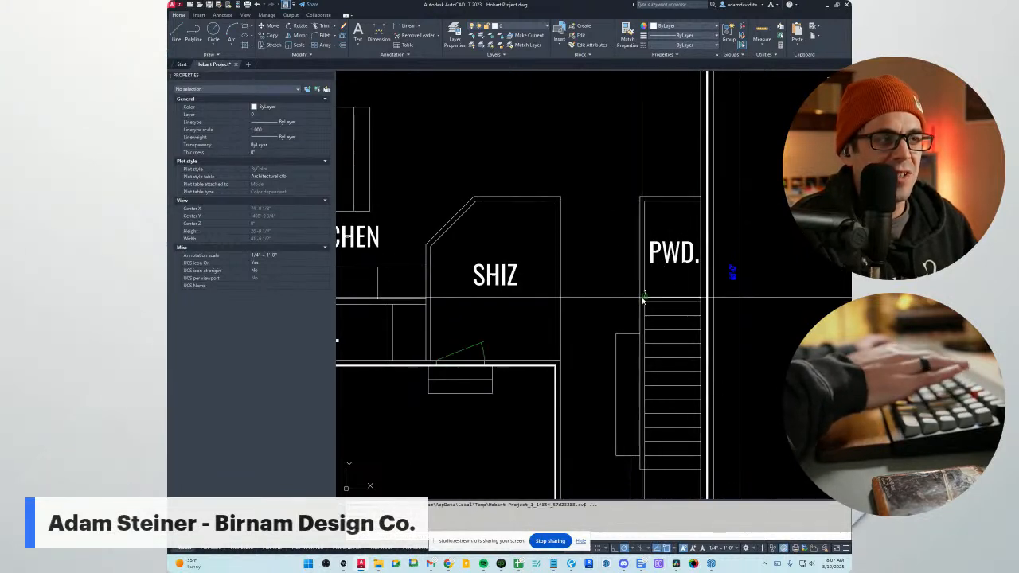
{"action": "scroll", "coordinate": [629, 283], "scroll_direction": "down", "scroll_amount": 4}
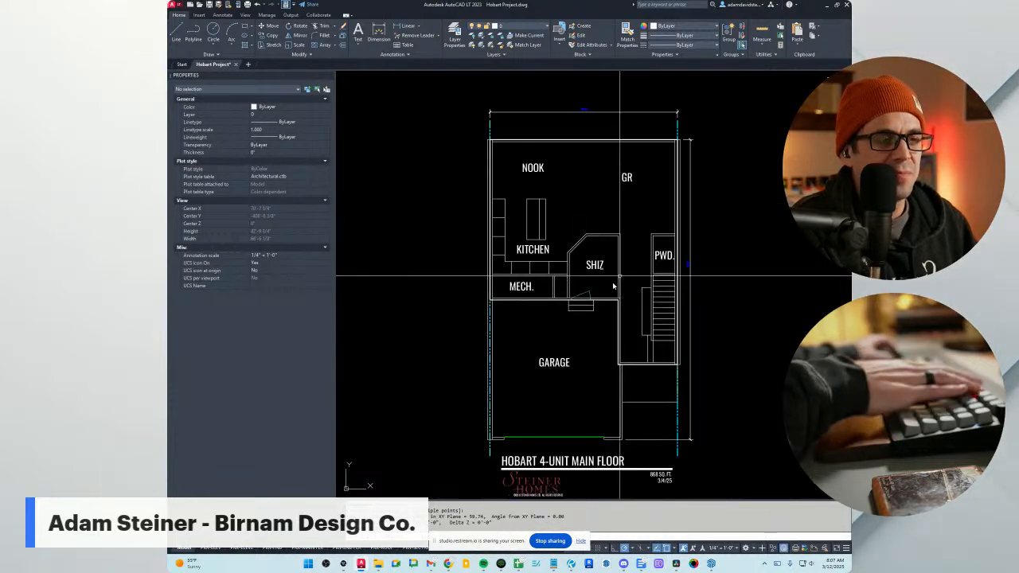
Examine the mechanical room, kitchen and great room areas of the Hobart 4-Unit main floor plan.
{"action": "scroll", "coordinate": [524, 297], "scroll_direction": "up", "scroll_amount": 2}
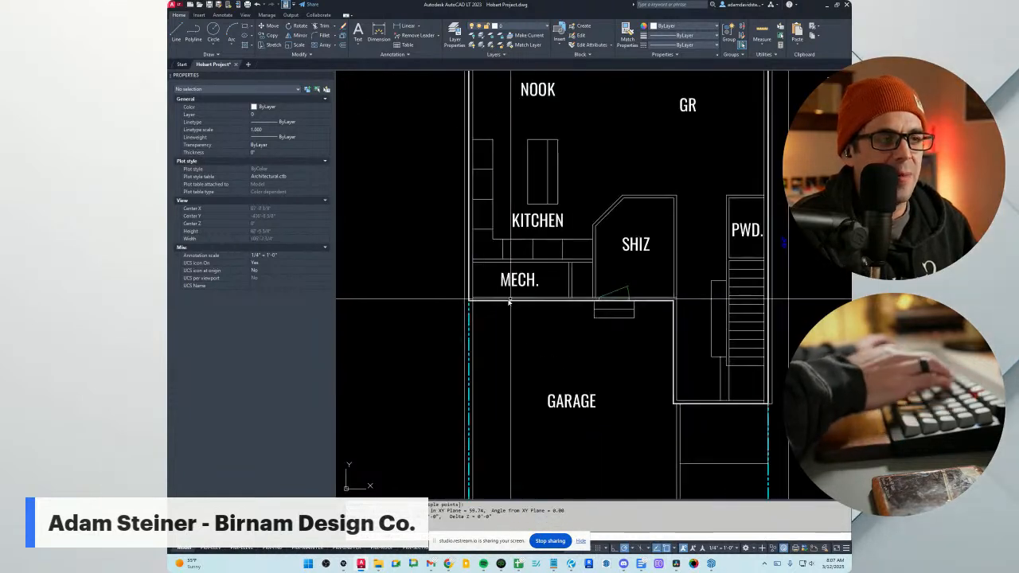
{"action": "left_click", "coordinate": [579, 257]}
{"action": "key", "text": "Escape"}
{"action": "left_click", "coordinate": [557, 310]}
{"action": "key", "text": "Escape"}
{"action": "middle_click_drag", "start_coordinate": [585, 263], "coordinate": [589, 300]}
{"action": "left_click", "coordinate": [416, 323]}
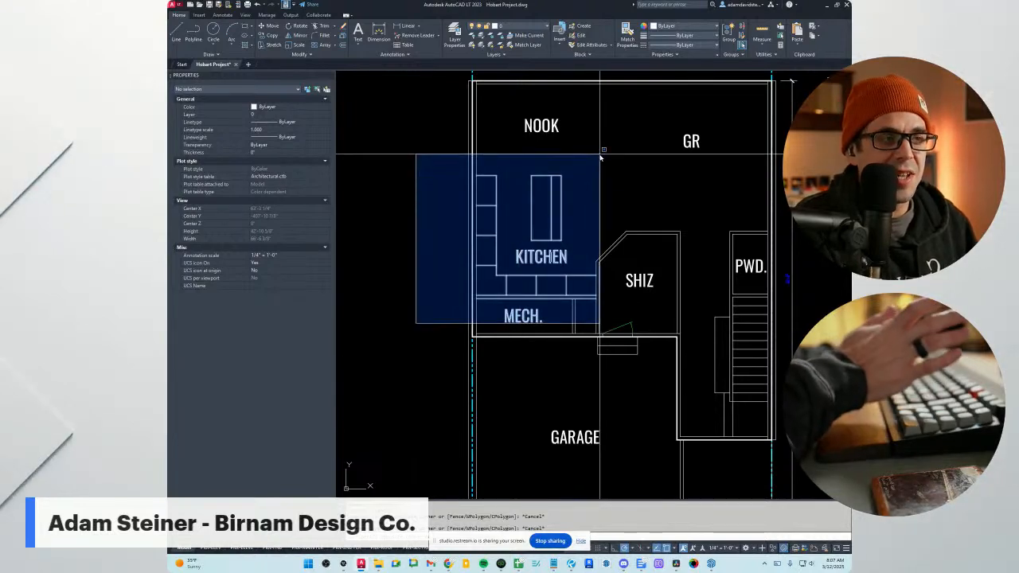
{"action": "key", "text": "Escape"}
{"action": "middle_click_drag", "start_coordinate": [600, 157], "coordinate": [604, 222]}
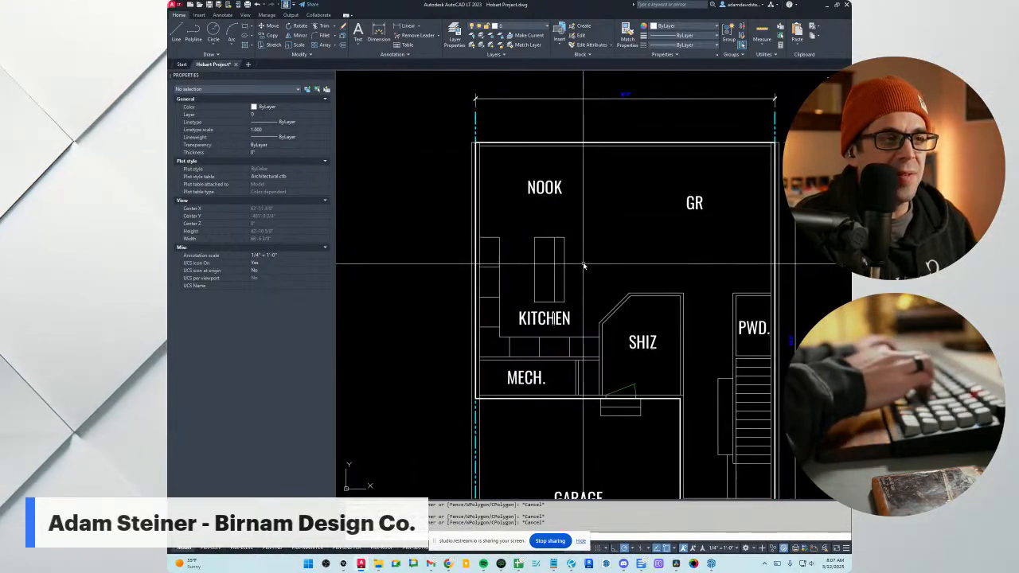
{"action": "middle_click_drag", "start_coordinate": [583, 266], "coordinate": [558, 278]}
{"action": "left_click", "coordinate": [599, 289]}
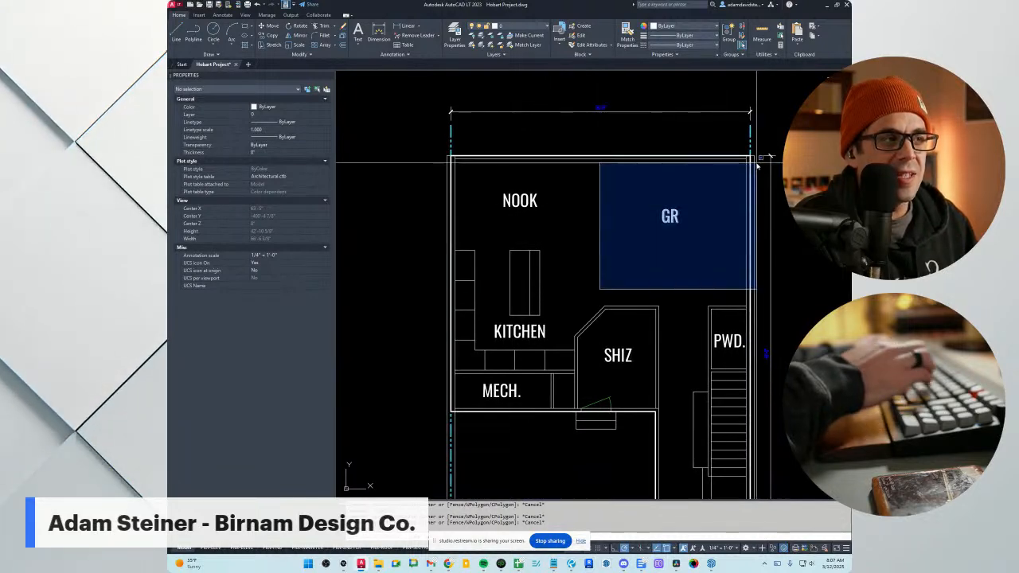
{"action": "key", "text": "Escape"}
Examine the loft, master bedroom and bath and walk-in closet areas of the Hobart 4-Unit second floor plan.
{"action": "scroll", "coordinate": [621, 199], "scroll_direction": "down", "scroll_amount": 4}
{"action": "middle_click_drag", "start_coordinate": [672, 181], "coordinate": [650, 361]}
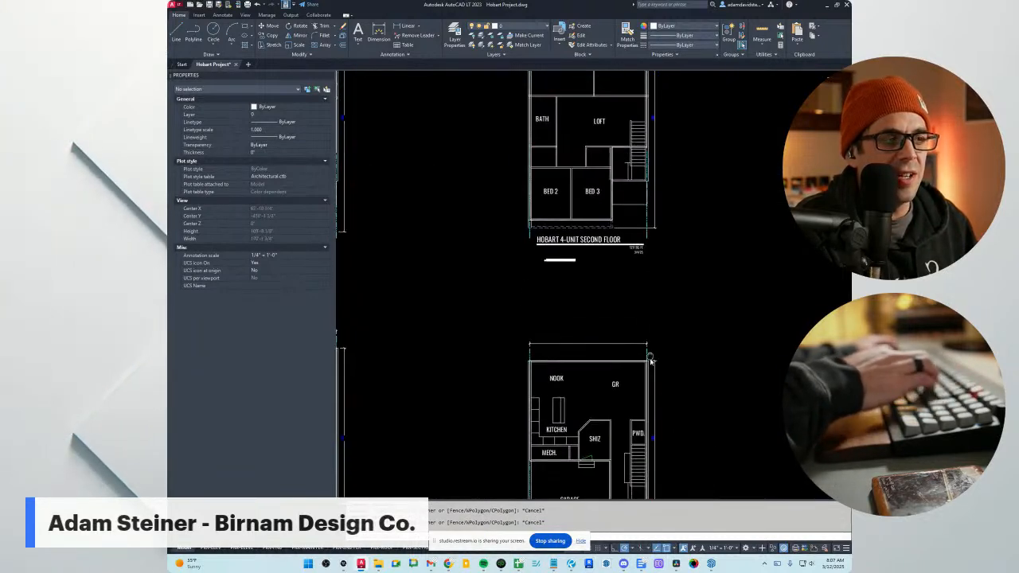
{"action": "scroll", "coordinate": [581, 196], "scroll_direction": "up", "scroll_amount": 2}
{"action": "middle_click_drag", "start_coordinate": [614, 148], "coordinate": [614, 290]}
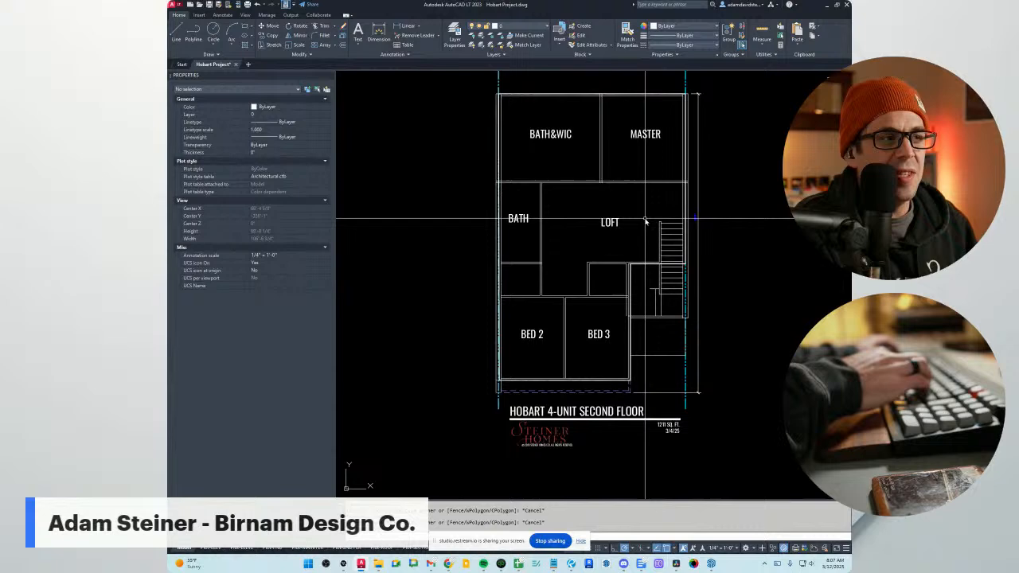
{"action": "left_click", "coordinate": [554, 252]}
{"action": "key", "text": "Escape"}
{"action": "middle_click_drag", "start_coordinate": [589, 202], "coordinate": [582, 234]}
{"action": "left_click", "coordinate": [575, 239]}
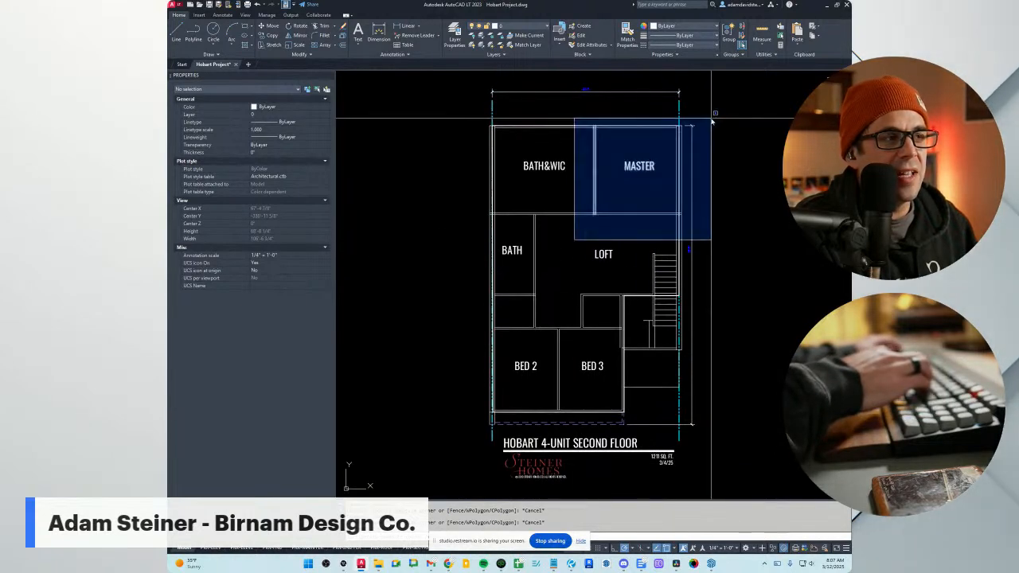
{"action": "key", "text": "Escape"}
{"action": "left_click", "coordinate": [464, 232]}
{"action": "key", "text": "Escape"}
Examine bedrooms 2 and 3, the bath and the small rooms above the bedrooms on the second floor plan.
{"action": "middle_click_drag", "start_coordinate": [590, 393], "coordinate": [599, 351]}
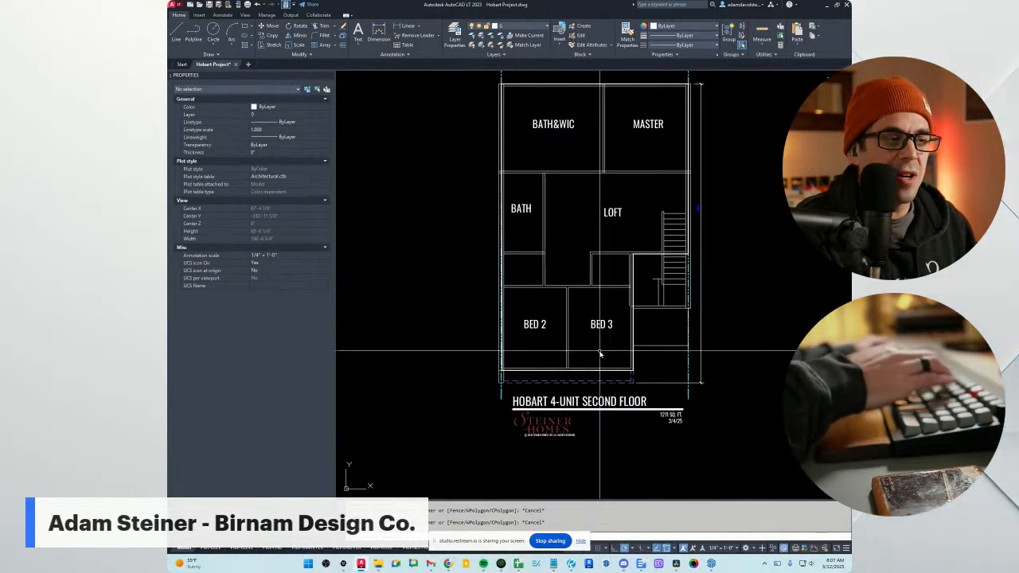
{"action": "left_click", "coordinate": [453, 355]}
{"action": "key", "text": "Escape"}
{"action": "left_click", "coordinate": [485, 271]}
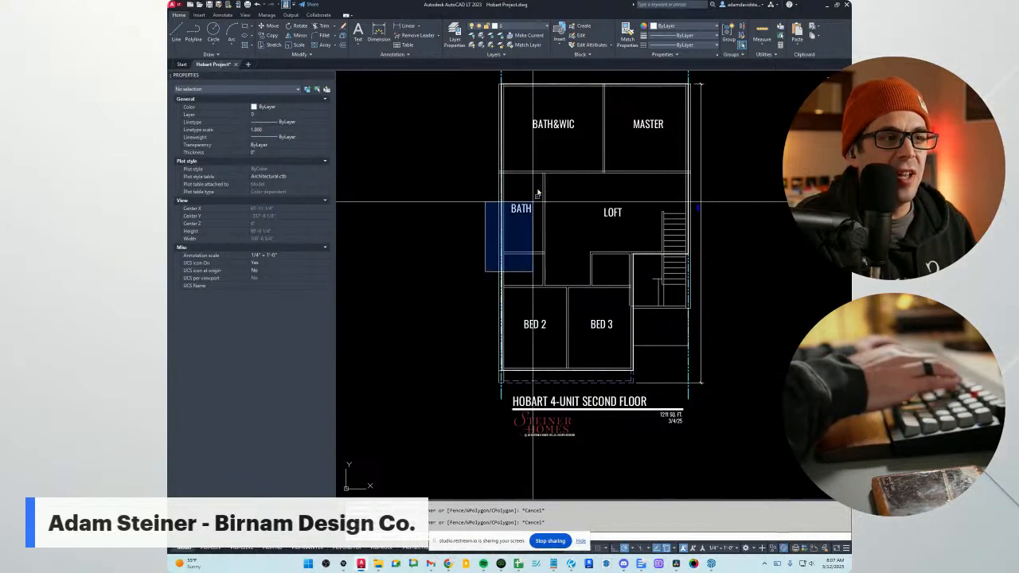
{"action": "key", "text": "Escape"}
{"action": "left_click", "coordinate": [461, 296]}
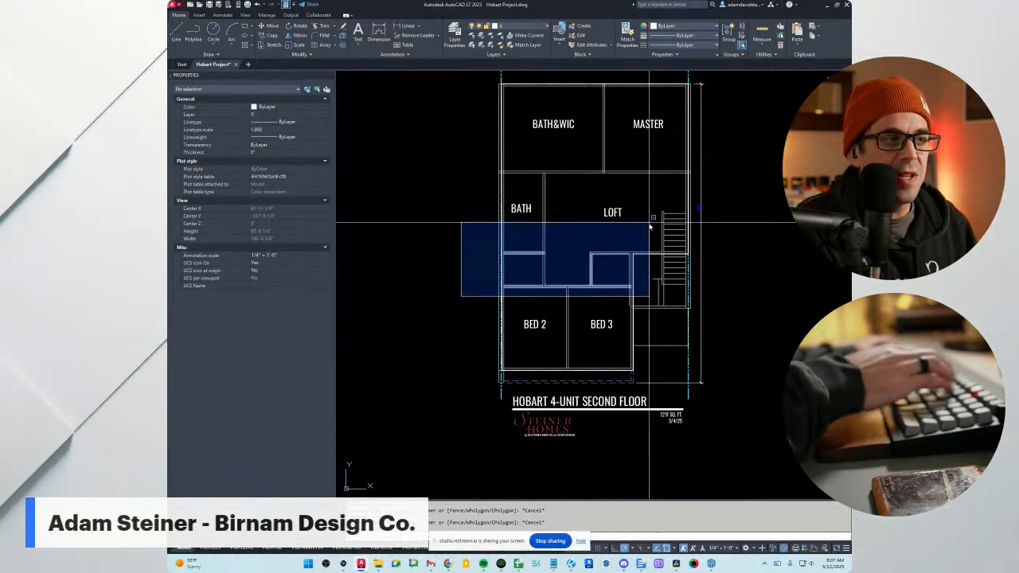
{"action": "key", "text": "Escape"}
Check the garage end and title block of the Hobart 4-Unit main floor plan.
{"action": "middle_click_drag", "start_coordinate": [644, 320], "coordinate": [645, 292]}
{"action": "scroll", "coordinate": [645, 307], "scroll_direction": "up", "scroll_amount": 2}
{"action": "scroll", "coordinate": [644, 320], "scroll_direction": "down", "scroll_amount": 2}
{"action": "scroll", "coordinate": [643, 307], "scroll_direction": "down", "scroll_amount": 2}
{"action": "middle_click_drag", "start_coordinate": [615, 428], "coordinate": [607, 262]}
{"action": "mouse_move", "coordinate": [599, 477]}
{"action": "middle_mouse_down"}
{"action": "mouse_move", "coordinate": [607, 390]}
{"action": "mouse_move", "coordinate": [648, 373]}
{"action": "middle_mouse_up"}
{"action": "scroll", "coordinate": [610, 387], "scroll_direction": "up", "scroll_amount": 4}
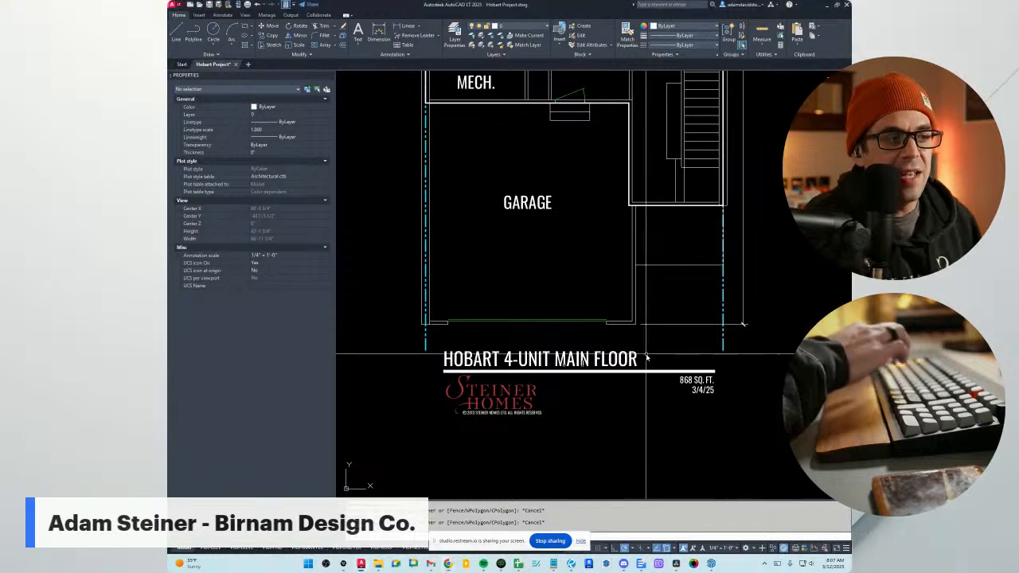
Review the two four-unit elevations drawn below the floor plans.
{"action": "scroll", "coordinate": [632, 348], "scroll_direction": "down", "scroll_amount": 6}
{"action": "middle_click_drag", "start_coordinate": [558, 290], "coordinate": [573, 284]}
{"action": "middle_click_drag", "start_coordinate": [634, 280], "coordinate": [621, 286]}
{"action": "middle_click_drag", "start_coordinate": [601, 477], "coordinate": [639, 364]}
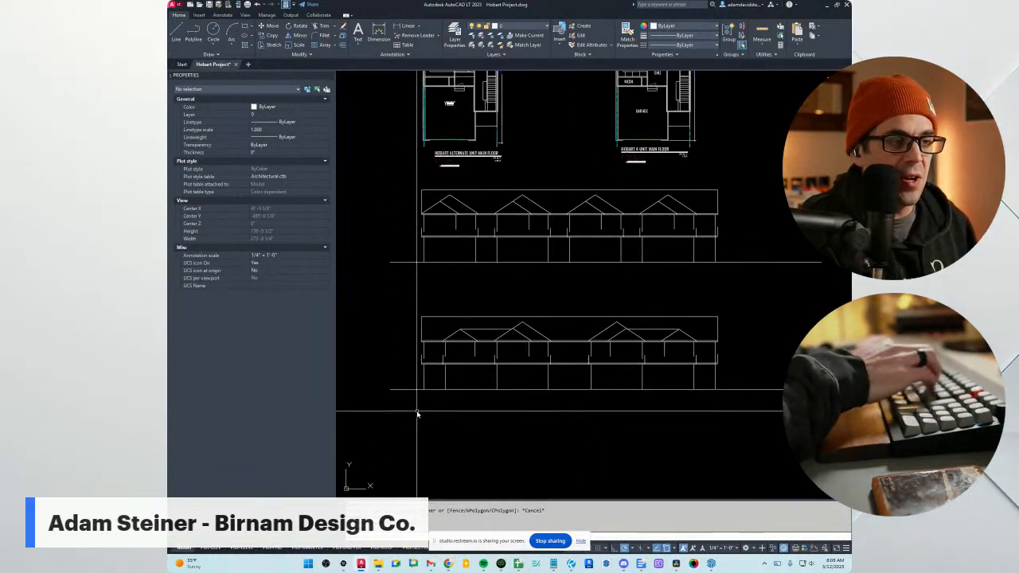
{"action": "left_click", "coordinate": [382, 414]}
{"action": "left_click", "coordinate": [753, 169]}
{"action": "middle_click_drag", "start_coordinate": [753, 169], "coordinate": [758, 254]}
{"action": "key", "text": "Escape"}
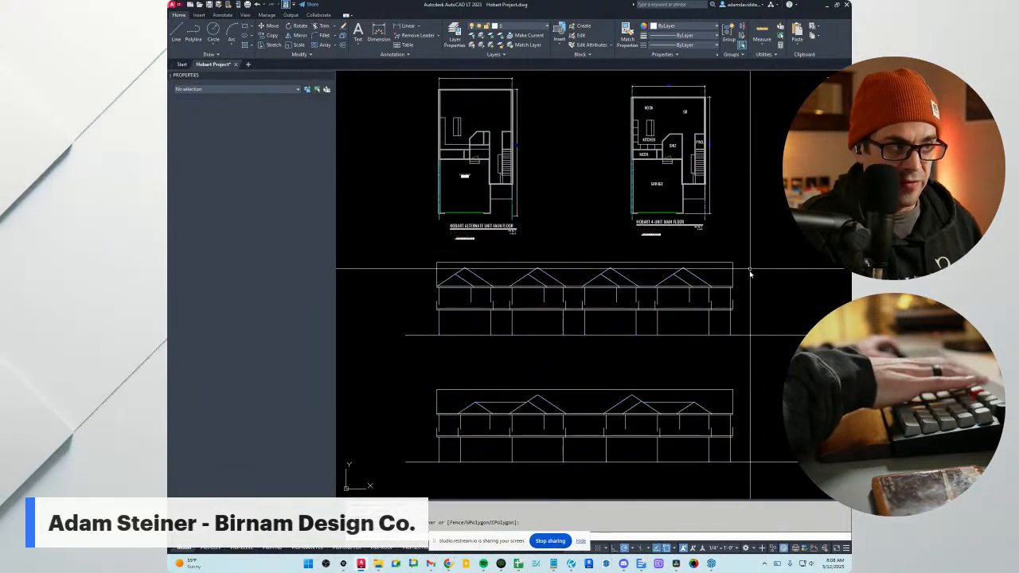
Measure the garage's overall width along its front wall on the Hobart 4-Unit main floor plan.
{"action": "scroll", "coordinate": [686, 203], "scroll_direction": "up", "scroll_amount": 4}
{"action": "middle_click_drag", "start_coordinate": [687, 208], "coordinate": [674, 332]}
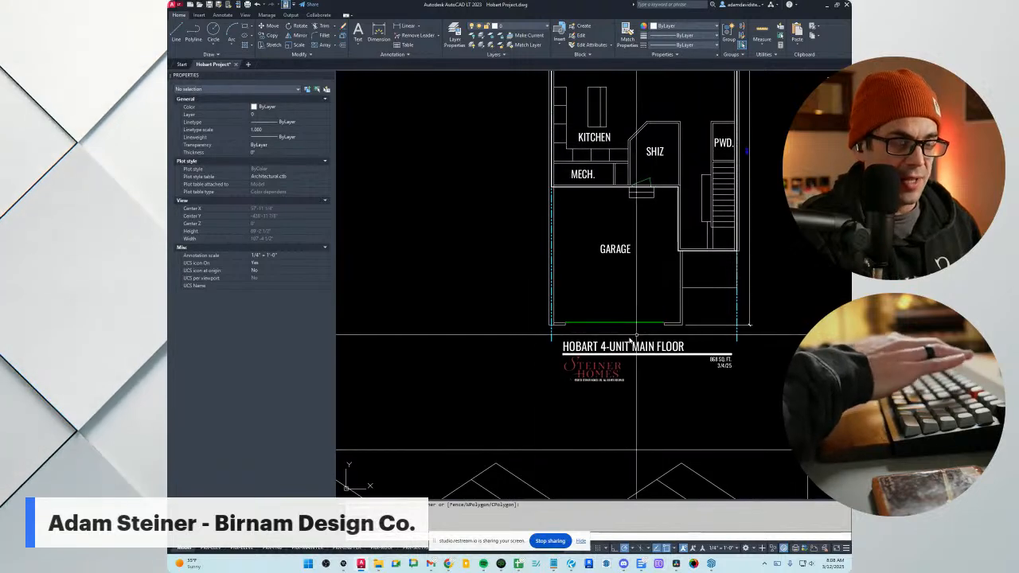
{"action": "middle_click_drag", "start_coordinate": [551, 328], "coordinate": [548, 307]}
{"action": "scroll", "coordinate": [547, 307], "scroll_direction": "up", "scroll_amount": 3}
{"action": "type", "text": "di"}
{"action": "key", "text": "space"}
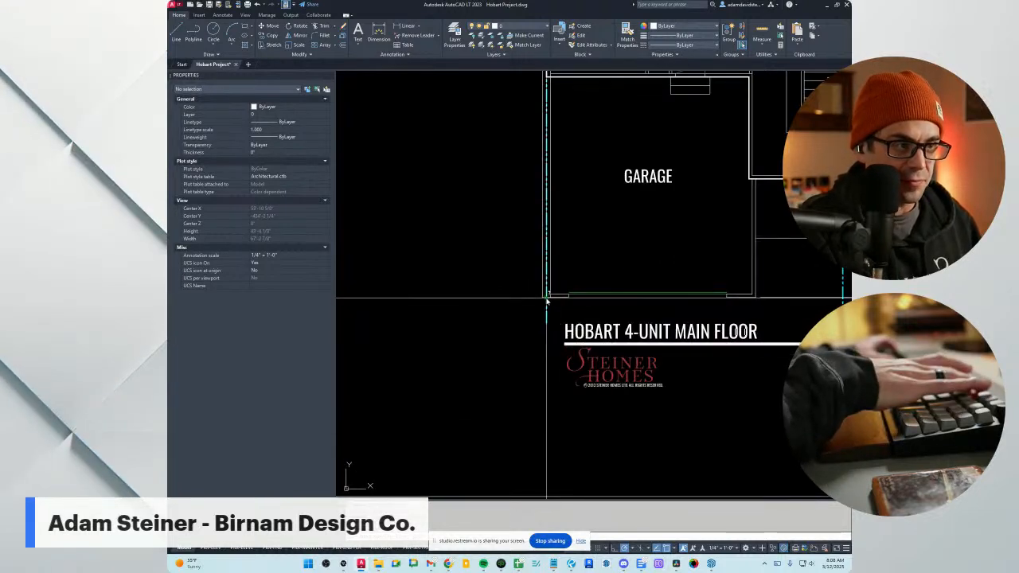
{"action": "left_click", "coordinate": [544, 298]}
{"action": "left_click", "coordinate": [755, 298]}
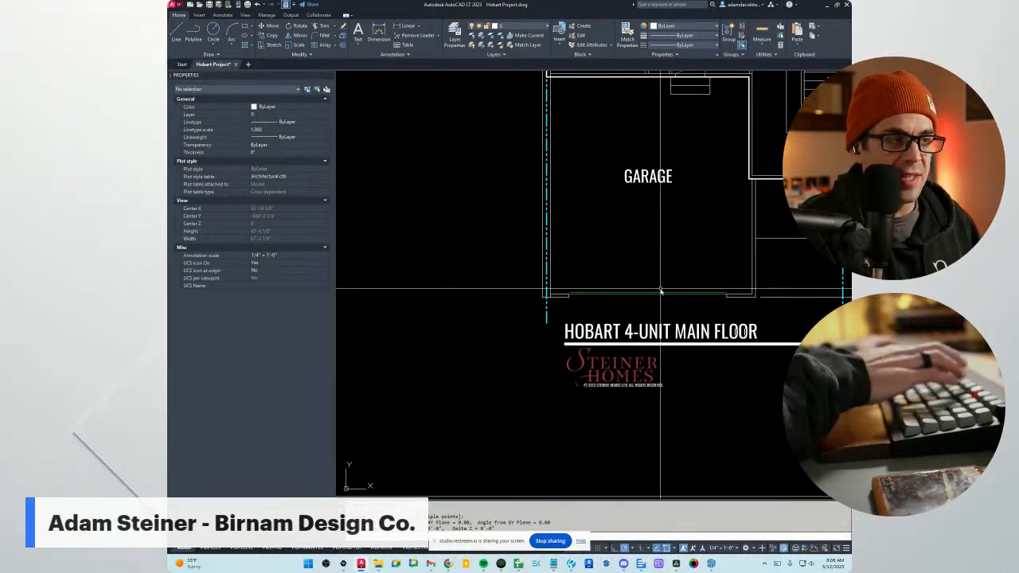
{"action": "scroll", "coordinate": [621, 358], "scroll_direction": "down", "scroll_amount": 5}
{"action": "middle_click_drag", "start_coordinate": [619, 396], "coordinate": [614, 291]}
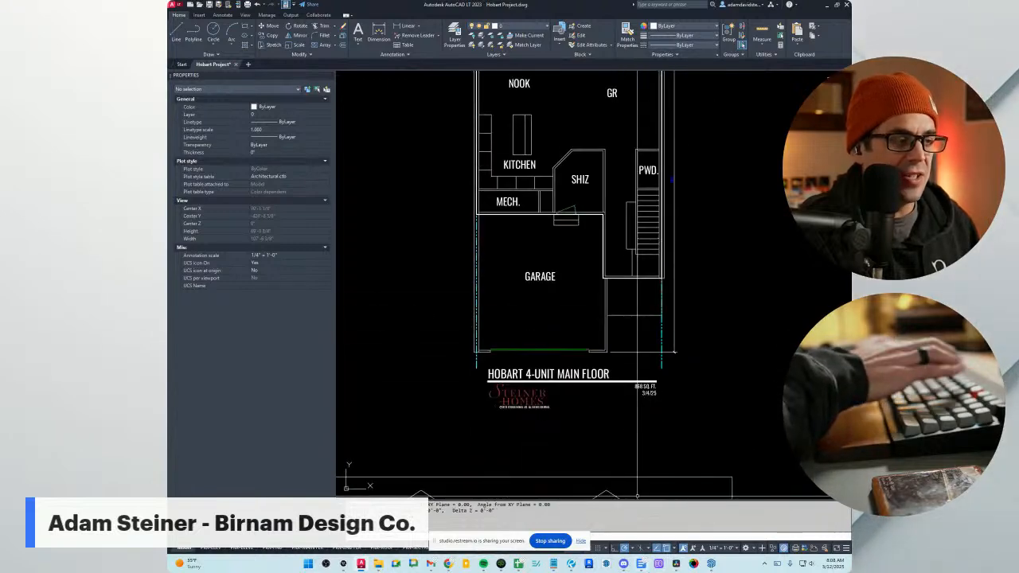
{"action": "scroll", "coordinate": [473, 350], "scroll_direction": "up", "scroll_amount": 2}
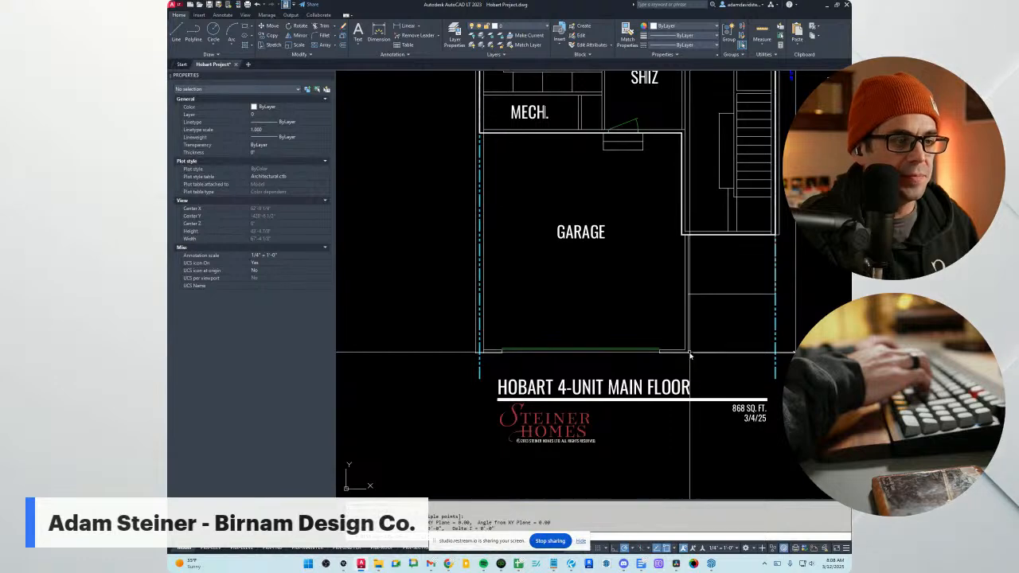
Return to the empty SketchUp model and erase the default figure with the cat.
{"action": "mouse_move", "coordinate": [529, 6]}
{"action": "left_mouse_down"}
{"action": "mouse_move", "coordinate": [784, 168]}
{"action": "mouse_move", "coordinate": [850, 183]}
{"action": "left_mouse_up"}
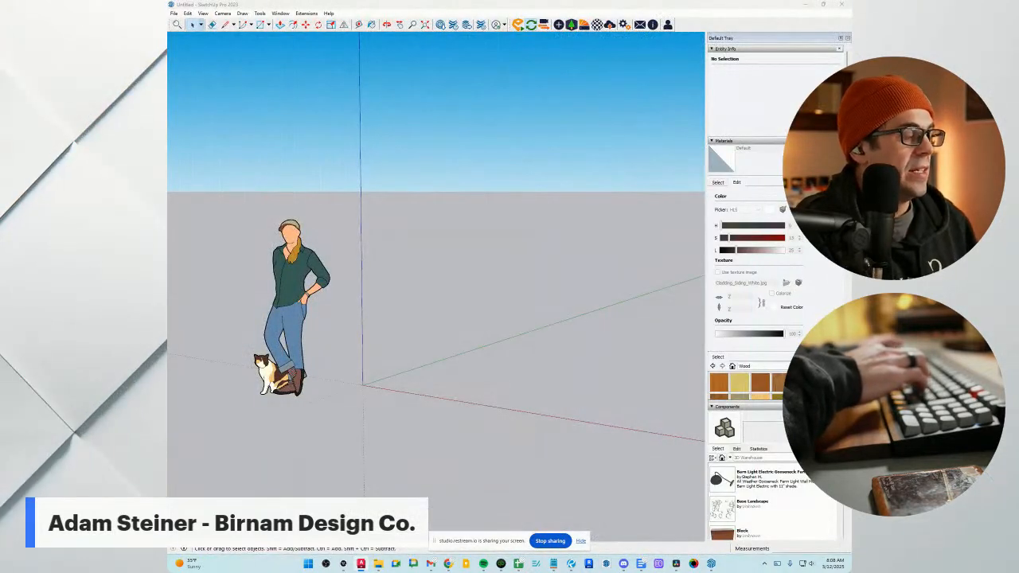
{"action": "mouse_move", "coordinate": [581, 397]}
{"action": "middle_mouse_down"}
{"action": "mouse_move", "coordinate": [541, 323]}
{"action": "mouse_move", "coordinate": [395, 292]}
{"action": "middle_mouse_up"}
{"action": "key", "text": "e"}
{"action": "left_click", "coordinate": [292, 268]}
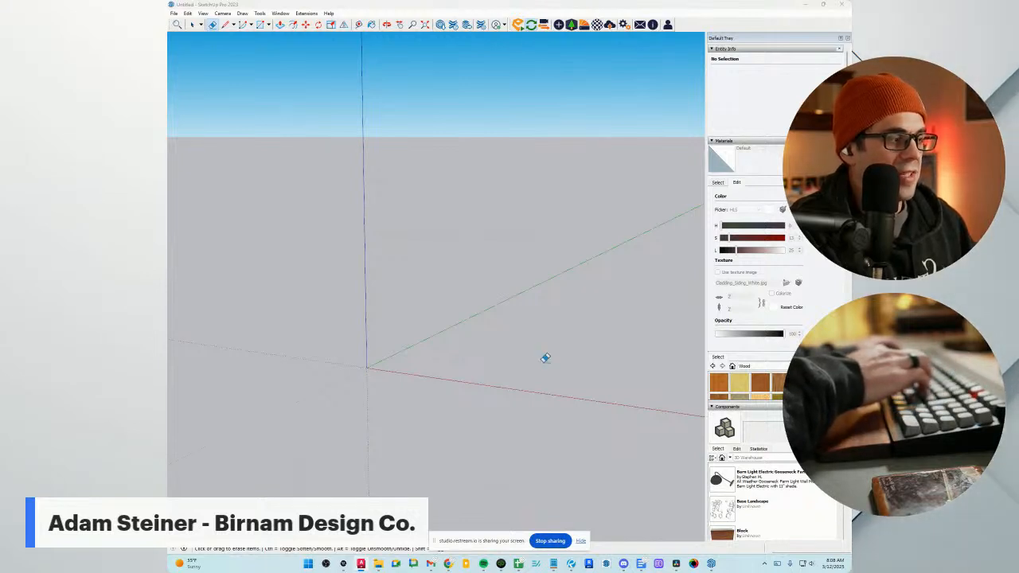
Draw the garage front wall line from the origin along the red axis, 21'2" long.
{"action": "middle_click_drag", "start_coordinate": [544, 358], "coordinate": [475, 363]}
{"action": "left_click", "coordinate": [411, 371]}
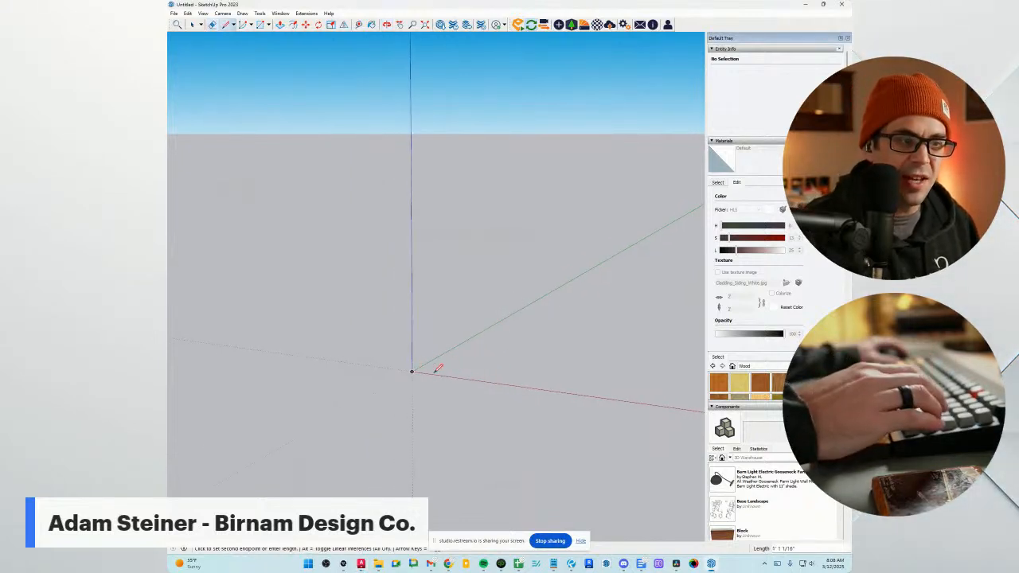
{"action": "type", "text": "24'2"}
{"action": "key", "text": "Return"}
{"action": "scroll", "coordinate": [436, 385], "scroll_direction": "down", "scroll_amount": 4}
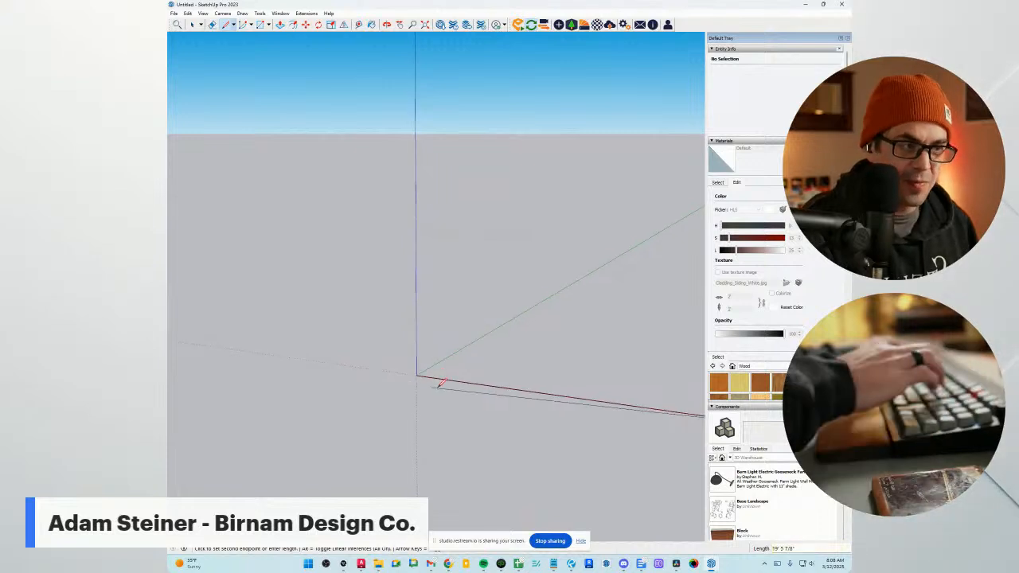
{"action": "scroll", "coordinate": [352, 402], "scroll_direction": "down", "scroll_amount": 2}
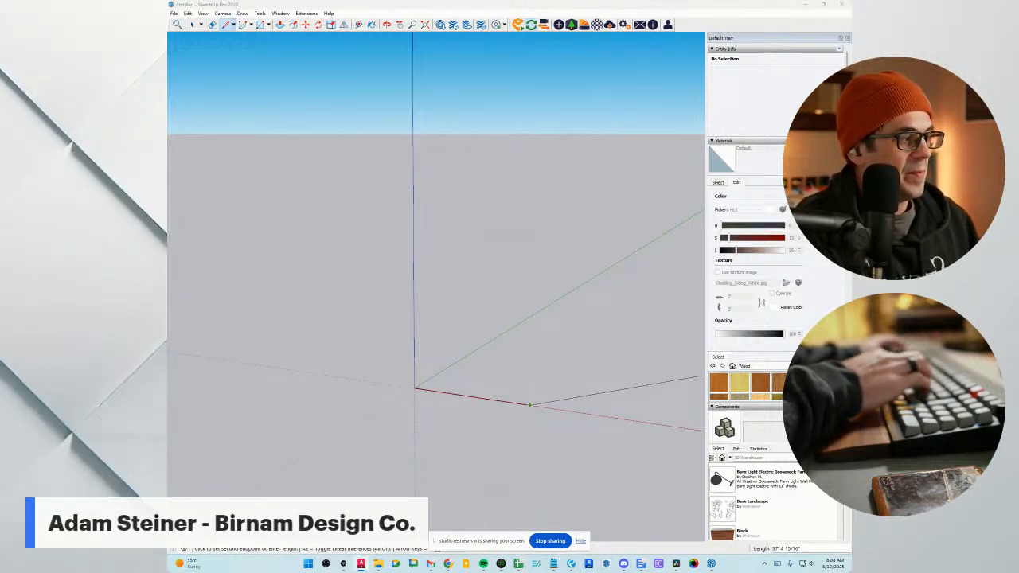
Continue the outline with a 12' return along the green axis and an 8'10" wall parallel to the front.
{"action": "middle_click_drag", "start_coordinate": [514, 382], "coordinate": [560, 386]}
{"action": "type", "text": "12"}
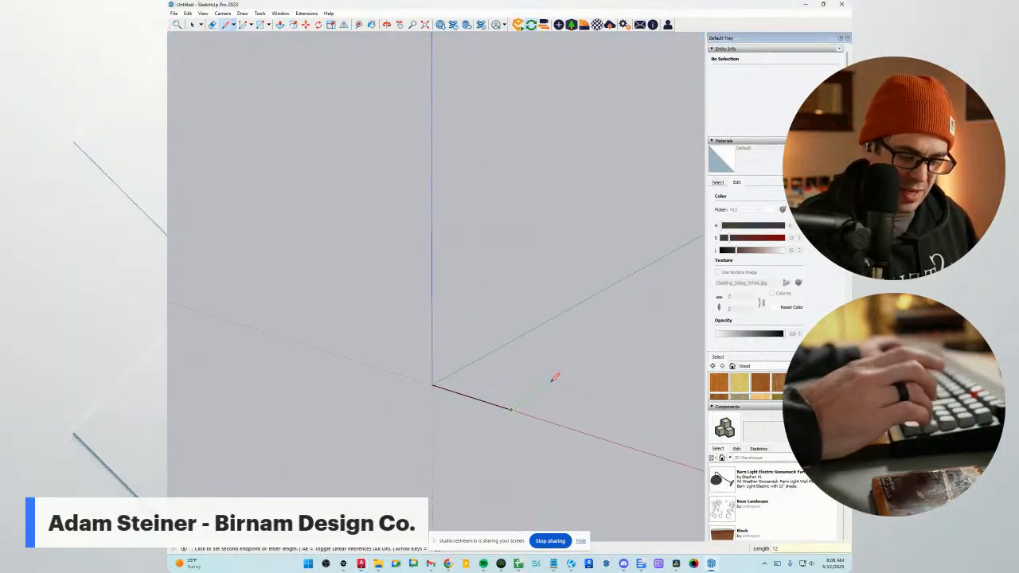
{"action": "key", "text": "Return"}
{"action": "key", "text": "alt+Tab"}
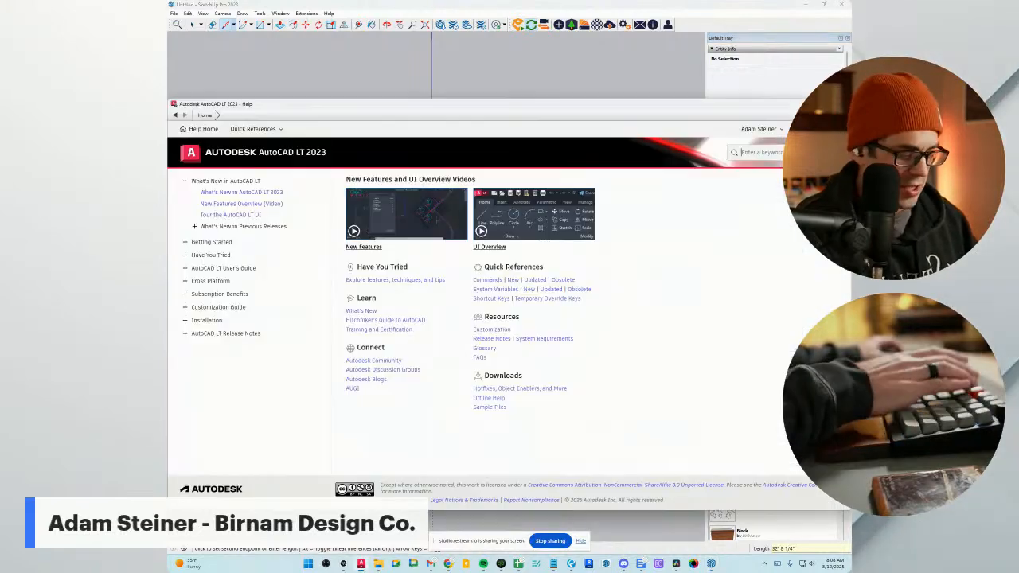
{"action": "key", "text": "alt+F4"}
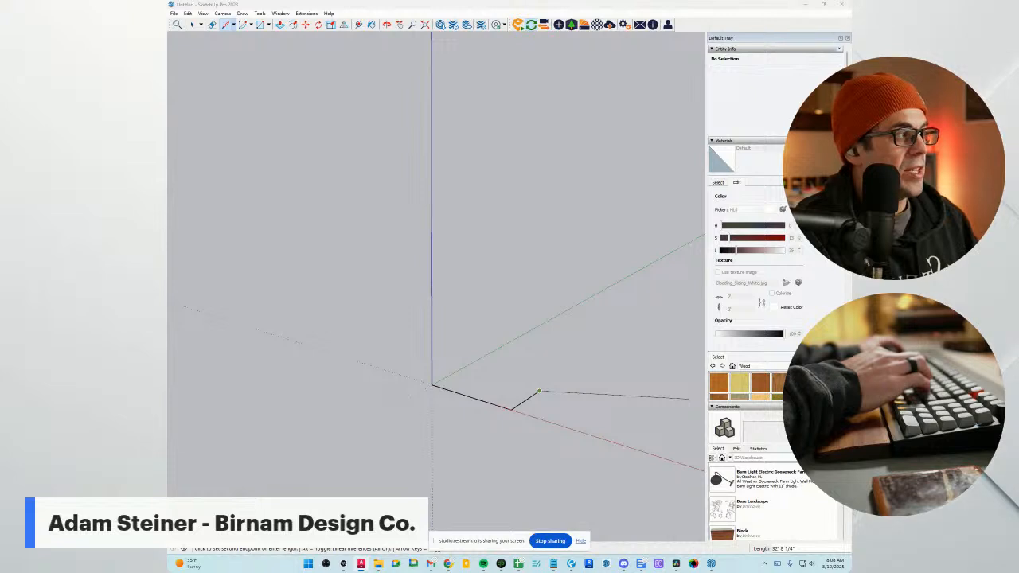
{"action": "middle_click_drag", "start_coordinate": [466, 425], "coordinate": [470, 406]}
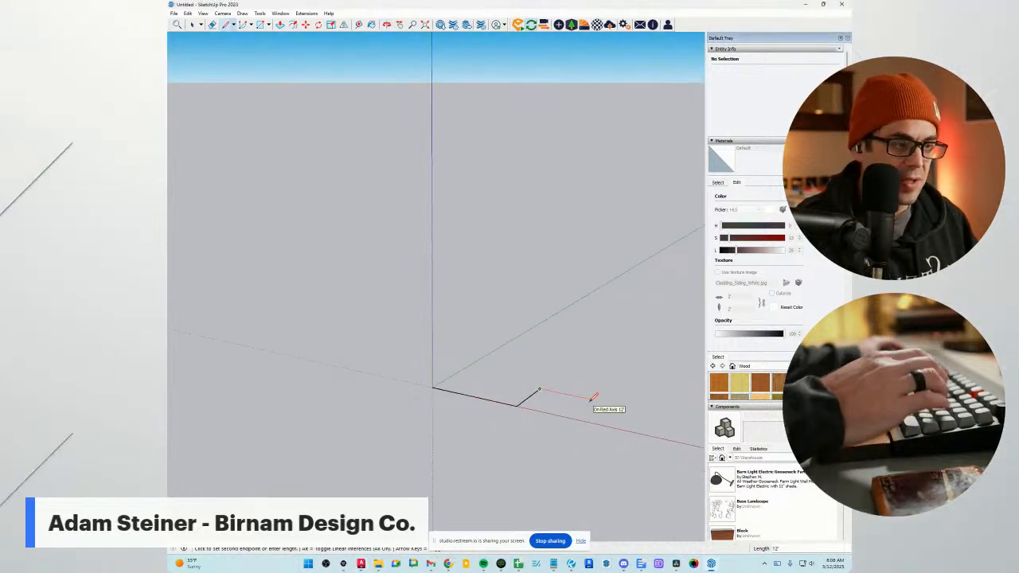
{"action": "type", "text": "8'10"}
{"action": "key", "text": "Return"}
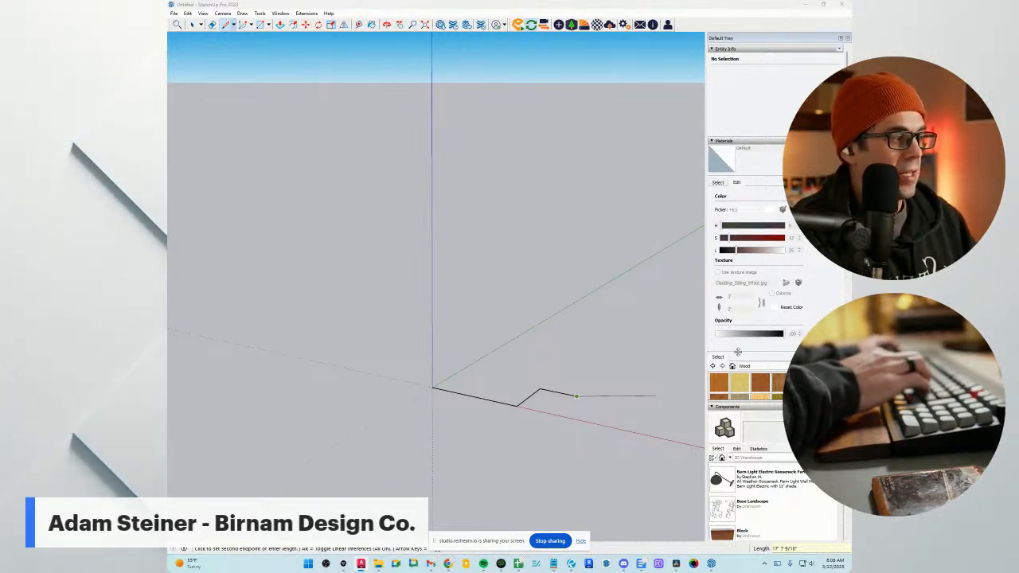
Draw the 36' side wall and the back wall, and close the footprint at the origin to form a face.
{"action": "middle_click_drag", "start_coordinate": [654, 396], "coordinate": [615, 388]}
{"action": "type", "text": "6'"}
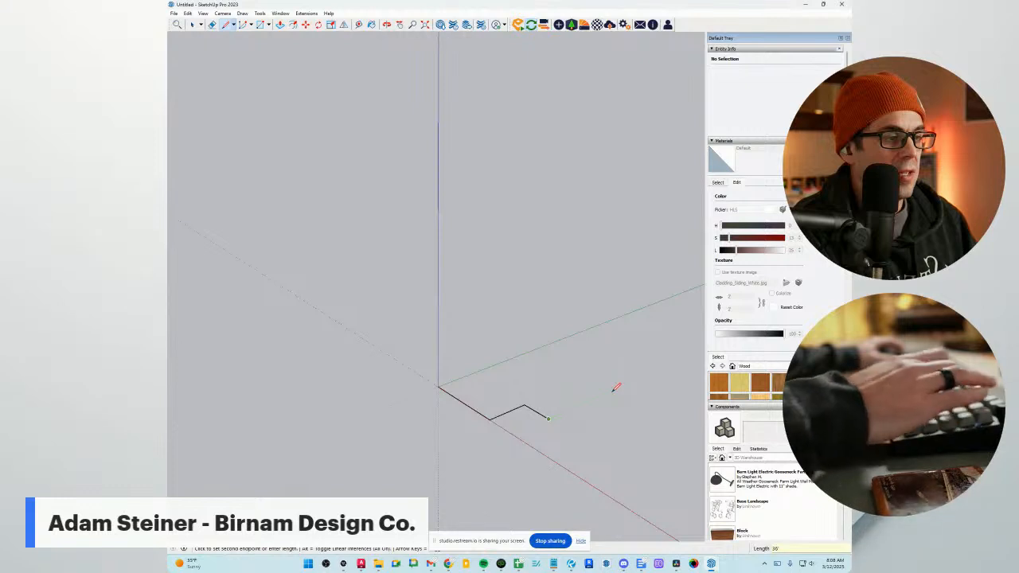
{"action": "key", "text": "Return"}
{"action": "scroll", "coordinate": [616, 358], "scroll_direction": "down", "scroll_amount": 2}
{"action": "left_click", "coordinate": [465, 381]}
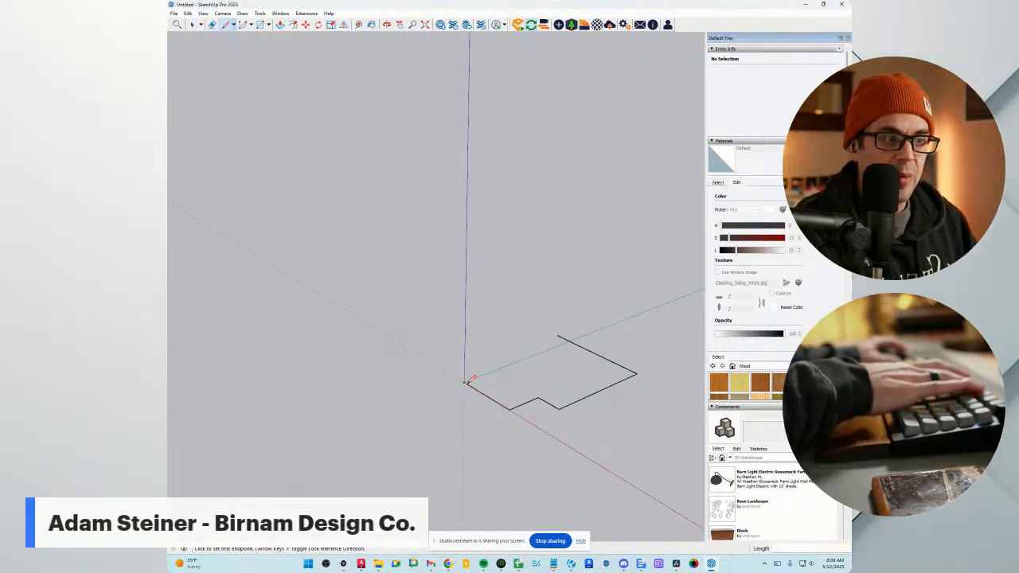
{"action": "left_click", "coordinate": [559, 336]}
{"action": "key", "text": "e"}
{"action": "middle_click_drag", "start_coordinate": [573, 324], "coordinate": [625, 411]}
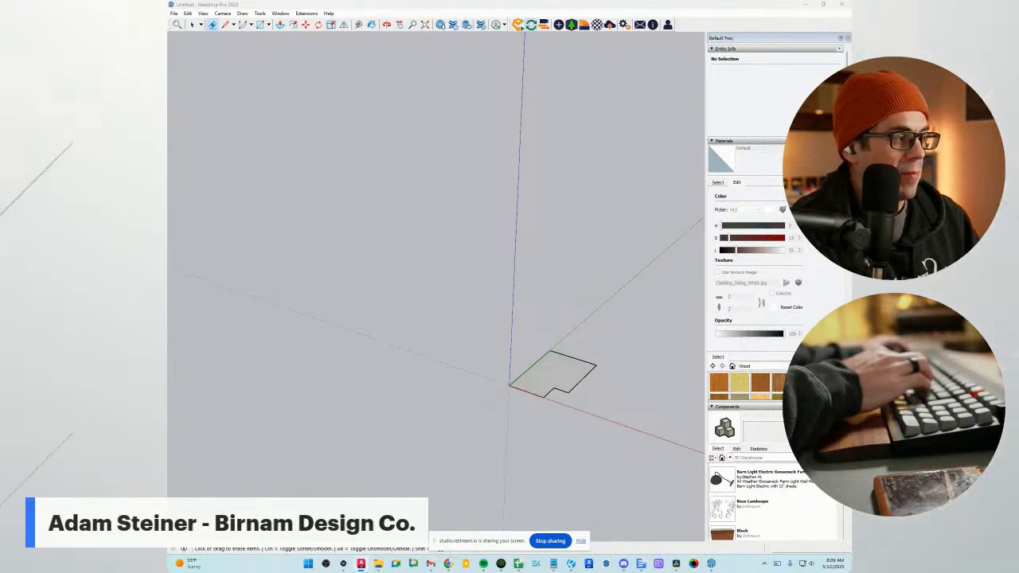
Extrude the footprint face upward 10'4 5/8" with Push/Pull to form the main floor.
{"action": "key", "text": "p"}
{"action": "left_click", "coordinate": [557, 378]}
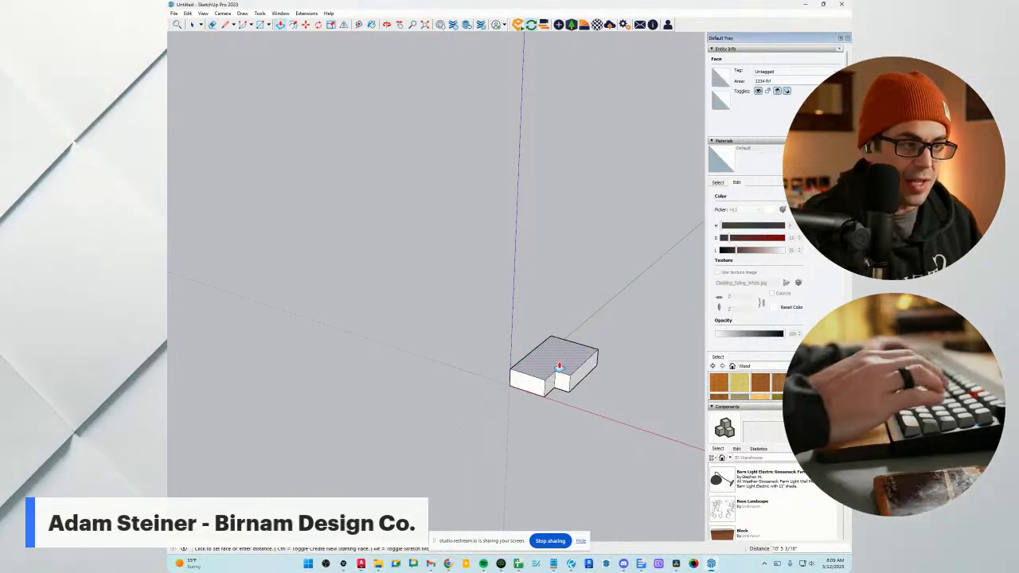
{"action": "type", "text": "10'4.6"}
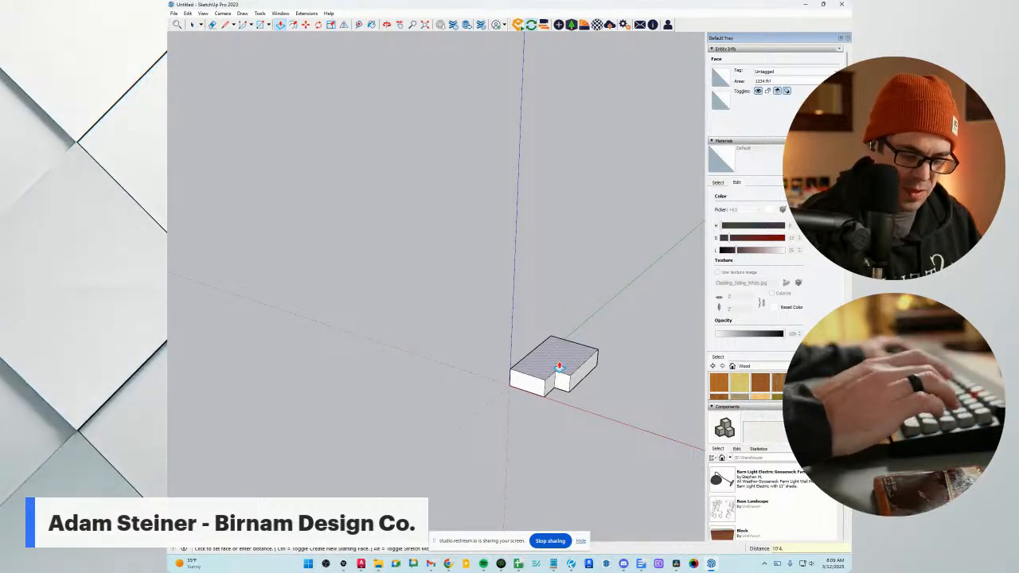
{"action": "key", "text": "Return"}
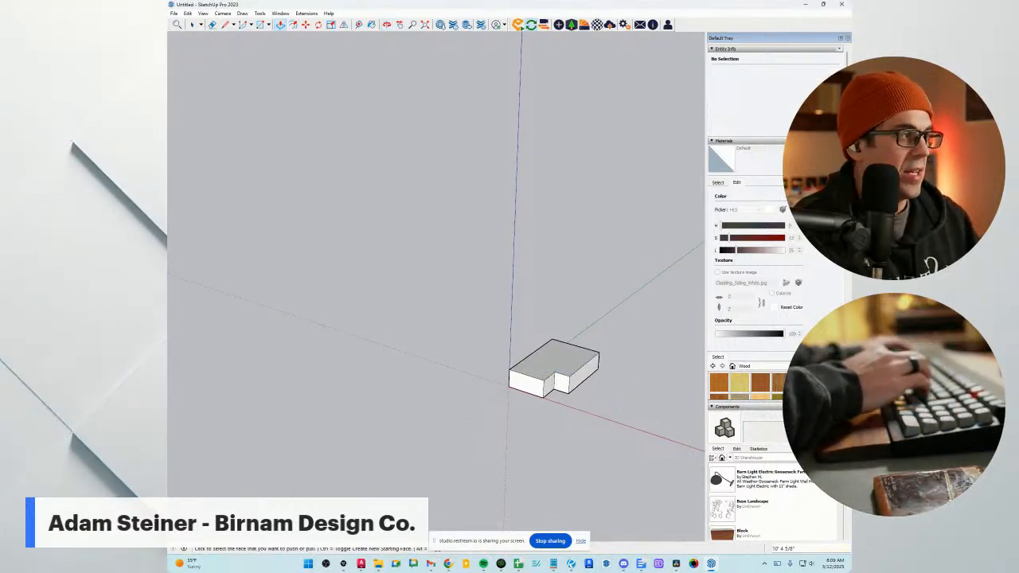
Outline a rectangular porch face at ground level in the recessed front corner, spanning between its two walls.
{"action": "scroll", "coordinate": [570, 403], "scroll_direction": "up", "scroll_amount": 1}
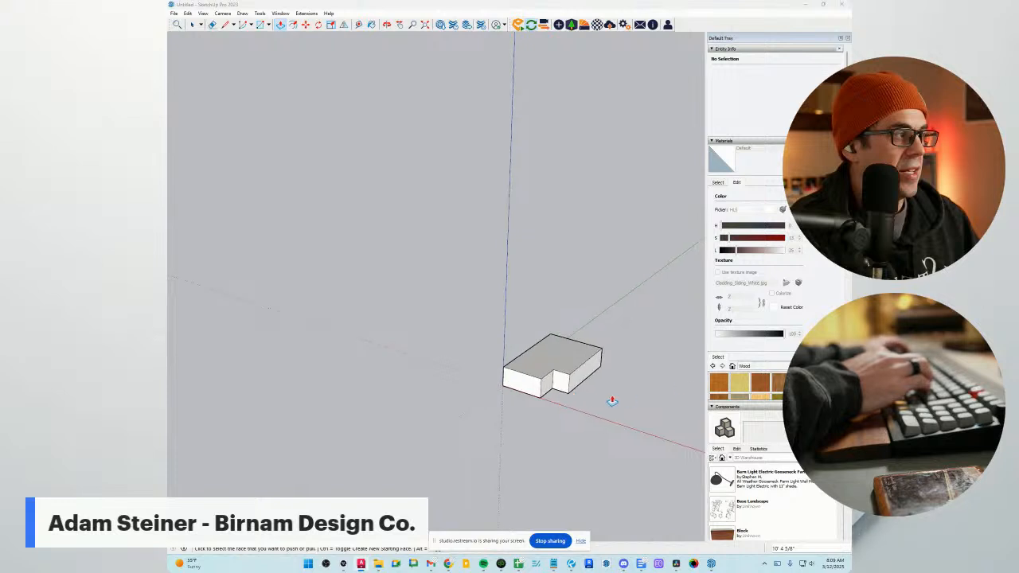
{"action": "middle_click_drag", "start_coordinate": [612, 403], "coordinate": [601, 405]}
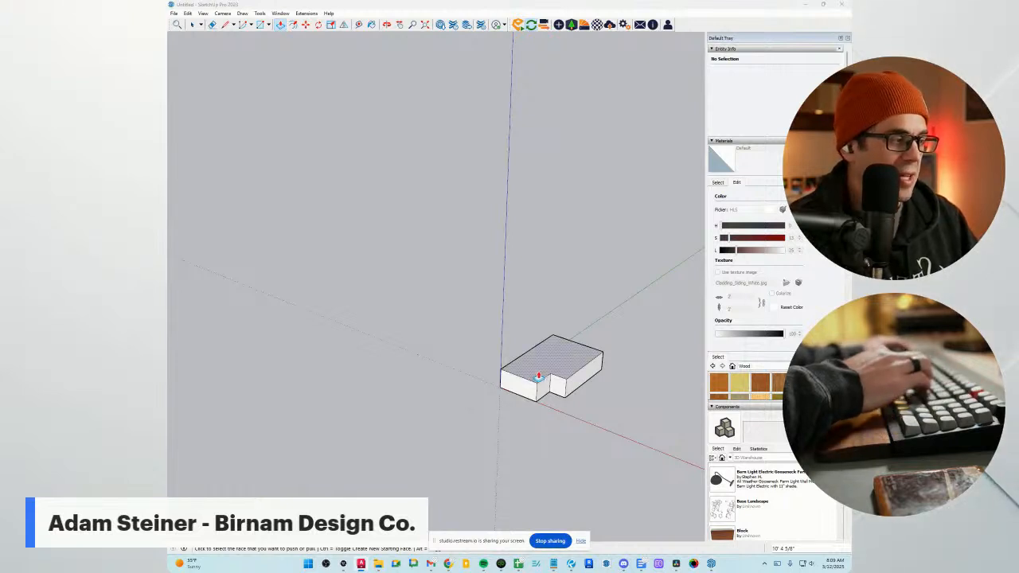
{"action": "middle_click_drag", "start_coordinate": [538, 406], "coordinate": [536, 409]}
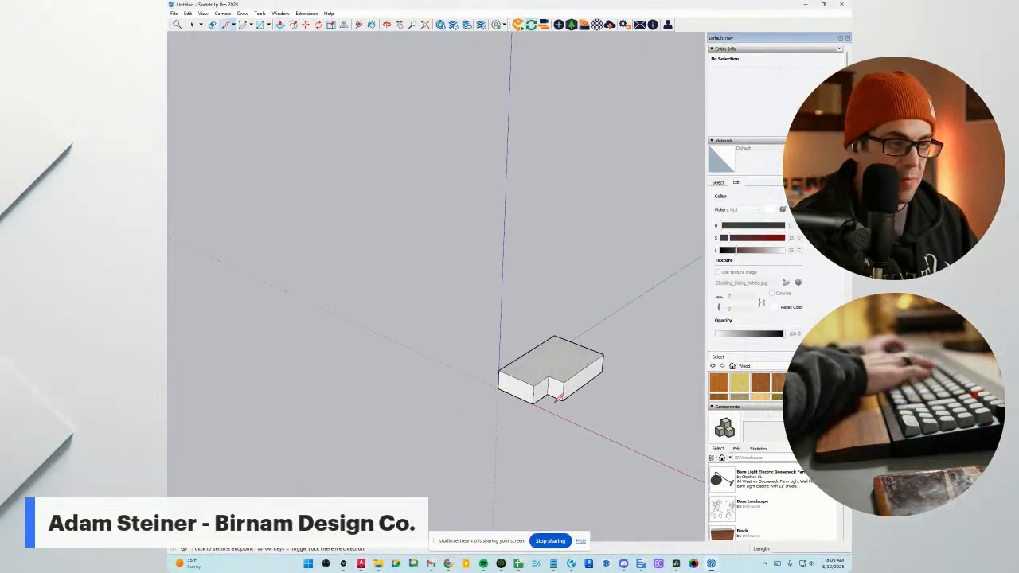
{"action": "left_click", "coordinate": [562, 398]}
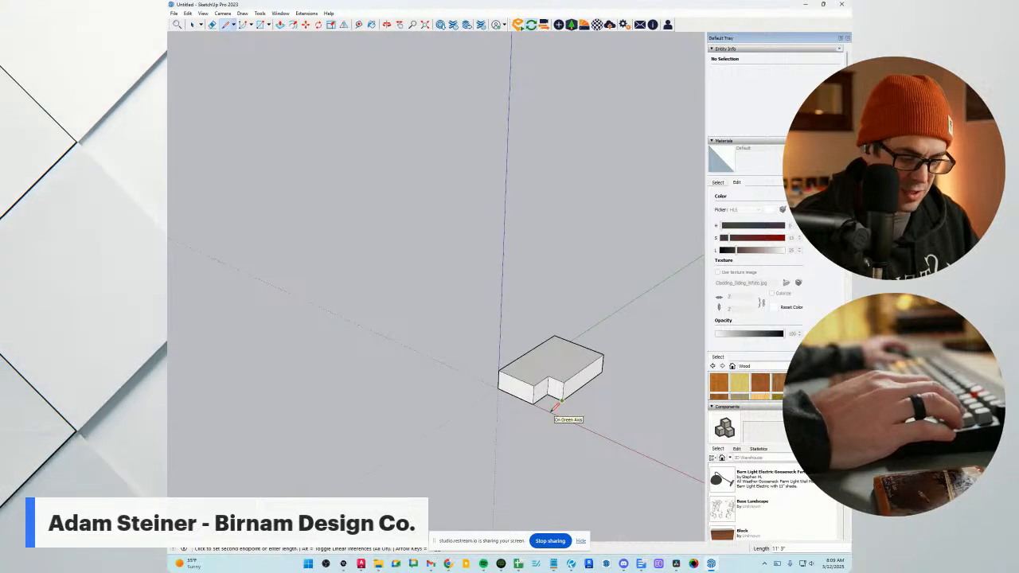
{"action": "key", "text": "Return"}
{"action": "left_click", "coordinate": [539, 400]}
Push/Pull the porch rectangle into a thin floor slab.
{"action": "middle_click_drag", "start_coordinate": [539, 399], "coordinate": [528, 430]}
{"action": "scroll", "coordinate": [529, 426], "scroll_direction": "up", "scroll_amount": 4}
{"action": "key", "text": "p"}
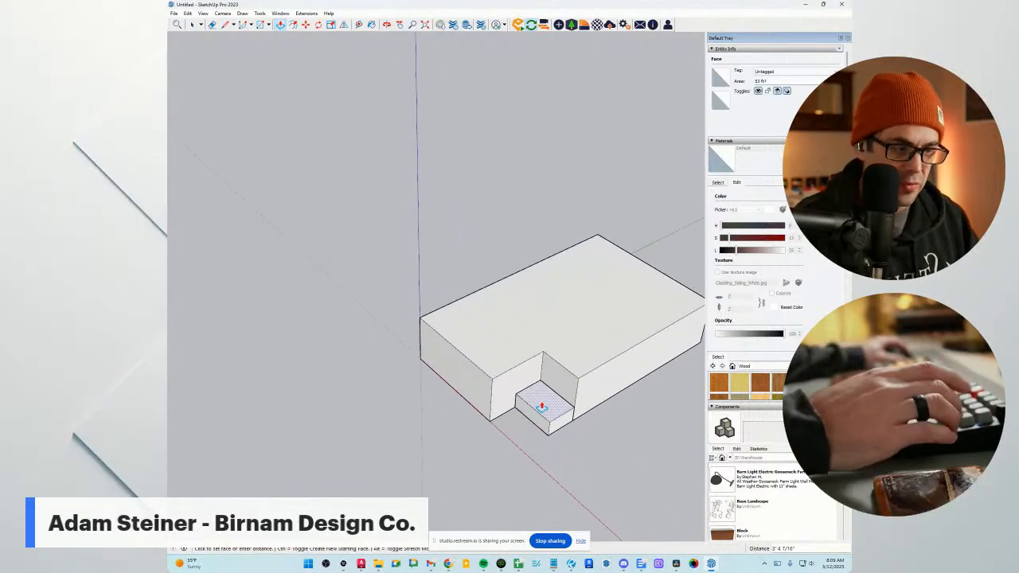
{"action": "scroll", "coordinate": [577, 398], "scroll_direction": "down", "scroll_amount": 5}
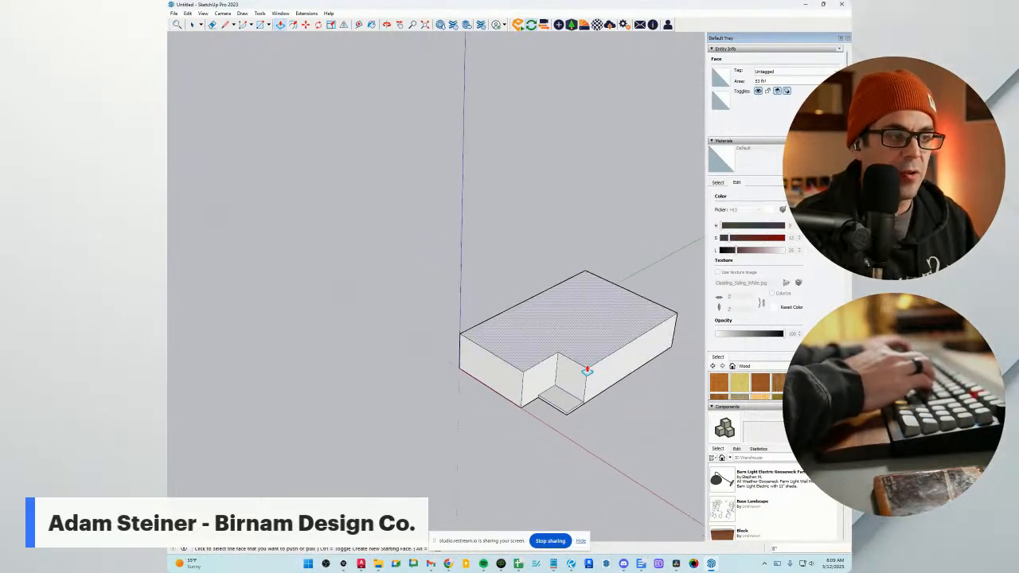
Extrude the porch slab's top up to main-floor height and erase the outer edges to leave separate floor and canopy faces.
{"action": "middle_click_drag", "start_coordinate": [613, 360], "coordinate": [597, 370]}
{"action": "scroll", "coordinate": [581, 400], "scroll_direction": "up", "scroll_amount": 2}
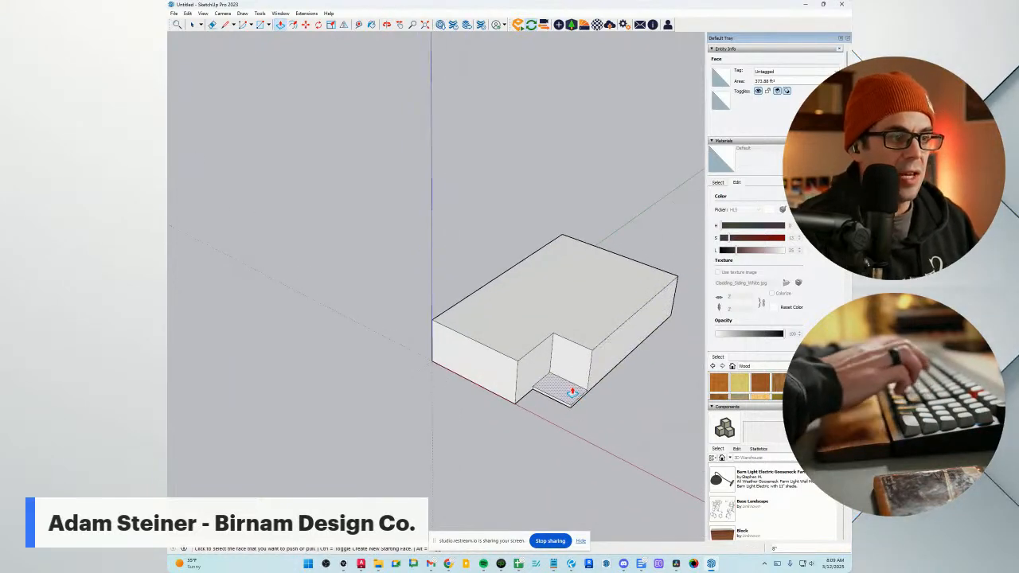
{"action": "left_click", "coordinate": [571, 390]}
{"action": "left_click", "coordinate": [601, 347]}
{"action": "key", "text": "e"}
{"action": "scroll", "coordinate": [576, 378], "scroll_direction": "up", "scroll_amount": 2}
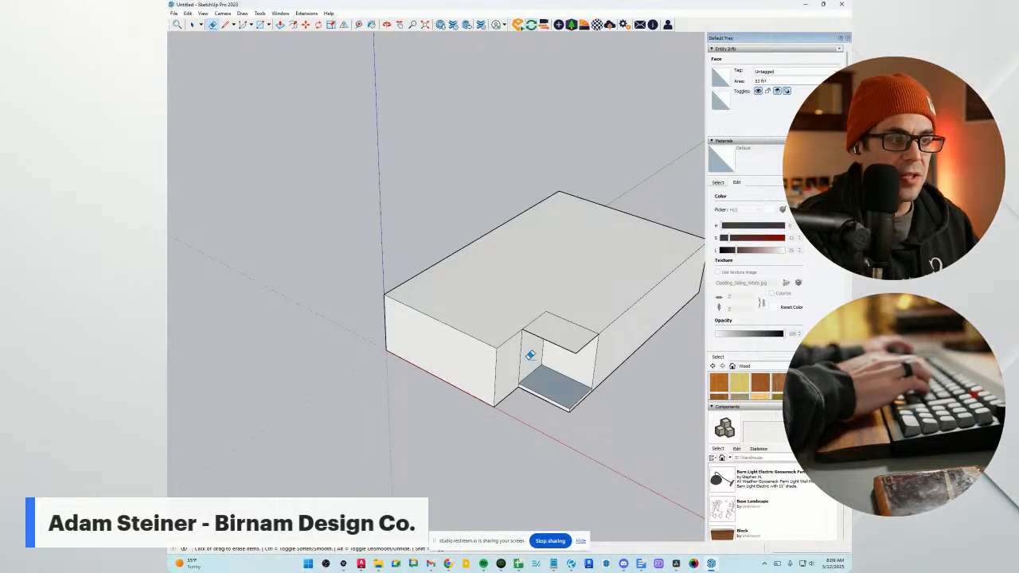
Thicken the canopy face above the porch by 10" downward with Push/Pull.
{"action": "middle_click_drag", "start_coordinate": [564, 363], "coordinate": [584, 357]}
{"action": "left_click", "coordinate": [577, 343]}
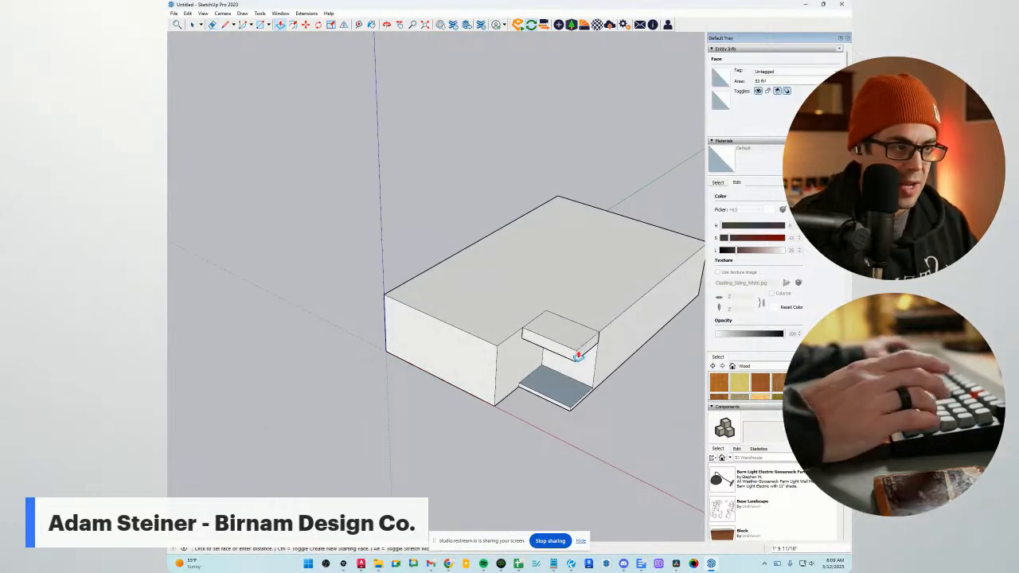
{"action": "key", "text": "Return"}
Draw a setback line across the main floor's top face, parallel to the garage front edge, from the recess to the opposite edge.
{"action": "middle_click_drag", "start_coordinate": [592, 403], "coordinate": [638, 421]}
{"action": "scroll", "coordinate": [611, 358], "scroll_direction": "down", "scroll_amount": 2}
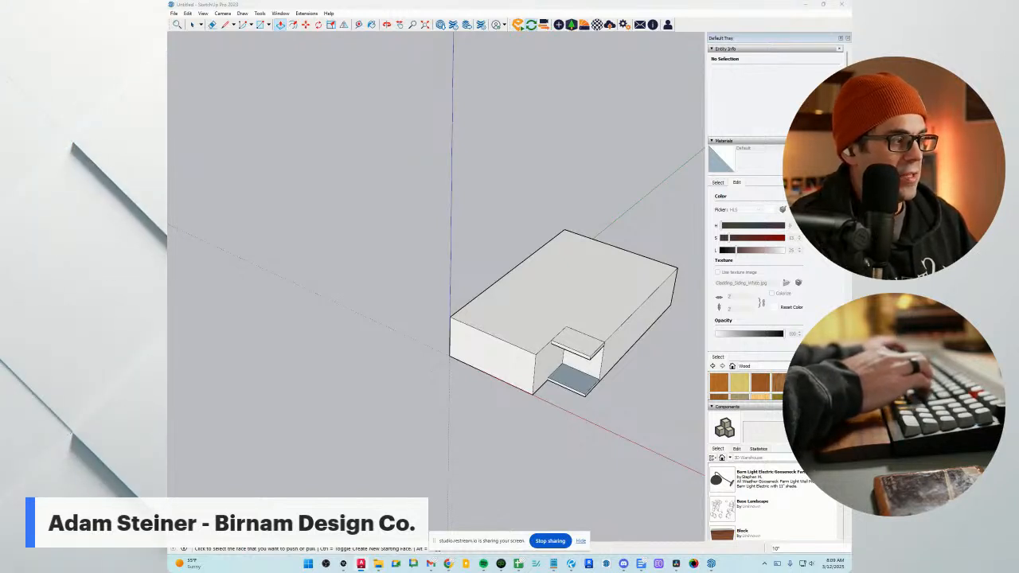
{"action": "middle_click_drag", "start_coordinate": [605, 377], "coordinate": [603, 392]}
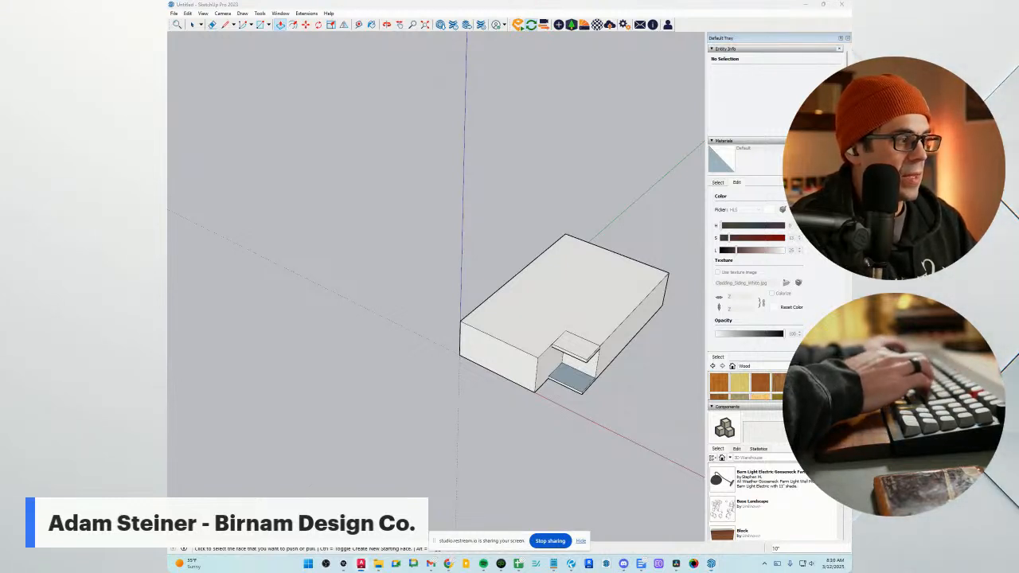
{"action": "mouse_move", "coordinate": [510, 386]}
{"action": "middle_mouse_down"}
{"action": "mouse_move", "coordinate": [512, 397]}
{"action": "mouse_move", "coordinate": [551, 361]}
{"action": "middle_mouse_up"}
{"action": "key", "text": "l"}
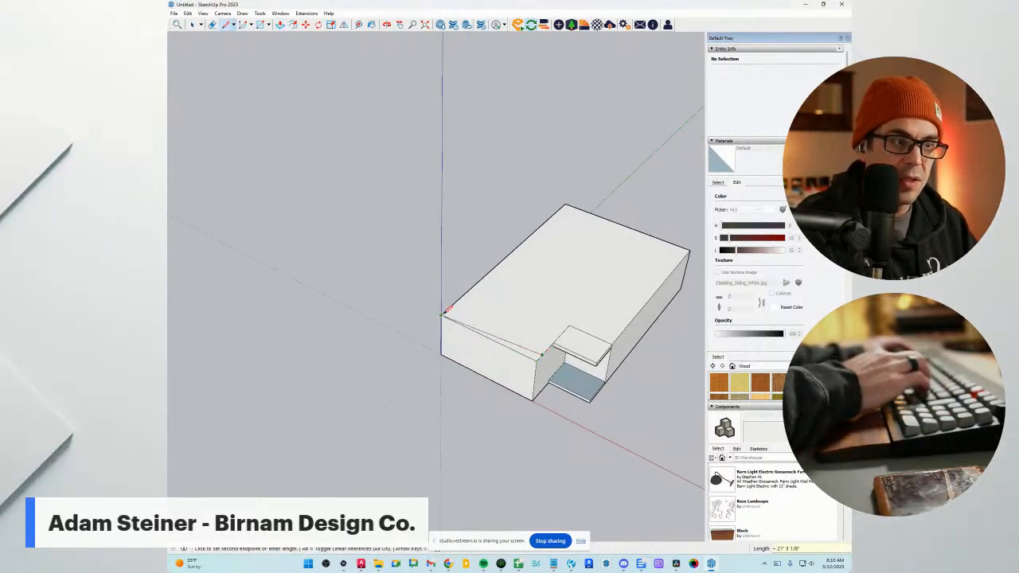
{"action": "key", "text": "alt+Tab"}
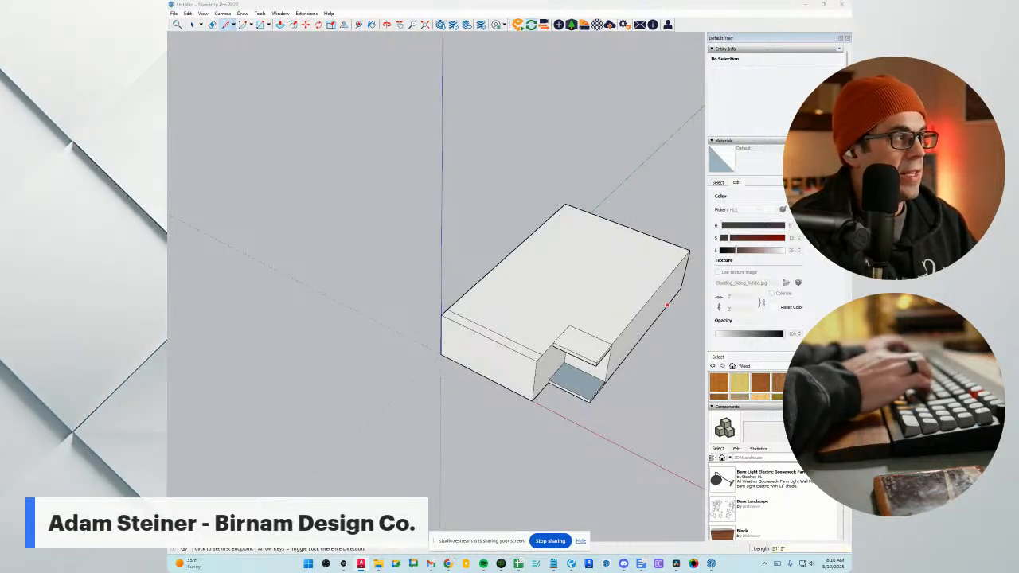
Extrude the top face behind the setback line upward 9'2.62" to form the second floor.
{"action": "middle_click_drag", "start_coordinate": [620, 320], "coordinate": [613, 322]}
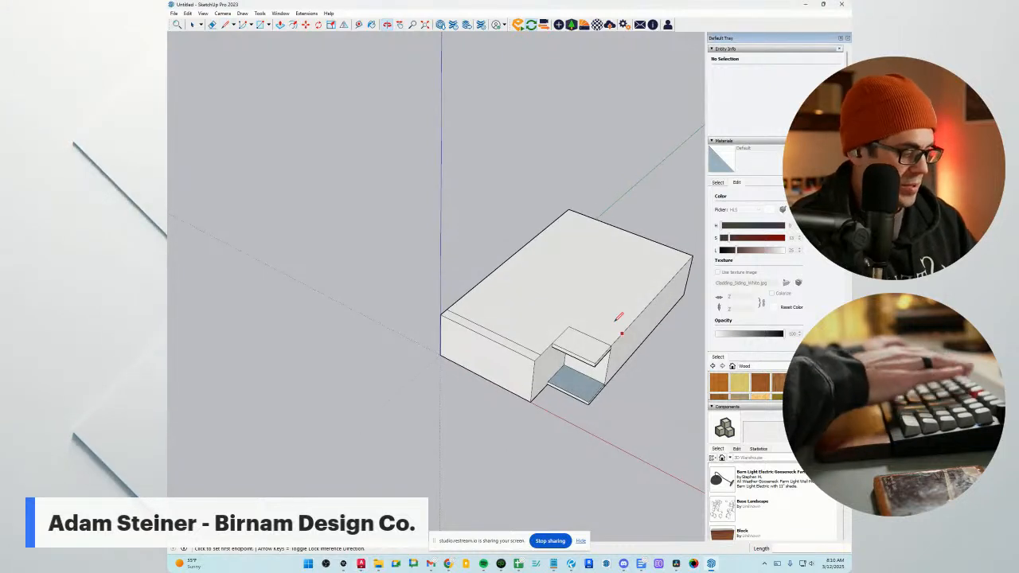
{"action": "key", "text": "p"}
{"action": "left_click", "coordinate": [573, 302]}
{"action": "type", "text": "9'2.62"}
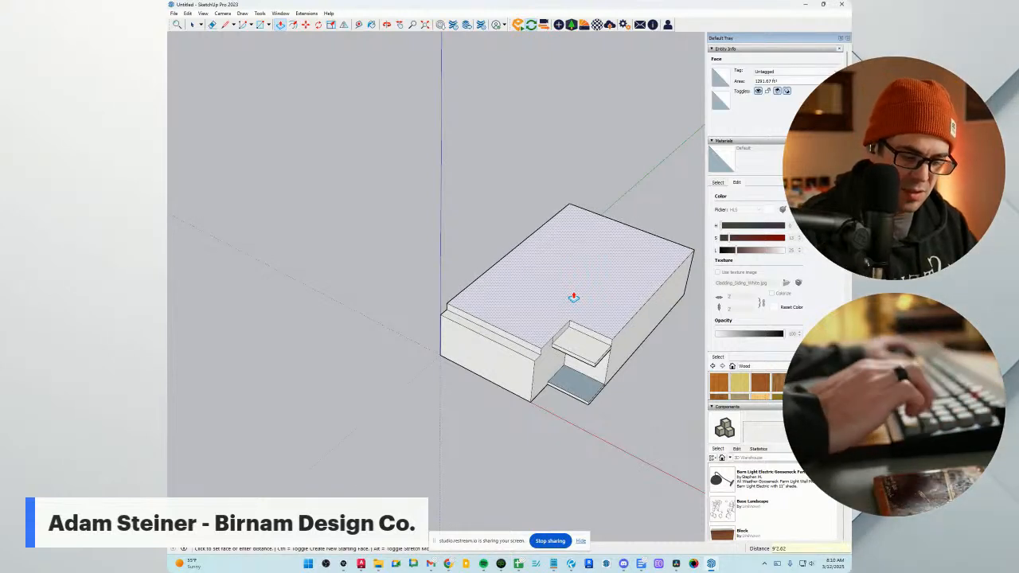
{"action": "key", "text": "Return"}
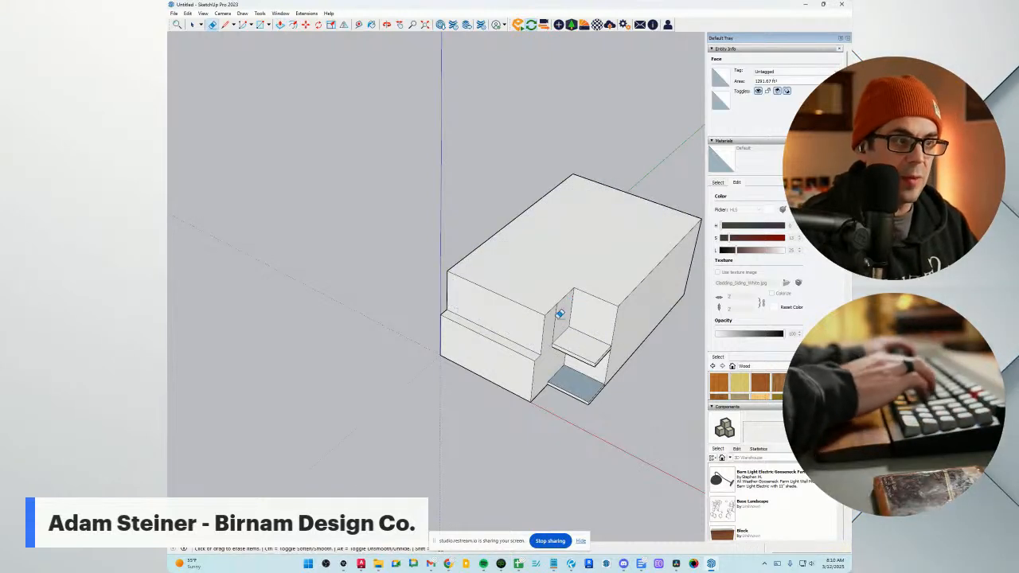
{"action": "key", "text": "e"}
{"action": "scroll", "coordinate": [546, 370], "scroll_direction": "down", "scroll_amount": 3}
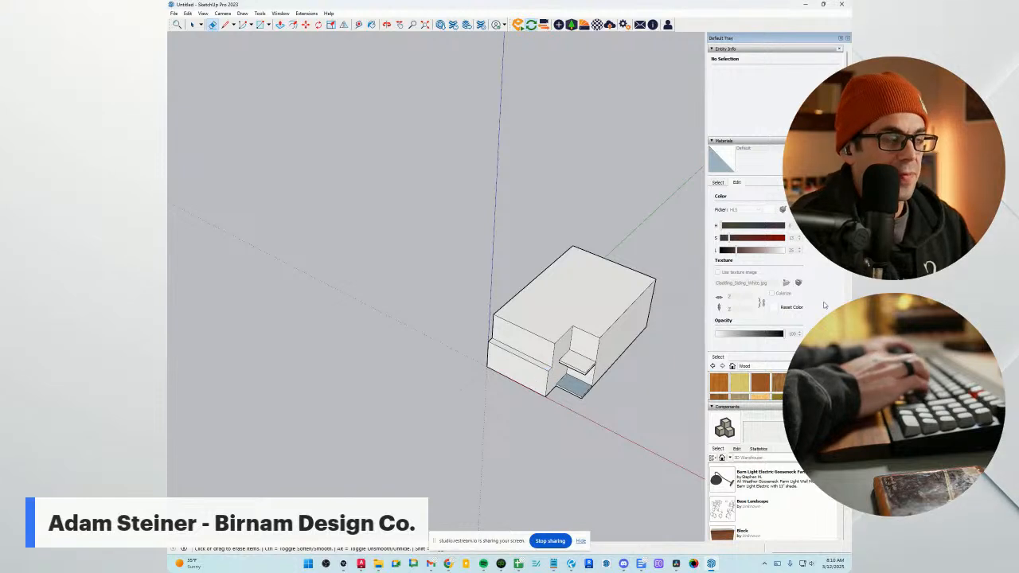
Offset the second-floor roof outline outward 1' for an overhang and raise the resulting border 6" with Push/Pull.
{"action": "scroll", "coordinate": [601, 336], "scroll_direction": "up", "scroll_amount": 5}
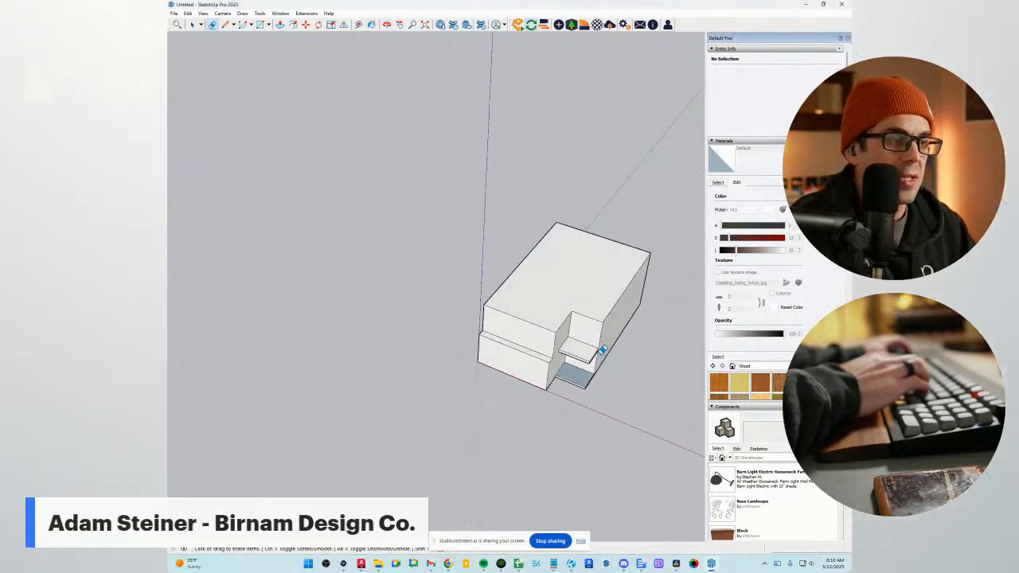
{"action": "mouse_move", "coordinate": [515, 352]}
{"action": "middle_mouse_down"}
{"action": "mouse_move", "coordinate": [595, 335]}
{"action": "mouse_move", "coordinate": [621, 315]}
{"action": "middle_mouse_up"}
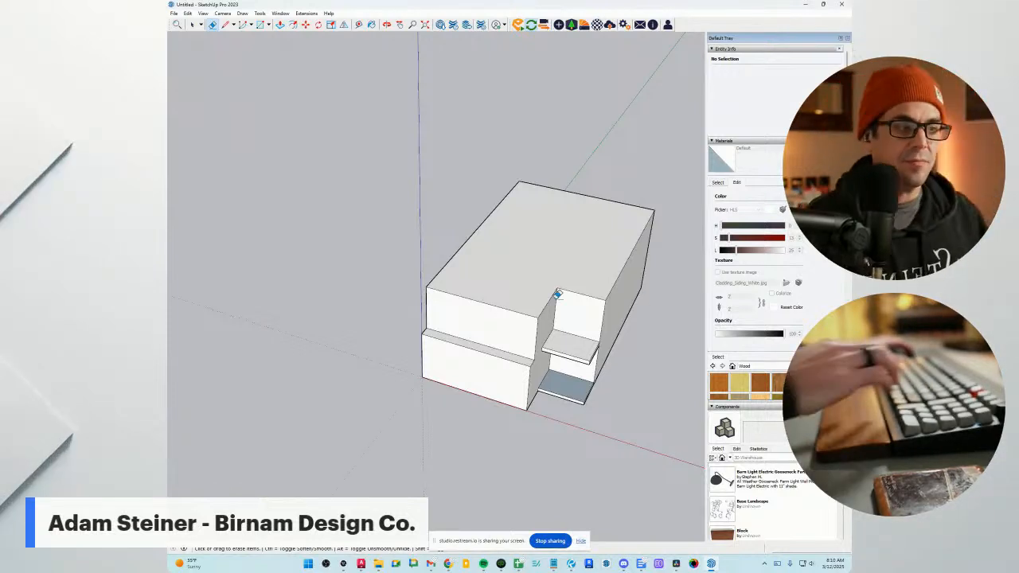
{"action": "middle_click_drag", "start_coordinate": [555, 293], "coordinate": [560, 264]}
{"action": "left_click", "coordinate": [292, 26]}
{"action": "scroll", "coordinate": [604, 322], "scroll_direction": "up", "scroll_amount": 2}
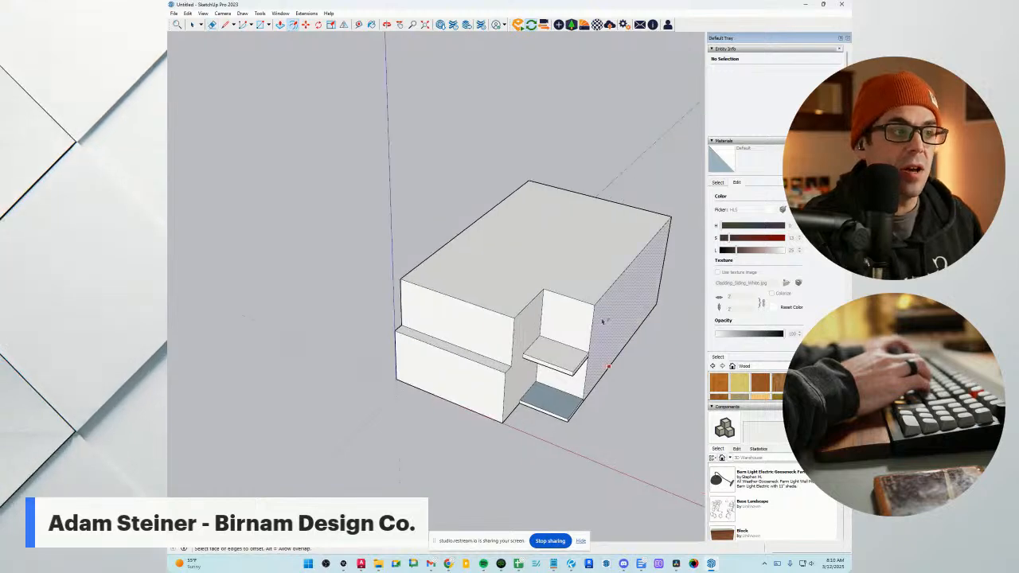
{"action": "middle_click_drag", "start_coordinate": [600, 326], "coordinate": [598, 327]}
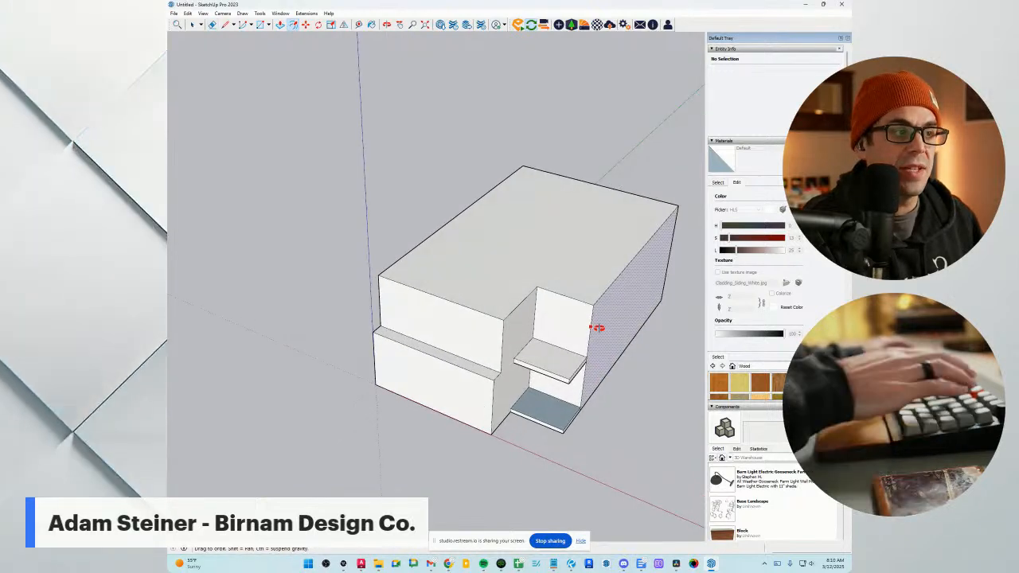
{"action": "scroll", "coordinate": [598, 327], "scroll_direction": "up", "scroll_amount": 3}
{"action": "left_click", "coordinate": [603, 313]}
{"action": "key", "text": "p"}
{"action": "left_click", "coordinate": [603, 313]}
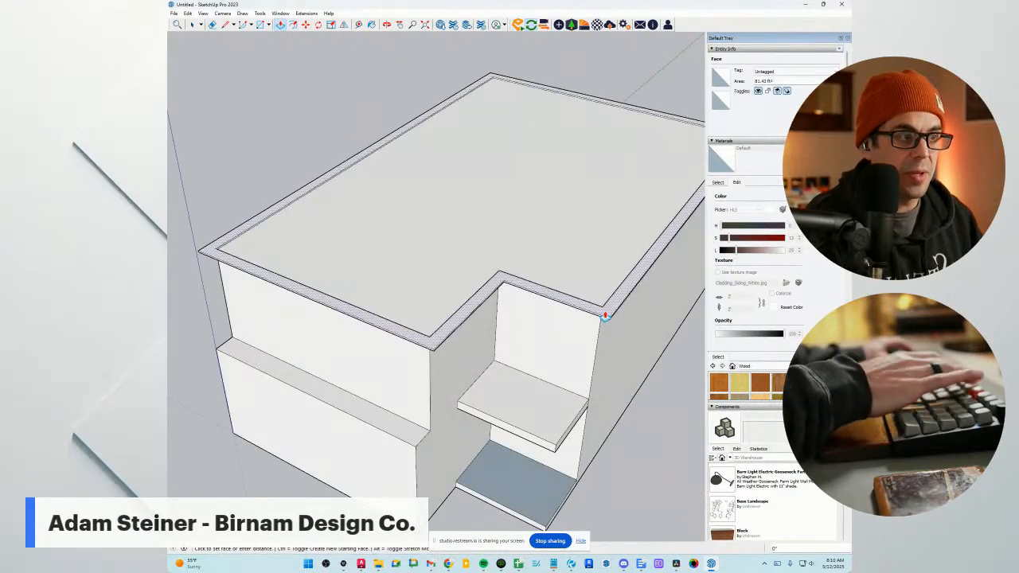
{"action": "type", "text": "6"}
{"action": "key", "text": "Return"}
Push the roof border's ends on both long side walls back 1', flush with the walls.
{"action": "middle_click_drag", "start_coordinate": [572, 321], "coordinate": [503, 291]}
{"action": "scroll", "coordinate": [583, 312], "scroll_direction": "up", "scroll_amount": 2}
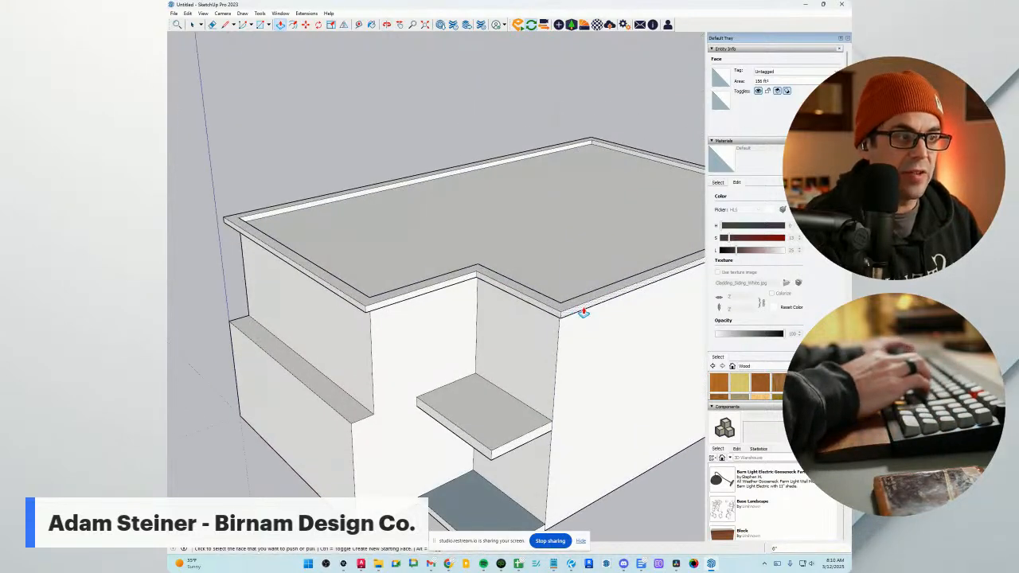
{"action": "left_click", "coordinate": [568, 311]}
{"action": "middle_click_drag", "start_coordinate": [569, 314], "coordinate": [701, 338]}
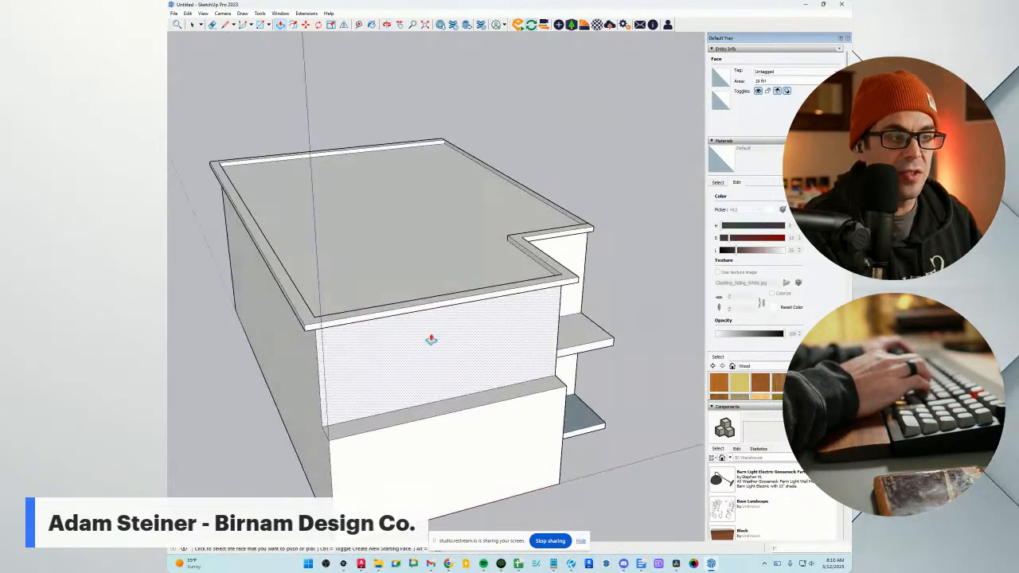
{"action": "middle_click_drag", "start_coordinate": [432, 339], "coordinate": [509, 323]}
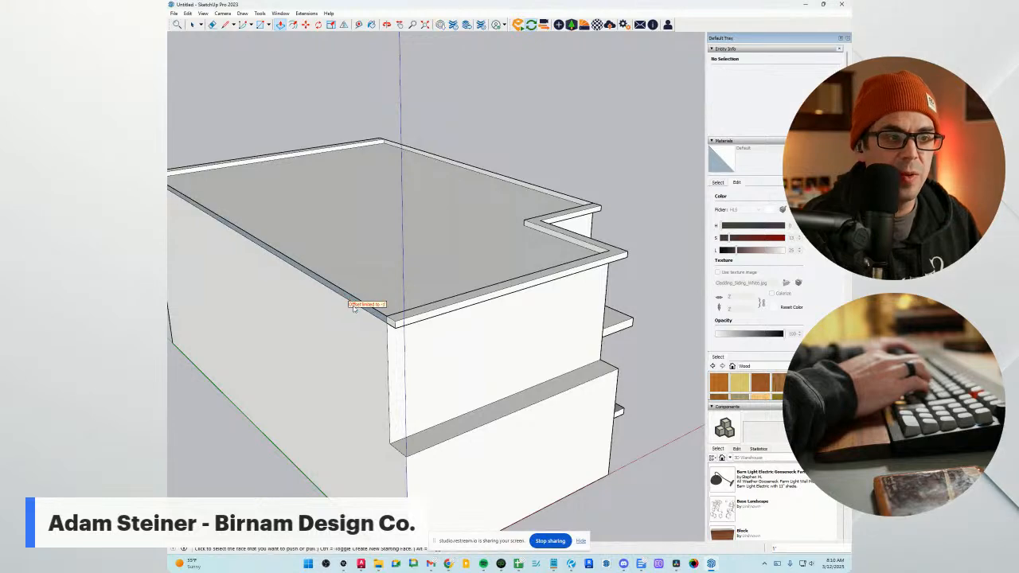
Draw the gable roof profile above the porch-side wall, with sloped lines from the eave corners meeting at a ridge over the wall's middle.
{"action": "middle_click_drag", "start_coordinate": [359, 302], "coordinate": [549, 294]}
{"action": "scroll", "coordinate": [525, 288], "scroll_direction": "up", "scroll_amount": 3}
{"action": "key", "text": "l"}
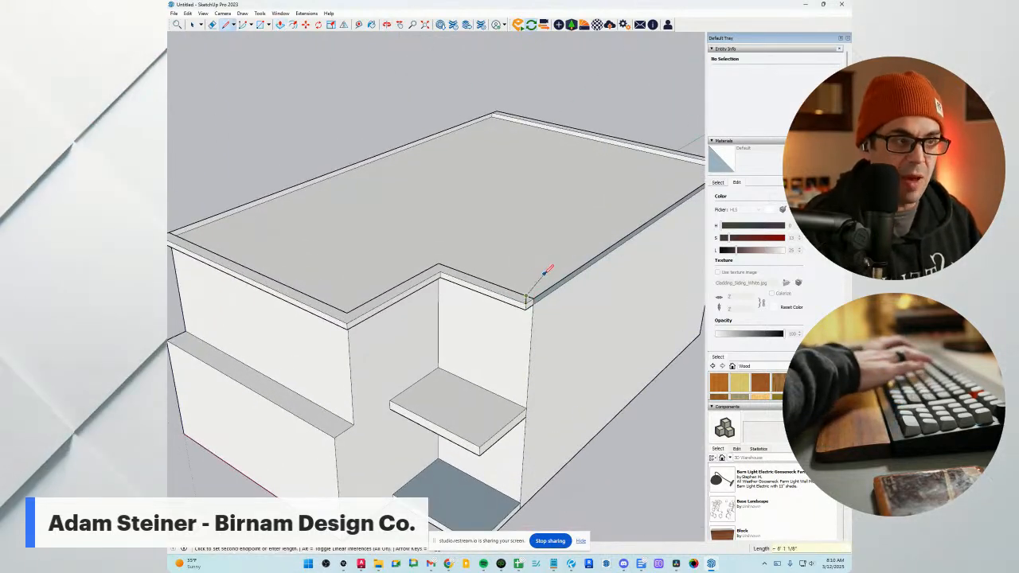
{"action": "scroll", "coordinate": [546, 278], "scroll_direction": "down", "scroll_amount": 3}
{"action": "scroll", "coordinate": [528, 292], "scroll_direction": "up", "scroll_amount": 4}
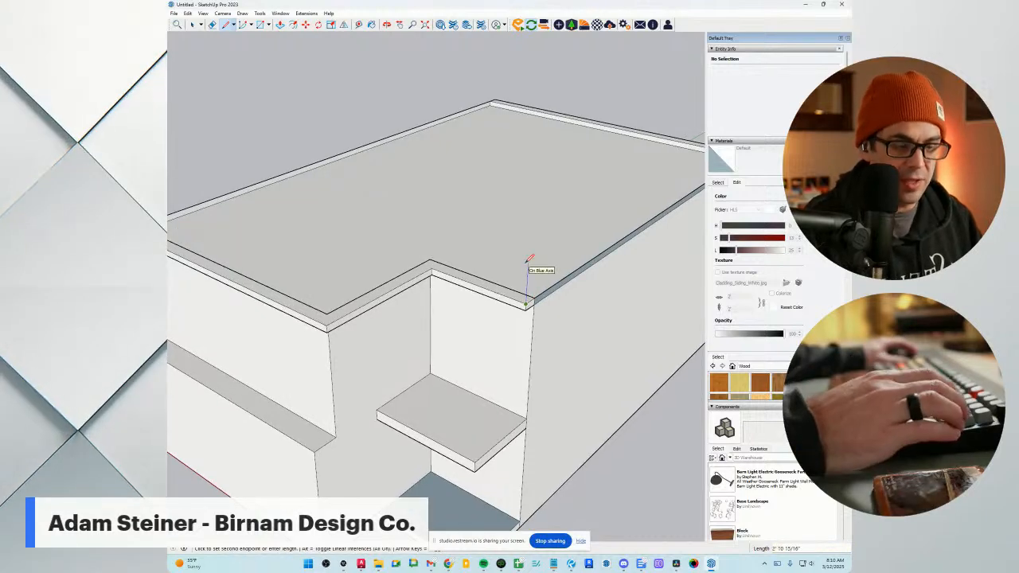
{"action": "scroll", "coordinate": [528, 295], "scroll_direction": "up", "scroll_amount": 2}
{"action": "key", "text": "e"}
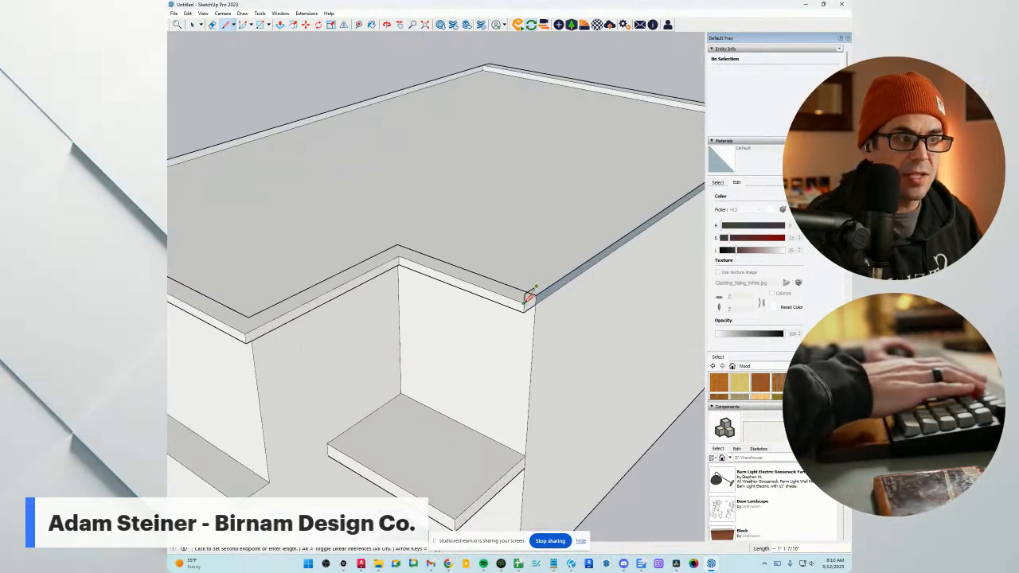
{"action": "scroll", "coordinate": [525, 294], "scroll_direction": "up", "scroll_amount": 1}
{"action": "scroll", "coordinate": [527, 291], "scroll_direction": "down", "scroll_amount": 5}
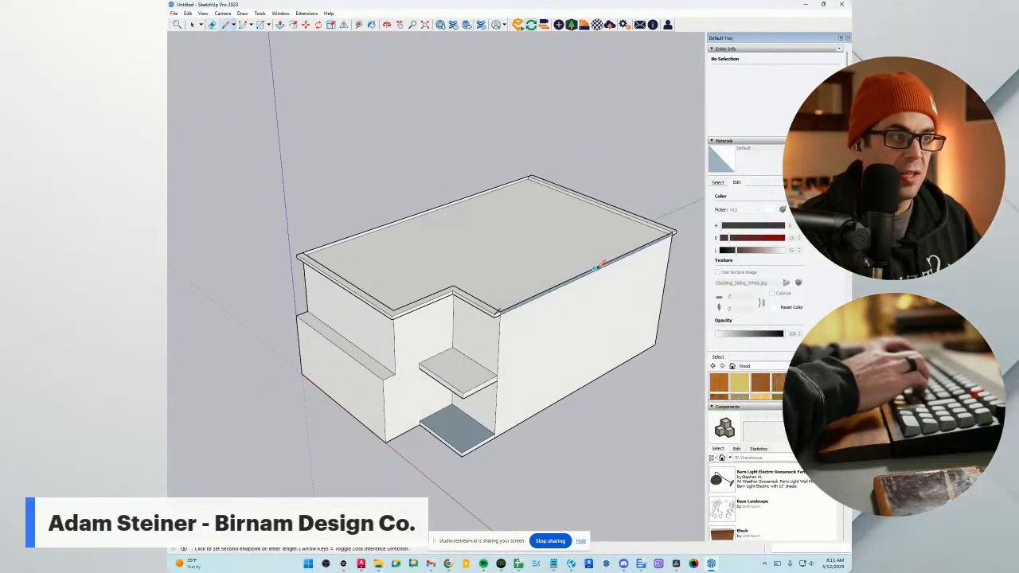
{"action": "scroll", "coordinate": [609, 199], "scroll_direction": "down", "scroll_amount": 2}
{"action": "left_click", "coordinate": [529, 262]}
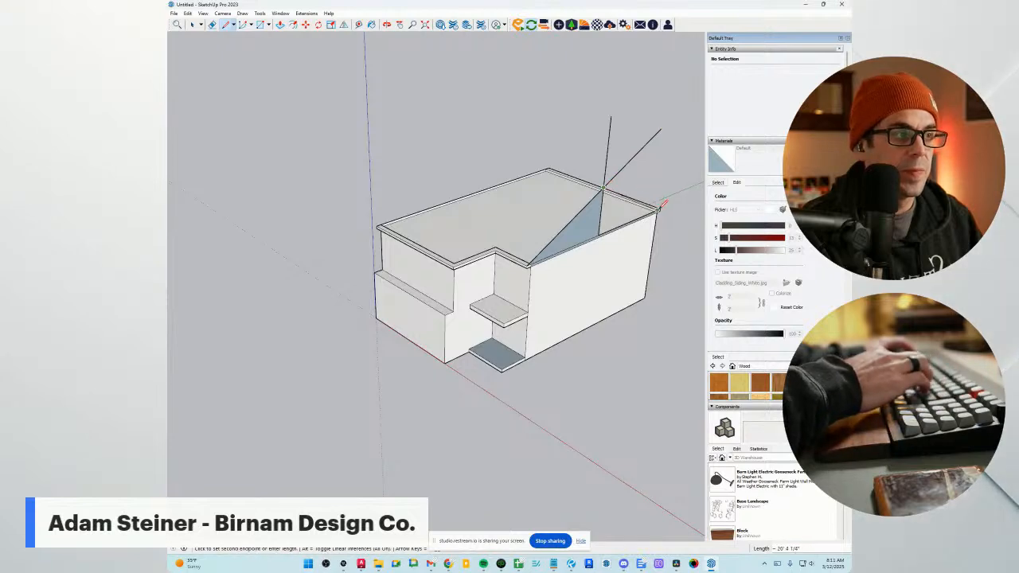
Extrude the gable profile across the full unit width to the opposite side wall and erase the leftover edges.
{"action": "mouse_move", "coordinate": [617, 217]}
{"action": "middle_mouse_down"}
{"action": "mouse_move", "coordinate": [652, 275]}
{"action": "mouse_move", "coordinate": [557, 186]}
{"action": "mouse_move", "coordinate": [488, 170]}
{"action": "middle_mouse_up"}
{"action": "key", "text": "p"}
{"action": "left_click", "coordinate": [489, 169]}
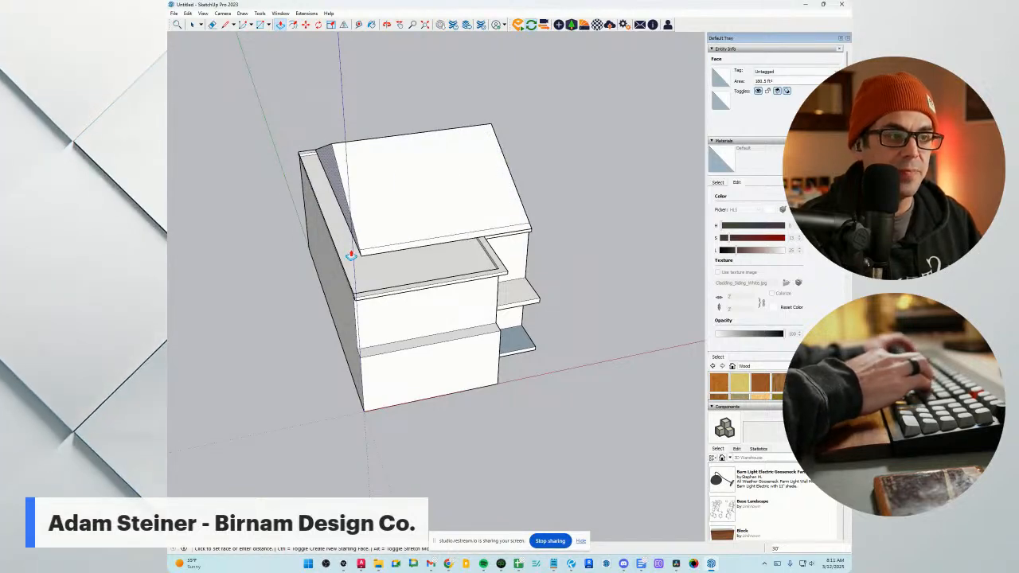
{"action": "left_click", "coordinate": [351, 256]}
{"action": "middle_click_drag", "start_coordinate": [351, 255], "coordinate": [247, 232]}
{"action": "key", "text": "e"}
Split the garage-side border where the gable roof begins and pull its front part 1' outward past the side wall.
{"action": "middle_click_drag", "start_coordinate": [412, 247], "coordinate": [514, 281]}
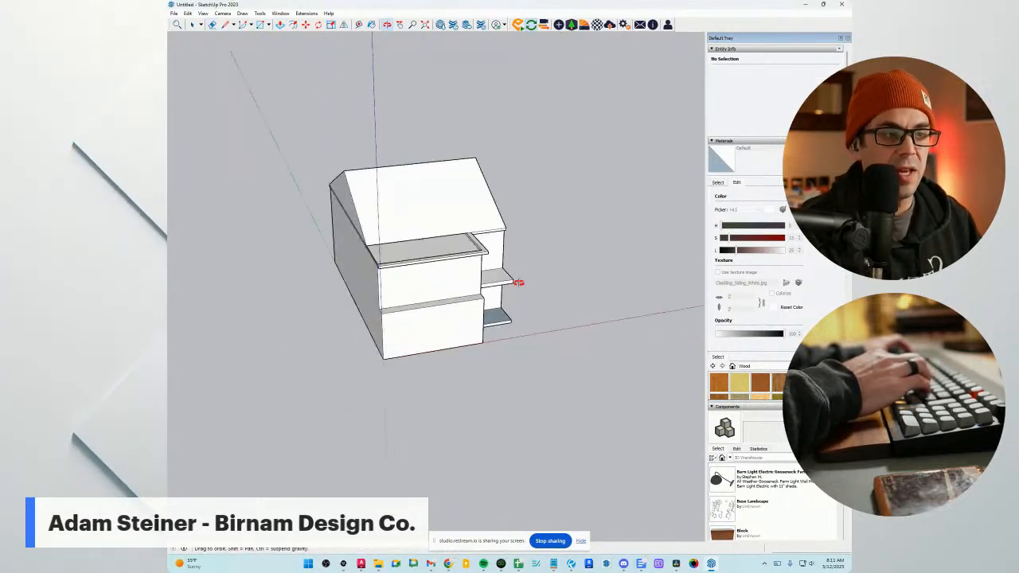
{"action": "scroll", "coordinate": [391, 237], "scroll_direction": "up", "scroll_amount": 10}
{"action": "key", "text": "l"}
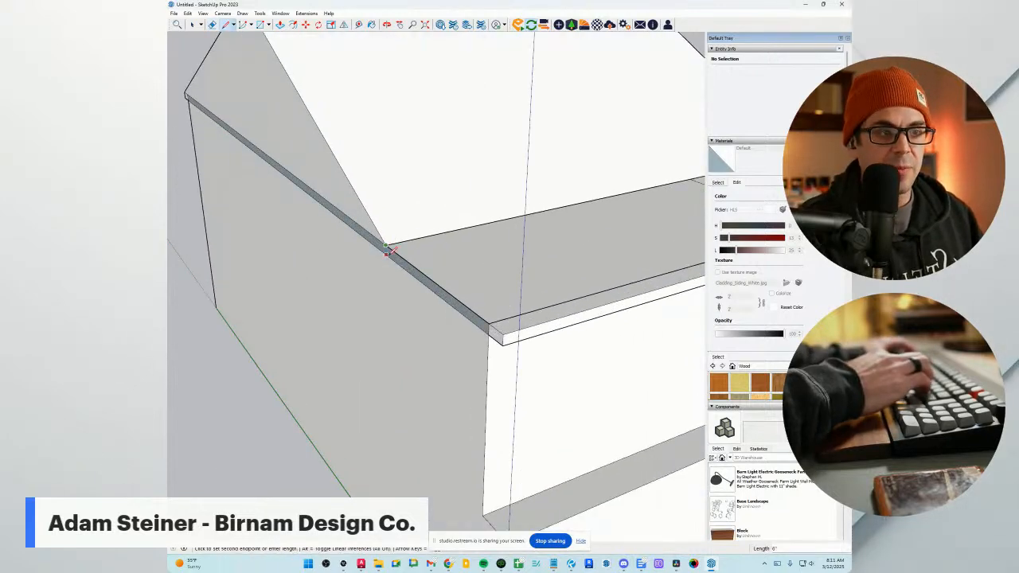
{"action": "middle_click_drag", "start_coordinate": [438, 294], "coordinate": [504, 337]}
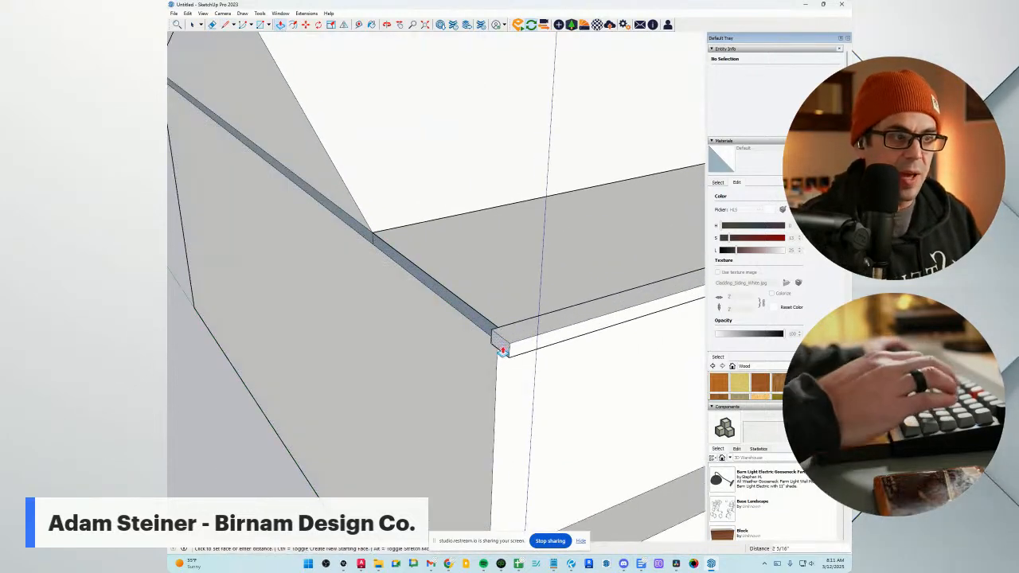
{"action": "key", "text": "p"}
{"action": "left_click", "coordinate": [476, 328]}
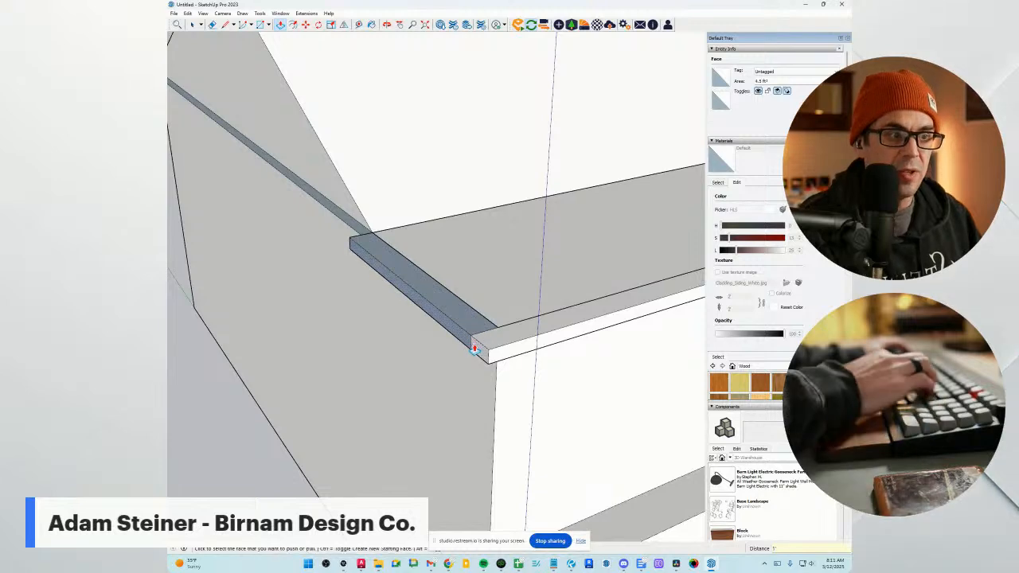
{"action": "left_click", "coordinate": [476, 348]}
Select the entire unit and make it a component with the default settings.
{"action": "scroll", "coordinate": [479, 348], "scroll_direction": "down", "scroll_amount": 5}
{"action": "middle_click_drag", "start_coordinate": [559, 331], "coordinate": [414, 302]}
{"action": "scroll", "coordinate": [466, 323], "scroll_direction": "down", "scroll_amount": 6}
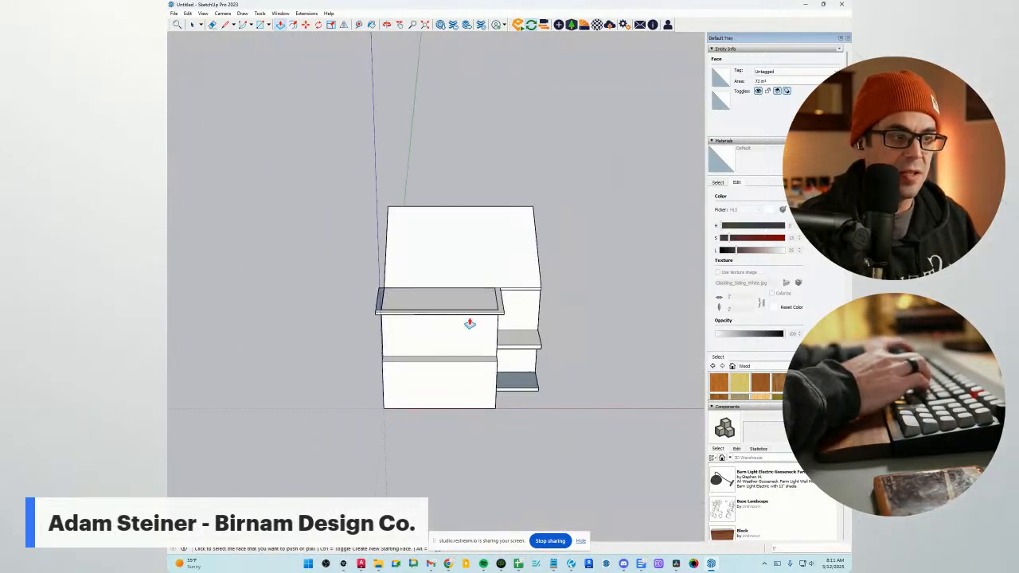
{"action": "middle_click_drag", "start_coordinate": [480, 401], "coordinate": [484, 405]}
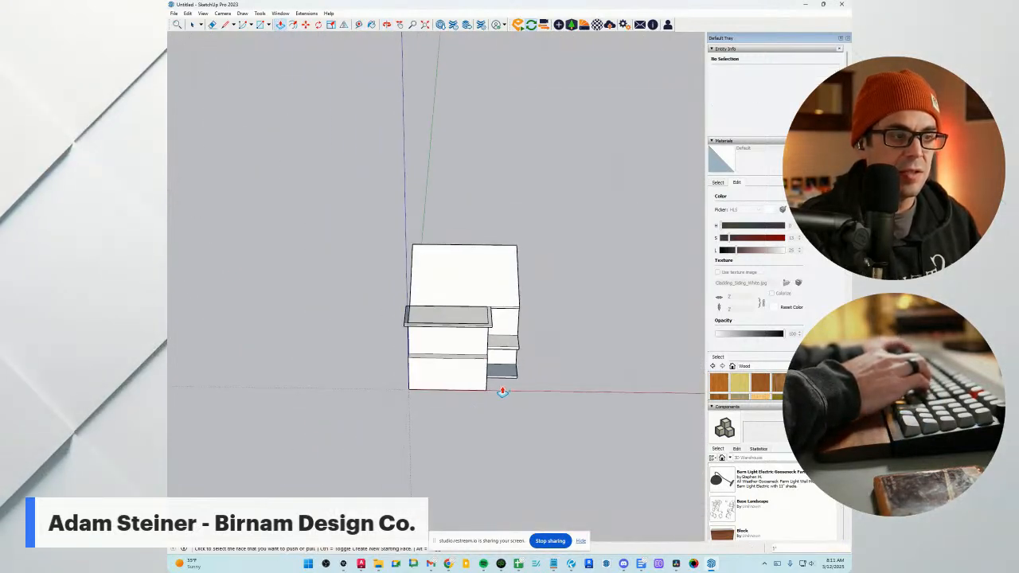
{"action": "key", "text": "space"}
{"action": "left_click_drag", "start_coordinate": [336, 422], "coordinate": [572, 207]}
{"action": "middle_click_drag", "start_coordinate": [462, 381], "coordinate": [470, 383]}
{"action": "right_click", "coordinate": [458, 347]}
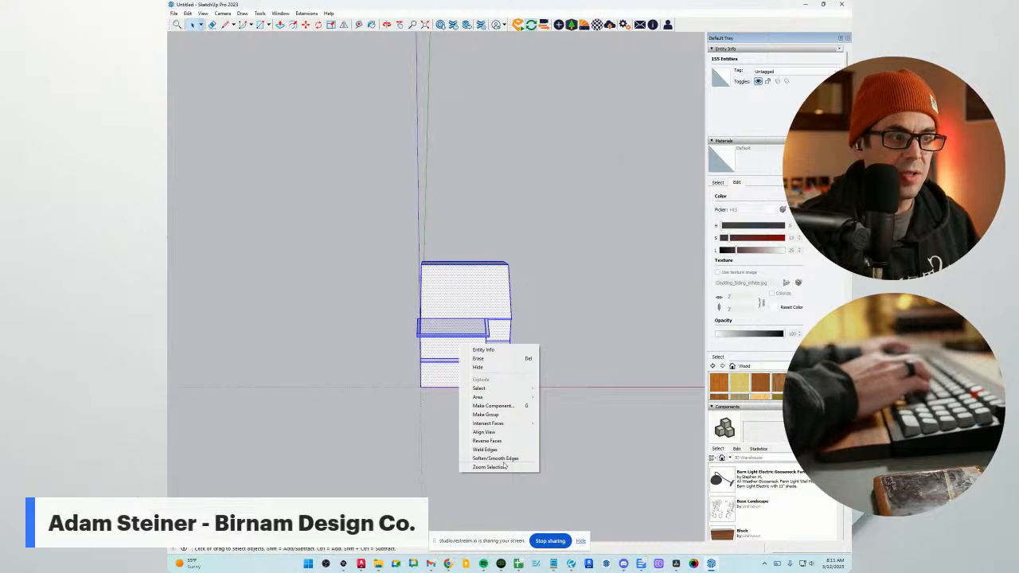
{"action": "left_click", "coordinate": [493, 406]}
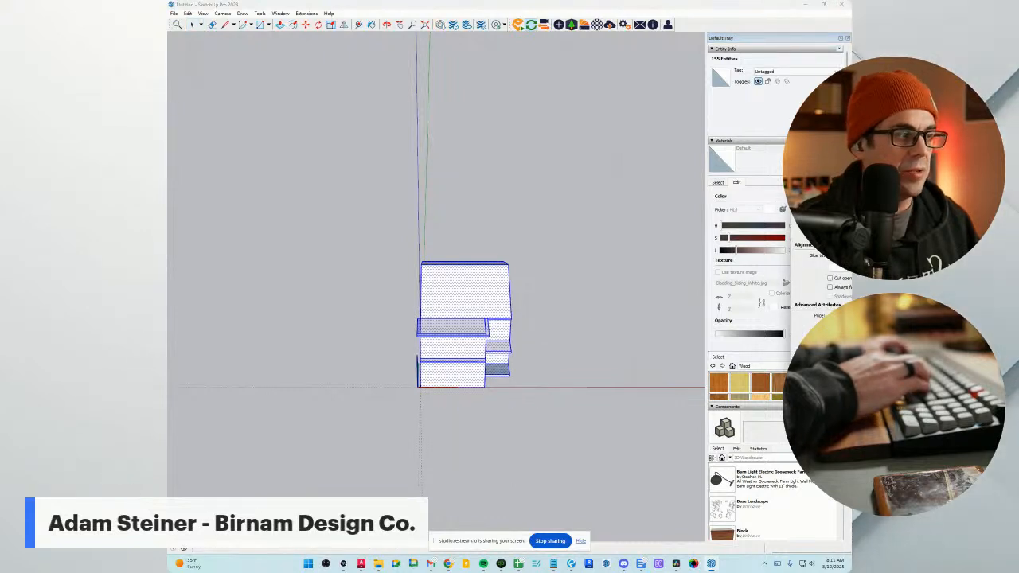
{"action": "key", "text": "Return"}
Copy the unit component along the red axis, leaving a gap beside the original.
{"action": "middle_click_drag", "start_coordinate": [442, 380], "coordinate": [442, 399]}
{"action": "key", "text": "ctrl"}
{"action": "left_click", "coordinate": [413, 401]}
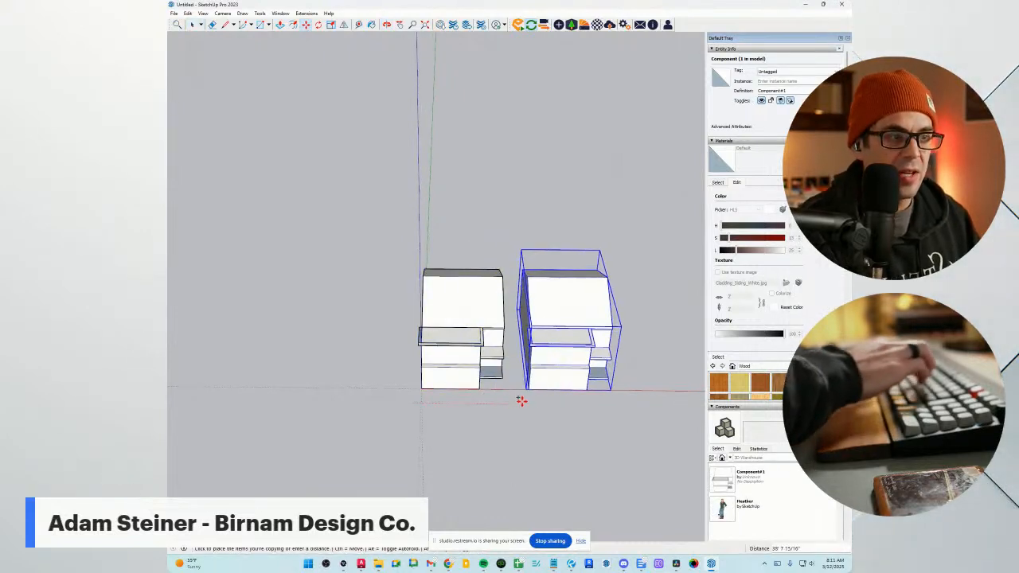
{"action": "left_click", "coordinate": [514, 402]}
{"action": "middle_click_drag", "start_coordinate": [514, 402], "coordinate": [453, 364]}
Mirror the copied unit along the red axis by scaling it -1.
{"action": "key", "text": "space"}
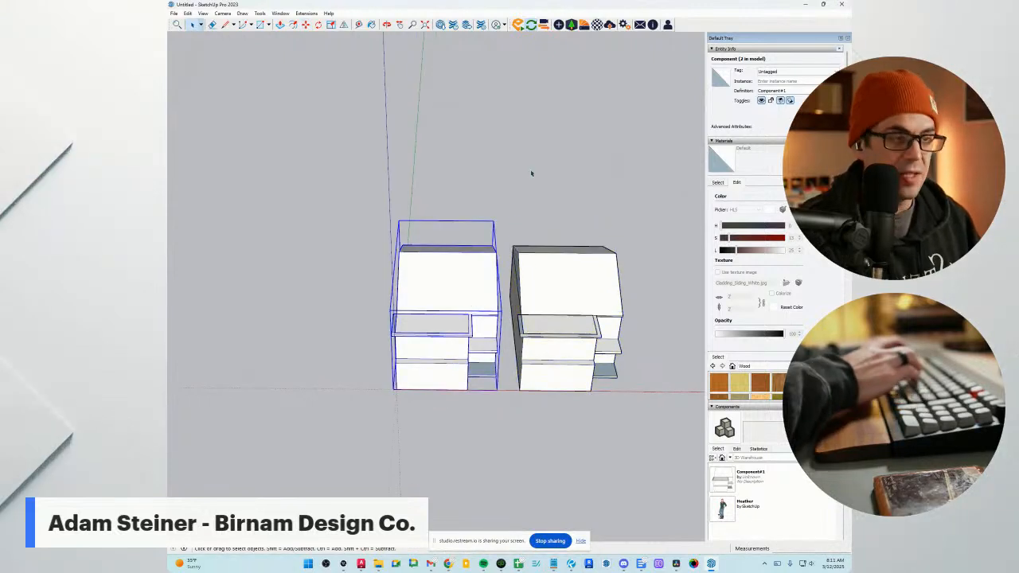
{"action": "left_click", "coordinate": [576, 308]}
{"action": "left_click", "coordinate": [331, 25]}
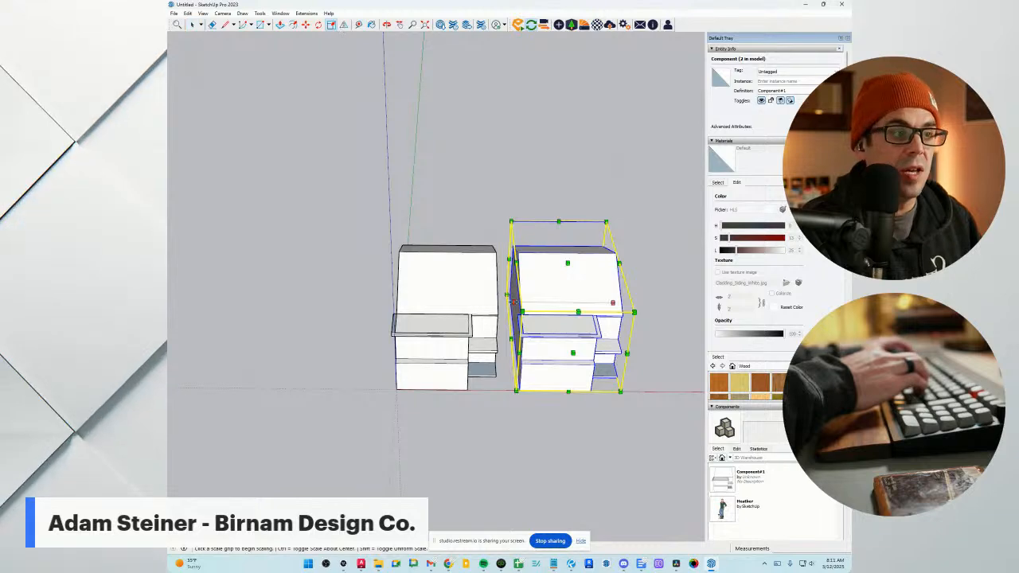
{"action": "left_click", "coordinate": [514, 302]}
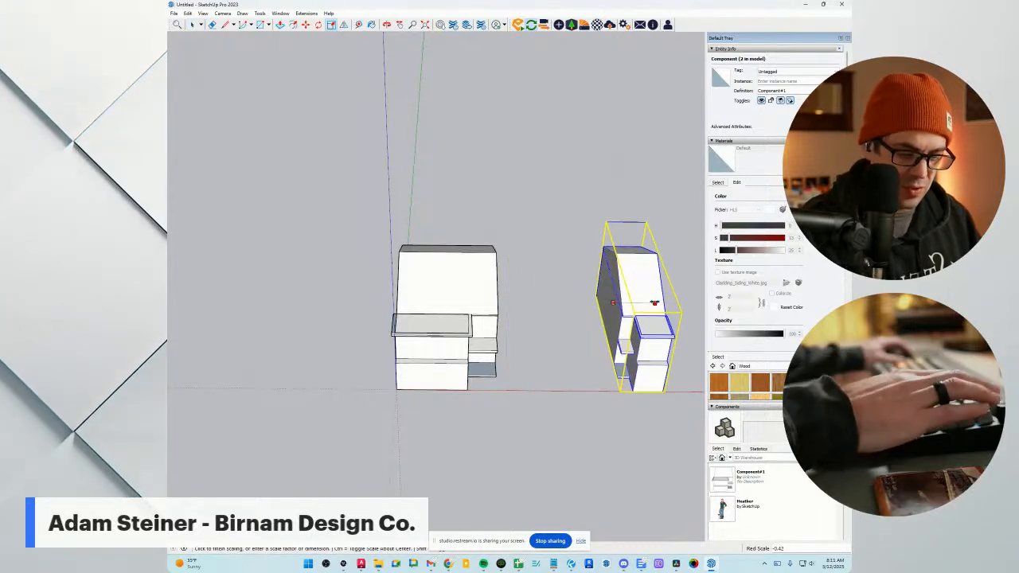
{"action": "type", "text": "-1"}
{"action": "key", "text": "Return"}
{"action": "key", "text": "space"}
Move the mirrored unit by its front base corner so its garage-side wall meets the original unit's wall.
{"action": "middle_click_drag", "start_coordinate": [628, 346], "coordinate": [672, 436]}
{"action": "key", "text": "m"}
{"action": "left_click", "coordinate": [671, 435]}
{"action": "scroll", "coordinate": [383, 381], "scroll_direction": "up", "scroll_amount": 2}
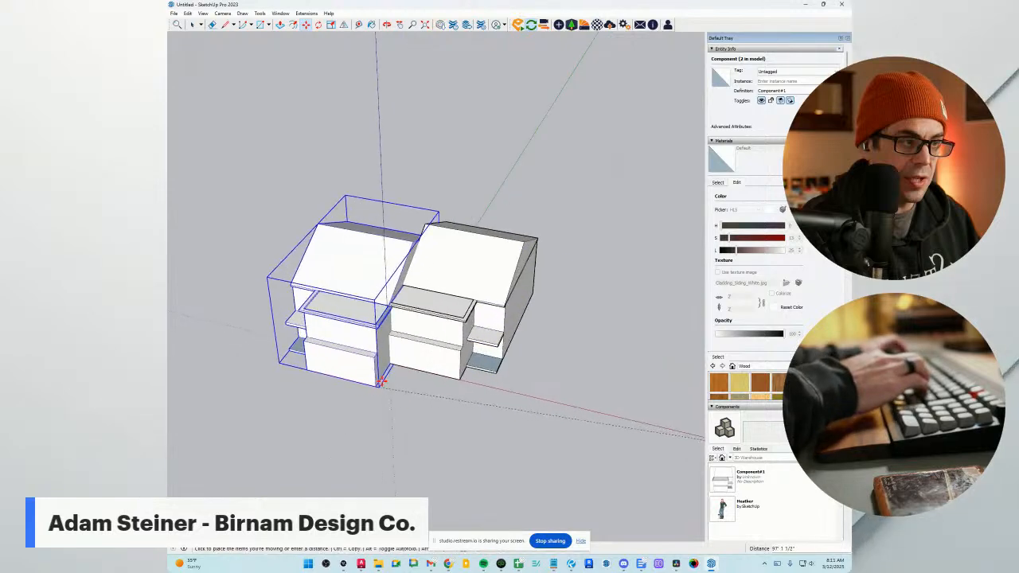
{"action": "left_click", "coordinate": [391, 358]}
{"action": "key", "text": "space"}
{"action": "middle_click_drag", "start_coordinate": [398, 357], "coordinate": [534, 378]}
{"action": "left_click", "coordinate": [509, 390]}
Edit the unit component to push the overlapping low-roof overhang back 1' to the shared wall, and close the component.
{"action": "scroll", "coordinate": [478, 342], "scroll_direction": "up", "scroll_amount": 2}
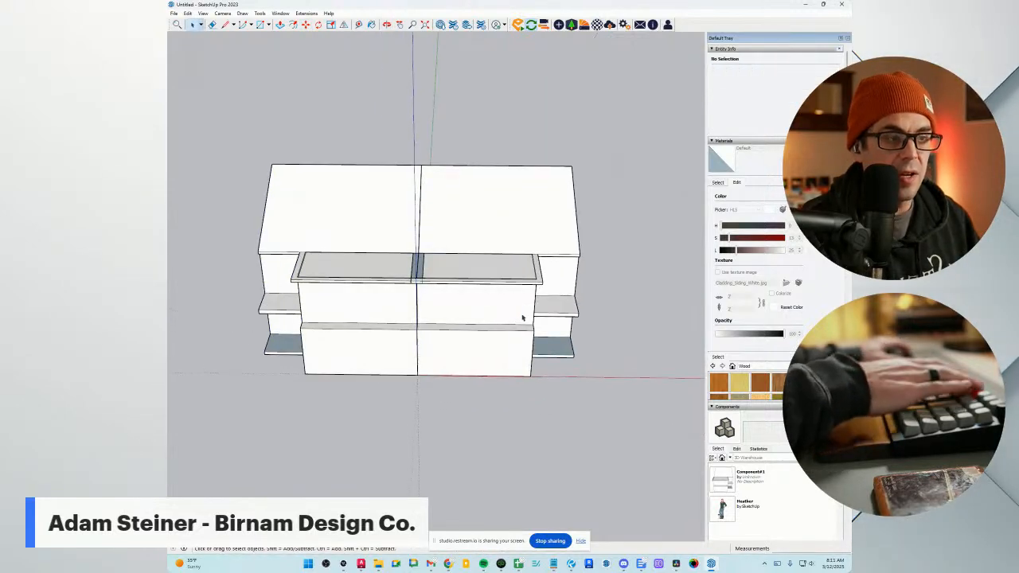
{"action": "middle_click_drag", "start_coordinate": [523, 318], "coordinate": [525, 286]}
{"action": "scroll", "coordinate": [395, 266], "scroll_direction": "up", "scroll_amount": 5}
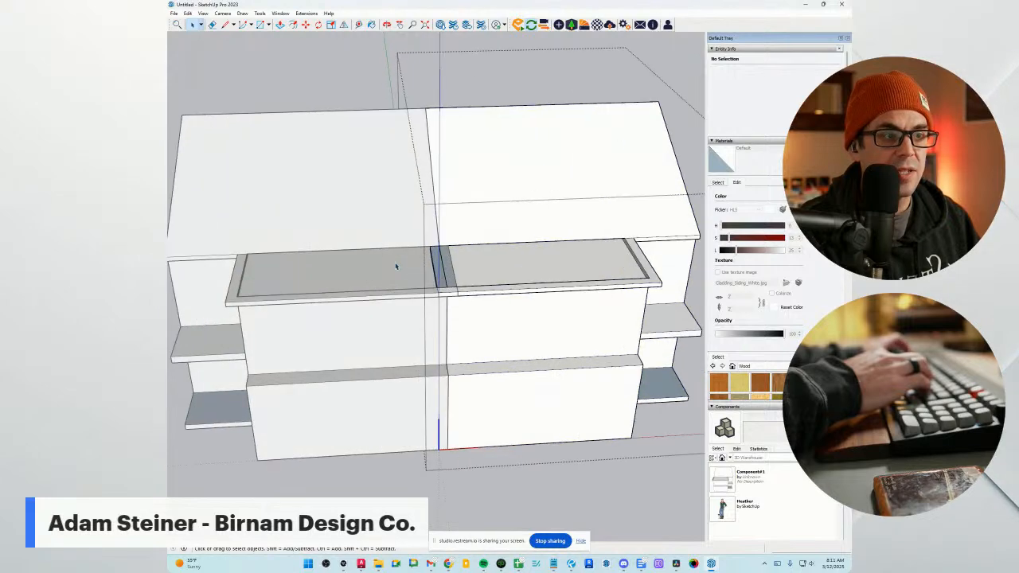
{"action": "key", "text": "p"}
{"action": "left_click", "coordinate": [475, 290]}
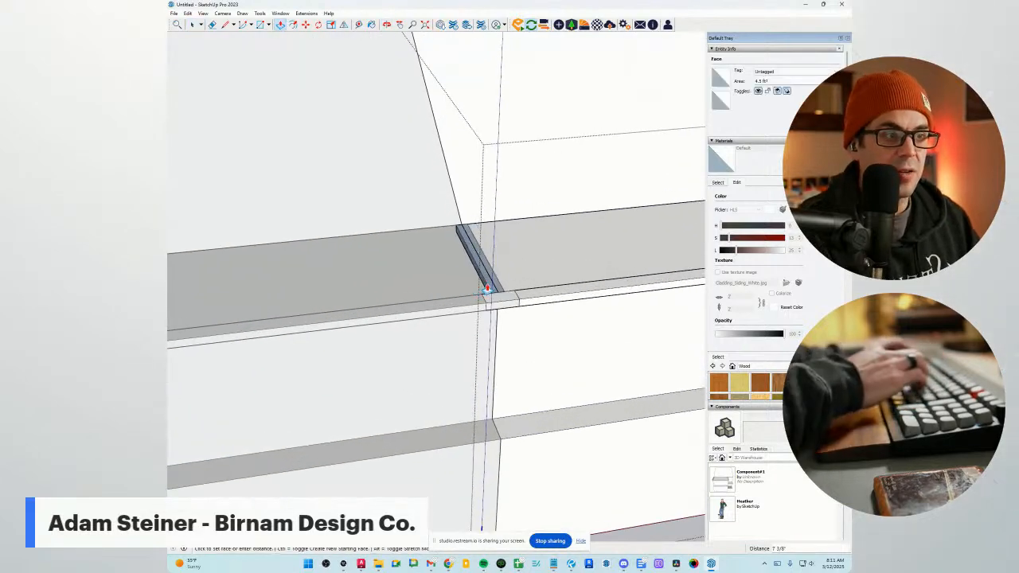
{"action": "left_click", "coordinate": [495, 291]}
{"action": "scroll", "coordinate": [523, 328], "scroll_direction": "down", "scroll_amount": 1}
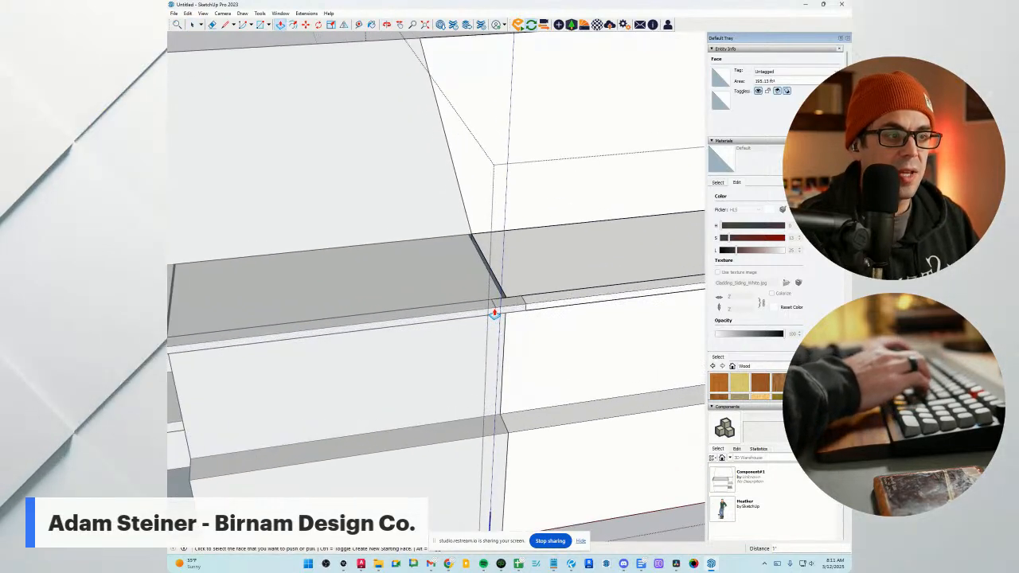
{"action": "left_click", "coordinate": [496, 310]}
{"action": "left_click", "coordinate": [509, 306]}
{"action": "scroll", "coordinate": [509, 308], "scroll_direction": "down", "scroll_amount": 3}
{"action": "key", "text": "space"}
{"action": "middle_click_drag", "start_coordinate": [509, 307], "coordinate": [505, 334]}
{"action": "left_click", "coordinate": [500, 334]}
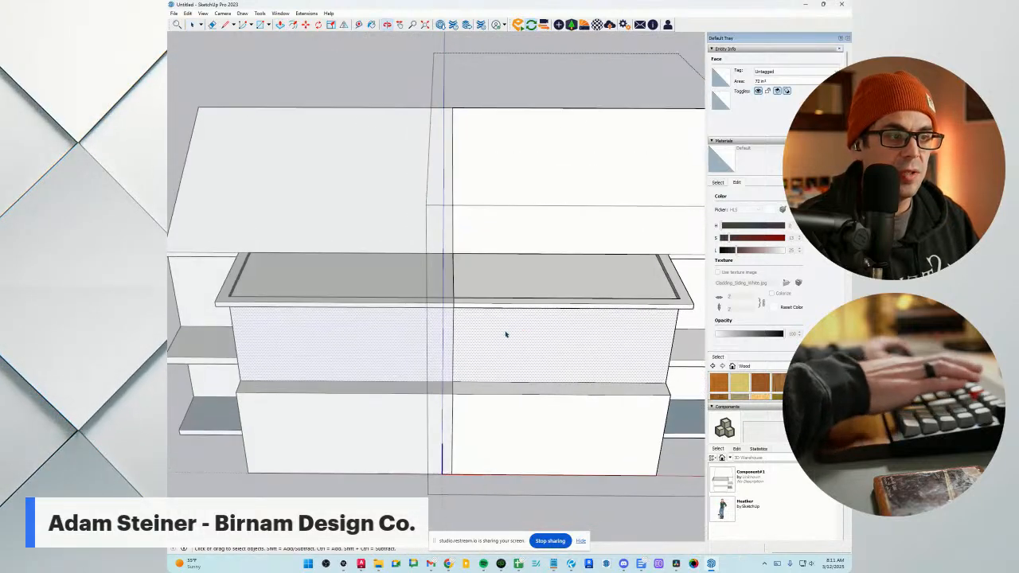
{"action": "scroll", "coordinate": [505, 335], "scroll_direction": "down", "scroll_amount": 6}
{"action": "left_click", "coordinate": [582, 473]}
Copy both mirrored units 60' along the red axis to form a continuous four-unit row, and clear the selection.
{"action": "middle_click_drag", "start_coordinate": [582, 473], "coordinate": [464, 387]}
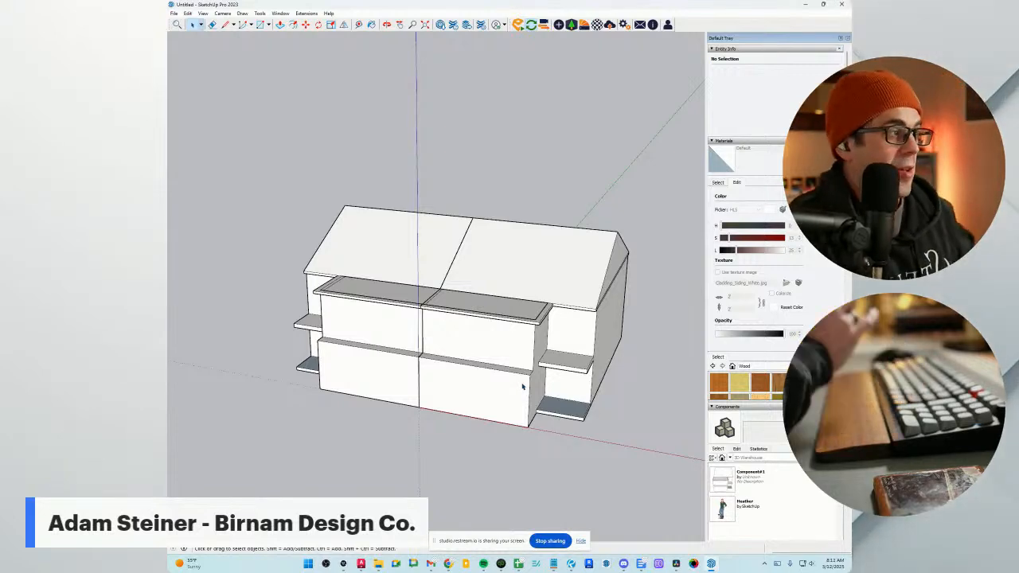
{"action": "middle_click_drag", "start_coordinate": [568, 297], "coordinate": [395, 386]}
{"action": "middle_click_drag", "start_coordinate": [605, 241], "coordinate": [563, 294]}
{"action": "key", "text": "m"}
{"action": "scroll", "coordinate": [419, 398], "scroll_direction": "up", "scroll_amount": 5}
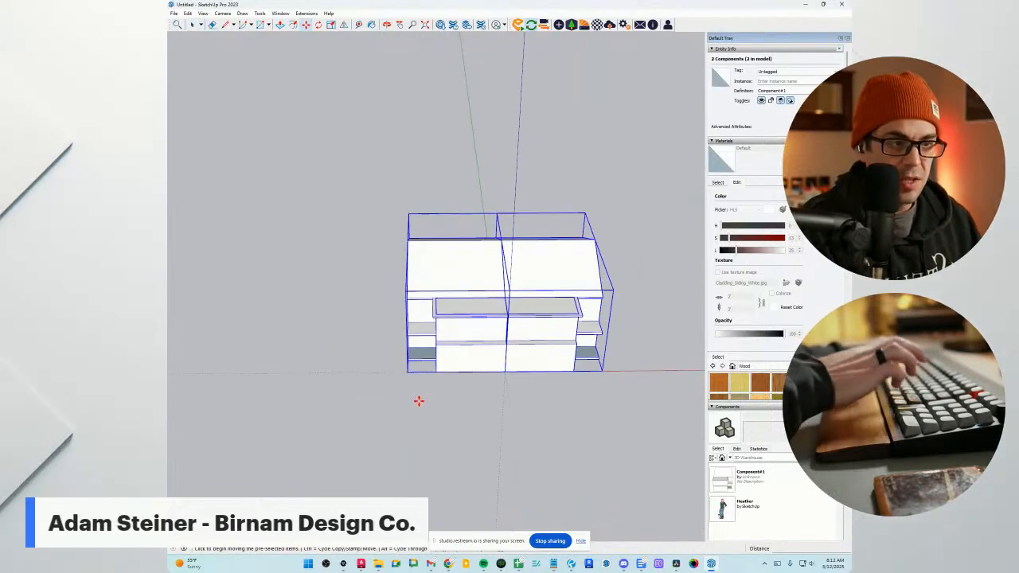
{"action": "key", "text": "ctrl"}
{"action": "left_click", "coordinate": [405, 360]}
{"action": "middle_click_drag", "start_coordinate": [503, 371], "coordinate": [575, 387]}
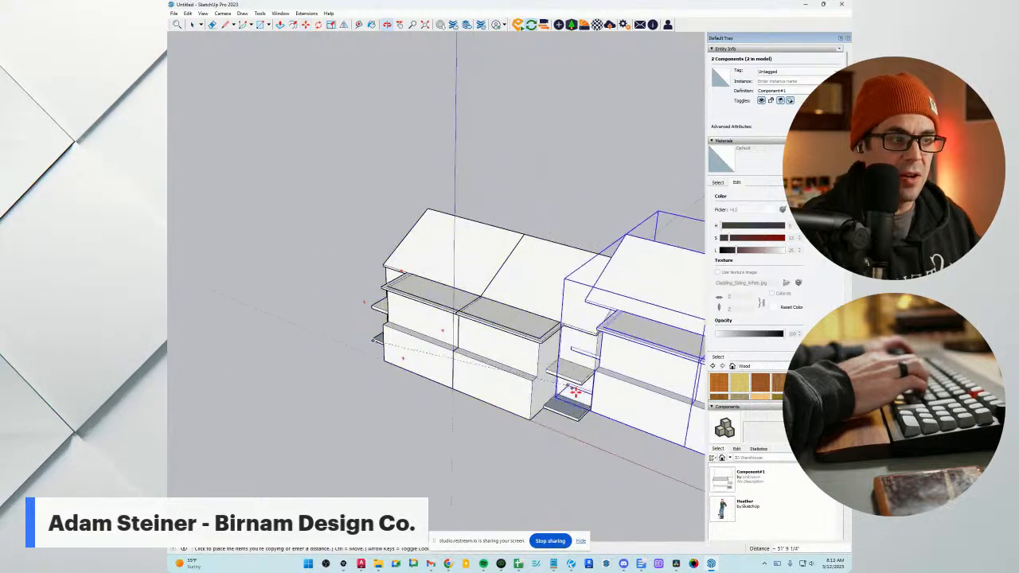
{"action": "left_click", "coordinate": [577, 420]}
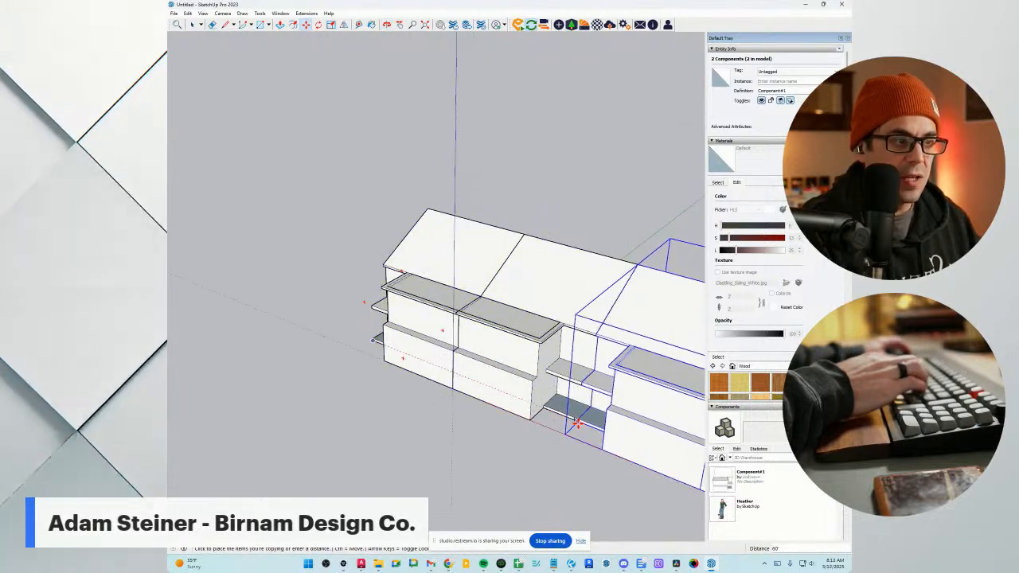
{"action": "mouse_move", "coordinate": [528, 409]}
{"action": "middle_mouse_down"}
{"action": "mouse_move", "coordinate": [523, 371]}
{"action": "mouse_move", "coordinate": [537, 422]}
{"action": "middle_mouse_up"}
{"action": "left_click_drag", "start_coordinate": [537, 422], "coordinate": [534, 412]}
{"action": "key", "text": "space"}
{"action": "left_click", "coordinate": [535, 412]}
{"action": "scroll", "coordinate": [529, 367], "scroll_direction": "down", "scroll_amount": 2}
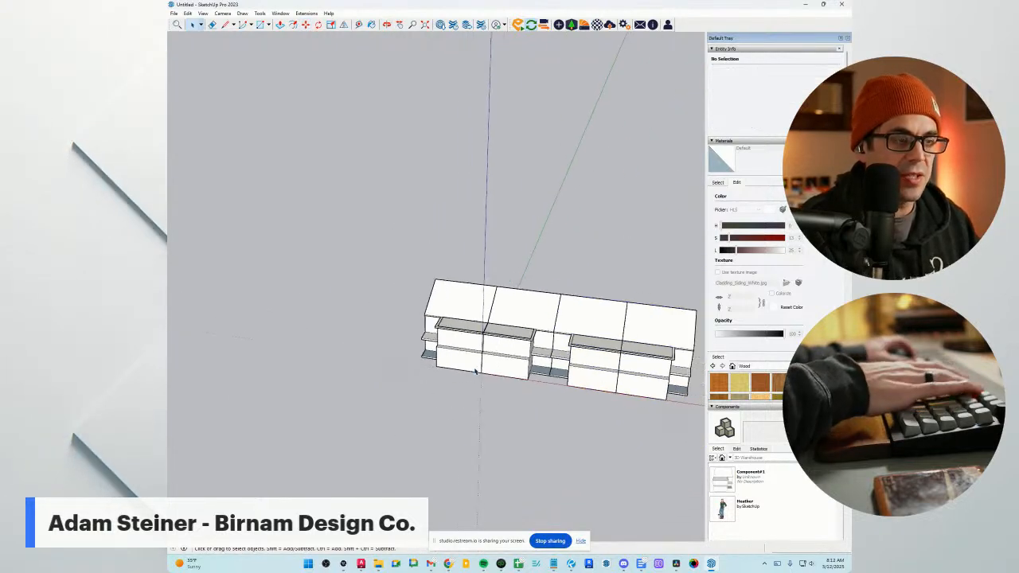
Switch to AutoCAD to examine the second-floor front wall at the bedrooms and the main-floor garage front, and return to SketchUp.
{"action": "scroll", "coordinate": [531, 356], "scroll_direction": "up", "scroll_amount": 4}
{"action": "scroll", "coordinate": [446, 334], "scroll_direction": "up", "scroll_amount": 5}
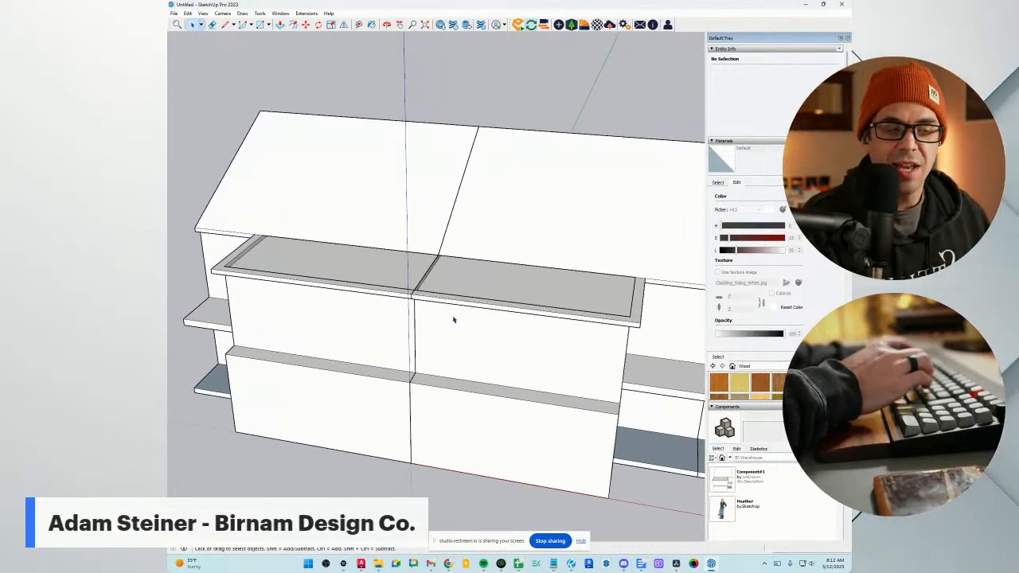
{"action": "scroll", "coordinate": [454, 319], "scroll_direction": "down", "scroll_amount": 2}
{"action": "middle_click_drag", "start_coordinate": [393, 339], "coordinate": [467, 335]}
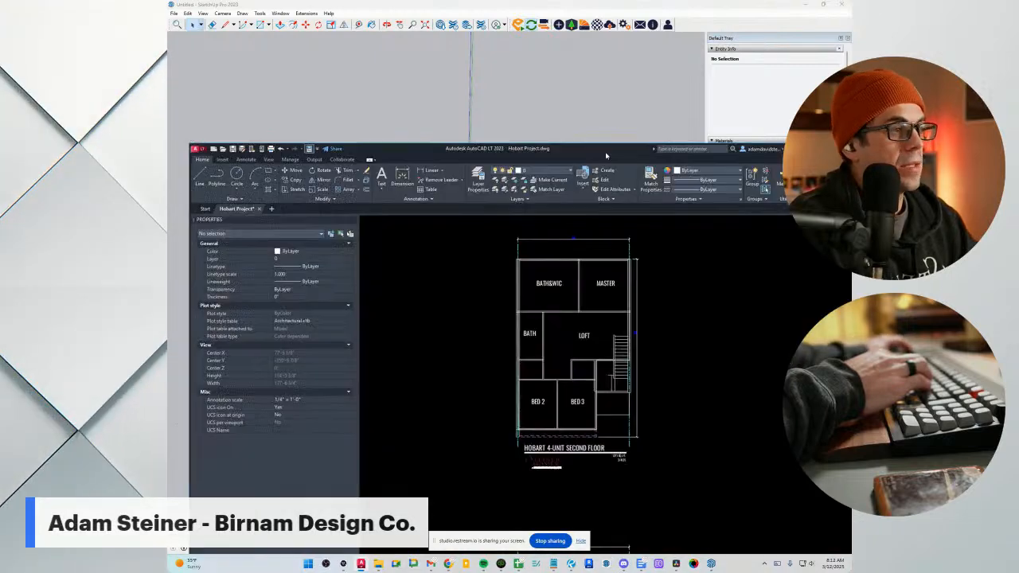
{"action": "left_click_drag", "start_coordinate": [607, 155], "coordinate": [585, 4]}
{"action": "scroll", "coordinate": [579, 323], "scroll_direction": "up", "scroll_amount": 6}
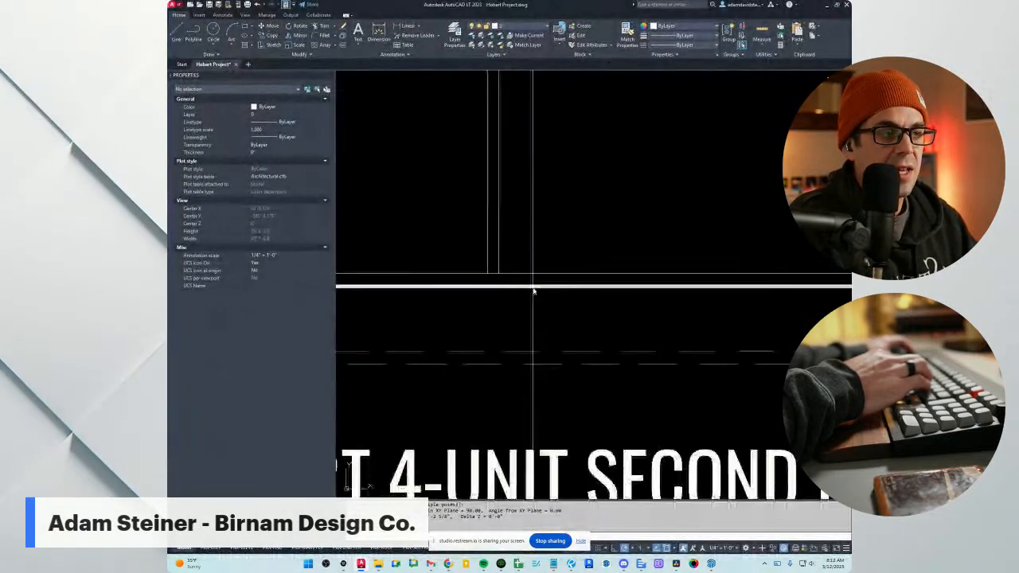
{"action": "scroll", "coordinate": [534, 289], "scroll_direction": "down", "scroll_amount": 2}
{"action": "left_click", "coordinate": [452, 347]}
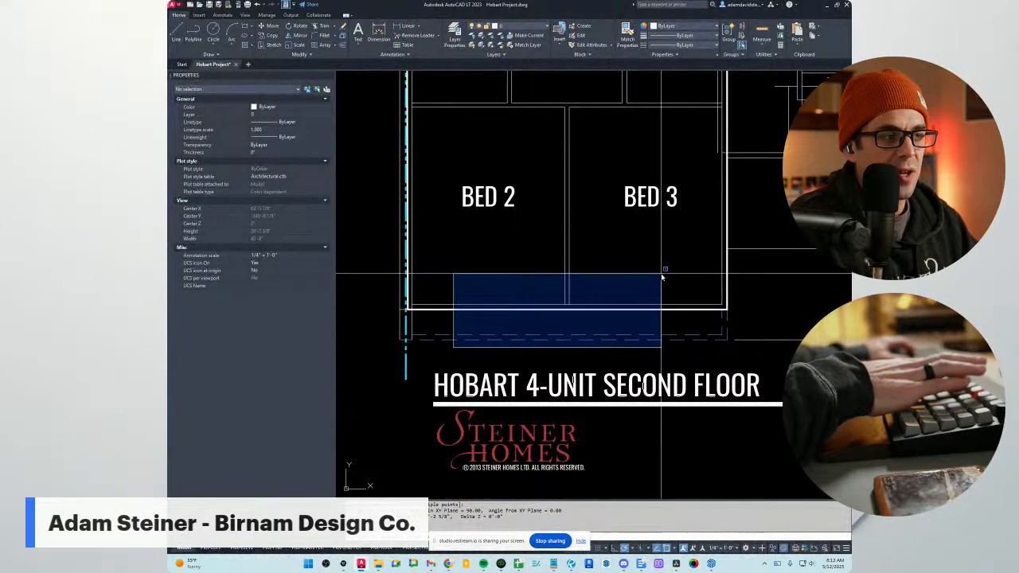
{"action": "key", "text": "Escape"}
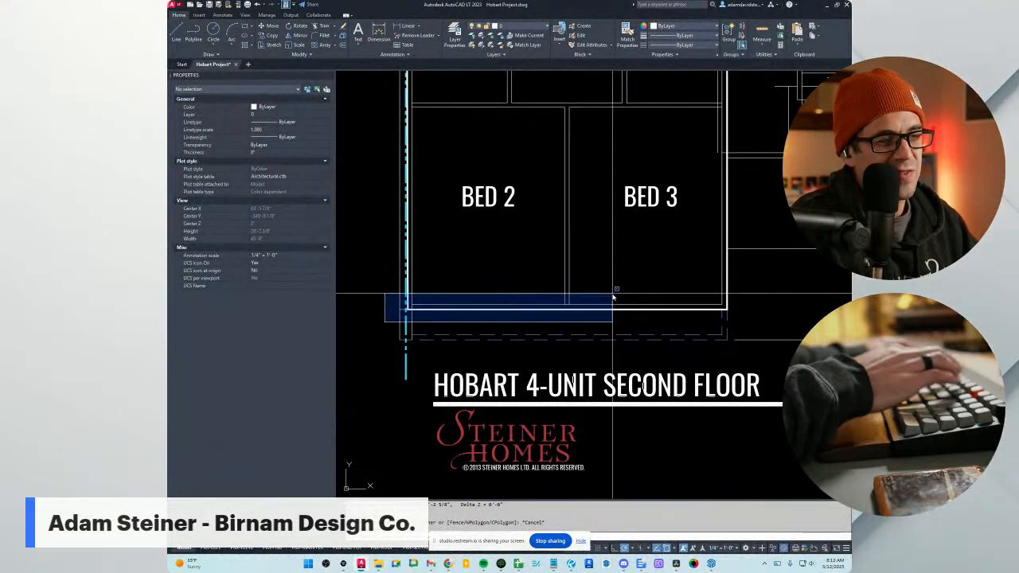
{"action": "key", "text": "Escape"}
{"action": "scroll", "coordinate": [594, 342], "scroll_direction": "down", "scroll_amount": 5}
{"action": "middle_click_drag", "start_coordinate": [586, 416], "coordinate": [578, 127]}
{"action": "scroll", "coordinate": [547, 327], "scroll_direction": "up", "scroll_amount": 4}
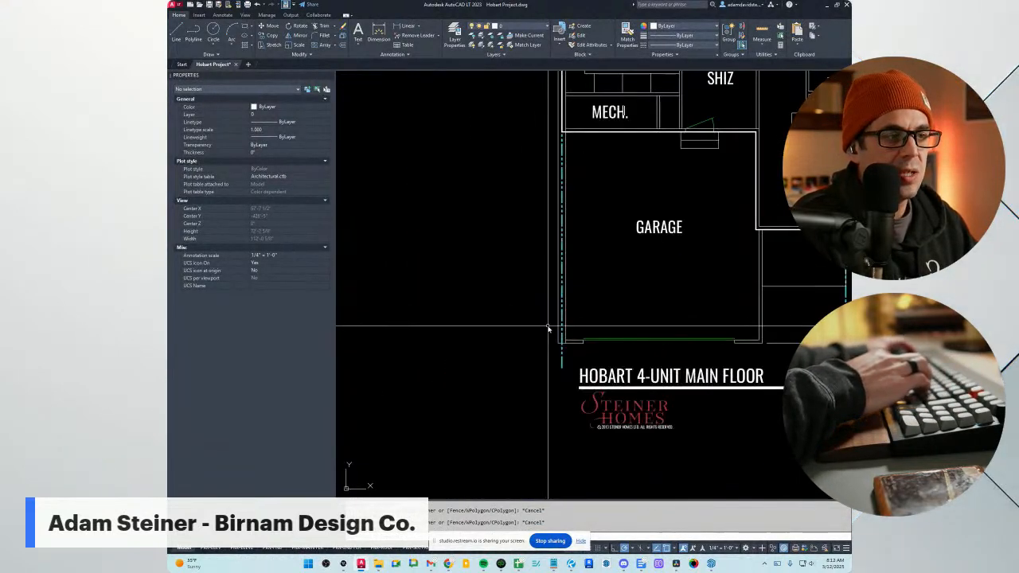
{"action": "left_click", "coordinate": [541, 332]}
{"action": "key", "text": "Escape"}
{"action": "scroll", "coordinate": [789, 303], "scroll_direction": "down", "scroll_amount": 5}
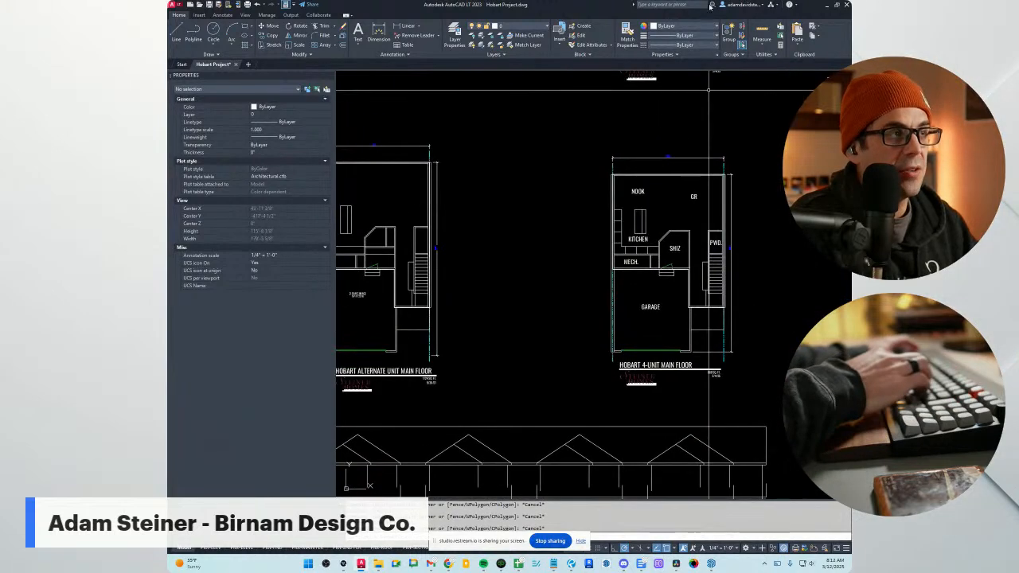
{"action": "left_click", "coordinate": [828, 9]}
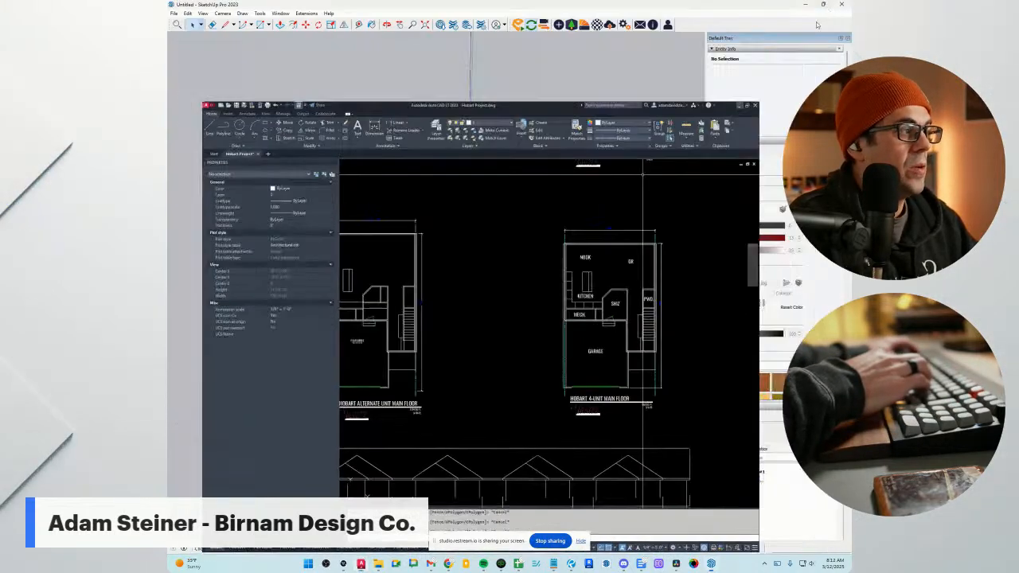
{"action": "mouse_move", "coordinate": [591, 269]}
{"action": "middle_mouse_down"}
{"action": "mouse_move", "coordinate": [581, 288]}
{"action": "mouse_move", "coordinate": [535, 292]}
{"action": "mouse_move", "coordinate": [482, 334]}
{"action": "mouse_move", "coordinate": [375, 336]}
{"action": "mouse_move", "coordinate": [476, 335]}
{"action": "mouse_move", "coordinate": [450, 255]}
{"action": "mouse_move", "coordinate": [450, 312]}
{"action": "middle_mouse_up"}
{"action": "scroll", "coordinate": [488, 345], "scroll_direction": "down", "scroll_amount": 1}
{"action": "scroll", "coordinate": [488, 305], "scroll_direction": "up", "scroll_amount": 1}
{"action": "key", "text": "l"}
{"action": "scroll", "coordinate": [495, 296], "scroll_direction": "up", "scroll_amount": 2}
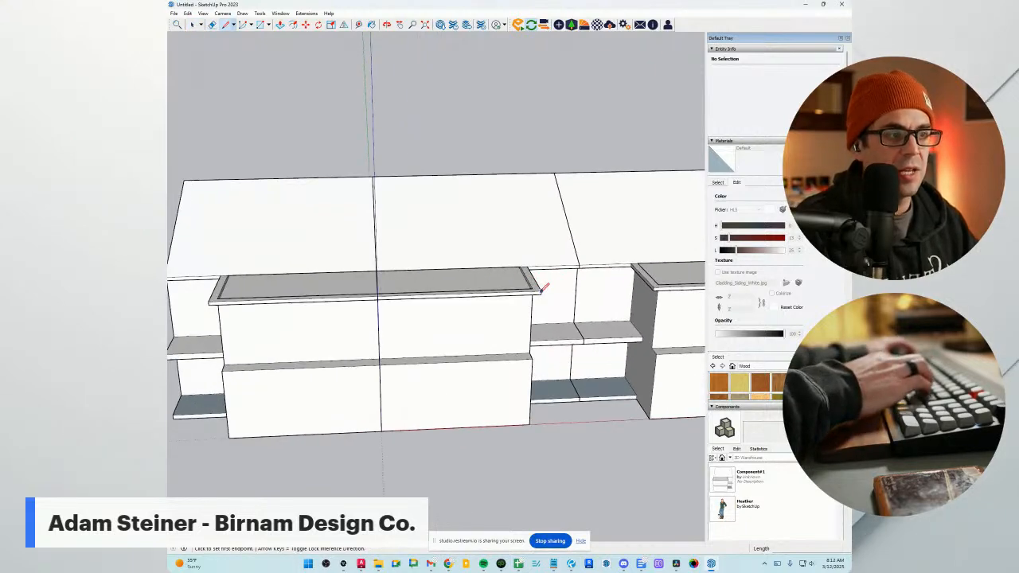
{"action": "scroll", "coordinate": [504, 278], "scroll_direction": "up", "scroll_amount": 2}
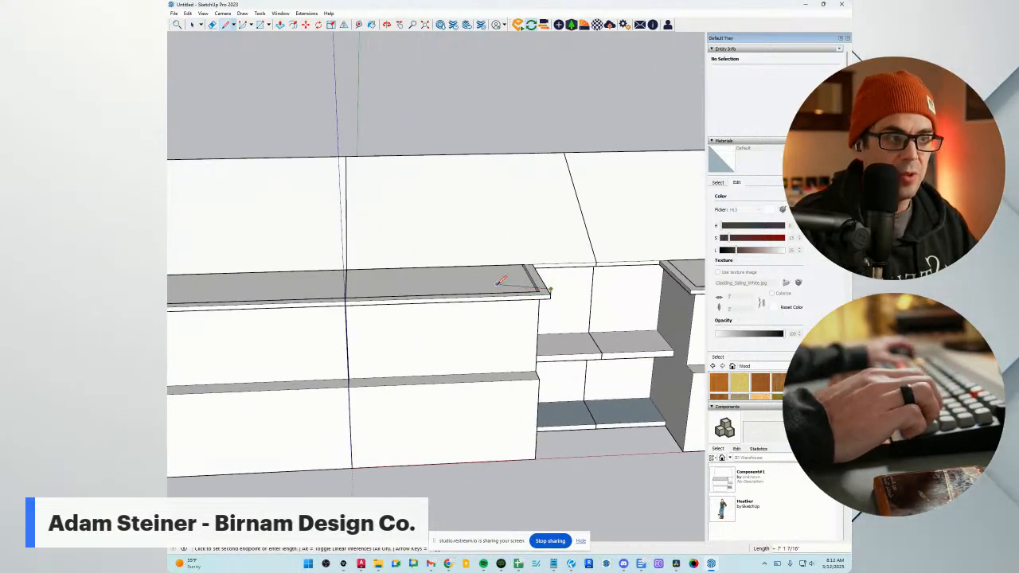
{"action": "scroll", "coordinate": [571, 286], "scroll_direction": "up", "scroll_amount": 1}
{"action": "middle_click_drag", "start_coordinate": [570, 286], "coordinate": [498, 309]}
{"action": "key", "text": "e"}
{"action": "scroll", "coordinate": [438, 313], "scroll_direction": "down", "scroll_amount": 4}
{"action": "key", "text": "l"}
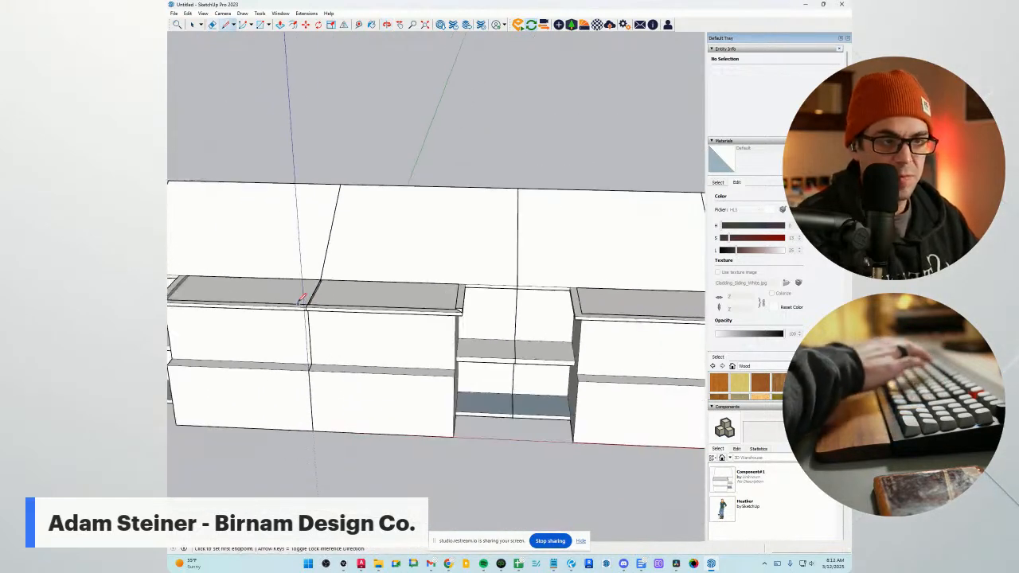
{"action": "left_click", "coordinate": [309, 302]}
{"action": "scroll", "coordinate": [296, 199], "scroll_direction": "down", "scroll_amount": 2}
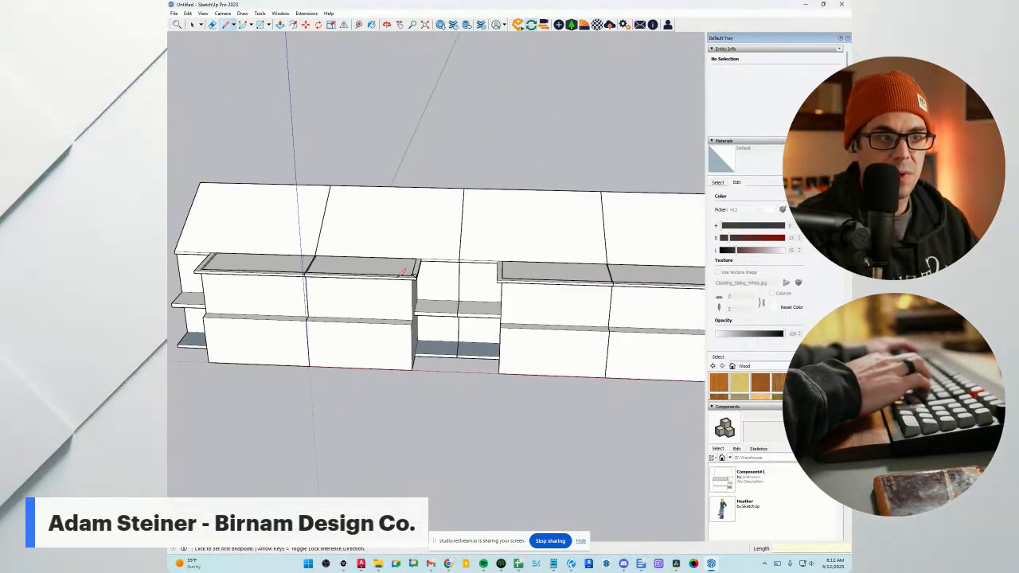
Open the original pair's unit component beside the other pair for editing.
{"action": "key", "text": "space"}
{"action": "scroll", "coordinate": [398, 279], "scroll_direction": "up", "scroll_amount": 2}
{"action": "scroll", "coordinate": [406, 286], "scroll_direction": "up", "scroll_amount": 5}
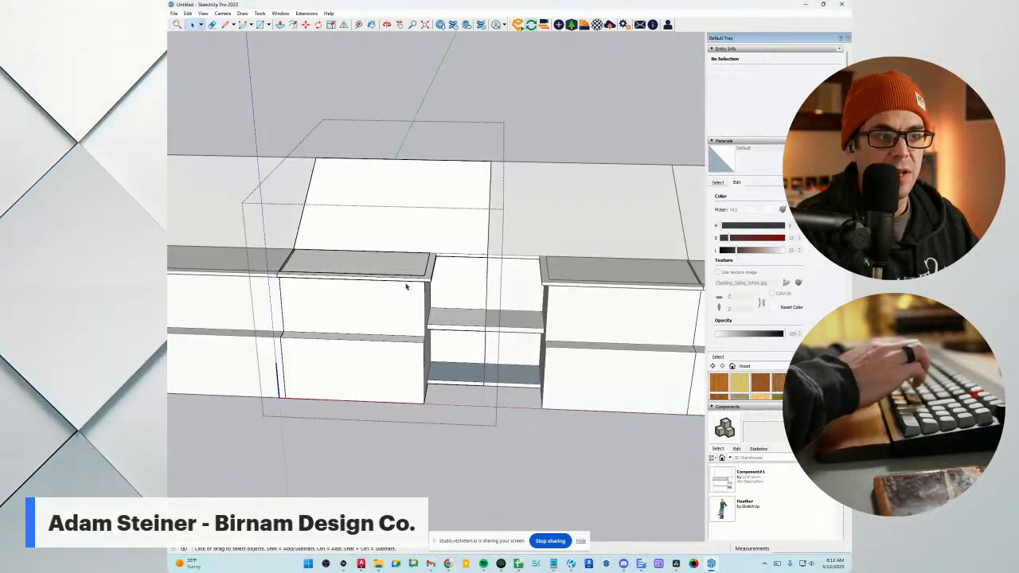
Try short construction lines across the low roof's outer front corner and erase the surplus edge.
{"action": "key", "text": "l"}
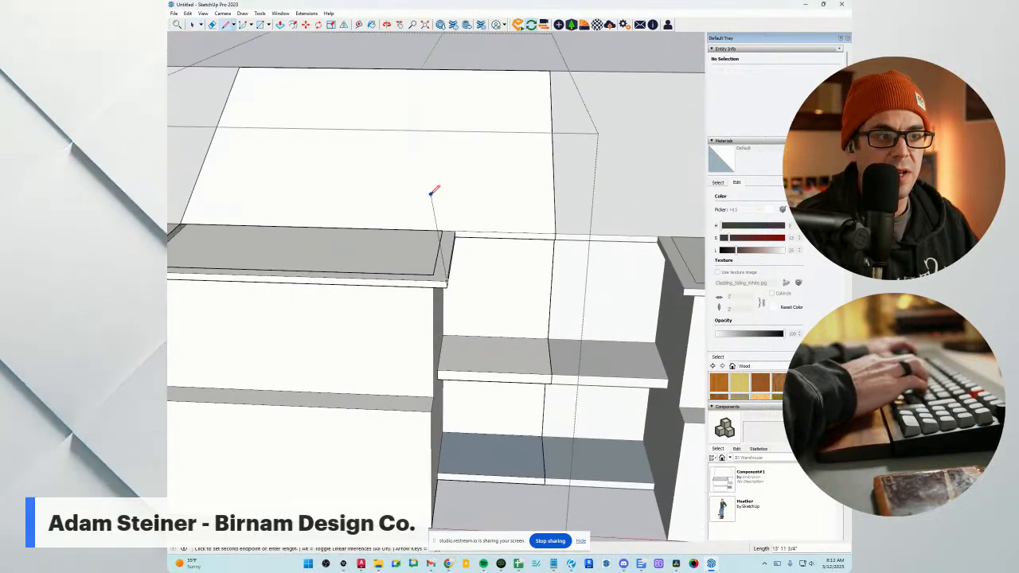
{"action": "scroll", "coordinate": [438, 188], "scroll_direction": "down", "scroll_amount": 1}
{"action": "scroll", "coordinate": [422, 238], "scroll_direction": "up", "scroll_amount": 1}
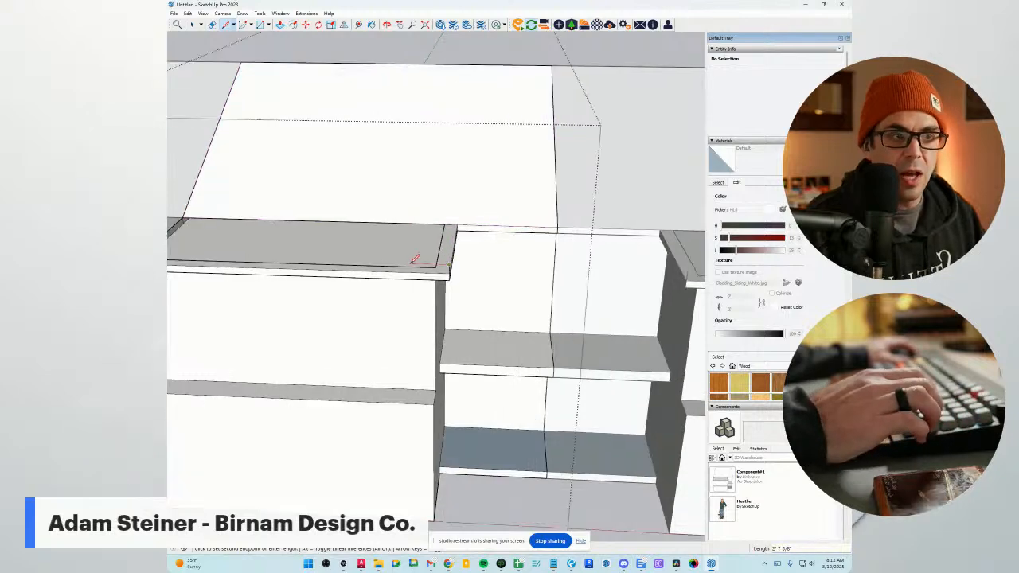
{"action": "scroll", "coordinate": [437, 265], "scroll_direction": "up", "scroll_amount": 1}
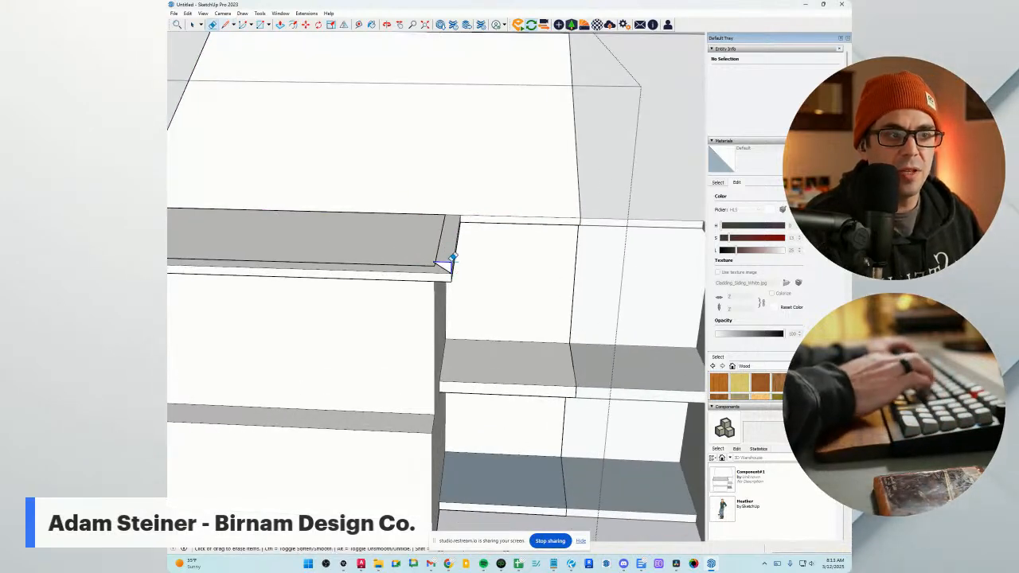
{"action": "scroll", "coordinate": [446, 261], "scroll_direction": "down", "scroll_amount": 5}
Try a front gable over the low roof from a vertical line at the shared wall and a sloped roof line, trimming the excess ends.
{"action": "key", "text": "l"}
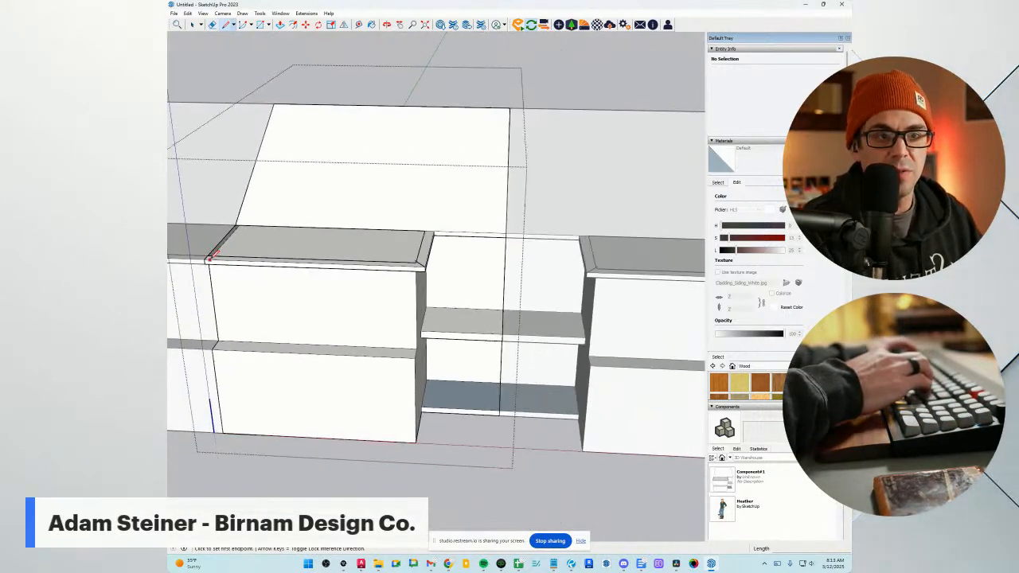
{"action": "left_click", "coordinate": [209, 256]}
{"action": "scroll", "coordinate": [211, 255], "scroll_direction": "down", "scroll_amount": 3}
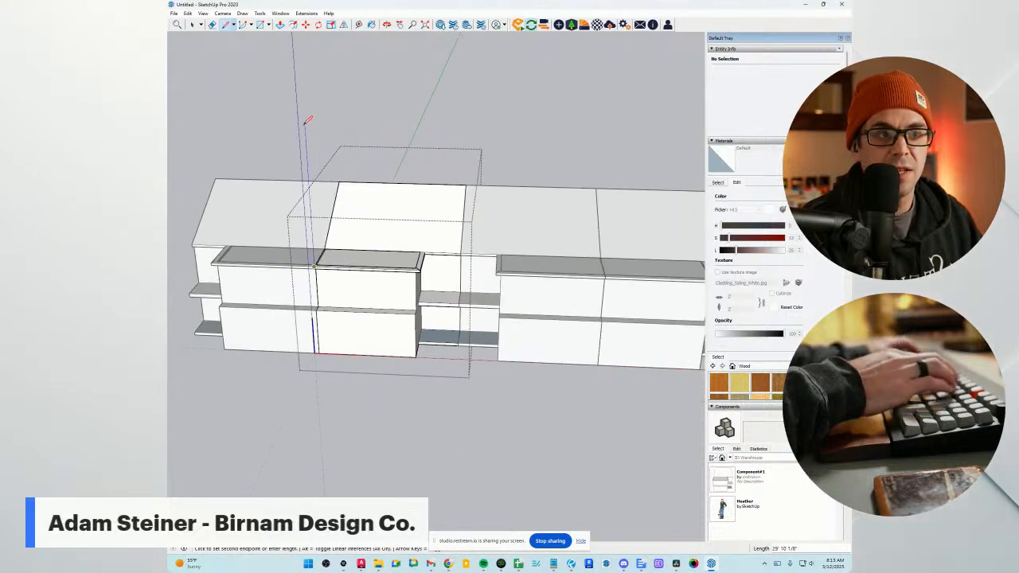
{"action": "scroll", "coordinate": [308, 121], "scroll_direction": "up", "scroll_amount": 3}
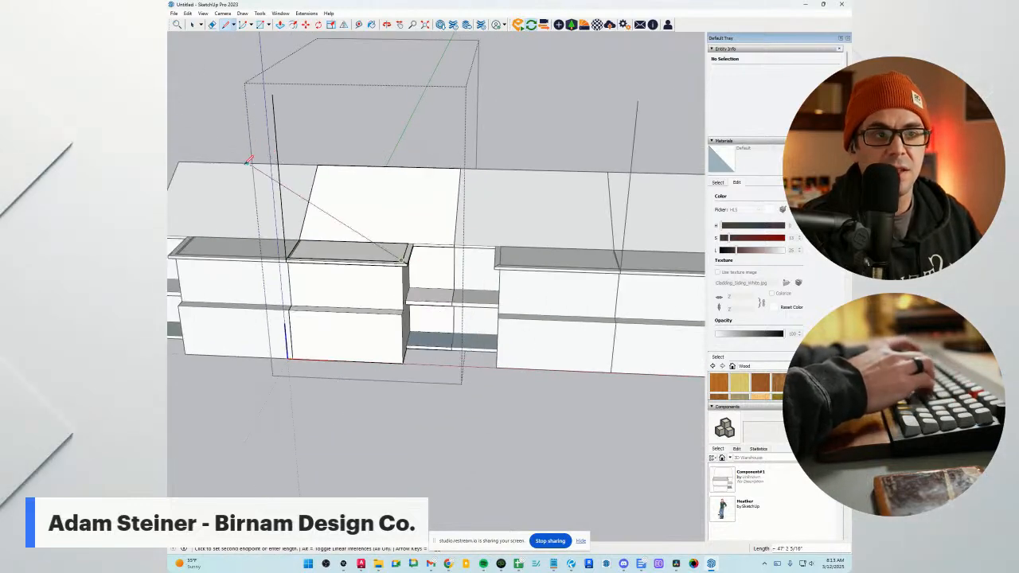
{"action": "left_click", "coordinate": [239, 150]}
{"action": "key", "text": "e"}
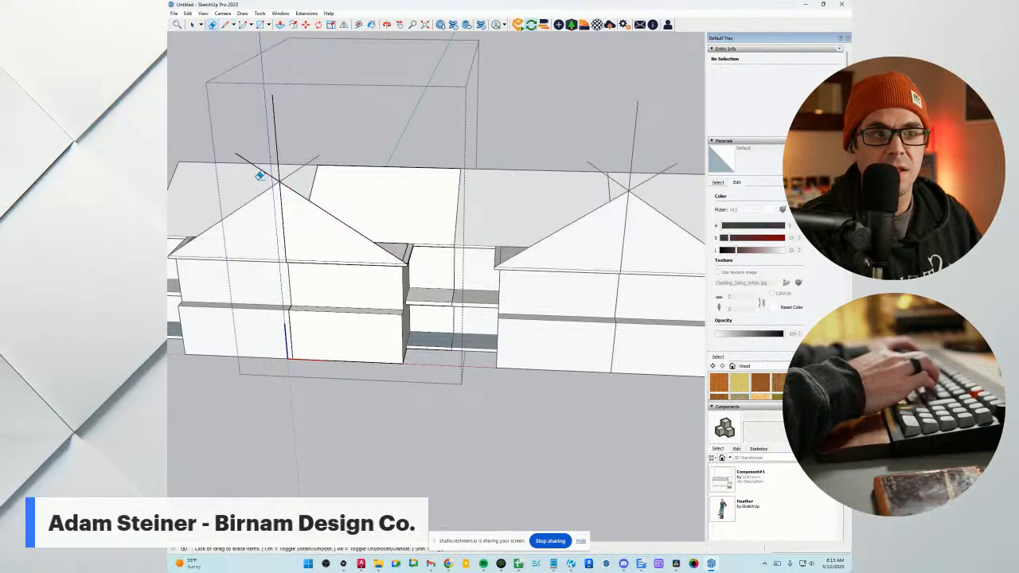
{"action": "left_click_drag", "start_coordinate": [258, 177], "coordinate": [285, 161]}
{"action": "middle_click_drag", "start_coordinate": [318, 227], "coordinate": [338, 216]}
{"action": "mouse_move", "coordinate": [278, 238]}
{"action": "middle_mouse_down"}
{"action": "mouse_move", "coordinate": [336, 228]}
{"action": "mouse_move", "coordinate": [332, 257]}
{"action": "mouse_move", "coordinate": [400, 191]}
{"action": "mouse_move", "coordinate": [351, 174]}
{"action": "mouse_move", "coordinate": [380, 285]}
{"action": "mouse_move", "coordinate": [528, 279]}
{"action": "mouse_move", "coordinate": [361, 275]}
{"action": "mouse_move", "coordinate": [427, 268]}
{"action": "mouse_move", "coordinate": [325, 316]}
{"action": "mouse_move", "coordinate": [339, 342]}
{"action": "middle_mouse_up"}
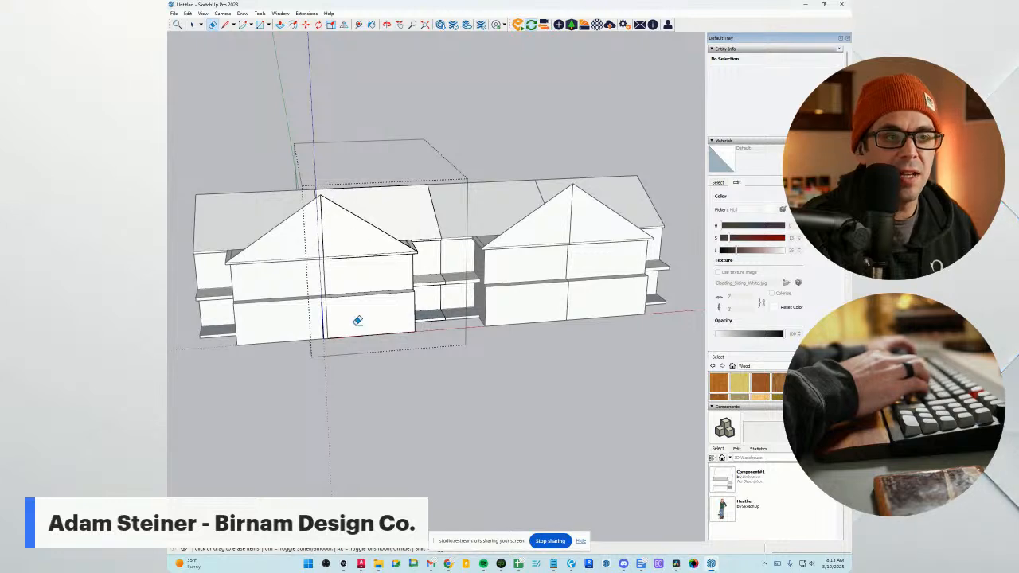
Undo the trial gable and erase the leftover construction lines at the low roof's outer front corner.
{"action": "key", "text": "ctrl+z"}
{"action": "key", "text": "ctrl+z"}
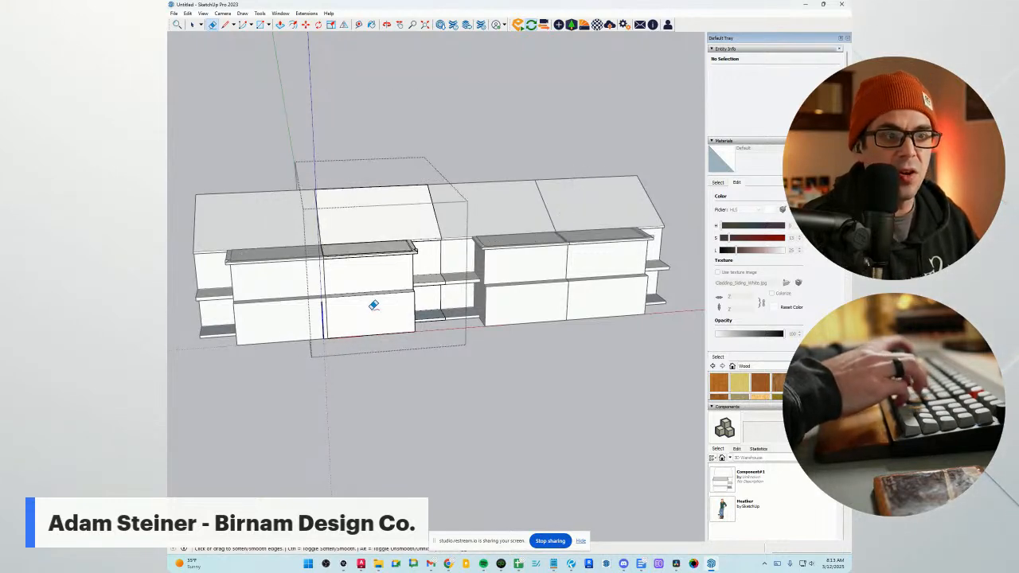
{"action": "scroll", "coordinate": [334, 270], "scroll_direction": "up", "scroll_amount": 6}
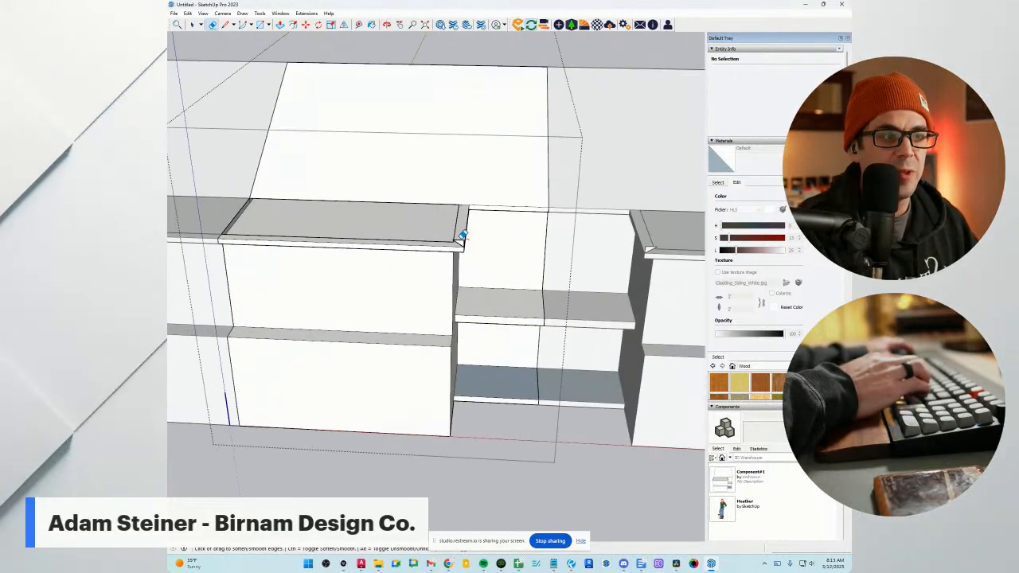
{"action": "scroll", "coordinate": [462, 236], "scroll_direction": "up", "scroll_amount": 5}
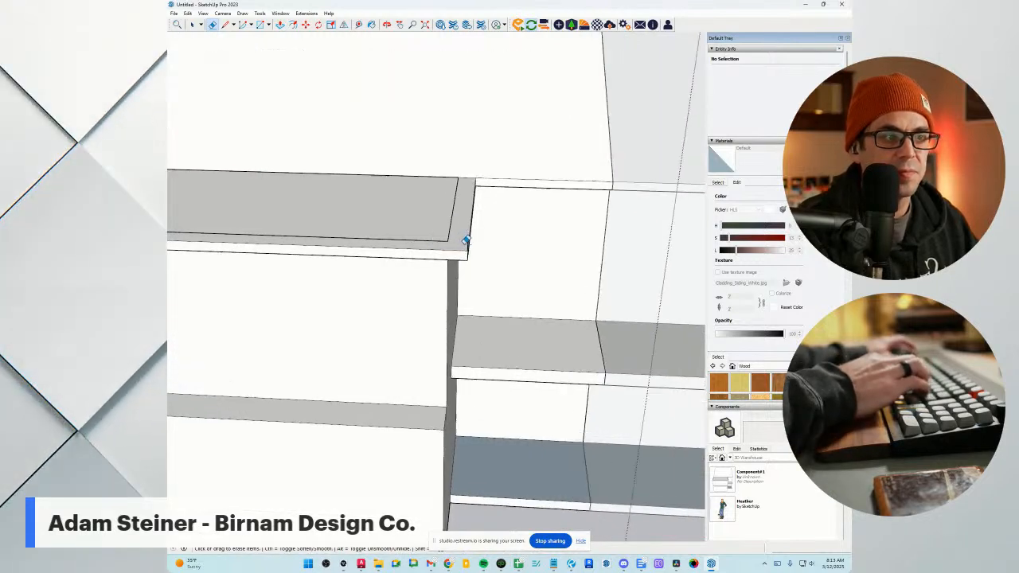
{"action": "scroll", "coordinate": [466, 241], "scroll_direction": "down", "scroll_amount": 8}
Split the unit's upper front wall in half with a vertical line from its base, and erase the part extending above the wall.
{"action": "key", "text": "l"}
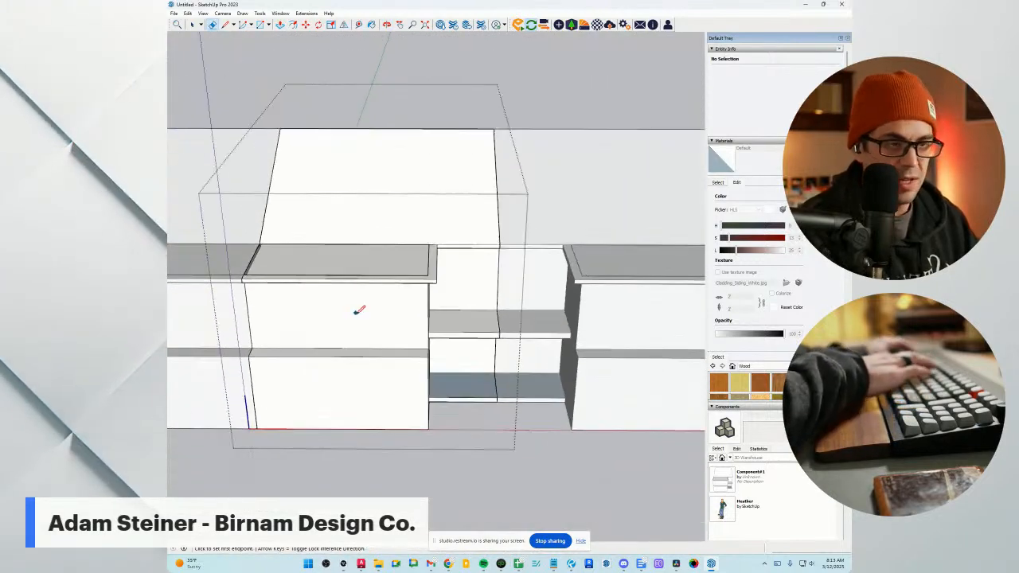
{"action": "scroll", "coordinate": [356, 311], "scroll_direction": "down", "scroll_amount": 2}
{"action": "scroll", "coordinate": [349, 267], "scroll_direction": "down", "scroll_amount": 2}
{"action": "left_click", "coordinate": [338, 213]}
{"action": "key", "text": "e"}
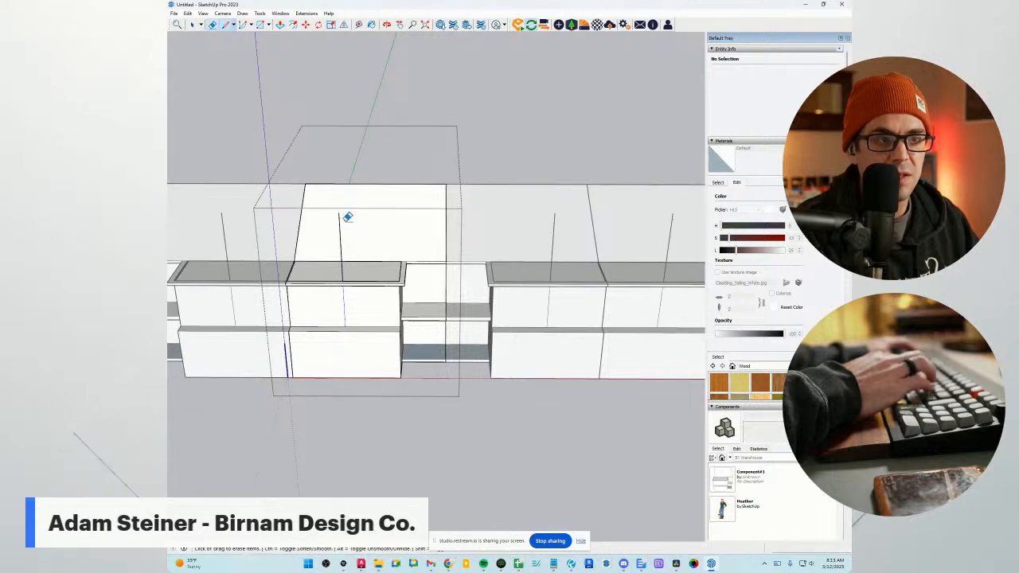
Pull the half of the upper front wall nearest the shared wall out by 1'.
{"action": "scroll", "coordinate": [386, 300], "scroll_direction": "up", "scroll_amount": 6}
{"action": "key", "text": "p"}
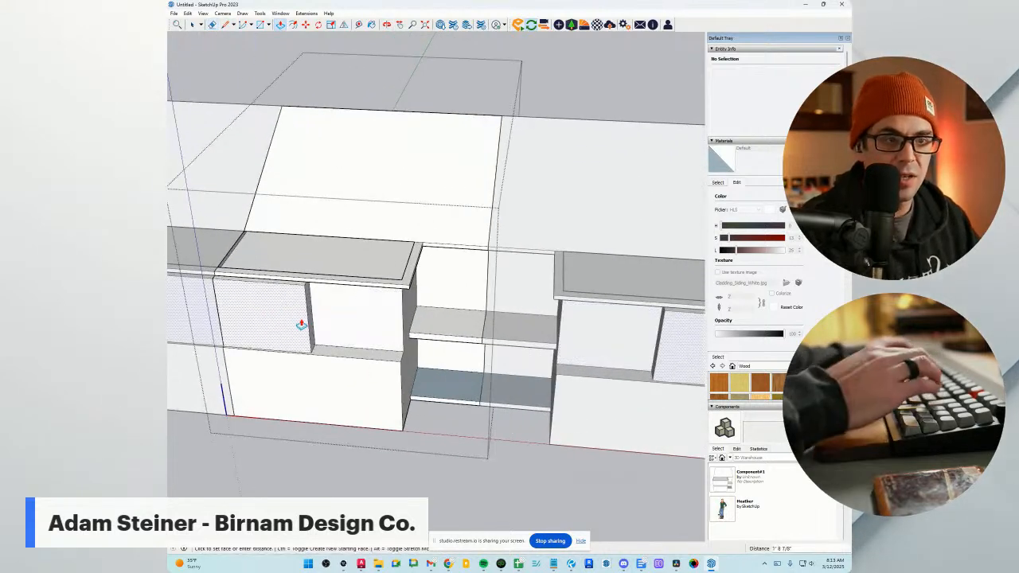
{"action": "left_click", "coordinate": [301, 323]}
{"action": "type", "text": "1'"}
{"action": "key", "text": "Return"}
{"action": "middle_click_drag", "start_coordinate": [401, 321], "coordinate": [568, 320]}
{"action": "scroll", "coordinate": [568, 321], "scroll_direction": "down", "scroll_amount": 3}
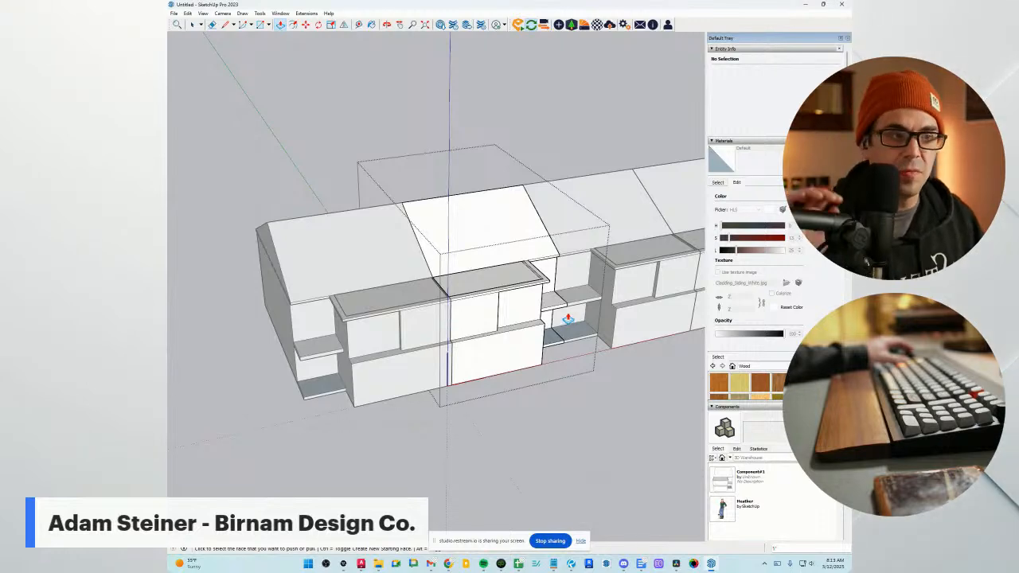
{"action": "middle_click_drag", "start_coordinate": [489, 336], "coordinate": [413, 284]}
{"action": "middle_click_drag", "start_coordinate": [555, 283], "coordinate": [437, 309]}
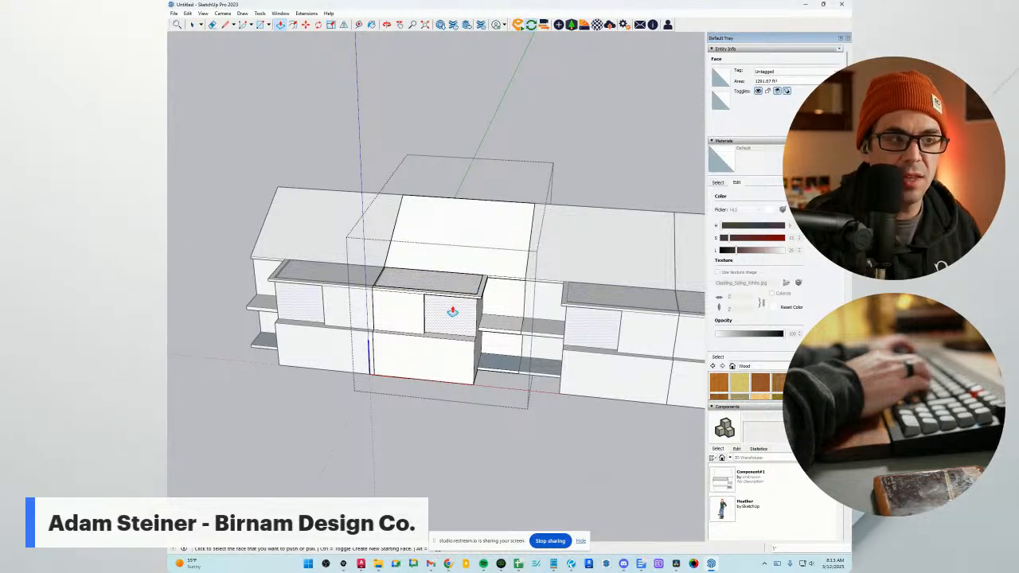
{"action": "middle_click_drag", "start_coordinate": [452, 311], "coordinate": [470, 294]}
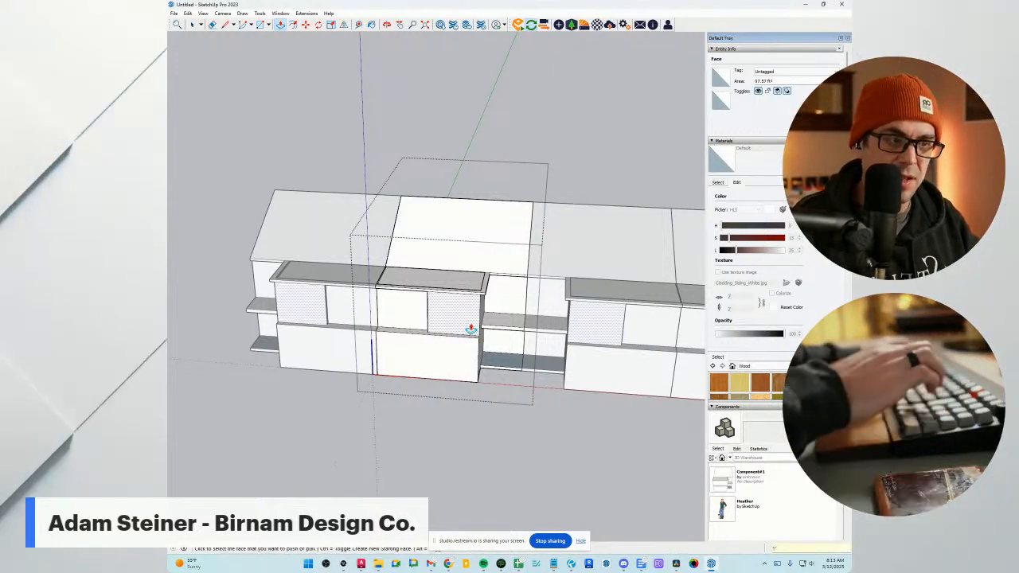
Split the low roof's front fascia 12" beyond the projecting wall's edge and pull the section above that wall forward.
{"action": "mouse_move", "coordinate": [451, 320]}
{"action": "middle_mouse_down"}
{"action": "mouse_move", "coordinate": [462, 310]}
{"action": "mouse_move", "coordinate": [464, 327]}
{"action": "middle_mouse_up"}
{"action": "key", "text": "p"}
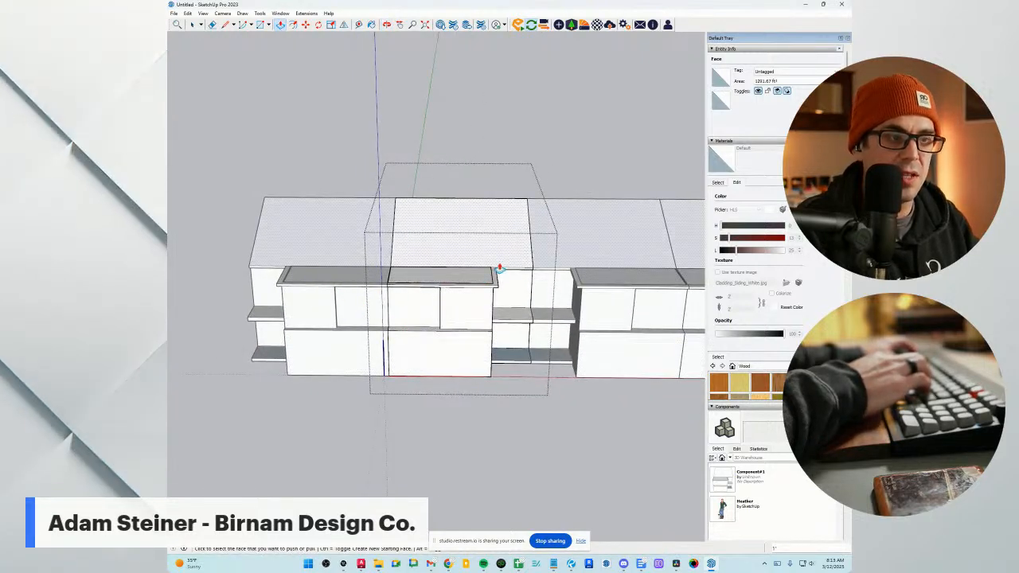
{"action": "scroll", "coordinate": [449, 318], "scroll_direction": "up", "scroll_amount": 5}
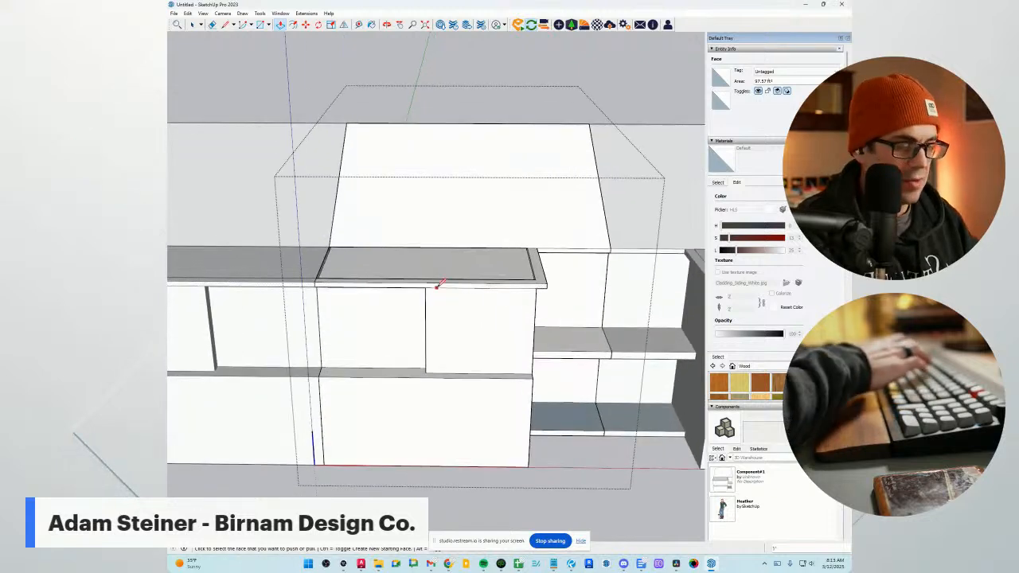
{"action": "key", "text": "l"}
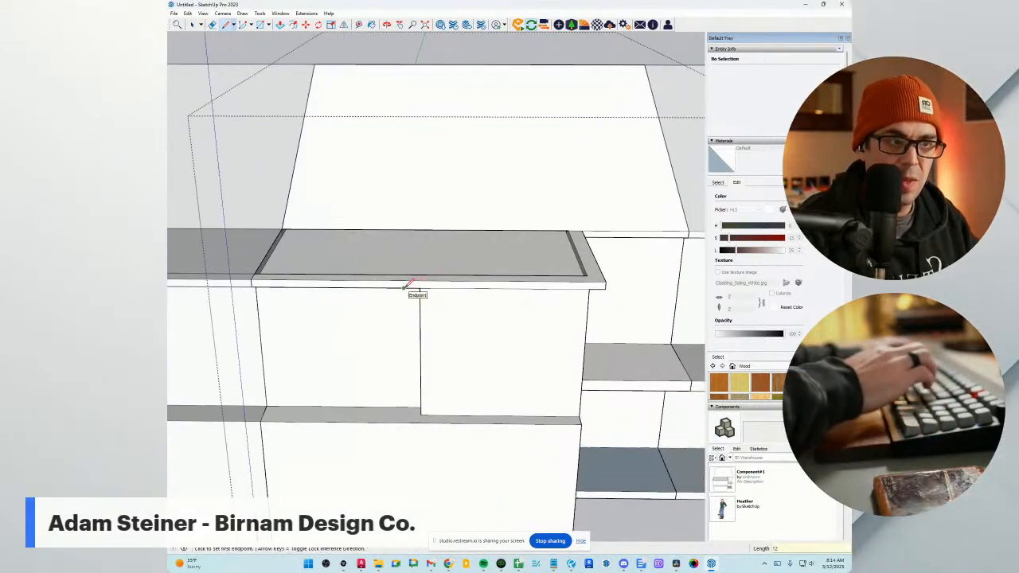
{"action": "middle_click_drag", "start_coordinate": [483, 296], "coordinate": [473, 305]}
{"action": "scroll", "coordinate": [468, 301], "scroll_direction": "up", "scroll_amount": 1}
{"action": "key", "text": "p"}
{"action": "left_click", "coordinate": [466, 300]}
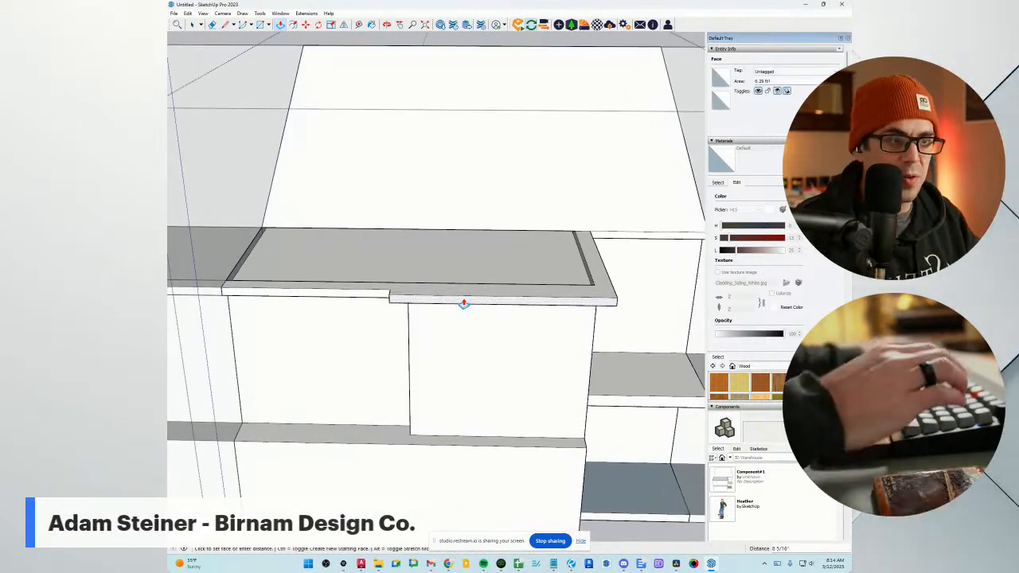
{"action": "left_click", "coordinate": [464, 303]}
{"action": "scroll", "coordinate": [510, 350], "scroll_direction": "down", "scroll_amount": 6}
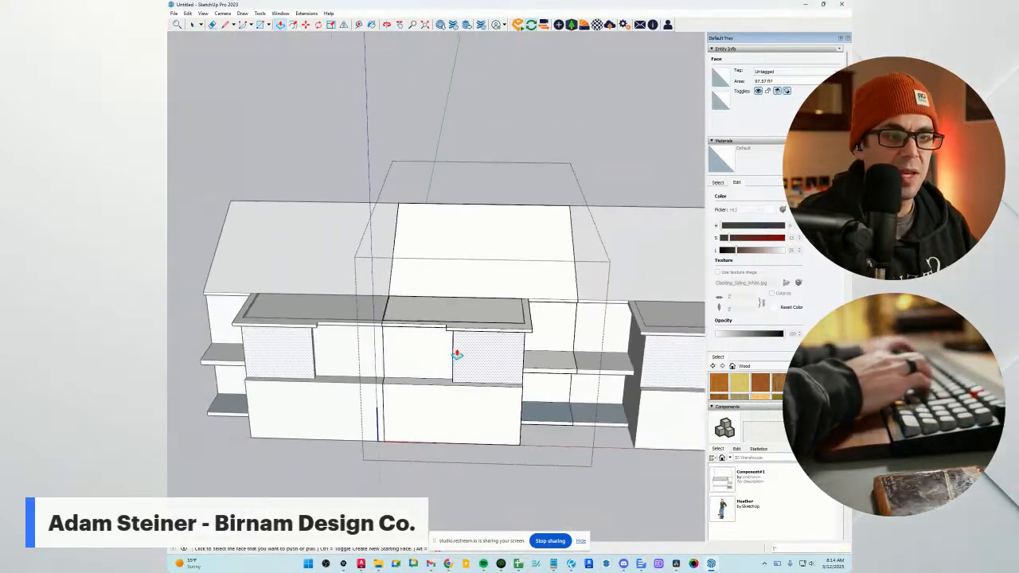
Draw a roof slope line at the projecting fascia's inner corner using a 12" vertical guide, and erase the guide lines.
{"action": "scroll", "coordinate": [390, 299], "scroll_direction": "down", "scroll_amount": 4}
{"action": "mouse_move", "coordinate": [334, 318]}
{"action": "middle_mouse_down"}
{"action": "mouse_move", "coordinate": [367, 359]}
{"action": "mouse_move", "coordinate": [358, 331]}
{"action": "middle_mouse_up"}
{"action": "scroll", "coordinate": [334, 337], "scroll_direction": "up", "scroll_amount": 3}
{"action": "scroll", "coordinate": [359, 329], "scroll_direction": "up", "scroll_amount": 5}
{"action": "type", "text": "l"}
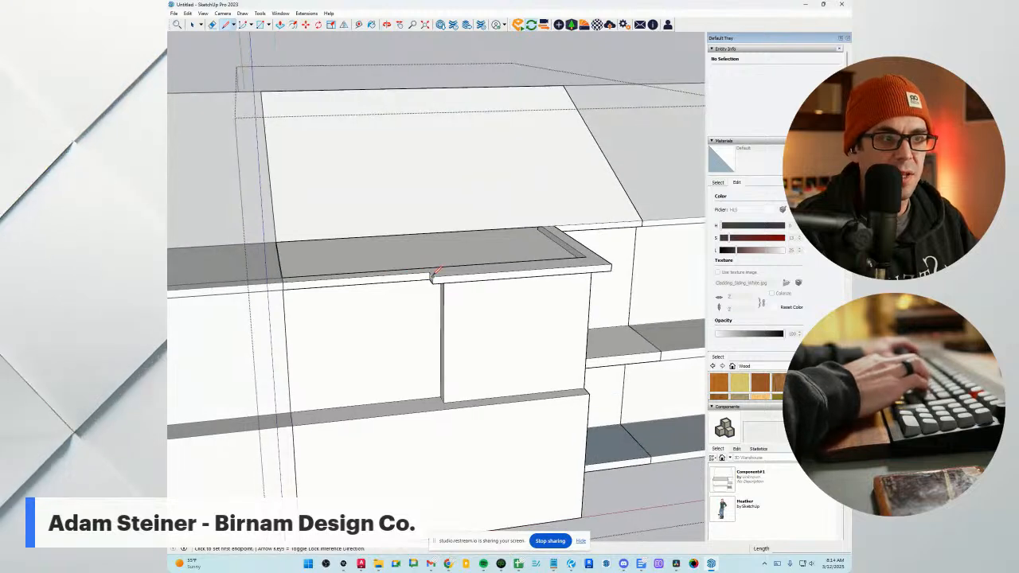
{"action": "type", "text": "12"}
{"action": "key", "text": "Return"}
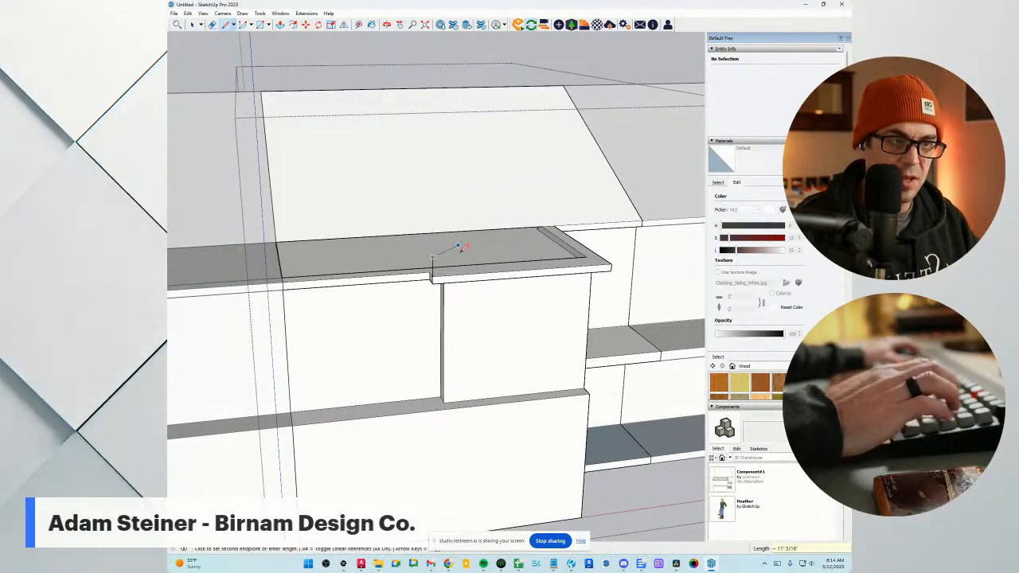
{"action": "scroll", "coordinate": [434, 273], "scroll_direction": "up", "scroll_amount": 1}
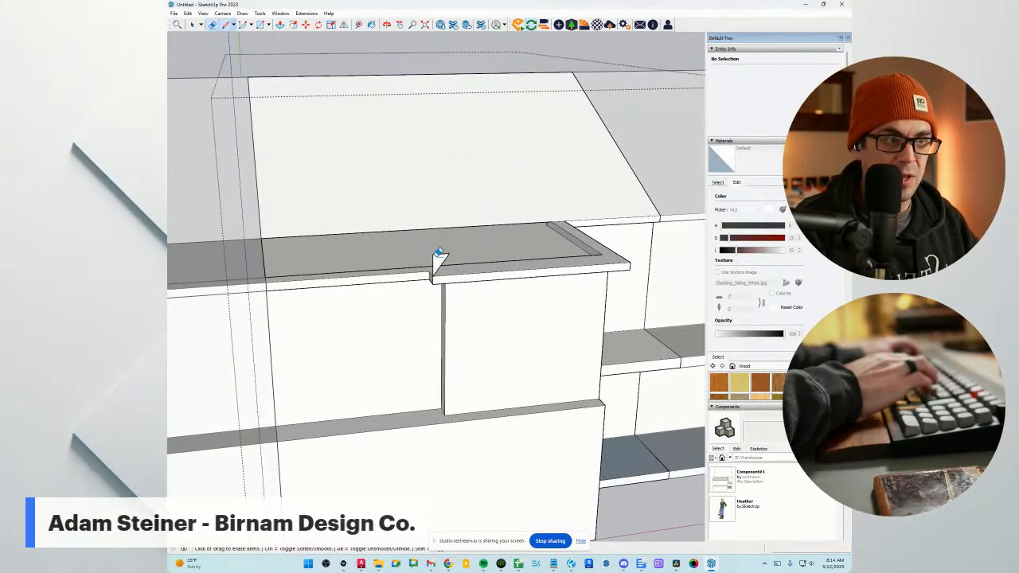
{"action": "scroll", "coordinate": [460, 264], "scroll_direction": "down", "scroll_amount": 1}
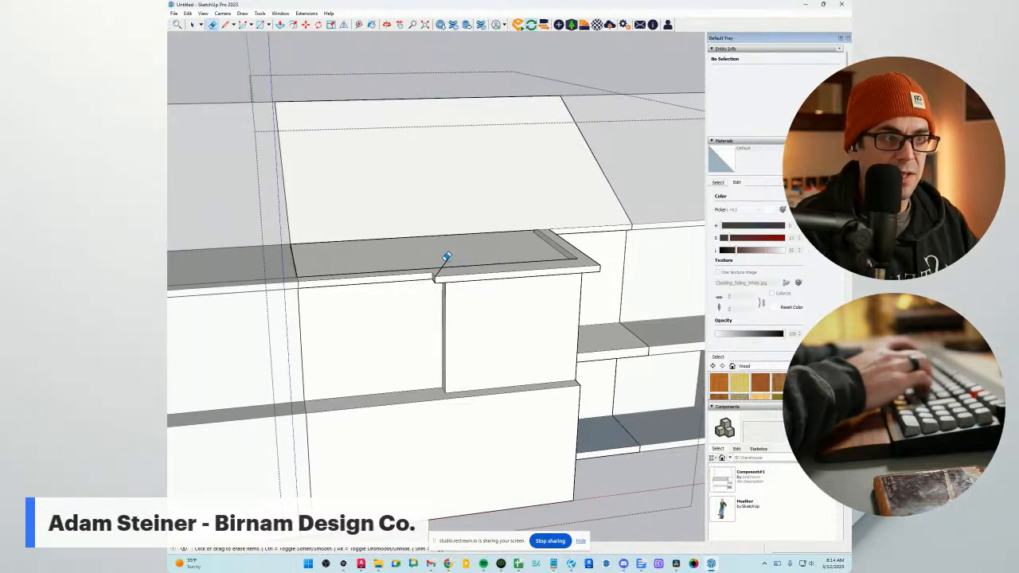
Draw a triangular gable above the projecting wall from a vertical centre line and two equal slopes meeting at the apex.
{"action": "scroll", "coordinate": [446, 257], "scroll_direction": "down", "scroll_amount": 3}
{"action": "key", "text": "l"}
{"action": "scroll", "coordinate": [513, 220], "scroll_direction": "down", "scroll_amount": 1}
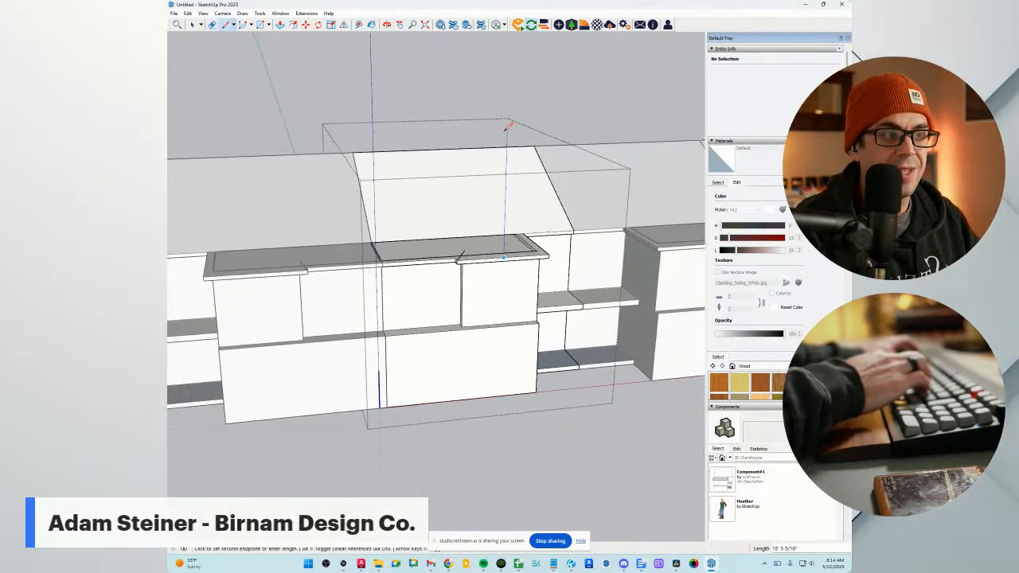
{"action": "left_click", "coordinate": [463, 252]}
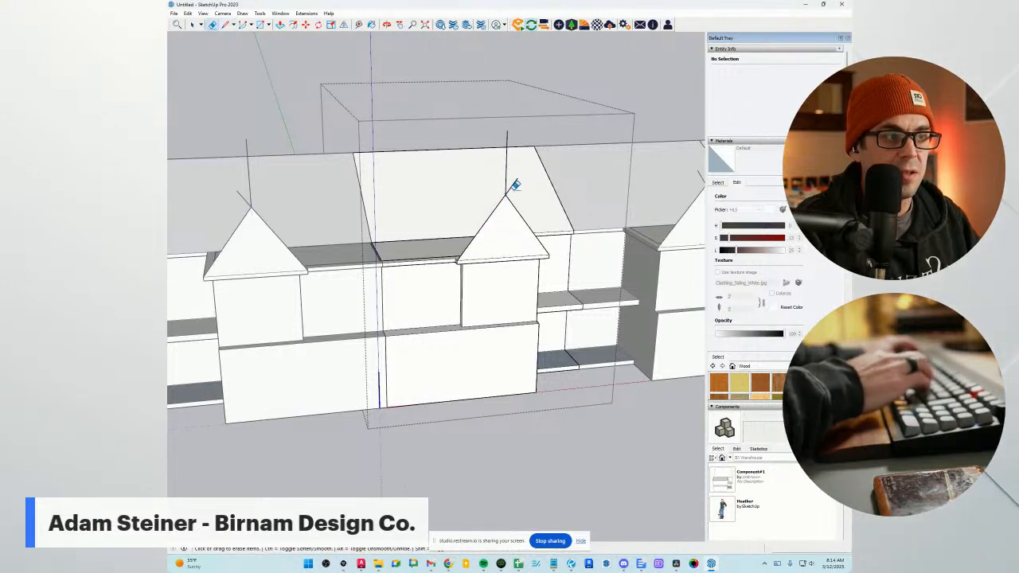
Run the front gable's ridge back to the main roof, close its slopes, and extend the main roof down to the front eave.
{"action": "middle_click_drag", "start_coordinate": [515, 186], "coordinate": [377, 278]}
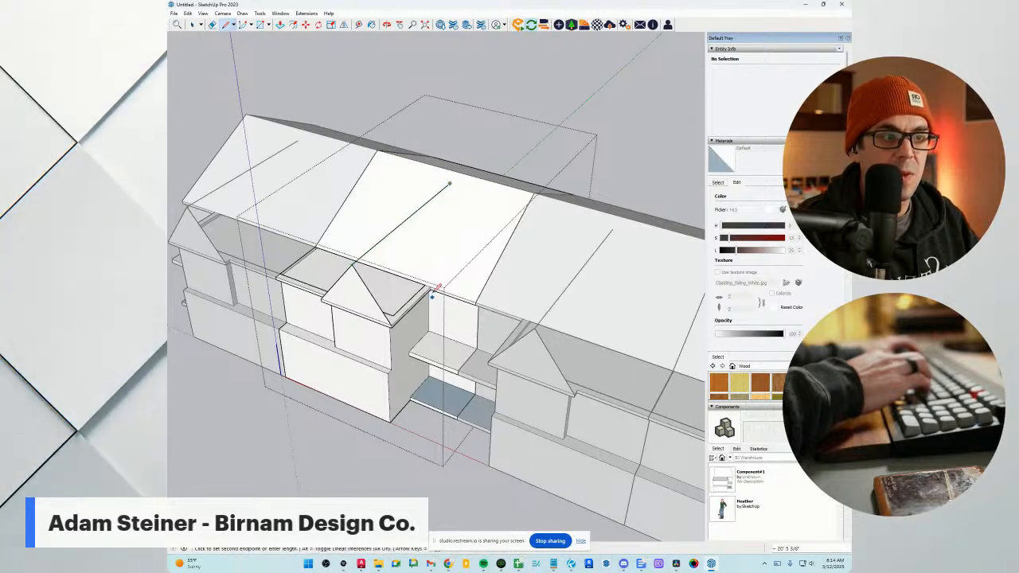
{"action": "key", "text": "Escape"}
{"action": "middle_click_drag", "start_coordinate": [450, 182], "coordinate": [434, 312]}
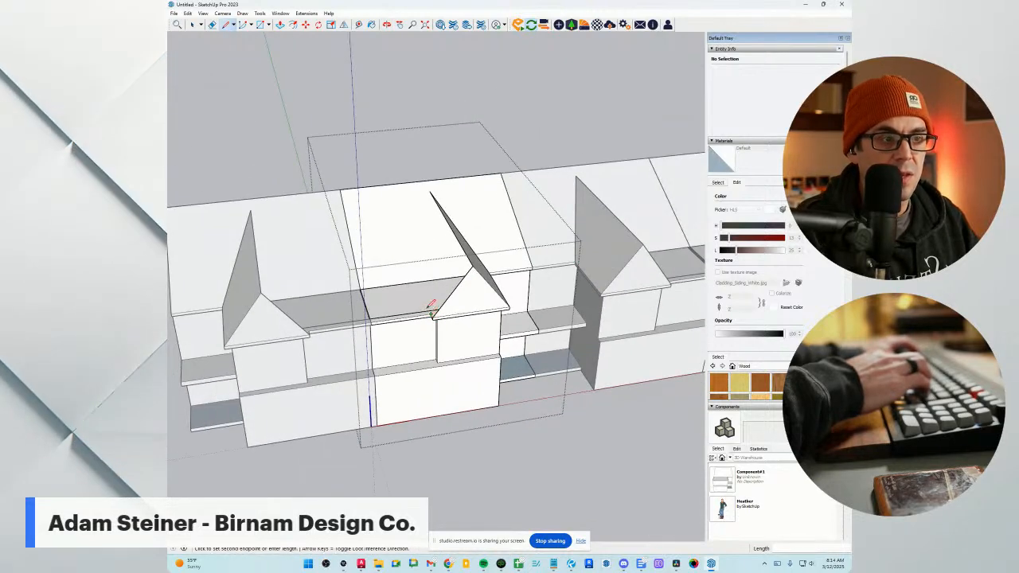
{"action": "left_click", "coordinate": [420, 282]}
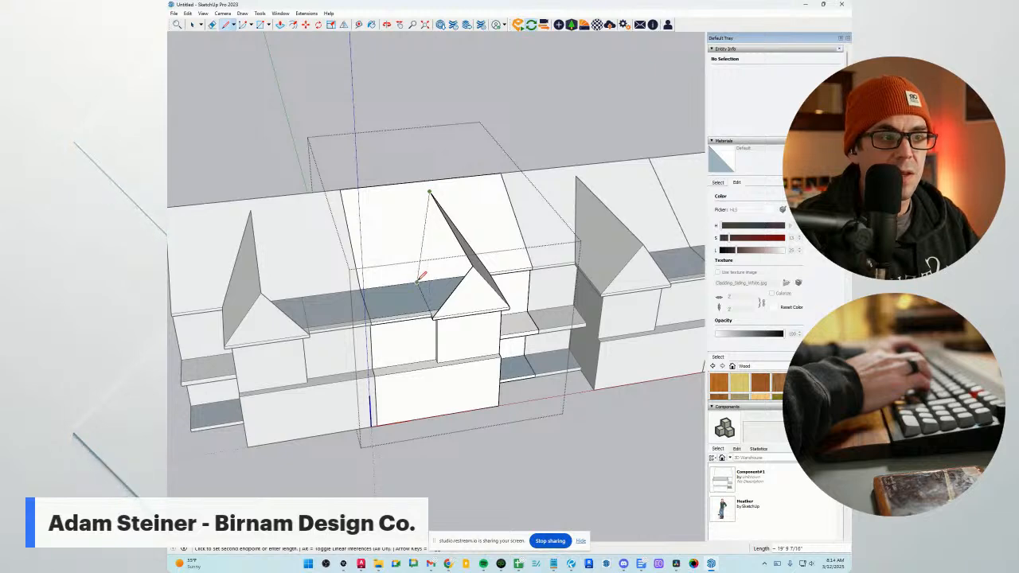
{"action": "left_click", "coordinate": [417, 281]}
{"action": "middle_click_drag", "start_coordinate": [417, 281], "coordinate": [500, 319]}
{"action": "scroll", "coordinate": [430, 267], "scroll_direction": "up", "scroll_amount": 3}
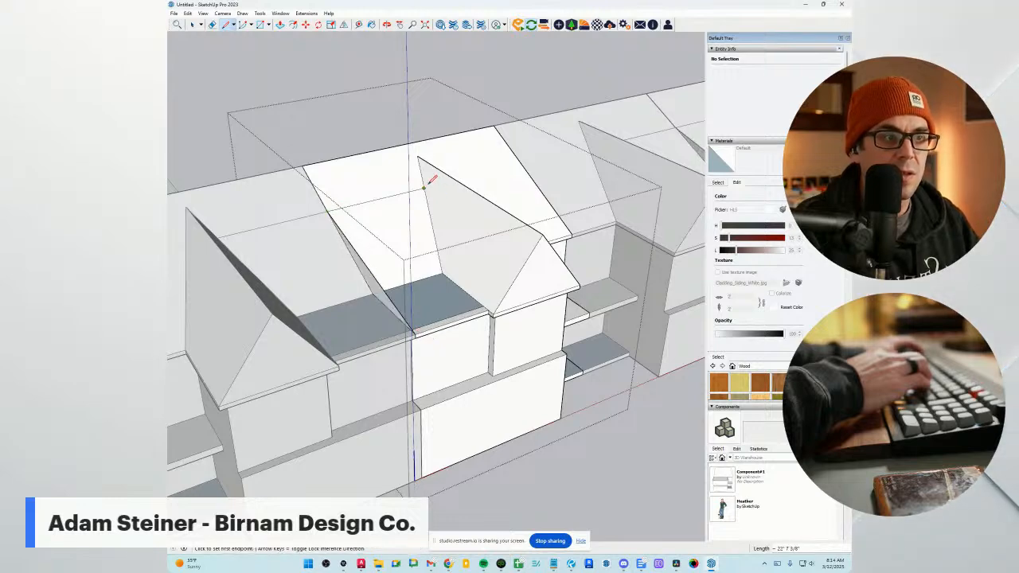
Offset the outline of the ledge between the lower and upper front walls outward to form an overhang.
{"action": "scroll", "coordinate": [491, 305], "scroll_direction": "down", "scroll_amount": 4}
{"action": "middle_click_drag", "start_coordinate": [443, 298], "coordinate": [420, 343]}
{"action": "scroll", "coordinate": [407, 314], "scroll_direction": "up", "scroll_amount": 3}
{"action": "scroll", "coordinate": [420, 343], "scroll_direction": "up", "scroll_amount": 6}
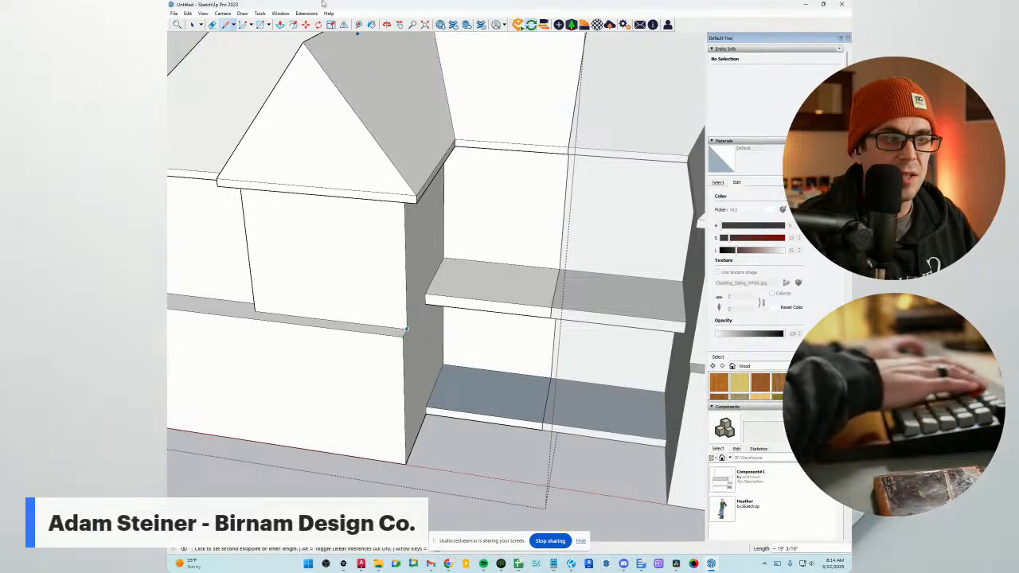
{"action": "left_click", "coordinate": [292, 25]}
{"action": "scroll", "coordinate": [395, 351], "scroll_direction": "up", "scroll_amount": 2}
{"action": "left_click", "coordinate": [405, 326]}
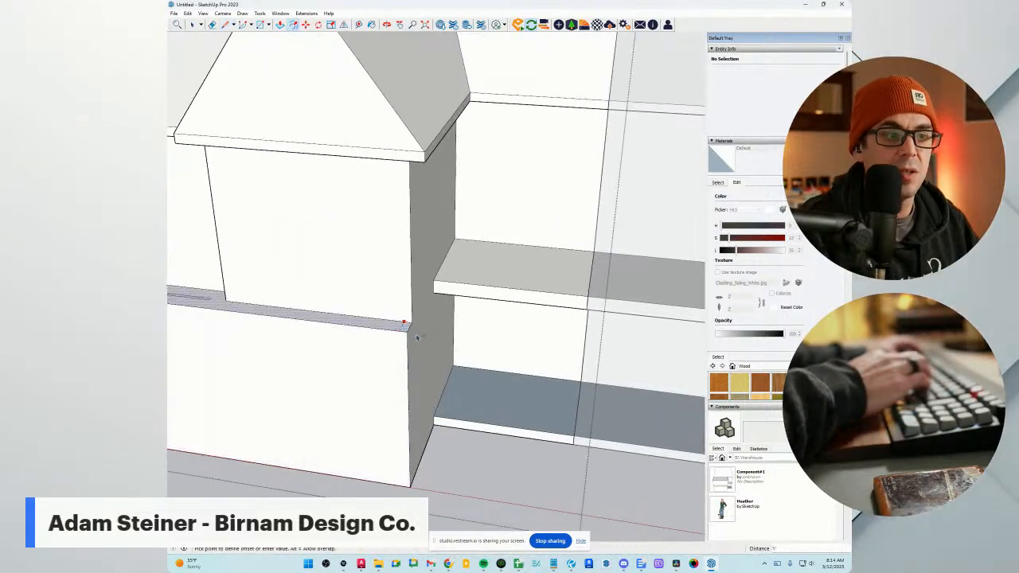
{"action": "scroll", "coordinate": [404, 342], "scroll_direction": "up", "scroll_amount": 3}
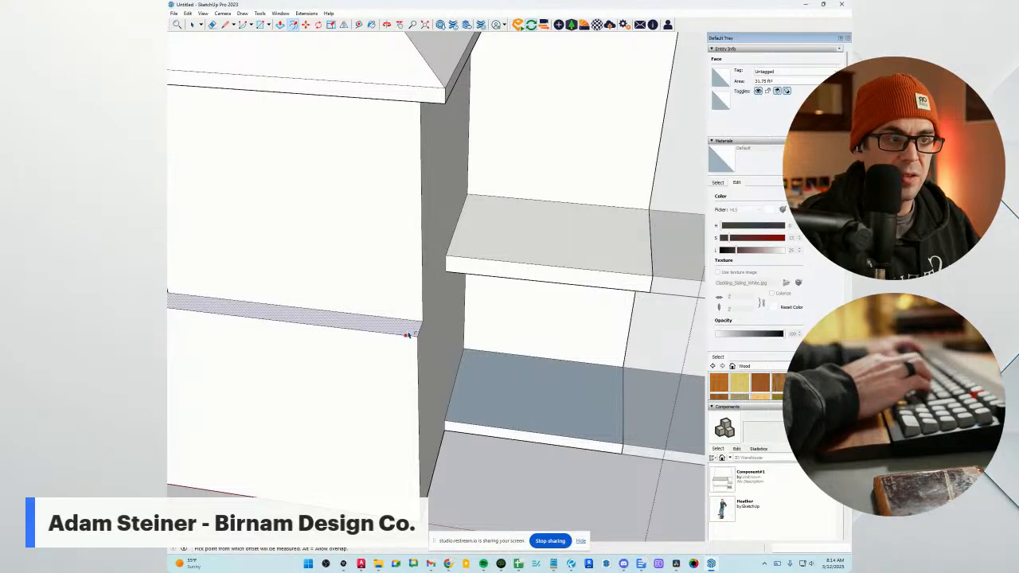
{"action": "middle_click_drag", "start_coordinate": [408, 336], "coordinate": [318, 359]}
{"action": "scroll", "coordinate": [428, 348], "scroll_direction": "down", "scroll_amount": 4}
{"action": "scroll", "coordinate": [318, 362], "scroll_direction": "up", "scroll_amount": 4}
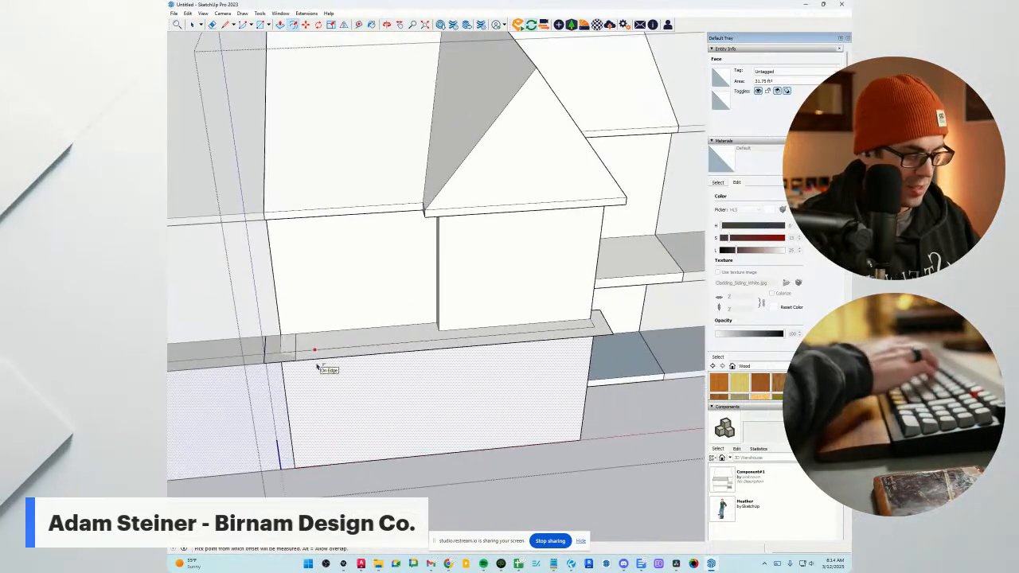
Cut the offset ledge at the shared wall line and erase the part extending past it.
{"action": "key", "text": "l"}
{"action": "scroll", "coordinate": [274, 351], "scroll_direction": "up", "scroll_amount": 2}
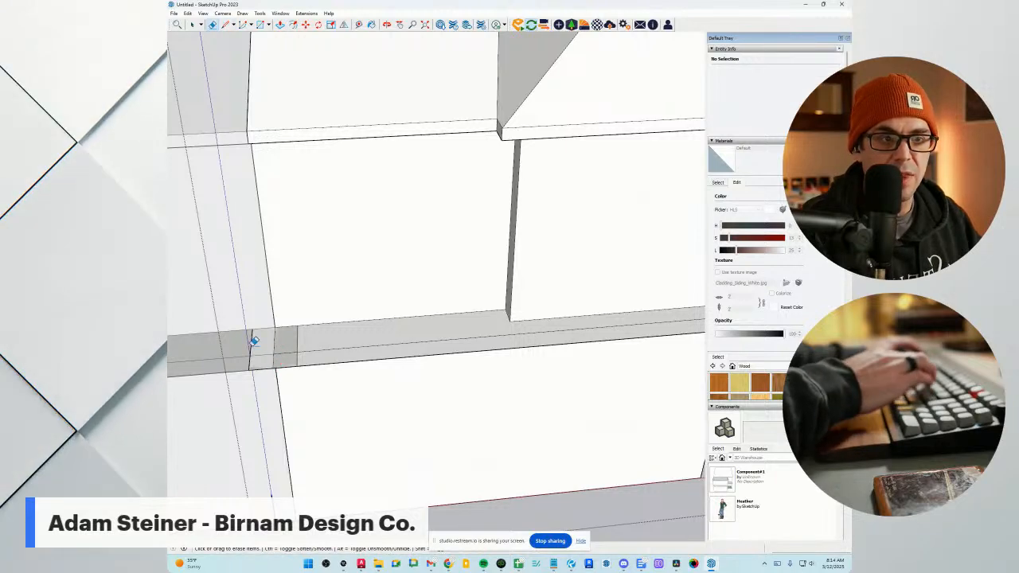
{"action": "key", "text": "e"}
{"action": "scroll", "coordinate": [444, 358], "scroll_direction": "down", "scroll_amount": 4}
Close the ledge's return around the outer side wall with a line and erase the excess edges.
{"action": "scroll", "coordinate": [470, 359], "scroll_direction": "down", "scroll_amount": 2}
{"action": "mouse_move", "coordinate": [545, 363]}
{"action": "middle_mouse_down"}
{"action": "mouse_move", "coordinate": [480, 375]}
{"action": "mouse_move", "coordinate": [422, 347]}
{"action": "middle_mouse_up"}
{"action": "scroll", "coordinate": [477, 363], "scroll_direction": "up", "scroll_amount": 3}
{"action": "scroll", "coordinate": [422, 345], "scroll_direction": "up", "scroll_amount": 3}
{"action": "key", "text": "l"}
{"action": "scroll", "coordinate": [366, 345], "scroll_direction": "up", "scroll_amount": 1}
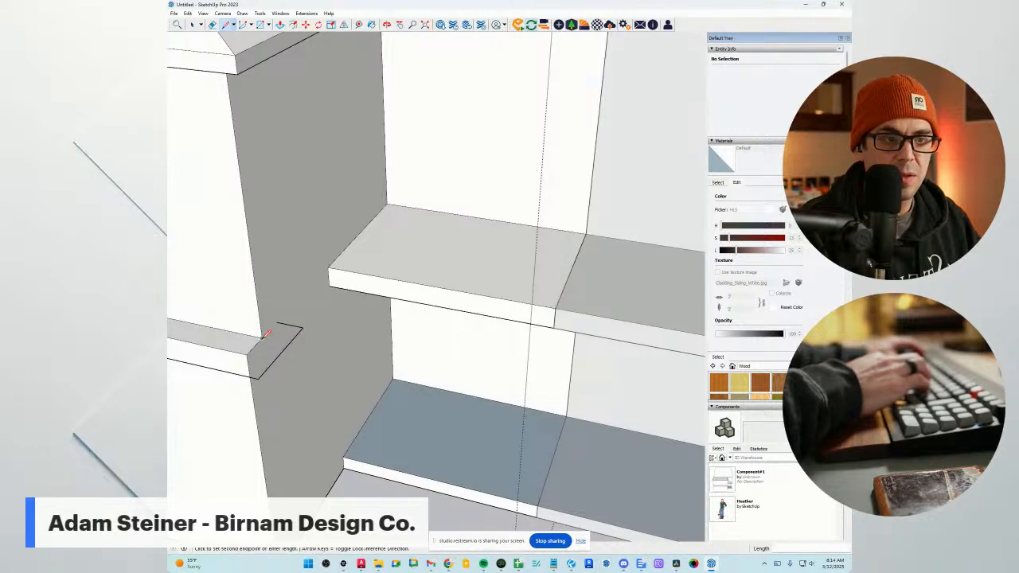
{"action": "left_click", "coordinate": [277, 323]}
{"action": "scroll", "coordinate": [334, 345], "scroll_direction": "down", "scroll_amount": 3}
{"action": "key", "text": "e"}
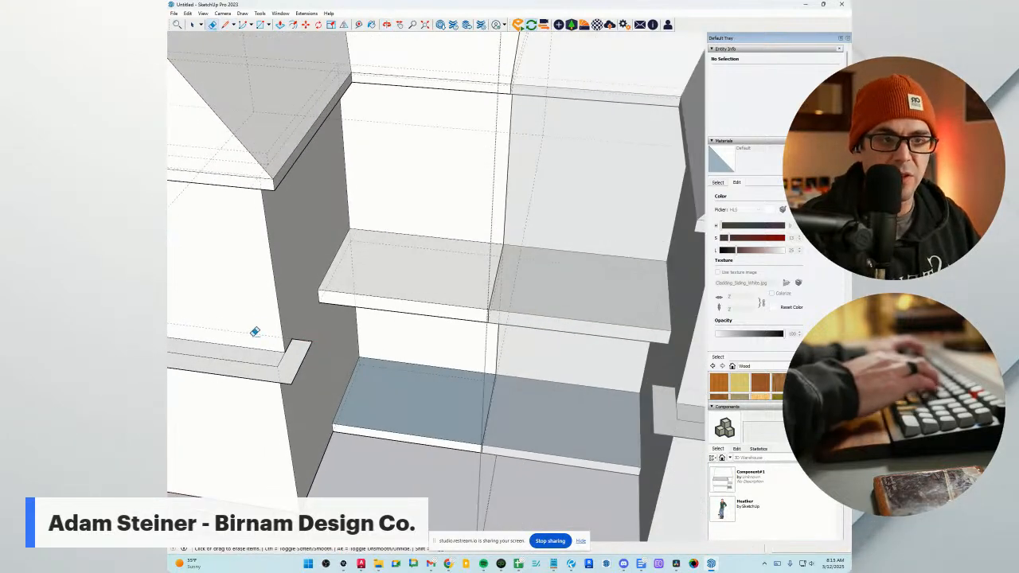
Push/pull the flat overhanging ledge face to give the band thickness along the front wall.
{"action": "scroll", "coordinate": [534, 335], "scroll_direction": "down", "scroll_amount": 3}
{"action": "scroll", "coordinate": [364, 325], "scroll_direction": "down", "scroll_amount": 3}
{"action": "scroll", "coordinate": [399, 325], "scroll_direction": "up", "scroll_amount": 4}
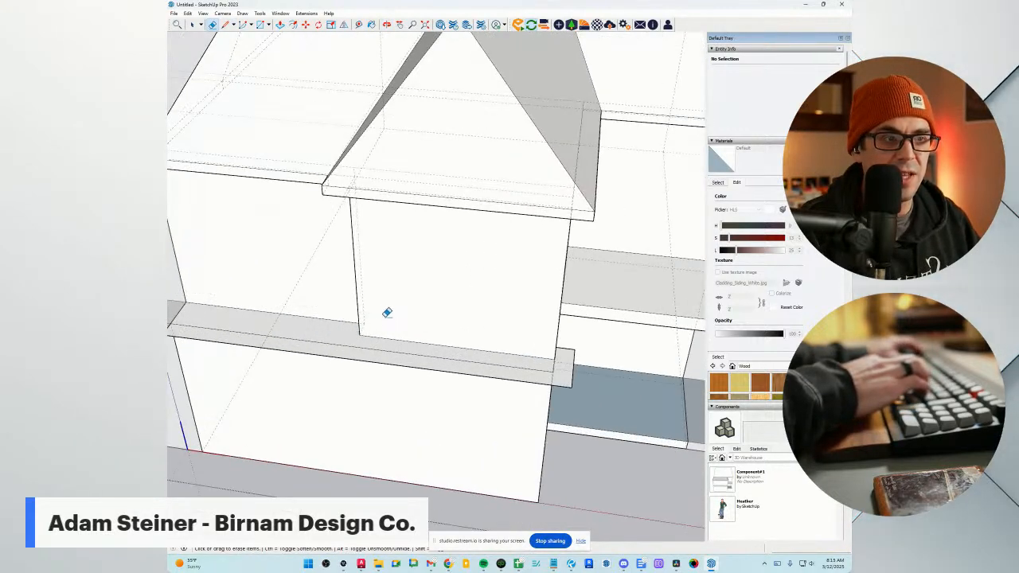
{"action": "scroll", "coordinate": [387, 312], "scroll_direction": "down", "scroll_amount": 2}
{"action": "middle_click_drag", "start_coordinate": [375, 313], "coordinate": [460, 322]}
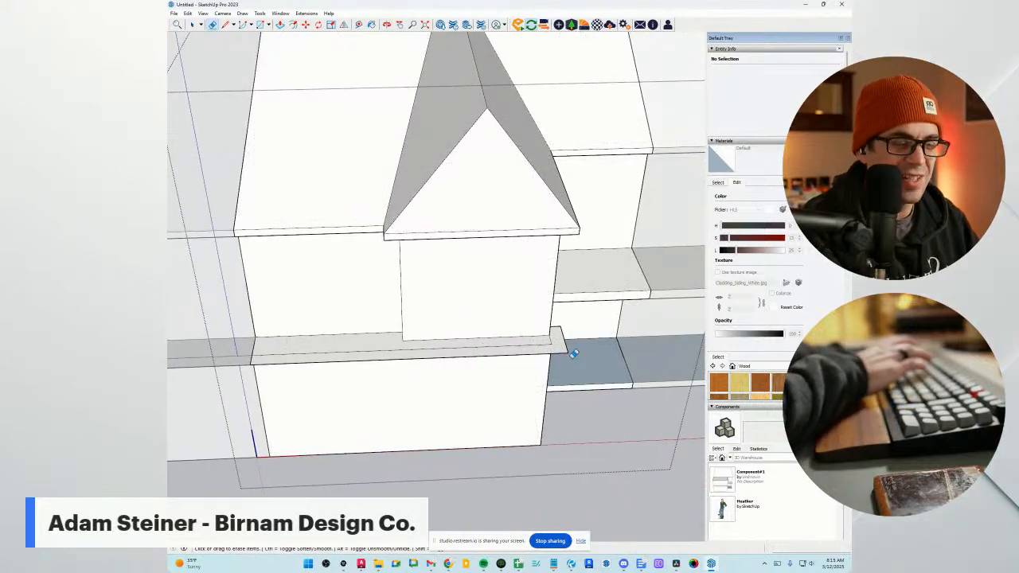
{"action": "mouse_move", "coordinate": [574, 354]}
{"action": "middle_mouse_down"}
{"action": "mouse_move", "coordinate": [468, 350]}
{"action": "mouse_move", "coordinate": [487, 302]}
{"action": "mouse_move", "coordinate": [464, 179]}
{"action": "mouse_move", "coordinate": [546, 300]}
{"action": "mouse_move", "coordinate": [450, 360]}
{"action": "mouse_move", "coordinate": [454, 380]}
{"action": "mouse_move", "coordinate": [487, 387]}
{"action": "mouse_move", "coordinate": [424, 355]}
{"action": "mouse_move", "coordinate": [484, 358]}
{"action": "mouse_move", "coordinate": [462, 308]}
{"action": "mouse_move", "coordinate": [413, 290]}
{"action": "middle_mouse_up"}
{"action": "key", "text": "p"}
{"action": "scroll", "coordinate": [469, 350], "scroll_direction": "up", "scroll_amount": 1}
{"action": "left_click", "coordinate": [469, 349]}
{"action": "left_click", "coordinate": [464, 181]}
{"action": "scroll", "coordinate": [425, 354], "scroll_direction": "down", "scroll_amount": 1}
{"action": "scroll", "coordinate": [477, 366], "scroll_direction": "up", "scroll_amount": 4}
{"action": "key", "text": "l"}
{"action": "left_click", "coordinate": [481, 360]}
{"action": "key", "text": "Escape"}
Draw a slope line with an 8" rise over a 1' run at the ledge's shared-wall end.
{"action": "middle_click_drag", "start_coordinate": [487, 310], "coordinate": [682, 304]}
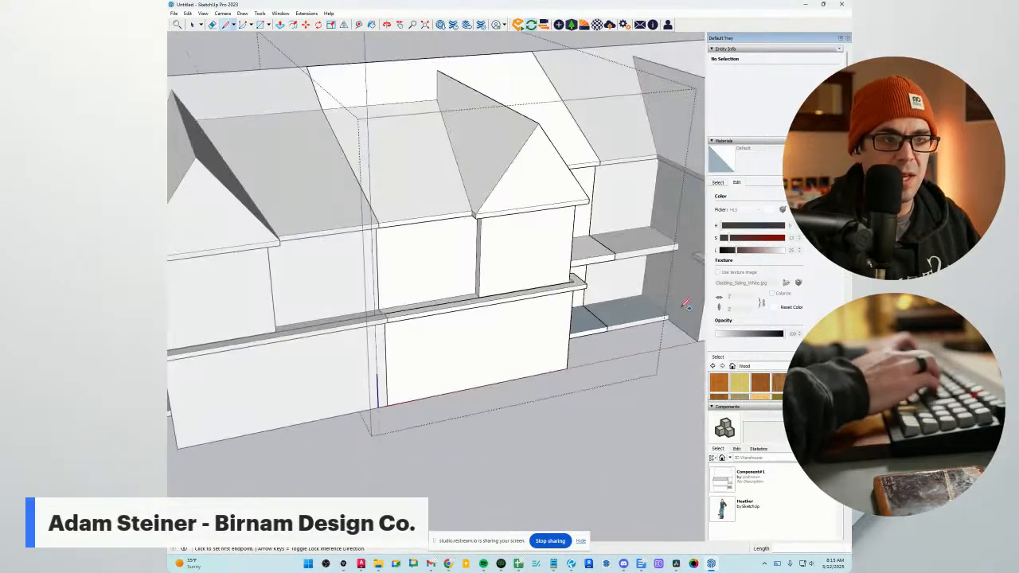
{"action": "scroll", "coordinate": [370, 320], "scroll_direction": "up", "scroll_amount": 3}
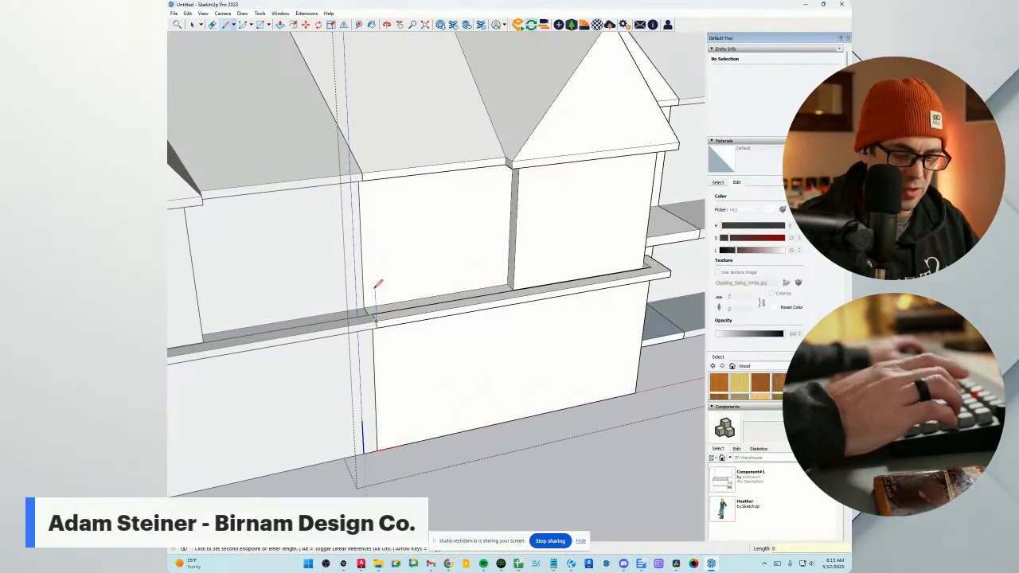
{"action": "scroll", "coordinate": [378, 284], "scroll_direction": "up", "scroll_amount": 5}
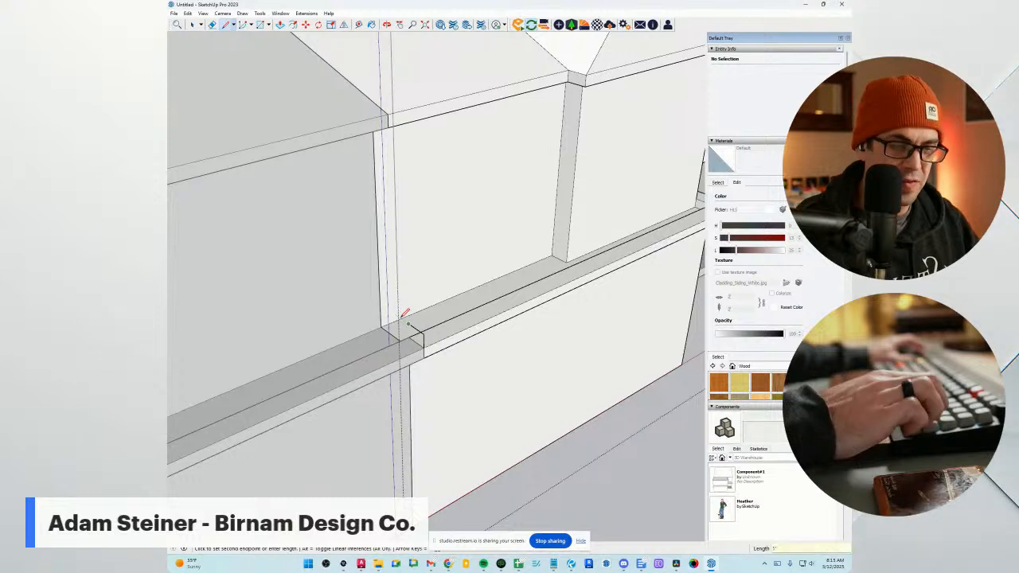
{"action": "middle_click_drag", "start_coordinate": [404, 313], "coordinate": [428, 344]}
{"action": "left_click", "coordinate": [427, 328], "text": "ctrl"}
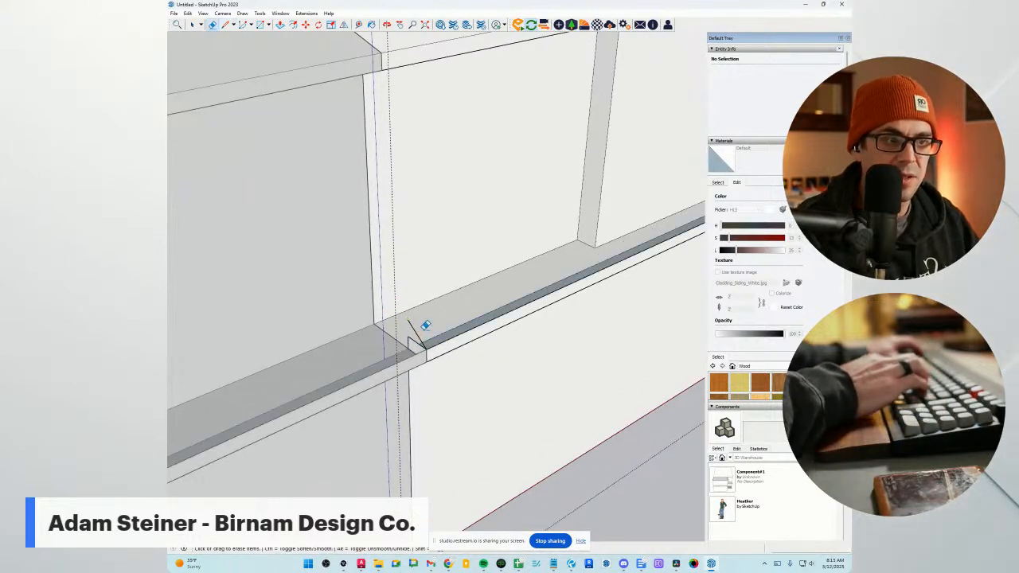
{"action": "key", "text": "ctrl+z"}
{"action": "middle_click_drag", "start_coordinate": [416, 323], "coordinate": [419, 327]}
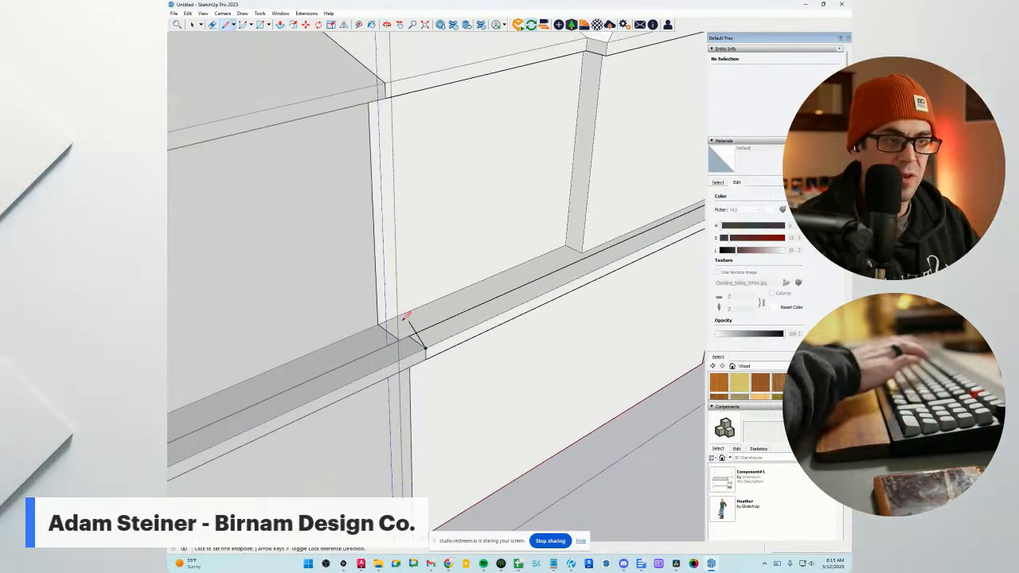
Extend the slope line up to the upper wall and close the triangular skirt roof profile.
{"action": "middle_click_drag", "start_coordinate": [380, 278], "coordinate": [376, 271]}
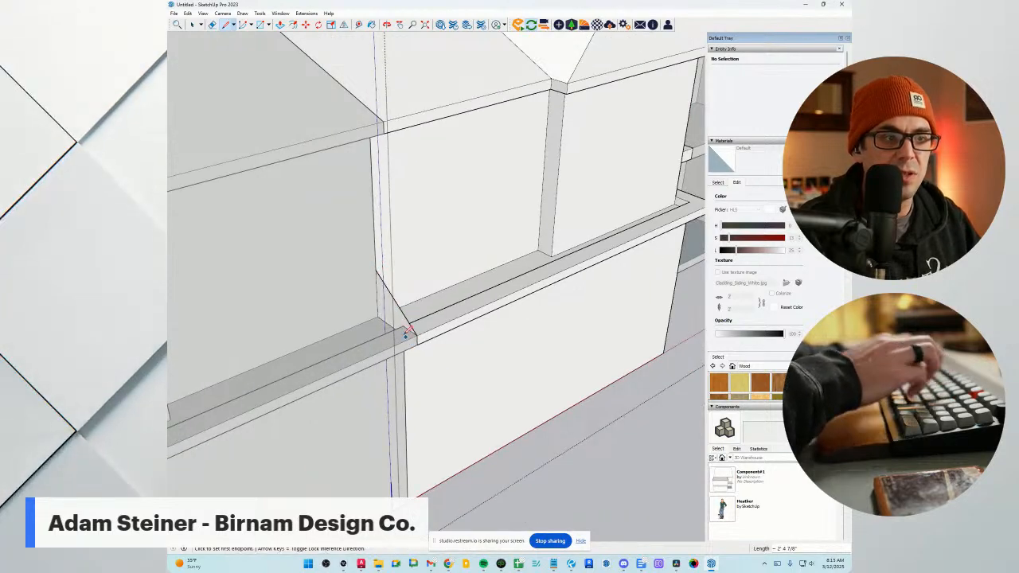
{"action": "key", "text": "ctrl+z"}
{"action": "scroll", "coordinate": [394, 328], "scroll_direction": "up", "scroll_amount": 1}
{"action": "left_click", "coordinate": [402, 311]}
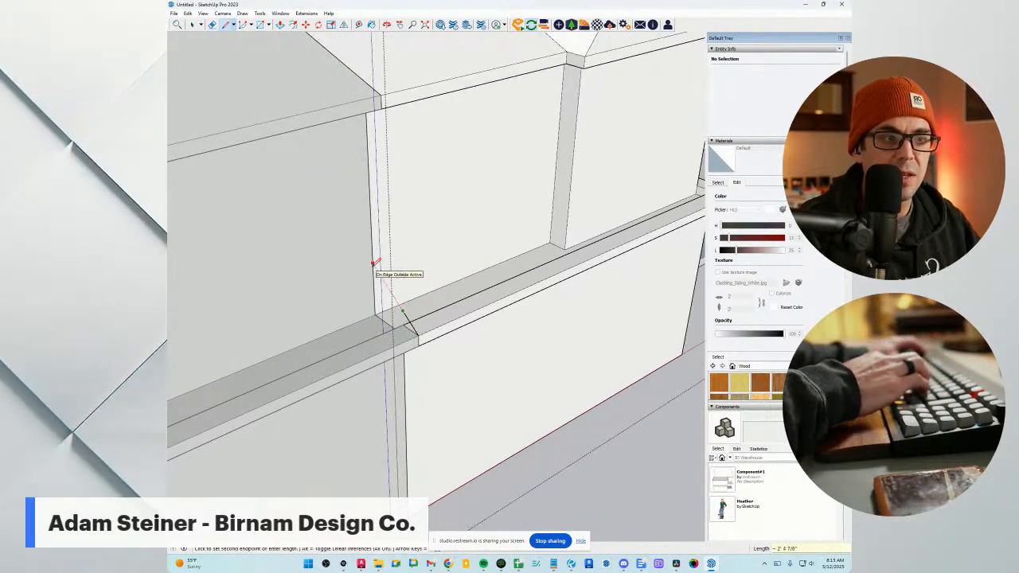
Pull the triangular profile along the ledge as a skirt roof, past the projecting wall's side to its outer corner.
{"action": "middle_click_drag", "start_coordinate": [380, 302], "coordinate": [333, 285]}
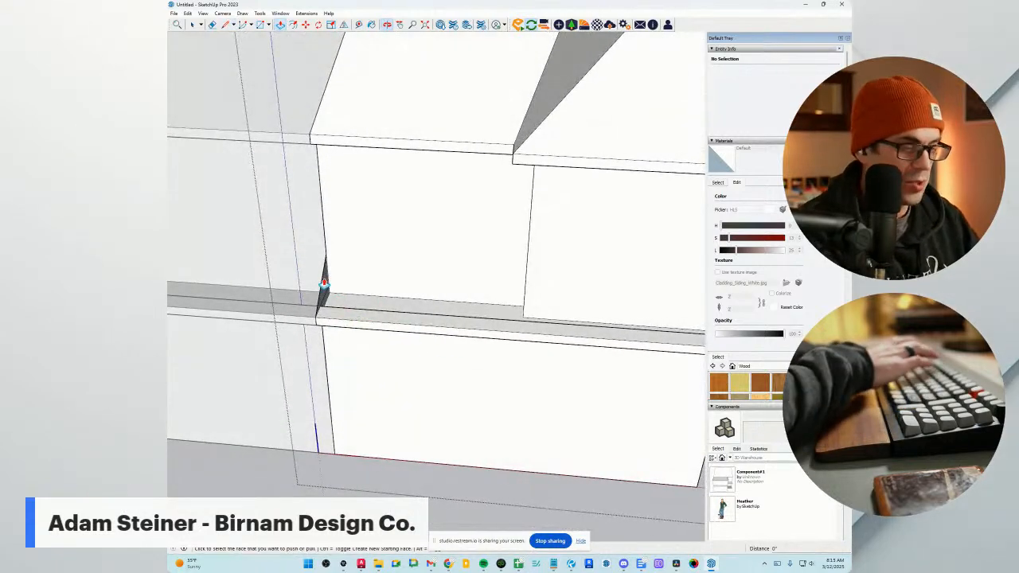
{"action": "left_click", "coordinate": [529, 269]}
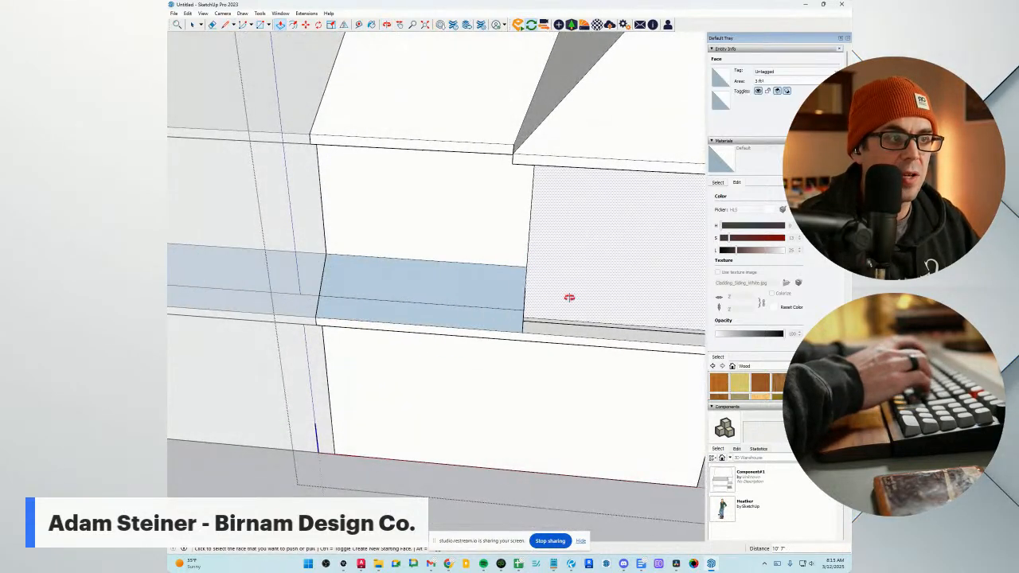
{"action": "key", "text": "e"}
{"action": "middle_click_drag", "start_coordinate": [568, 298], "coordinate": [401, 311]}
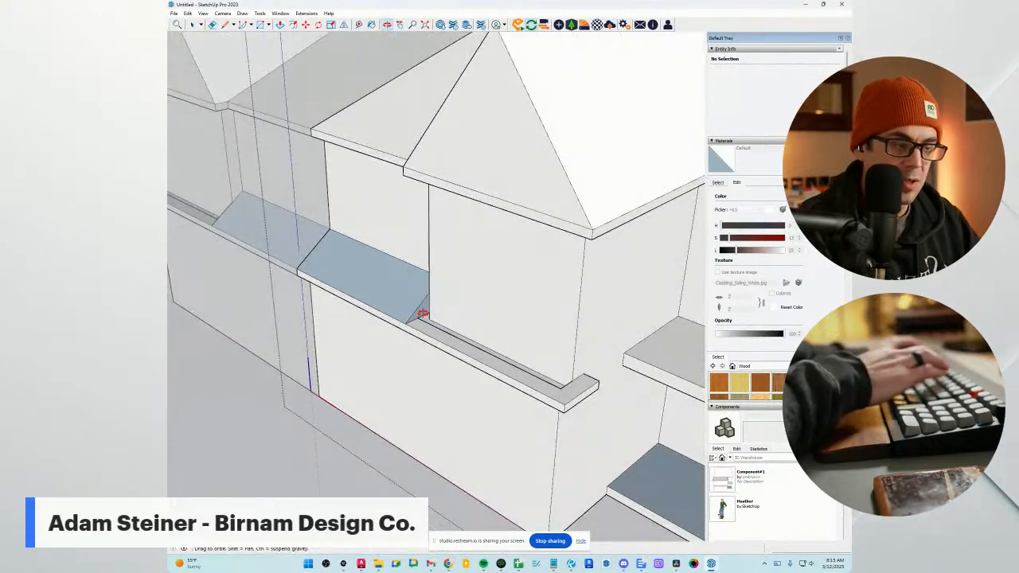
{"action": "left_click", "coordinate": [424, 315]}
{"action": "left_click", "coordinate": [584, 316]}
Outline the skirt roof's return over the ledge's outer corner and push/pull its end profile 1'.
{"action": "middle_click_drag", "start_coordinate": [584, 316], "coordinate": [534, 374]}
{"action": "key", "text": "l"}
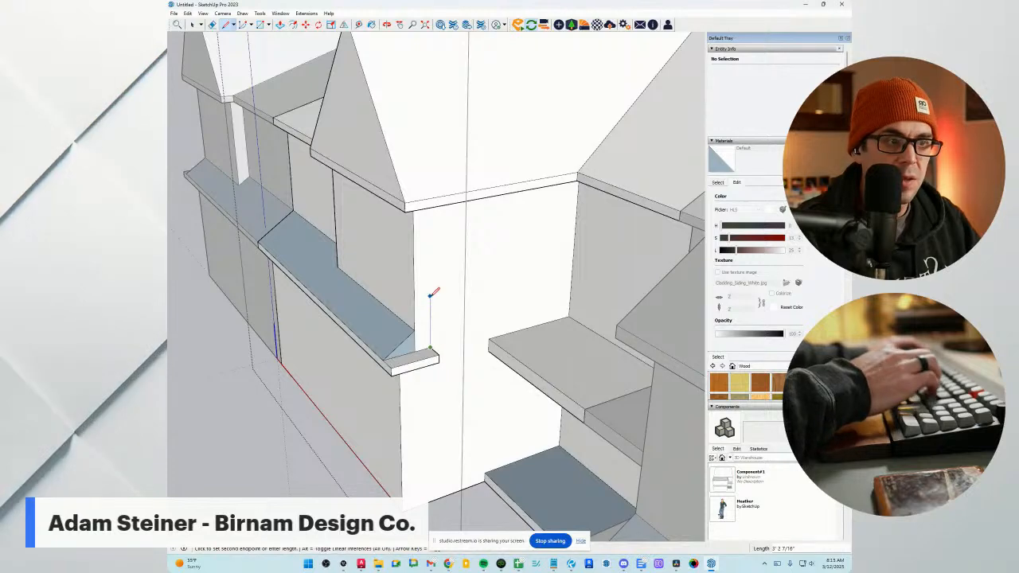
{"action": "left_click", "coordinate": [429, 326]}
{"action": "scroll", "coordinate": [421, 331], "scroll_direction": "up", "scroll_amount": 2}
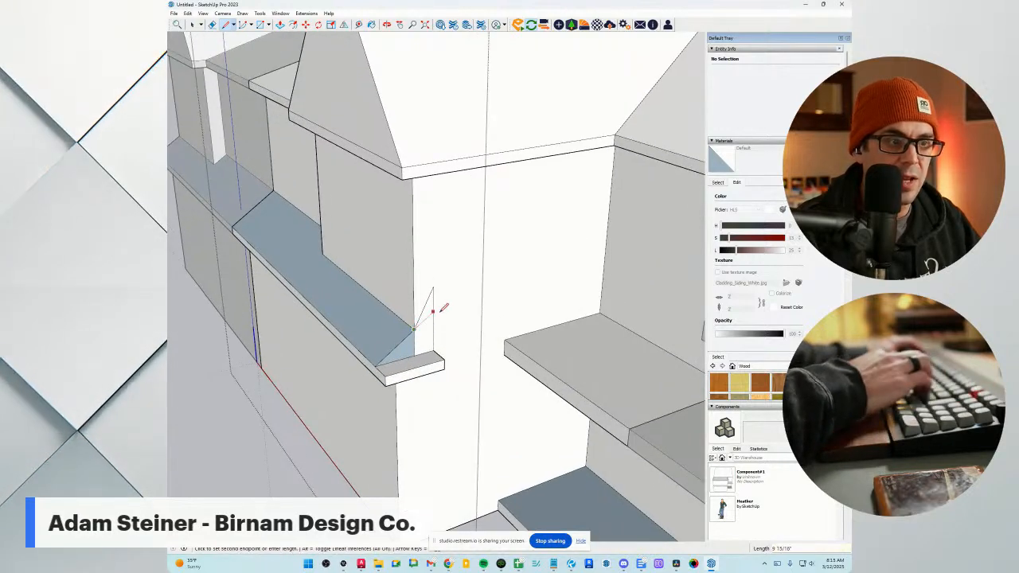
{"action": "middle_click_drag", "start_coordinate": [424, 344], "coordinate": [441, 347]}
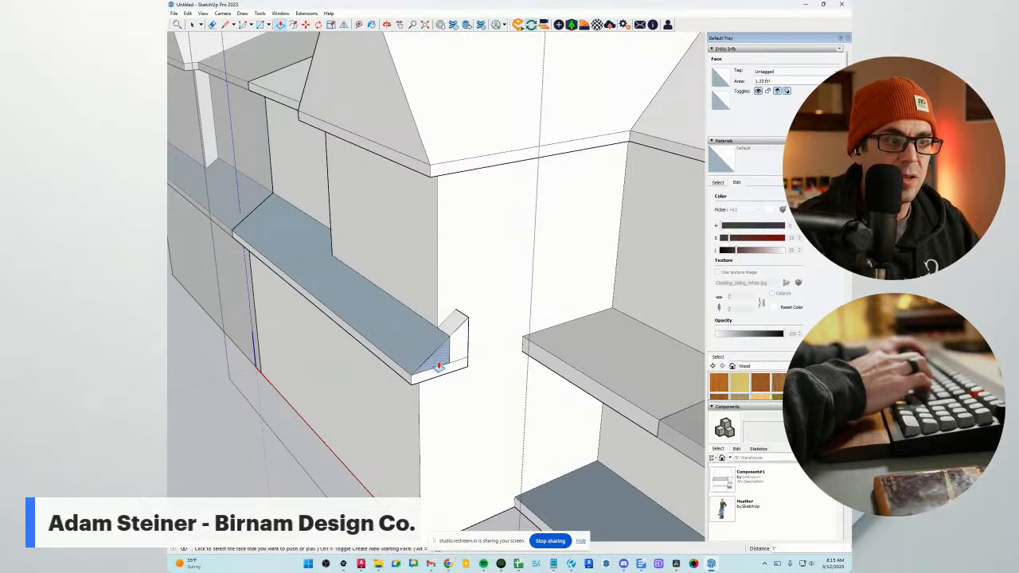
{"action": "left_click", "coordinate": [444, 331]}
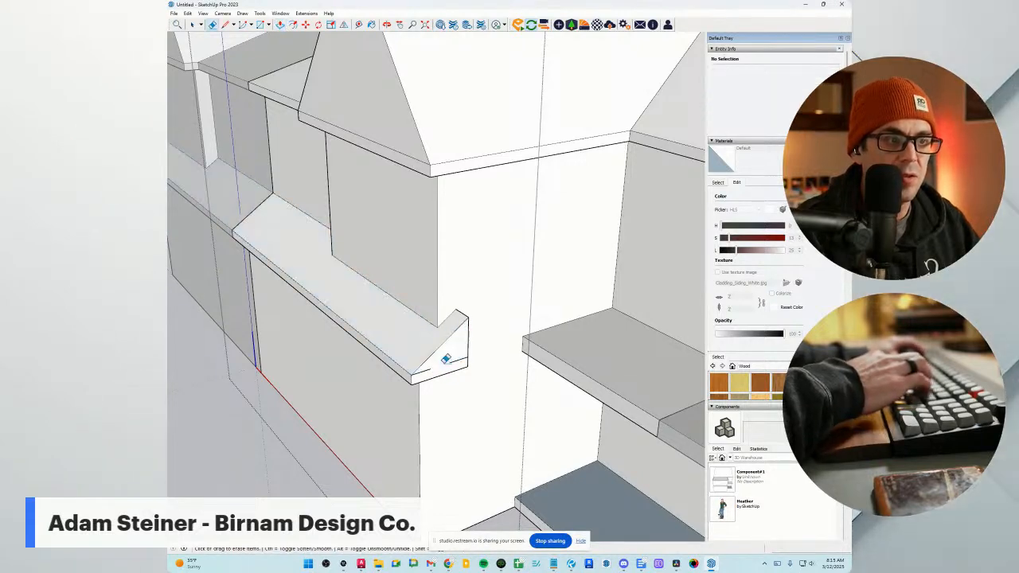
Erase the stray edges on the skirt roof's end at the outer corner, merging its faces.
{"action": "middle_click_drag", "start_coordinate": [430, 362], "coordinate": [523, 373]}
{"action": "left_click", "coordinate": [468, 358]}
{"action": "key", "text": "ctrl+z"}
{"action": "left_click", "coordinate": [457, 366]}
{"action": "left_click", "coordinate": [490, 356]}
{"action": "key", "text": "k"}
{"action": "scroll", "coordinate": [600, 360], "scroll_direction": "up", "scroll_amount": 5}
{"action": "scroll", "coordinate": [579, 376], "scroll_direction": "up", "scroll_amount": 3}
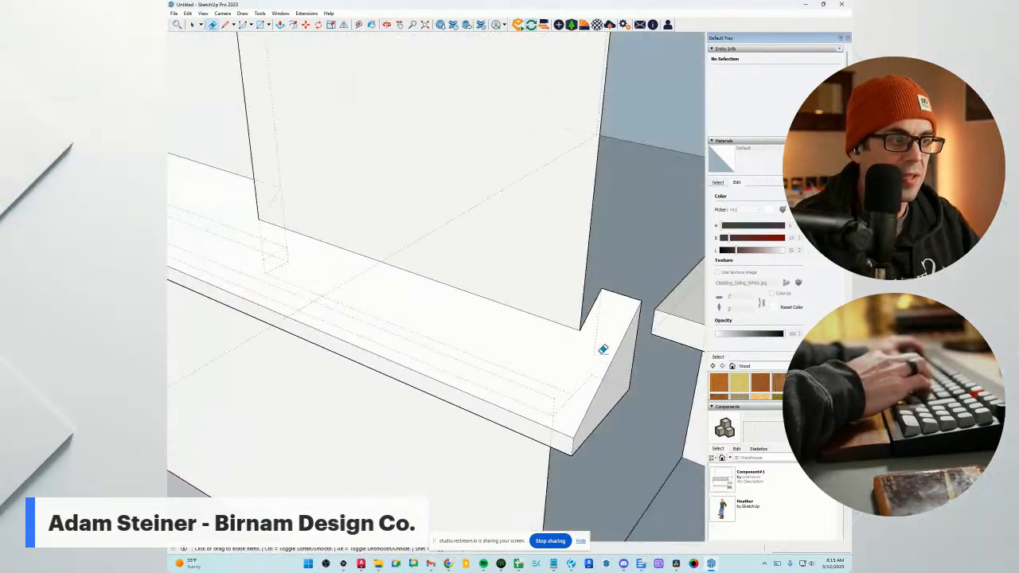
{"action": "scroll", "coordinate": [572, 367], "scroll_direction": "down", "scroll_amount": 2}
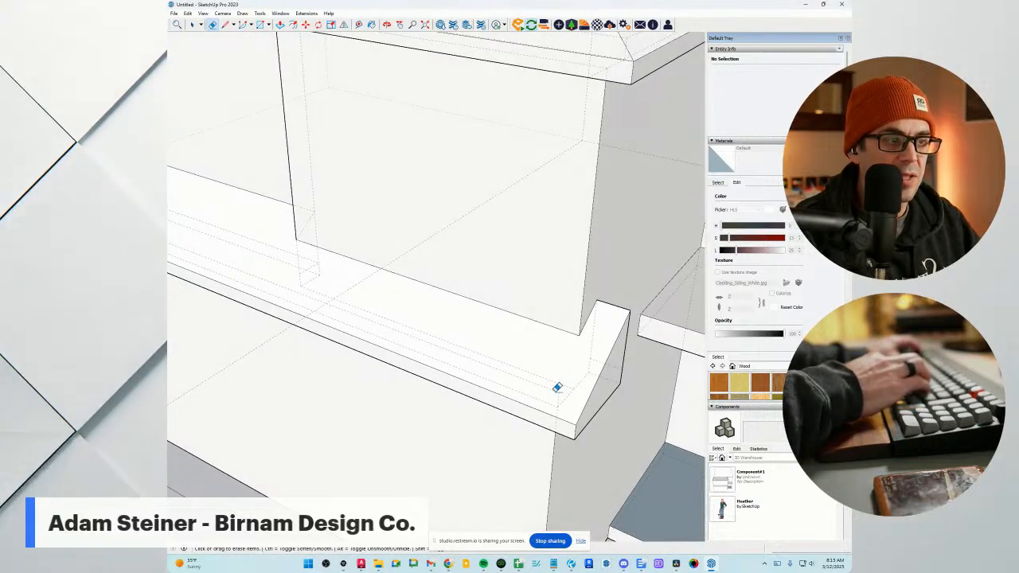
Examine how the skirt roof and projecting gables look across the front facade from several angles.
{"action": "mouse_move", "coordinate": [554, 389]}
{"action": "middle_mouse_down"}
{"action": "mouse_move", "coordinate": [686, 367]}
{"action": "mouse_move", "coordinate": [626, 348]}
{"action": "mouse_move", "coordinate": [438, 334]}
{"action": "mouse_move", "coordinate": [403, 351]}
{"action": "mouse_move", "coordinate": [380, 314]}
{"action": "mouse_move", "coordinate": [352, 327]}
{"action": "mouse_move", "coordinate": [399, 256]}
{"action": "mouse_move", "coordinate": [439, 317]}
{"action": "mouse_move", "coordinate": [493, 324]}
{"action": "mouse_move", "coordinate": [603, 302]}
{"action": "mouse_move", "coordinate": [525, 293]}
{"action": "mouse_move", "coordinate": [386, 302]}
{"action": "mouse_move", "coordinate": [532, 347]}
{"action": "mouse_move", "coordinate": [452, 348]}
{"action": "mouse_move", "coordinate": [405, 243]}
{"action": "mouse_move", "coordinate": [411, 257]}
{"action": "mouse_move", "coordinate": [423, 253]}
{"action": "mouse_move", "coordinate": [401, 273]}
{"action": "mouse_move", "coordinate": [403, 289]}
{"action": "mouse_move", "coordinate": [507, 282]}
{"action": "mouse_move", "coordinate": [353, 289]}
{"action": "mouse_move", "coordinate": [574, 295]}
{"action": "middle_mouse_up"}
{"action": "scroll", "coordinate": [404, 327], "scroll_direction": "down", "scroll_amount": 3}
{"action": "scroll", "coordinate": [400, 266], "scroll_direction": "down", "scroll_amount": 2}
{"action": "scroll", "coordinate": [404, 255], "scroll_direction": "down", "scroll_amount": 5}
{"action": "scroll", "coordinate": [481, 295], "scroll_direction": "up", "scroll_amount": 5}
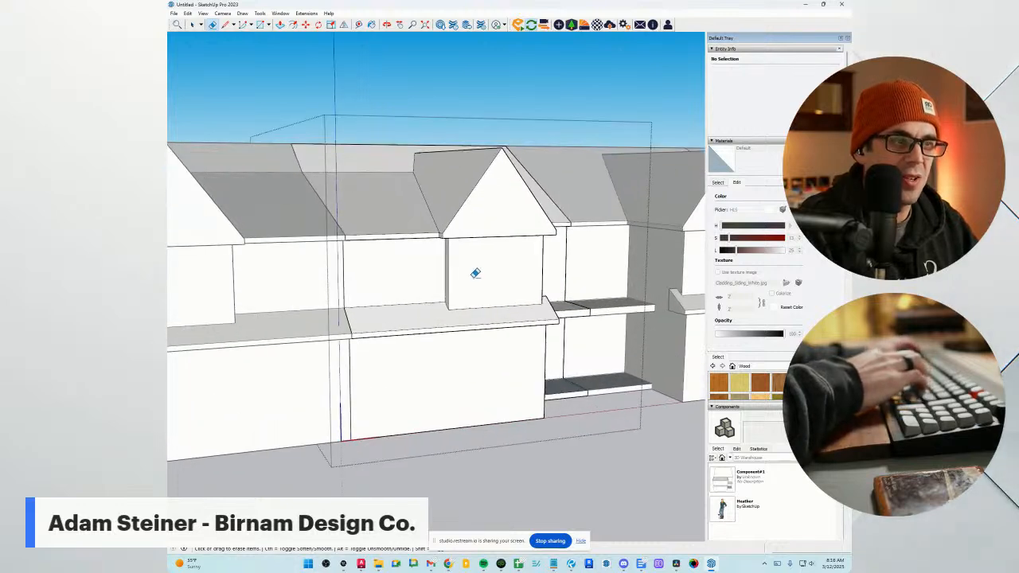
{"action": "mouse_move", "coordinate": [475, 273]}
{"action": "middle_mouse_down"}
{"action": "mouse_move", "coordinate": [357, 359]}
{"action": "mouse_move", "coordinate": [374, 350]}
{"action": "middle_mouse_up"}
{"action": "scroll", "coordinate": [362, 344], "scroll_direction": "up", "scroll_amount": 1}
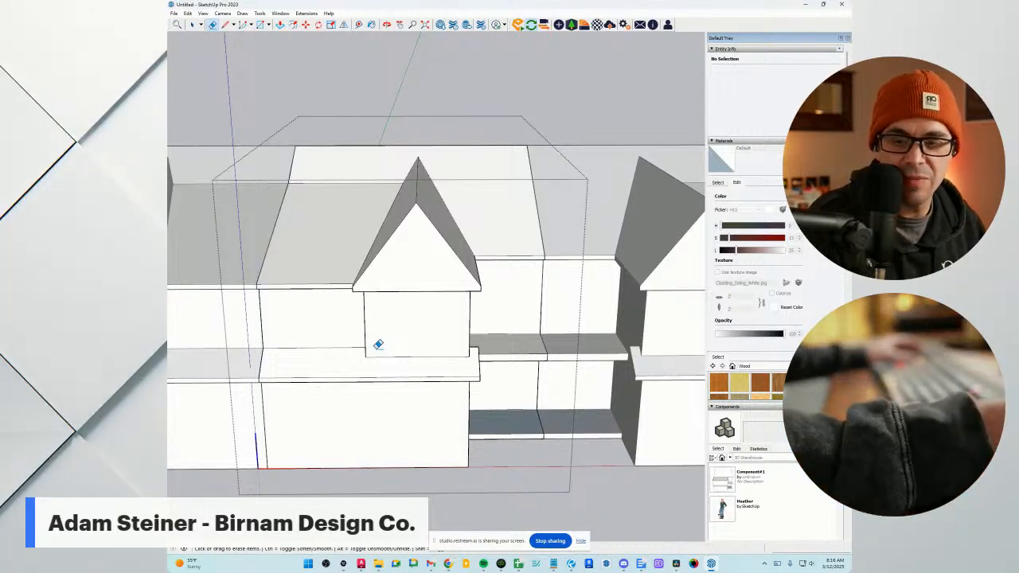
{"action": "middle_click_drag", "start_coordinate": [382, 336], "coordinate": [448, 326]}
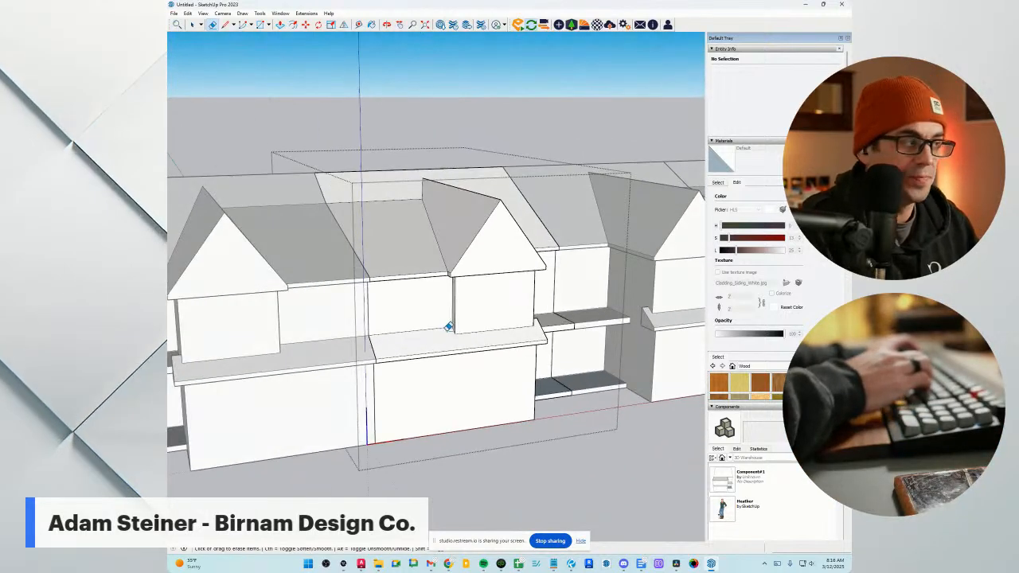
Push/pull the inner side face of the projecting upper wall by 2' to widen it.
{"action": "scroll", "coordinate": [481, 294], "scroll_direction": "up", "scroll_amount": 5}
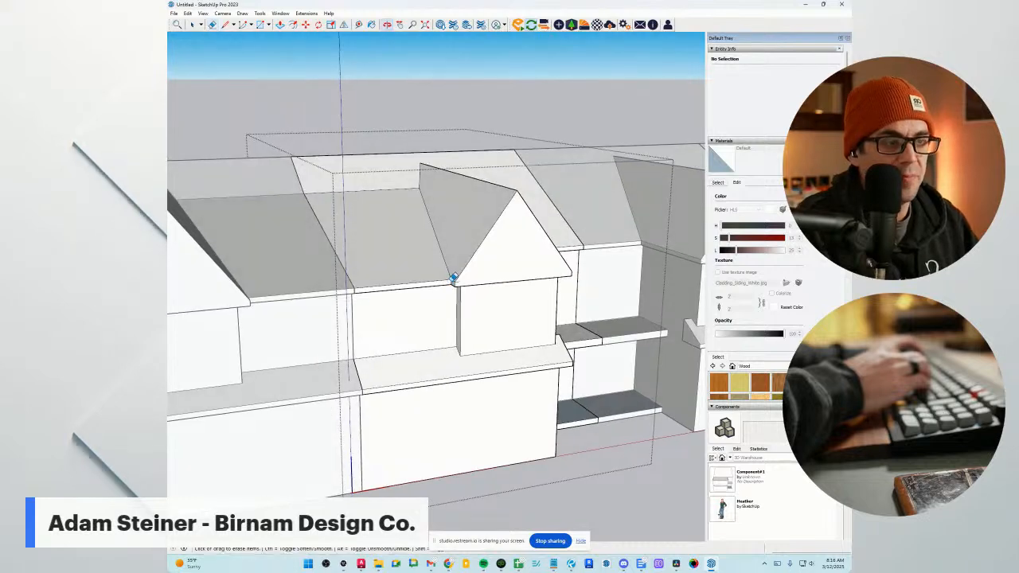
{"action": "scroll", "coordinate": [458, 322], "scroll_direction": "up", "scroll_amount": 2}
{"action": "key", "text": "p"}
{"action": "left_click", "coordinate": [456, 327]}
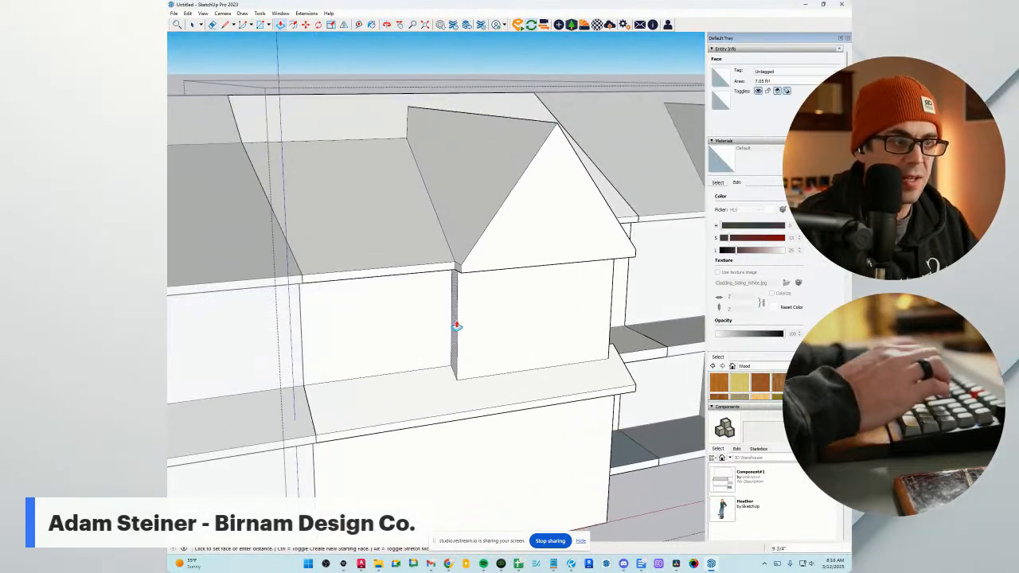
{"action": "type", "text": "2'"}
{"action": "key", "text": "Return"}
{"action": "scroll", "coordinate": [564, 352], "scroll_direction": "down", "scroll_amount": 6}
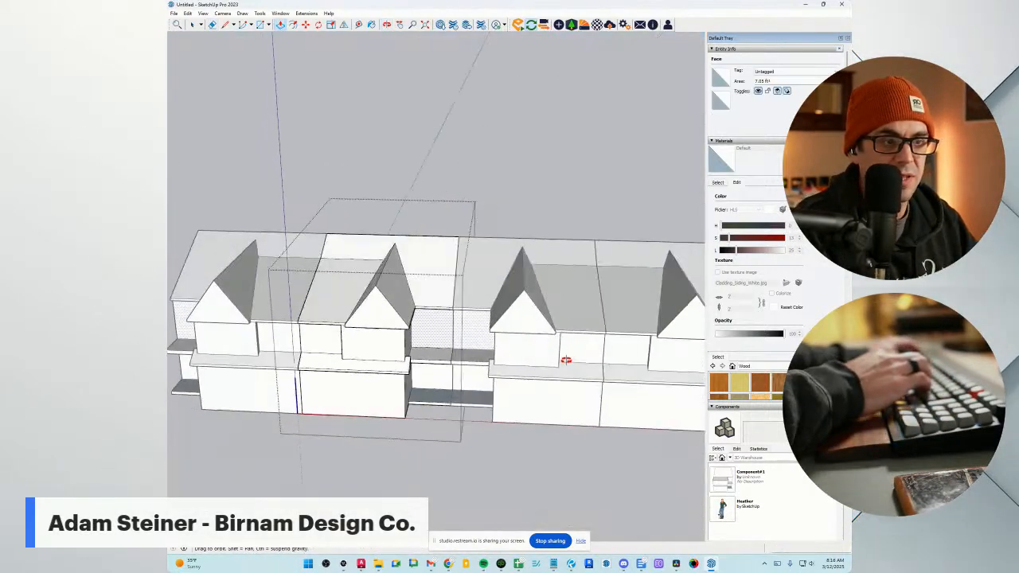
{"action": "scroll", "coordinate": [501, 371], "scroll_direction": "down", "scroll_amount": 3}
{"action": "middle_click_drag", "start_coordinate": [472, 396], "coordinate": [491, 411]}
{"action": "scroll", "coordinate": [494, 407], "scroll_direction": "up", "scroll_amount": 3}
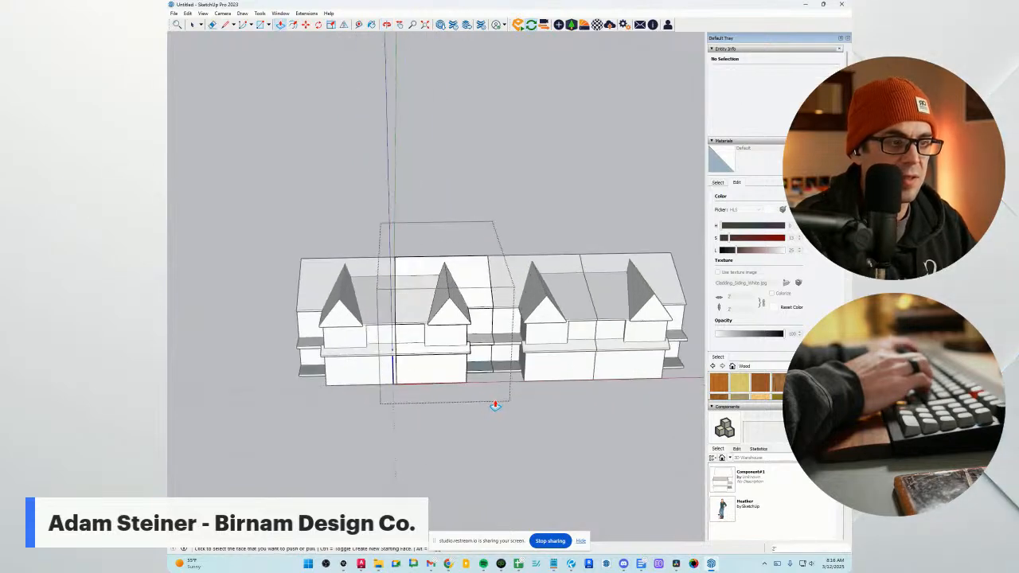
{"action": "scroll", "coordinate": [435, 350], "scroll_direction": "up", "scroll_amount": 6}
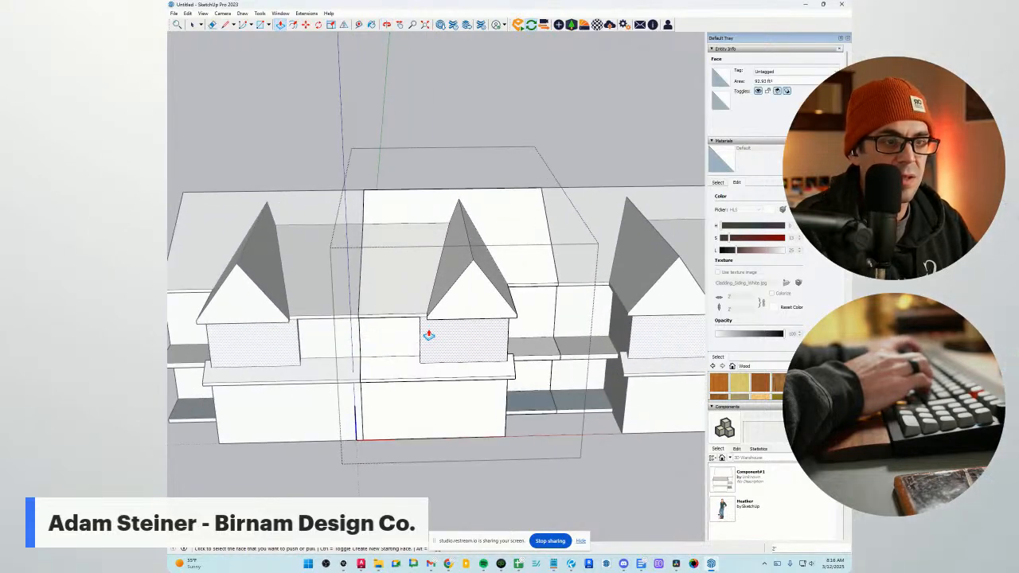
Pull the end face of the gable's eave past the inner side of the widened projecting wall.
{"action": "middle_click_drag", "start_coordinate": [425, 338], "coordinate": [493, 321]}
{"action": "scroll", "coordinate": [484, 277], "scroll_direction": "up", "scroll_amount": 3}
{"action": "key", "text": "space"}
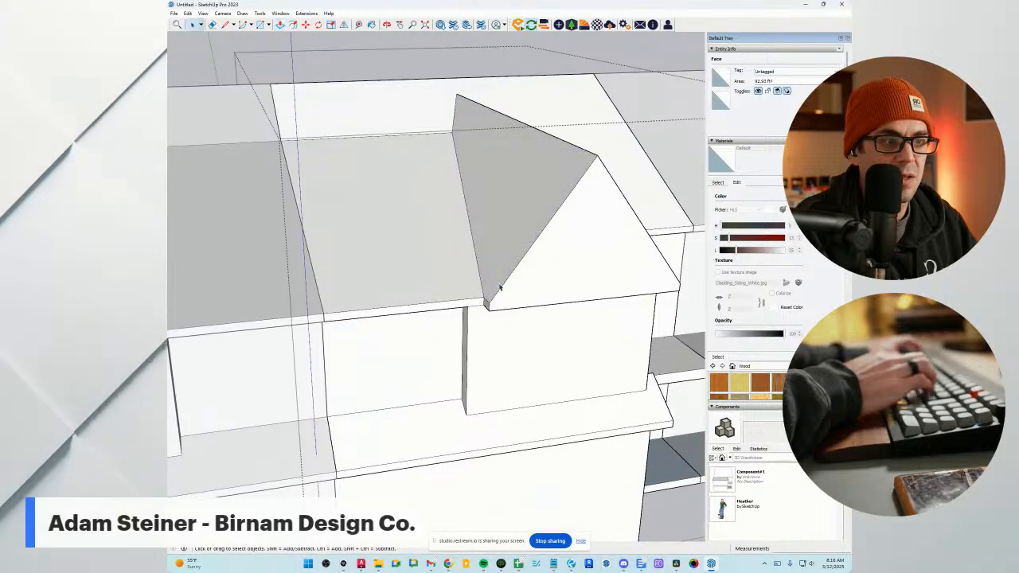
{"action": "scroll", "coordinate": [487, 303], "scroll_direction": "up", "scroll_amount": 4}
{"action": "key", "text": "p"}
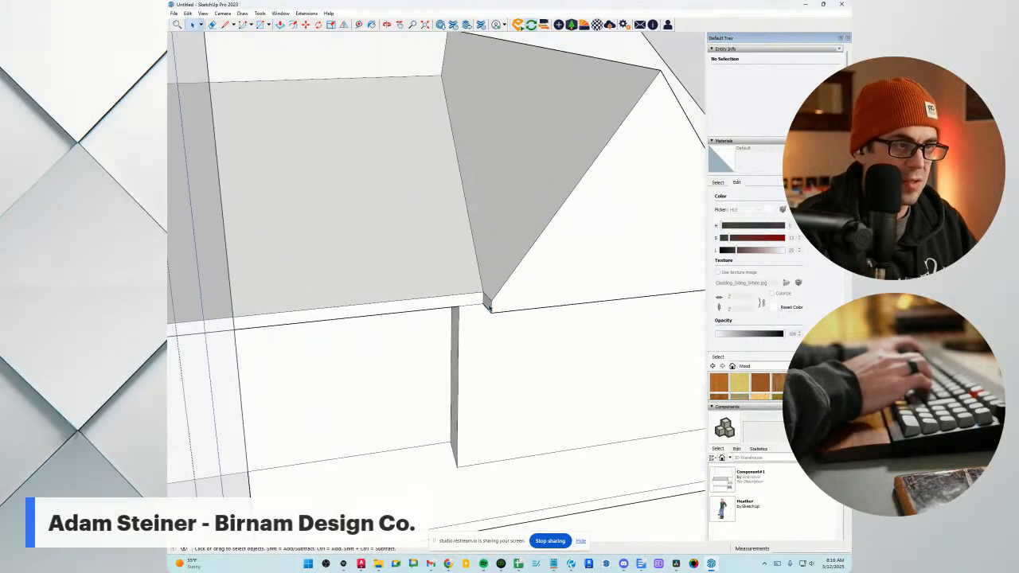
{"action": "left_click", "coordinate": [487, 309]}
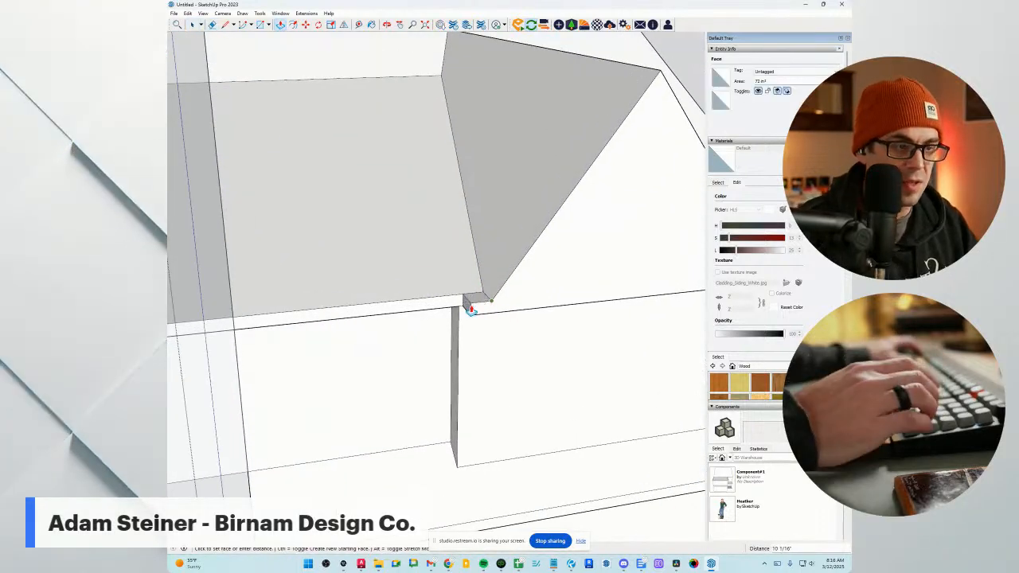
{"action": "middle_click_drag", "start_coordinate": [471, 311], "coordinate": [422, 334]}
Erase the existing gable roof above the projecting wall, leaving its eave band in place.
{"action": "scroll", "coordinate": [424, 332], "scroll_direction": "down", "scroll_amount": 5}
{"action": "scroll", "coordinate": [537, 227], "scroll_direction": "down", "scroll_amount": 1}
{"action": "key", "text": "e"}
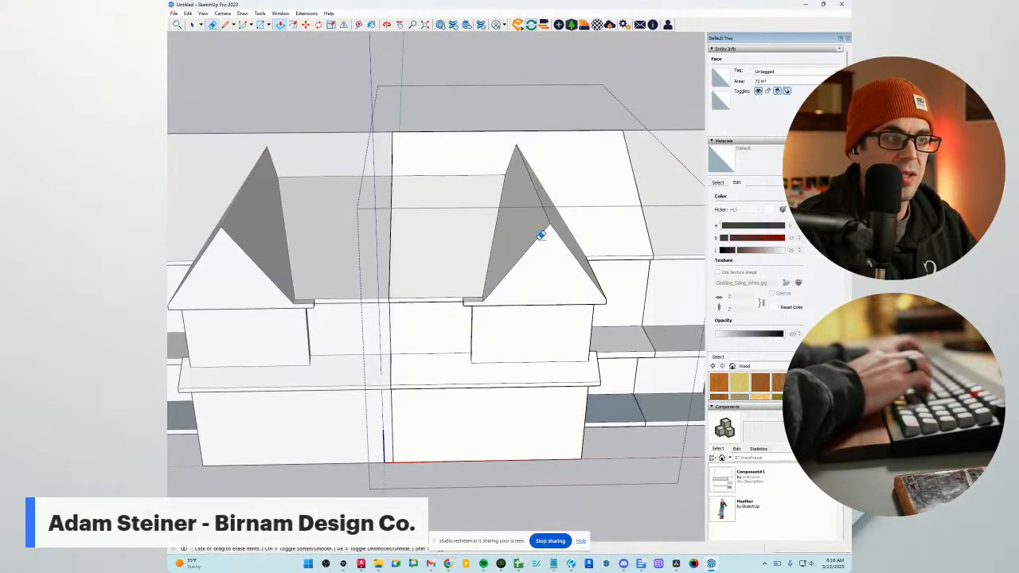
{"action": "left_click_drag", "start_coordinate": [521, 265], "coordinate": [548, 222]}
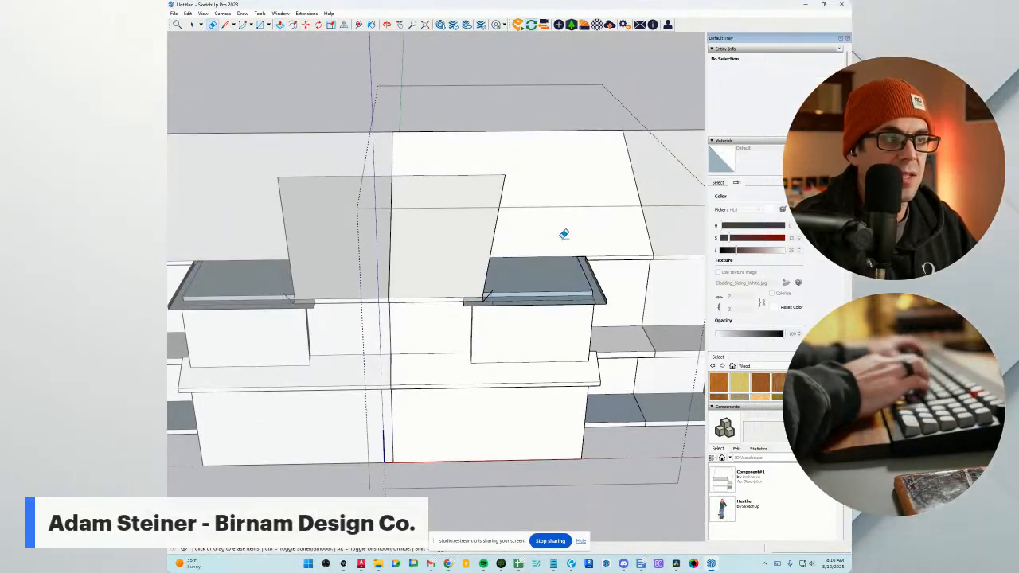
{"action": "scroll", "coordinate": [483, 296], "scroll_direction": "up", "scroll_amount": 4}
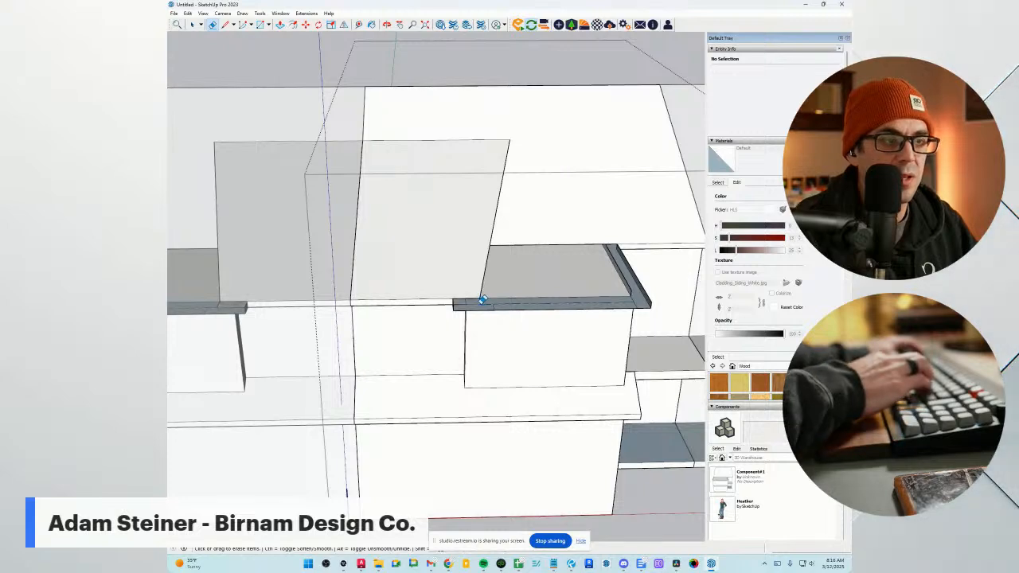
{"action": "scroll", "coordinate": [481, 300], "scroll_direction": "up", "scroll_amount": 2}
{"action": "mouse_move", "coordinate": [461, 298]}
{"action": "middle_mouse_down"}
{"action": "mouse_move", "coordinate": [619, 295]}
{"action": "mouse_move", "coordinate": [546, 326]}
{"action": "mouse_move", "coordinate": [450, 307]}
{"action": "middle_mouse_up"}
Draw a gable slope line with a 10" rise at the eave's outer front corner and erase the construction line.
{"action": "key", "text": "l"}
{"action": "scroll", "coordinate": [445, 307], "scroll_direction": "up", "scroll_amount": 2}
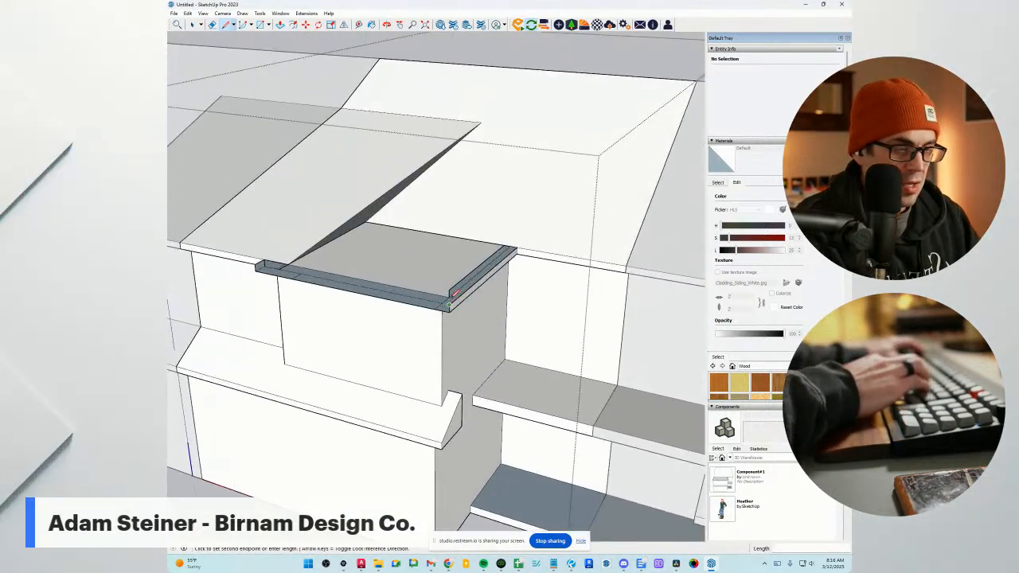
{"action": "key", "text": "Return"}
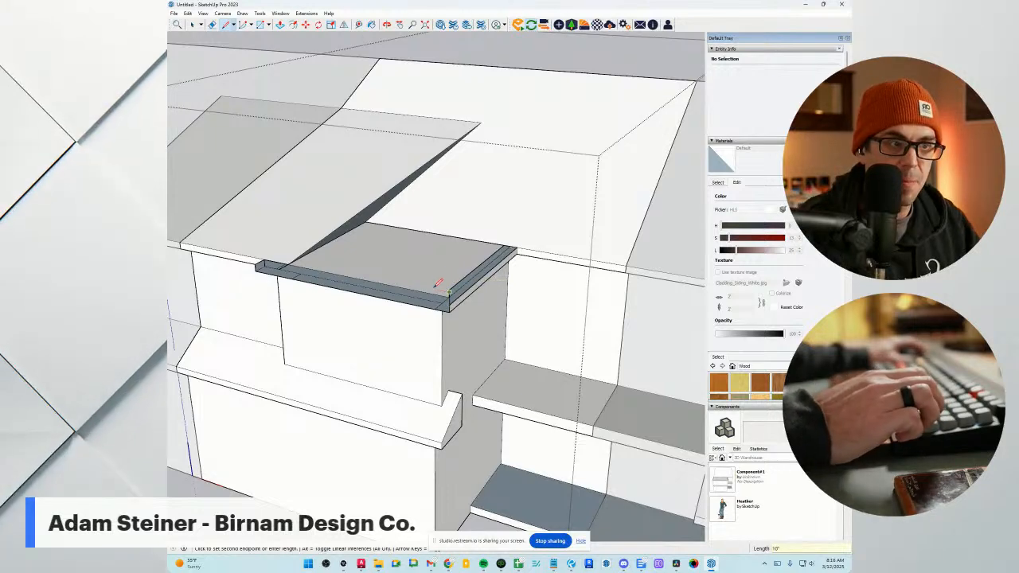
{"action": "scroll", "coordinate": [442, 286], "scroll_direction": "up", "scroll_amount": 4}
{"action": "key", "text": "e"}
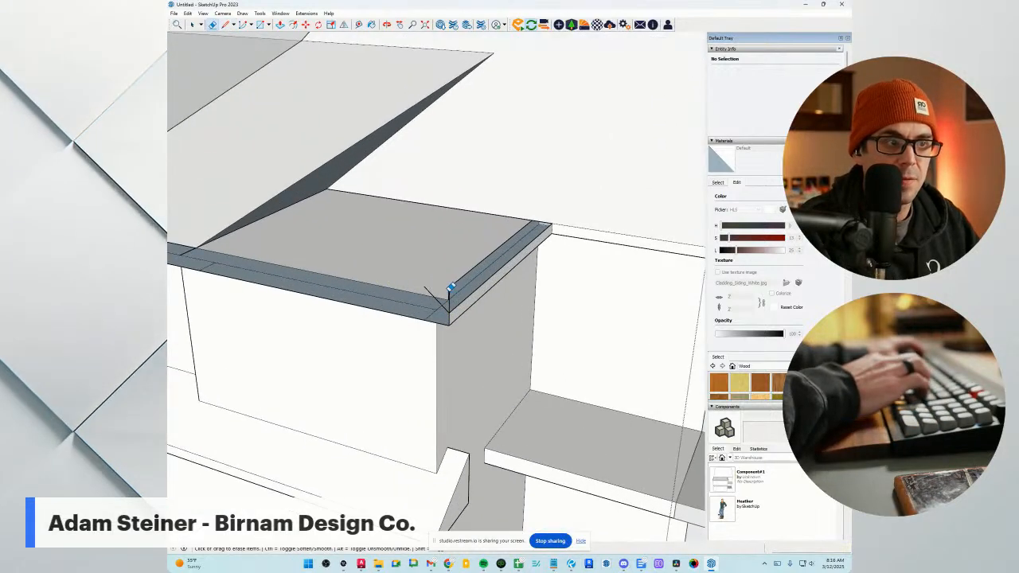
Extend the slope line from the eave's outer front corner up past the middle of the projecting wall.
{"action": "key", "text": "l"}
{"action": "scroll", "coordinate": [459, 274], "scroll_direction": "down", "scroll_amount": 6}
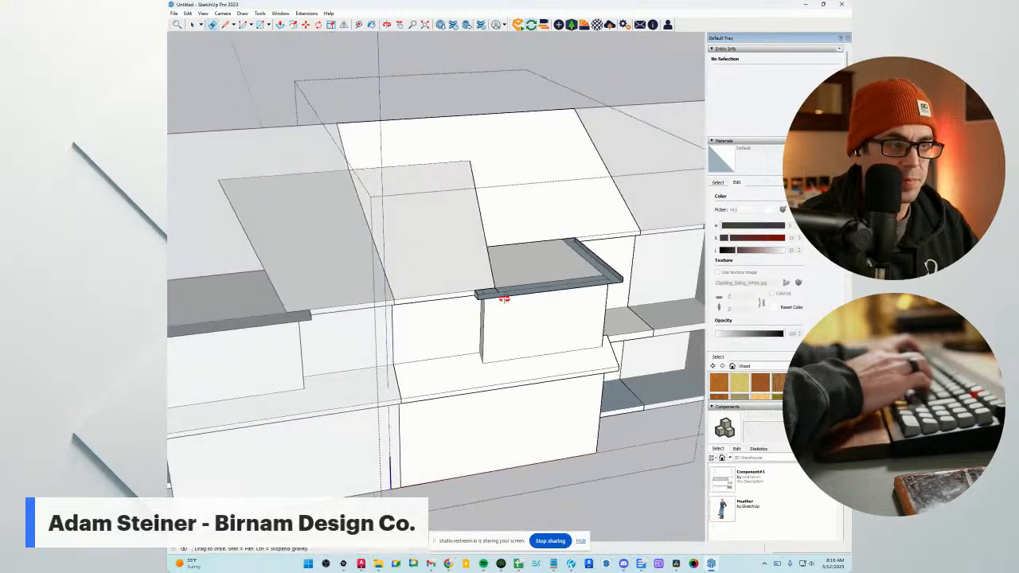
{"action": "scroll", "coordinate": [511, 292], "scroll_direction": "up", "scroll_amount": 2}
{"action": "left_click", "coordinate": [512, 293]}
{"action": "scroll", "coordinate": [379, 202], "scroll_direction": "down", "scroll_amount": 2}
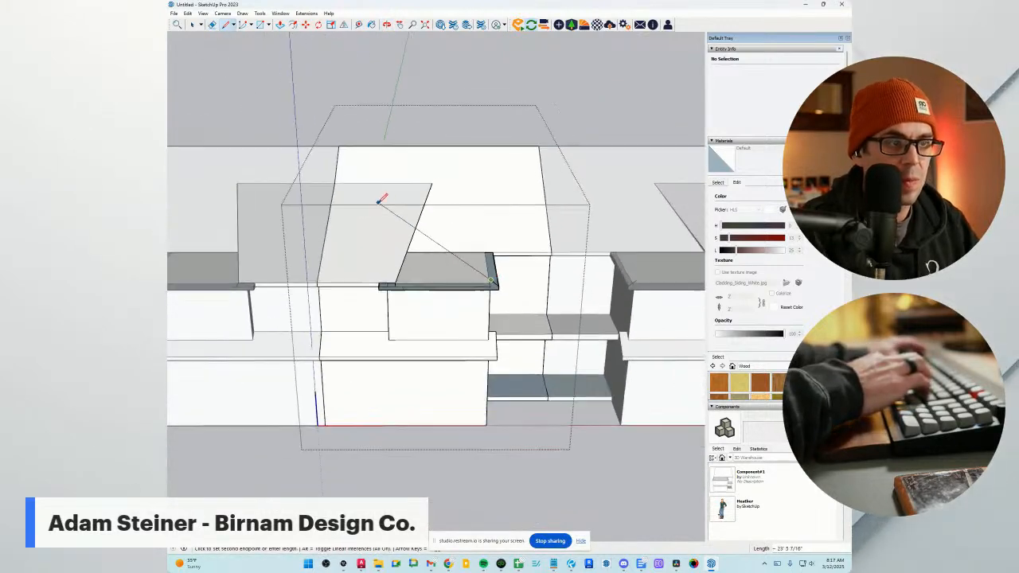
{"action": "left_click", "coordinate": [384, 200]}
{"action": "scroll", "coordinate": [378, 265], "scroll_direction": "up", "scroll_amount": 1}
{"action": "scroll", "coordinate": [430, 278], "scroll_direction": "up", "scroll_amount": 5}
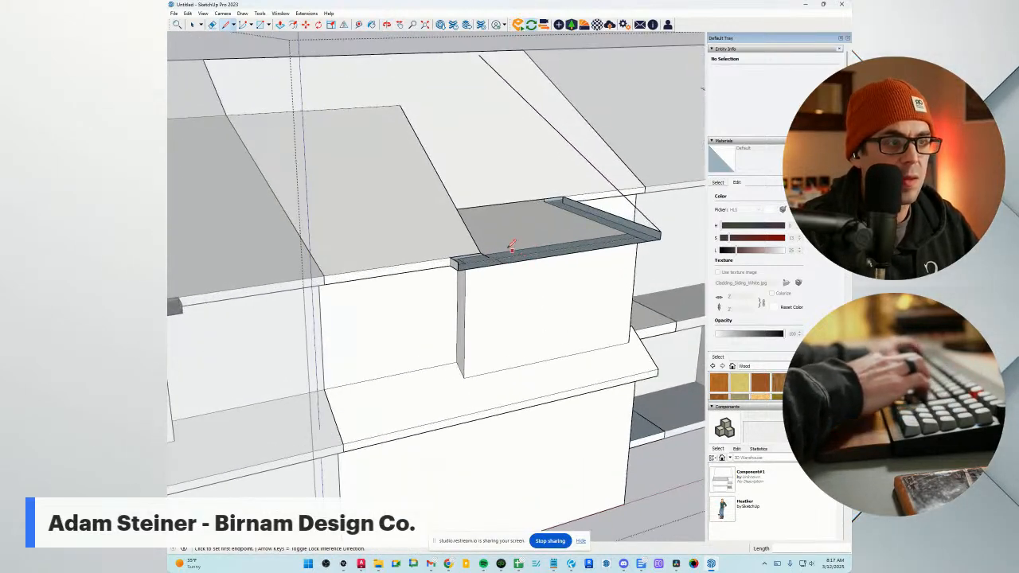
Clear the leftover edges and draw a matching slope line with a 10" rise at the eave's inner front corner.
{"action": "key", "text": "e"}
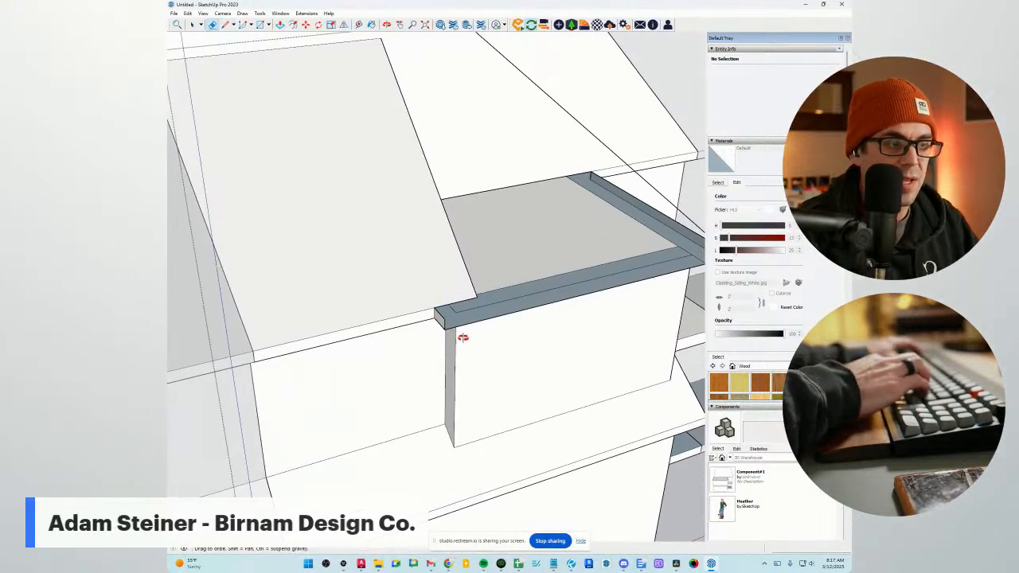
{"action": "key", "text": "l"}
{"action": "scroll", "coordinate": [450, 322], "scroll_direction": "down", "scroll_amount": 1}
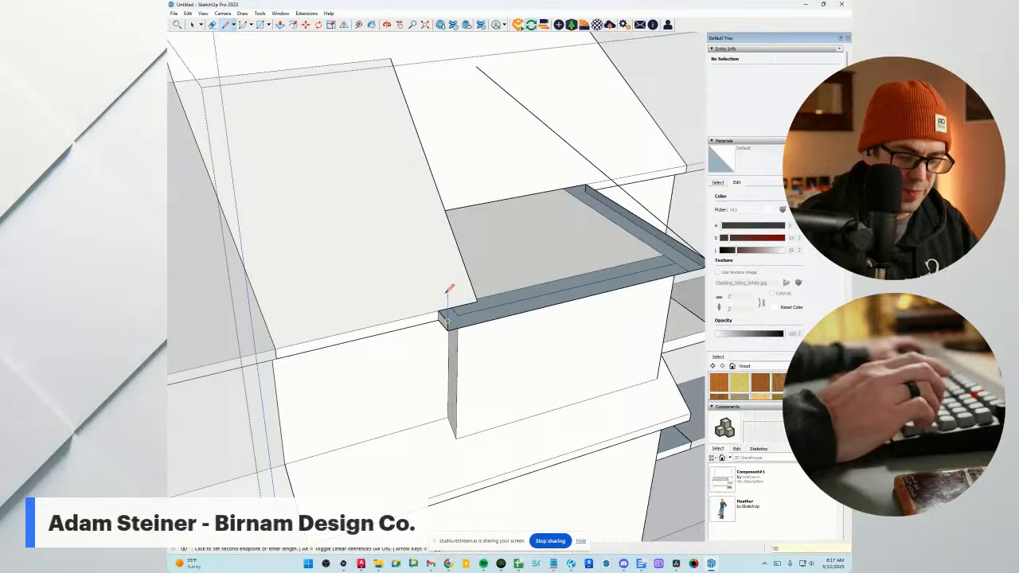
{"action": "middle_click_drag", "start_coordinate": [494, 290], "coordinate": [491, 299]}
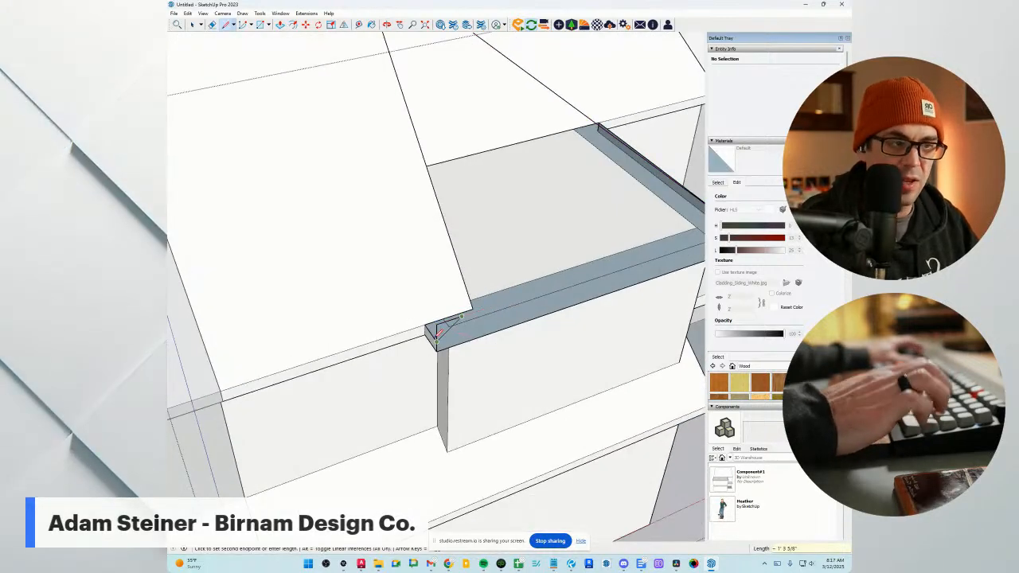
{"action": "scroll", "coordinate": [440, 320], "scroll_direction": "down", "scroll_amount": 1}
Extend the inner slope line upward across the opposite slope line to form the gable's triangular front face.
{"action": "key", "text": "l"}
{"action": "middle_click_drag", "start_coordinate": [443, 328], "coordinate": [535, 222]}
{"action": "left_click", "coordinate": [456, 314]}
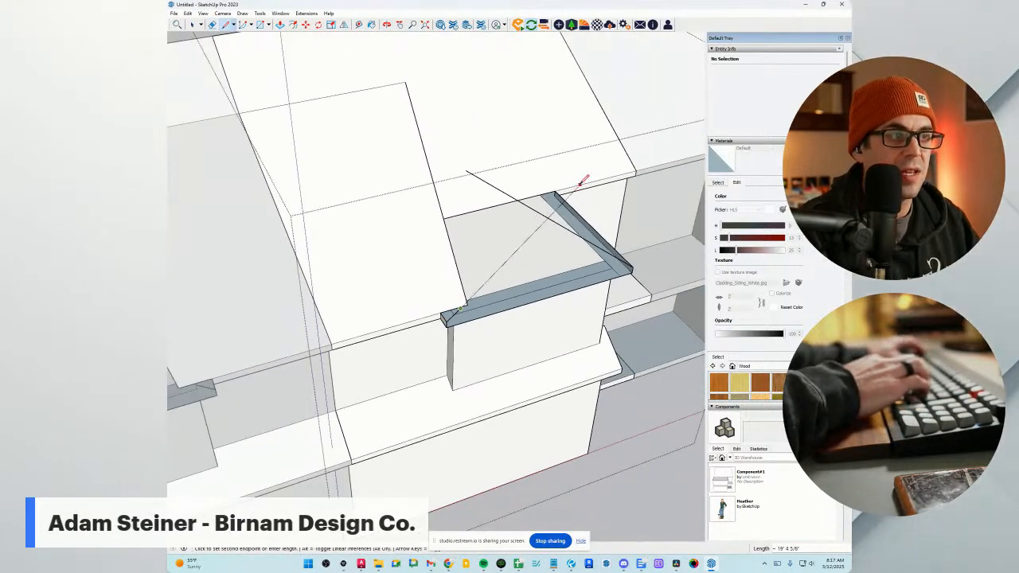
{"action": "scroll", "coordinate": [494, 152], "scroll_direction": "down", "scroll_amount": 1}
{"action": "mouse_move", "coordinate": [596, 186]}
{"action": "middle_mouse_down"}
{"action": "mouse_move", "coordinate": [493, 151]}
{"action": "mouse_move", "coordinate": [438, 188]}
{"action": "middle_mouse_up"}
{"action": "left_click", "coordinate": [488, 138]}
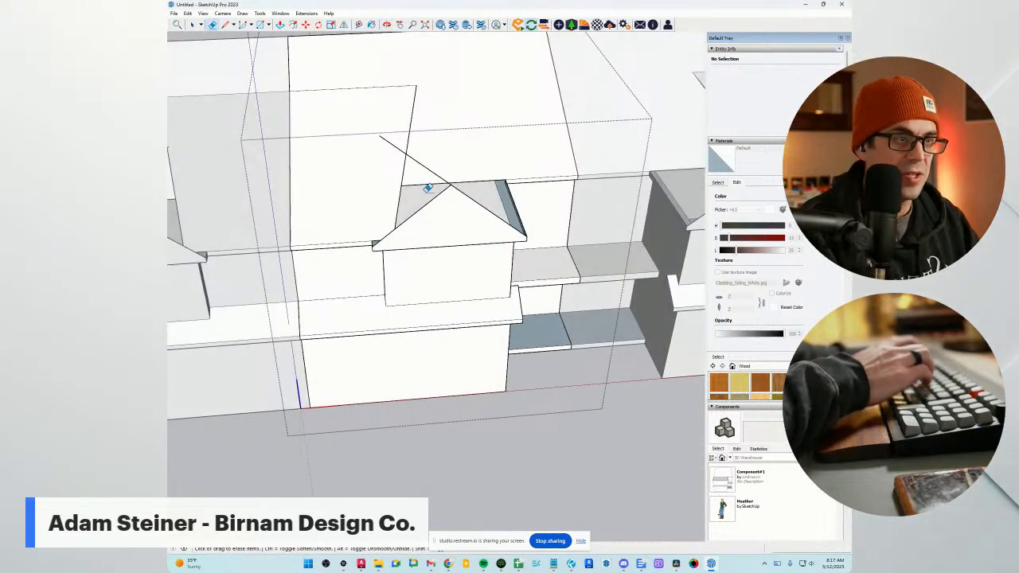
Erase the slope line segments that overshoot the new gable's peak.
{"action": "left_click_drag", "start_coordinate": [425, 188], "coordinate": [456, 161]}
{"action": "middle_click_drag", "start_coordinate": [456, 182], "coordinate": [464, 199]}
{"action": "left_click", "coordinate": [459, 206]}
Draw the gable ridge about 23' back from the peak to the main roof and close the outer roof slope.
{"action": "scroll", "coordinate": [459, 205], "scroll_direction": "down", "scroll_amount": 2}
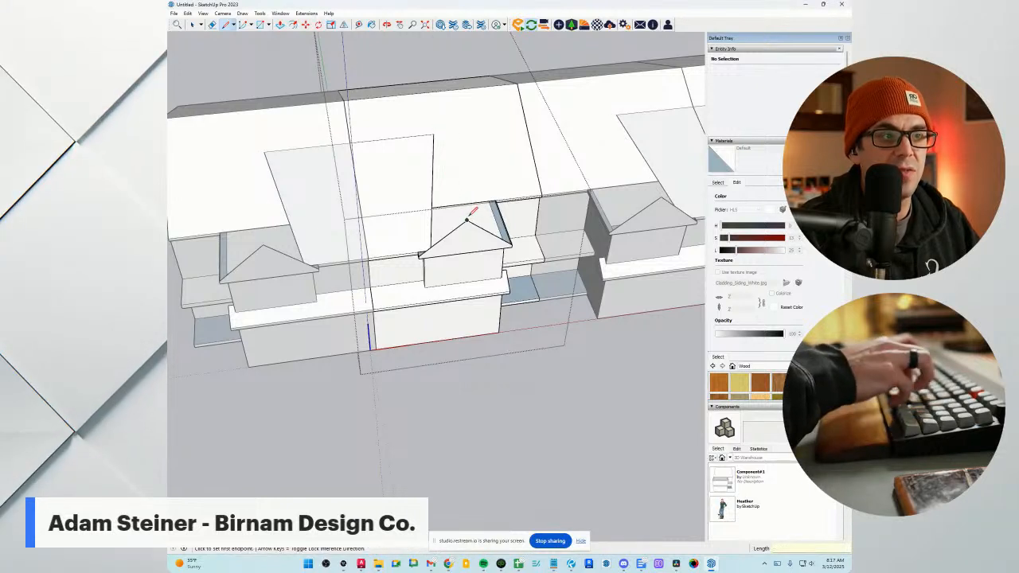
{"action": "left_click", "coordinate": [437, 133]}
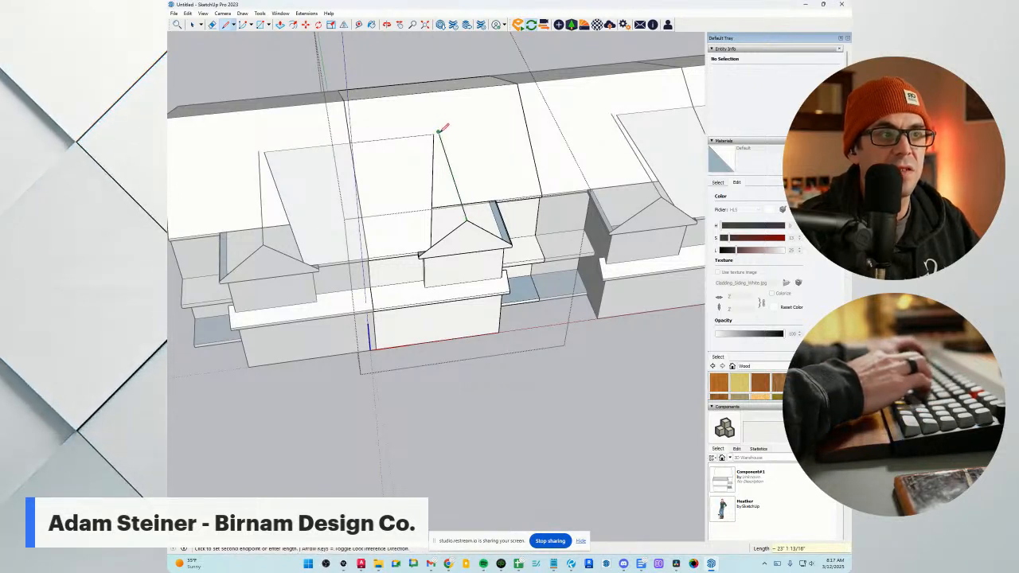
{"action": "left_click", "coordinate": [499, 194]}
Erase the old roof edge beside the new gable together with the raised roof face it bounds.
{"action": "middle_click_drag", "start_coordinate": [499, 193], "coordinate": [411, 249]}
{"action": "left_click", "coordinate": [436, 210]}
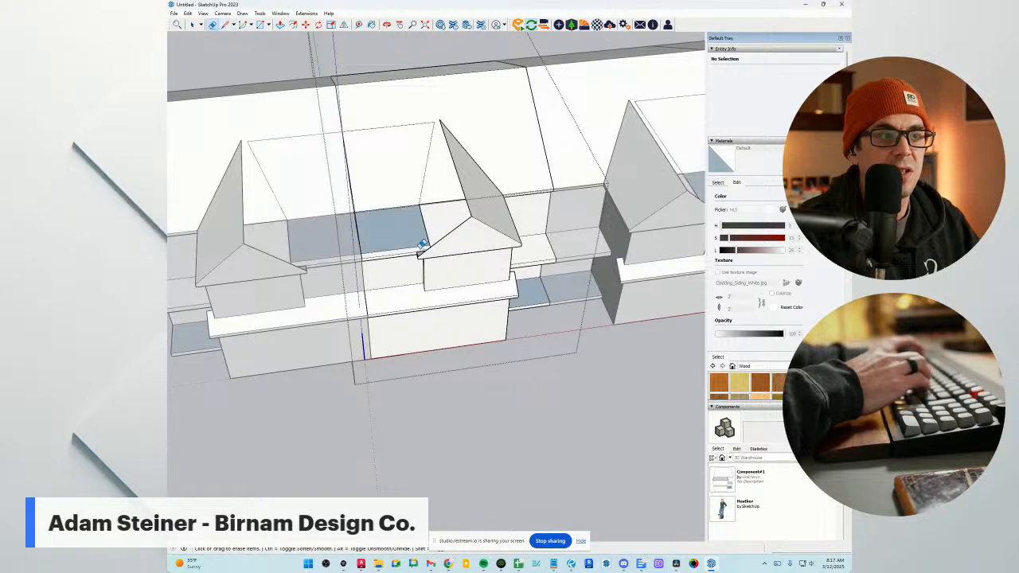
{"action": "middle_click_drag", "start_coordinate": [437, 210], "coordinate": [454, 246]}
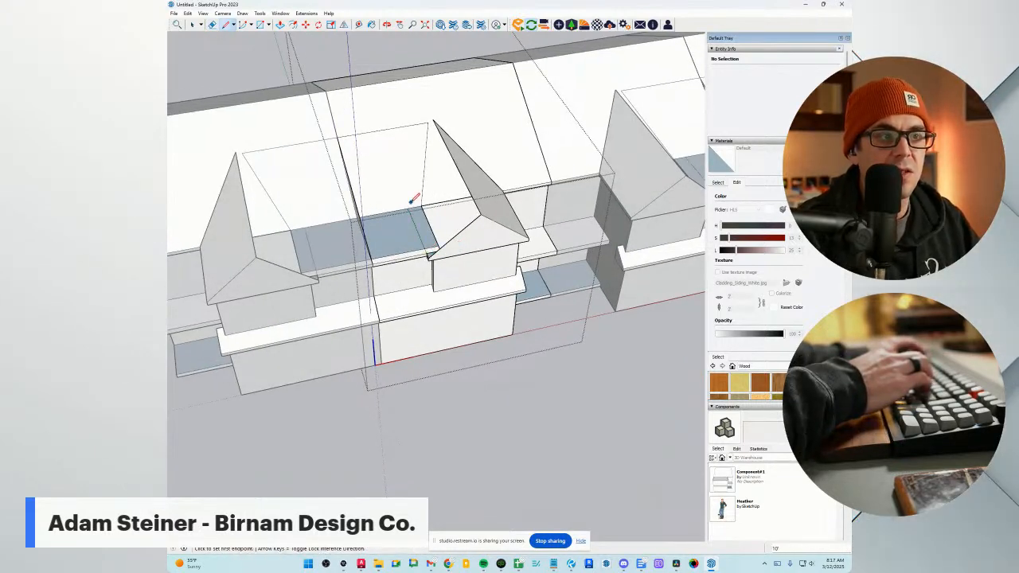
Erase the stray edges at the gable's inner ridge end and redraw the valley line to close its inner roof slope.
{"action": "left_click", "coordinate": [408, 207]}
{"action": "key", "text": "e"}
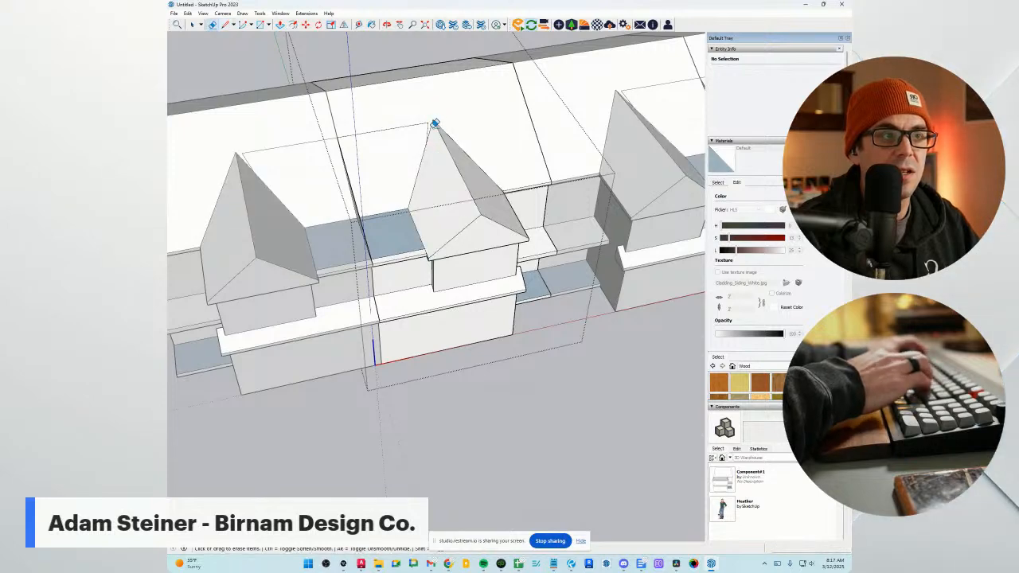
{"action": "left_click", "coordinate": [428, 125]}
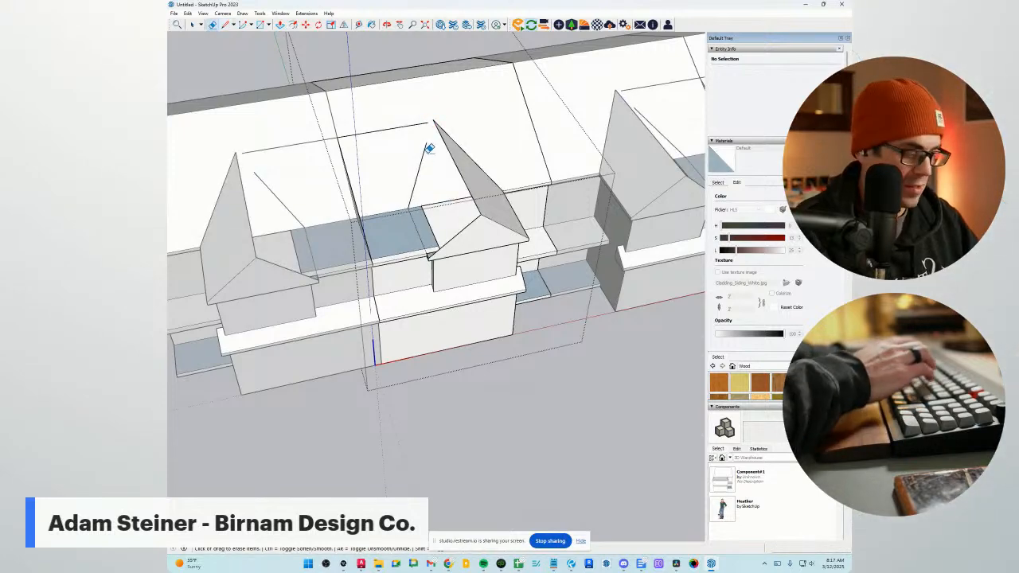
{"action": "left_click", "coordinate": [423, 145]}
{"action": "middle_click_drag", "start_coordinate": [430, 195], "coordinate": [430, 223]}
{"action": "key", "text": "l"}
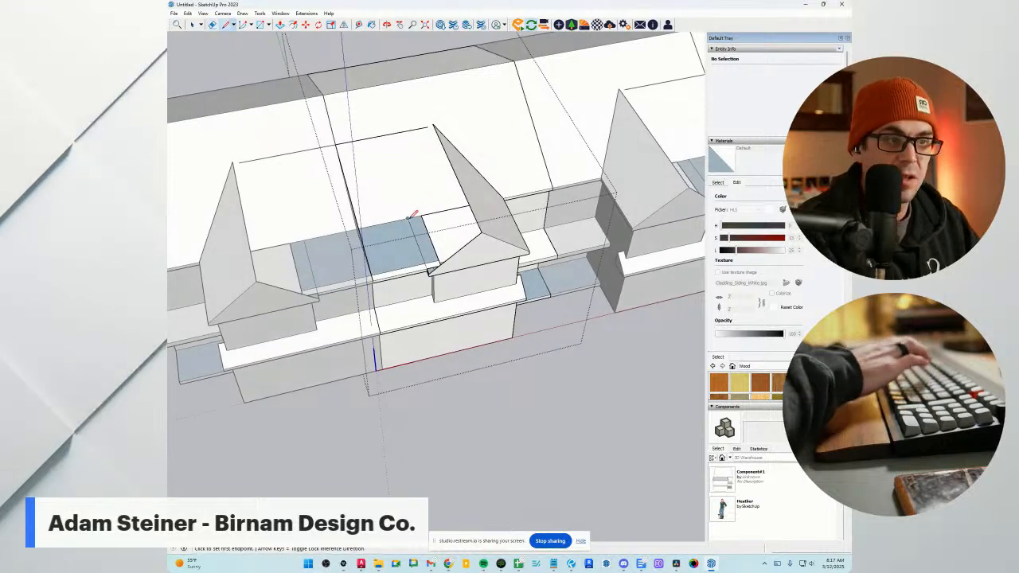
{"action": "left_click", "coordinate": [433, 124]}
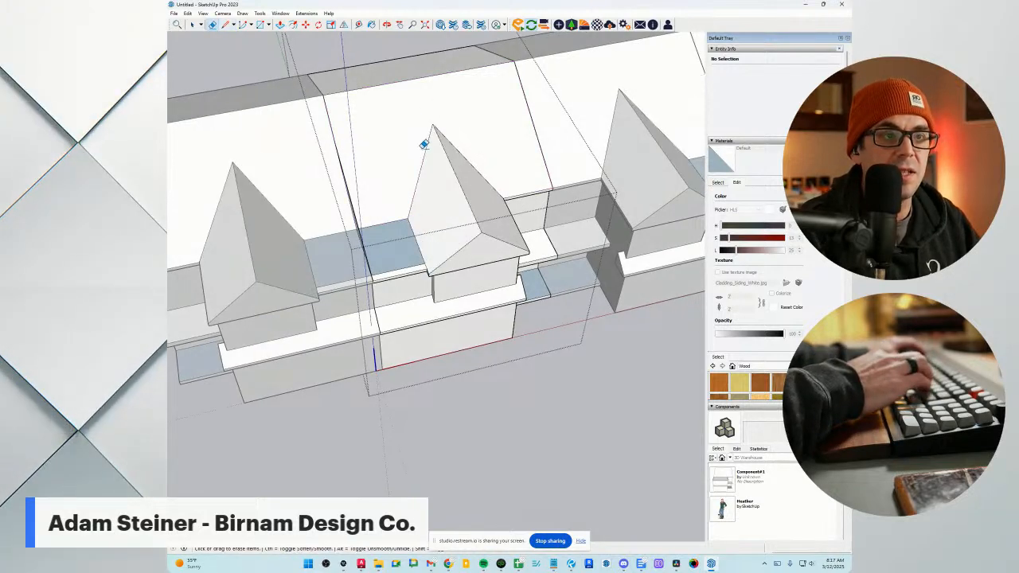
Draw the upper roof edge between the two facing gables and connect it to the eave at the mirrored gable.
{"action": "middle_click_drag", "start_coordinate": [423, 143], "coordinate": [409, 152]}
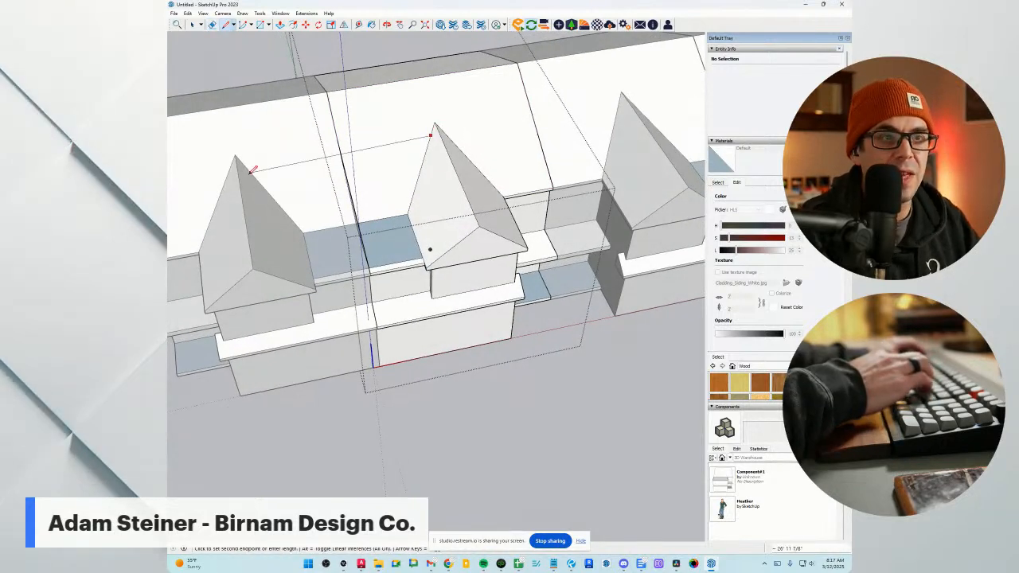
{"action": "middle_click_drag", "start_coordinate": [351, 318], "coordinate": [316, 274]}
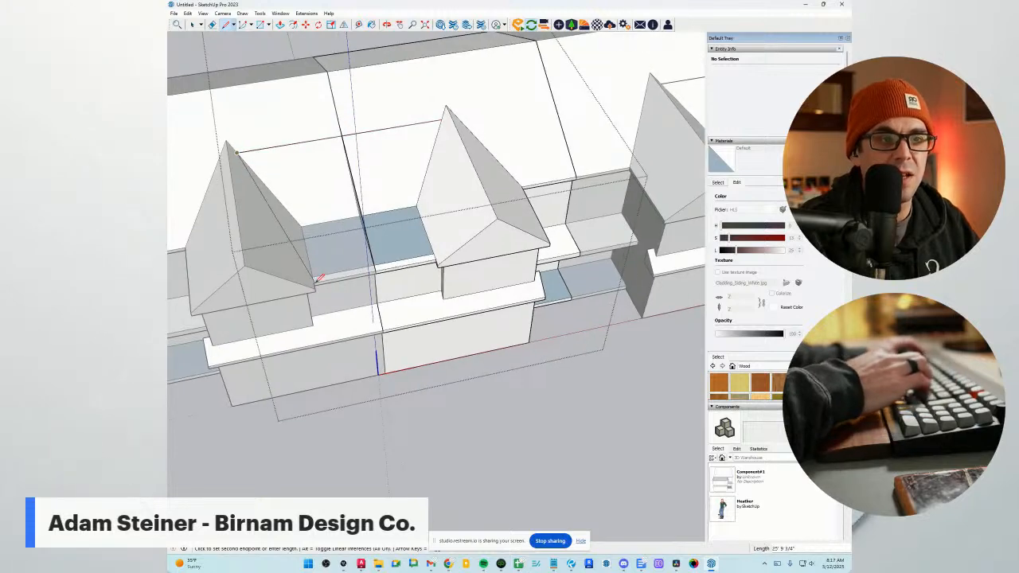
{"action": "scroll", "coordinate": [315, 281], "scroll_direction": "up", "scroll_amount": 4}
{"action": "left_click", "coordinate": [315, 281]}
{"action": "middle_click_drag", "start_coordinate": [230, 72], "coordinate": [219, 101]}
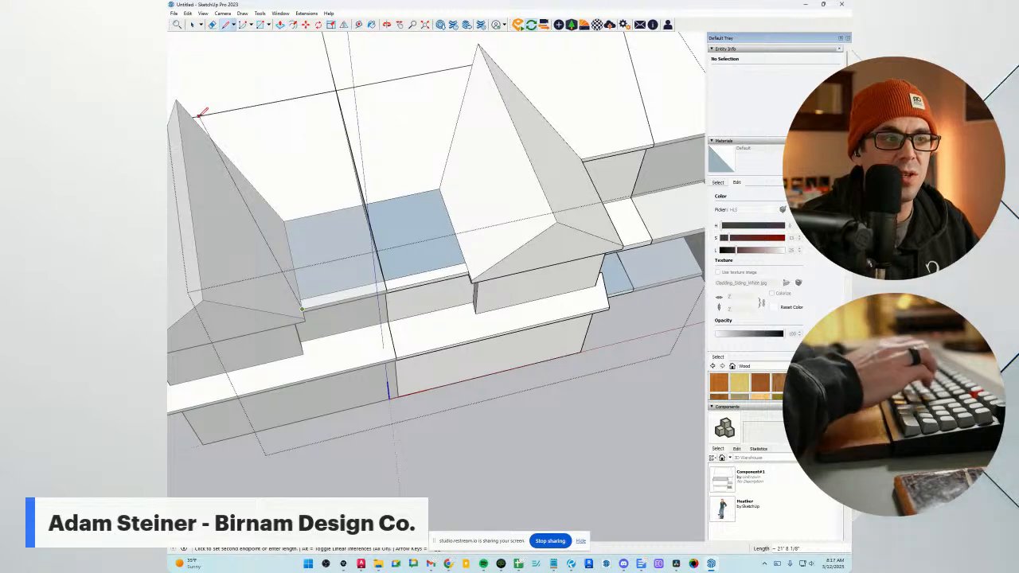
{"action": "left_click", "coordinate": [199, 115]}
Draw the sloping edge along the line between the units, from the eave to the upper roof edge, to close the roof between the gables.
{"action": "mouse_move", "coordinate": [442, 169]}
{"action": "middle_mouse_down"}
{"action": "mouse_move", "coordinate": [416, 180]}
{"action": "mouse_move", "coordinate": [223, 183]}
{"action": "middle_mouse_up"}
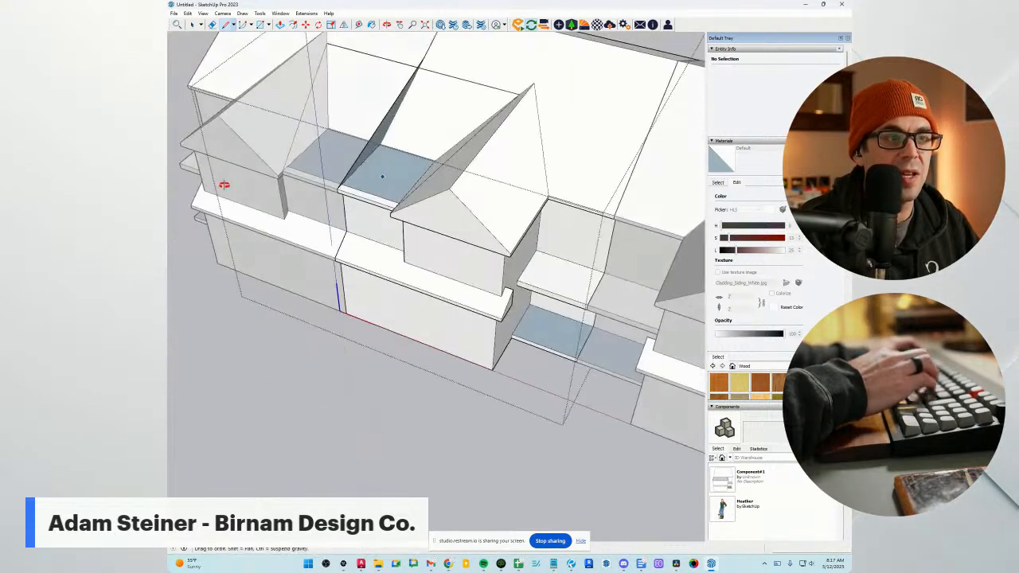
{"action": "scroll", "coordinate": [332, 181], "scroll_direction": "up", "scroll_amount": 2}
{"action": "left_click", "coordinate": [346, 192]}
{"action": "middle_click_drag", "start_coordinate": [345, 192], "coordinate": [319, 218]}
{"action": "scroll", "coordinate": [459, 64], "scroll_direction": "up", "scroll_amount": 4}
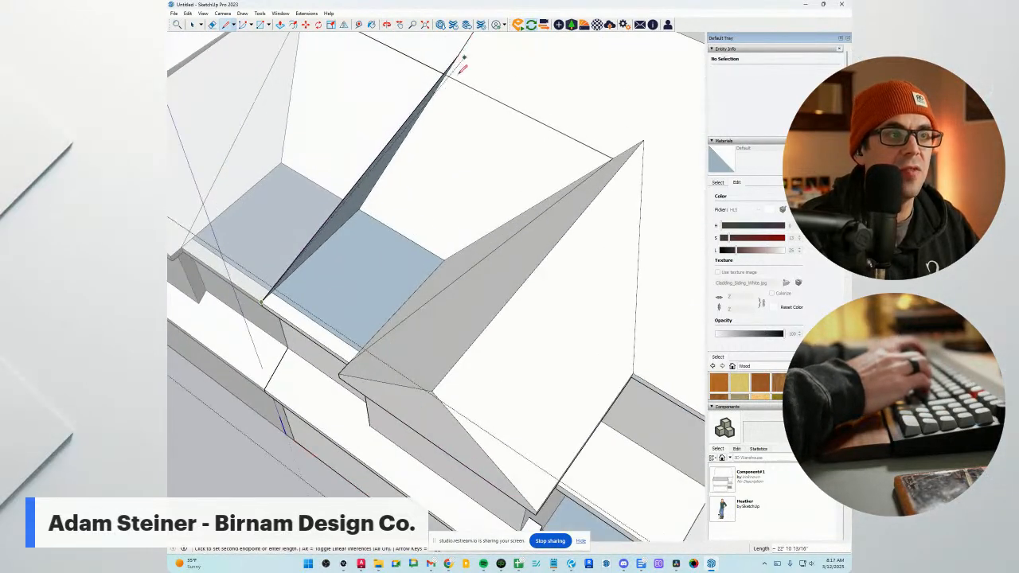
{"action": "left_click", "coordinate": [448, 71]}
Examine the reshaped gables and the lower roof between them from the front of the townhouse.
{"action": "key", "text": "e"}
{"action": "scroll", "coordinate": [446, 61], "scroll_direction": "down", "scroll_amount": 10}
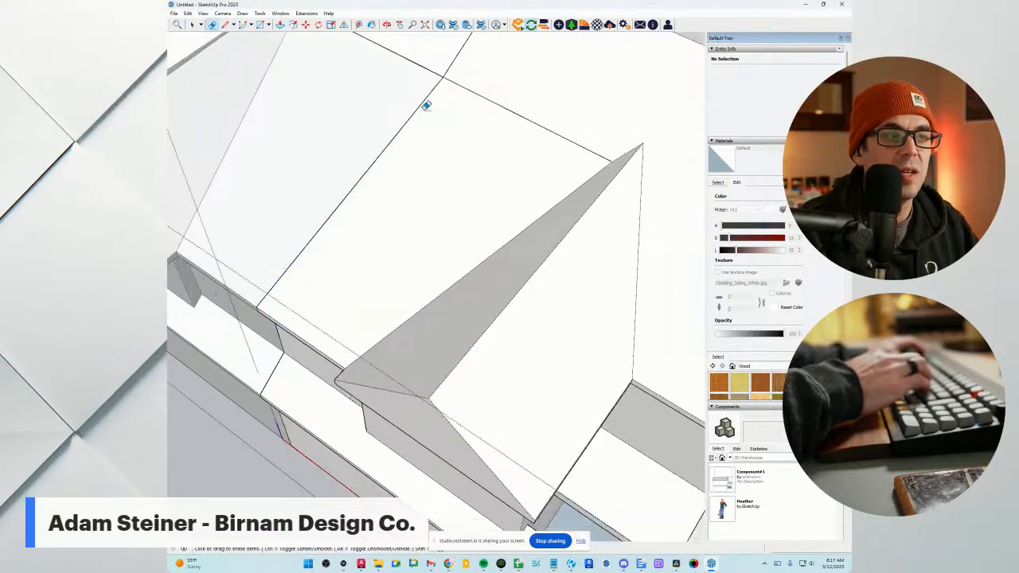
{"action": "mouse_move", "coordinate": [480, 121]}
{"action": "middle_mouse_down"}
{"action": "mouse_move", "coordinate": [471, 300]}
{"action": "mouse_move", "coordinate": [516, 266]}
{"action": "mouse_move", "coordinate": [634, 287]}
{"action": "mouse_move", "coordinate": [430, 225]}
{"action": "middle_mouse_up"}
{"action": "key", "text": "space"}
{"action": "key", "text": "e"}
{"action": "scroll", "coordinate": [430, 226], "scroll_direction": "up", "scroll_amount": 8}
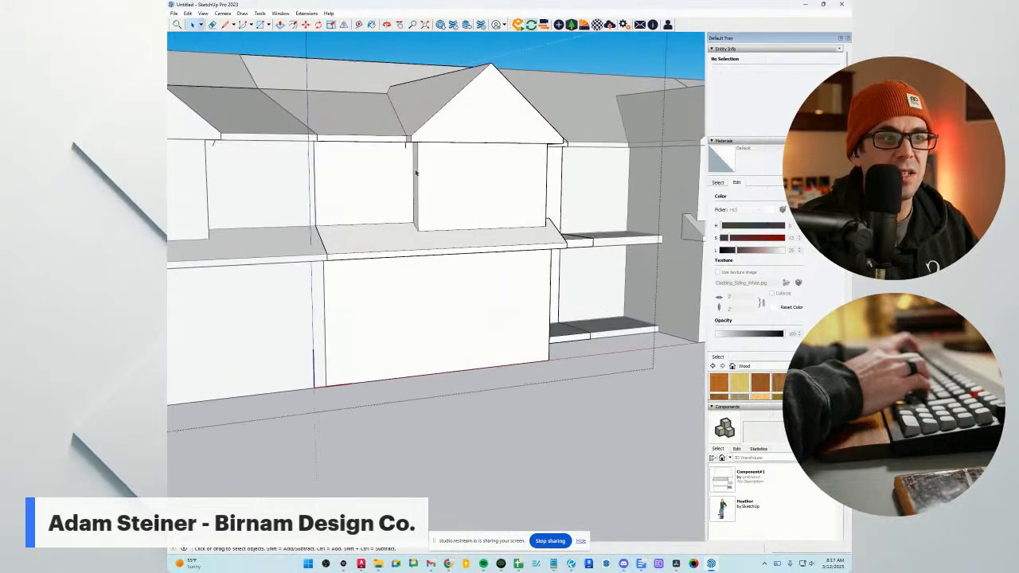
{"action": "scroll", "coordinate": [373, 127], "scroll_direction": "down", "scroll_amount": 10}
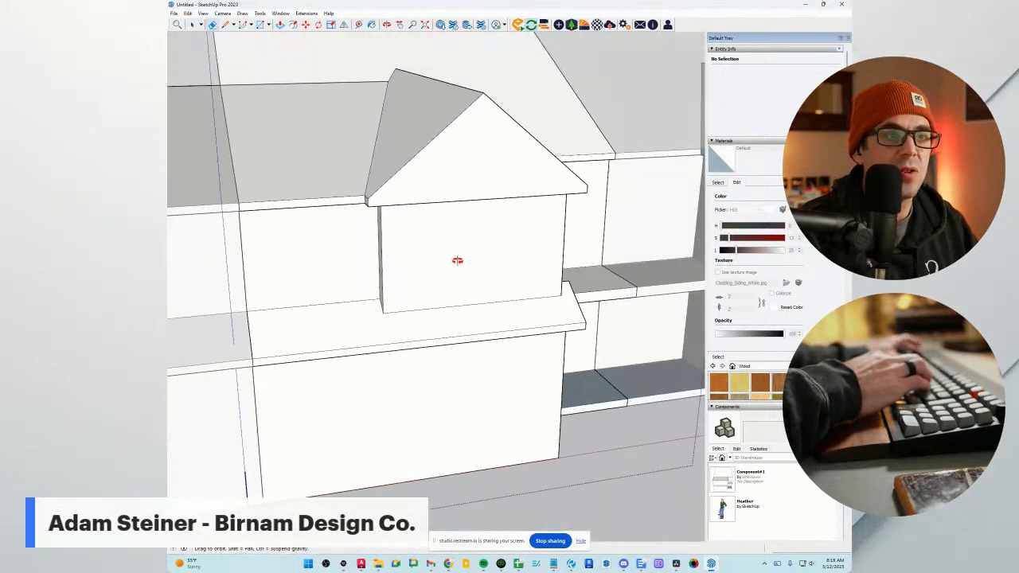
{"action": "scroll", "coordinate": [470, 265], "scroll_direction": "down", "scroll_amount": 3}
{"action": "middle_click_drag", "start_coordinate": [433, 304], "coordinate": [423, 275]}
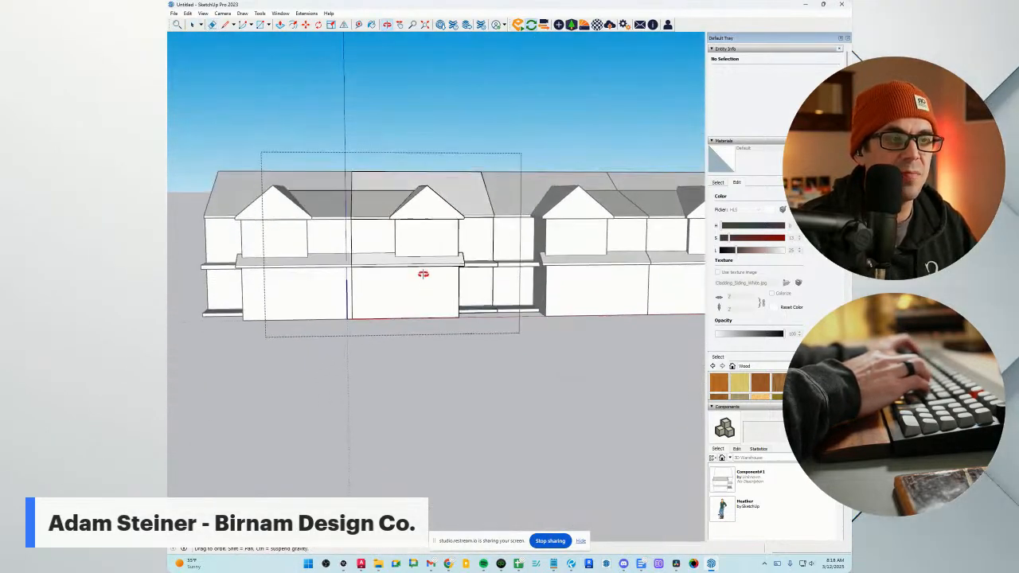
{"action": "scroll", "coordinate": [407, 289], "scroll_direction": "down", "scroll_amount": 2}
{"action": "scroll", "coordinate": [418, 232], "scroll_direction": "up", "scroll_amount": 5}
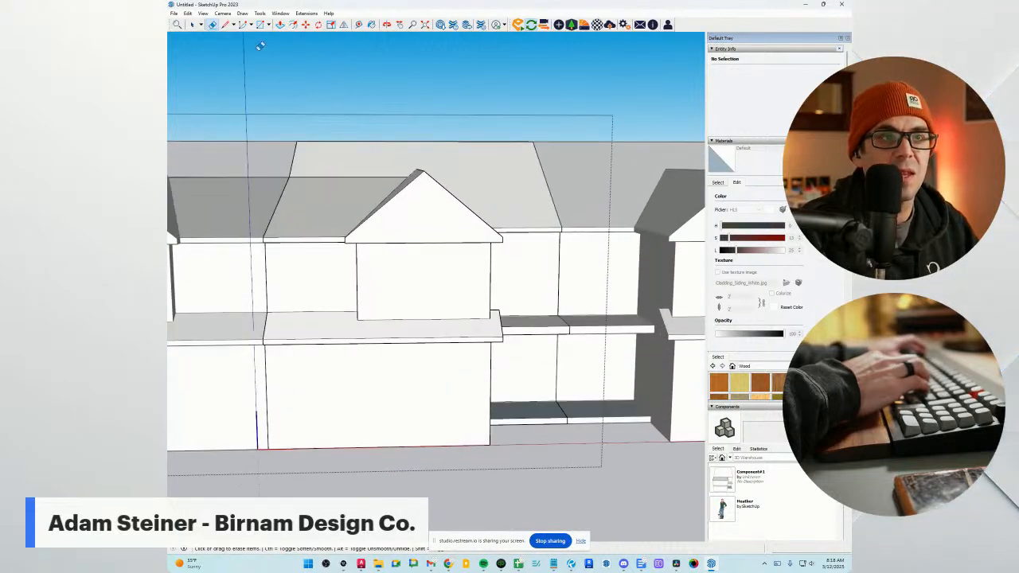
Try to offset the gable's front face inward and undo the attempt.
{"action": "left_click", "coordinate": [292, 24]}
{"action": "scroll", "coordinate": [449, 242], "scroll_direction": "up", "scroll_amount": 2}
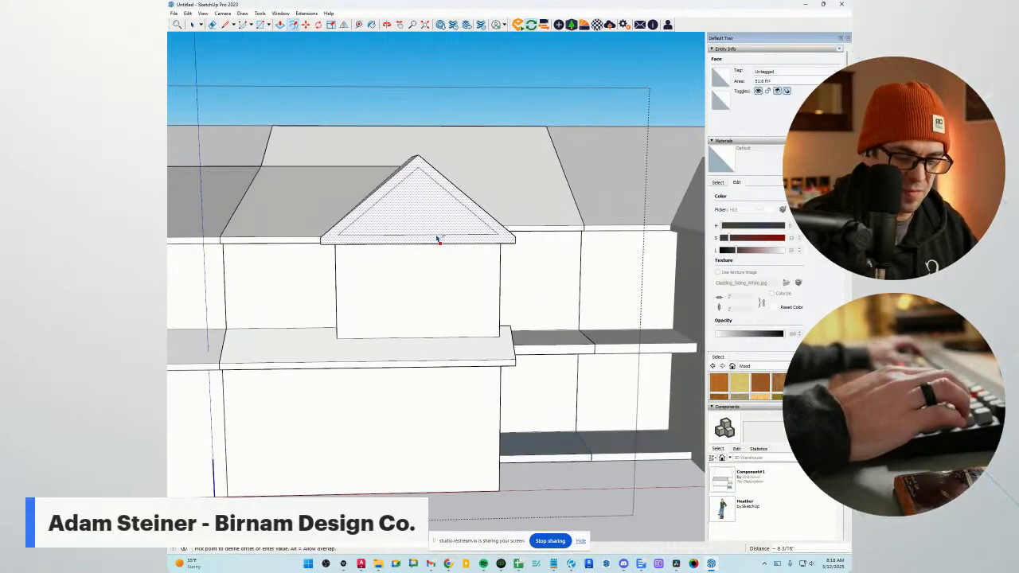
{"action": "left_click", "coordinate": [437, 239]}
{"action": "middle_click_drag", "start_coordinate": [441, 240], "coordinate": [401, 315]}
{"action": "scroll", "coordinate": [510, 299], "scroll_direction": "down", "scroll_amount": 2}
{"action": "key", "text": "f"}
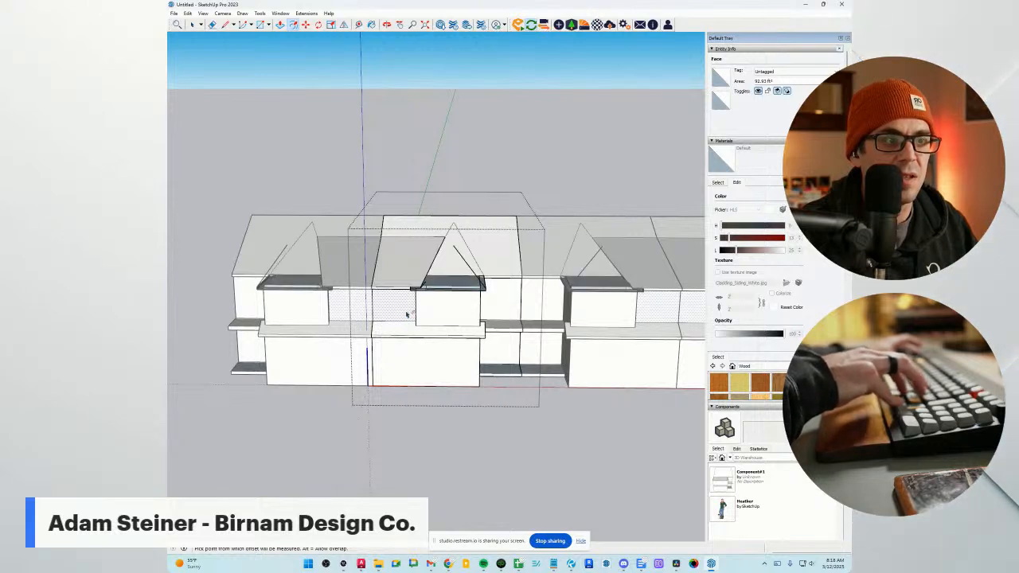
{"action": "key", "text": "ctrl+z"}
{"action": "key", "text": "ctrl+z"}
{"action": "key", "text": "Escape"}
Leave the unit component and examine the gable and the end of the skirt roof up close.
{"action": "middle_click_drag", "start_coordinate": [406, 315], "coordinate": [483, 434]}
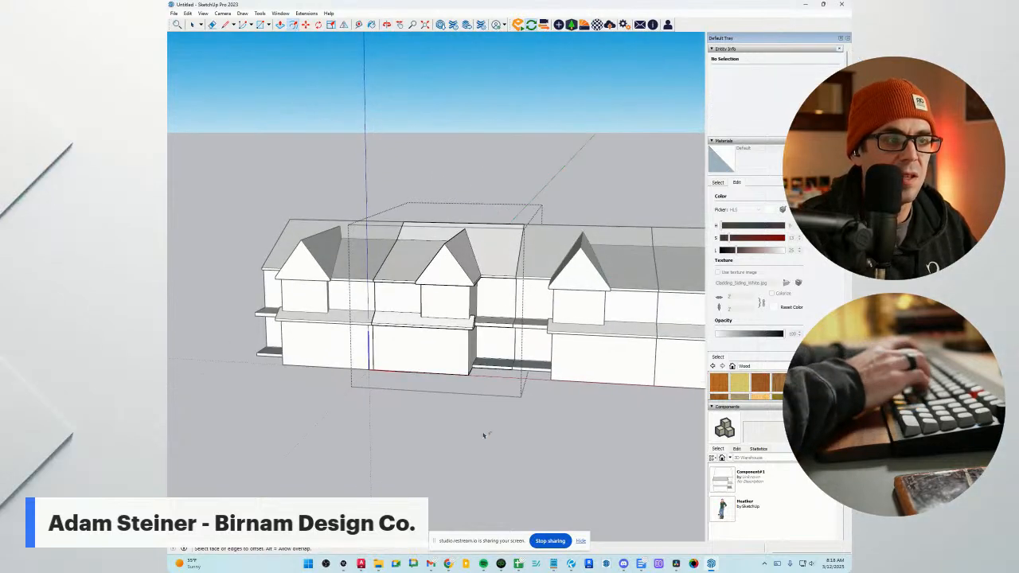
{"action": "left_click", "coordinate": [471, 445]}
{"action": "scroll", "coordinate": [471, 443], "scroll_direction": "up", "scroll_amount": 1}
{"action": "middle_click_drag", "start_coordinate": [485, 377], "coordinate": [480, 396]}
{"action": "scroll", "coordinate": [438, 243], "scroll_direction": "up", "scroll_amount": 3}
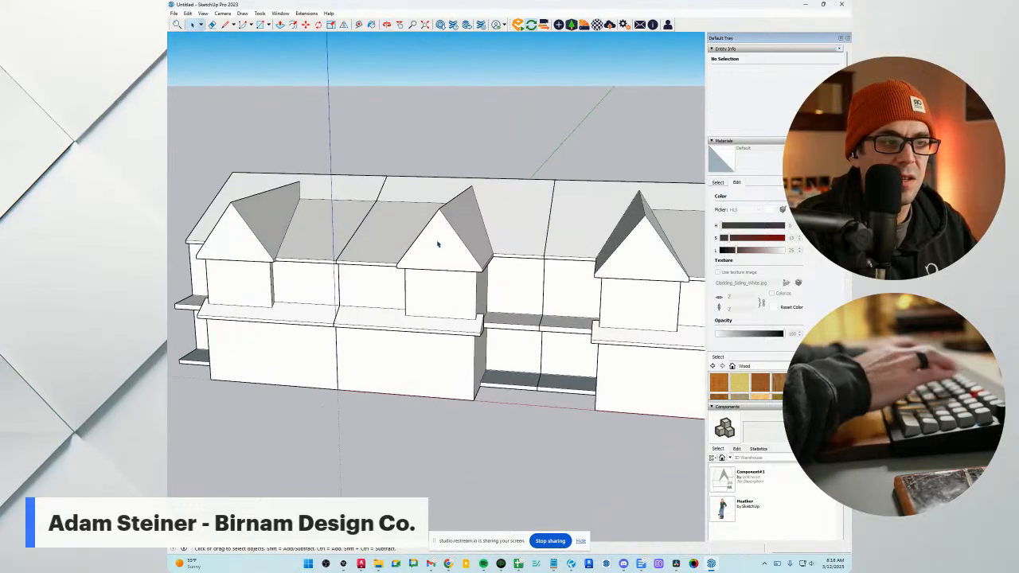
{"action": "scroll", "coordinate": [450, 311], "scroll_direction": "down", "scroll_amount": 3}
{"action": "middle_click_drag", "start_coordinate": [521, 337], "coordinate": [357, 341]}
{"action": "scroll", "coordinate": [391, 257], "scroll_direction": "up", "scroll_amount": 4}
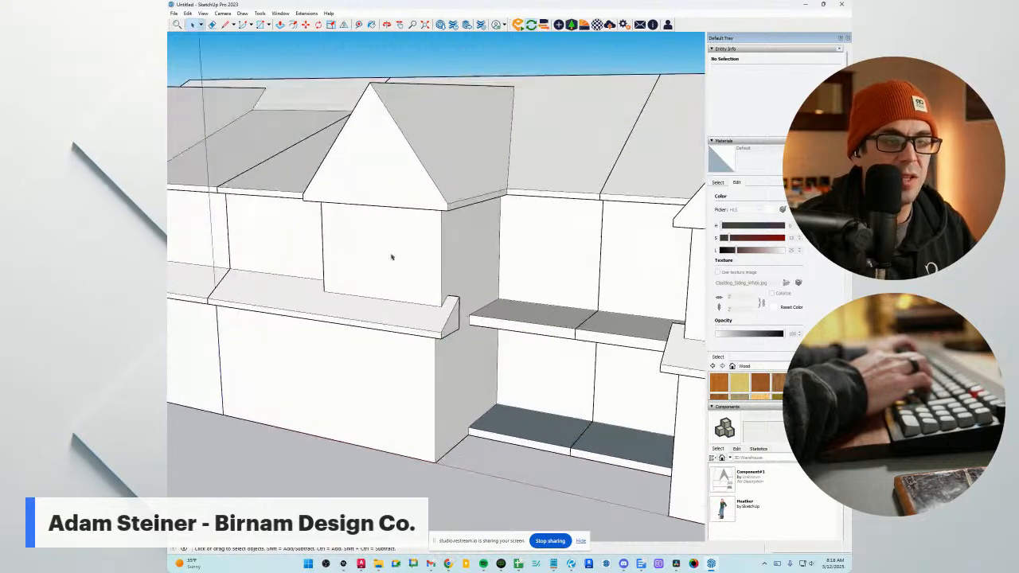
Offset the outline of the skirt roof's triangular end face inward by 6 inches.
{"action": "left_click", "coordinate": [293, 25]}
{"action": "scroll", "coordinate": [444, 330], "scroll_direction": "up", "scroll_amount": 5}
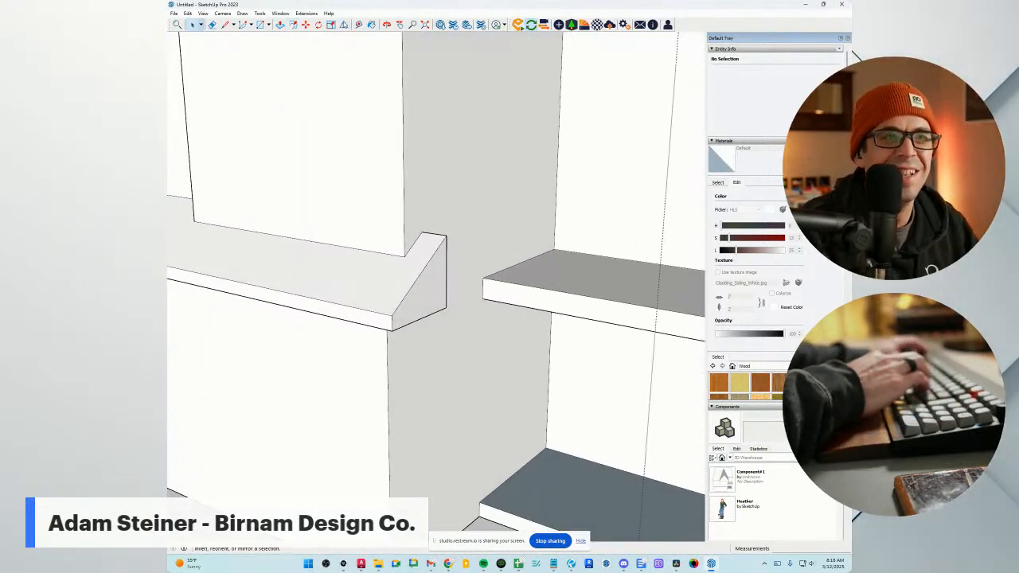
{"action": "left_click", "coordinate": [295, 25]}
{"action": "scroll", "coordinate": [433, 264], "scroll_direction": "up", "scroll_amount": 3}
{"action": "left_click", "coordinate": [424, 312]}
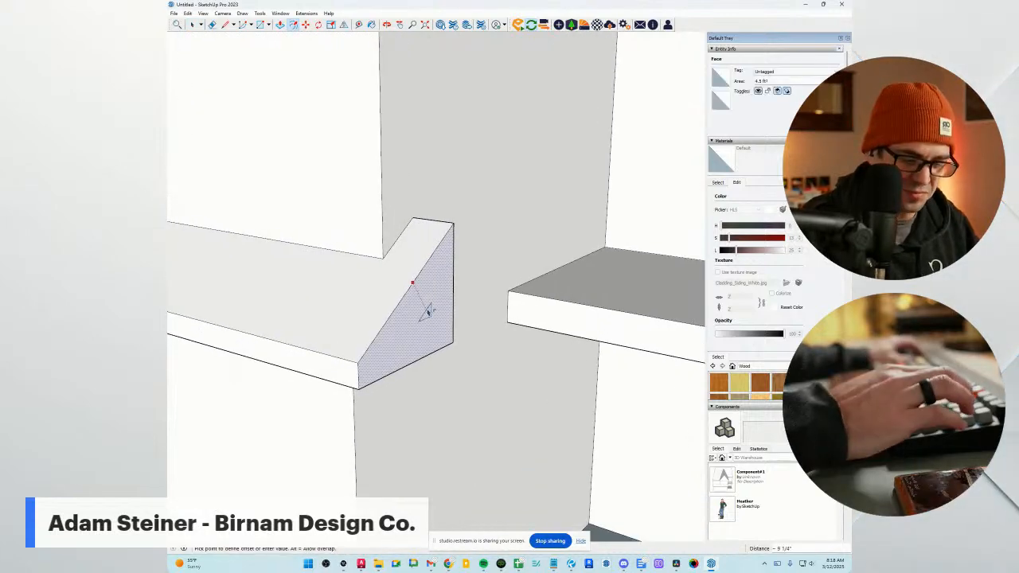
{"action": "type", "text": "6"}
{"action": "key", "text": "Return"}
Extend the offset slope line to both edges of the skirt roof's end face and remove the triangular area beneath it.
{"action": "middle_click_drag", "start_coordinate": [424, 312], "coordinate": [426, 331]}
{"action": "key", "text": "l"}
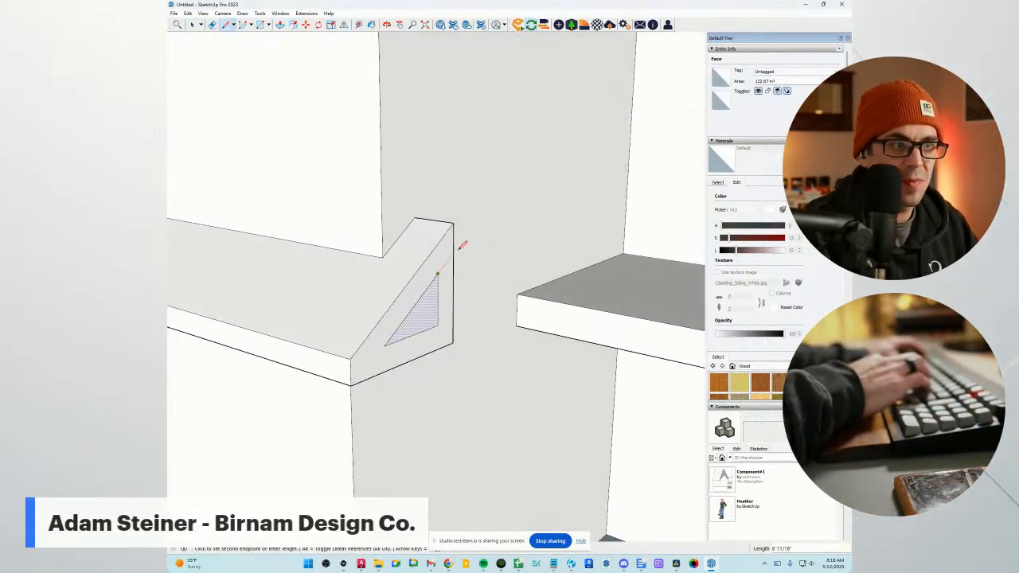
{"action": "scroll", "coordinate": [390, 343], "scroll_direction": "up", "scroll_amount": 1}
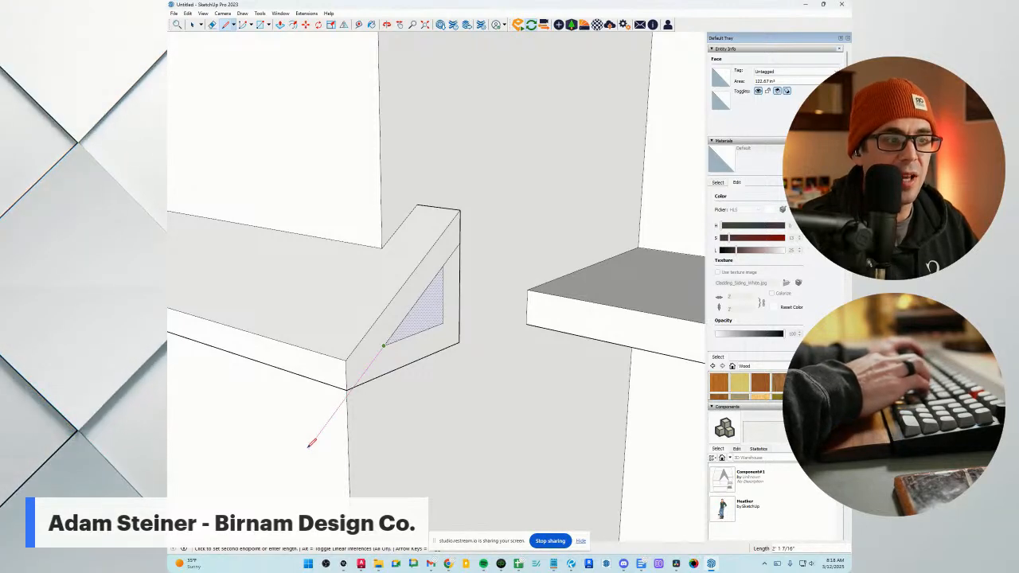
{"action": "mouse_move", "coordinate": [416, 297]}
{"action": "middle_mouse_down"}
{"action": "mouse_move", "coordinate": [409, 370]}
{"action": "mouse_move", "coordinate": [416, 332]}
{"action": "mouse_move", "coordinate": [393, 315]}
{"action": "mouse_move", "coordinate": [407, 291]}
{"action": "mouse_move", "coordinate": [374, 339]}
{"action": "mouse_move", "coordinate": [470, 284]}
{"action": "mouse_move", "coordinate": [393, 331]}
{"action": "middle_mouse_up"}
{"action": "left_click", "coordinate": [409, 290]}
{"action": "scroll", "coordinate": [374, 339], "scroll_direction": "down", "scroll_amount": 3}
{"action": "scroll", "coordinate": [392, 331], "scroll_direction": "down", "scroll_amount": 5}
{"action": "middle_click_drag", "start_coordinate": [368, 298], "coordinate": [490, 234]}
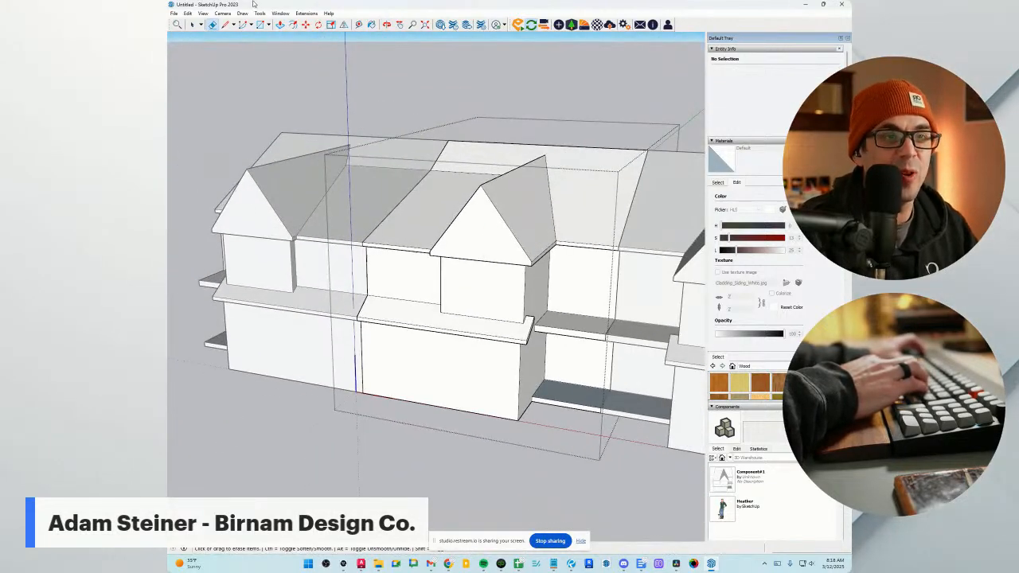
Offset the gable's triangular front face inward to outline a narrow fascia band.
{"action": "left_click", "coordinate": [293, 24]}
{"action": "scroll", "coordinate": [496, 238], "scroll_direction": "up", "scroll_amount": 5}
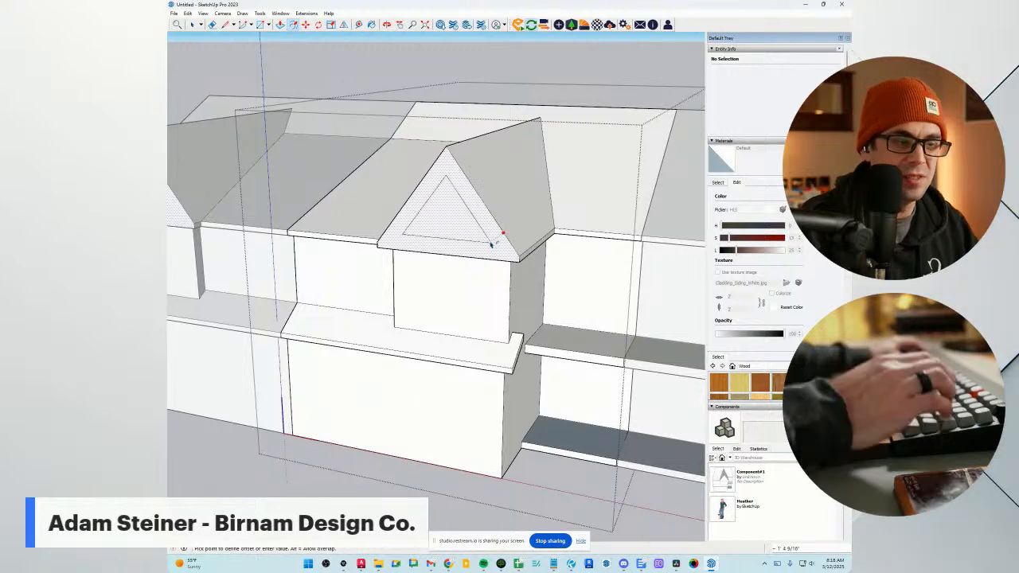
{"action": "scroll", "coordinate": [540, 251], "scroll_direction": "up", "scroll_amount": 3}
Draw a vertical line from the wall corner up to the gable's offset slope line and erase the offset corner beyond it.
{"action": "key", "text": "l"}
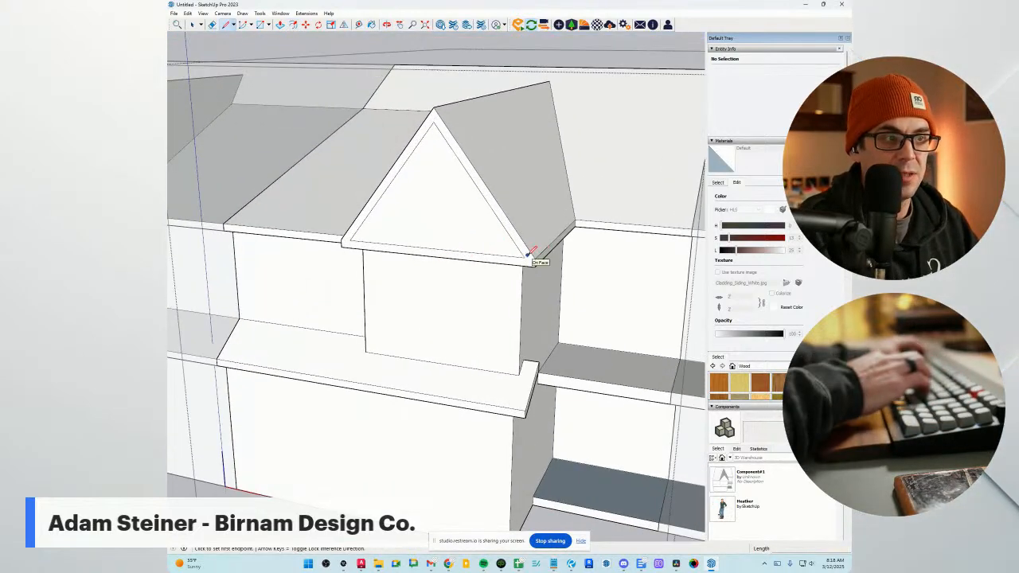
{"action": "scroll", "coordinate": [529, 262], "scroll_direction": "up", "scroll_amount": 2}
{"action": "key", "text": "Escape"}
{"action": "scroll", "coordinate": [525, 271], "scroll_direction": "up", "scroll_amount": 2}
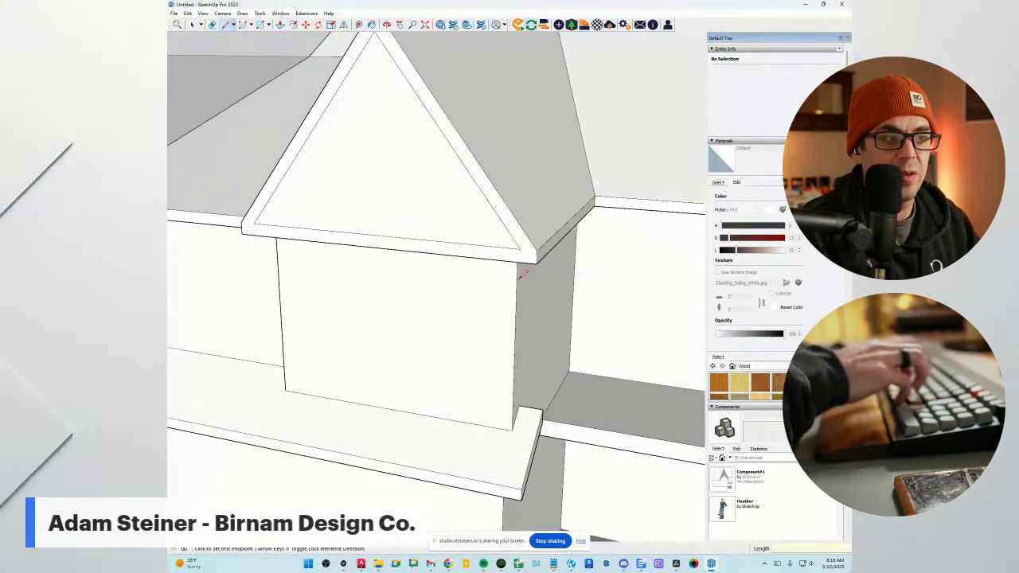
{"action": "middle_click_drag", "start_coordinate": [523, 272], "coordinate": [513, 111]}
{"action": "scroll", "coordinate": [511, 239], "scroll_direction": "up", "scroll_amount": 1}
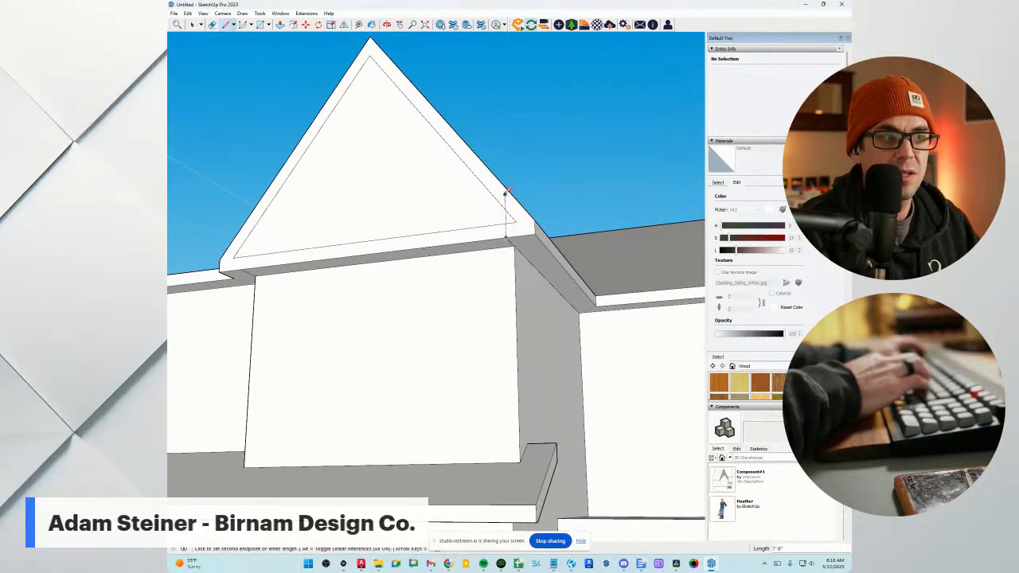
{"action": "middle_click_drag", "start_coordinate": [512, 212], "coordinate": [495, 238]}
{"action": "key", "text": "e"}
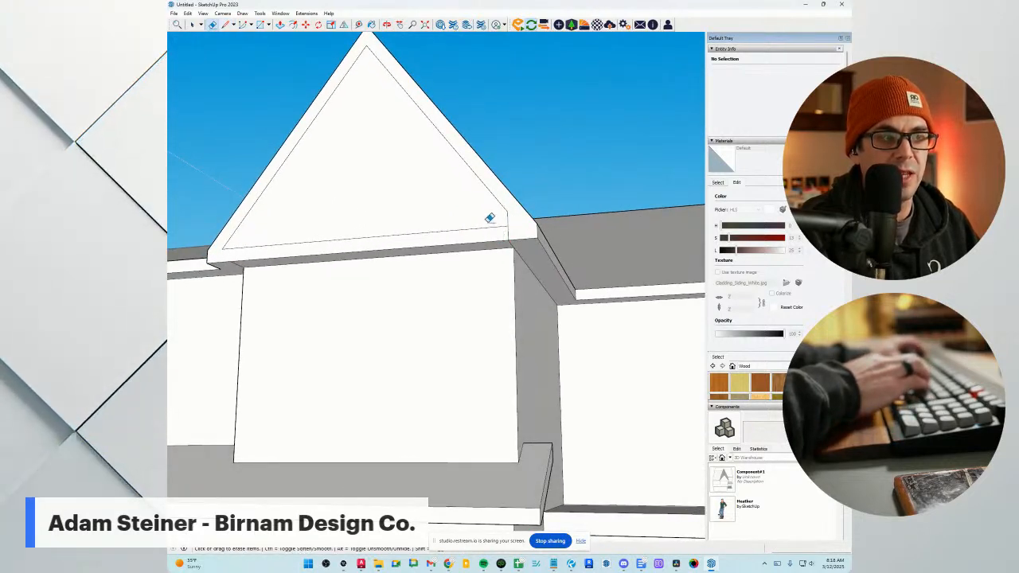
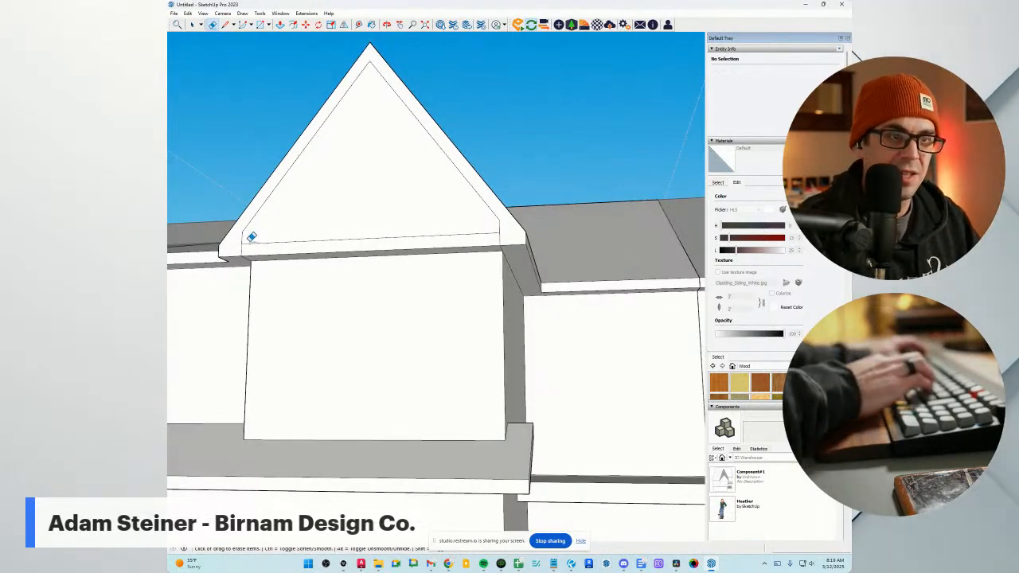
Trim the opposite offset corner and recess the inner gable face flush with the wall below, merging both into one face.
{"action": "left_click", "coordinate": [251, 237]}
{"action": "scroll", "coordinate": [263, 225], "scroll_direction": "up", "scroll_amount": 2}
{"action": "left_click", "coordinate": [265, 220]}
{"action": "middle_click_drag", "start_coordinate": [265, 221], "coordinate": [584, 464]}
{"action": "key", "text": "ctrl+z"}
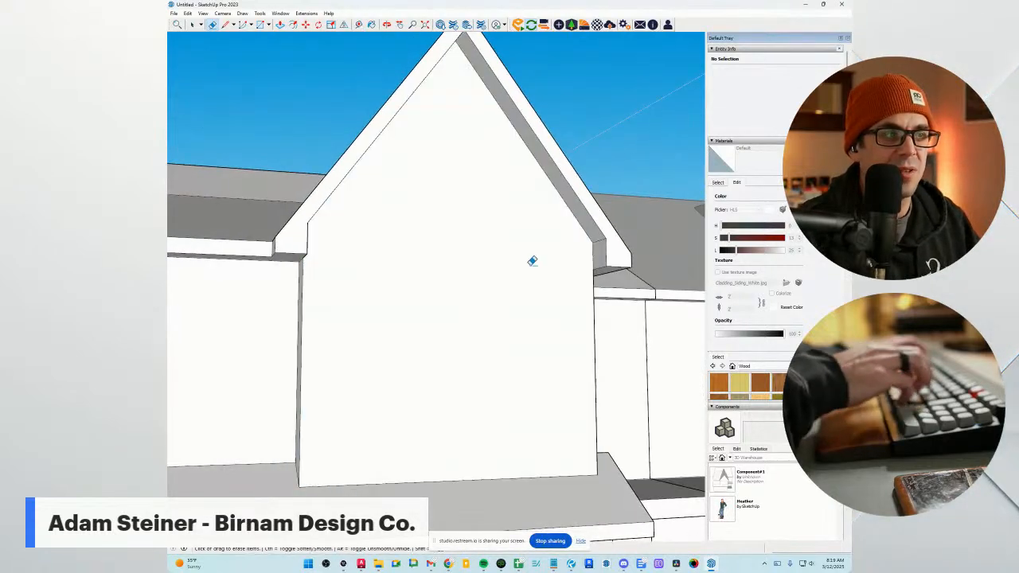
Open the Sketchup Files collection of saved components.
{"action": "mouse_move", "coordinate": [532, 262]}
{"action": "middle_mouse_down"}
{"action": "mouse_move", "coordinate": [305, 240]}
{"action": "mouse_move", "coordinate": [340, 226]}
{"action": "middle_mouse_up"}
{"action": "scroll", "coordinate": [338, 236], "scroll_direction": "down", "scroll_amount": 10}
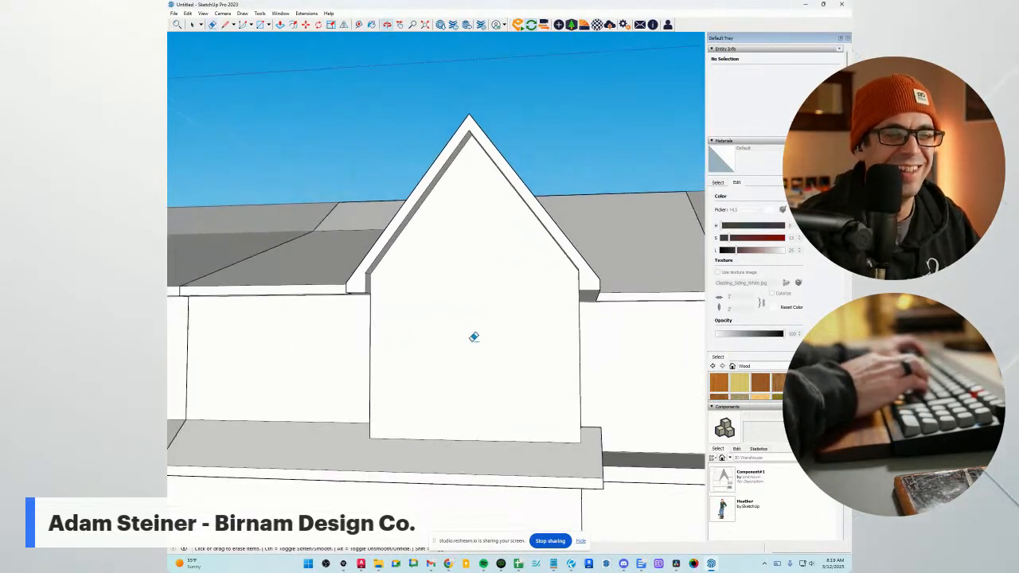
{"action": "scroll", "coordinate": [472, 389], "scroll_direction": "down", "scroll_amount": 4}
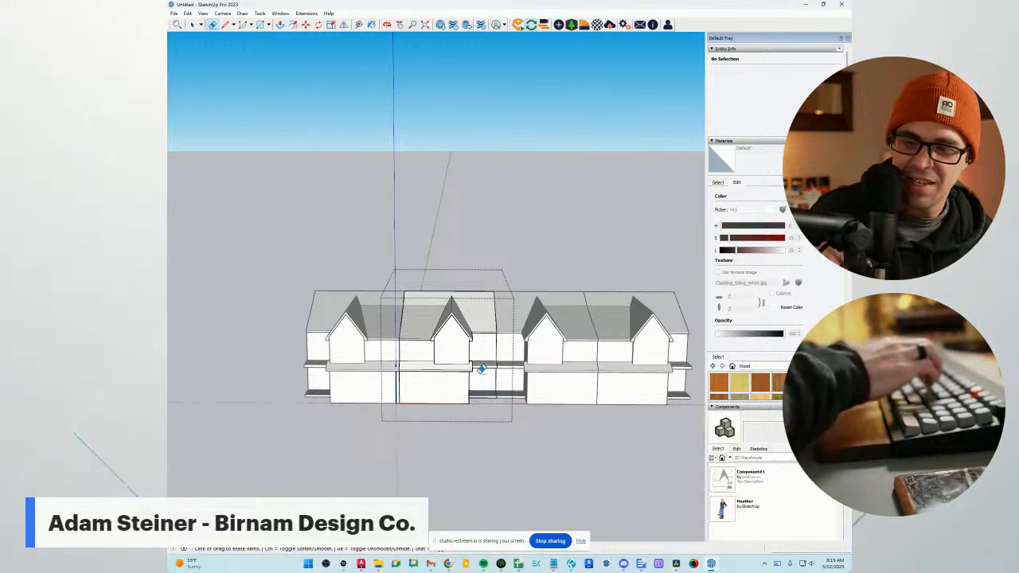
{"action": "scroll", "coordinate": [769, 370], "scroll_direction": "down", "scroll_amount": 3}
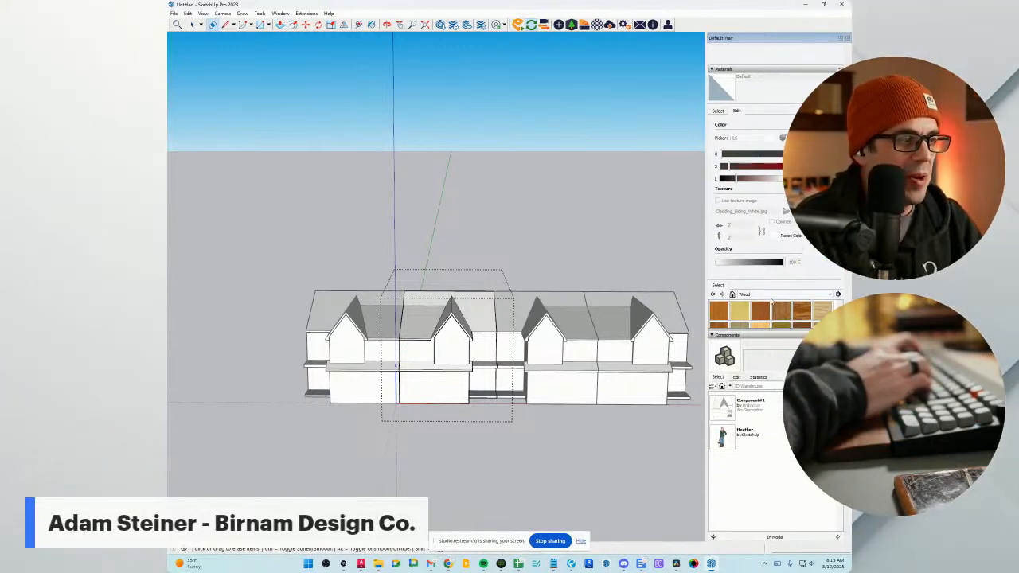
{"action": "left_click", "coordinate": [728, 365]}
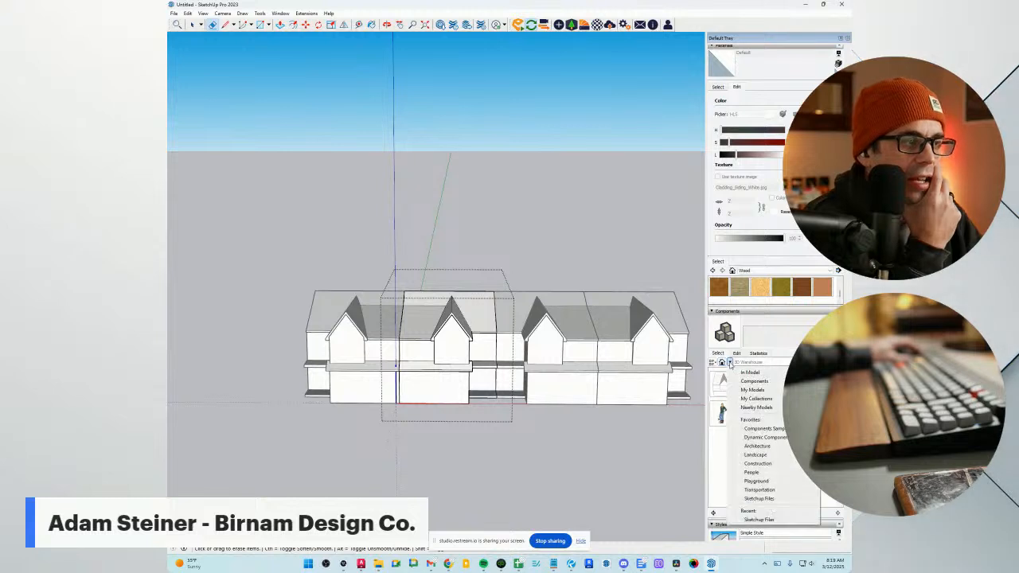
{"action": "left_click", "coordinate": [760, 499]}
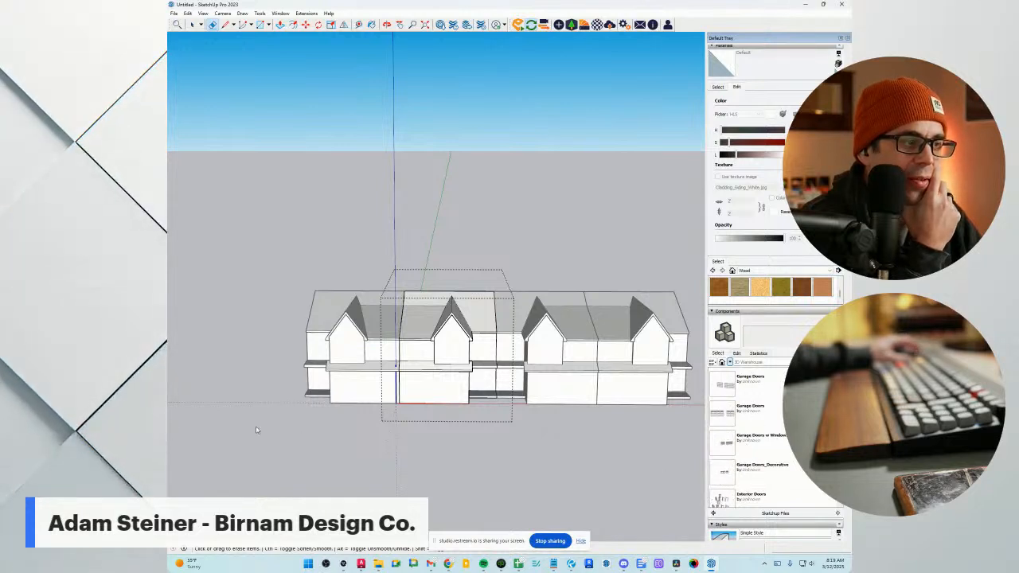
Insert the Garage Doors_Decorative component and move it onto the ground in front of the townhouse.
{"action": "left_click", "coordinate": [760, 468]}
{"action": "left_click", "coordinate": [387, 467]}
{"action": "middle_click_drag", "start_coordinate": [445, 422], "coordinate": [393, 491]}
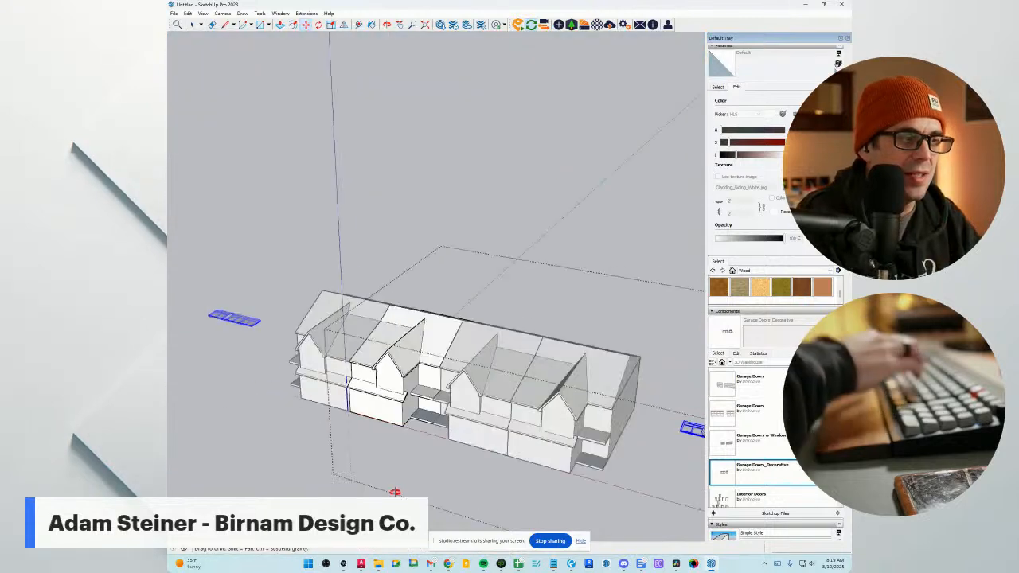
{"action": "scroll", "coordinate": [414, 446], "scroll_direction": "down", "scroll_amount": 4}
{"action": "scroll", "coordinate": [600, 432], "scroll_direction": "up", "scroll_amount": 2}
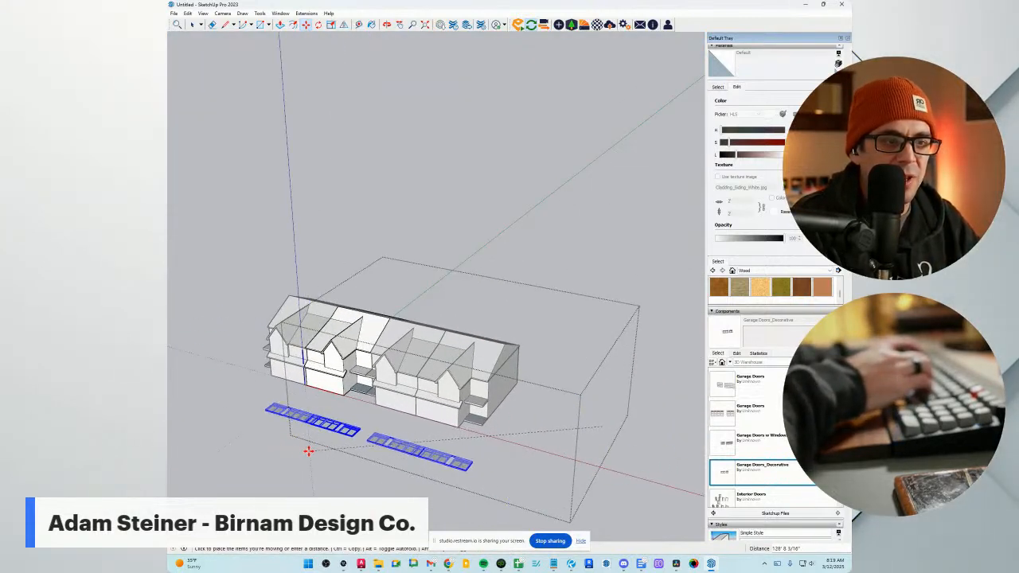
{"action": "left_click", "coordinate": [312, 454]}
Open the inserted garage door set and delete the narrow single door, keeping the wide double door.
{"action": "scroll", "coordinate": [320, 430], "scroll_direction": "up", "scroll_amount": 4}
{"action": "middle_click_drag", "start_coordinate": [333, 430], "coordinate": [445, 462]}
{"action": "key", "text": "space"}
{"action": "scroll", "coordinate": [406, 460], "scroll_direction": "up", "scroll_amount": 4}
{"action": "double_click", "coordinate": [438, 451]}
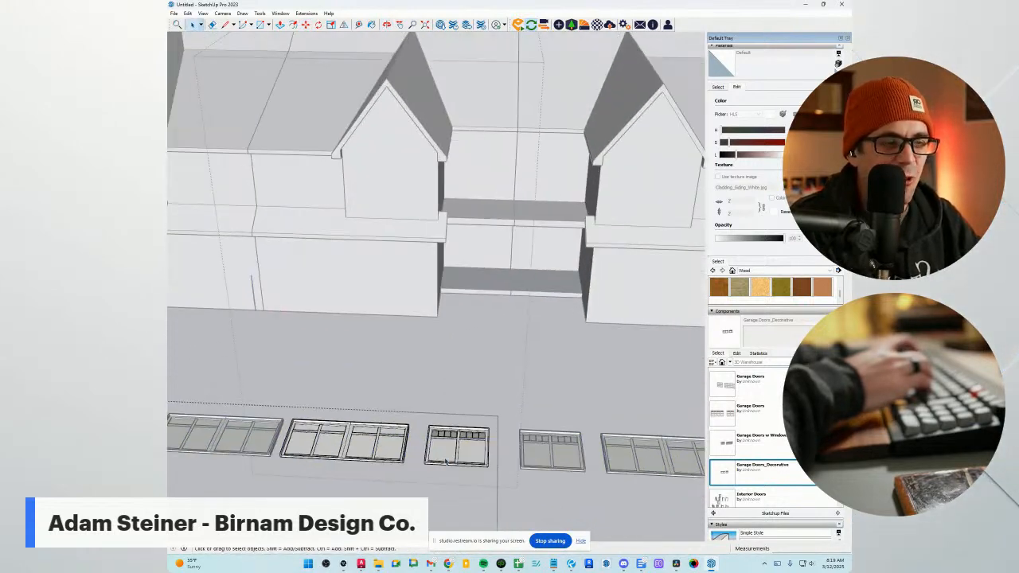
{"action": "left_click_drag", "start_coordinate": [567, 376], "coordinate": [568, 375]}
{"action": "scroll", "coordinate": [434, 454], "scroll_direction": "up", "scroll_amount": 2}
{"action": "middle_click_drag", "start_coordinate": [390, 479], "coordinate": [435, 504]}
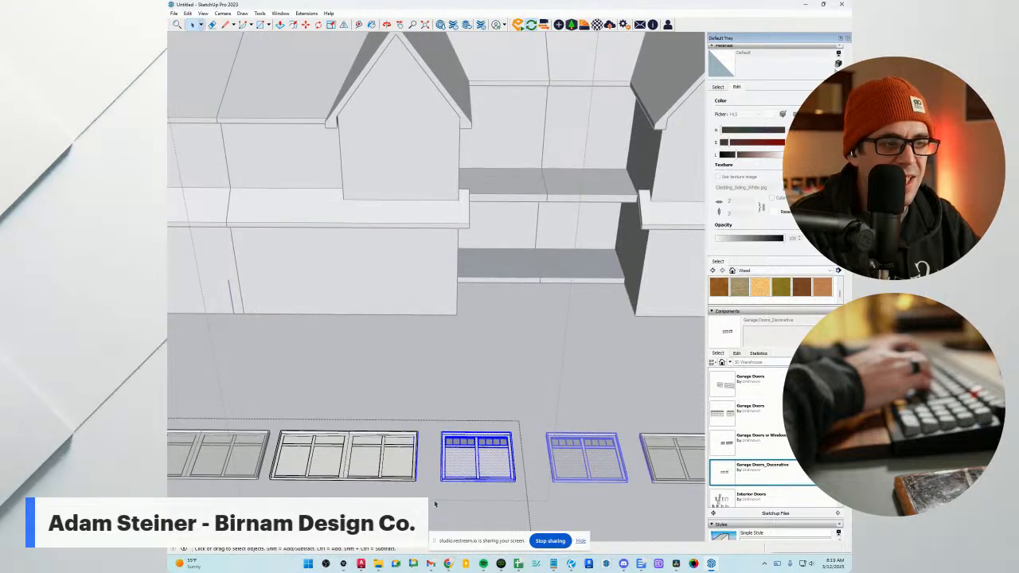
{"action": "key", "text": "Delete"}
Rotate the wide garage door 90 degrees so that it stands upright.
{"action": "middle_click_drag", "start_coordinate": [527, 421], "coordinate": [557, 453]}
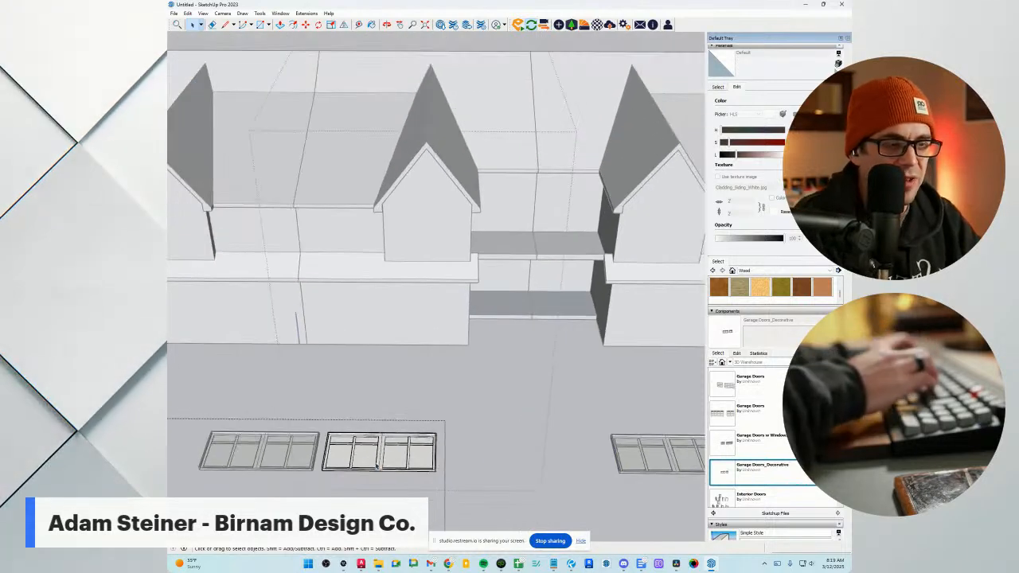
{"action": "left_click", "coordinate": [557, 453]}
{"action": "scroll", "coordinate": [460, 454], "scroll_direction": "up", "scroll_amount": 2}
{"action": "middle_click_drag", "start_coordinate": [460, 454], "coordinate": [341, 426]}
{"action": "left_click", "coordinate": [339, 425]}
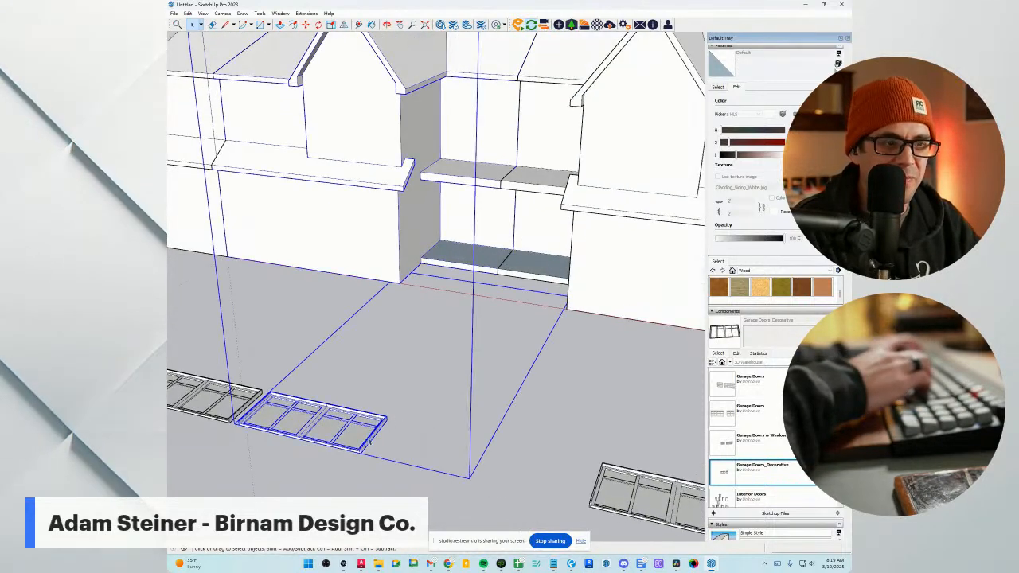
{"action": "double_click", "coordinate": [367, 442]}
{"action": "scroll", "coordinate": [367, 441], "scroll_direction": "up", "scroll_amount": 2}
{"action": "key", "text": "m"}
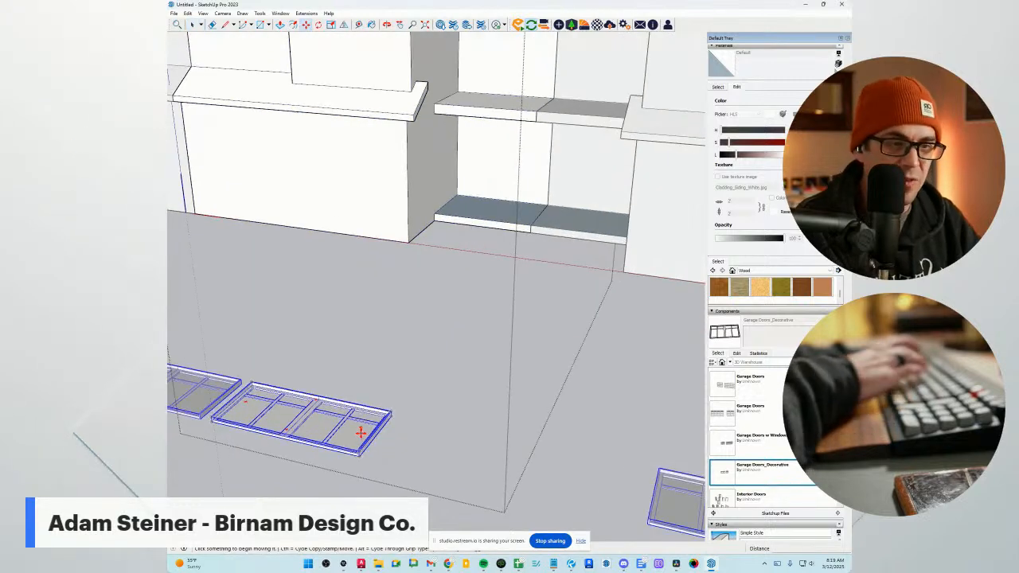
{"action": "key", "text": "space"}
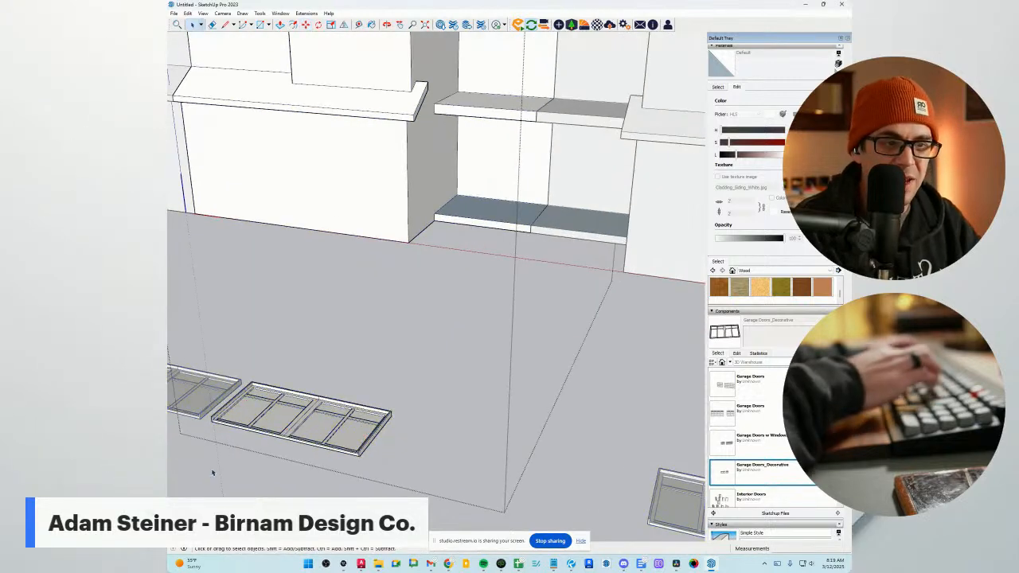
{"action": "key", "text": "m"}
{"action": "scroll", "coordinate": [370, 445], "scroll_direction": "up", "scroll_amount": 2}
{"action": "left_click", "coordinate": [378, 447]}
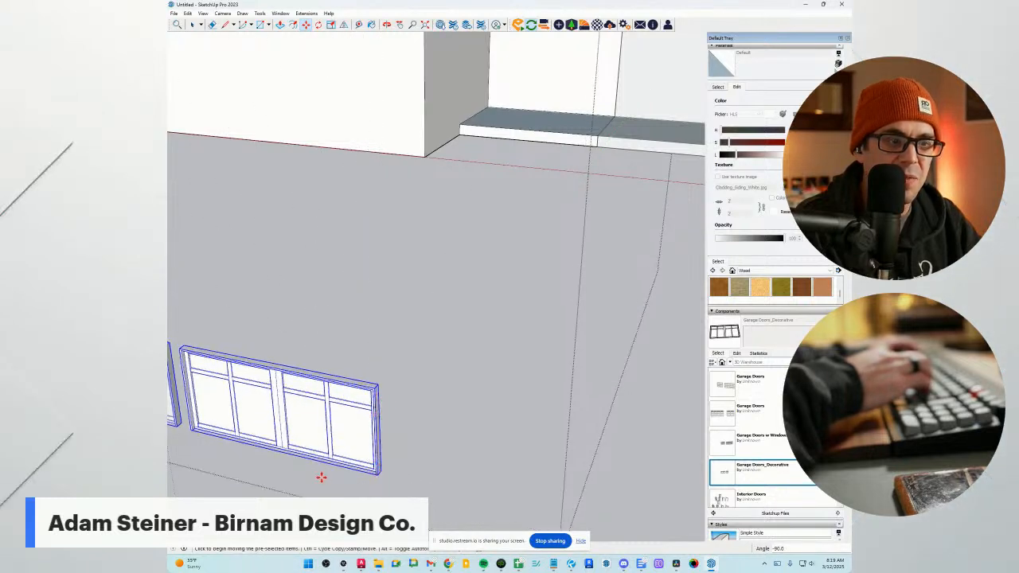
Try to move the upright garage door by its bottom midpoint toward the building, and undo the move.
{"action": "scroll", "coordinate": [299, 464], "scroll_direction": "up", "scroll_amount": 1}
{"action": "scroll", "coordinate": [280, 448], "scroll_direction": "up", "scroll_amount": 3}
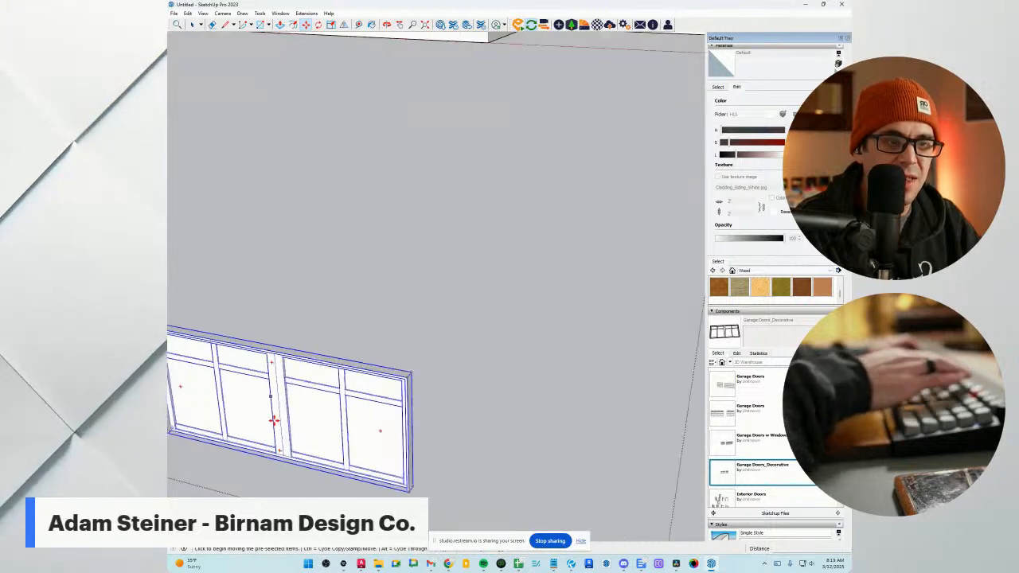
{"action": "scroll", "coordinate": [285, 462], "scroll_direction": "up", "scroll_amount": 2}
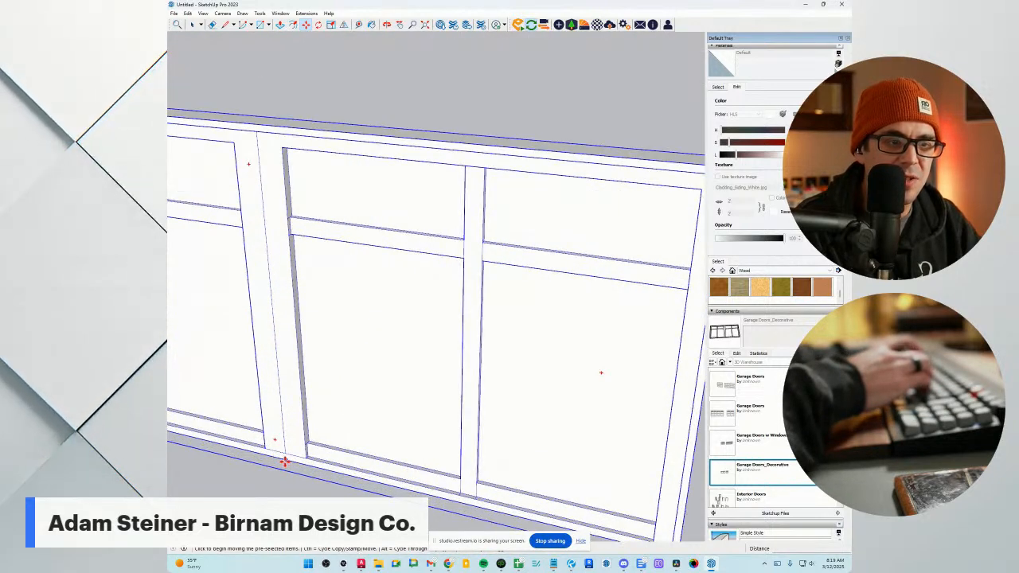
{"action": "scroll", "coordinate": [285, 461], "scroll_direction": "down", "scroll_amount": 10}
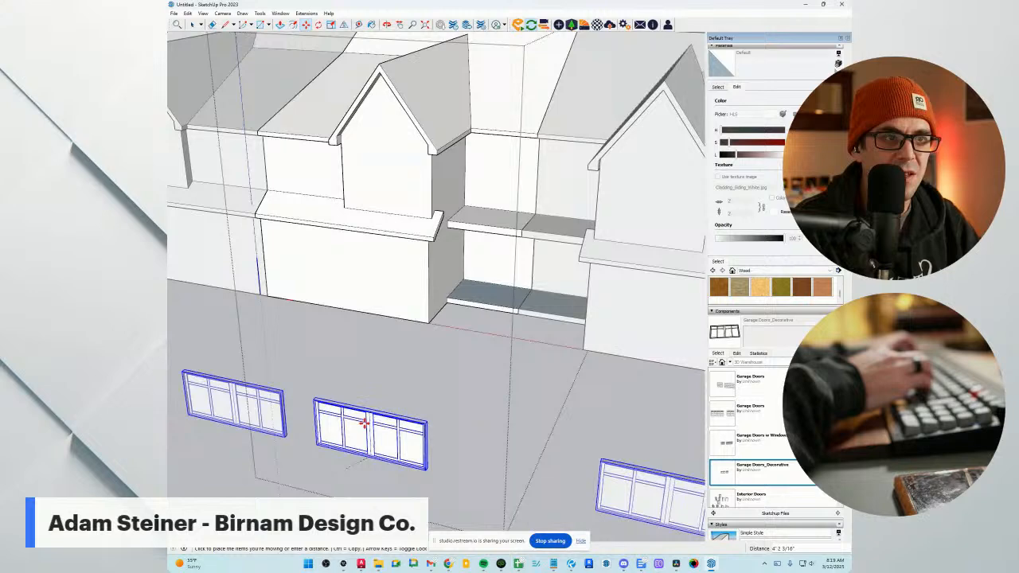
{"action": "left_click", "coordinate": [341, 301]}
{"action": "middle_click_drag", "start_coordinate": [348, 333], "coordinate": [323, 252]}
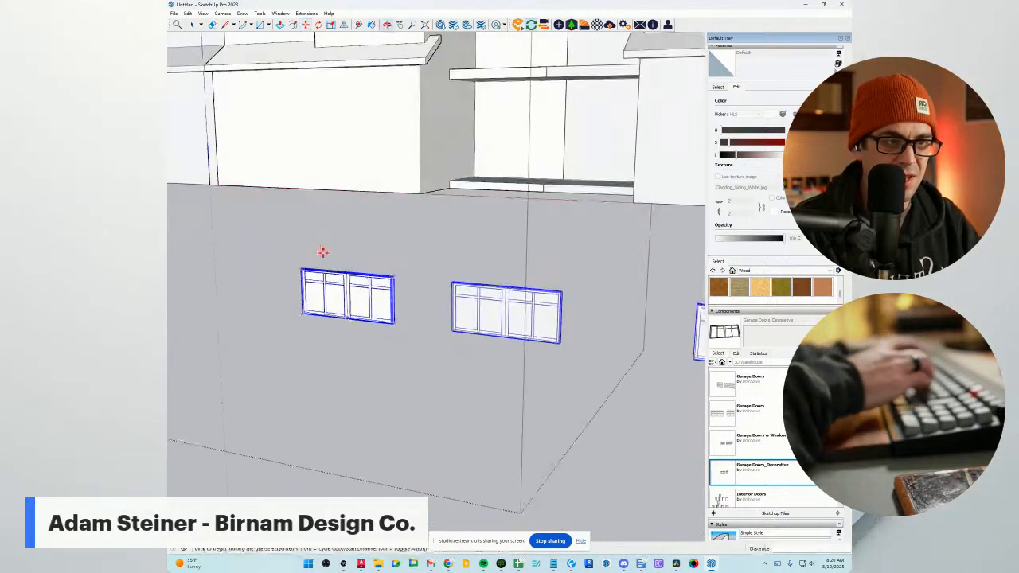
{"action": "scroll", "coordinate": [457, 343], "scroll_direction": "down", "scroll_amount": 1}
{"action": "key", "text": "ctrl+z"}
Move the garage door by its bottom midpoint to the midpoint of the ground-floor front wall's base edge.
{"action": "scroll", "coordinate": [314, 445], "scroll_direction": "down", "scroll_amount": 1}
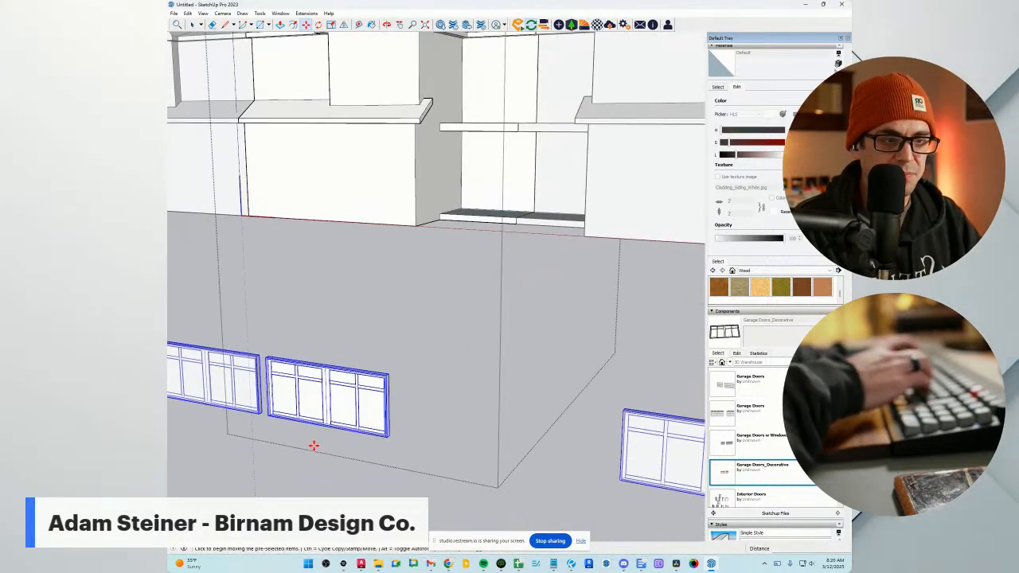
{"action": "scroll", "coordinate": [315, 443], "scroll_direction": "up", "scroll_amount": 2}
{"action": "scroll", "coordinate": [326, 424], "scroll_direction": "up", "scroll_amount": 6}
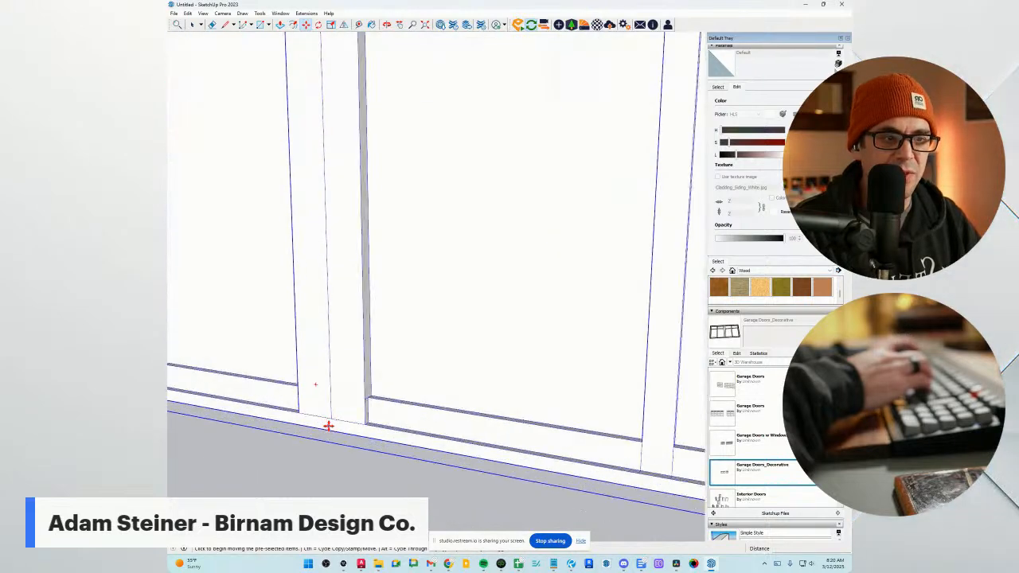
{"action": "scroll", "coordinate": [329, 431], "scroll_direction": "down", "scroll_amount": 10}
{"action": "left_click", "coordinate": [356, 447]}
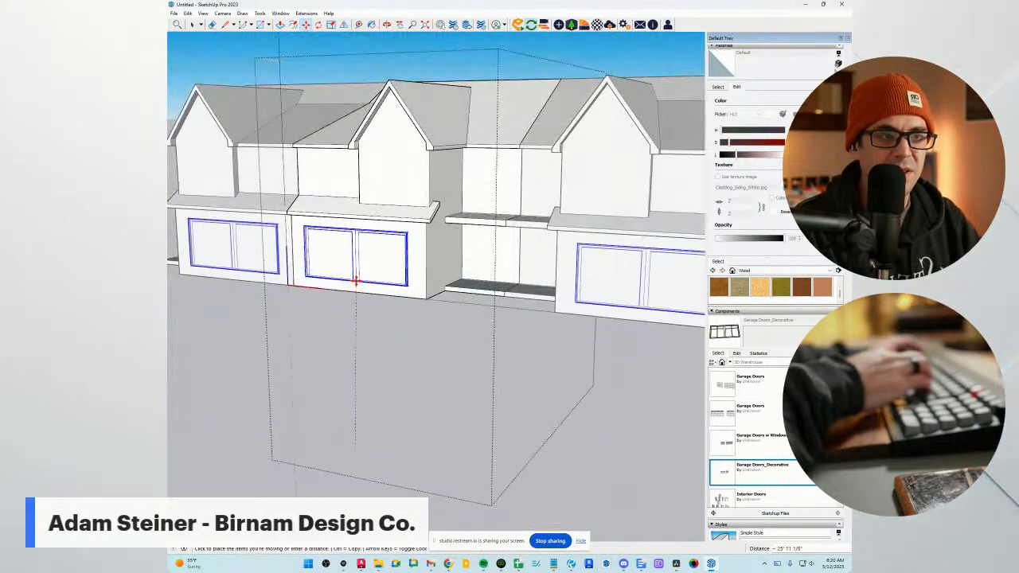
{"action": "left_click", "coordinate": [356, 292]}
Draw a rectangle on the ground-floor front wall that matches the garage door's outer frame from corner to corner.
{"action": "middle_click_drag", "start_coordinate": [357, 292], "coordinate": [541, 325]}
{"action": "scroll", "coordinate": [334, 300], "scroll_direction": "up", "scroll_amount": 4}
{"action": "scroll", "coordinate": [477, 259], "scroll_direction": "up", "scroll_amount": 5}
{"action": "key", "text": "r"}
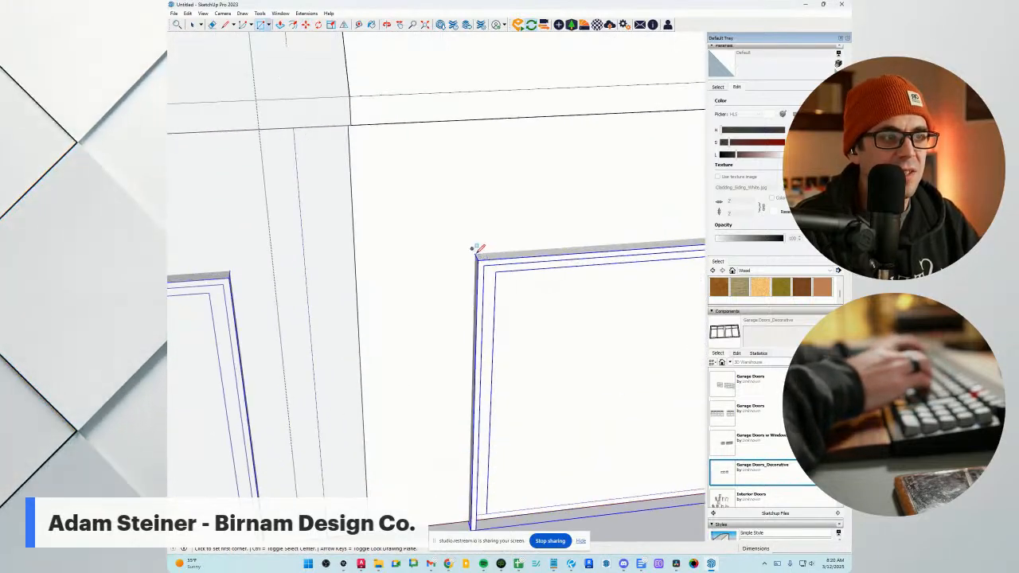
{"action": "left_click", "coordinate": [477, 251]}
{"action": "scroll", "coordinate": [434, 319], "scroll_direction": "down", "scroll_amount": 8}
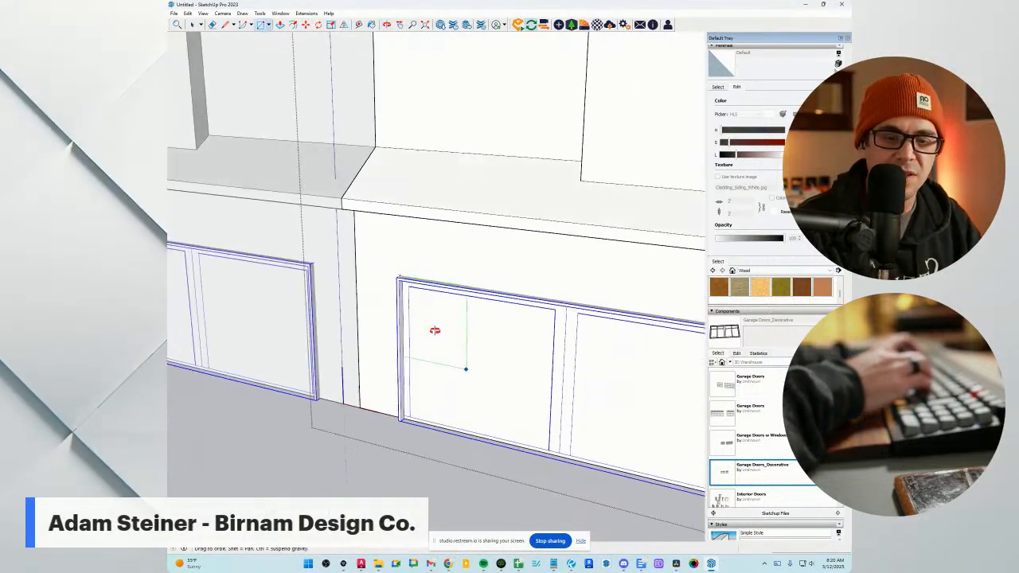
{"action": "scroll", "coordinate": [604, 402], "scroll_direction": "up", "scroll_amount": 4}
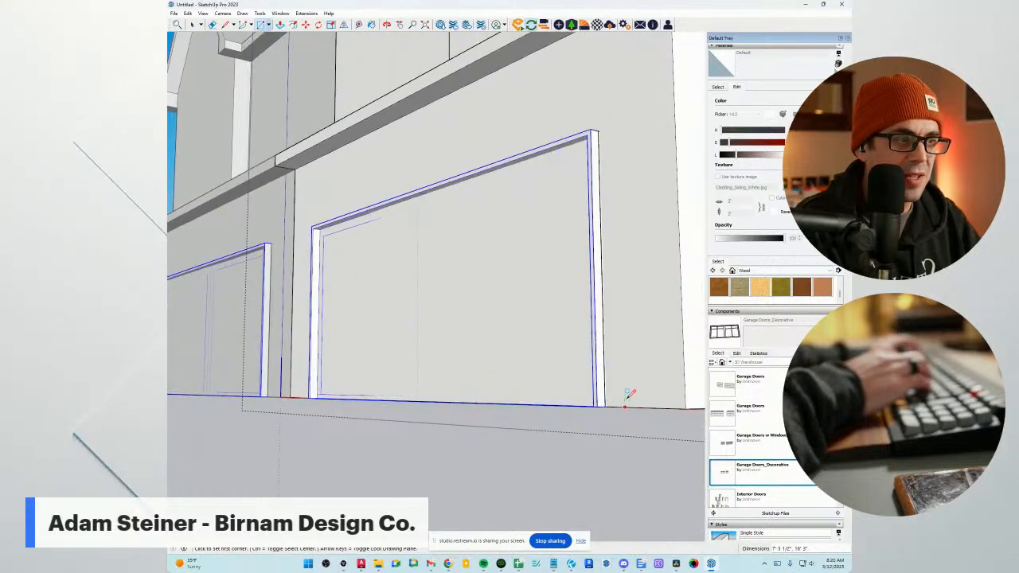
{"action": "scroll", "coordinate": [627, 394], "scroll_direction": "up", "scroll_amount": 3}
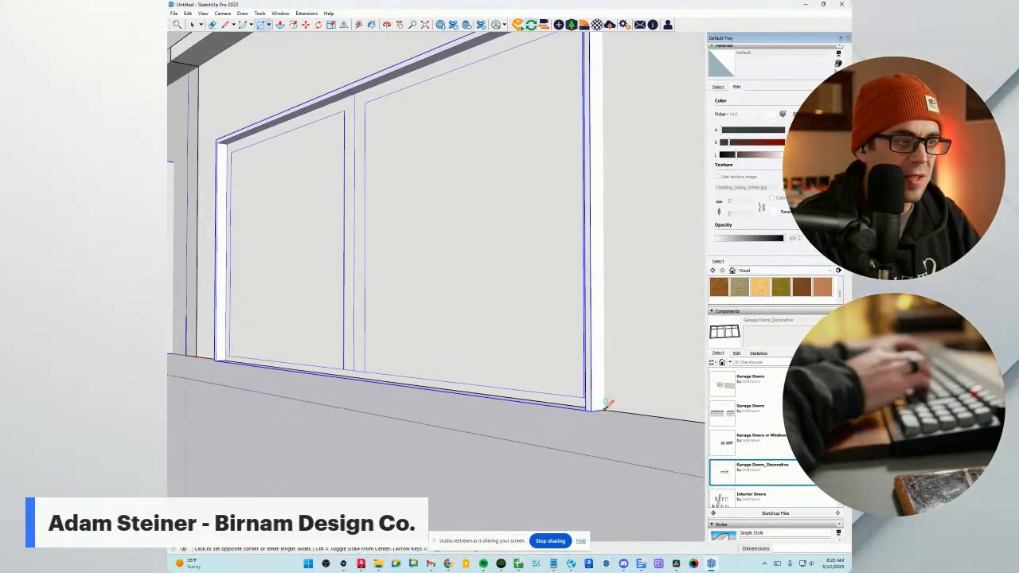
{"action": "middle_click_drag", "start_coordinate": [605, 409], "coordinate": [578, 393]}
{"action": "scroll", "coordinate": [643, 487], "scroll_direction": "up", "scroll_amount": 3}
{"action": "left_click", "coordinate": [645, 488]}
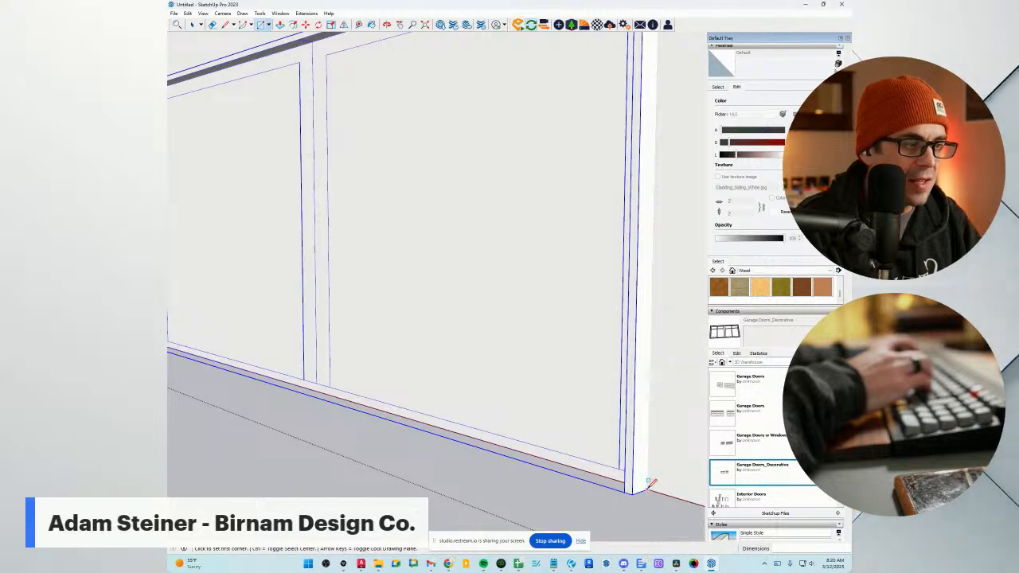
{"action": "left_click", "coordinate": [648, 483]}
{"action": "scroll", "coordinate": [485, 400], "scroll_direction": "down", "scroll_amount": 8}
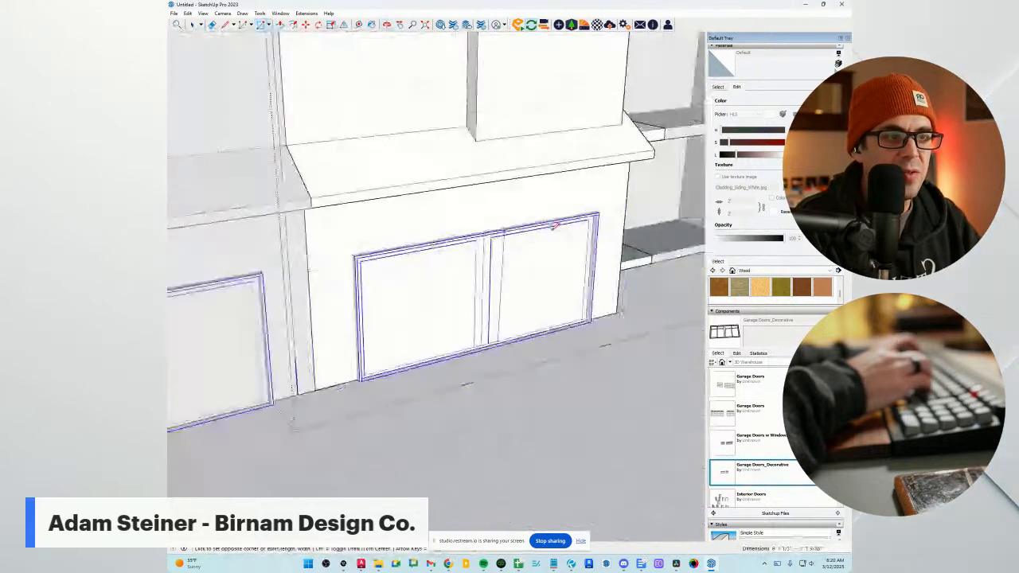
{"action": "scroll", "coordinate": [410, 259], "scroll_direction": "up", "scroll_amount": 6}
{"action": "scroll", "coordinate": [529, 362], "scroll_direction": "down", "scroll_amount": 3}
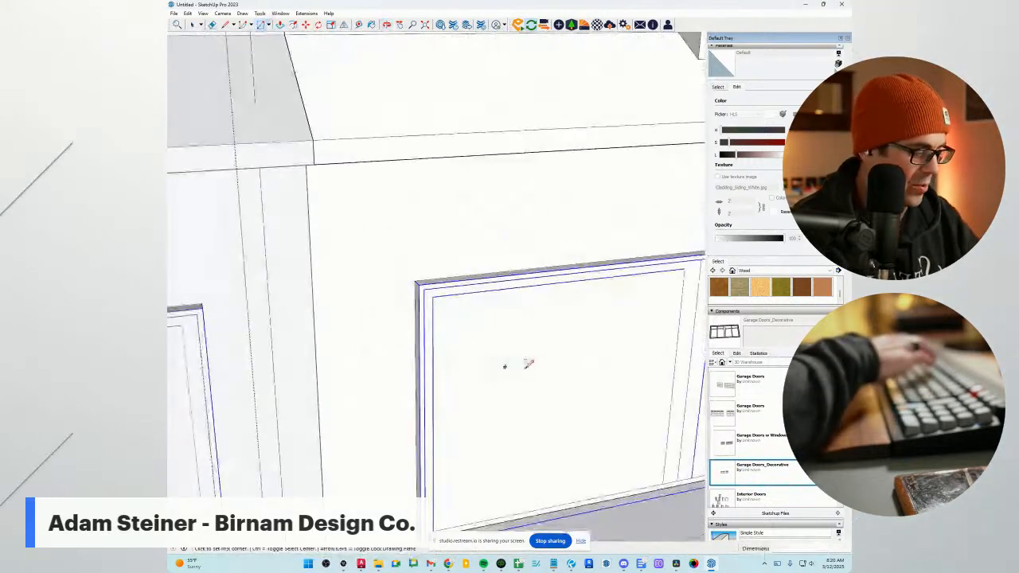
Push the wall face behind the garage door 6" inward to recess the opening.
{"action": "key", "text": "p"}
{"action": "left_click", "coordinate": [549, 373]}
{"action": "scroll", "coordinate": [545, 370], "scroll_direction": "down", "scroll_amount": 10}
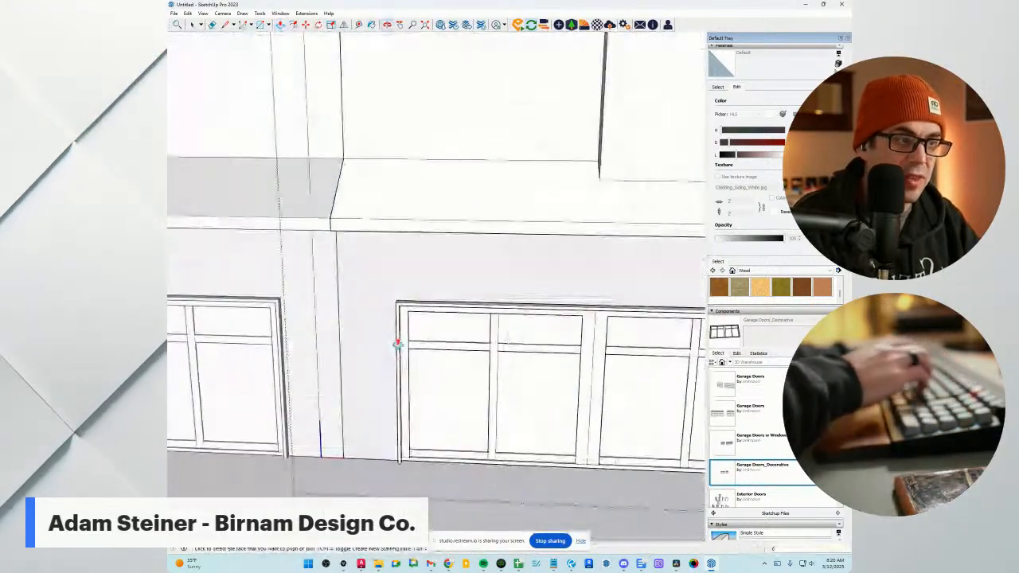
{"action": "middle_click_drag", "start_coordinate": [460, 270], "coordinate": [477, 299]}
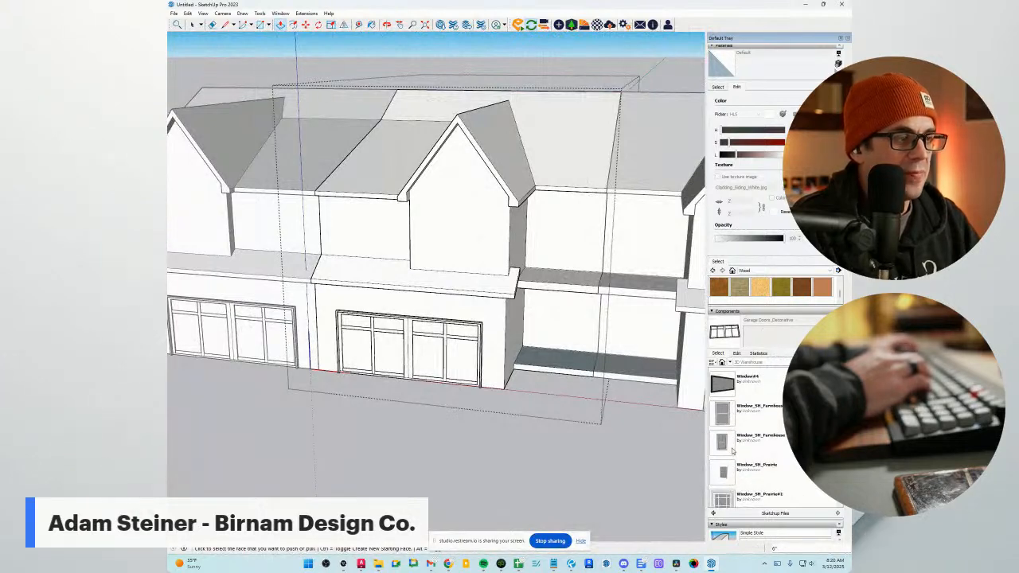
Insert a Window_SH_Farmhouse component and move it by its upper corner to the peak of the front gable.
{"action": "middle_click_drag", "start_coordinate": [428, 424], "coordinate": [517, 276]}
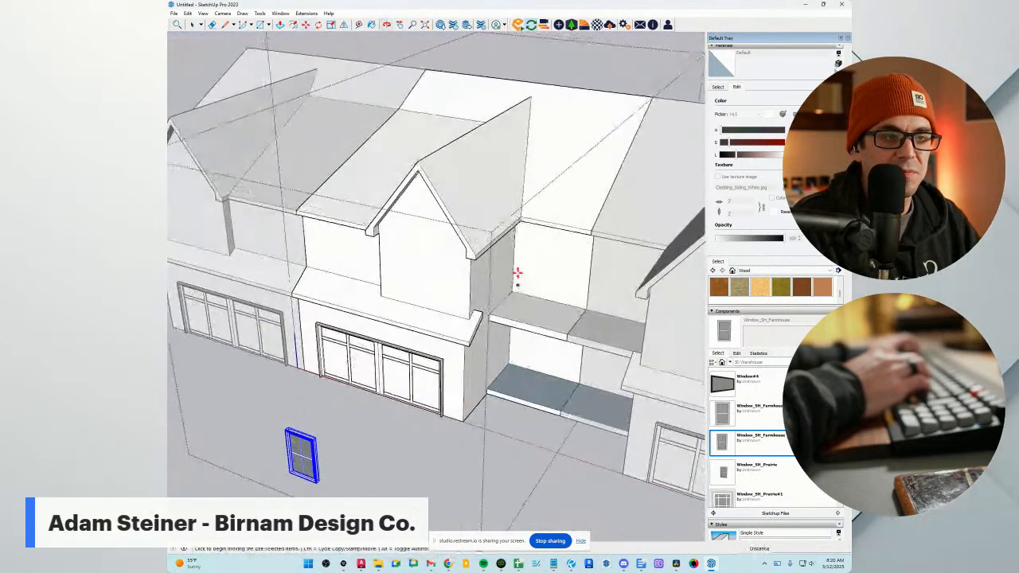
{"action": "scroll", "coordinate": [517, 275], "scroll_direction": "down", "scroll_amount": 3}
{"action": "scroll", "coordinate": [385, 384], "scroll_direction": "up", "scroll_amount": 4}
{"action": "scroll", "coordinate": [385, 384], "scroll_direction": "up", "scroll_amount": 4}
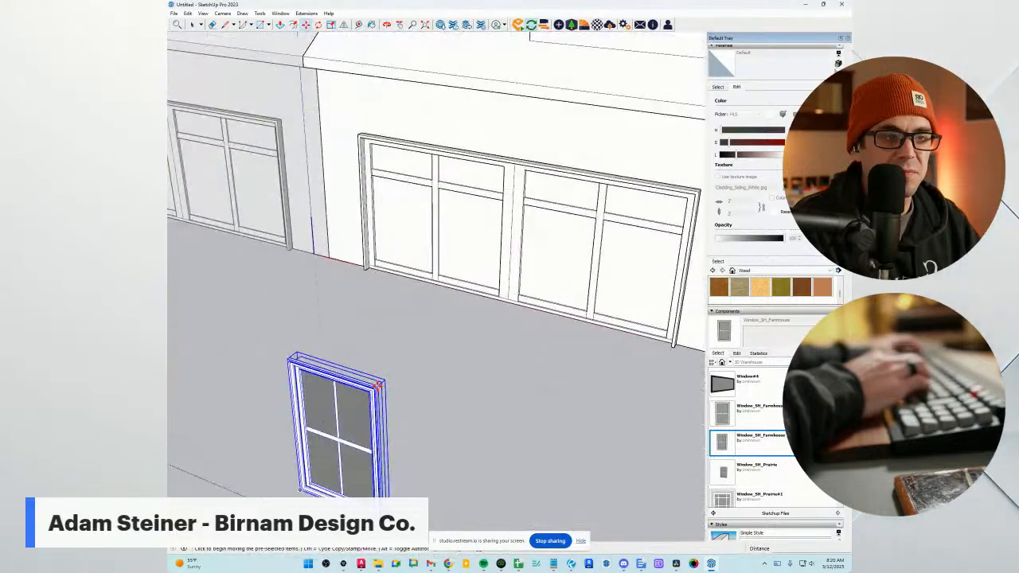
{"action": "scroll", "coordinate": [378, 386], "scroll_direction": "up", "scroll_amount": 2}
{"action": "scroll", "coordinate": [380, 384], "scroll_direction": "up", "scroll_amount": 2}
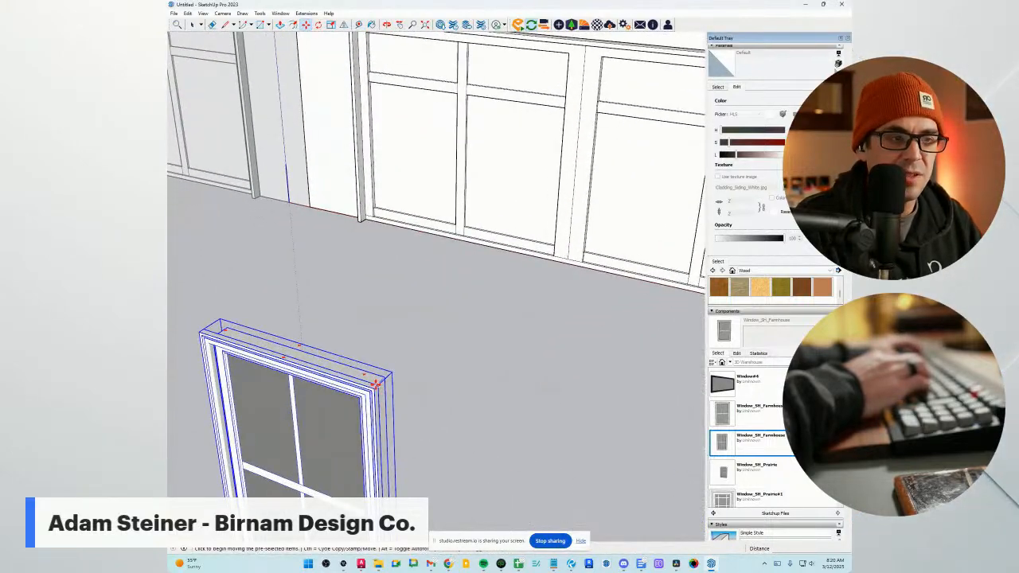
{"action": "left_click", "coordinate": [376, 386]}
{"action": "scroll", "coordinate": [367, 406], "scroll_direction": "down", "scroll_amount": 8}
{"action": "scroll", "coordinate": [365, 414], "scroll_direction": "down", "scroll_amount": 2}
{"action": "scroll", "coordinate": [426, 259], "scroll_direction": "up", "scroll_amount": 3}
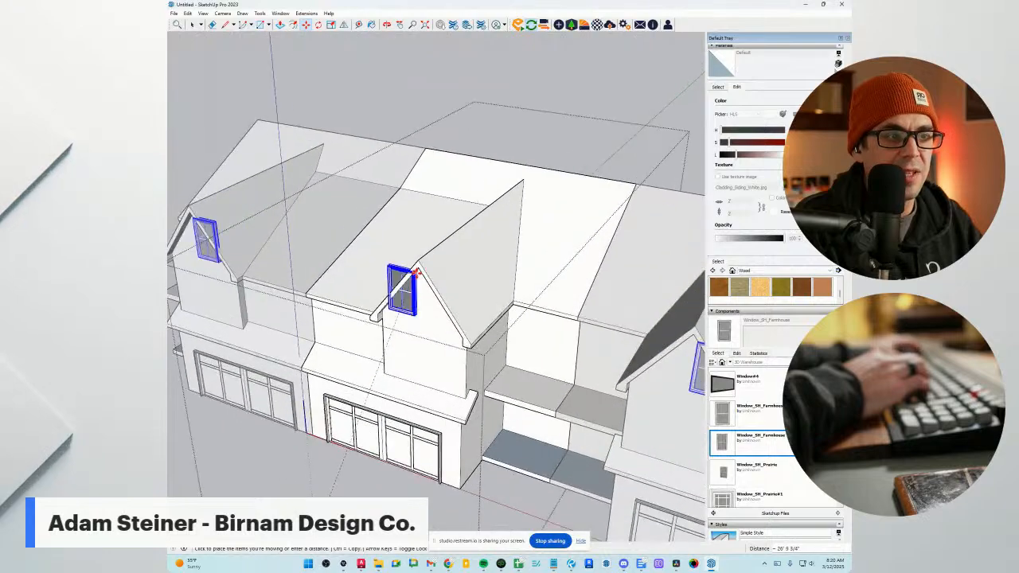
{"action": "left_click", "coordinate": [419, 269]}
Lower the farmhouse window from the gable's peak onto the second-floor wall below.
{"action": "middle_click_drag", "start_coordinate": [422, 269], "coordinate": [422, 347]}
{"action": "scroll", "coordinate": [543, 229], "scroll_direction": "up", "scroll_amount": 1}
{"action": "left_click", "coordinate": [543, 229]}
{"action": "left_click", "coordinate": [535, 312]}
{"action": "scroll", "coordinate": [422, 347], "scroll_direction": "up", "scroll_amount": 5}
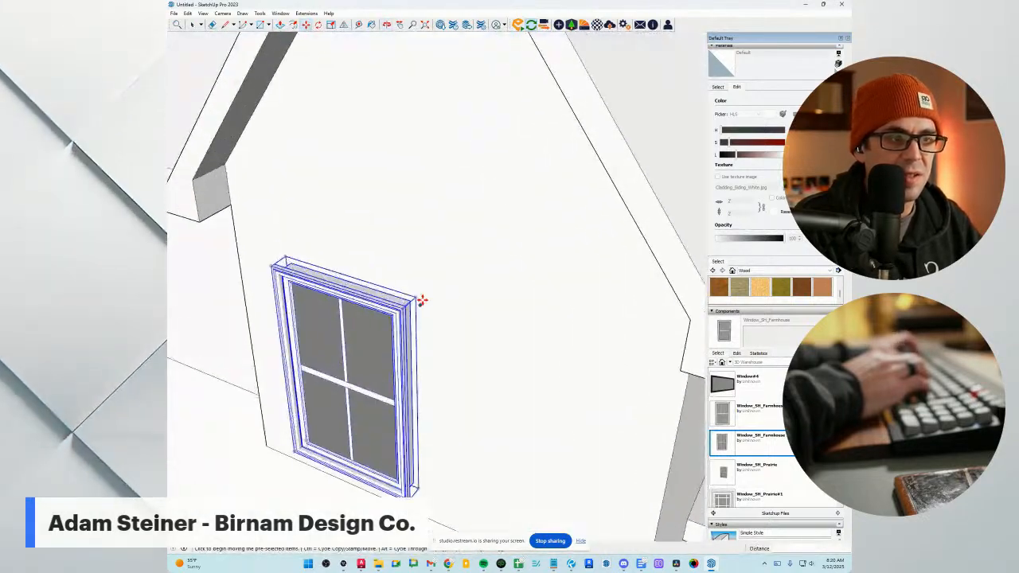
Set the farmhouse window back into the gable's front wall from its upper corner and move it by 6".
{"action": "left_click", "coordinate": [404, 307]}
{"action": "scroll", "coordinate": [404, 308], "scroll_direction": "up", "scroll_amount": 1}
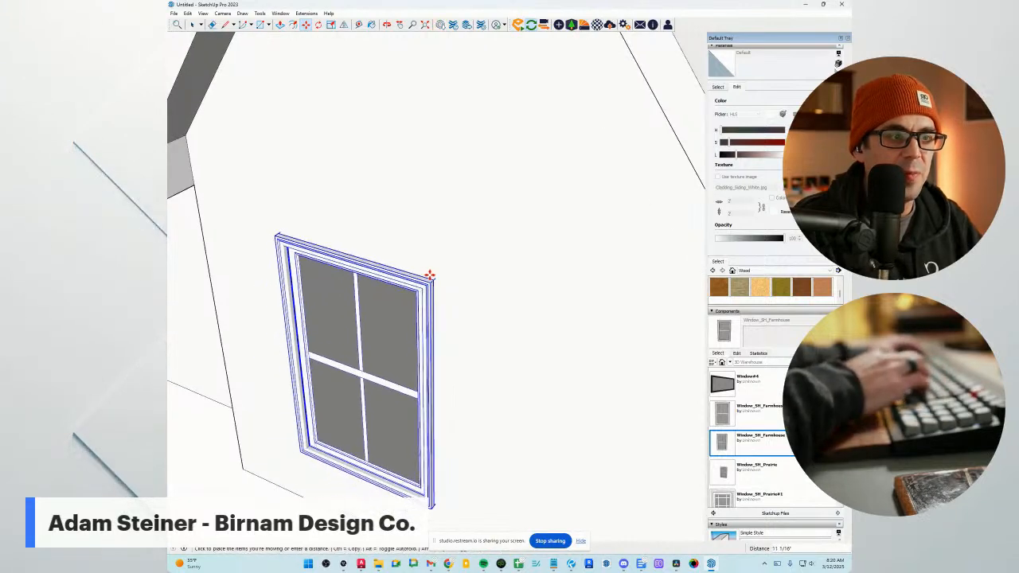
{"action": "scroll", "coordinate": [548, 326], "scroll_direction": "down", "scroll_amount": 6}
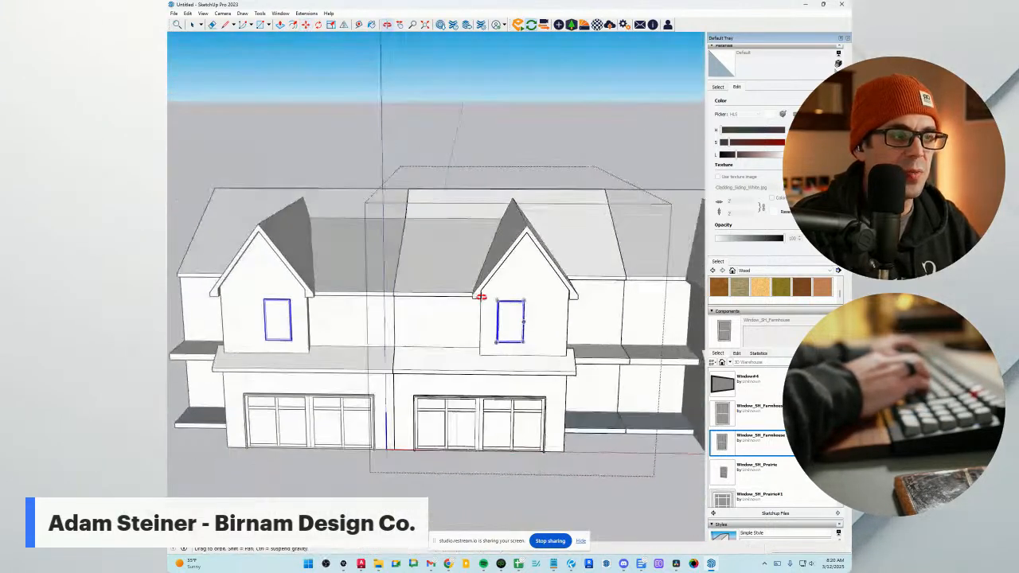
{"action": "scroll", "coordinate": [478, 273], "scroll_direction": "up", "scroll_amount": 4}
{"action": "left_click", "coordinate": [481, 307]}
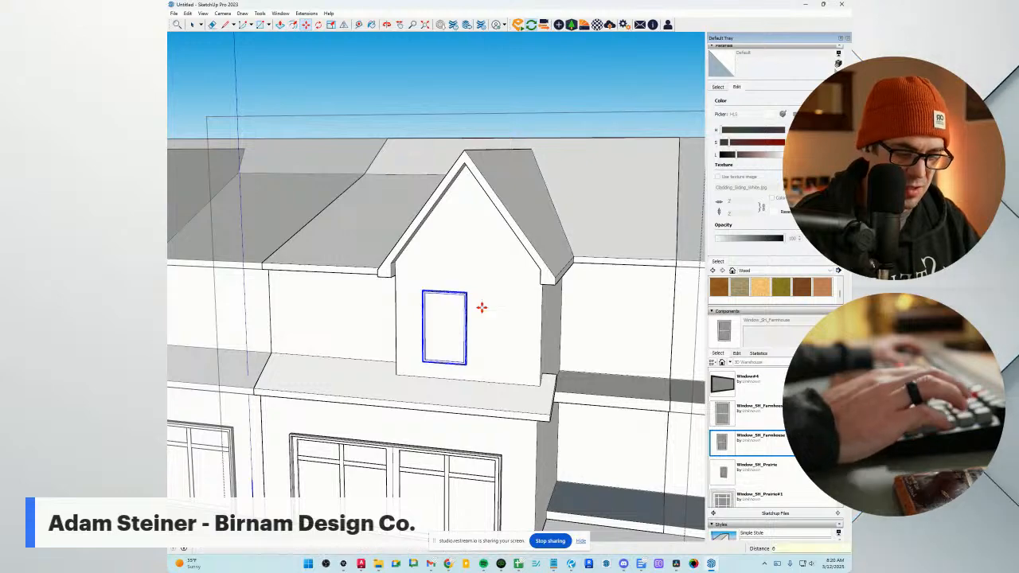
{"action": "scroll", "coordinate": [485, 341], "scroll_direction": "down", "scroll_amount": 5}
{"action": "scroll", "coordinate": [518, 364], "scroll_direction": "down", "scroll_amount": 3}
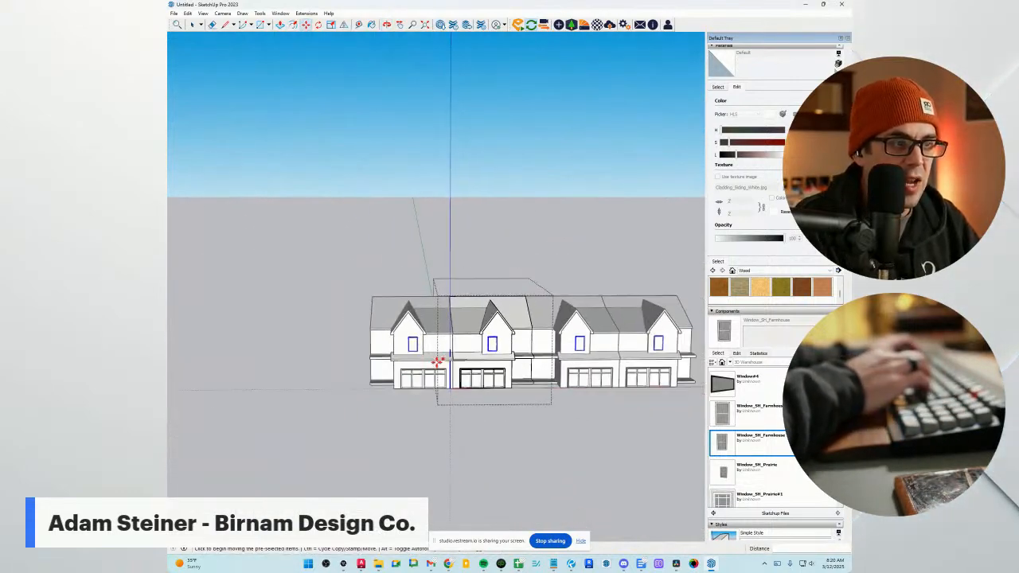
Move the farmhouse window outward from the gable wall by 1" so its panes sit in front of the wall face.
{"action": "middle_click_drag", "start_coordinate": [567, 356], "coordinate": [421, 380]}
{"action": "scroll", "coordinate": [423, 380], "scroll_direction": "up", "scroll_amount": 4}
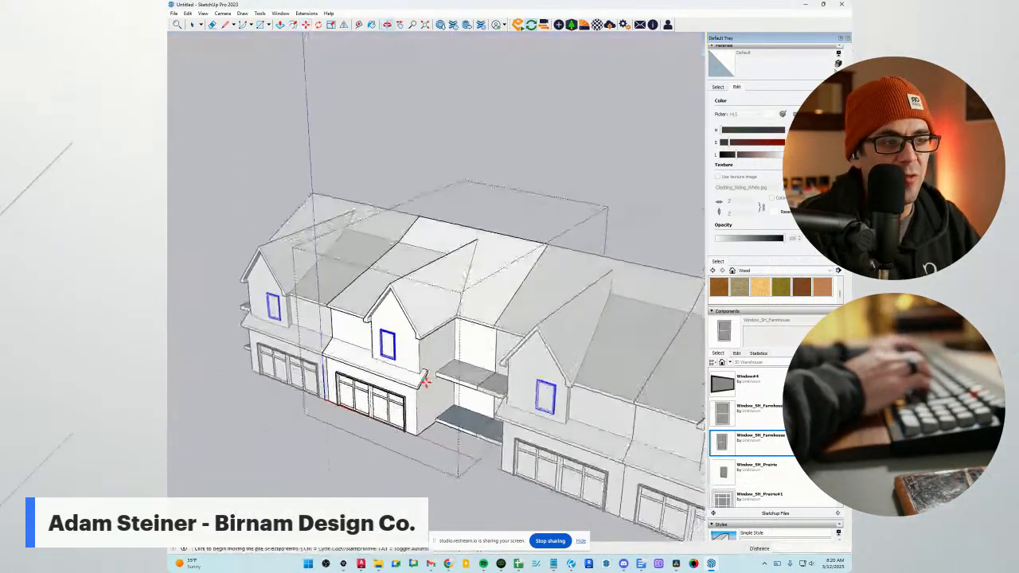
{"action": "scroll", "coordinate": [435, 343], "scroll_direction": "up", "scroll_amount": 2}
{"action": "scroll", "coordinate": [435, 344], "scroll_direction": "up", "scroll_amount": 3}
{"action": "left_click", "coordinate": [434, 344]}
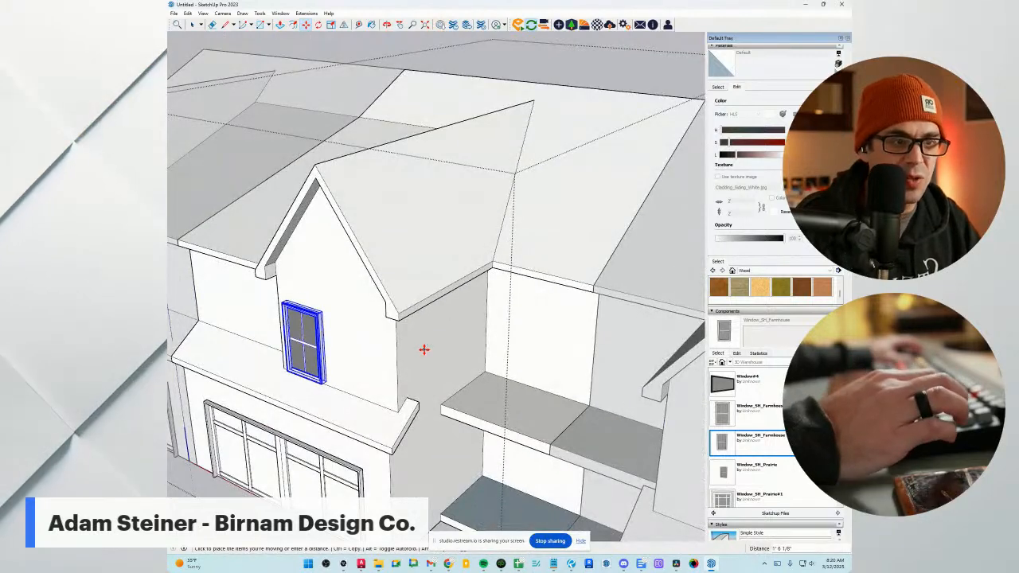
{"action": "type", "text": "1"}
{"action": "key", "text": "Return"}
Copy the farmhouse window sideways along the gable wall, from corner to corner, to form a side-by-side pair.
{"action": "middle_click_drag", "start_coordinate": [338, 394], "coordinate": [513, 334]}
{"action": "scroll", "coordinate": [530, 291], "scroll_direction": "up", "scroll_amount": 4}
{"action": "scroll", "coordinate": [518, 288], "scroll_direction": "up", "scroll_amount": 1}
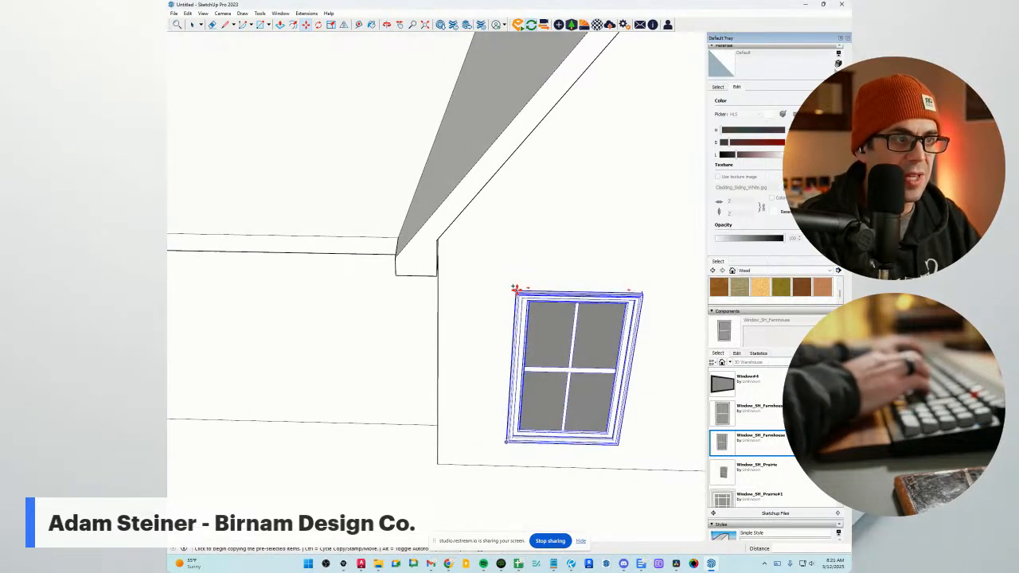
{"action": "left_click", "coordinate": [517, 291]}
{"action": "scroll", "coordinate": [541, 312], "scroll_direction": "down", "scroll_amount": 2}
{"action": "scroll", "coordinate": [603, 301], "scroll_direction": "up", "scroll_amount": 2}
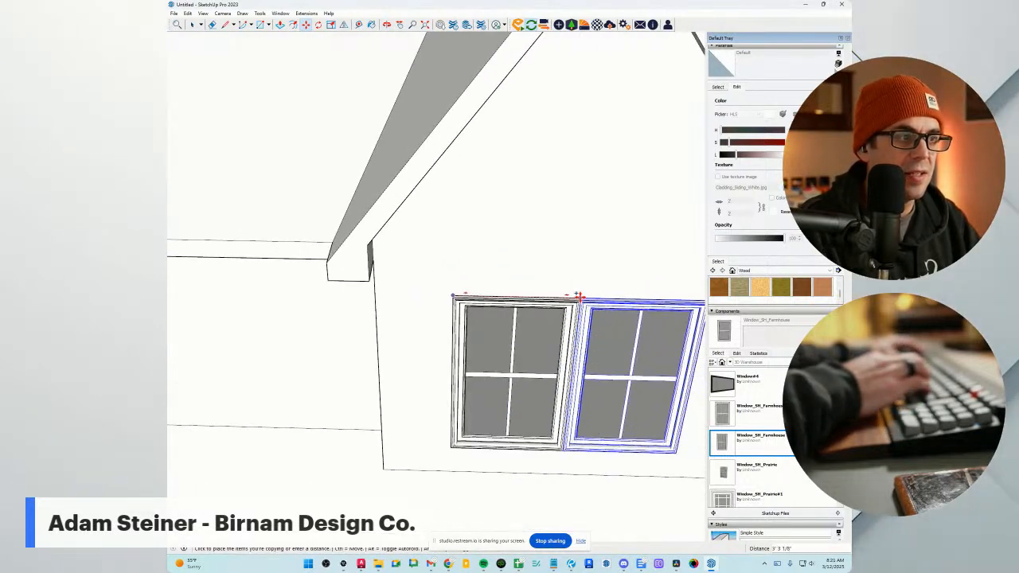
Copy one farmhouse window onto the second-floor wall between the gable and the adjoining unit, and center it on that wall.
{"action": "scroll", "coordinate": [555, 308], "scroll_direction": "down", "scroll_amount": 5}
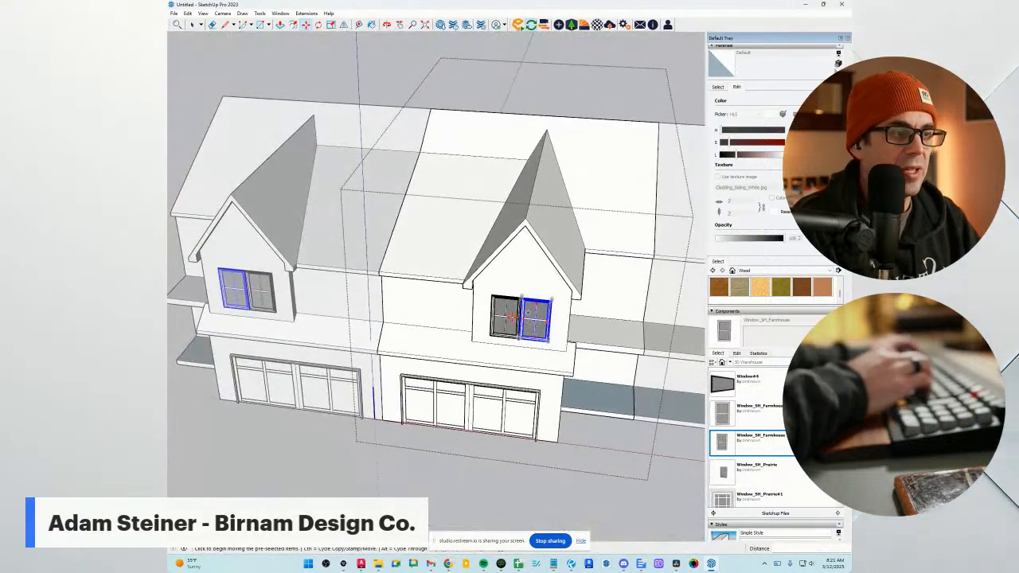
{"action": "scroll", "coordinate": [538, 317], "scroll_direction": "up", "scroll_amount": 3}
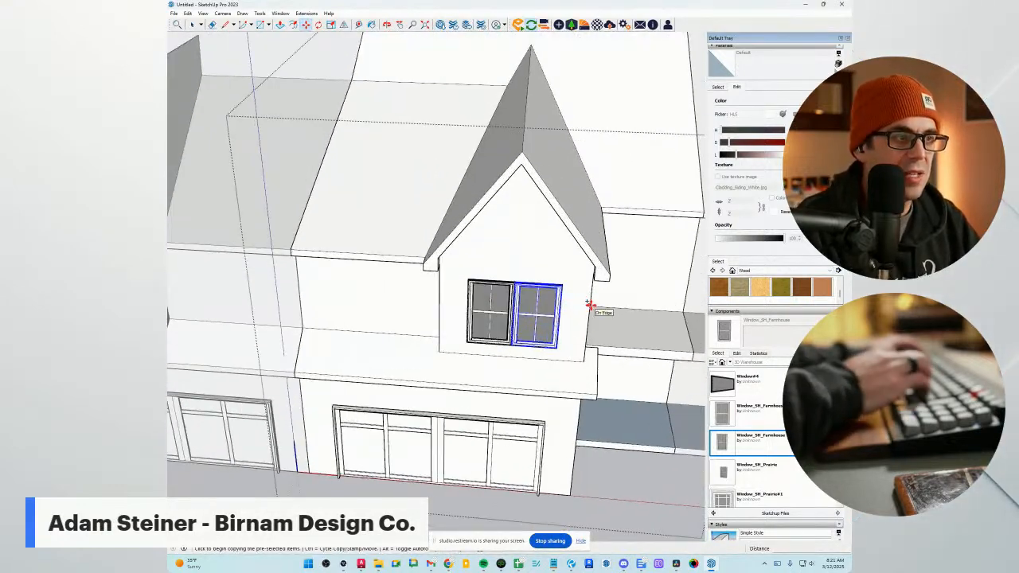
{"action": "middle_click_drag", "start_coordinate": [589, 305], "coordinate": [525, 329]}
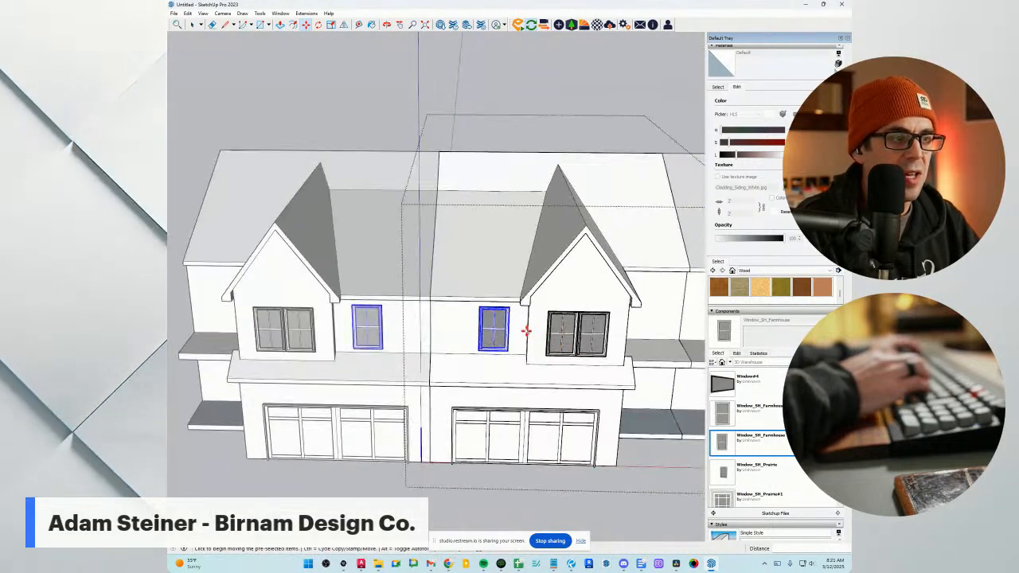
{"action": "scroll", "coordinate": [520, 325], "scroll_direction": "up", "scroll_amount": 5}
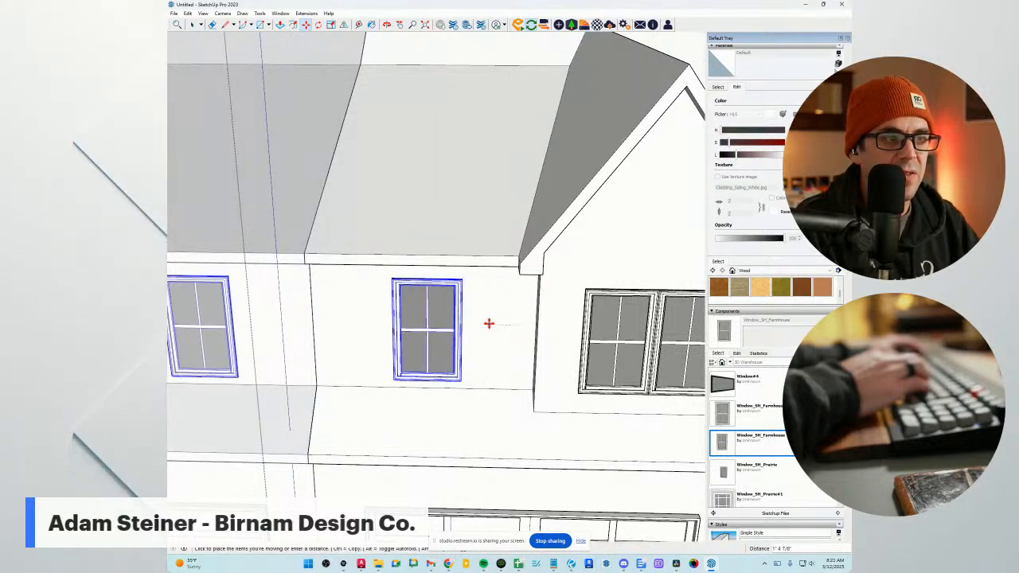
{"action": "scroll", "coordinate": [460, 324], "scroll_direction": "down", "scroll_amount": 6}
{"action": "scroll", "coordinate": [603, 371], "scroll_direction": "up", "scroll_amount": 6}
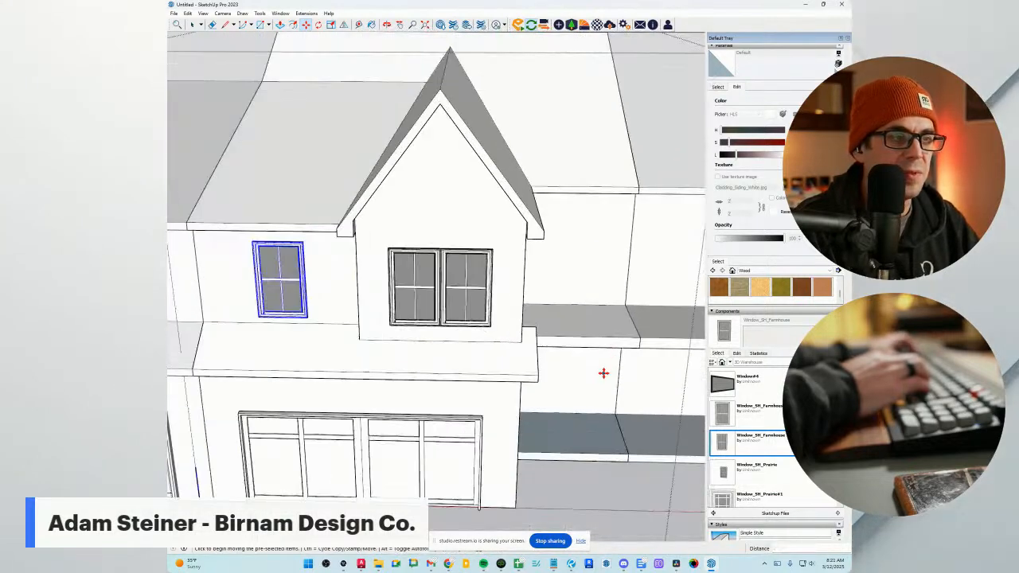
Insert the Shutters - Raised Panel component at the lower right corner of the unit's single upper window.
{"action": "scroll", "coordinate": [578, 314], "scroll_direction": "down", "scroll_amount": 4}
{"action": "middle_click_drag", "start_coordinate": [578, 314], "coordinate": [465, 351]}
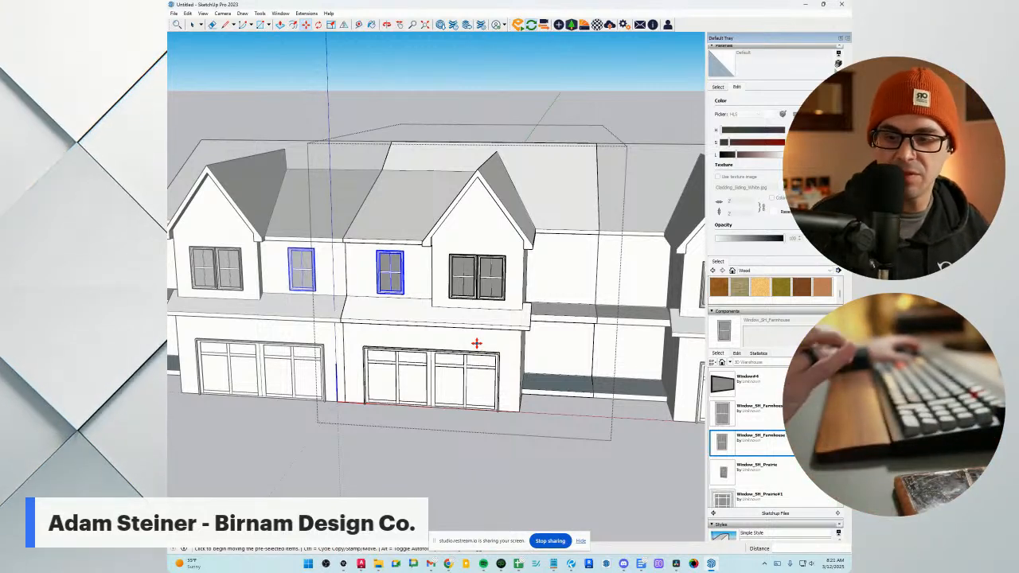
{"action": "scroll", "coordinate": [460, 276], "scroll_direction": "down", "scroll_amount": 3}
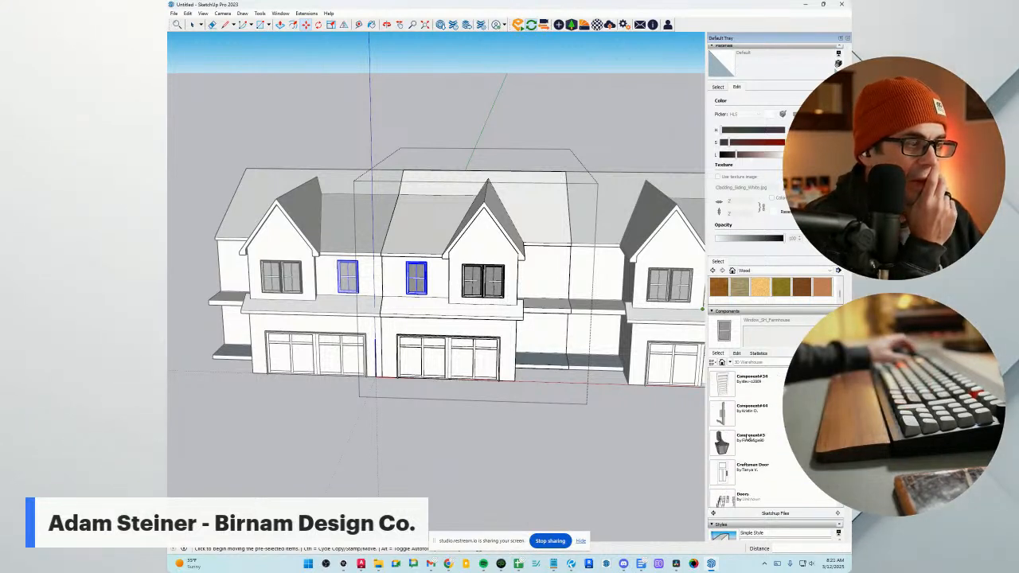
{"action": "scroll", "coordinate": [746, 437], "scroll_direction": "down", "scroll_amount": 3}
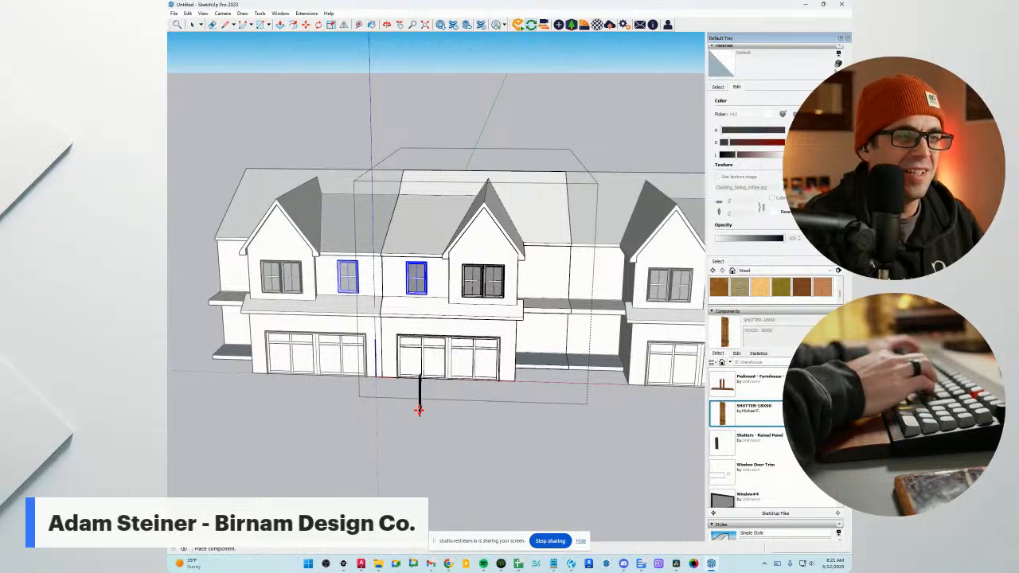
{"action": "scroll", "coordinate": [466, 410], "scroll_direction": "up", "scroll_amount": 2}
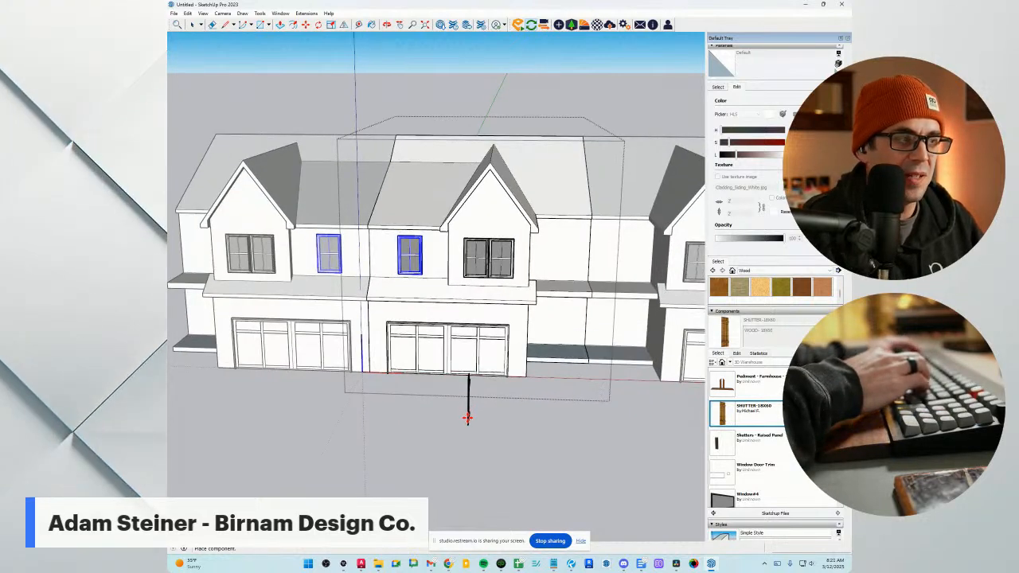
{"action": "scroll", "coordinate": [474, 406], "scroll_direction": "up", "scroll_amount": 1}
{"action": "left_click", "coordinate": [723, 432]}
{"action": "scroll", "coordinate": [419, 248], "scroll_direction": "up", "scroll_amount": 10}
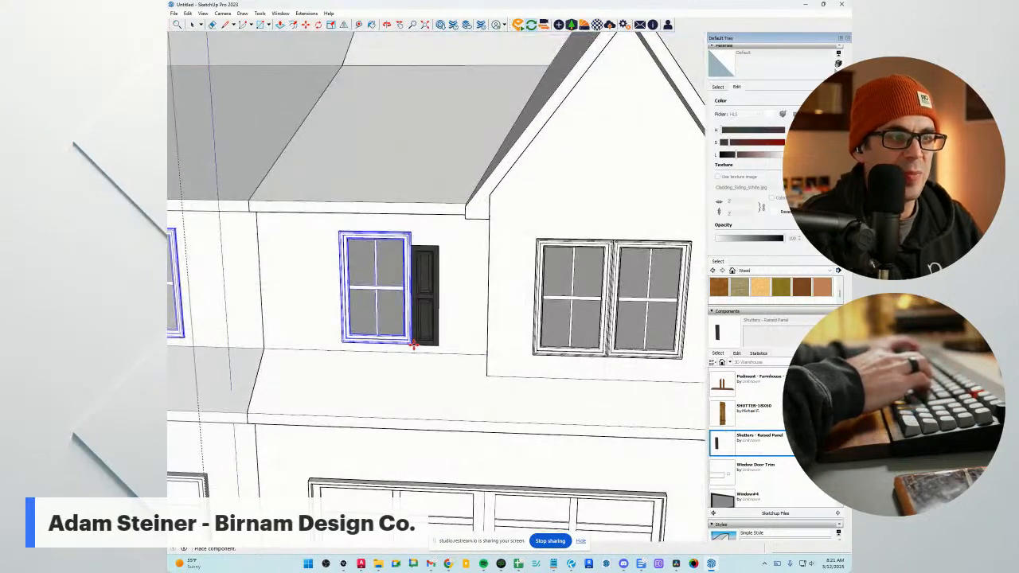
{"action": "left_click", "coordinate": [412, 344]}
Move the shutter along the wall so its inner edge sits right beside the window trim.
{"action": "middle_click_drag", "start_coordinate": [521, 325], "coordinate": [470, 371]}
{"action": "scroll", "coordinate": [488, 353], "scroll_direction": "up", "scroll_amount": 1}
{"action": "scroll", "coordinate": [488, 353], "scroll_direction": "up", "scroll_amount": 2}
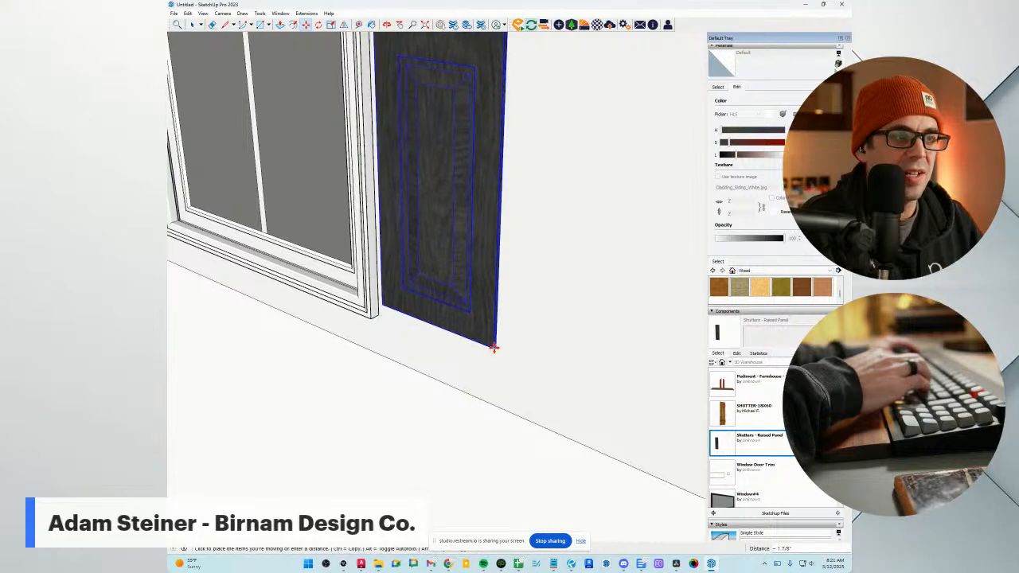
{"action": "scroll", "coordinate": [379, 301], "scroll_direction": "up", "scroll_amount": 3}
{"action": "scroll", "coordinate": [397, 317], "scroll_direction": "up", "scroll_amount": 2}
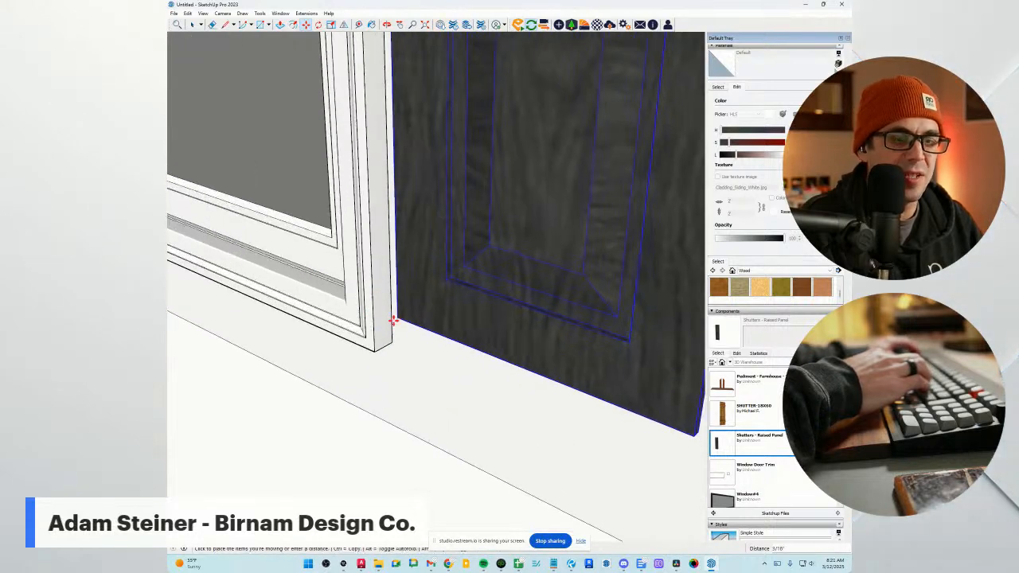
{"action": "scroll", "coordinate": [389, 327], "scroll_direction": "down", "scroll_amount": 7}
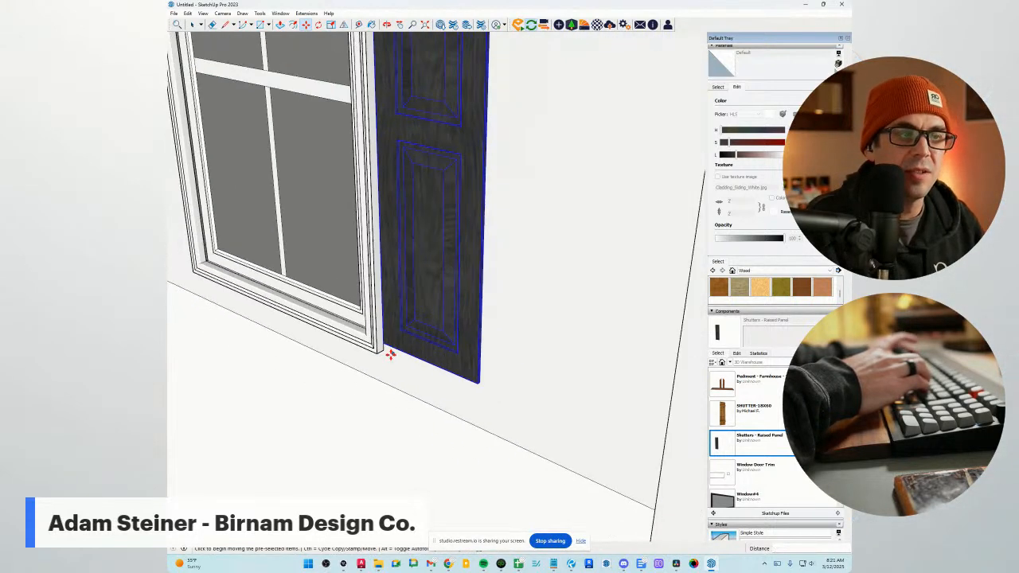
Raise the shutter about 2 7/8" to centre it on the window's height.
{"action": "middle_click_drag", "start_coordinate": [516, 313], "coordinate": [572, 238]}
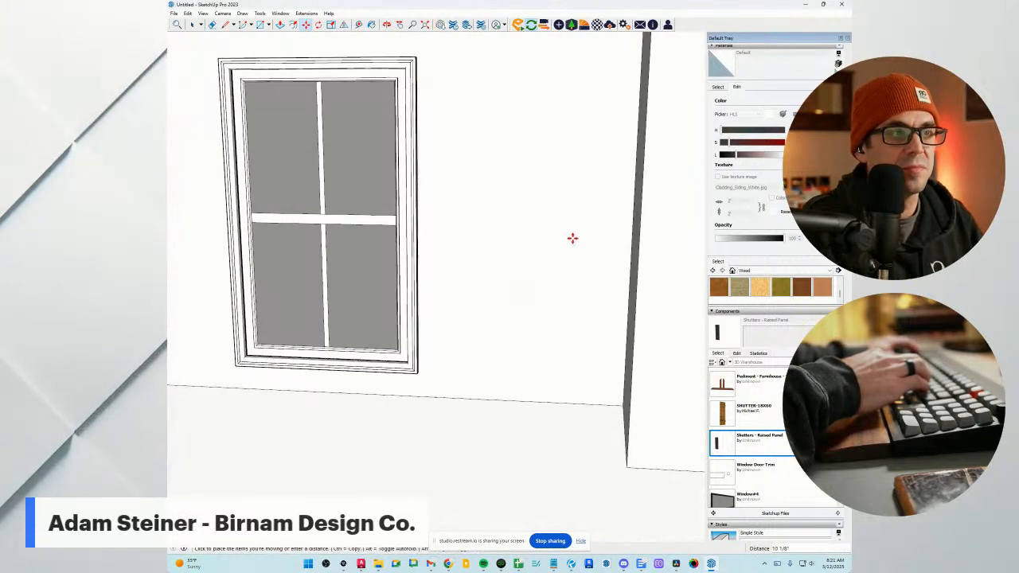
{"action": "scroll", "coordinate": [569, 234], "scroll_direction": "up", "scroll_amount": 4}
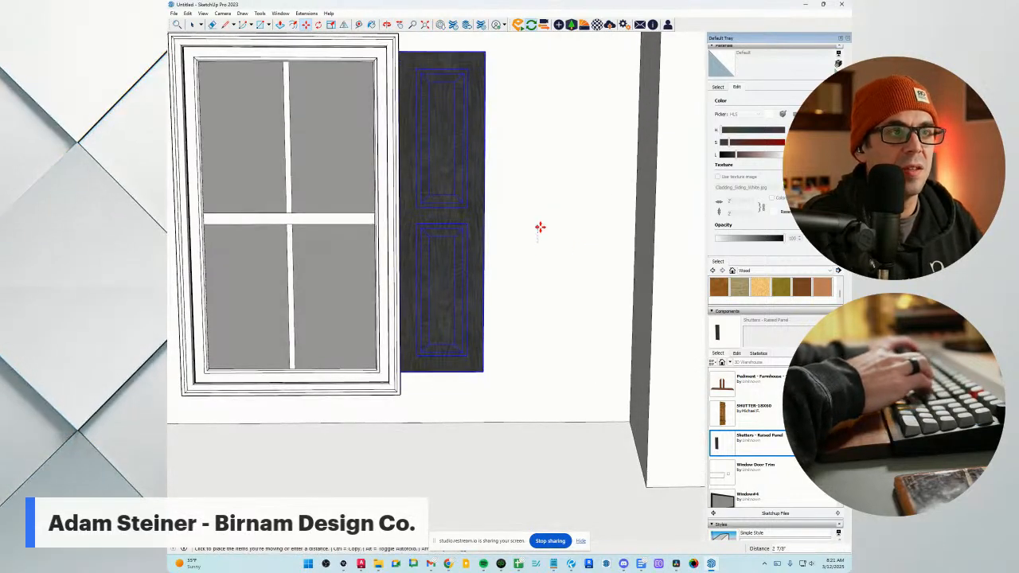
{"action": "left_click", "coordinate": [540, 229]}
Copy the shutter to the opposite side of the window and close the unit component.
{"action": "middle_click_drag", "start_coordinate": [541, 230], "coordinate": [417, 281]}
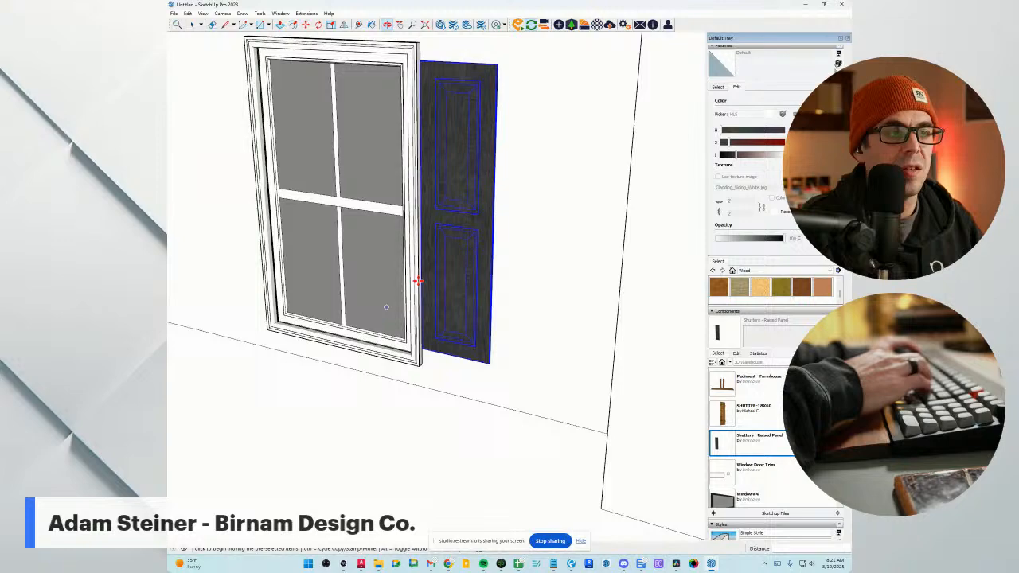
{"action": "left_click", "coordinate": [492, 225]}
{"action": "middle_click_drag", "start_coordinate": [371, 248], "coordinate": [509, 245]}
{"action": "scroll", "coordinate": [327, 257], "scroll_direction": "up", "scroll_amount": 1}
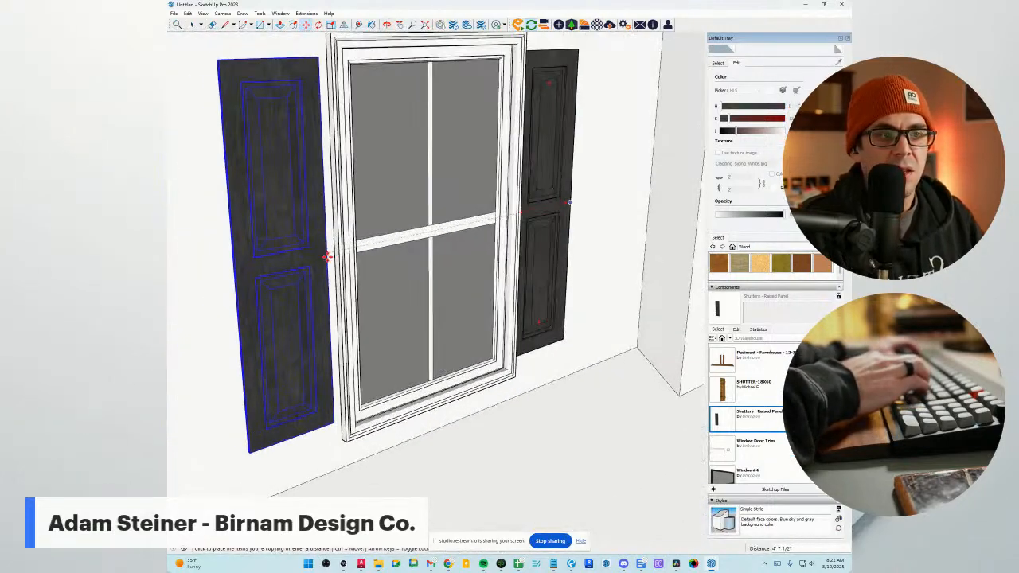
{"action": "left_click", "coordinate": [335, 254]}
{"action": "key", "text": "space"}
{"action": "scroll", "coordinate": [382, 297], "scroll_direction": "down", "scroll_amount": 8}
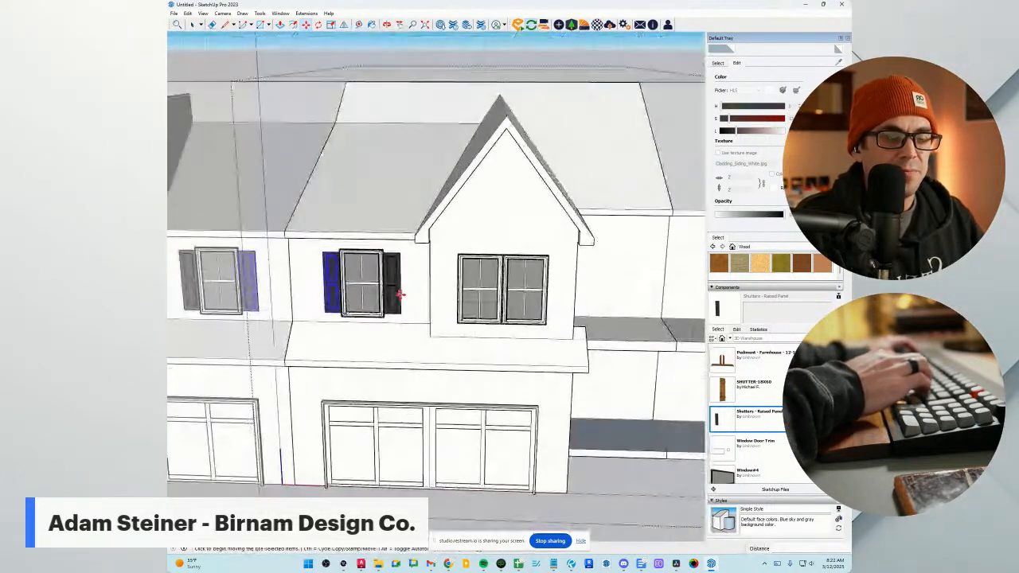
{"action": "left_click", "coordinate": [412, 484]}
Insert the Craftsman Door component on the ground in front of the recessed porch.
{"action": "scroll", "coordinate": [412, 477], "scroll_direction": "down", "scroll_amount": 2}
{"action": "scroll", "coordinate": [412, 432], "scroll_direction": "up", "scroll_amount": 5}
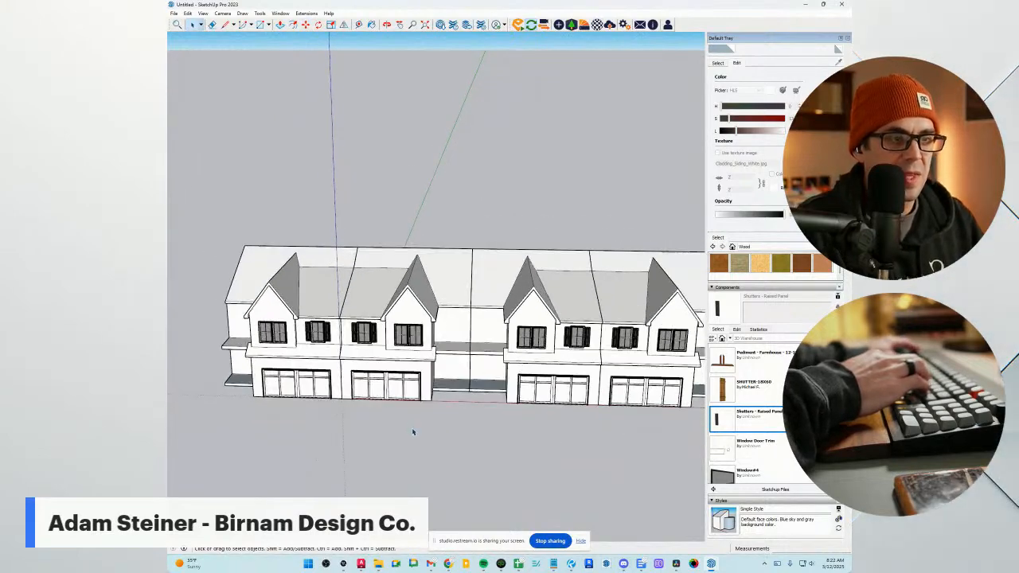
{"action": "middle_click_drag", "start_coordinate": [412, 432], "coordinate": [402, 382]}
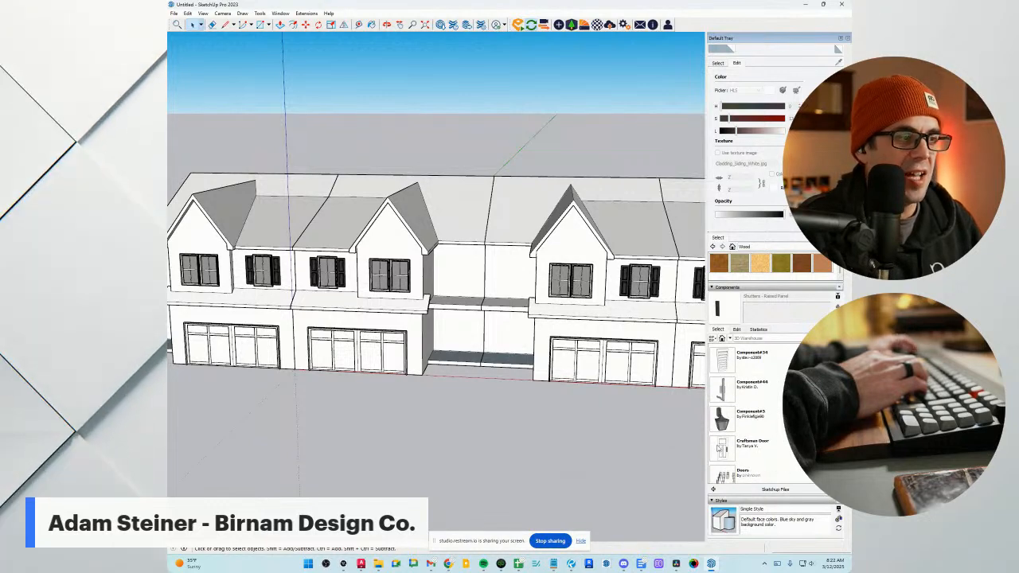
{"action": "left_click", "coordinate": [720, 447]}
{"action": "scroll", "coordinate": [442, 390], "scroll_direction": "up", "scroll_amount": 5}
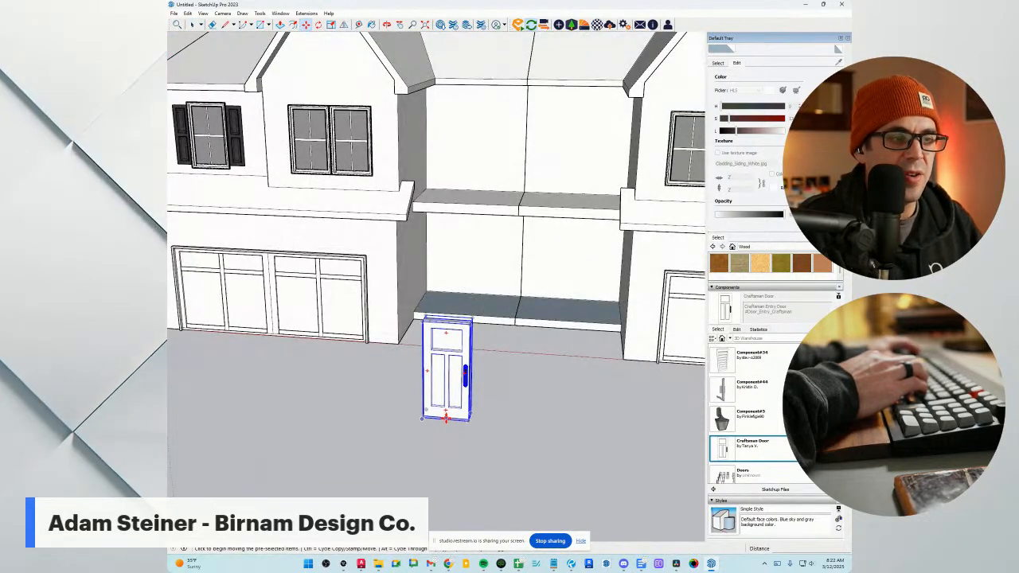
{"action": "left_click", "coordinate": [446, 419]}
{"action": "key", "text": "Escape"}
{"action": "scroll", "coordinate": [458, 409], "scroll_direction": "down", "scroll_amount": 4}
Open the unit component for editing and place a Craftsman Door on its recessed porch wall.
{"action": "key", "text": "space"}
{"action": "double_click", "coordinate": [412, 317]}
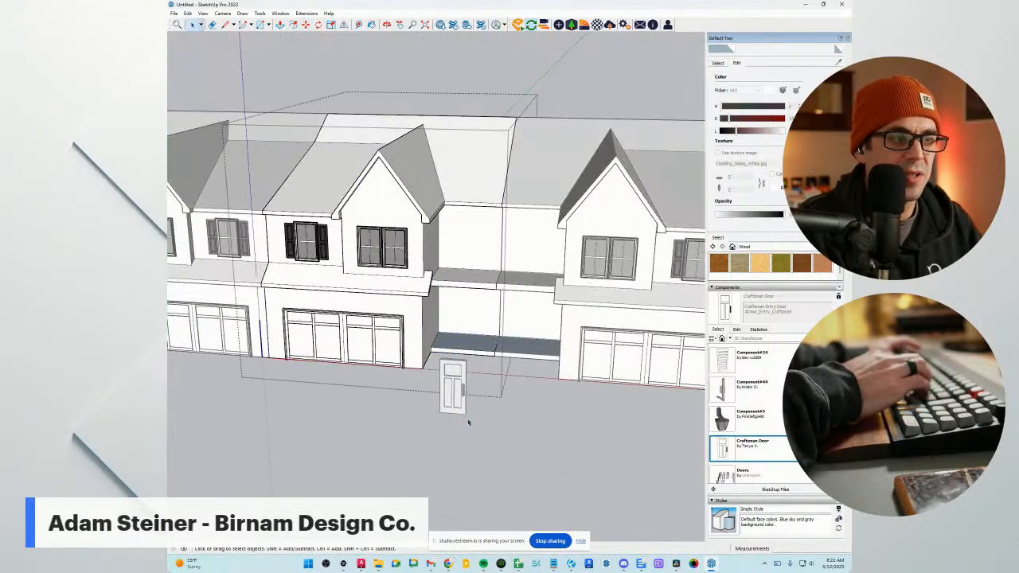
{"action": "scroll", "coordinate": [466, 319], "scroll_direction": "up", "scroll_amount": 3}
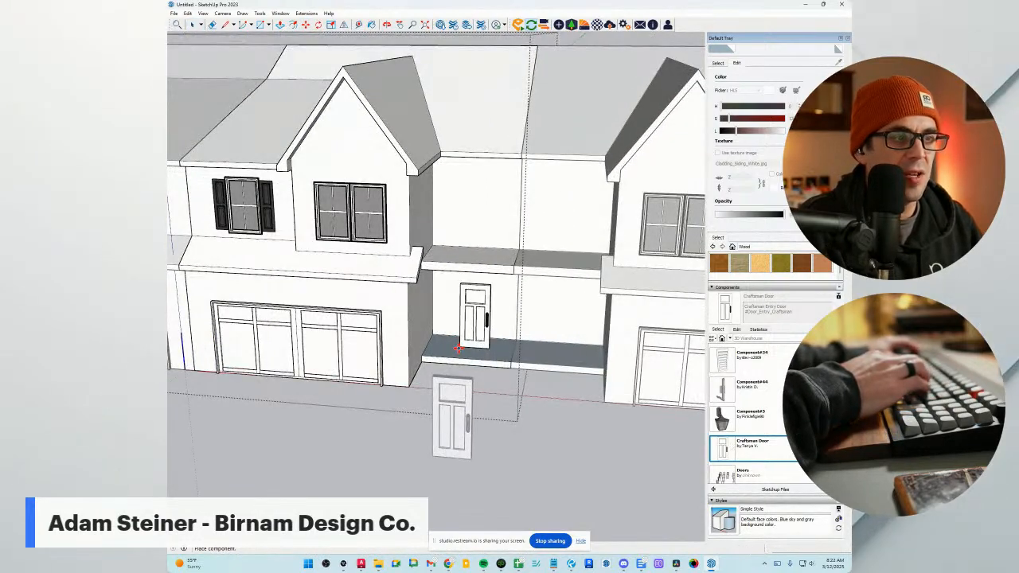
{"action": "left_click", "coordinate": [459, 348]}
{"action": "middle_click_drag", "start_coordinate": [458, 349], "coordinate": [405, 375]}
{"action": "scroll", "coordinate": [467, 353], "scroll_direction": "up", "scroll_amount": 3}
{"action": "mouse_move", "coordinate": [464, 352]}
{"action": "middle_mouse_down"}
{"action": "mouse_move", "coordinate": [469, 319]}
{"action": "mouse_move", "coordinate": [646, 285]}
{"action": "mouse_move", "coordinate": [462, 315]}
{"action": "middle_mouse_up"}
{"action": "scroll", "coordinate": [478, 306], "scroll_direction": "down", "scroll_amount": 3}
{"action": "key", "text": "m"}
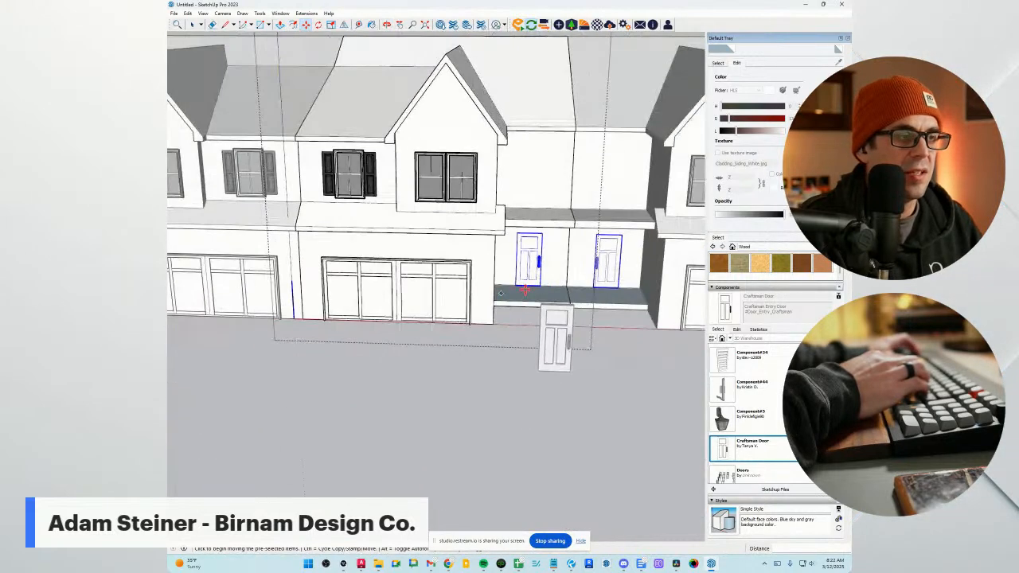
Switch to the AutoCAD drawing and examine the entry and garage area of the main floor plans.
{"action": "left_click", "coordinate": [361, 563]}
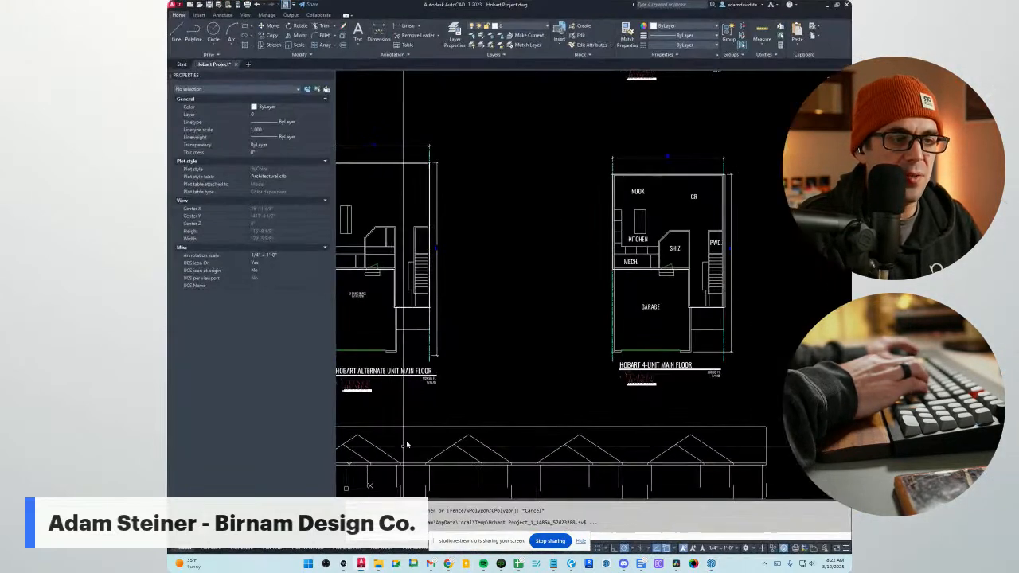
{"action": "scroll", "coordinate": [489, 310], "scroll_direction": "up", "scroll_amount": 5}
{"action": "scroll", "coordinate": [499, 328], "scroll_direction": "down", "scroll_amount": 2}
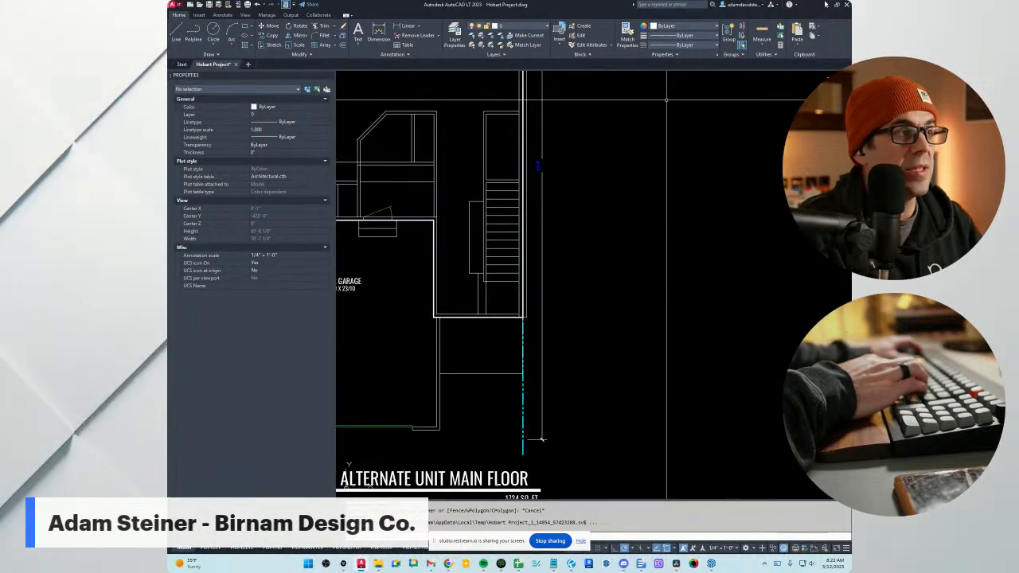
{"action": "scroll", "coordinate": [686, 82], "scroll_direction": "down", "scroll_amount": 3}
{"action": "scroll", "coordinate": [760, 83], "scroll_direction": "up", "scroll_amount": 5}
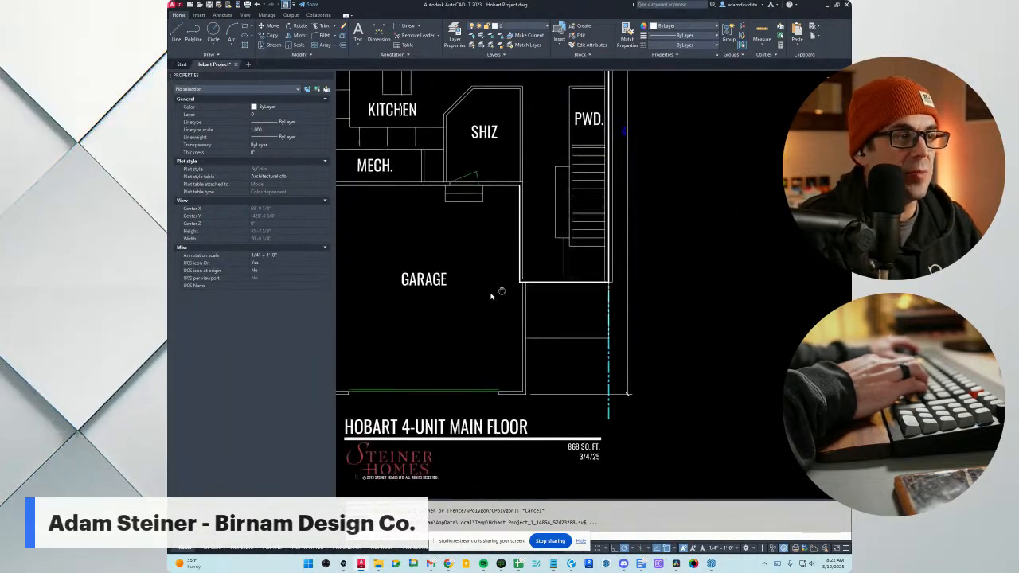
{"action": "key", "text": "alt+Tab"}
Back in SketchUp, move the door along the porch wall towards the garage and raise it slightly above the porch floor.
{"action": "scroll", "coordinate": [569, 247], "scroll_direction": "up", "scroll_amount": 5}
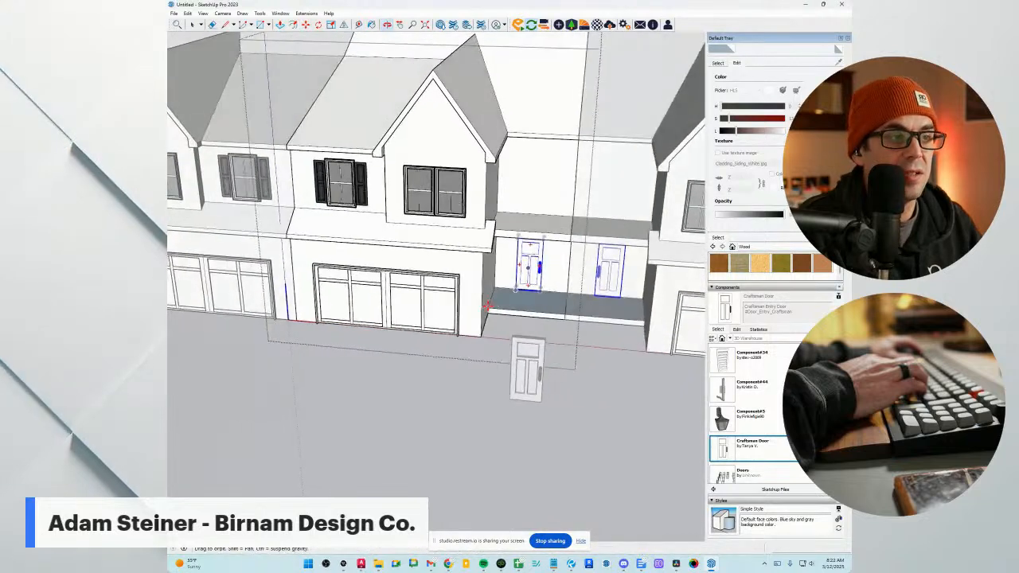
{"action": "scroll", "coordinate": [569, 247], "scroll_direction": "up", "scroll_amount": 3}
{"action": "left_click", "coordinate": [569, 247]}
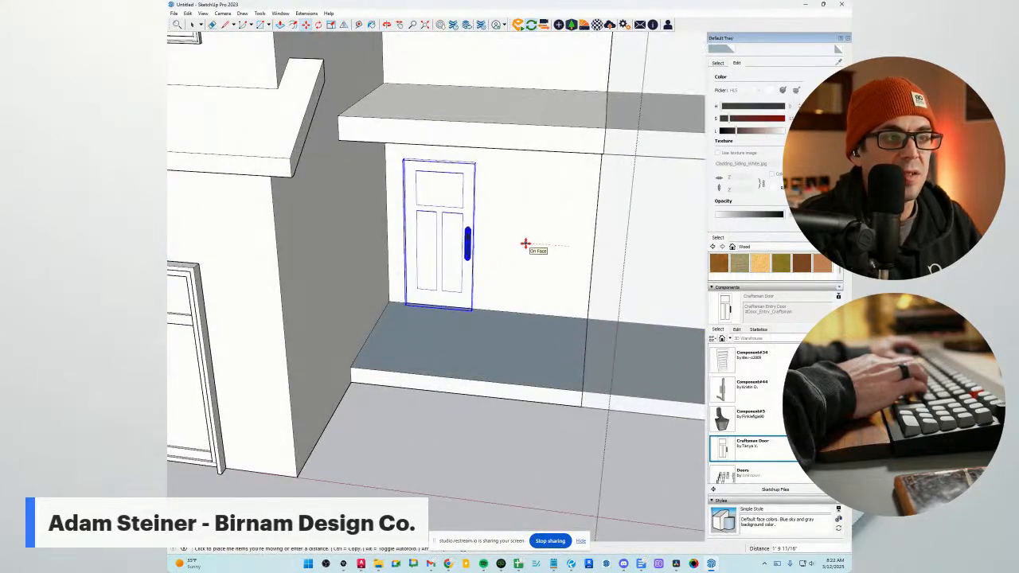
{"action": "scroll", "coordinate": [521, 240], "scroll_direction": "down", "scroll_amount": 3}
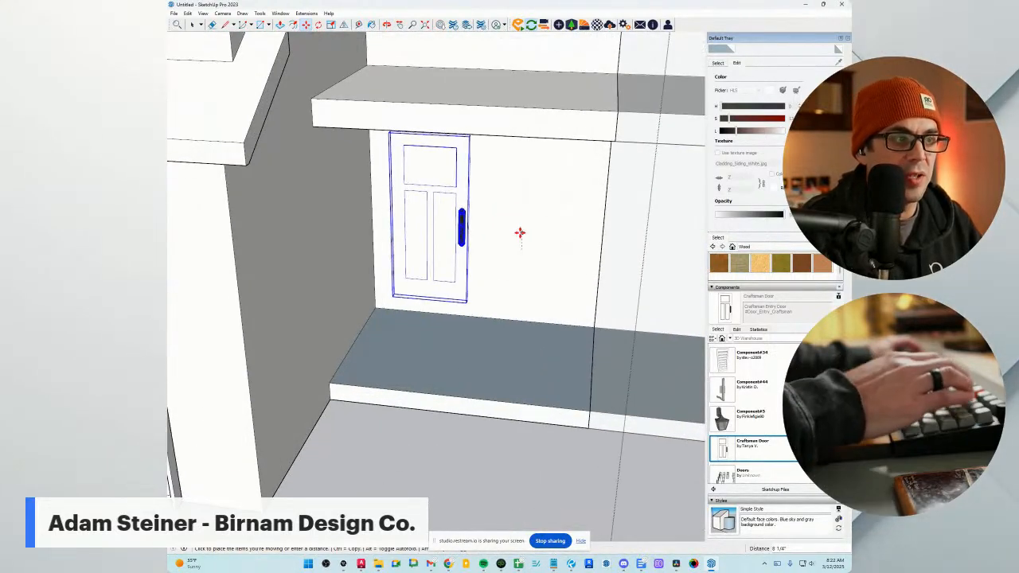
{"action": "mouse_move", "coordinate": [521, 231]}
{"action": "middle_mouse_down"}
{"action": "mouse_move", "coordinate": [513, 268]}
{"action": "mouse_move", "coordinate": [455, 364]}
{"action": "middle_mouse_up"}
Copy the right-hand gable window down to the porch wall beside the entry door, with its top level with the door's top.
{"action": "scroll", "coordinate": [271, 390], "scroll_direction": "down", "scroll_amount": 6}
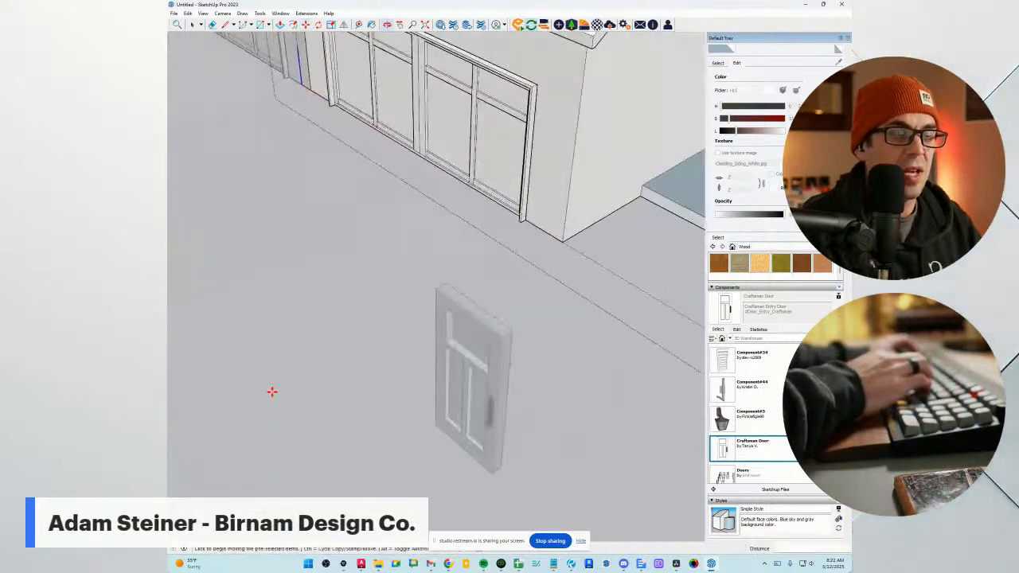
{"action": "key", "text": "m"}
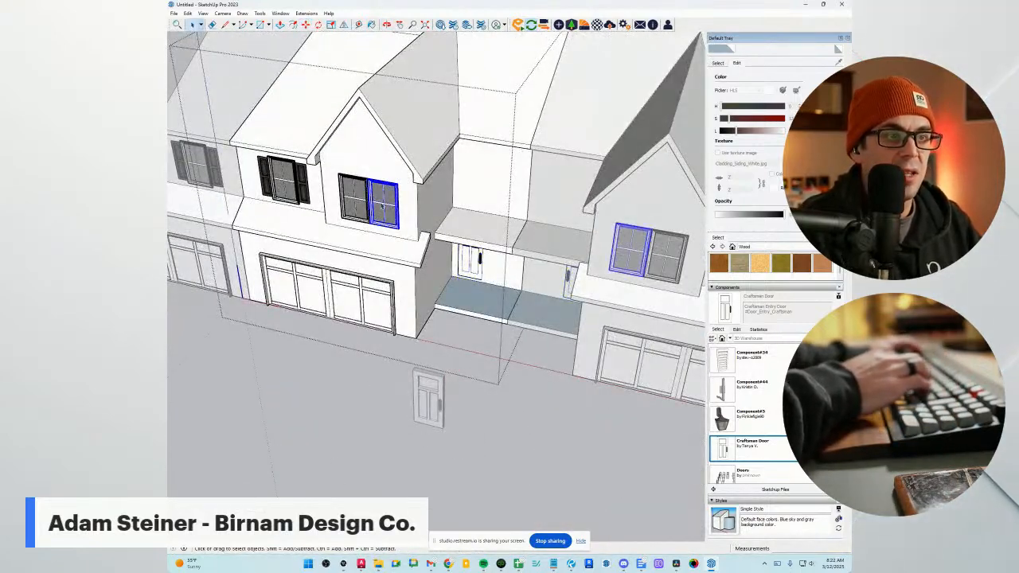
{"action": "scroll", "coordinate": [370, 182], "scroll_direction": "up", "scroll_amount": 10}
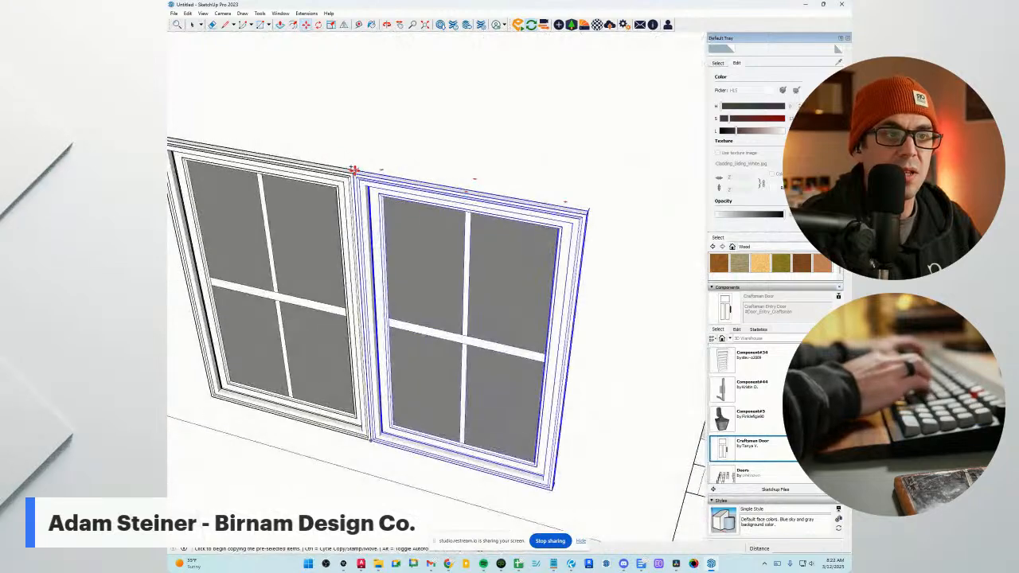
{"action": "left_click", "coordinate": [353, 169]}
{"action": "scroll", "coordinate": [353, 170], "scroll_direction": "down", "scroll_amount": 5}
{"action": "scroll", "coordinate": [353, 284], "scroll_direction": "up", "scroll_amount": 8}
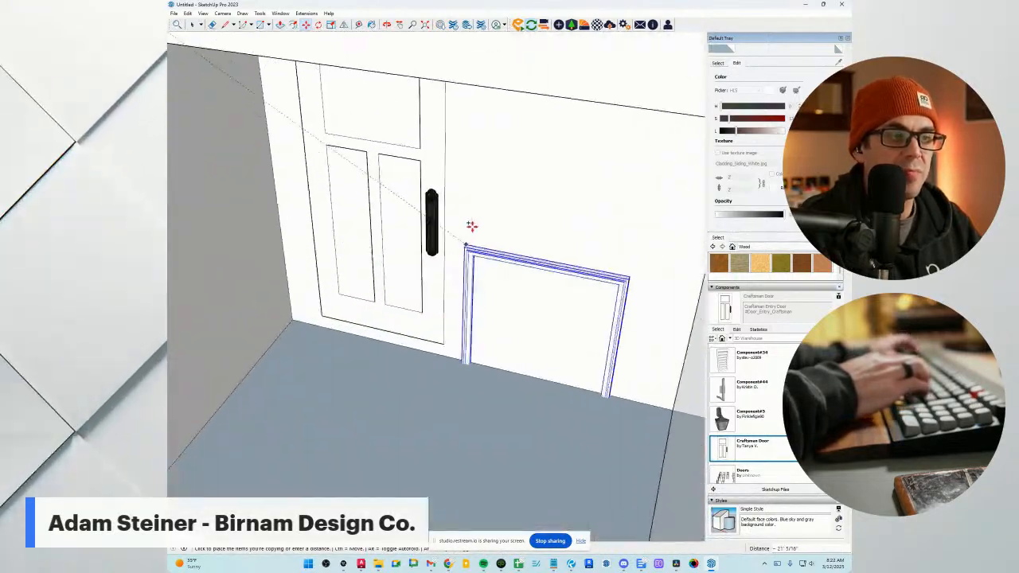
{"action": "middle_click_drag", "start_coordinate": [472, 227], "coordinate": [459, 196]}
{"action": "scroll", "coordinate": [430, 159], "scroll_direction": "down", "scroll_amount": 6}
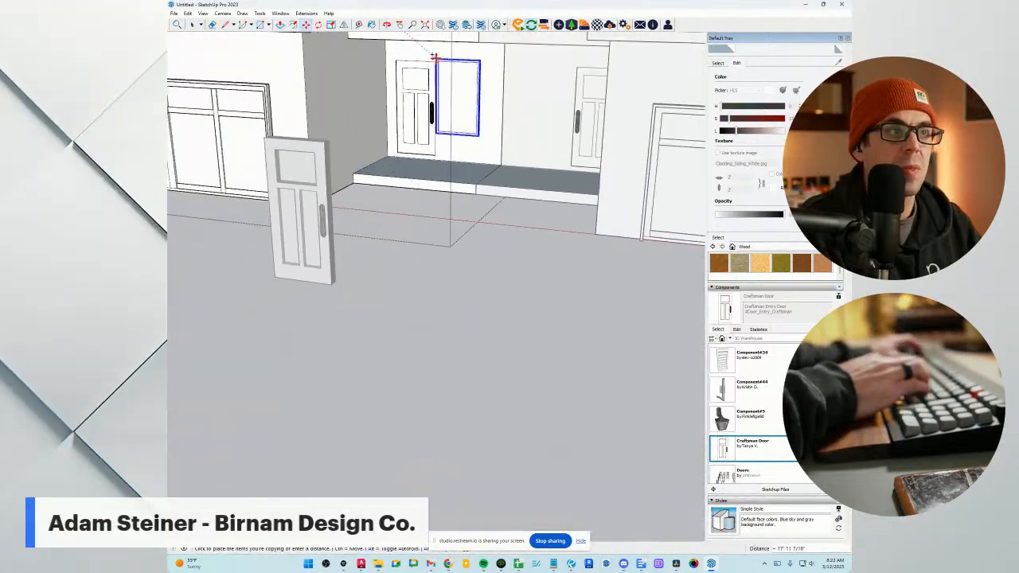
{"action": "left_click", "coordinate": [435, 61]}
Move the copied porch window forward so it sits on the face of the porch wall.
{"action": "middle_click_drag", "start_coordinate": [435, 61], "coordinate": [593, 113]}
{"action": "scroll", "coordinate": [422, 140], "scroll_direction": "up", "scroll_amount": 3}
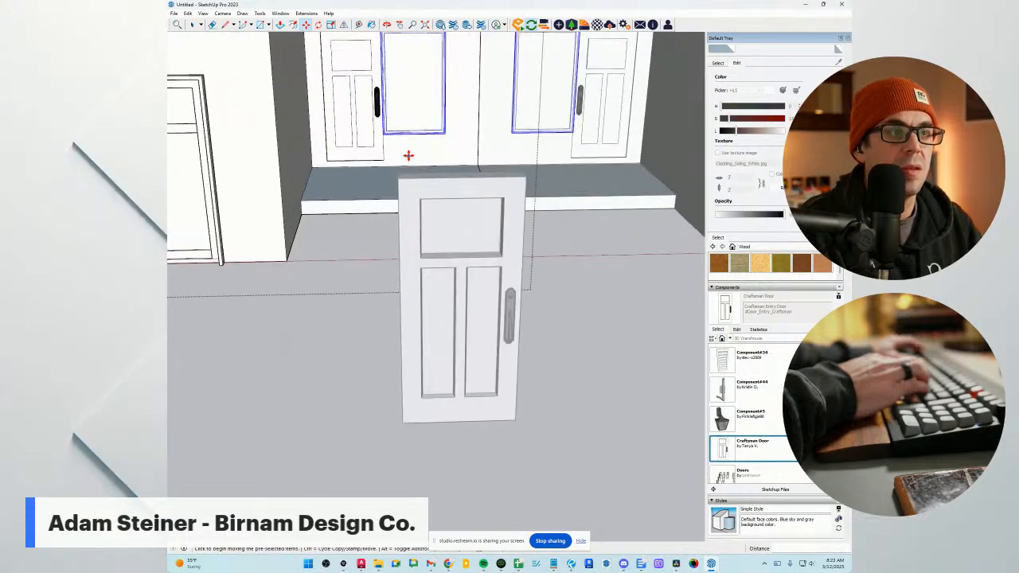
{"action": "left_click", "coordinate": [410, 155]}
{"action": "middle_click_drag", "start_coordinate": [427, 156], "coordinate": [441, 230]}
{"action": "key", "text": "ctrl+z"}
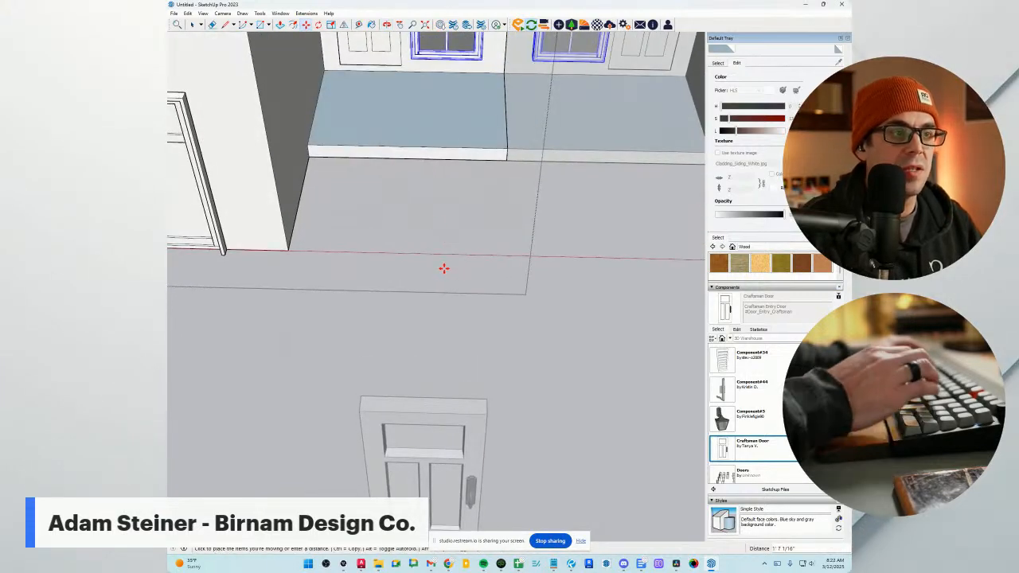
{"action": "key", "text": "ctrl+z"}
{"action": "scroll", "coordinate": [445, 296], "scroll_direction": "down", "scroll_amount": 3}
{"action": "middle_click_drag", "start_coordinate": [445, 315], "coordinate": [448, 239]}
{"action": "scroll", "coordinate": [449, 215], "scroll_direction": "up", "scroll_amount": 3}
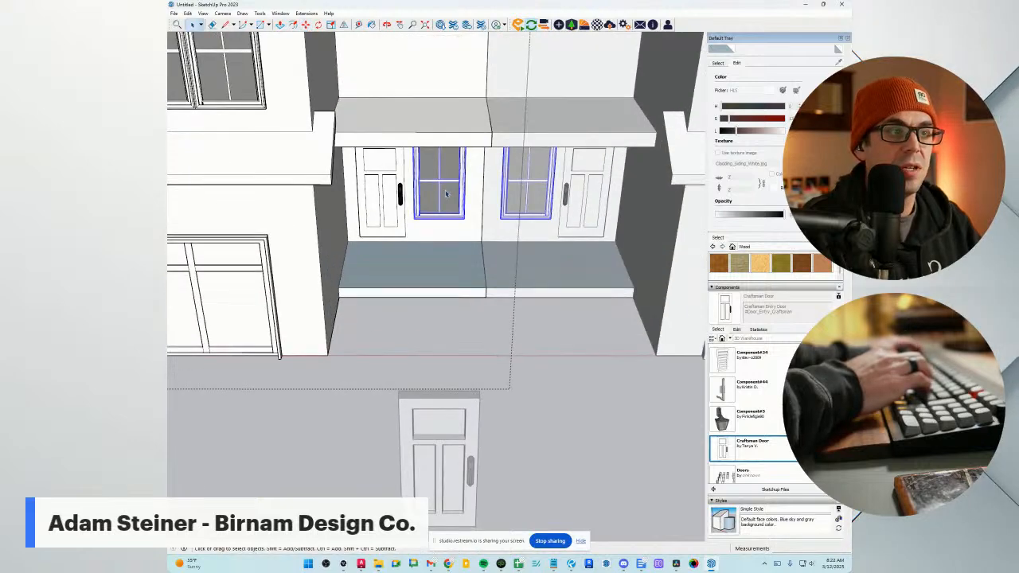
Make the porch window a unique component and open it for editing.
{"action": "right_click", "coordinate": [446, 191]}
{"action": "left_click", "coordinate": [467, 253]}
{"action": "scroll", "coordinate": [359, 273], "scroll_direction": "up", "scroll_amount": 5}
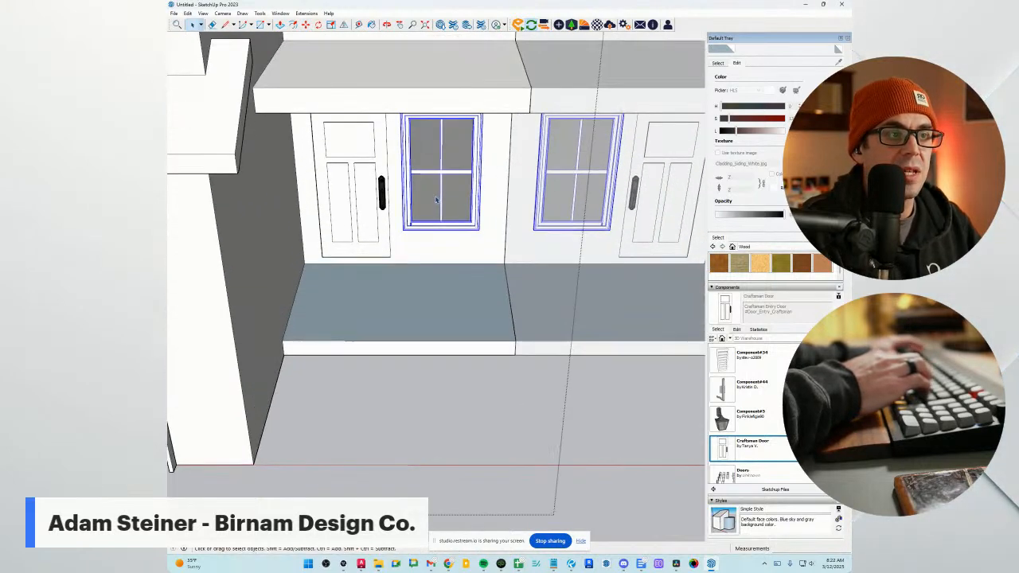
{"action": "left_click_drag", "start_coordinate": [625, 184], "coordinate": [625, 181]}
{"action": "middle_click_drag", "start_coordinate": [475, 217], "coordinate": [473, 199]}
{"action": "scroll", "coordinate": [458, 210], "scroll_direction": "up", "scroll_amount": 1}
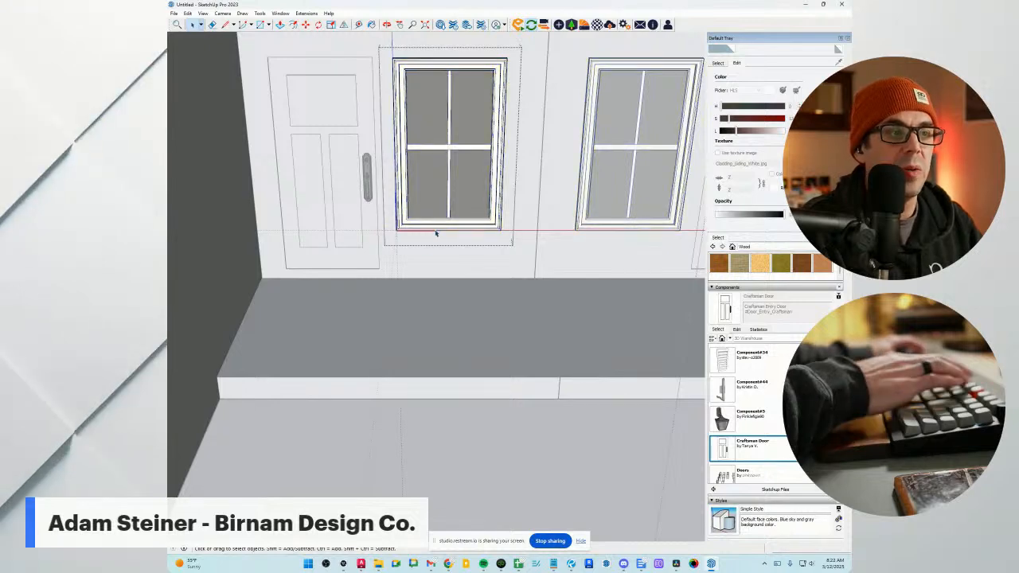
Explode the nested window object inside the open porch window component.
{"action": "left_click", "coordinate": [438, 206]}
{"action": "right_click", "coordinate": [437, 204]}
{"action": "left_click", "coordinate": [463, 264]}
Raise the bottom rail of the porch window and move its horizontal muntin up to the middle of the glass.
{"action": "scroll", "coordinate": [463, 263], "scroll_direction": "down", "scroll_amount": 2}
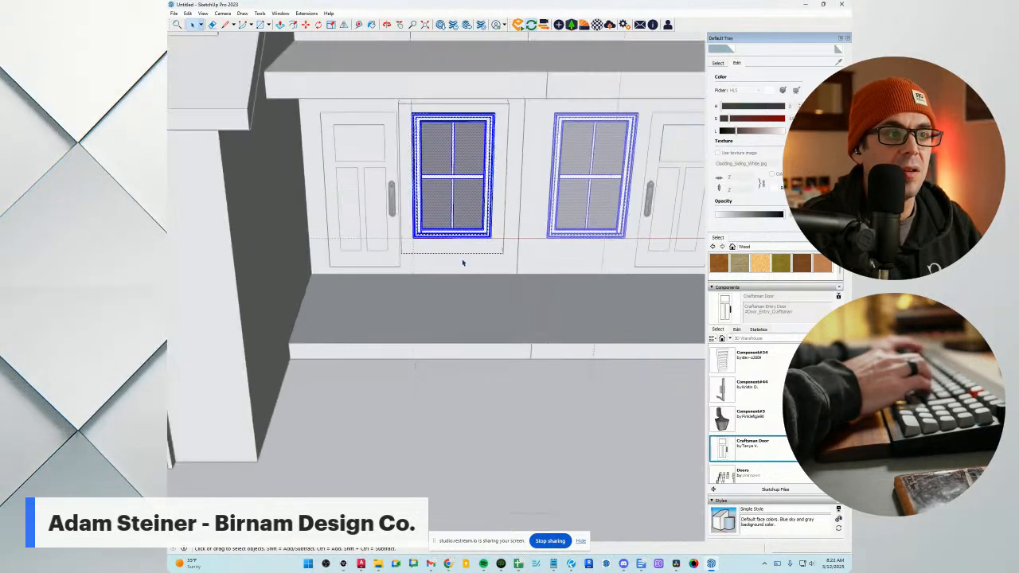
{"action": "scroll", "coordinate": [463, 262], "scroll_direction": "down", "scroll_amount": 3}
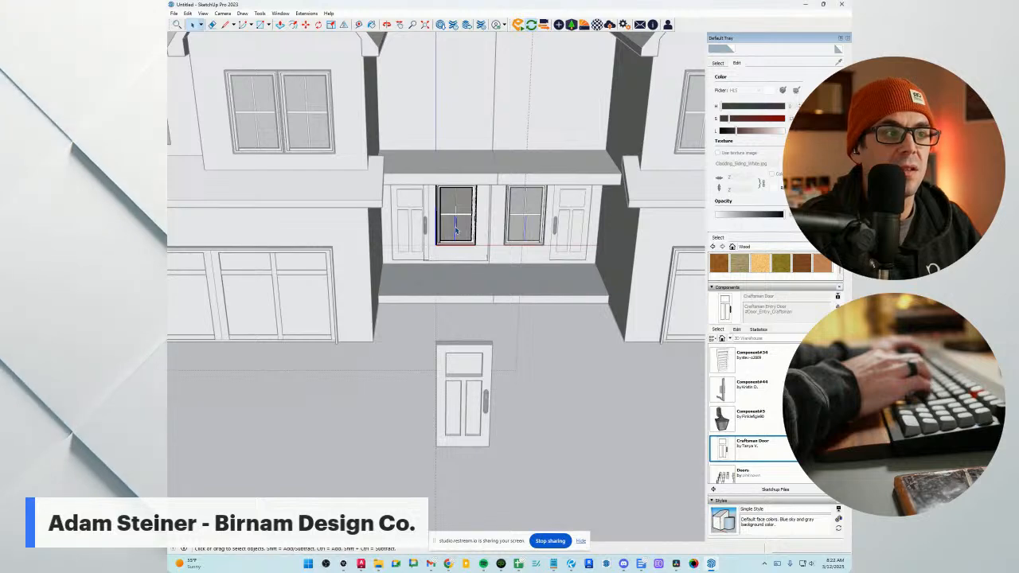
{"action": "scroll", "coordinate": [456, 230], "scroll_direction": "down", "scroll_amount": 2}
{"action": "scroll", "coordinate": [449, 234], "scroll_direction": "up", "scroll_amount": 5}
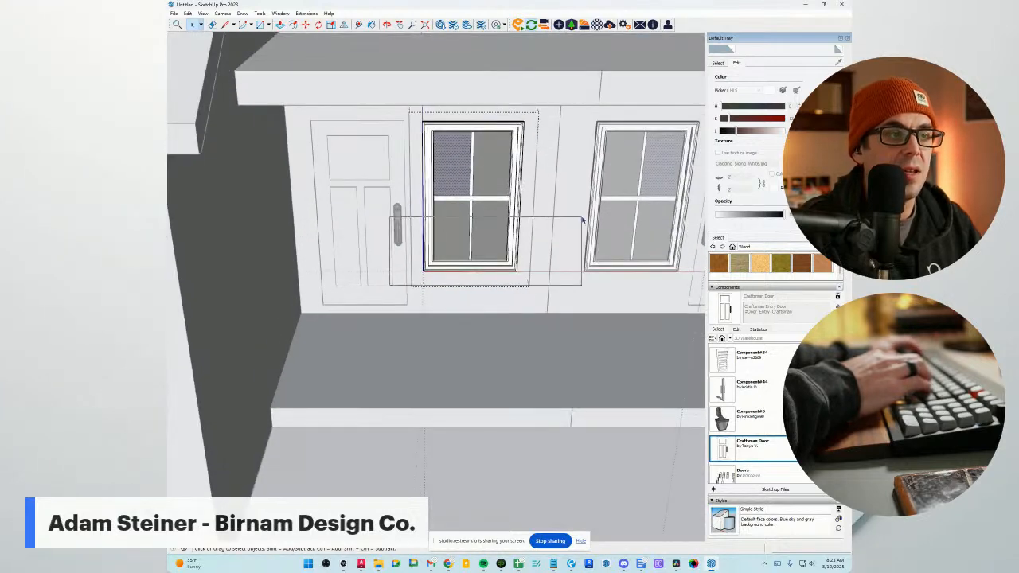
{"action": "left_click_drag", "start_coordinate": [581, 222], "coordinate": [582, 221]}
{"action": "scroll", "coordinate": [502, 256], "scroll_direction": "up", "scroll_amount": 2}
{"action": "scroll", "coordinate": [515, 275], "scroll_direction": "up", "scroll_amount": 2}
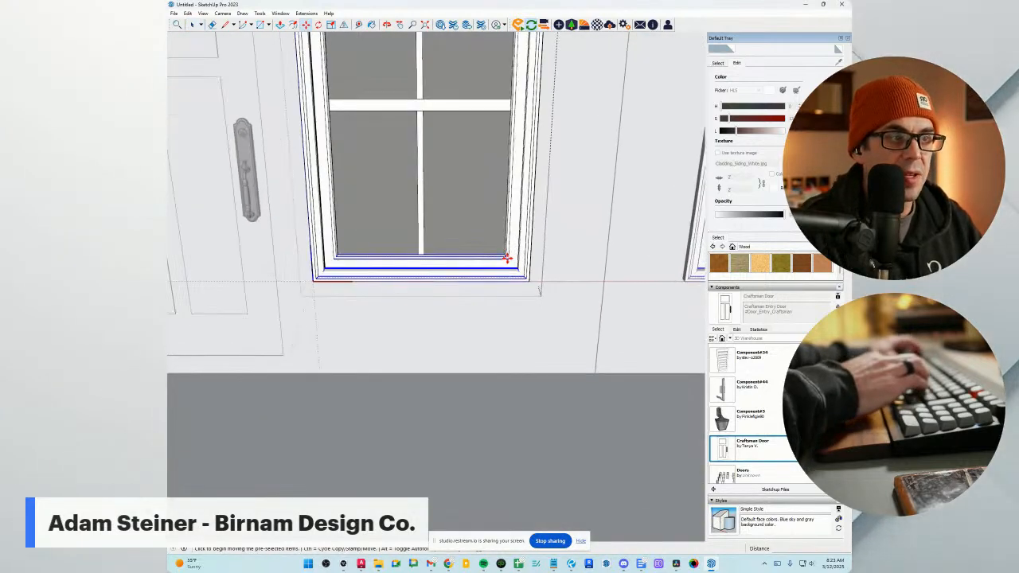
{"action": "scroll", "coordinate": [506, 256], "scroll_direction": "down", "scroll_amount": 4}
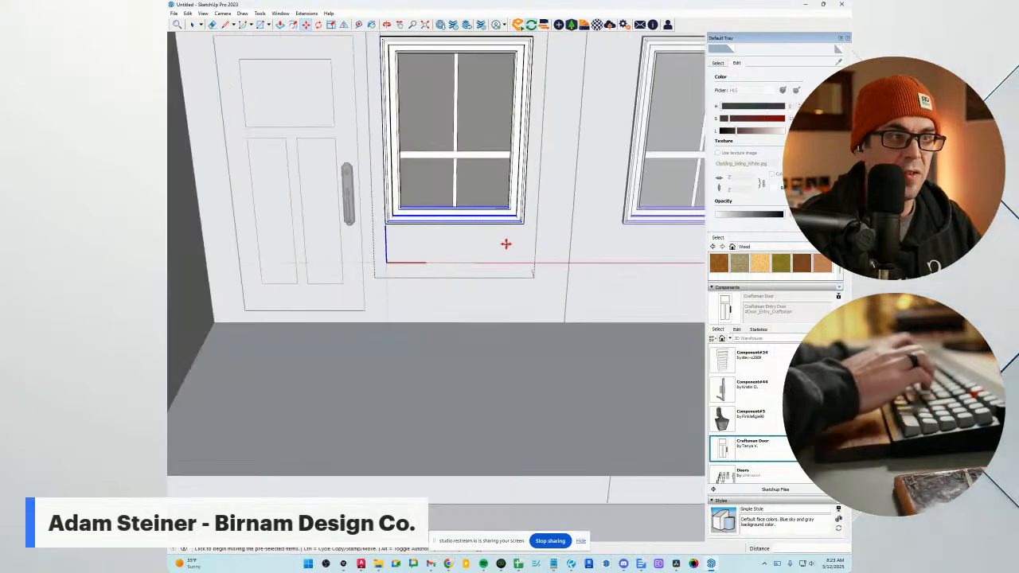
{"action": "scroll", "coordinate": [501, 238], "scroll_direction": "down", "scroll_amount": 2}
{"action": "key", "text": "space"}
{"action": "middle_click_drag", "start_coordinate": [530, 166], "coordinate": [507, 163]}
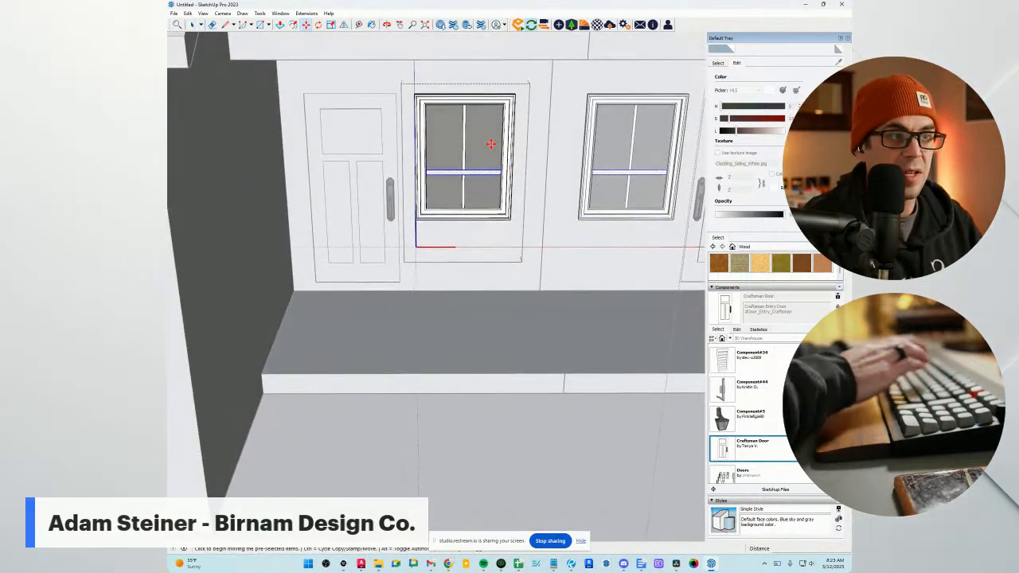
{"action": "left_click", "coordinate": [491, 143]}
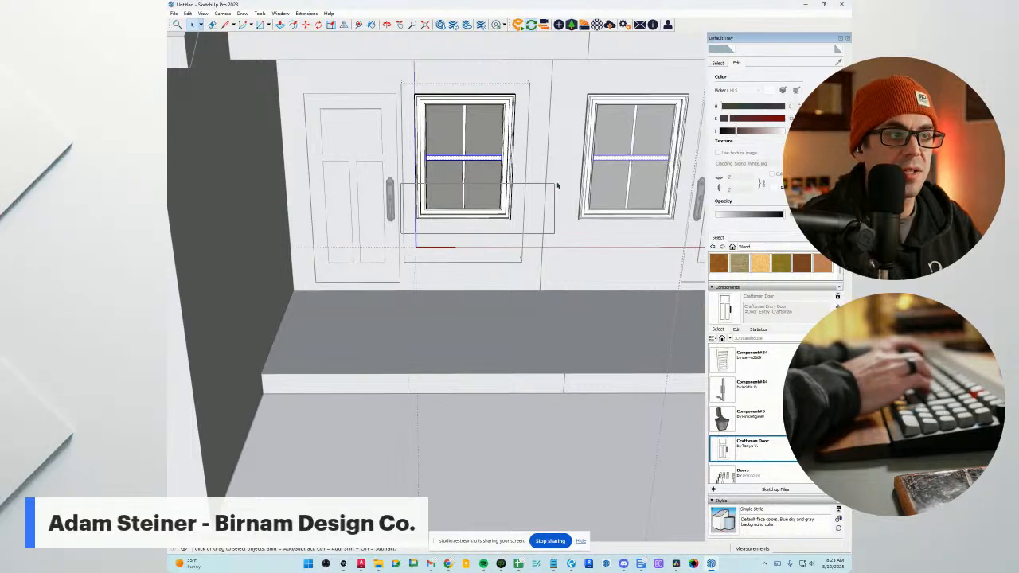
Raise the porch window's bottom rail by another 12 inches and its horizontal muntin by 6 inches.
{"action": "scroll", "coordinate": [517, 191], "scroll_direction": "up", "scroll_amount": 2}
{"action": "key", "text": "m"}
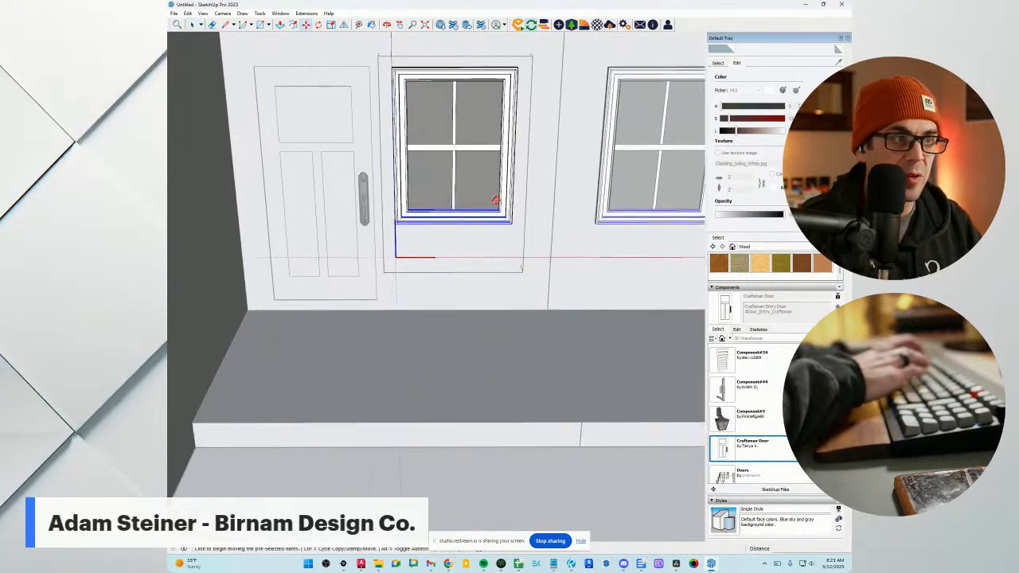
{"action": "left_click", "coordinate": [497, 201]}
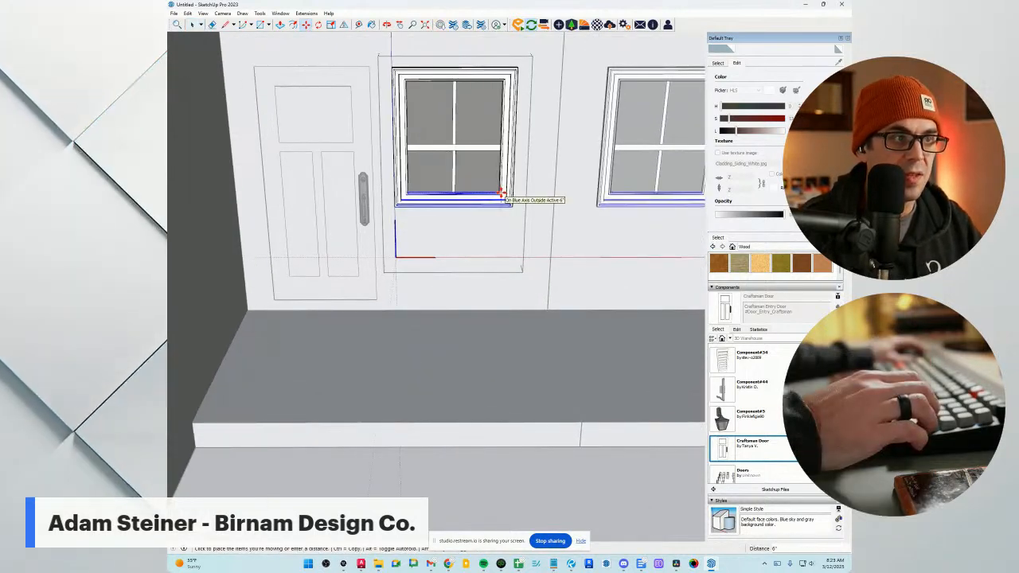
{"action": "type", "text": "12"}
{"action": "key", "text": "Return"}
{"action": "key", "text": "space"}
{"action": "left_click_drag", "start_coordinate": [589, 126], "coordinate": [590, 127]}
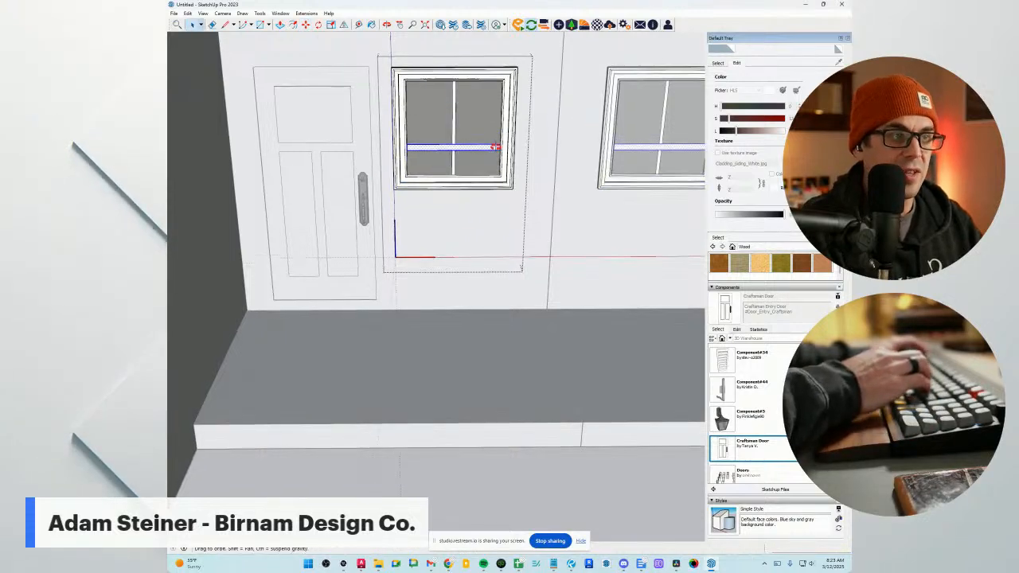
{"action": "key", "text": "m"}
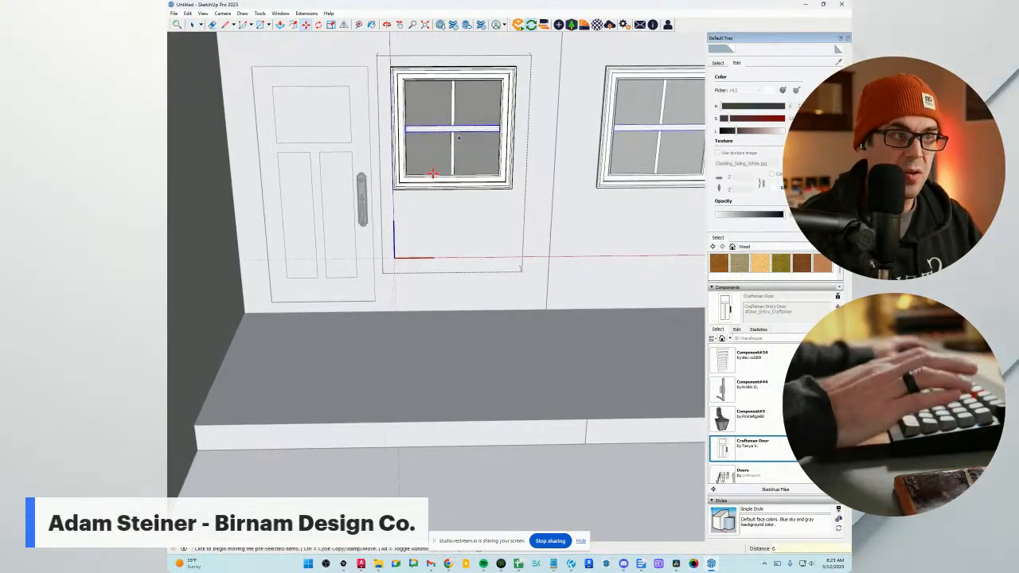
{"action": "key", "text": "space"}
Narrow the porch window by moving its door-side jamb 12 inches away from the door, with the vertical muntin re-centred, and close the component.
{"action": "left_click", "coordinate": [504, 39]}
{"action": "double_click", "coordinate": [479, 93]}
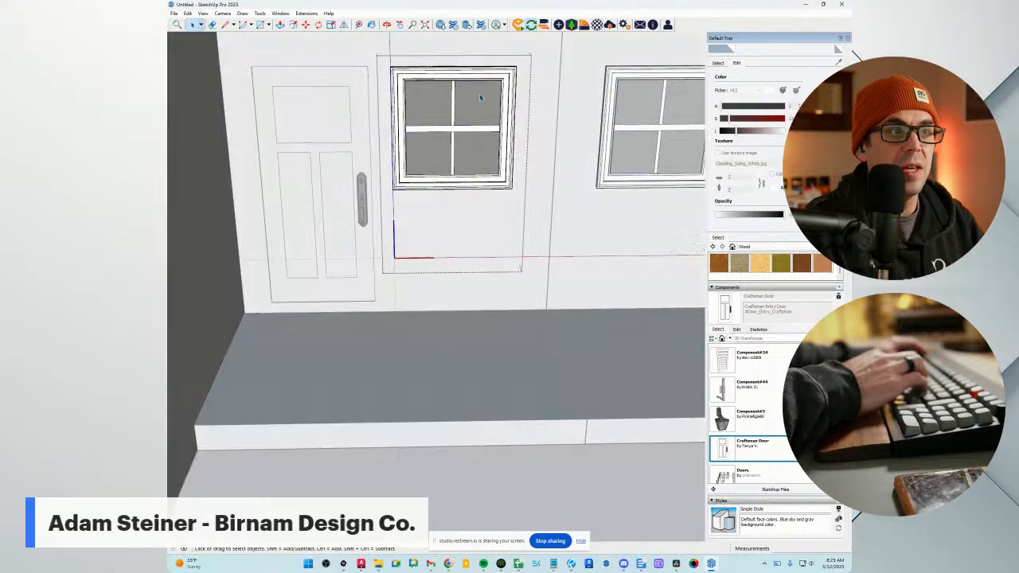
{"action": "left_click_drag", "start_coordinate": [423, 213], "coordinate": [478, 74]}
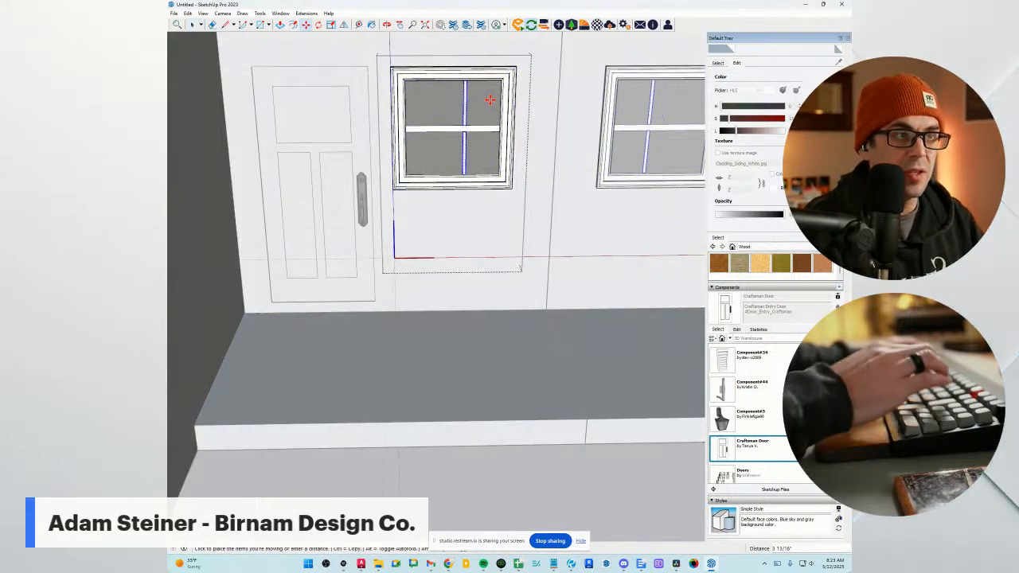
{"action": "key", "text": "space"}
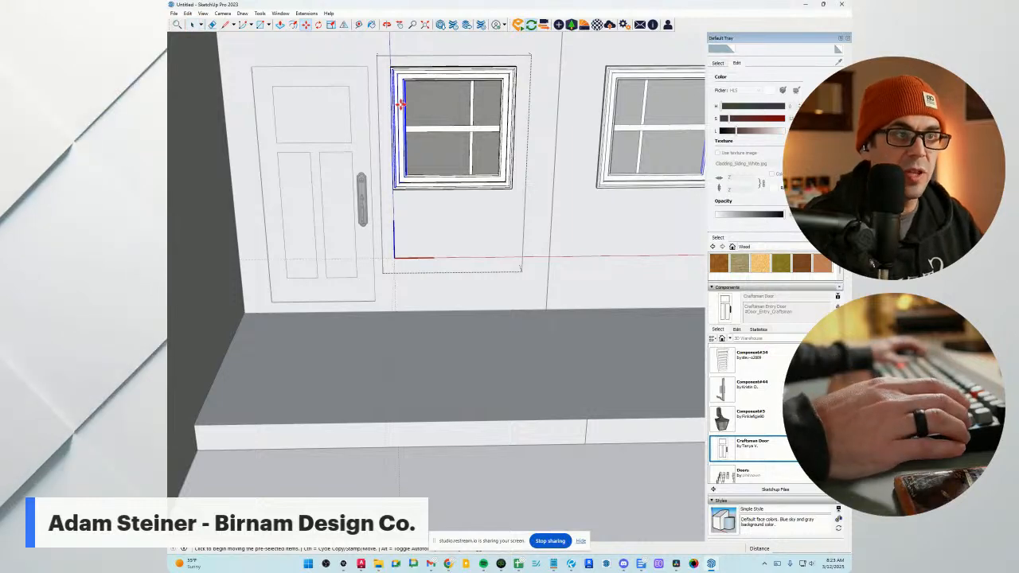
{"action": "left_click", "coordinate": [401, 104]}
{"action": "type", "text": "12"}
{"action": "key", "text": "Return"}
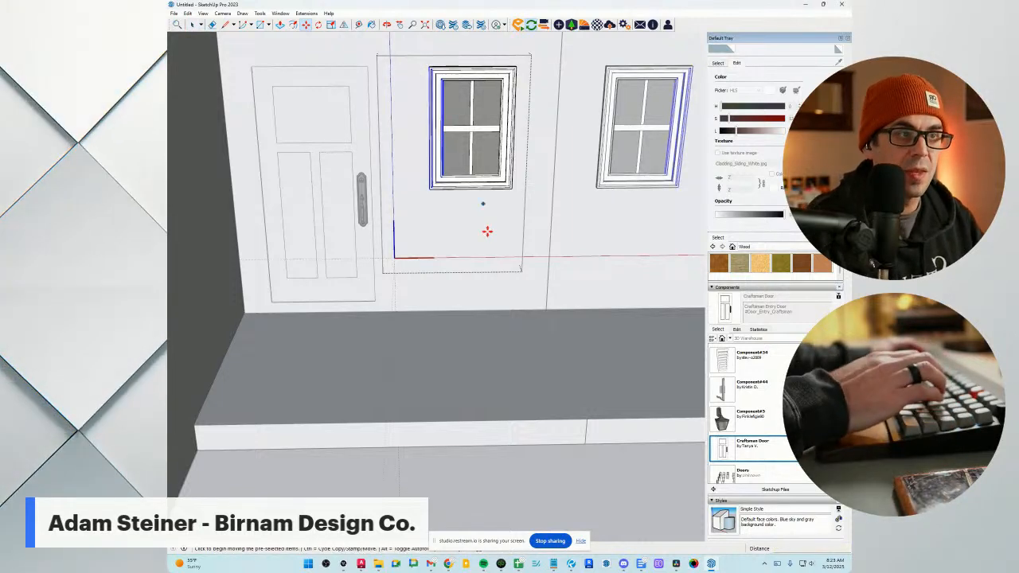
{"action": "scroll", "coordinate": [487, 230], "scroll_direction": "down", "scroll_amount": 3}
{"action": "key", "text": "space"}
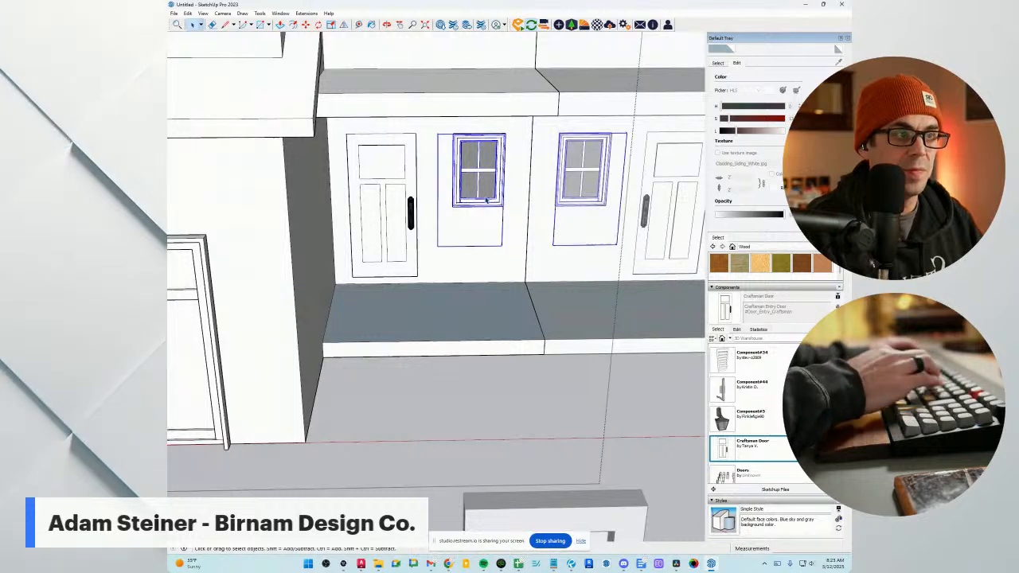
Sample the white trim material of the porch window and darken it to a lightness of 23.
{"action": "scroll", "coordinate": [497, 206], "scroll_direction": "up", "scroll_amount": 3}
{"action": "key", "text": "m"}
{"action": "scroll", "coordinate": [784, 278], "scroll_direction": "up", "scroll_amount": 3}
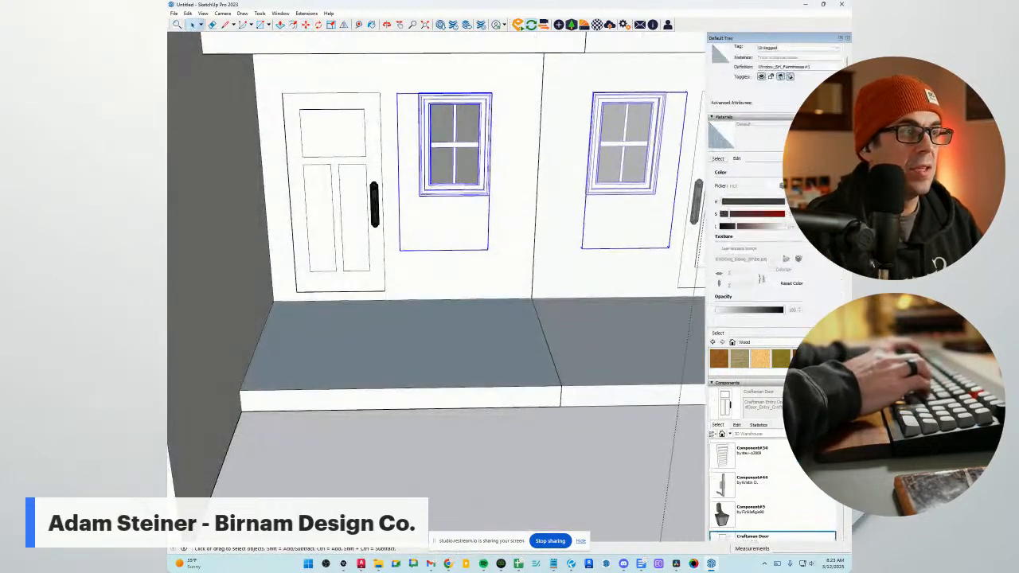
{"action": "left_click", "coordinate": [718, 159]}
{"action": "key", "text": "b"}
{"action": "scroll", "coordinate": [485, 172], "scroll_direction": "up", "scroll_amount": 3}
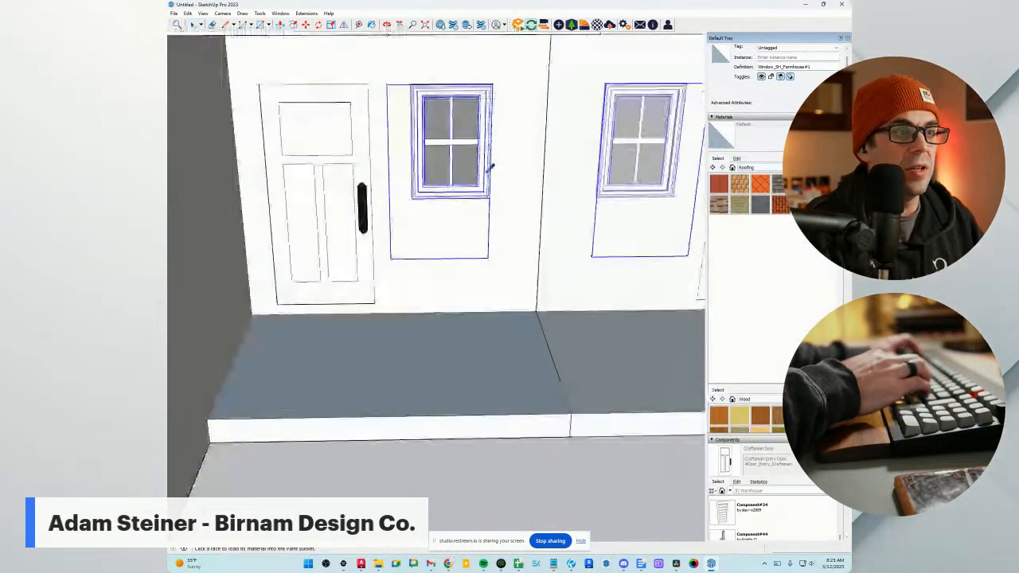
{"action": "left_click", "coordinate": [737, 158]}
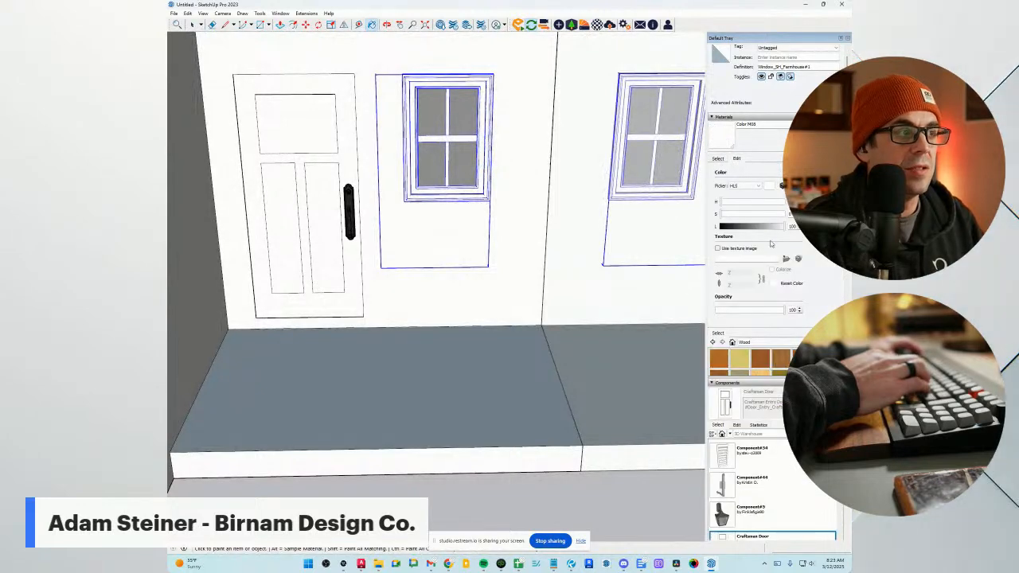
{"action": "left_click", "coordinate": [736, 226]}
Outline the entry door with a rectangle on the porch wall and push that face in about 4 13/16 inches.
{"action": "middle_click_drag", "start_coordinate": [452, 264], "coordinate": [443, 259]}
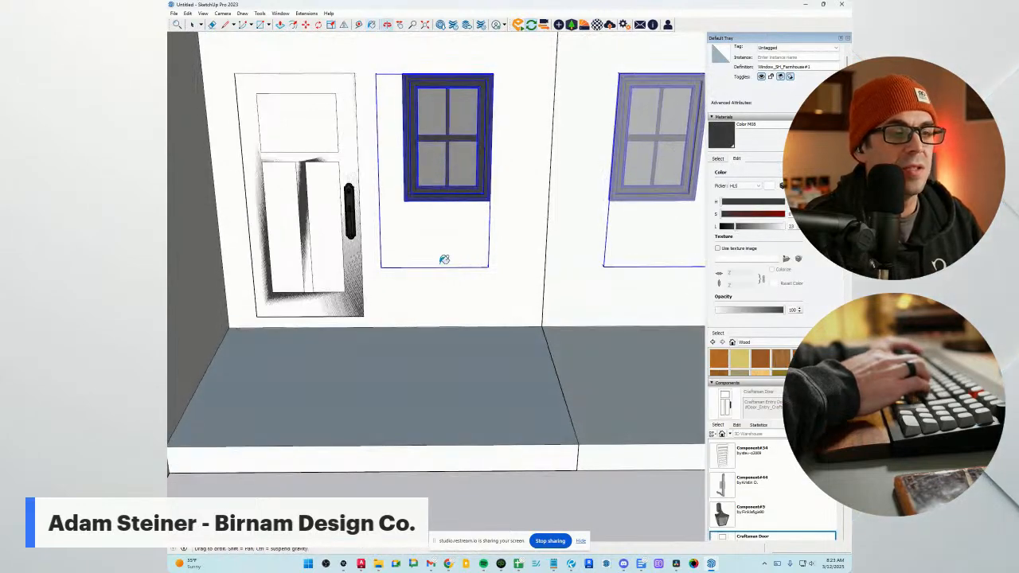
{"action": "scroll", "coordinate": [424, 268], "scroll_direction": "down", "scroll_amount": 4}
{"action": "key", "text": "r"}
{"action": "scroll", "coordinate": [321, 296], "scroll_direction": "up", "scroll_amount": 2}
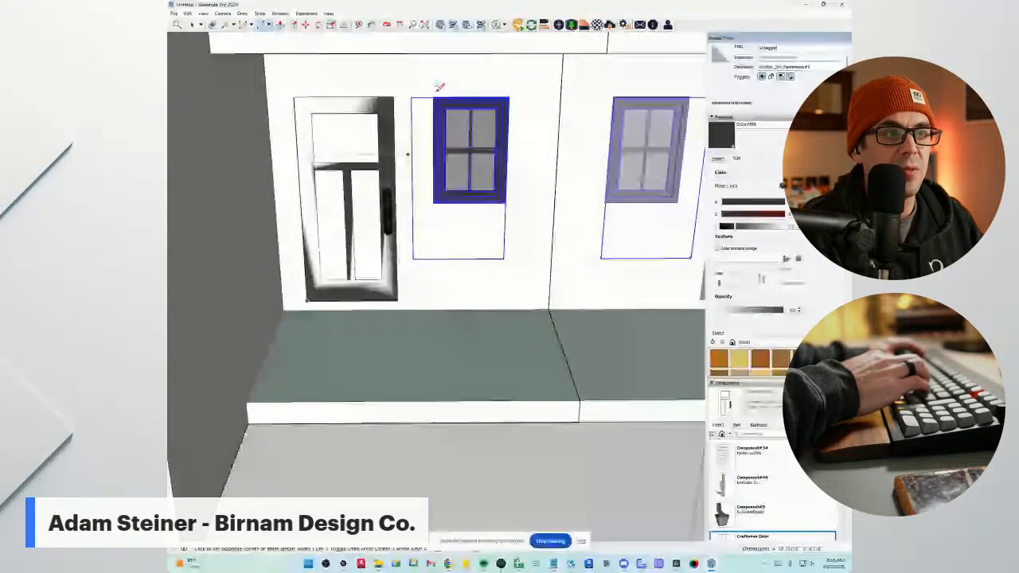
{"action": "key", "text": "p"}
{"action": "middle_click_drag", "start_coordinate": [342, 239], "coordinate": [362, 191]}
{"action": "left_click", "coordinate": [362, 189]}
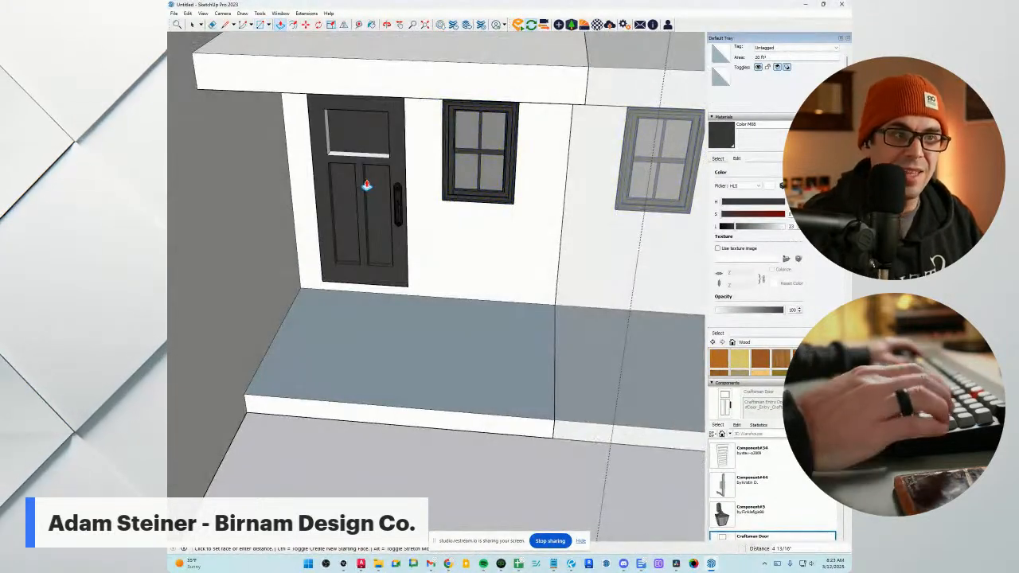
Open the entry door component, close it again, and examine the porch entry and the townhouse facades.
{"action": "key", "text": "space"}
{"action": "double_click", "coordinate": [367, 188]}
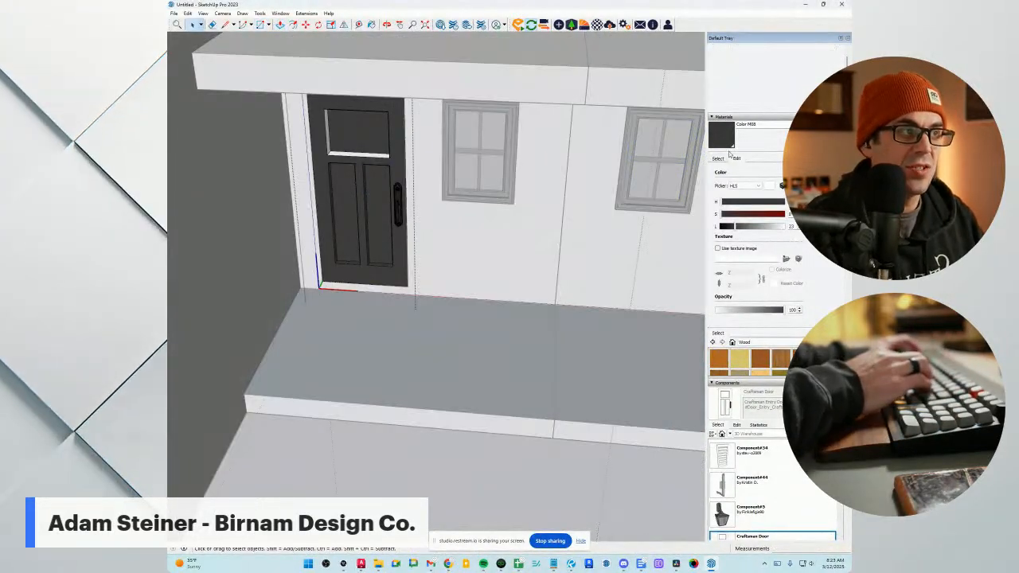
{"action": "key", "text": "space"}
{"action": "scroll", "coordinate": [387, 335], "scroll_direction": "down", "scroll_amount": 10}
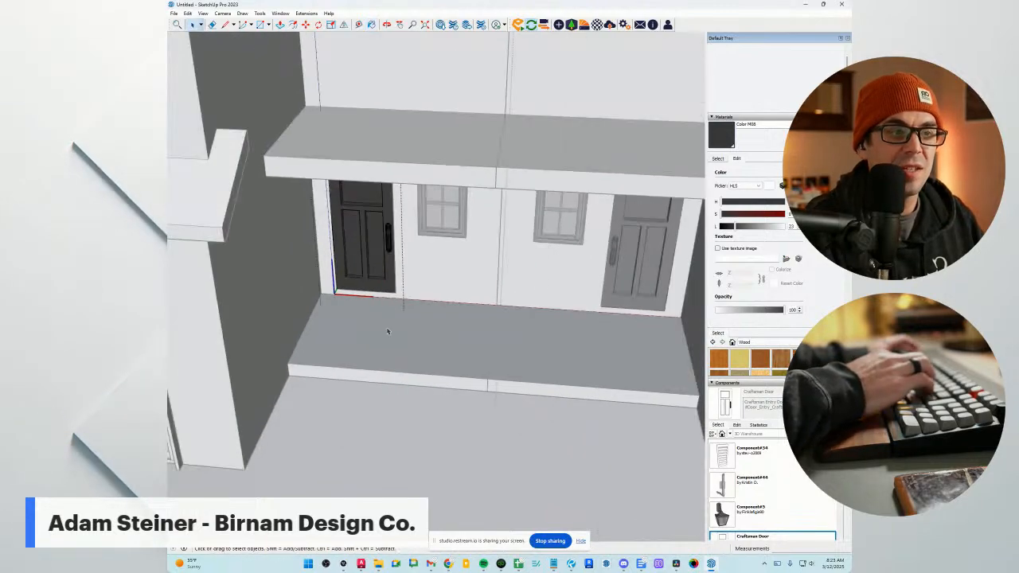
{"action": "scroll", "coordinate": [482, 332], "scroll_direction": "down", "scroll_amount": 4}
{"action": "mouse_move", "coordinate": [501, 334]}
{"action": "middle_mouse_down"}
{"action": "mouse_move", "coordinate": [489, 345]}
{"action": "mouse_move", "coordinate": [510, 303]}
{"action": "middle_mouse_up"}
{"action": "scroll", "coordinate": [477, 362], "scroll_direction": "up", "scroll_amount": 5}
{"action": "scroll", "coordinate": [286, 216], "scroll_direction": "down", "scroll_amount": 2}
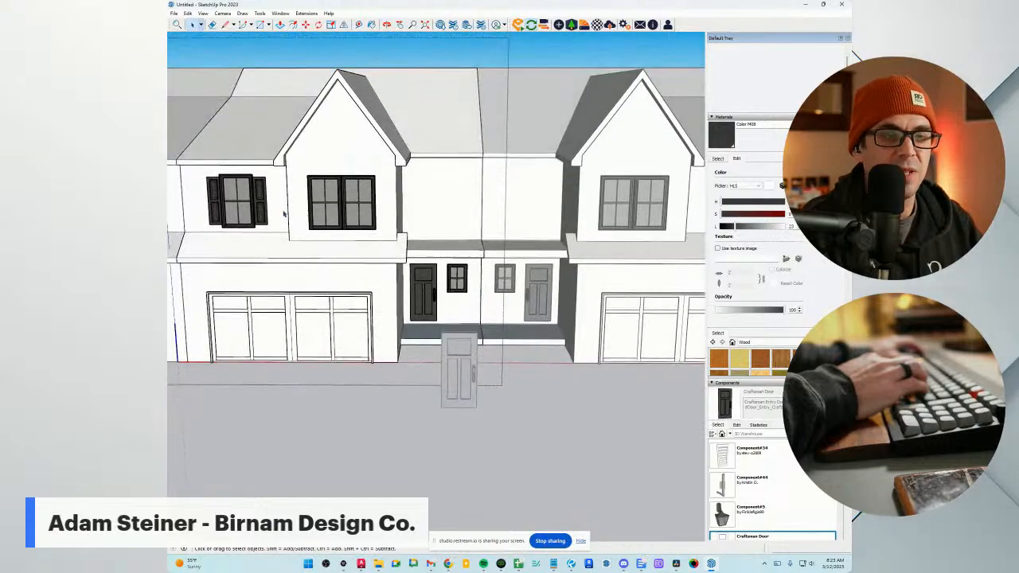
{"action": "mouse_move", "coordinate": [284, 215]}
{"action": "middle_mouse_down"}
{"action": "mouse_move", "coordinate": [316, 248]}
{"action": "mouse_move", "coordinate": [422, 285]}
{"action": "mouse_move", "coordinate": [536, 383]}
{"action": "middle_mouse_up"}
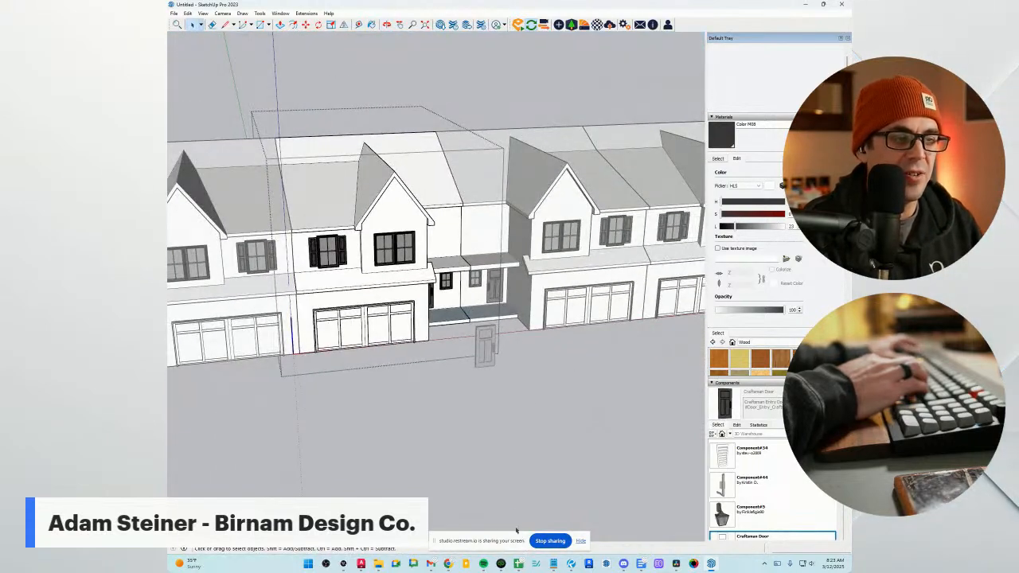
{"action": "mouse_move", "coordinate": [433, 354]}
{"action": "middle_mouse_down"}
{"action": "mouse_move", "coordinate": [330, 316]}
{"action": "mouse_move", "coordinate": [258, 342]}
{"action": "middle_mouse_up"}
Extrude the top of the porch roof slab upward as a separate layer and pull its front band forward as an overhang.
{"action": "scroll", "coordinate": [406, 281], "scroll_direction": "up", "scroll_amount": 5}
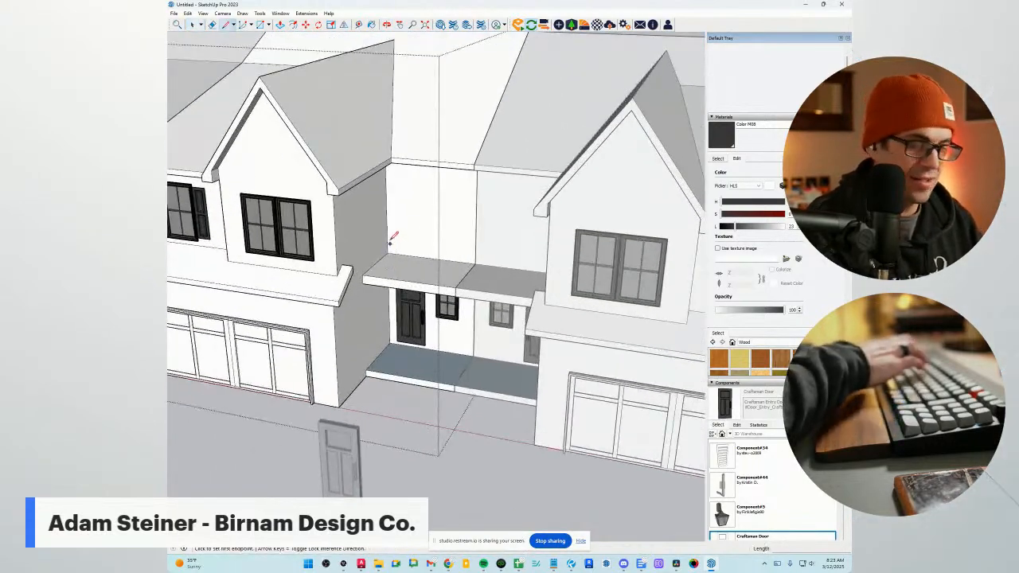
{"action": "scroll", "coordinate": [390, 241], "scroll_direction": "up", "scroll_amount": 3}
{"action": "scroll", "coordinate": [455, 253], "scroll_direction": "up", "scroll_amount": 4}
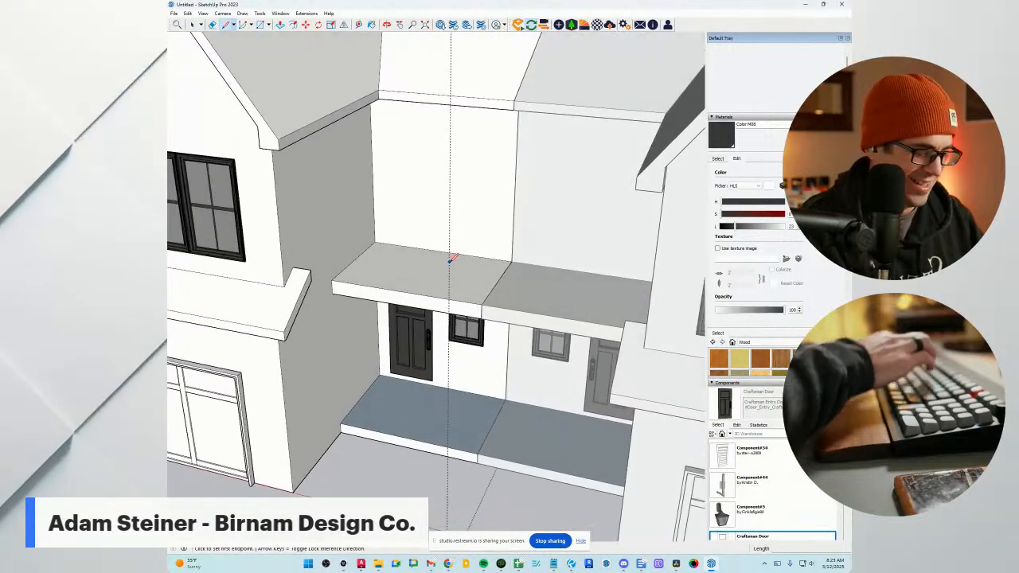
{"action": "key", "text": "p"}
{"action": "left_click", "coordinate": [452, 288]}
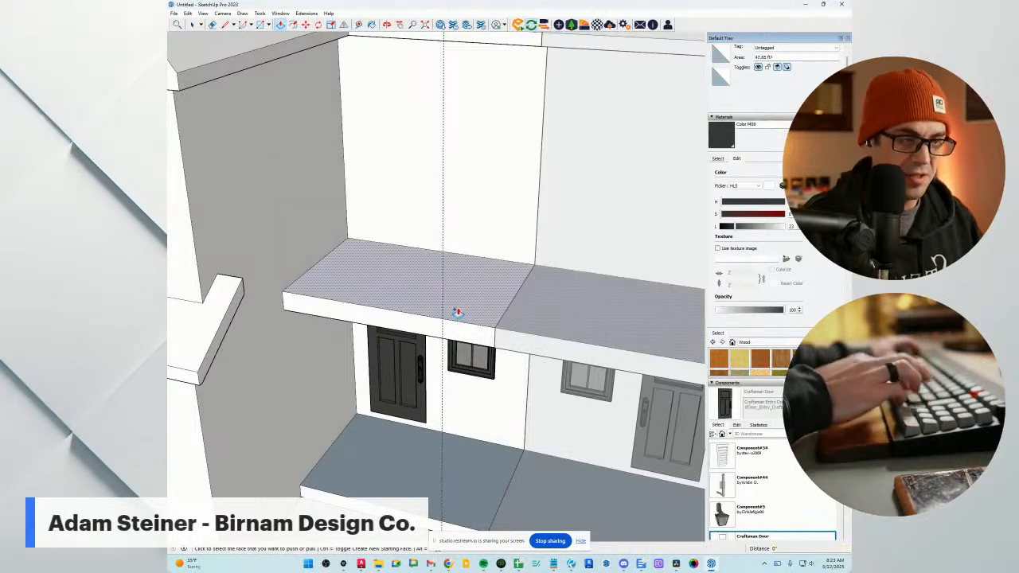
{"action": "left_click", "coordinate": [463, 295]}
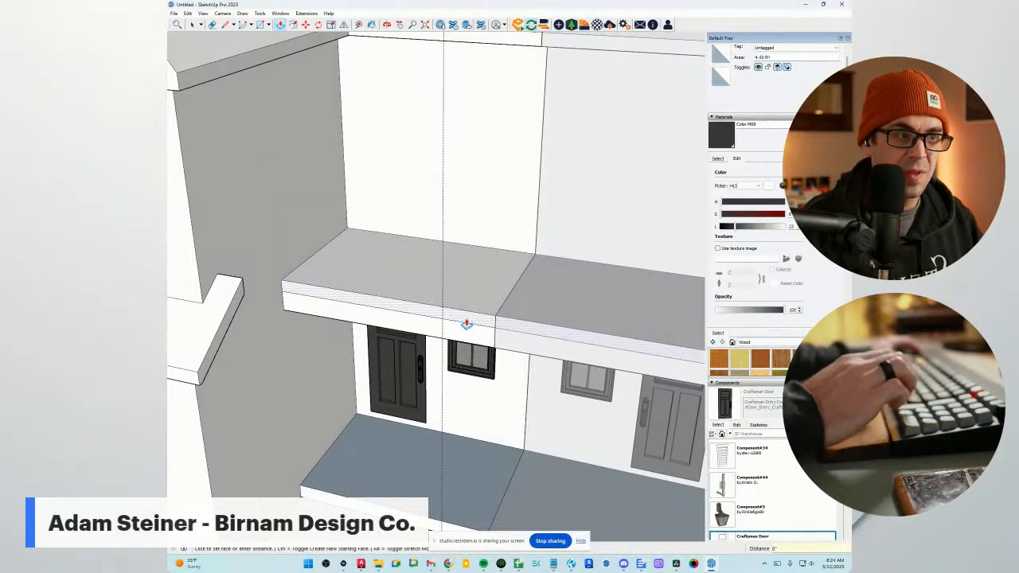
Construct a short sloping pitch line at the front corner of the porch roof slab and erase the helper line.
{"action": "scroll", "coordinate": [464, 310], "scroll_direction": "down", "scroll_amount": 5}
{"action": "mouse_move", "coordinate": [464, 311]}
{"action": "middle_mouse_down"}
{"action": "mouse_move", "coordinate": [403, 336]}
{"action": "mouse_move", "coordinate": [374, 307]}
{"action": "middle_mouse_up"}
{"action": "scroll", "coordinate": [370, 300], "scroll_direction": "up", "scroll_amount": 3}
{"action": "key", "text": "l"}
{"action": "left_click", "coordinate": [374, 309]}
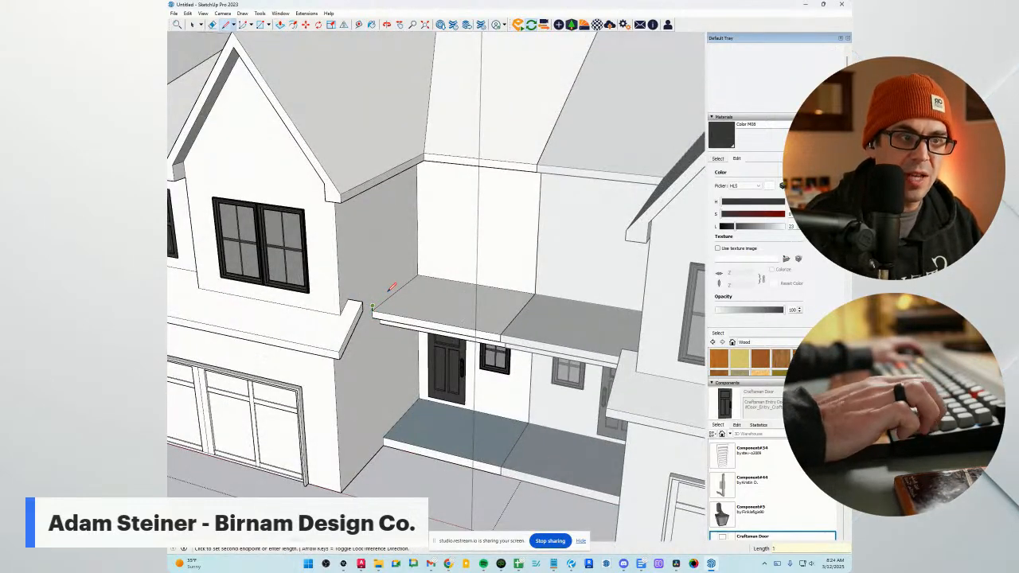
{"action": "scroll", "coordinate": [373, 311], "scroll_direction": "up", "scroll_amount": 2}
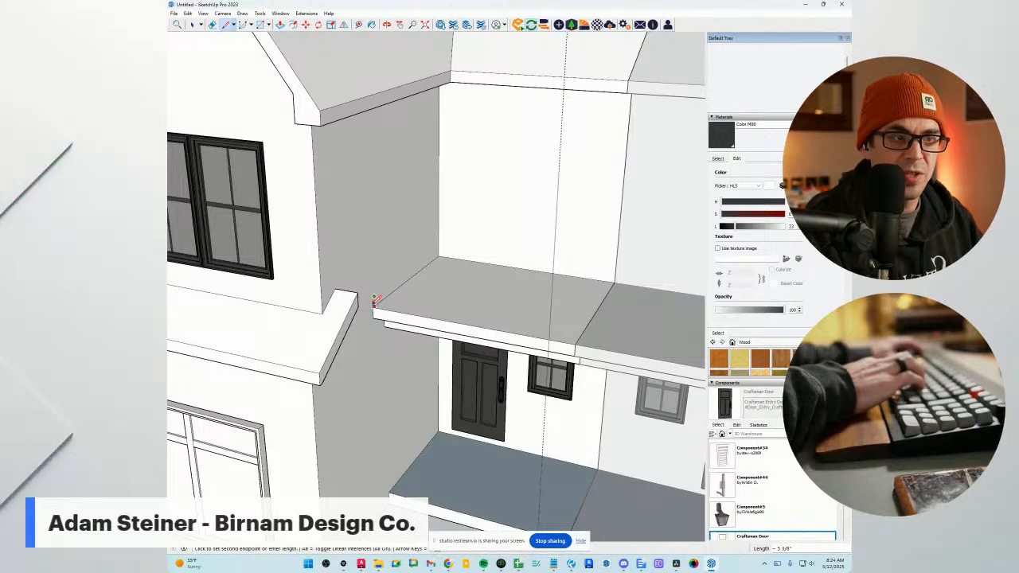
{"action": "scroll", "coordinate": [374, 301], "scroll_direction": "up", "scroll_amount": 2}
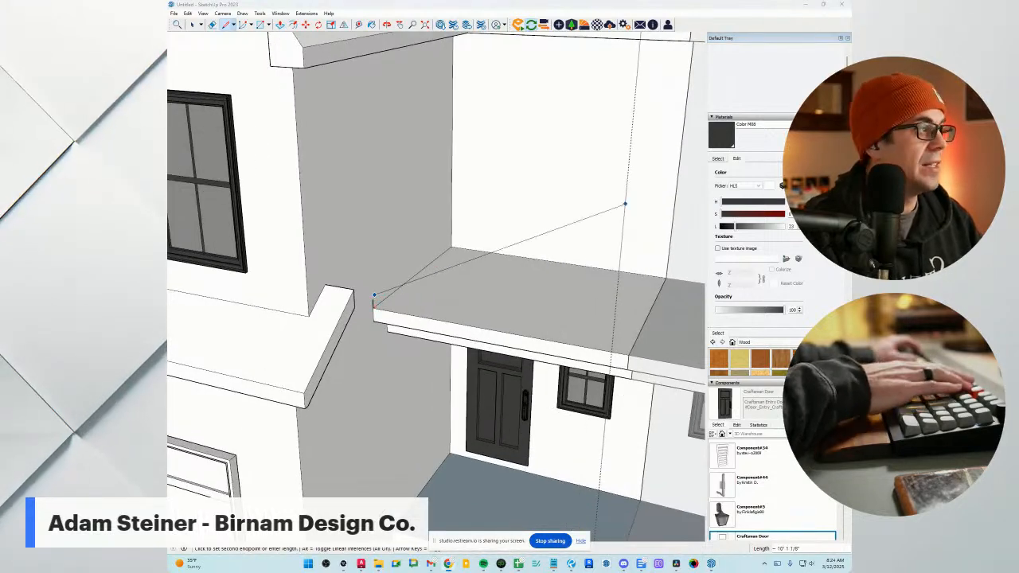
{"action": "middle_click_drag", "start_coordinate": [467, 285], "coordinate": [390, 263]}
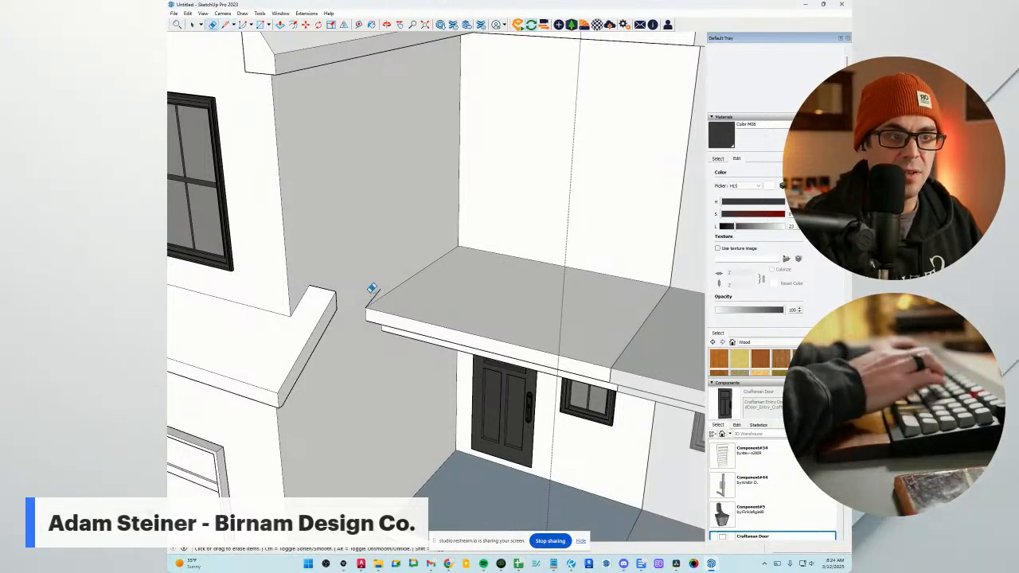
Extend the sloping line up to the rear porch wall to form the triangular side profile of the porch roof.
{"action": "scroll", "coordinate": [372, 291], "scroll_direction": "down", "scroll_amount": 2}
{"action": "key", "text": "l"}
{"action": "middle_click_drag", "start_coordinate": [490, 169], "coordinate": [451, 245]}
{"action": "left_click", "coordinate": [450, 202]}
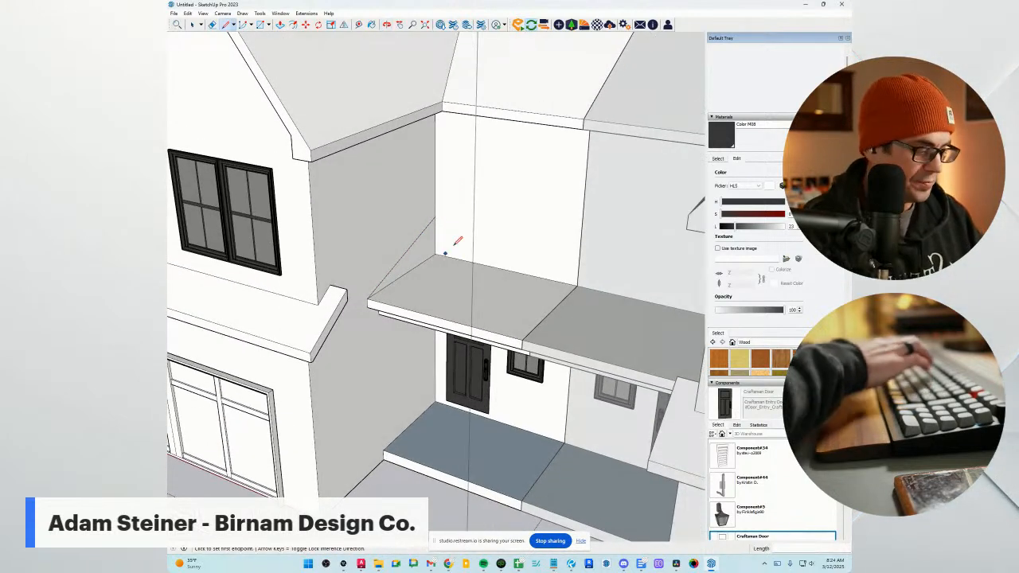
Extrude the triangular side profile across the porch width to form the sloped roof and erase the leftover seam line near its front edge.
{"action": "key", "text": "p"}
{"action": "left_click", "coordinate": [434, 257]}
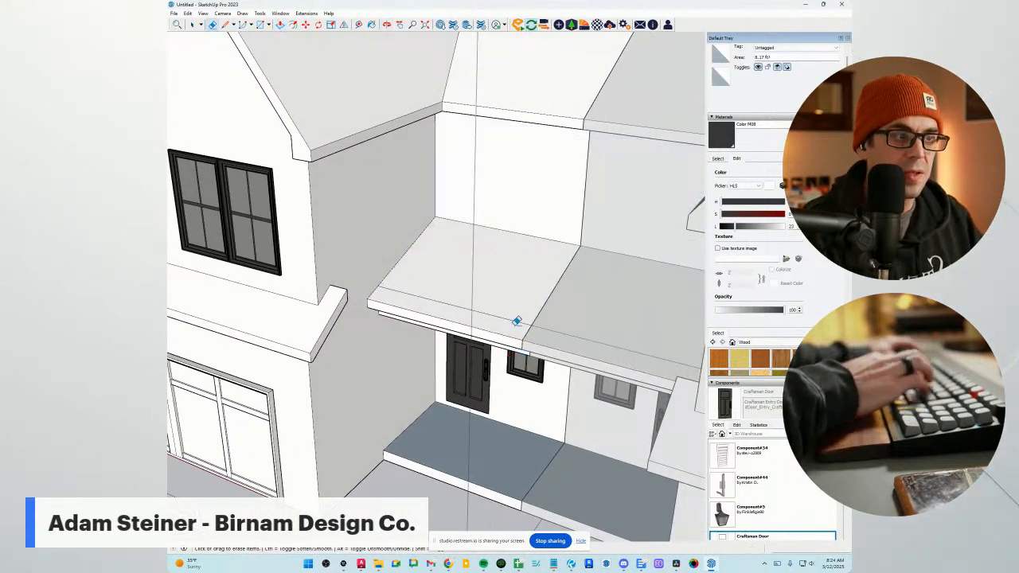
{"action": "left_click", "coordinate": [516, 321]}
{"action": "scroll", "coordinate": [494, 289], "scroll_direction": "down", "scroll_amount": 5}
{"action": "middle_click_drag", "start_coordinate": [466, 253], "coordinate": [527, 265]}
{"action": "scroll", "coordinate": [527, 265], "scroll_direction": "up", "scroll_amount": 2}
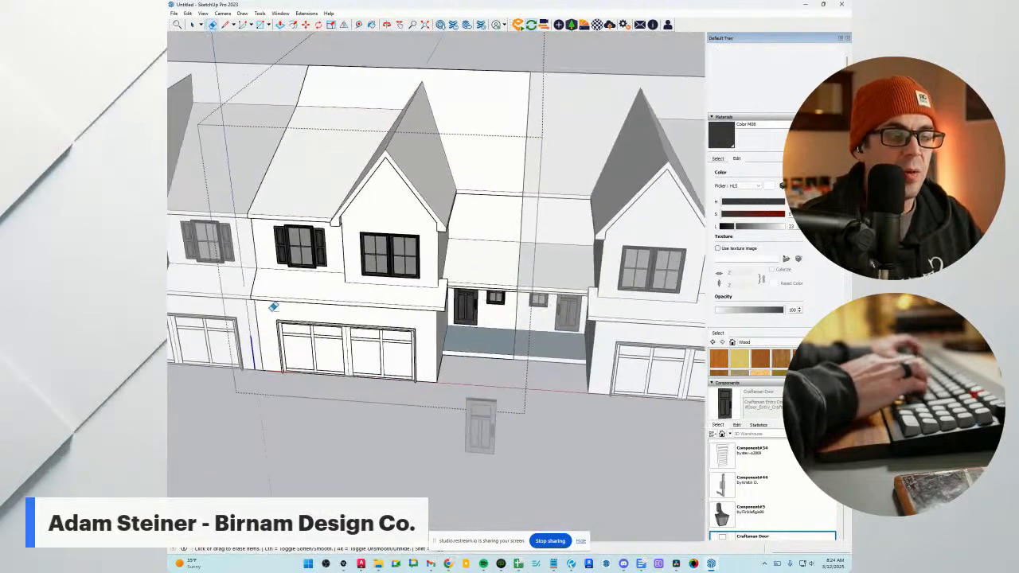
Copy the single upper window together with both its shutters onto the upper wall above the porch roof.
{"action": "key", "text": "space"}
{"action": "scroll", "coordinate": [279, 279], "scroll_direction": "up", "scroll_amount": 2}
{"action": "left_click", "coordinate": [294, 238], "text": "shift"}
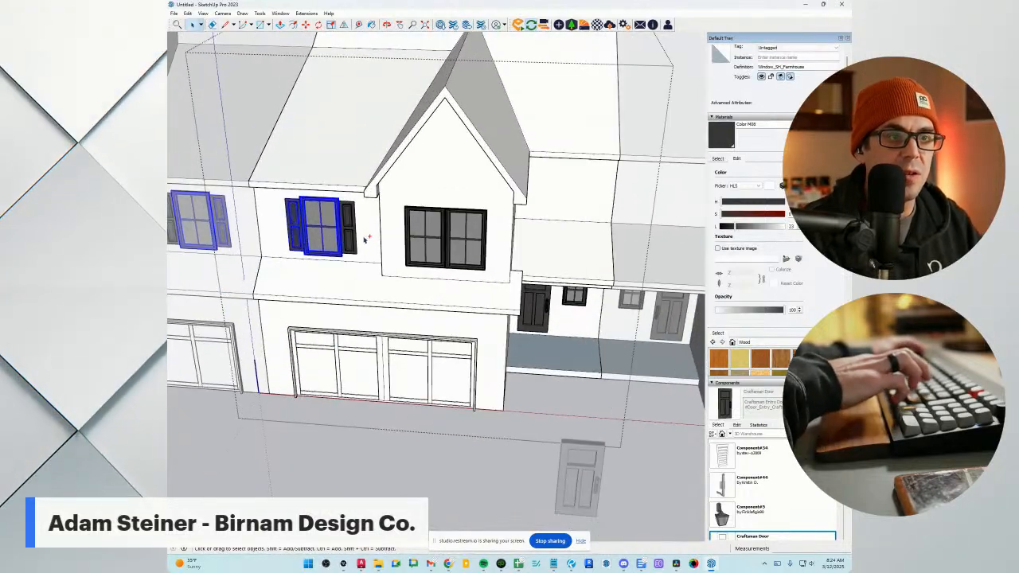
{"action": "left_click", "coordinate": [363, 238], "text": "shift"}
{"action": "left_click", "coordinate": [348, 228], "text": "shift"}
{"action": "middle_click_drag", "start_coordinate": [348, 228], "coordinate": [348, 205]}
{"action": "left_click", "coordinate": [350, 205]}
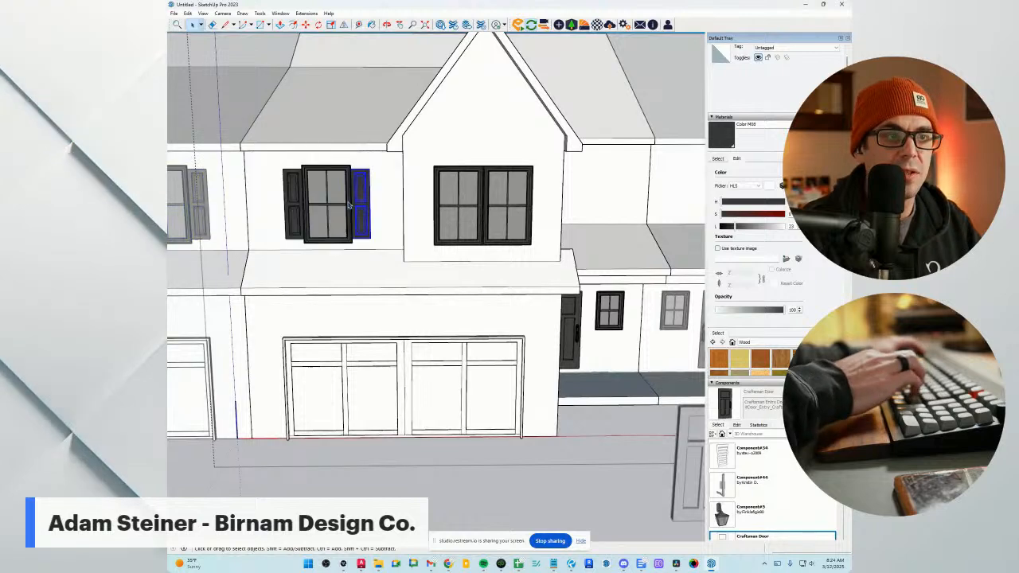
{"action": "scroll", "coordinate": [311, 159], "scroll_direction": "up", "scroll_amount": 3}
{"action": "key", "text": "m"}
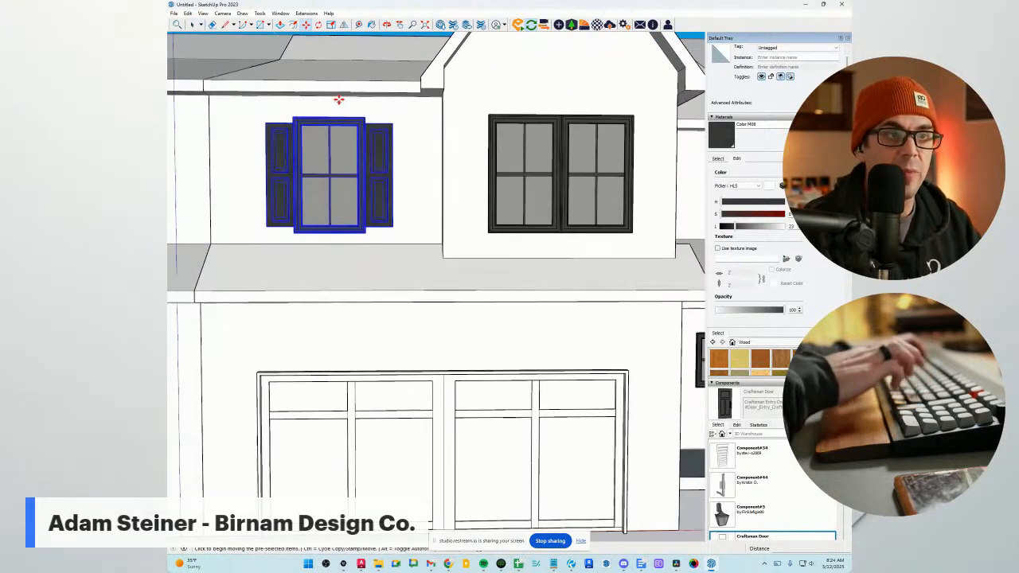
{"action": "left_click", "coordinate": [333, 96]}
{"action": "scroll", "coordinate": [382, 254], "scroll_direction": "down", "scroll_amount": 3}
{"action": "middle_click_drag", "start_coordinate": [382, 255], "coordinate": [350, 257]}
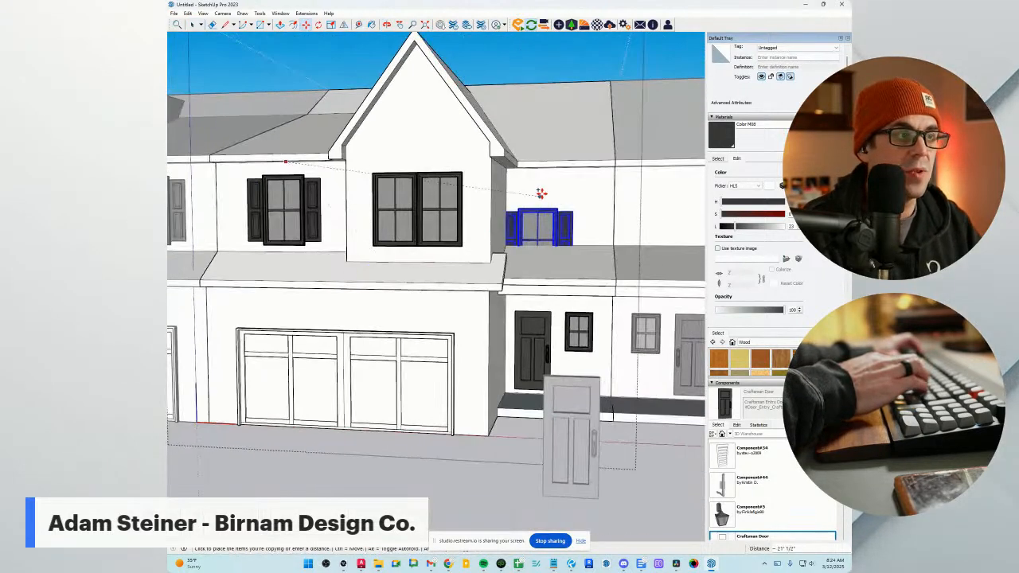
{"action": "scroll", "coordinate": [554, 171], "scroll_direction": "up", "scroll_amount": 2}
{"action": "middle_click_drag", "start_coordinate": [558, 166], "coordinate": [541, 136]}
{"action": "left_click", "coordinate": [542, 135]}
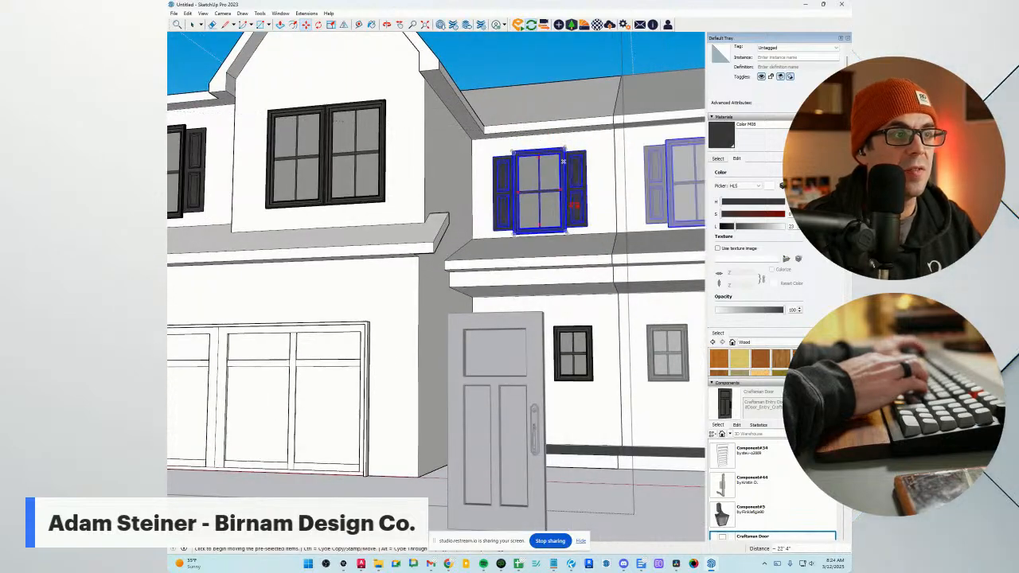
Select both shuttered upper-floor windows and move them together by 3 inches.
{"action": "middle_click_drag", "start_coordinate": [575, 205], "coordinate": [565, 241]}
{"action": "scroll", "coordinate": [549, 223], "scroll_direction": "down", "scroll_amount": 4}
{"action": "scroll", "coordinate": [556, 221], "scroll_direction": "up", "scroll_amount": 3}
{"action": "scroll", "coordinate": [521, 240], "scroll_direction": "down", "scroll_amount": 3}
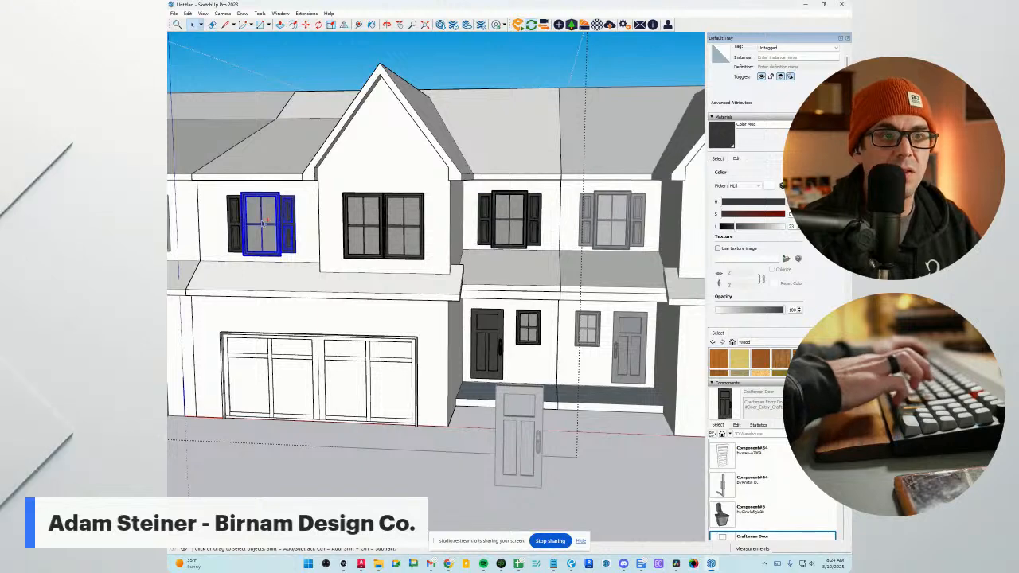
{"action": "left_click", "coordinate": [516, 225], "text": "ctrl"}
{"action": "left_click", "coordinate": [538, 215], "text": "ctrl"}
{"action": "middle_click_drag", "start_coordinate": [536, 218], "coordinate": [489, 293]}
{"action": "key", "text": "m"}
{"action": "scroll", "coordinate": [462, 244], "scroll_direction": "up", "scroll_amount": 4}
{"action": "left_click", "coordinate": [463, 237]}
{"action": "type", "text": "3"}
{"action": "key", "text": "Return"}
{"action": "scroll", "coordinate": [488, 293], "scroll_direction": "down", "scroll_amount": 4}
Leave the townhouse unit's editing context and delete the spare entry door standing in front of the porch.
{"action": "key", "text": "space"}
{"action": "left_click", "coordinate": [388, 462]}
{"action": "scroll", "coordinate": [406, 378], "scroll_direction": "down", "scroll_amount": 4}
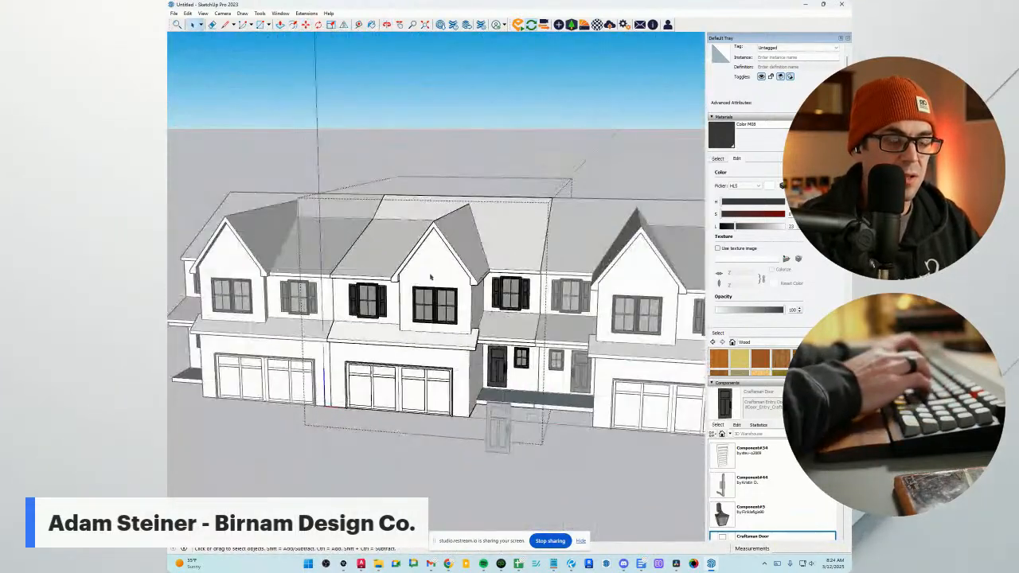
{"action": "middle_click_drag", "start_coordinate": [471, 435], "coordinate": [498, 453]}
{"action": "scroll", "coordinate": [497, 453], "scroll_direction": "up", "scroll_amount": 3}
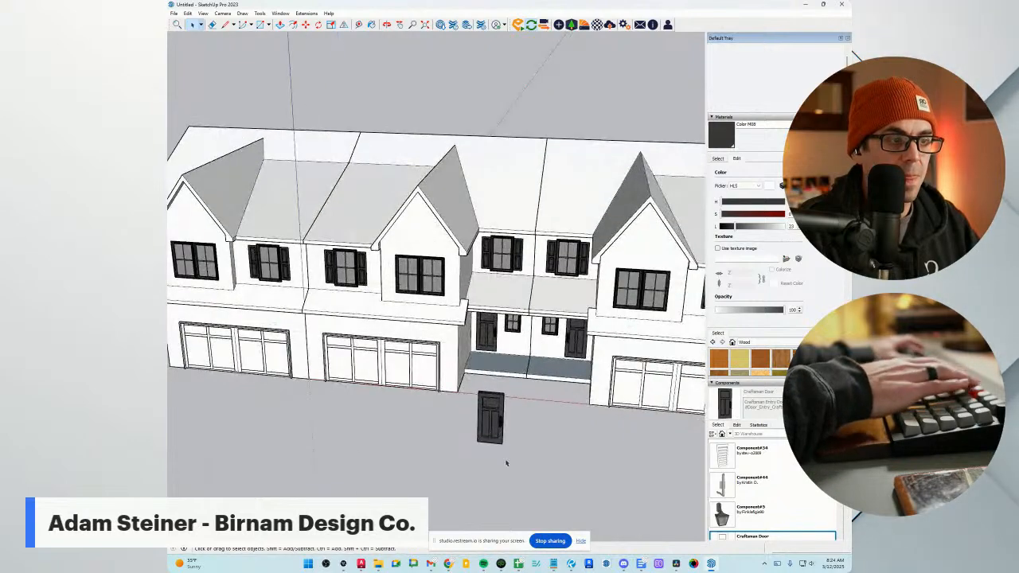
{"action": "left_click", "coordinate": [498, 426]}
{"action": "scroll", "coordinate": [499, 427], "scroll_direction": "down", "scroll_amount": 3}
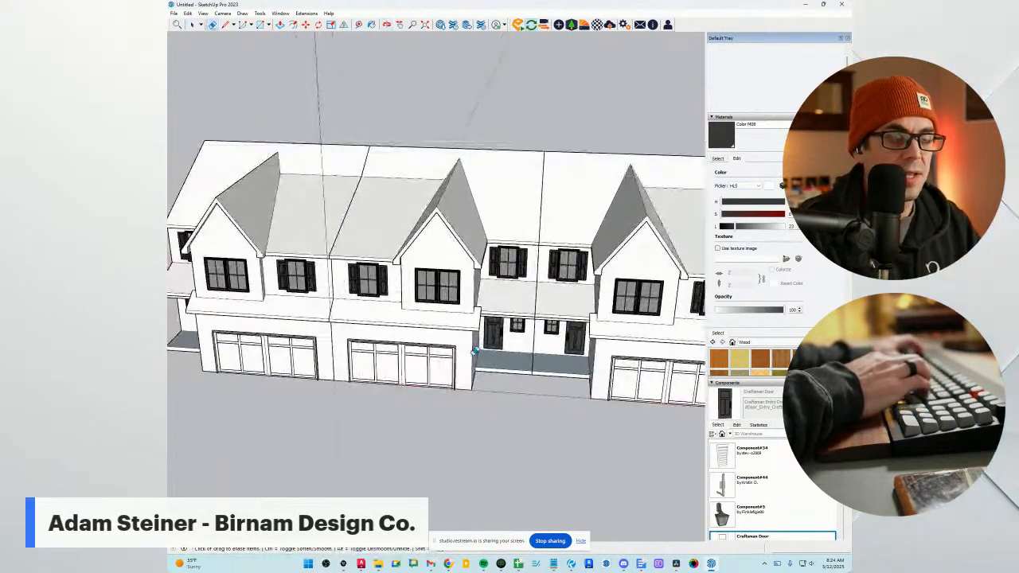
Examine the townhouse facades from the front and browse the component collection for exterior details.
{"action": "scroll", "coordinate": [475, 351], "scroll_direction": "down", "scroll_amount": 3}
{"action": "scroll", "coordinate": [475, 350], "scroll_direction": "up", "scroll_amount": 5}
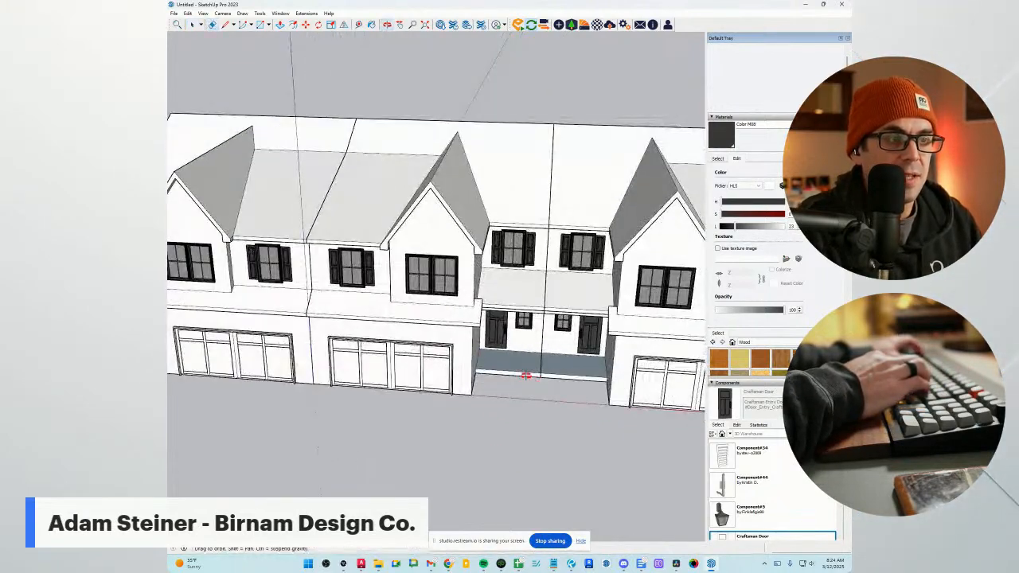
{"action": "mouse_move", "coordinate": [469, 350]}
{"action": "middle_mouse_down"}
{"action": "mouse_move", "coordinate": [456, 335]}
{"action": "mouse_move", "coordinate": [409, 346]}
{"action": "mouse_move", "coordinate": [559, 345]}
{"action": "mouse_move", "coordinate": [542, 355]}
{"action": "middle_mouse_up"}
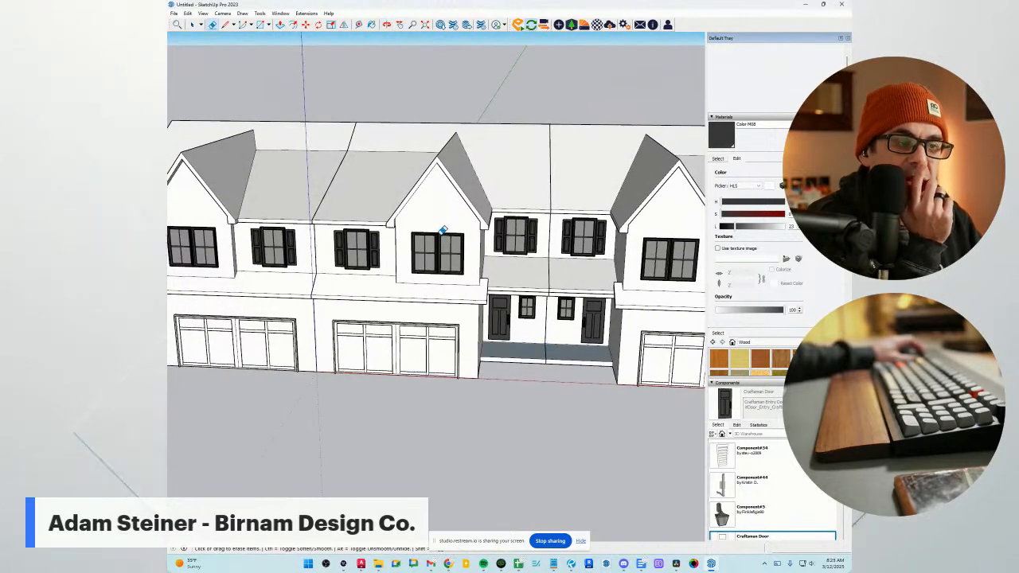
{"action": "middle_click_drag", "start_coordinate": [450, 317], "coordinate": [441, 288]}
{"action": "scroll", "coordinate": [446, 318], "scroll_direction": "up", "scroll_amount": 3}
{"action": "scroll", "coordinate": [501, 317], "scroll_direction": "down", "scroll_amount": 2}
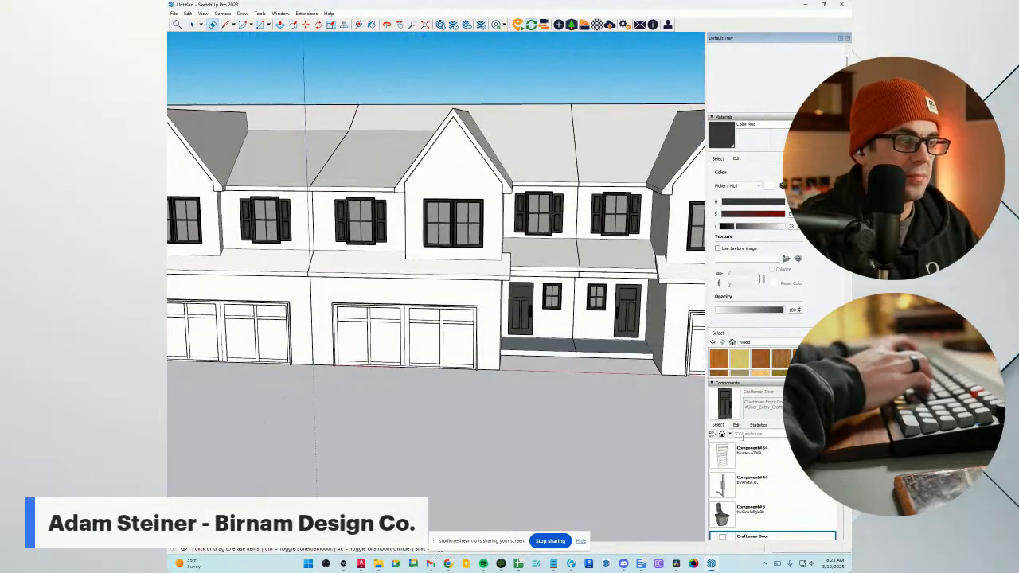
{"action": "scroll", "coordinate": [737, 513], "scroll_direction": "down", "scroll_amount": 2}
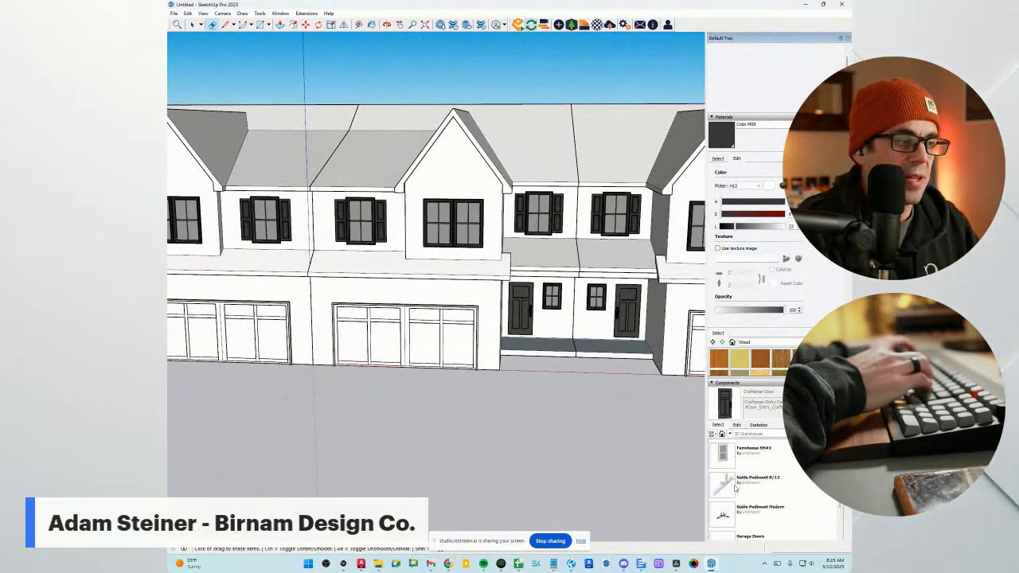
{"action": "scroll", "coordinate": [735, 490], "scroll_direction": "down", "scroll_amount": 1}
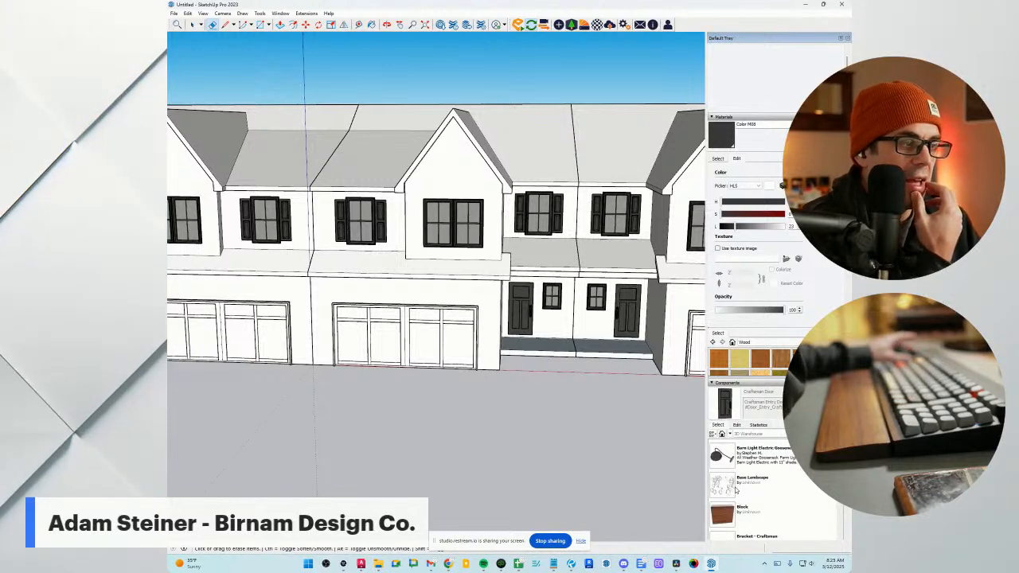
{"action": "left_click", "coordinate": [724, 457]}
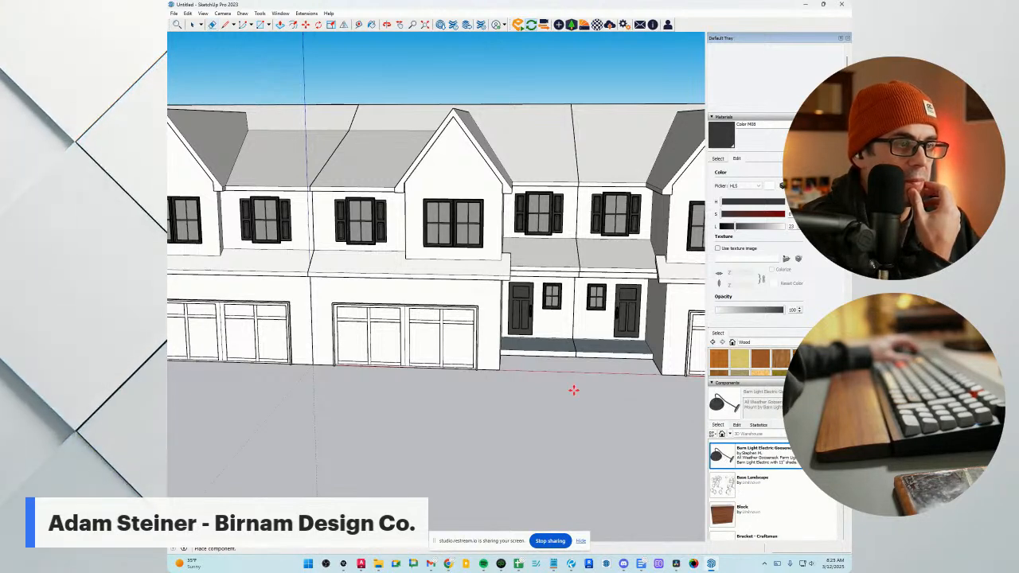
{"action": "middle_click_drag", "start_coordinate": [511, 342], "coordinate": [396, 453]}
{"action": "left_click", "coordinate": [454, 389]}
{"action": "scroll", "coordinate": [457, 394], "scroll_direction": "up", "scroll_amount": 5}
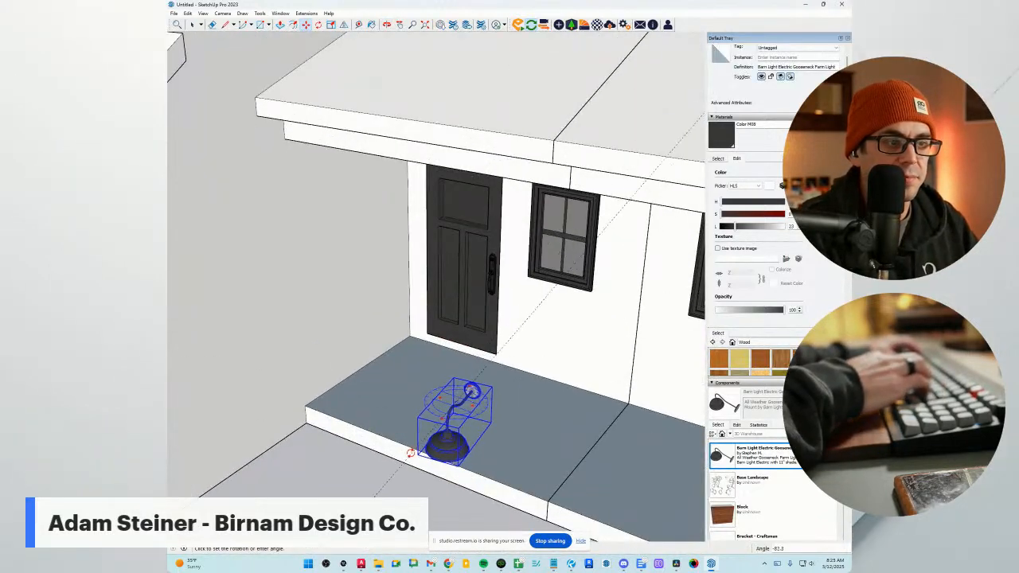
{"action": "left_click", "coordinate": [407, 451]}
{"action": "key", "text": "space"}
{"action": "key", "text": "Delete"}
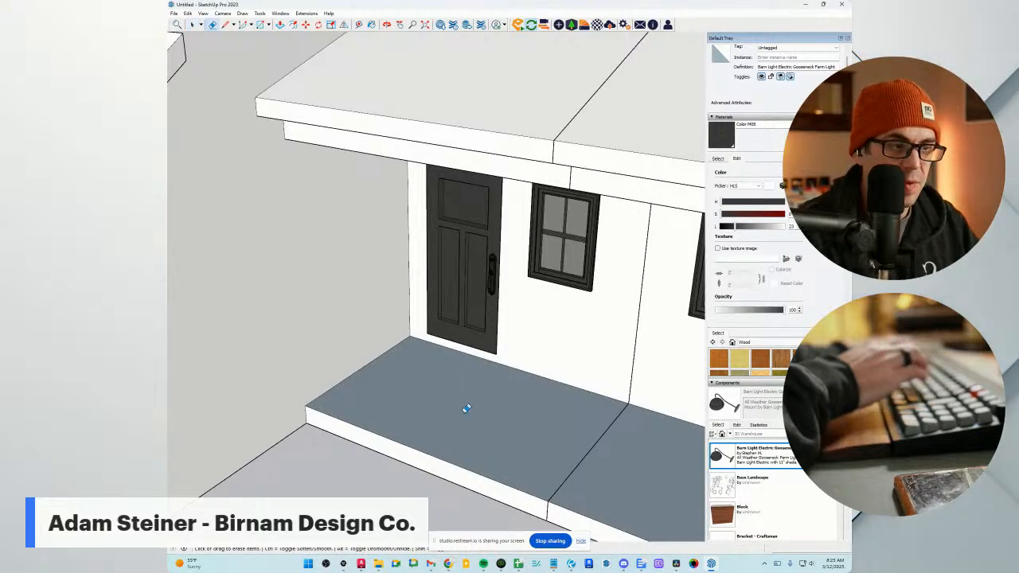
Open the townhouse unit for editing, place the Barn Light Electric Gooseneck component on its porch floor and rotate it to face the street.
{"action": "scroll", "coordinate": [466, 410], "scroll_direction": "down", "scroll_amount": 5}
{"action": "scroll", "coordinate": [460, 408], "scroll_direction": "up", "scroll_amount": 2}
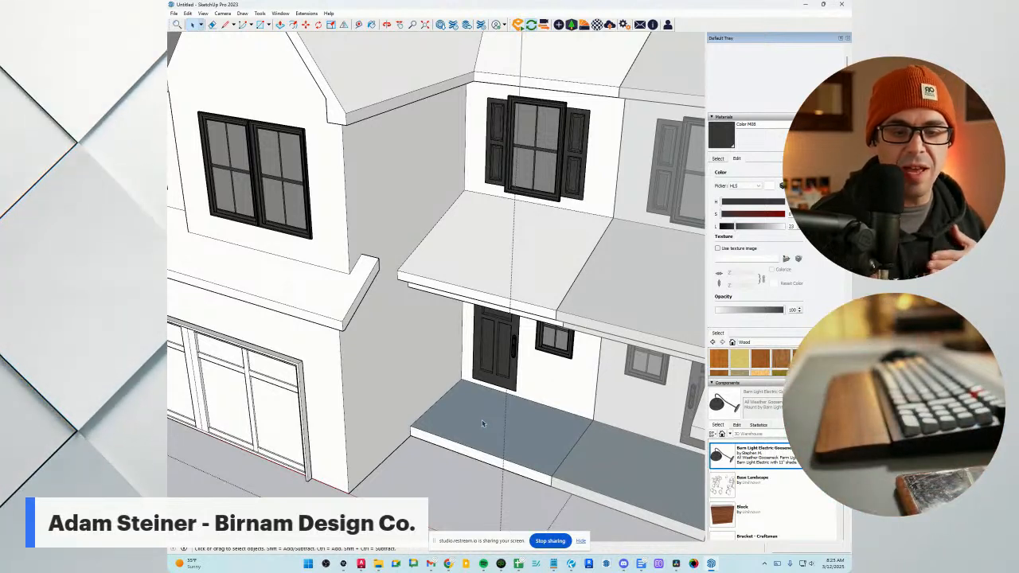
{"action": "scroll", "coordinate": [483, 423], "scroll_direction": "down", "scroll_amount": 5}
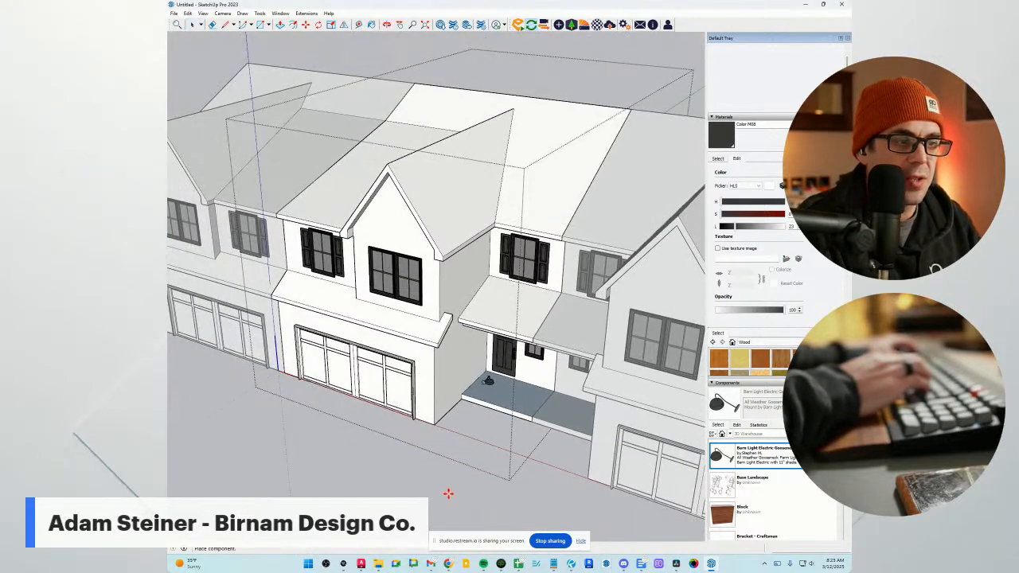
{"action": "scroll", "coordinate": [490, 398], "scroll_direction": "up", "scroll_amount": 8}
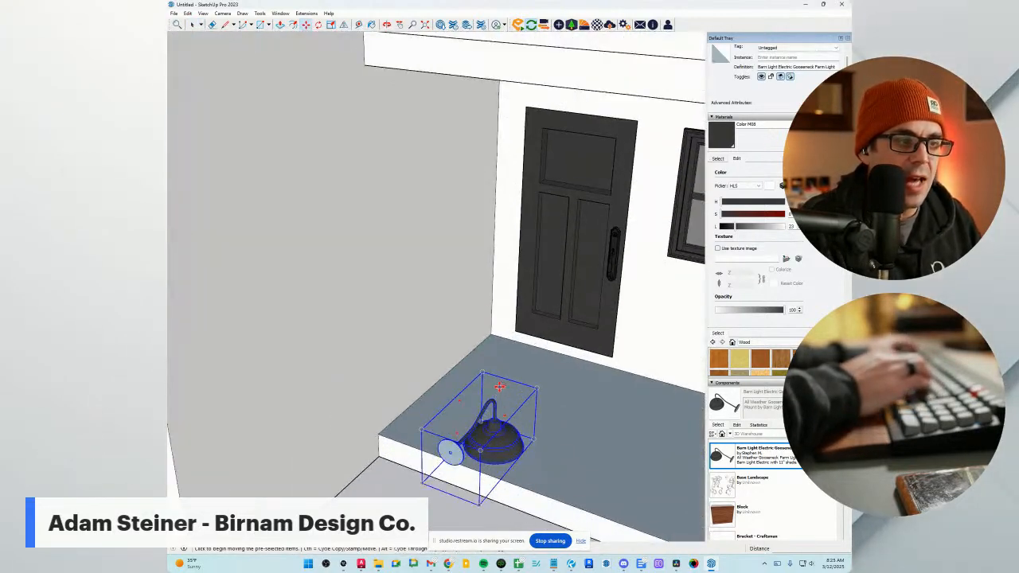
{"action": "left_click", "coordinate": [501, 386]}
{"action": "left_click", "coordinate": [502, 386]}
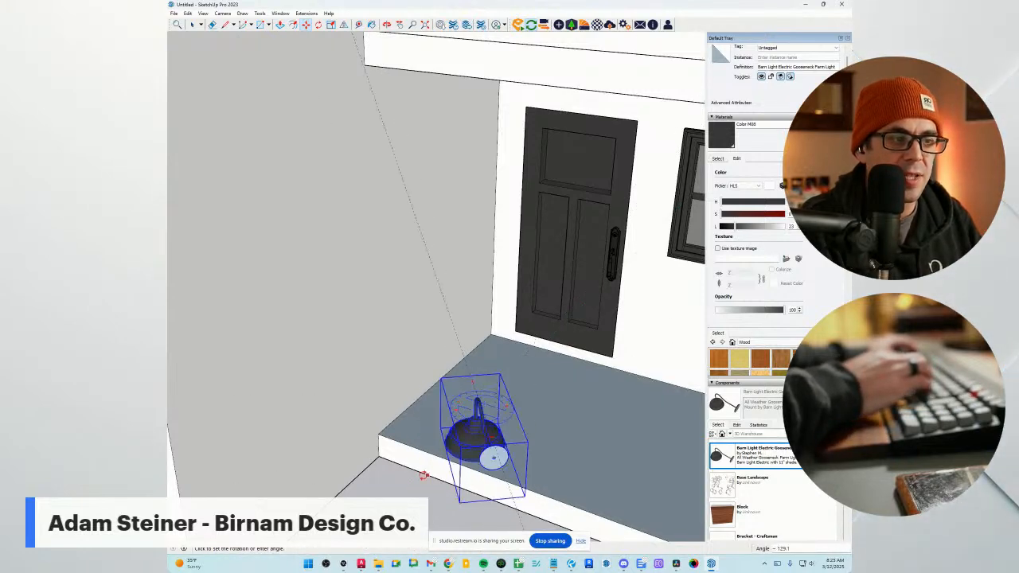
{"action": "scroll", "coordinate": [430, 470], "scroll_direction": "down", "scroll_amount": 4}
{"action": "left_click", "coordinate": [403, 494]}
Move the barn light by its mounting plate onto the porch wall between the entry door and the small window.
{"action": "scroll", "coordinate": [467, 435], "scroll_direction": "up", "scroll_amount": 4}
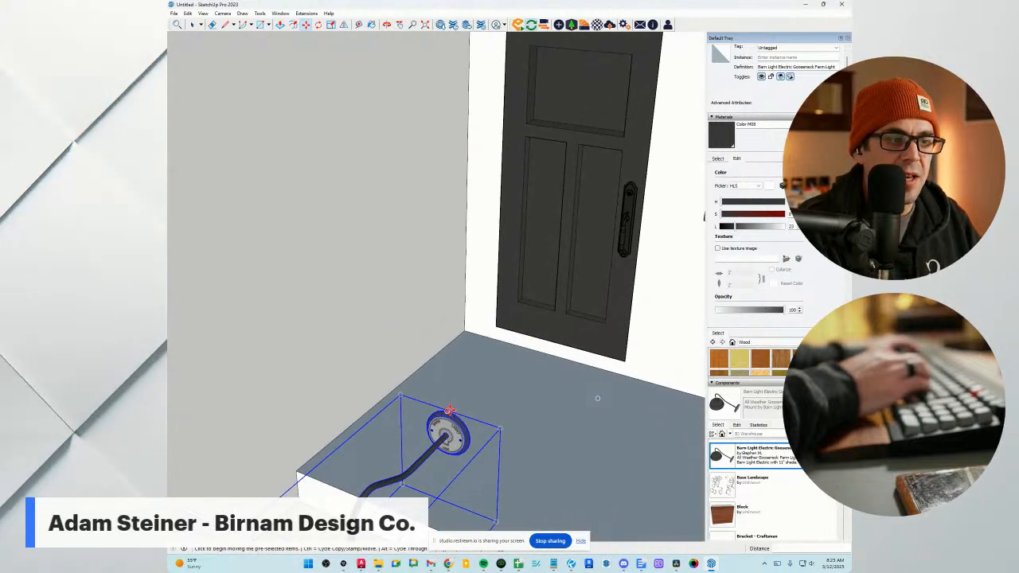
{"action": "scroll", "coordinate": [448, 416], "scroll_direction": "up", "scroll_amount": 4}
{"action": "scroll", "coordinate": [449, 430], "scroll_direction": "down", "scroll_amount": 1}
{"action": "left_click", "coordinate": [448, 432]}
{"action": "scroll", "coordinate": [377, 451], "scroll_direction": "down", "scroll_amount": 1}
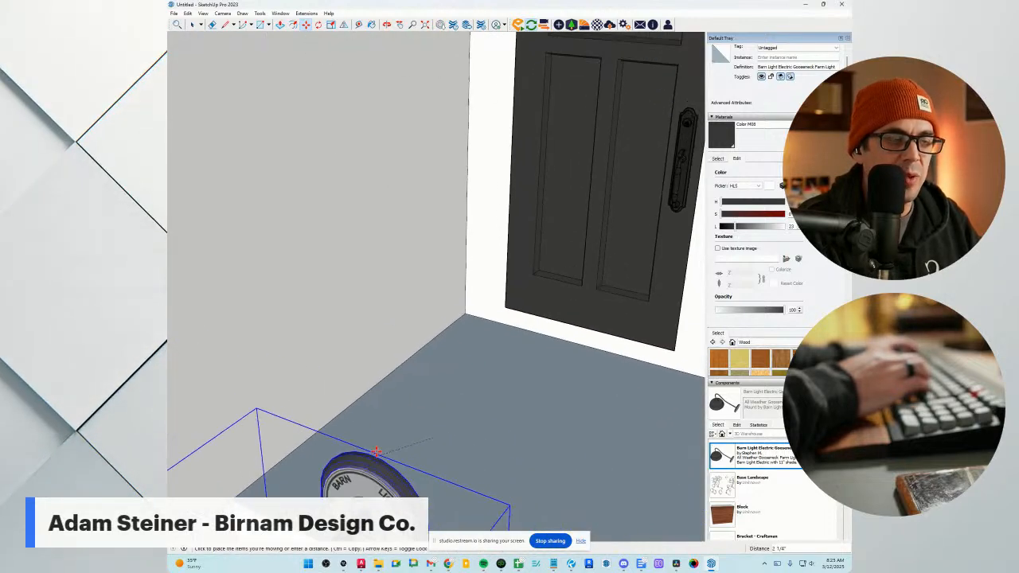
{"action": "scroll", "coordinate": [377, 451], "scroll_direction": "down", "scroll_amount": 5}
{"action": "scroll", "coordinate": [530, 346], "scroll_direction": "up", "scroll_amount": 4}
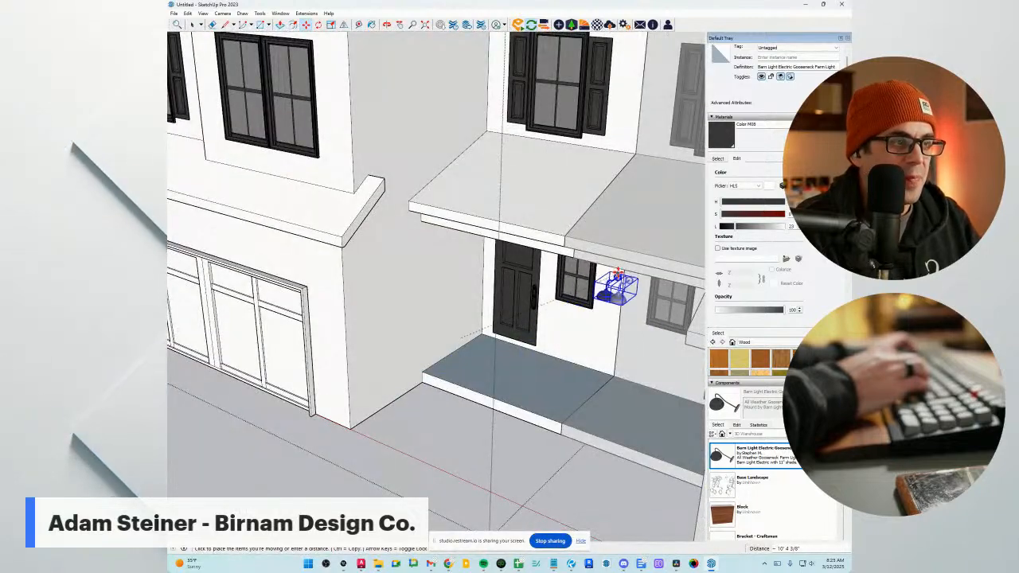
{"action": "middle_click_drag", "start_coordinate": [618, 273], "coordinate": [644, 225]}
{"action": "scroll", "coordinate": [586, 287], "scroll_direction": "up", "scroll_amount": 4}
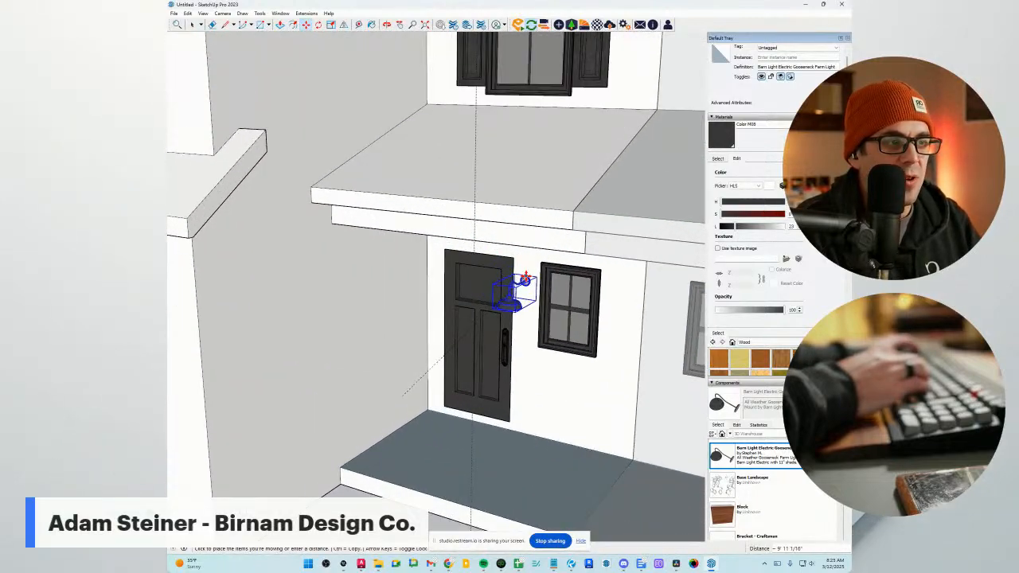
{"action": "middle_click_drag", "start_coordinate": [502, 311], "coordinate": [609, 342]}
Slide the small porch window sideways, away from the entry door, to make room for the light.
{"action": "key", "text": "space"}
{"action": "left_click", "coordinate": [570, 338]}
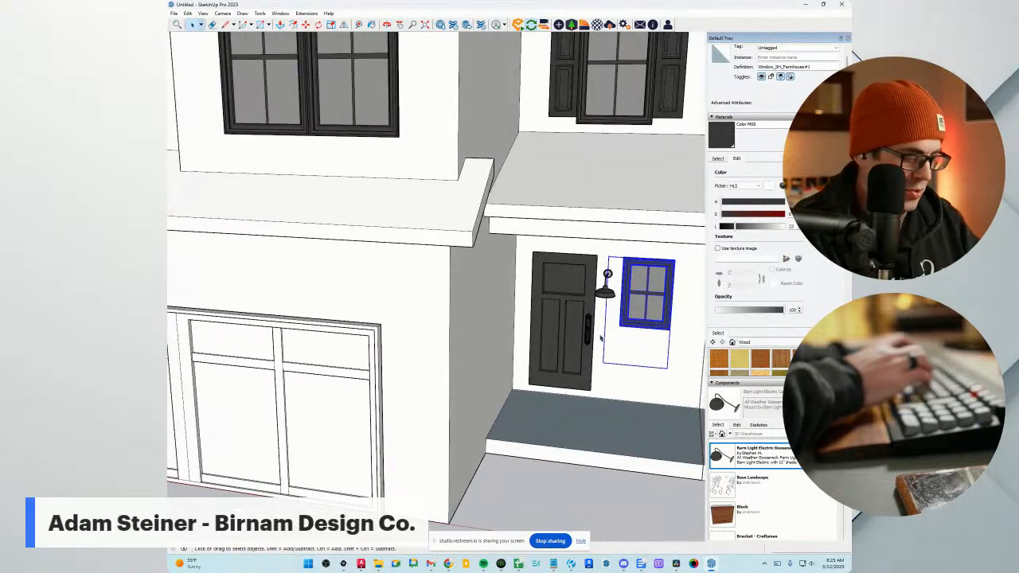
{"action": "key", "text": "m"}
{"action": "left_click_drag", "start_coordinate": [632, 359], "coordinate": [658, 359]}
{"action": "key", "text": "space"}
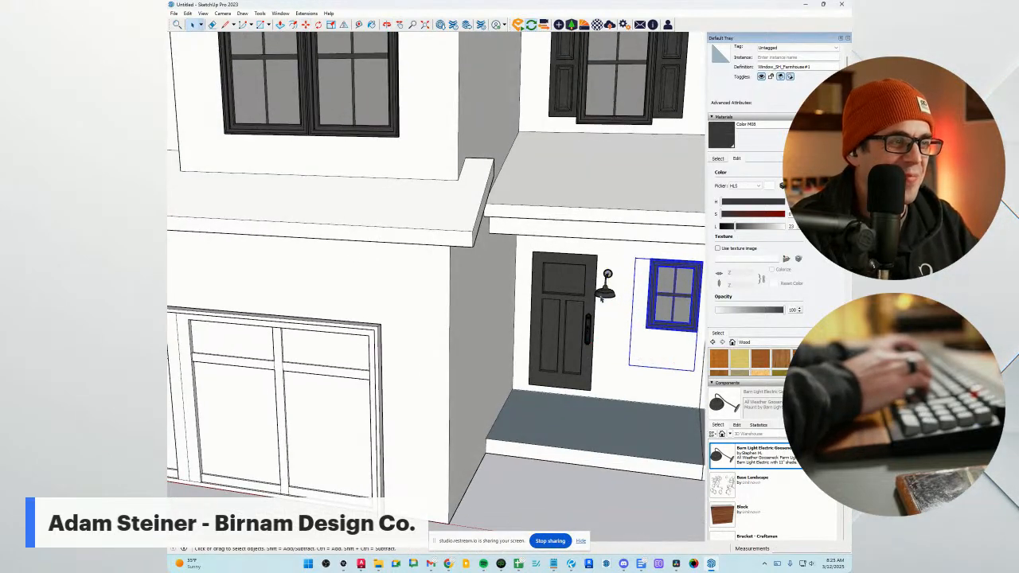
Shift the barn light sideways so it sits in the gap between the entry door and the small window.
{"action": "left_click", "coordinate": [602, 297]}
{"action": "scroll", "coordinate": [607, 303], "scroll_direction": "up", "scroll_amount": 2}
{"action": "key", "text": "m"}
{"action": "left_click_drag", "start_coordinate": [617, 318], "coordinate": [637, 320]}
Copy the porch barn light over to the front garage wall, beside the garage door near the building corner.
{"action": "middle_click_drag", "start_coordinate": [637, 321], "coordinate": [573, 334]}
{"action": "scroll", "coordinate": [573, 334], "scroll_direction": "down", "scroll_amount": 4}
{"action": "middle_click_drag", "start_coordinate": [549, 390], "coordinate": [584, 396]}
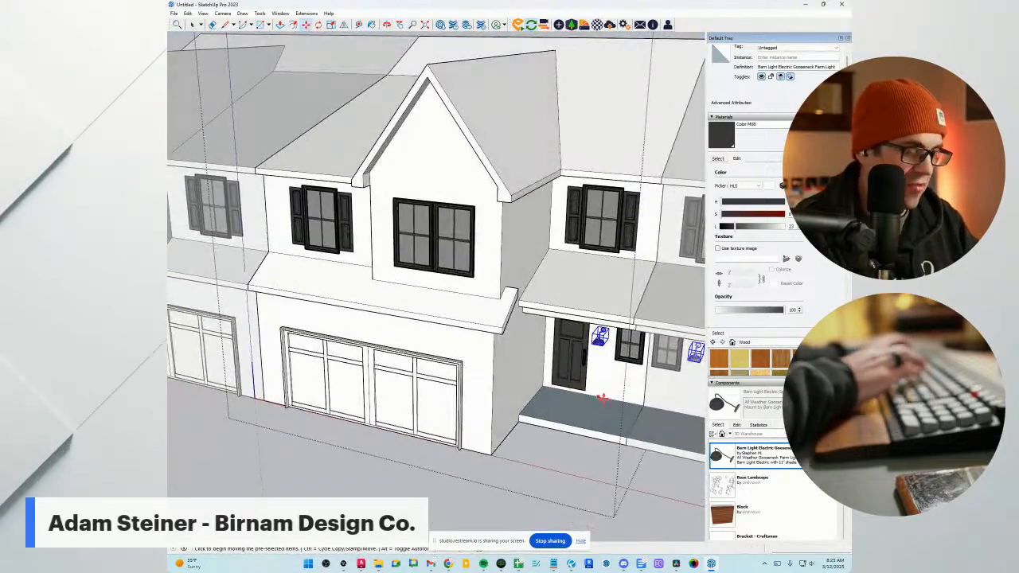
{"action": "key", "text": "ctrl"}
{"action": "left_click", "coordinate": [606, 397]}
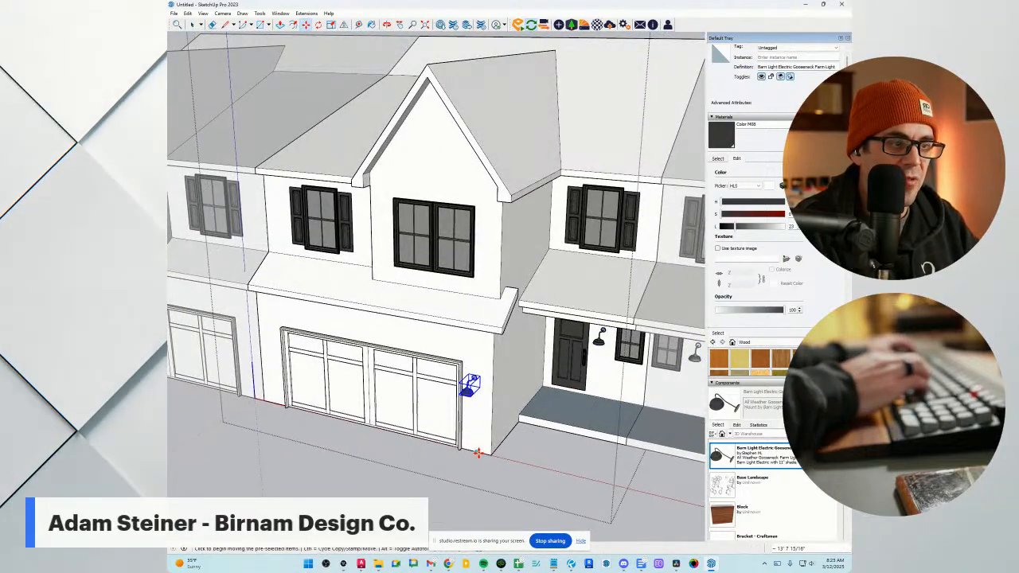
Move the copied barn light from beside the garage door to centre above the half of the door nearest the porch.
{"action": "scroll", "coordinate": [477, 453], "scroll_direction": "up", "scroll_amount": 3}
{"action": "middle_click_drag", "start_coordinate": [478, 453], "coordinate": [496, 410]}
{"action": "left_click", "coordinate": [497, 412]}
{"action": "left_click", "coordinate": [497, 412]}
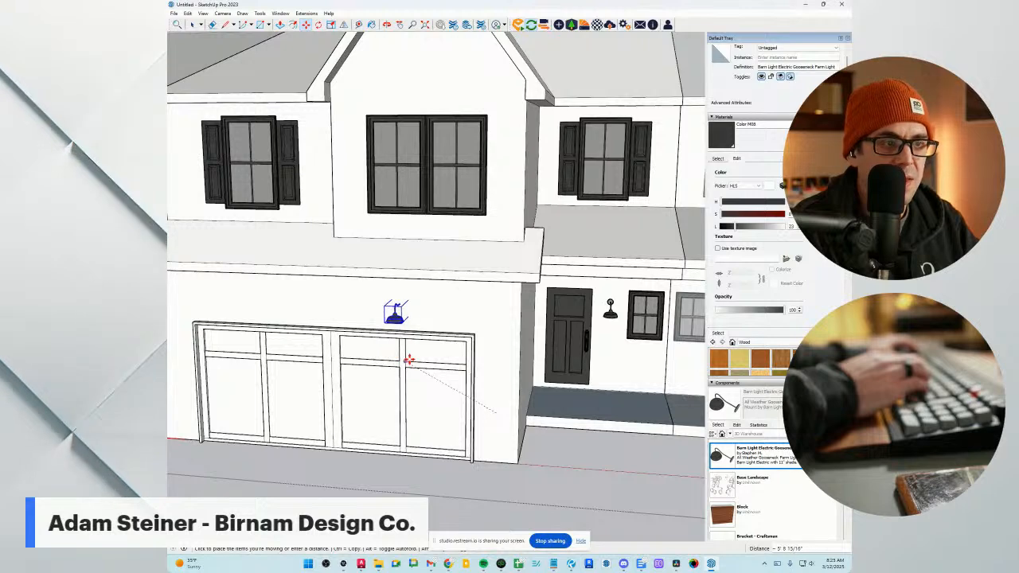
{"action": "mouse_move", "coordinate": [460, 348]}
{"action": "middle_mouse_down"}
{"action": "mouse_move", "coordinate": [573, 375]}
{"action": "mouse_move", "coordinate": [565, 371]}
{"action": "middle_mouse_up"}
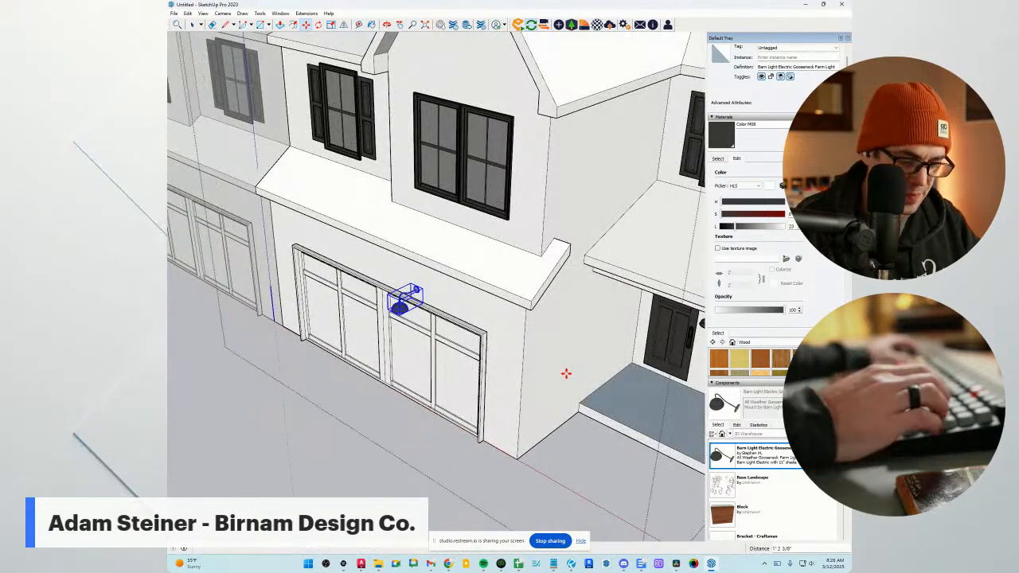
Move the garage barn light by its mounting plate so it sits against the wall above the door.
{"action": "scroll", "coordinate": [427, 258], "scroll_direction": "up", "scroll_amount": 4}
{"action": "scroll", "coordinate": [441, 281], "scroll_direction": "up", "scroll_amount": 4}
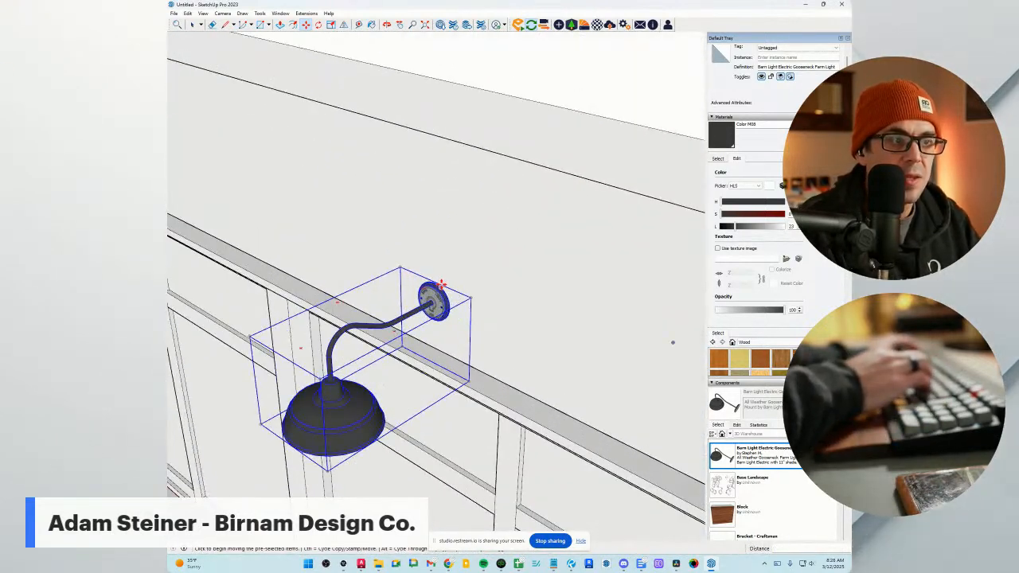
{"action": "left_click", "coordinate": [441, 284]}
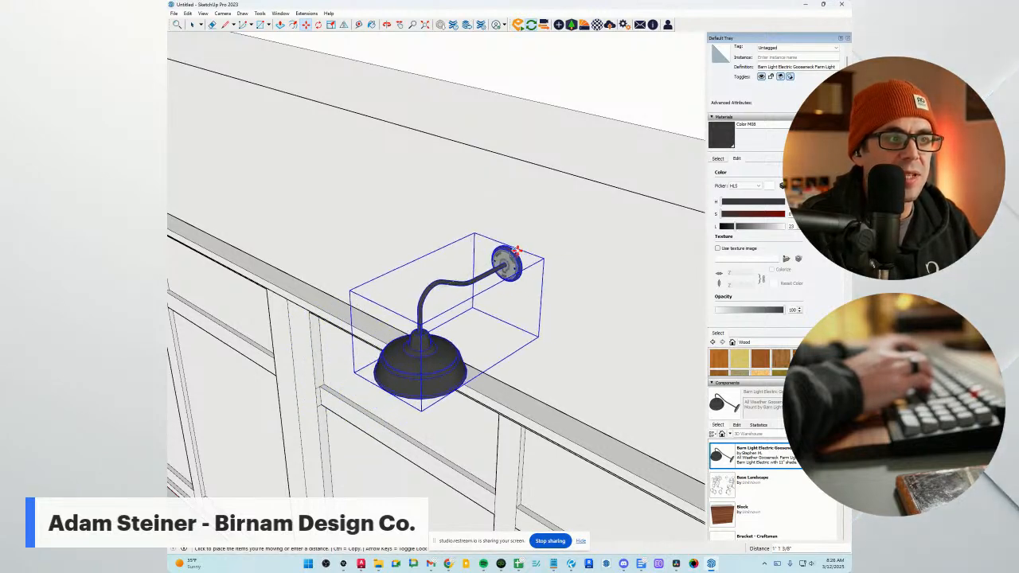
{"action": "left_click", "coordinate": [517, 251]}
{"action": "scroll", "coordinate": [517, 254], "scroll_direction": "down", "scroll_amount": 6}
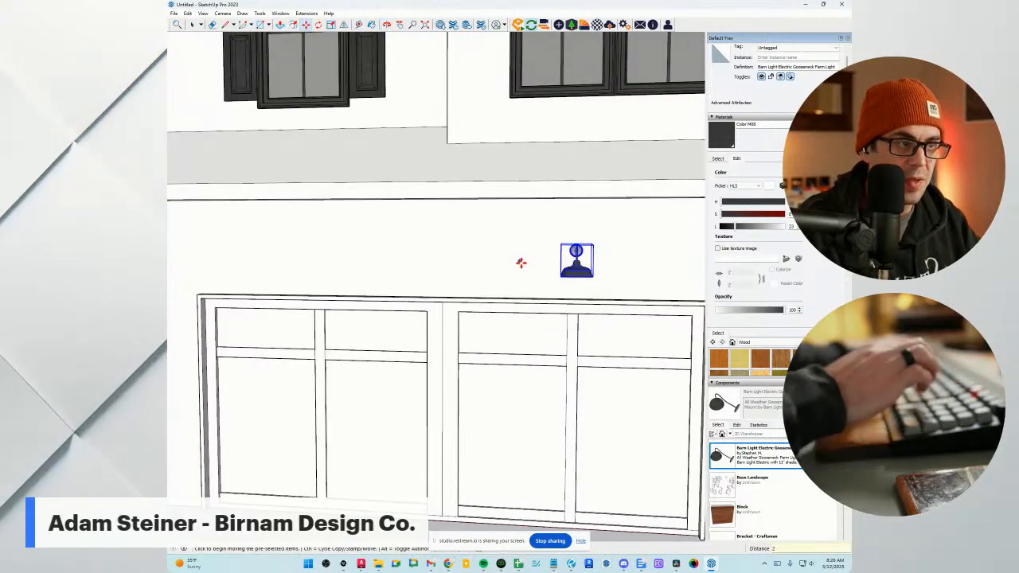
Copy the barn light across to centre above the other half of the garage door and leave the unit's editing mode.
{"action": "scroll", "coordinate": [554, 269], "scroll_direction": "down", "scroll_amount": 2}
{"action": "key", "text": "ctrl"}
{"action": "left_click", "coordinate": [561, 305]}
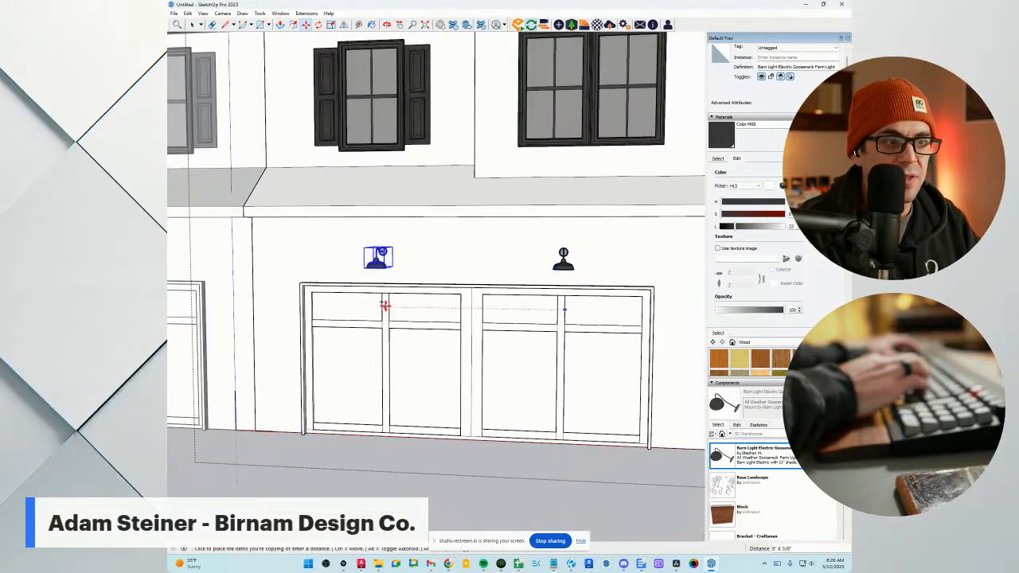
{"action": "left_click", "coordinate": [390, 307]}
{"action": "key", "text": "space"}
{"action": "scroll", "coordinate": [448, 400], "scroll_direction": "down", "scroll_amount": 2}
{"action": "left_click", "coordinate": [475, 447]}
{"action": "middle_click_drag", "start_coordinate": [475, 448], "coordinate": [491, 379]}
{"action": "scroll", "coordinate": [491, 380], "scroll_direction": "down", "scroll_amount": 4}
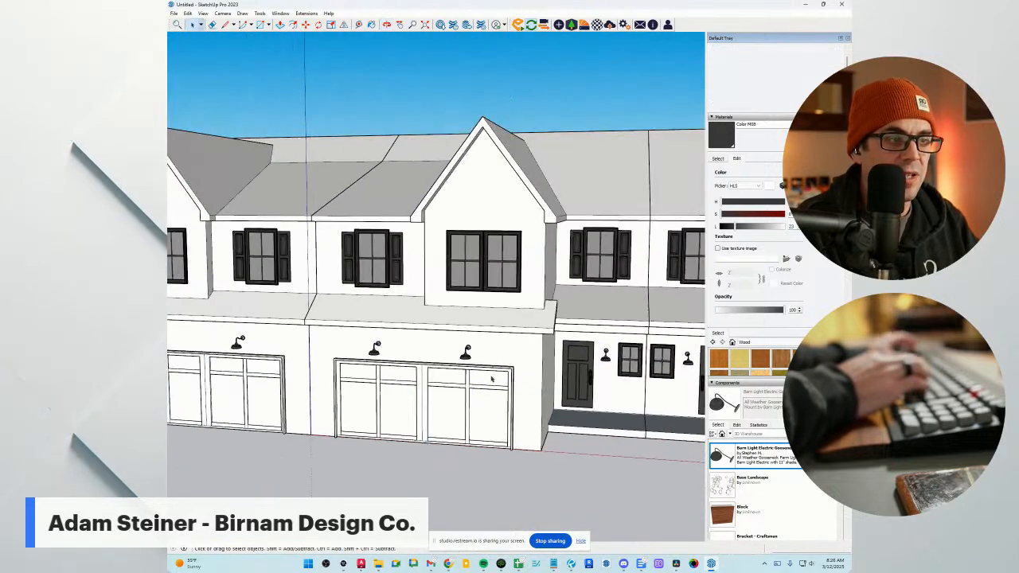
{"action": "scroll", "coordinate": [502, 368], "scroll_direction": "down", "scroll_amount": 2}
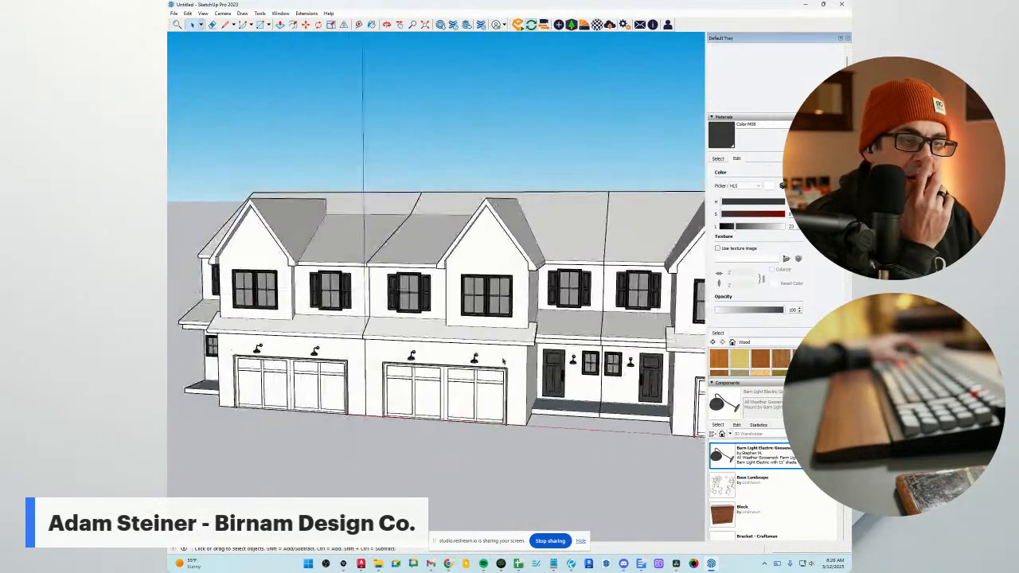
{"action": "middle_click_drag", "start_coordinate": [509, 359], "coordinate": [517, 390]}
{"action": "scroll", "coordinate": [753, 490], "scroll_direction": "down", "scroll_amount": 1}
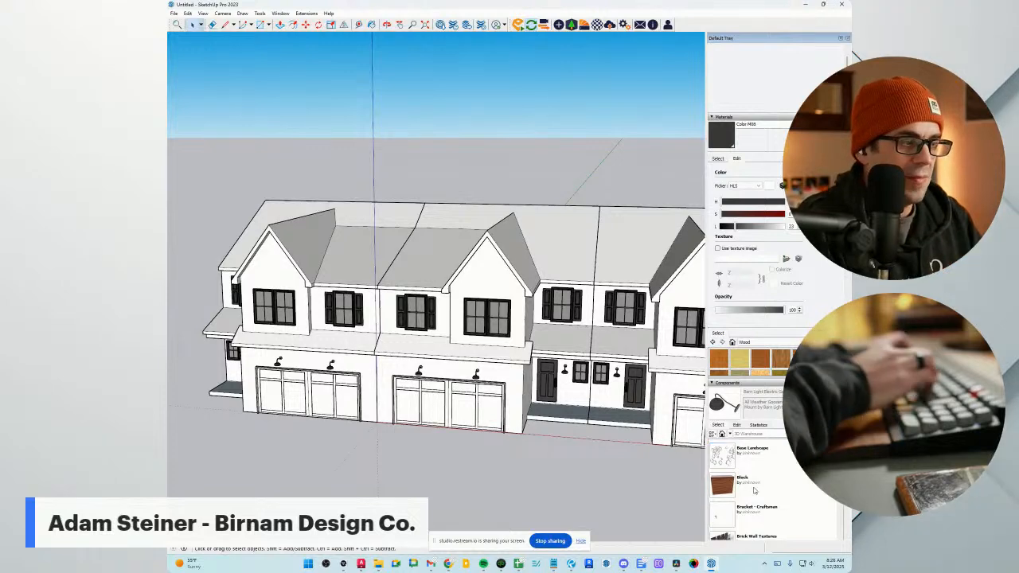
Insert the Bracket - Craftsman component on the ground in front of the garage.
{"action": "left_click", "coordinate": [715, 519]}
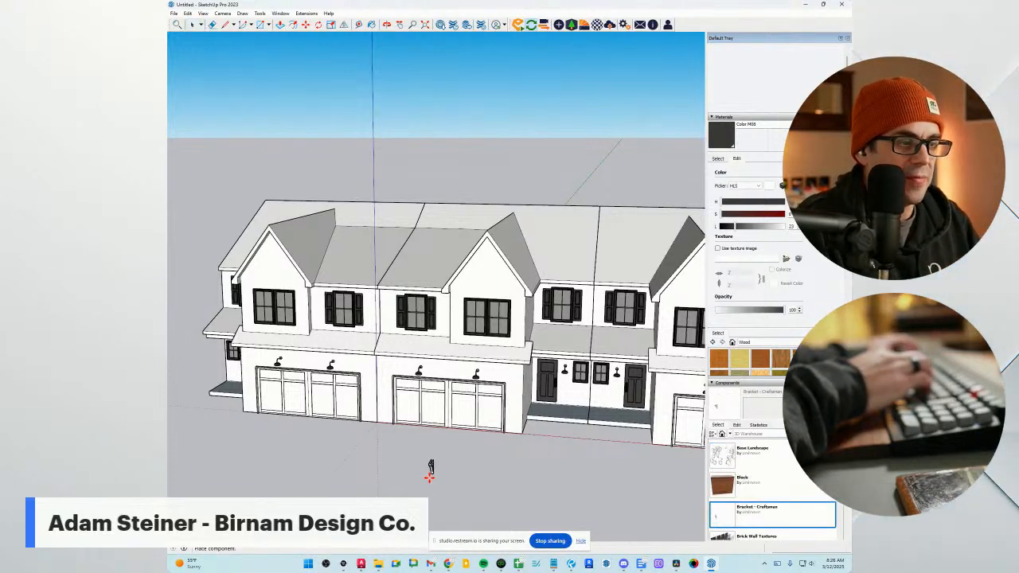
{"action": "key", "text": "space"}
{"action": "scroll", "coordinate": [481, 415], "scroll_direction": "up", "scroll_amount": 3}
{"action": "scroll", "coordinate": [508, 328], "scroll_direction": "down", "scroll_amount": 3}
{"action": "middle_click_drag", "start_coordinate": [484, 336], "coordinate": [467, 366]}
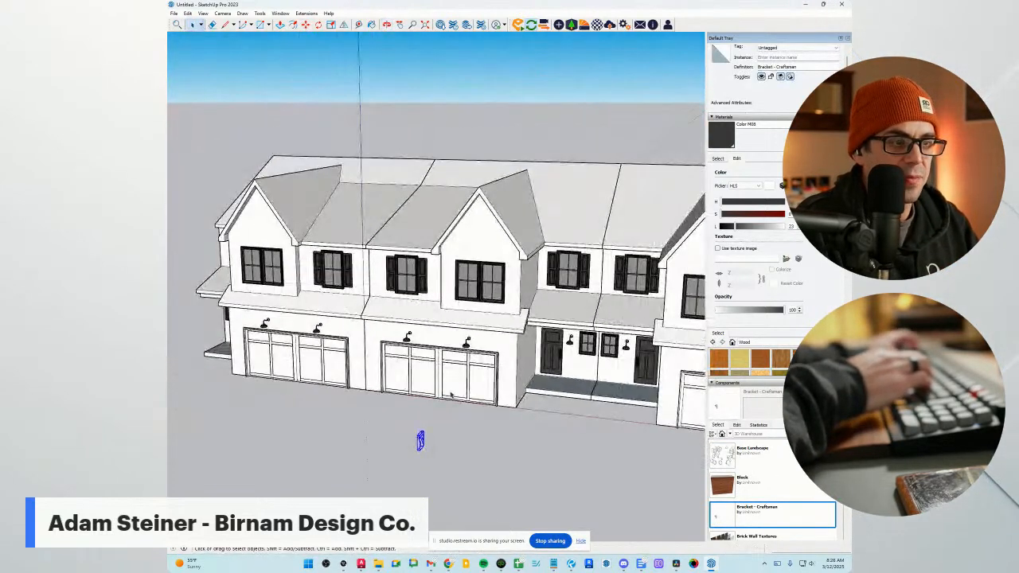
Open the craftsman bracket for editing and thicken it by pushing its side faces outward 1".
{"action": "scroll", "coordinate": [438, 426], "scroll_direction": "up", "scroll_amount": 3}
{"action": "scroll", "coordinate": [437, 427], "scroll_direction": "up", "scroll_amount": 3}
{"action": "scroll", "coordinate": [414, 415], "scroll_direction": "up", "scroll_amount": 3}
{"action": "key", "text": "e"}
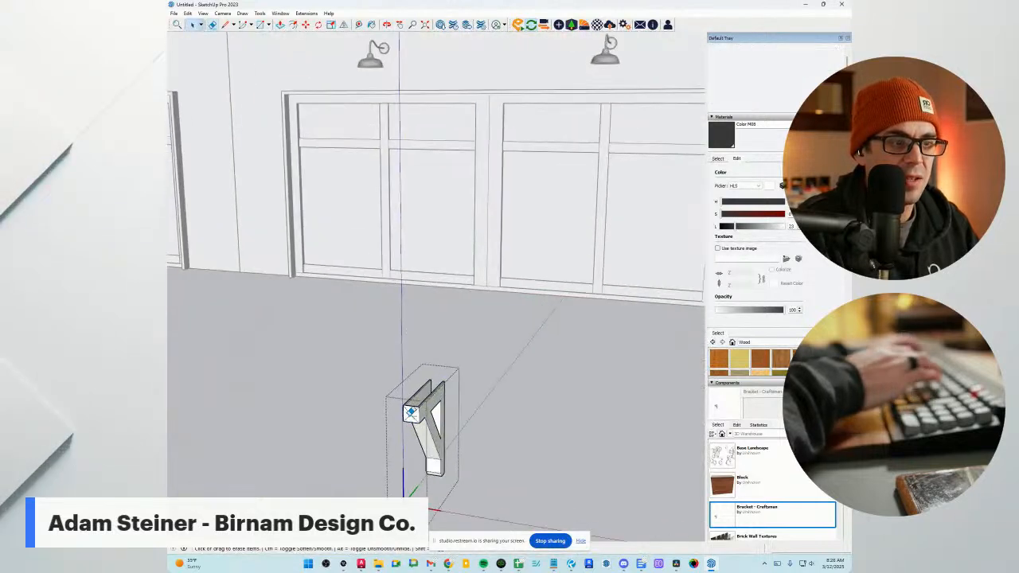
{"action": "middle_click_drag", "start_coordinate": [420, 414], "coordinate": [447, 422]}
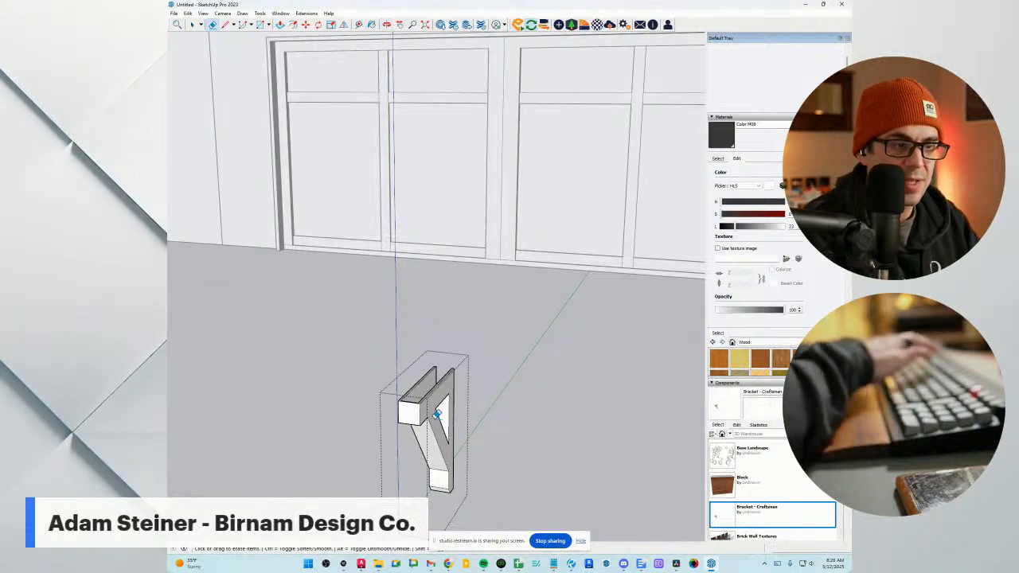
{"action": "left_click", "coordinate": [427, 424]}
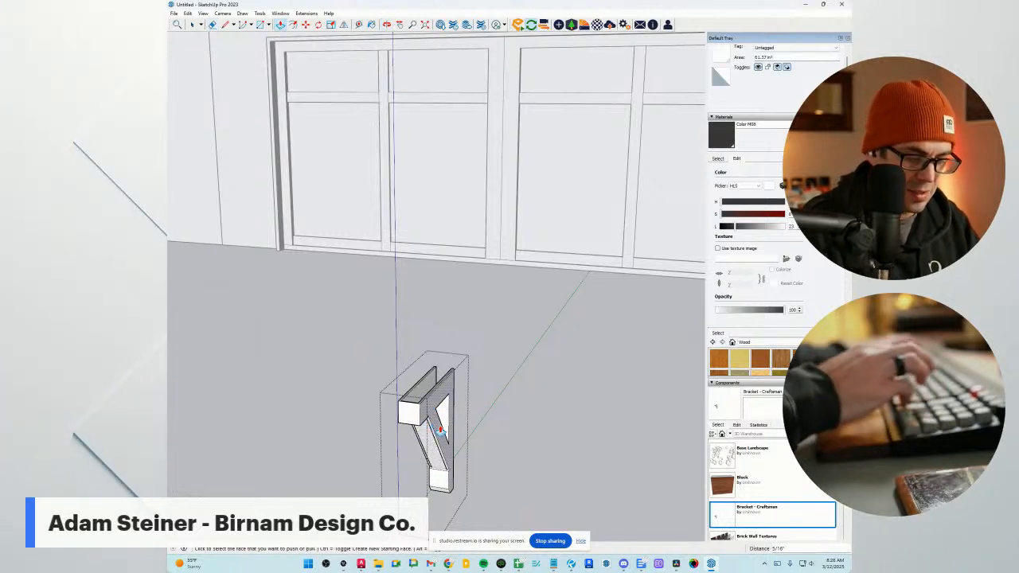
{"action": "left_click", "coordinate": [438, 437]}
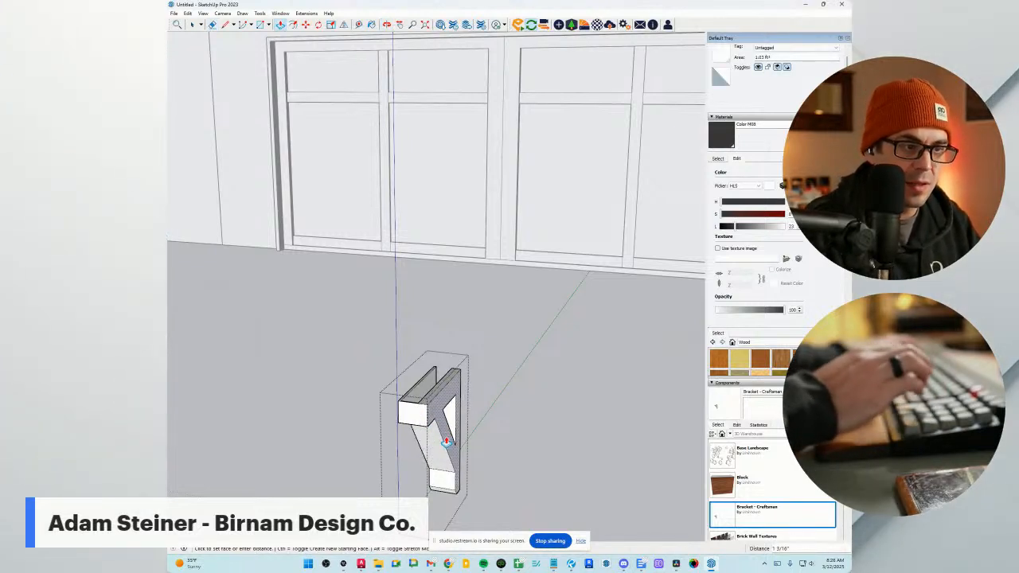
{"action": "middle_click_drag", "start_coordinate": [446, 441], "coordinate": [552, 448]}
{"action": "scroll", "coordinate": [553, 448], "scroll_direction": "down", "scroll_amount": 4}
{"action": "middle_click_drag", "start_coordinate": [387, 423], "coordinate": [251, 415], "text": "shift"}
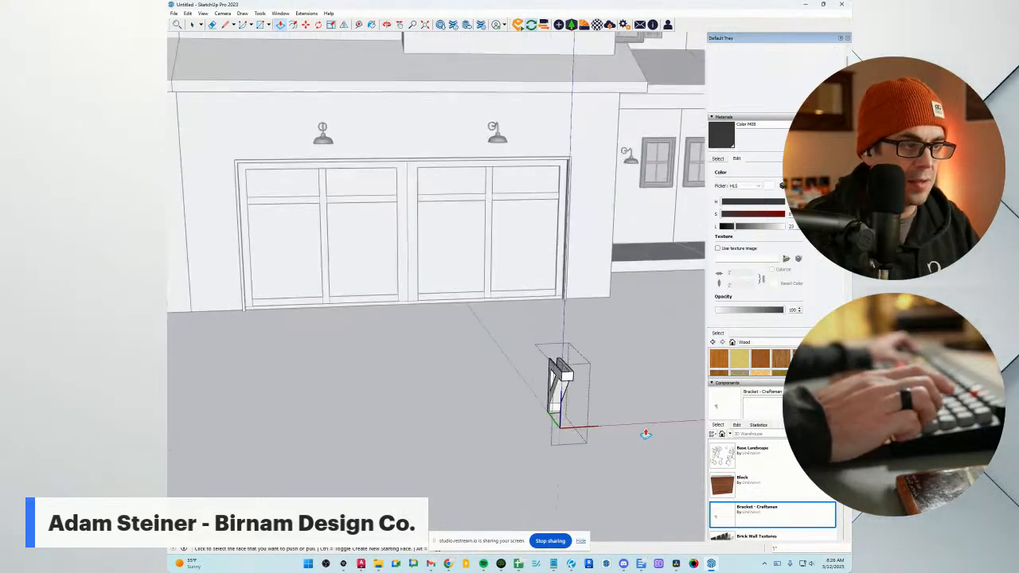
{"action": "scroll", "coordinate": [547, 393], "scroll_direction": "up", "scroll_amount": 1}
{"action": "key", "text": "space"}
{"action": "scroll", "coordinate": [510, 410], "scroll_direction": "down", "scroll_amount": 1}
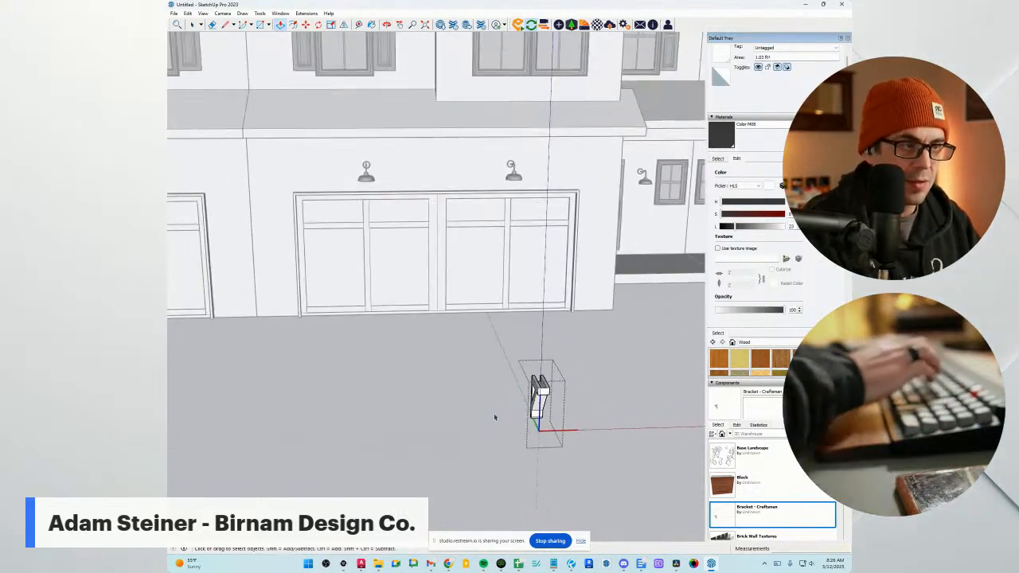
Lengthen the bracket by moving the geometry at its lower end straight down.
{"action": "scroll", "coordinate": [557, 458], "scroll_direction": "up", "scroll_amount": 1}
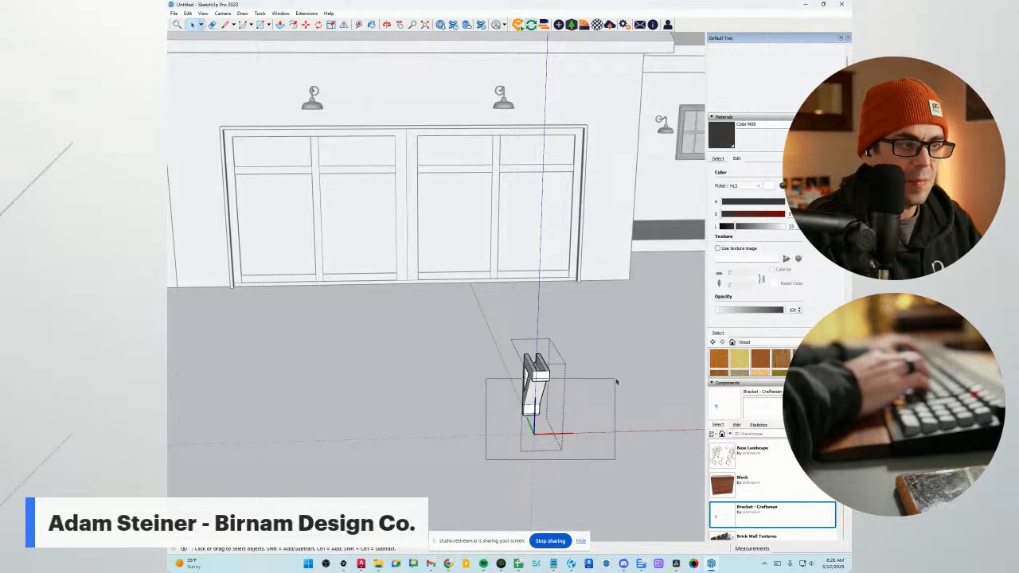
{"action": "middle_click_drag", "start_coordinate": [614, 389], "coordinate": [557, 370]}
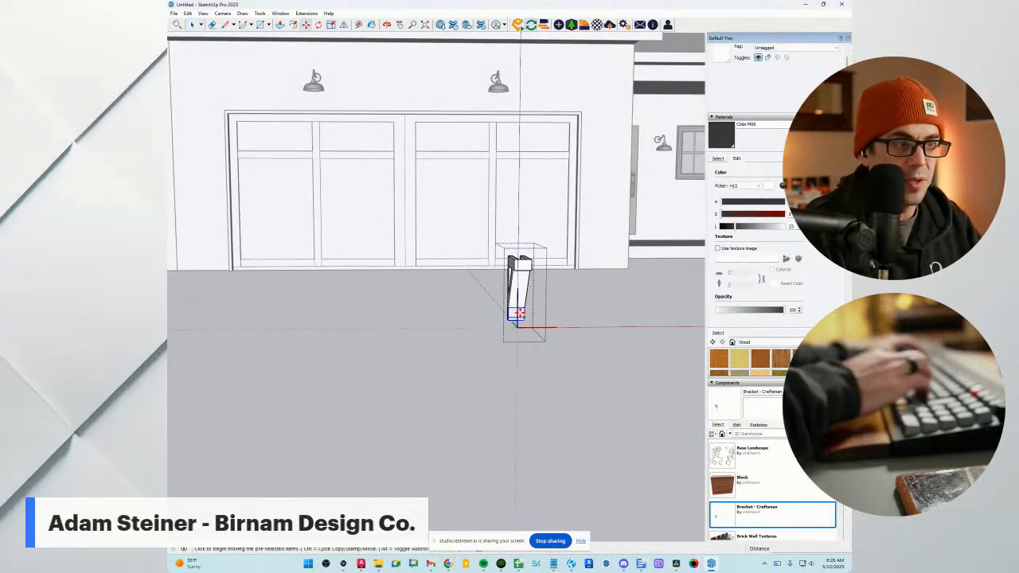
{"action": "key", "text": "space"}
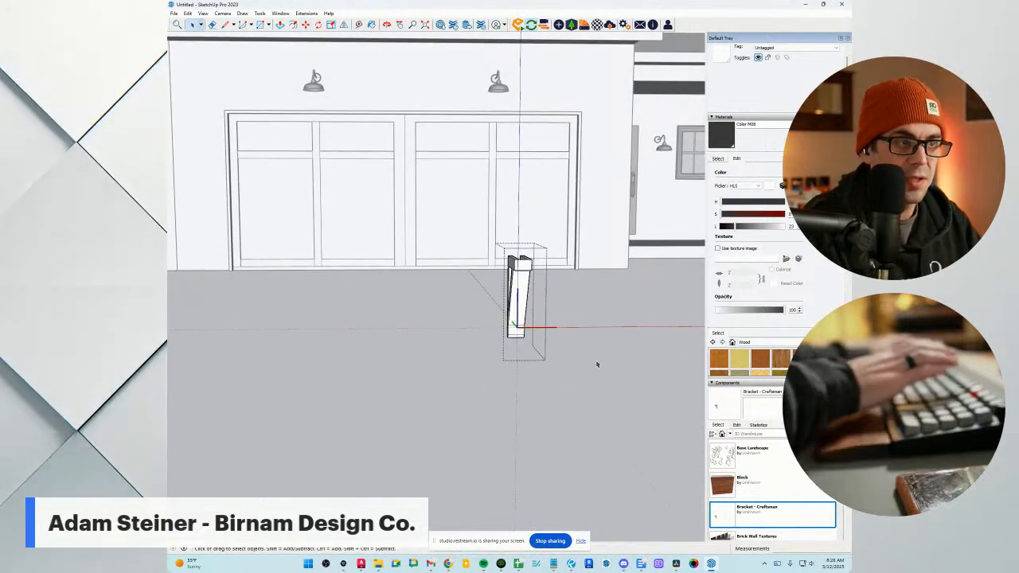
{"action": "middle_click_drag", "start_coordinate": [598, 363], "coordinate": [546, 408]}
Close the bracket's editing mode and move the bracket from the ground up under the front gable's peak.
{"action": "left_click", "coordinate": [433, 398]}
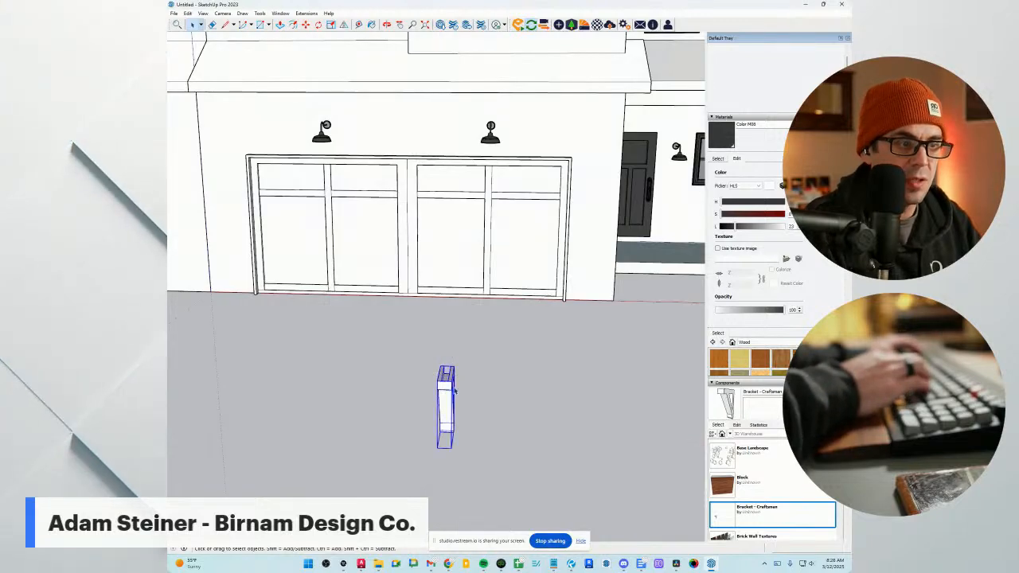
{"action": "scroll", "coordinate": [449, 389], "scroll_direction": "up", "scroll_amount": 3}
{"action": "key", "text": "m"}
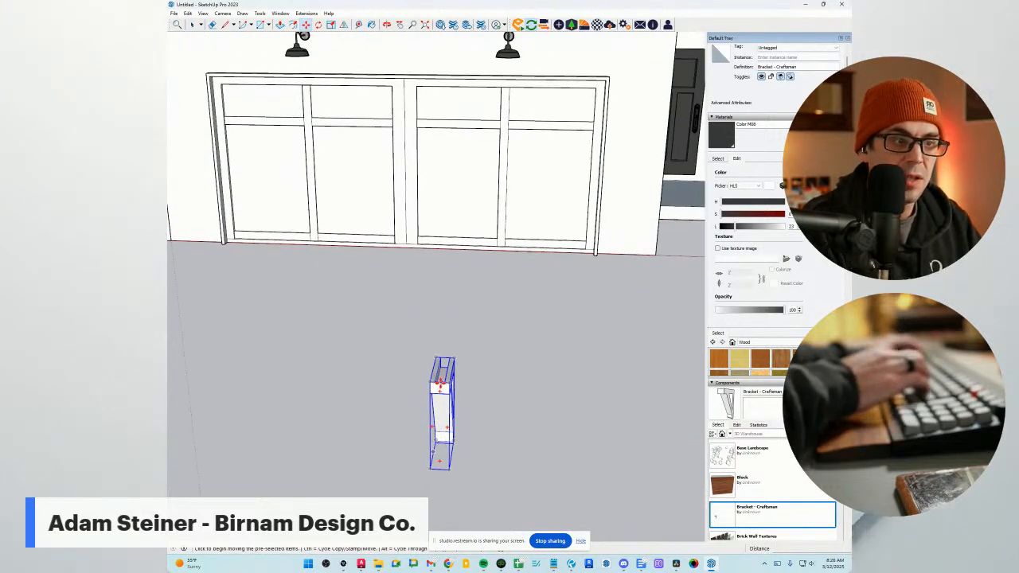
{"action": "scroll", "coordinate": [439, 384], "scroll_direction": "up", "scroll_amount": 5}
{"action": "left_click", "coordinate": [437, 412]}
{"action": "scroll", "coordinate": [434, 414], "scroll_direction": "down", "scroll_amount": 5}
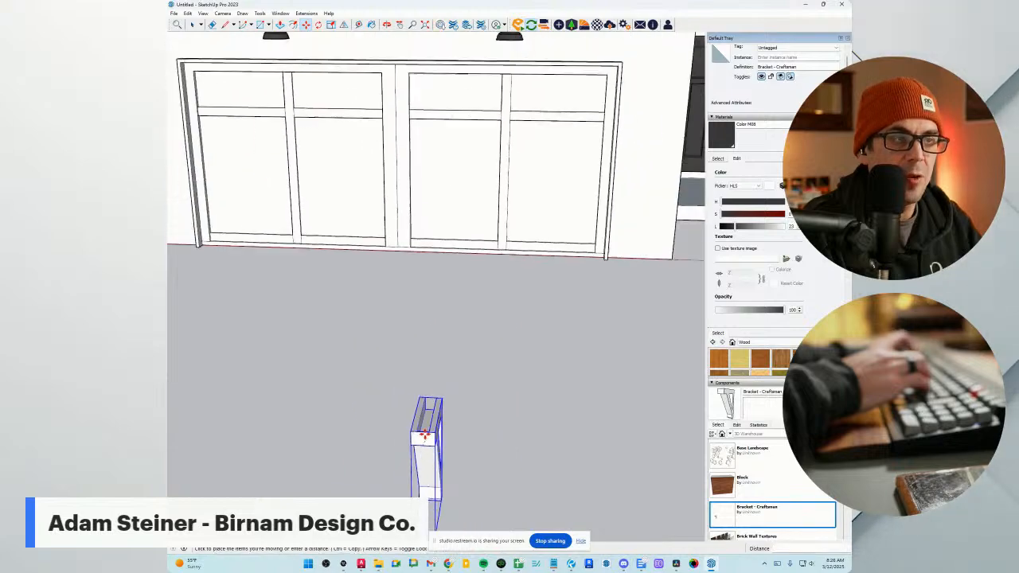
{"action": "scroll", "coordinate": [454, 205], "scroll_direction": "up", "scroll_amount": 5}
{"action": "left_click", "coordinate": [462, 215]}
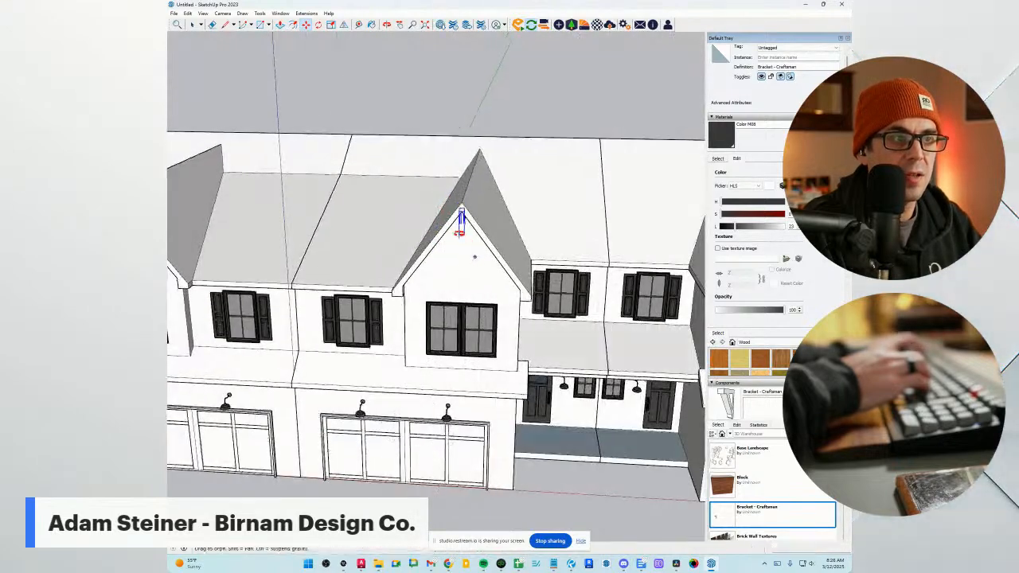
Shift the gable bracket by 2" and align its back with the gable wall.
{"action": "scroll", "coordinate": [450, 220], "scroll_direction": "up", "scroll_amount": 3}
{"action": "scroll", "coordinate": [441, 243], "scroll_direction": "up", "scroll_amount": 3}
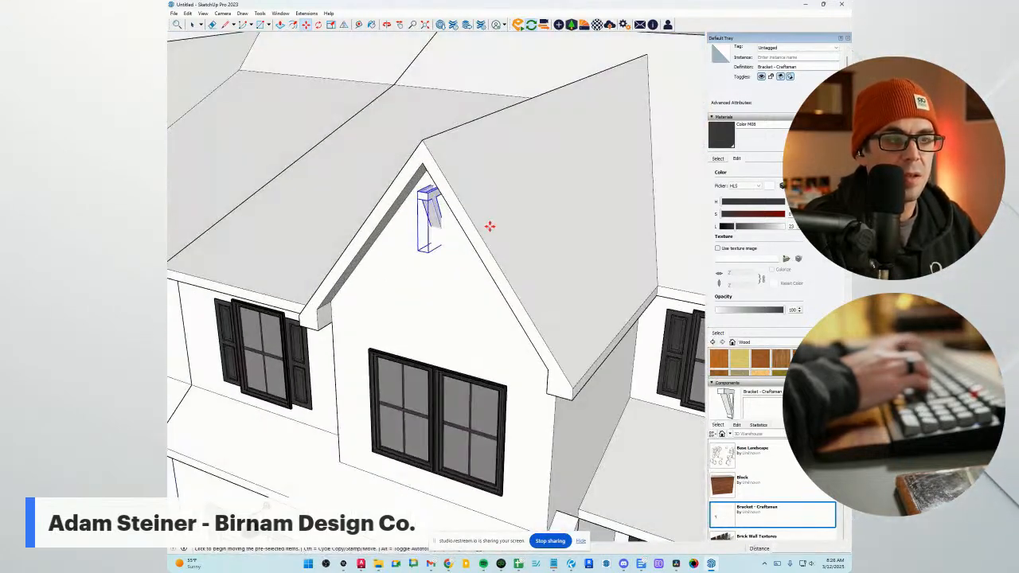
{"action": "type", "text": "2"}
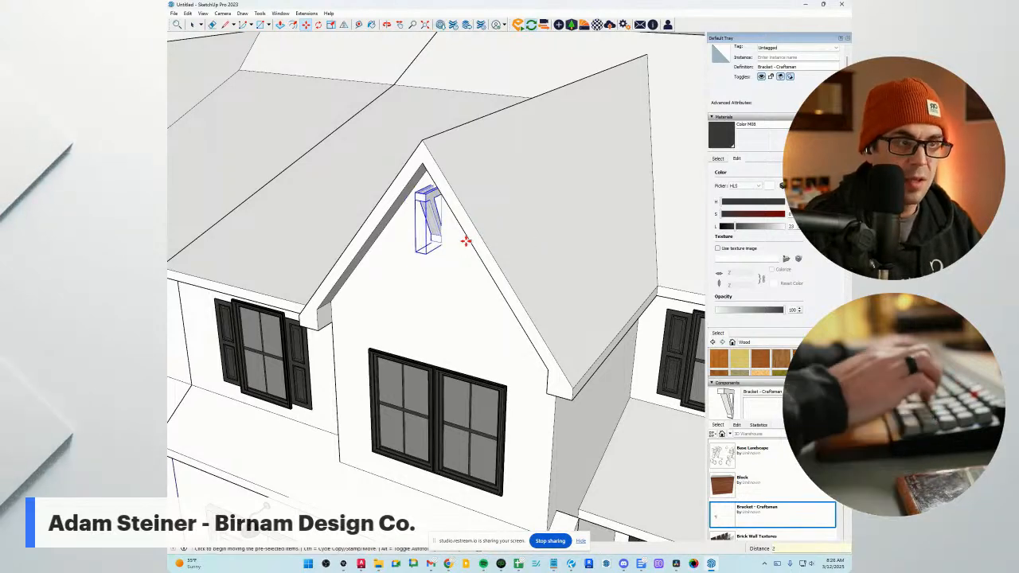
{"action": "key", "text": "Return"}
{"action": "scroll", "coordinate": [460, 238], "scroll_direction": "up", "scroll_amount": 3}
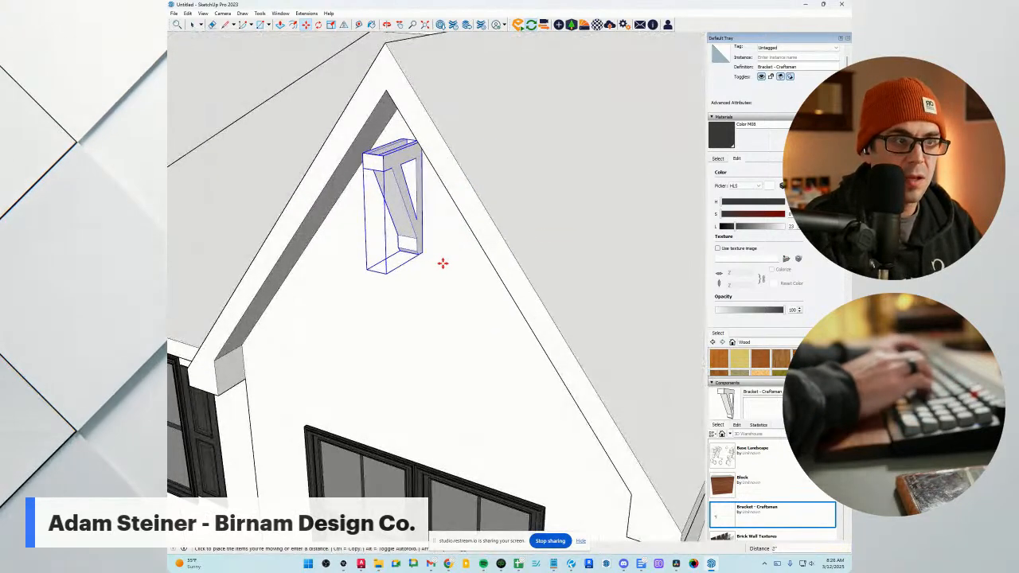
{"action": "scroll", "coordinate": [425, 252], "scroll_direction": "up", "scroll_amount": 2}
{"action": "left_click", "coordinate": [422, 253]}
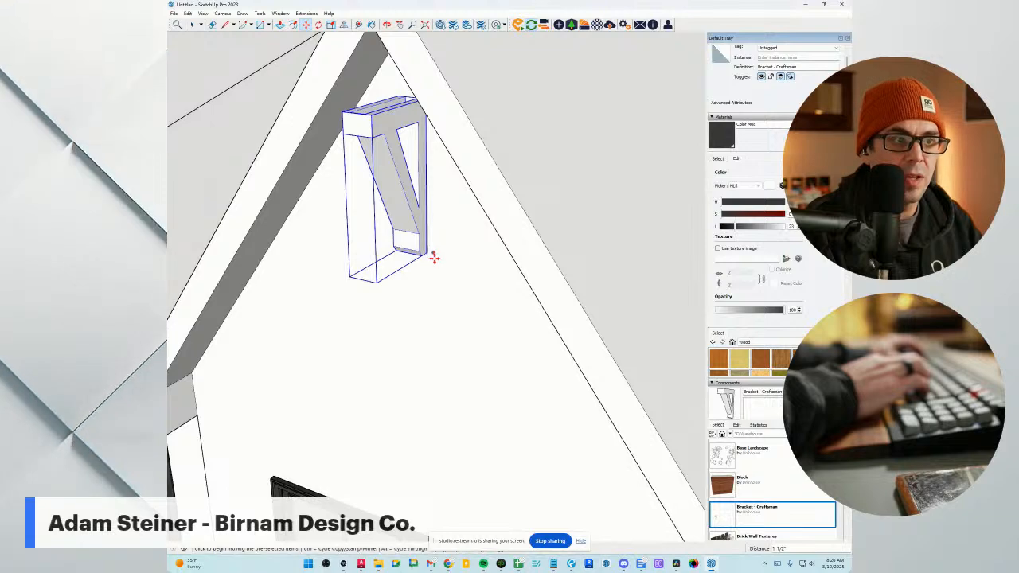
Raise the bracket vertically about 1' 2" into the gable peak.
{"action": "scroll", "coordinate": [433, 256], "scroll_direction": "down", "scroll_amount": 5}
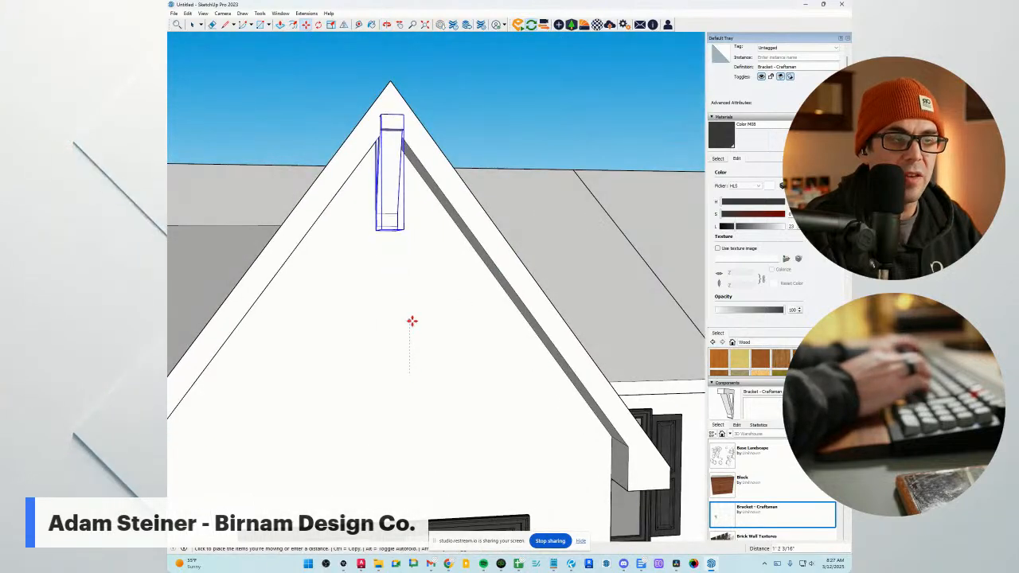
{"action": "left_click", "coordinate": [413, 325]}
{"action": "middle_click_drag", "start_coordinate": [413, 325], "coordinate": [398, 284]}
{"action": "scroll", "coordinate": [398, 284], "scroll_direction": "down", "scroll_amount": 3}
{"action": "scroll", "coordinate": [398, 187], "scroll_direction": "up", "scroll_amount": 3}
{"action": "key", "text": "ctrl"}
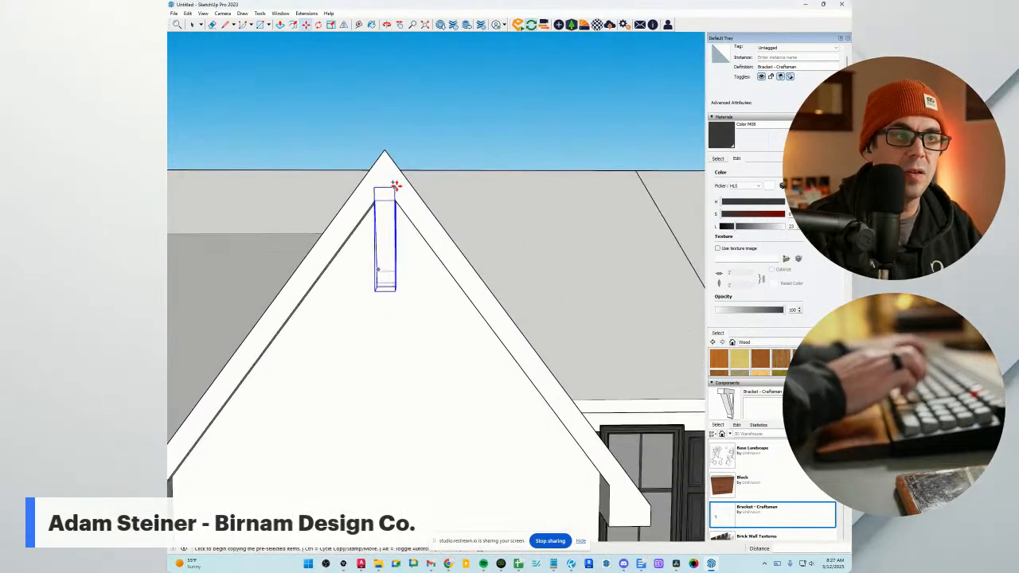
{"action": "scroll", "coordinate": [400, 192], "scroll_direction": "down", "scroll_amount": 8}
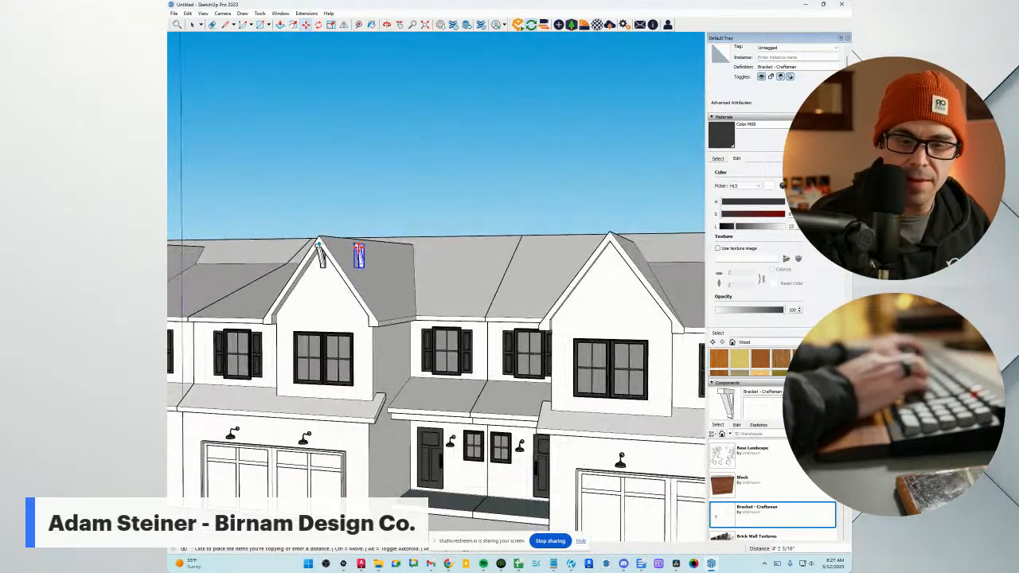
{"action": "mouse_move", "coordinate": [343, 258]}
{"action": "middle_mouse_down"}
{"action": "mouse_move", "coordinate": [391, 334]}
{"action": "mouse_move", "coordinate": [396, 368]}
{"action": "middle_mouse_up"}
{"action": "scroll", "coordinate": [400, 264], "scroll_direction": "down", "scroll_amount": 3}
{"action": "scroll", "coordinate": [397, 348], "scroll_direction": "up", "scroll_amount": 3}
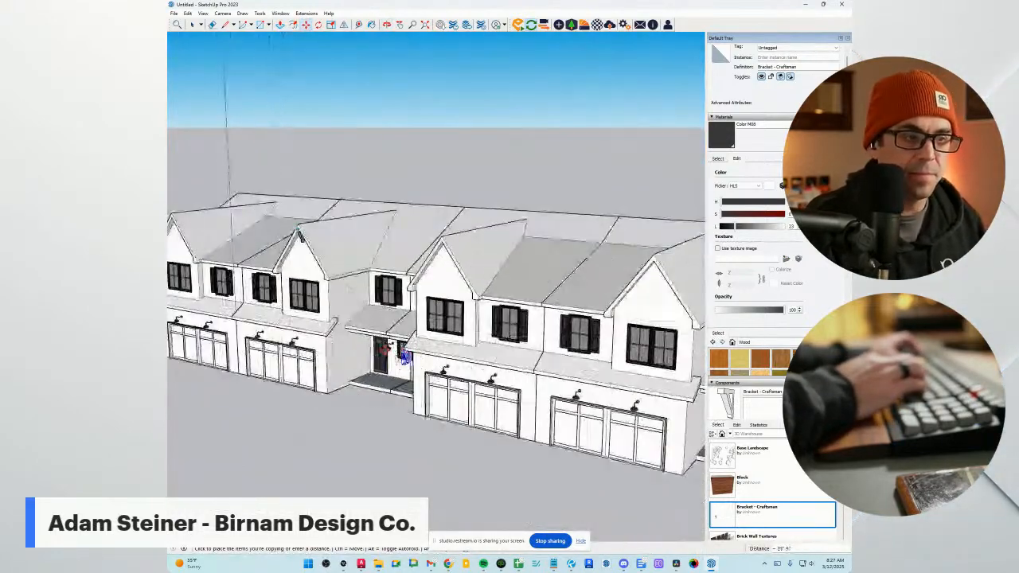
{"action": "scroll", "coordinate": [309, 339], "scroll_direction": "up", "scroll_amount": 2}
{"action": "scroll", "coordinate": [300, 329], "scroll_direction": "up", "scroll_amount": 3}
{"action": "key", "text": "space"}
Open the front townhouse unit component for editing so that the gable bracket can be built into it.
{"action": "middle_click_drag", "start_coordinate": [318, 284], "coordinate": [398, 298]}
{"action": "scroll", "coordinate": [406, 175], "scroll_direction": "down", "scroll_amount": 3}
{"action": "scroll", "coordinate": [412, 172], "scroll_direction": "down", "scroll_amount": 4}
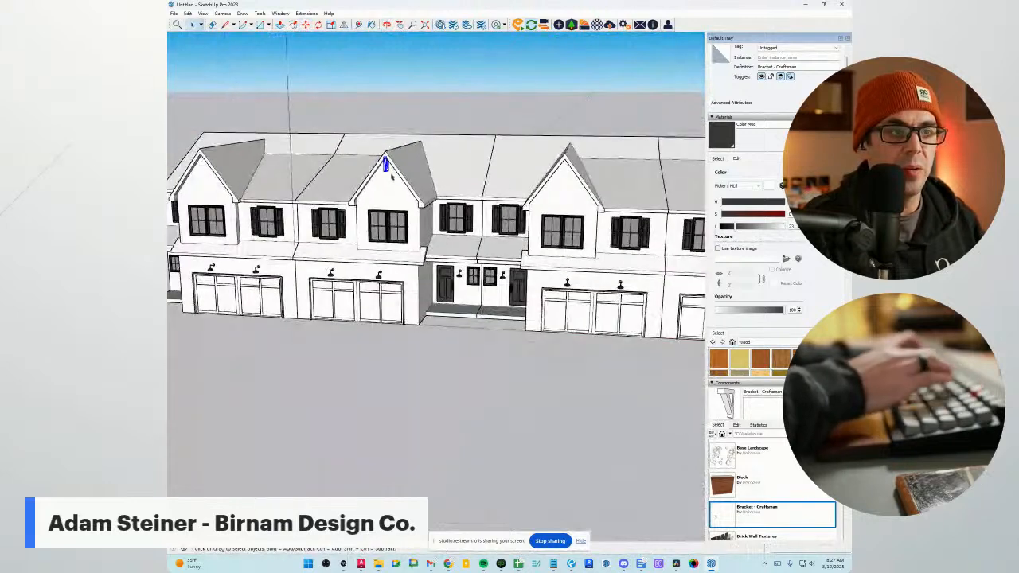
{"action": "scroll", "coordinate": [418, 167], "scroll_direction": "up", "scroll_amount": 2}
{"action": "scroll", "coordinate": [384, 165], "scroll_direction": "up", "scroll_amount": 1}
{"action": "double_click", "coordinate": [395, 210]}
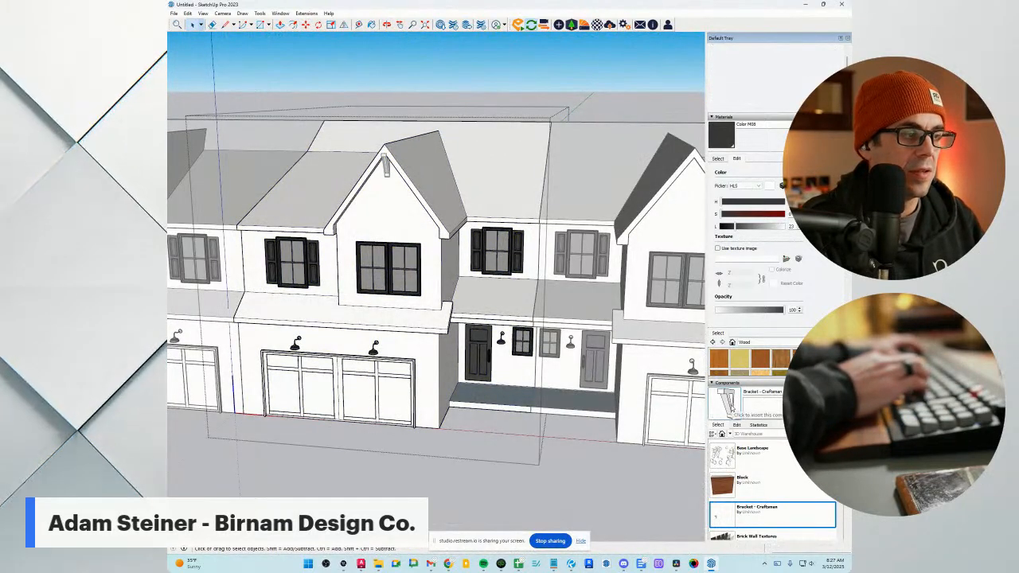
Place a Craftsman bracket under the front gable's peak inside the unit, and close the unit's editing mode.
{"action": "scroll", "coordinate": [359, 185], "scroll_direction": "up", "scroll_amount": 3}
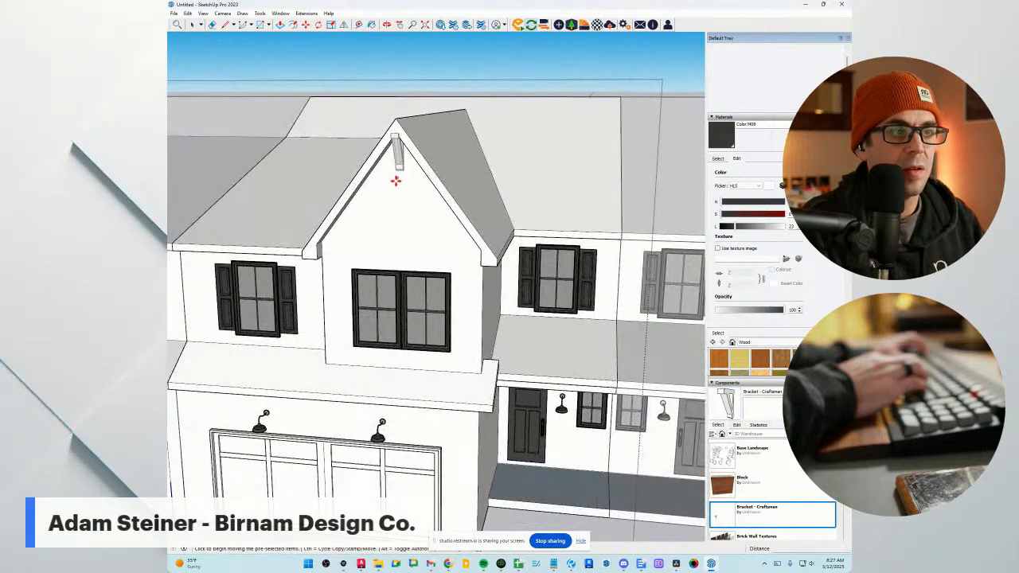
{"action": "middle_click_drag", "start_coordinate": [396, 181], "coordinate": [351, 251]}
{"action": "scroll", "coordinate": [540, 356], "scroll_direction": "up", "scroll_amount": 3}
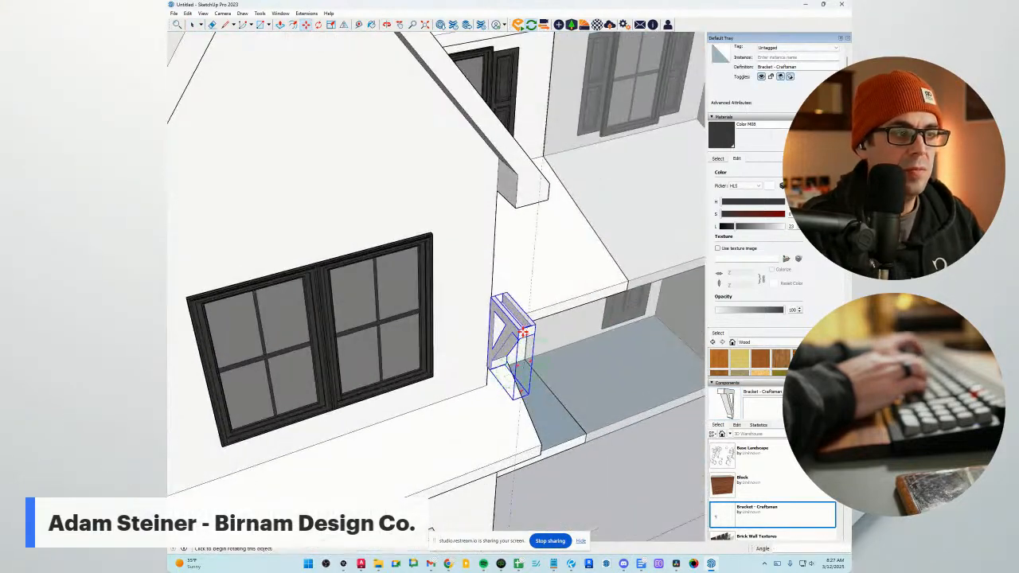
{"action": "left_click", "coordinate": [519, 328]}
{"action": "scroll", "coordinate": [518, 328], "scroll_direction": "down", "scroll_amount": 3}
{"action": "scroll", "coordinate": [389, 104], "scroll_direction": "up", "scroll_amount": 2}
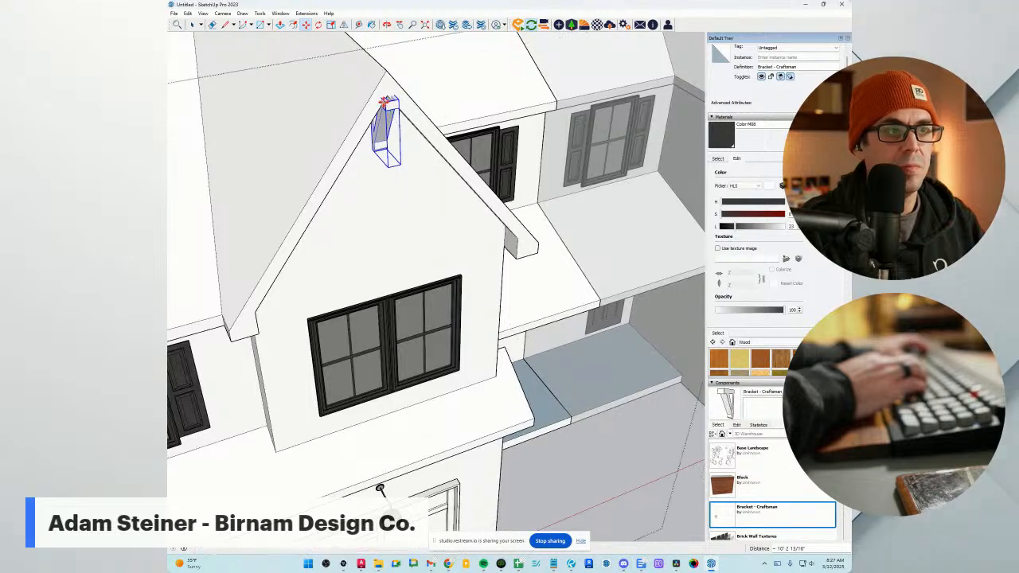
{"action": "left_click", "coordinate": [383, 102]}
{"action": "key", "text": "space"}
{"action": "scroll", "coordinate": [418, 191], "scroll_direction": "down", "scroll_amount": 3}
{"action": "key", "text": "Escape"}
{"action": "key", "text": "Escape"}
{"action": "scroll", "coordinate": [485, 259], "scroll_direction": "down", "scroll_amount": 4}
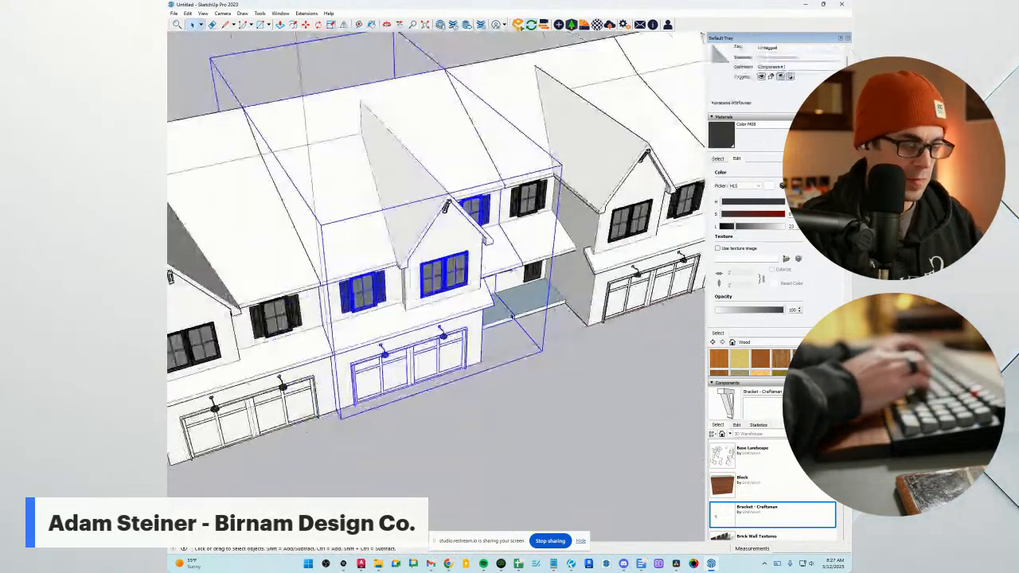
Shift the unit about 2' 11" out of the row and remove the loose bracket left at its gable.
{"action": "scroll", "coordinate": [511, 317], "scroll_direction": "down", "scroll_amount": 1}
{"action": "key", "text": "m"}
{"action": "left_click", "coordinate": [579, 369]}
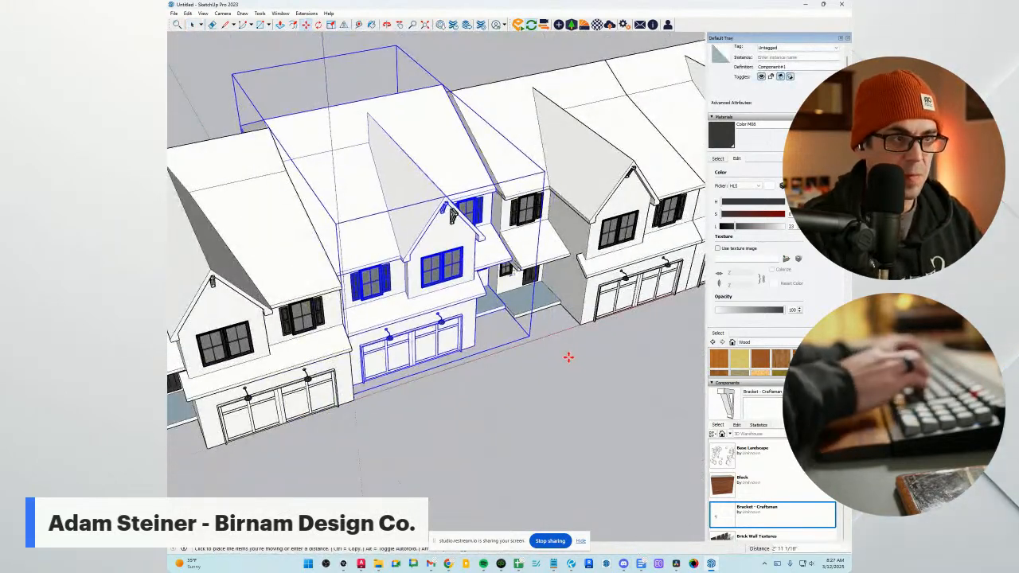
{"action": "left_click", "coordinate": [453, 234]}
Move the unit back 2' 11 1/16" so its porch lines up with the neighbouring unit.
{"action": "key", "text": "m"}
{"action": "scroll", "coordinate": [515, 330], "scroll_direction": "up", "scroll_amount": 5}
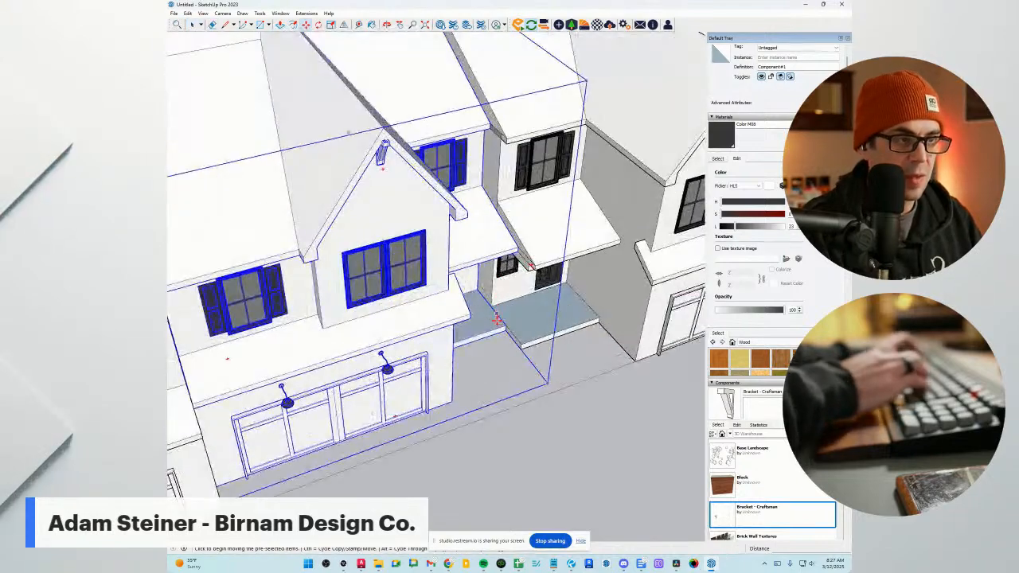
{"action": "scroll", "coordinate": [521, 342], "scroll_direction": "down", "scroll_amount": 5}
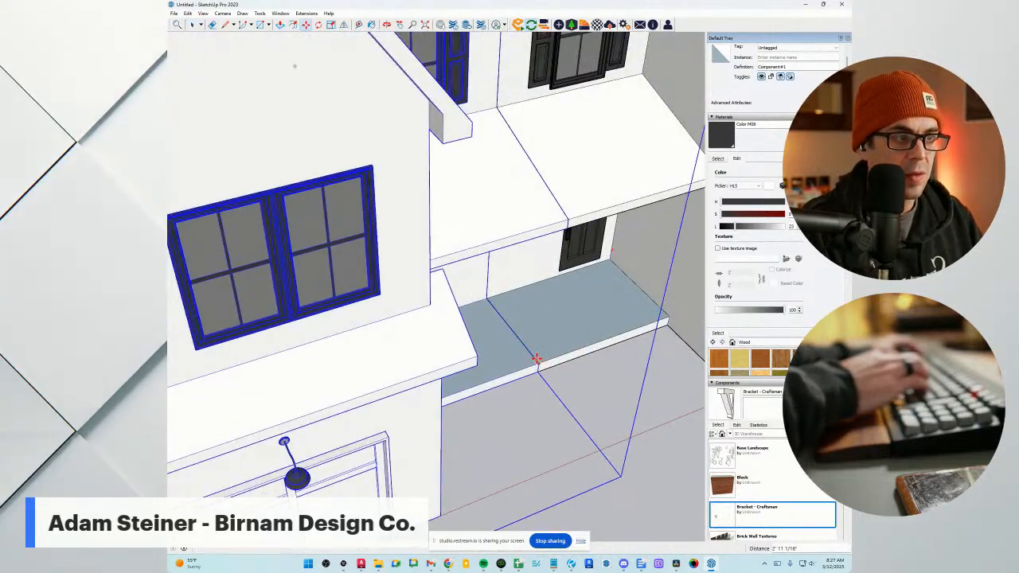
{"action": "scroll", "coordinate": [591, 319], "scroll_direction": "down", "scroll_amount": 2}
{"action": "middle_click_drag", "start_coordinate": [591, 318], "coordinate": [422, 358]}
{"action": "key", "text": "space"}
{"action": "left_click", "coordinate": [498, 347]}
{"action": "scroll", "coordinate": [500, 334], "scroll_direction": "down", "scroll_amount": 5}
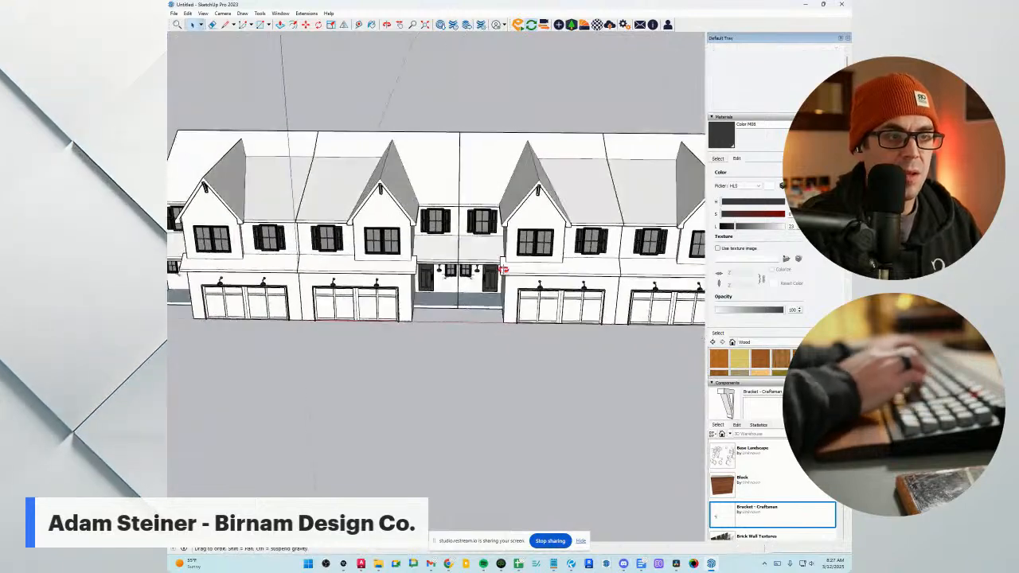
Reopen the unit for editing and copy the gable bracket down onto the garage wall.
{"action": "scroll", "coordinate": [425, 208], "scroll_direction": "up", "scroll_amount": 6}
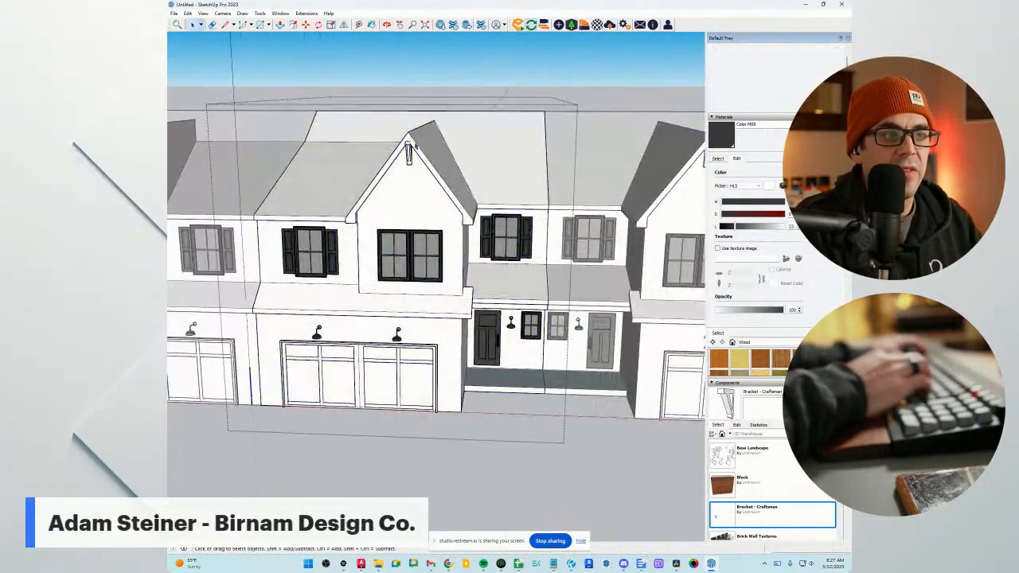
{"action": "middle_click_drag", "start_coordinate": [410, 157], "coordinate": [393, 157]}
{"action": "key", "text": "m"}
{"action": "scroll", "coordinate": [395, 167], "scroll_direction": "up", "scroll_amount": 4}
{"action": "key", "text": "ctrl"}
{"action": "left_click", "coordinate": [386, 160]}
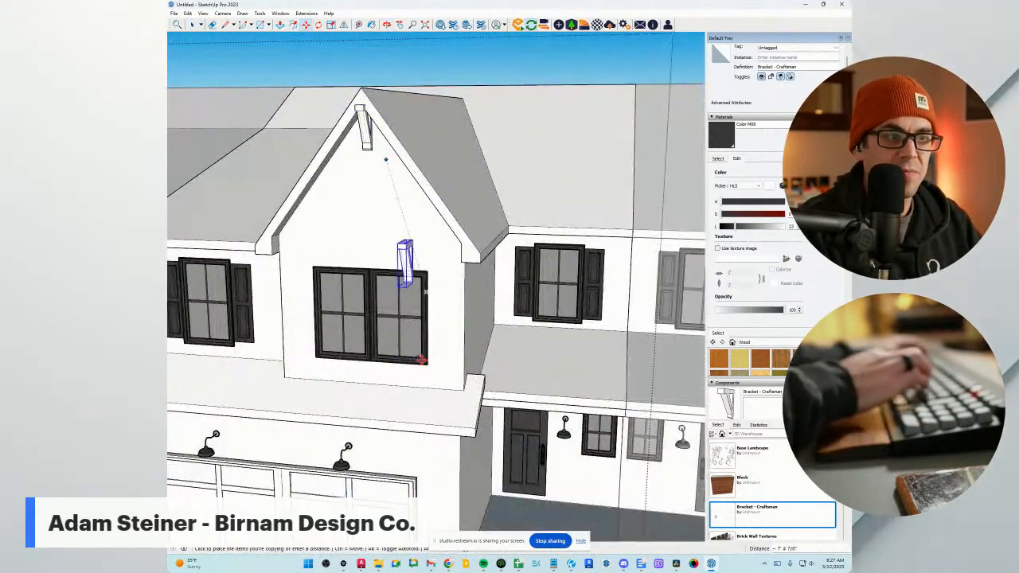
{"action": "middle_click_drag", "start_coordinate": [421, 357], "coordinate": [411, 318]}
{"action": "scroll", "coordinate": [404, 366], "scroll_direction": "up", "scroll_amount": 8}
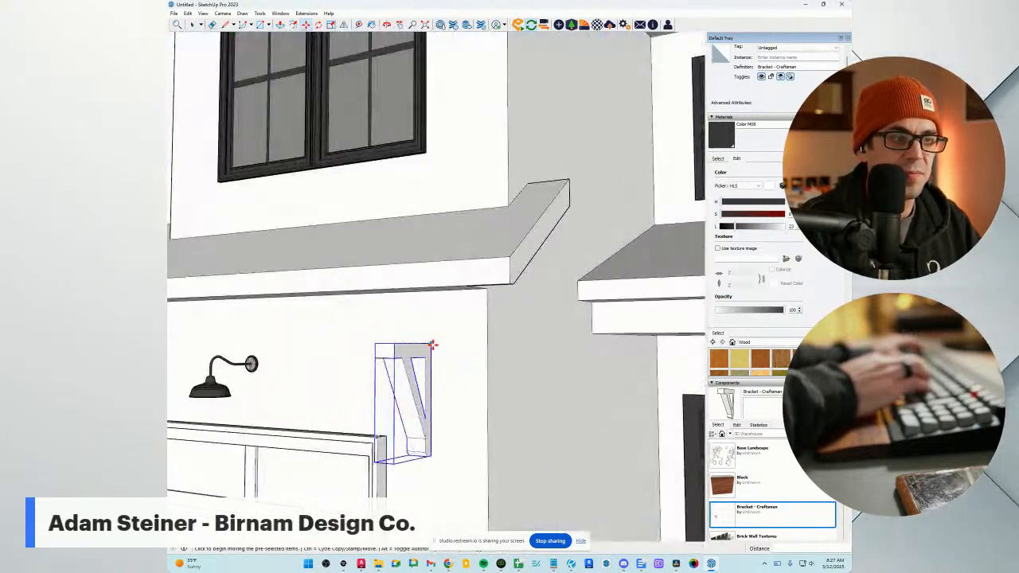
Move the copied bracket up under the garage eave and position it near the wall's porch-side corner.
{"action": "left_click", "coordinate": [506, 263]}
{"action": "middle_click_drag", "start_coordinate": [506, 263], "coordinate": [659, 377]}
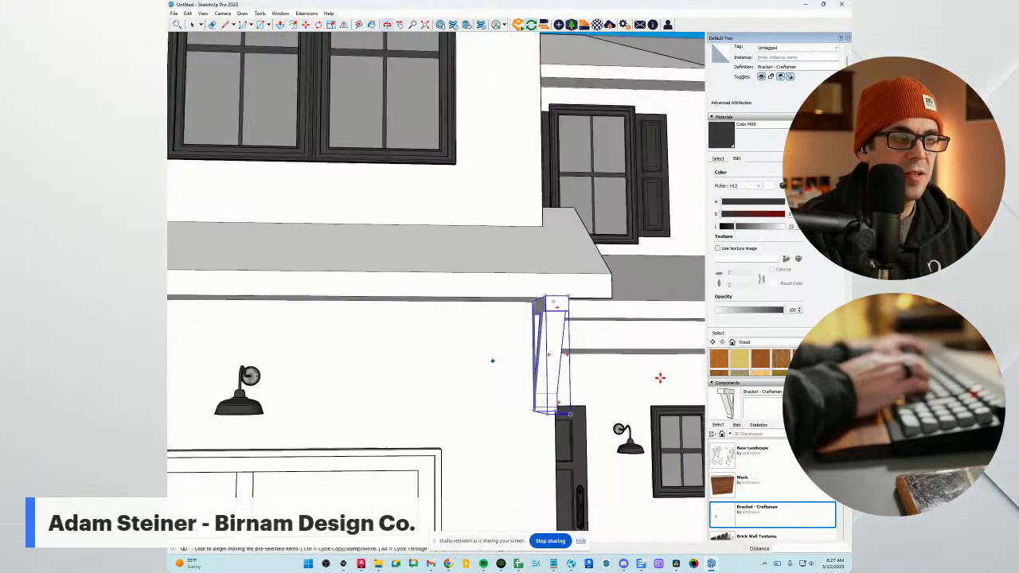
{"action": "scroll", "coordinate": [659, 378], "scroll_direction": "down", "scroll_amount": 2}
{"action": "middle_click_drag", "start_coordinate": [503, 397], "coordinate": [636, 404]}
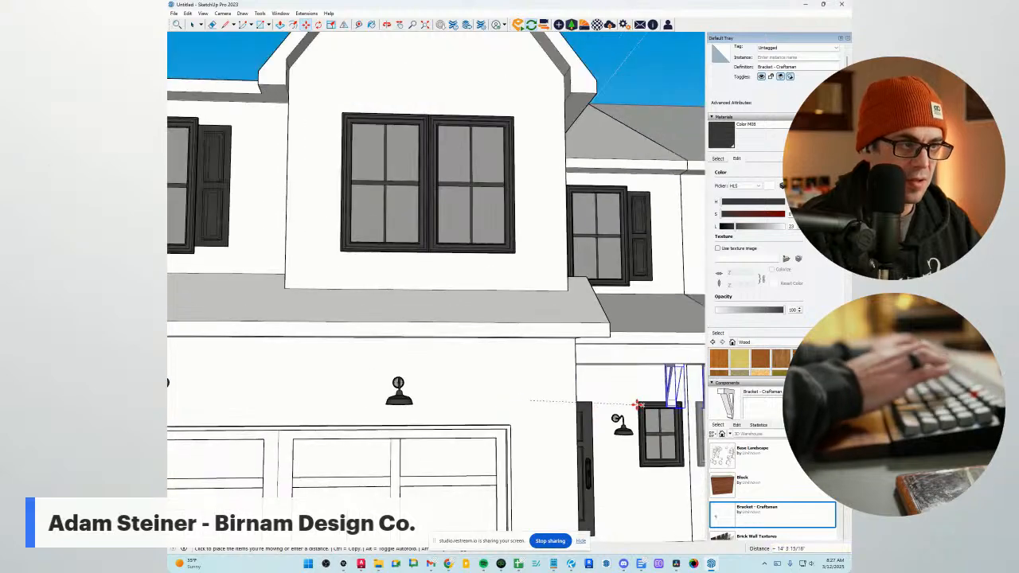
{"action": "key", "text": "Return"}
Copy the eave bracket to the opposite end of the garage wall and offset it inward from the unit's edge.
{"action": "middle_click_drag", "start_coordinate": [502, 402], "coordinate": [541, 392]}
{"action": "scroll", "coordinate": [690, 379], "scroll_direction": "down", "scroll_amount": 2}
{"action": "scroll", "coordinate": [582, 386], "scroll_direction": "down", "scroll_amount": 2}
{"action": "scroll", "coordinate": [463, 406], "scroll_direction": "up", "scroll_amount": 2}
{"action": "middle_click_drag", "start_coordinate": [463, 405], "coordinate": [605, 366]}
{"action": "scroll", "coordinate": [605, 365], "scroll_direction": "up", "scroll_amount": 2}
{"action": "left_click", "coordinate": [593, 371]}
{"action": "scroll", "coordinate": [612, 380], "scroll_direction": "down", "scroll_amount": 2}
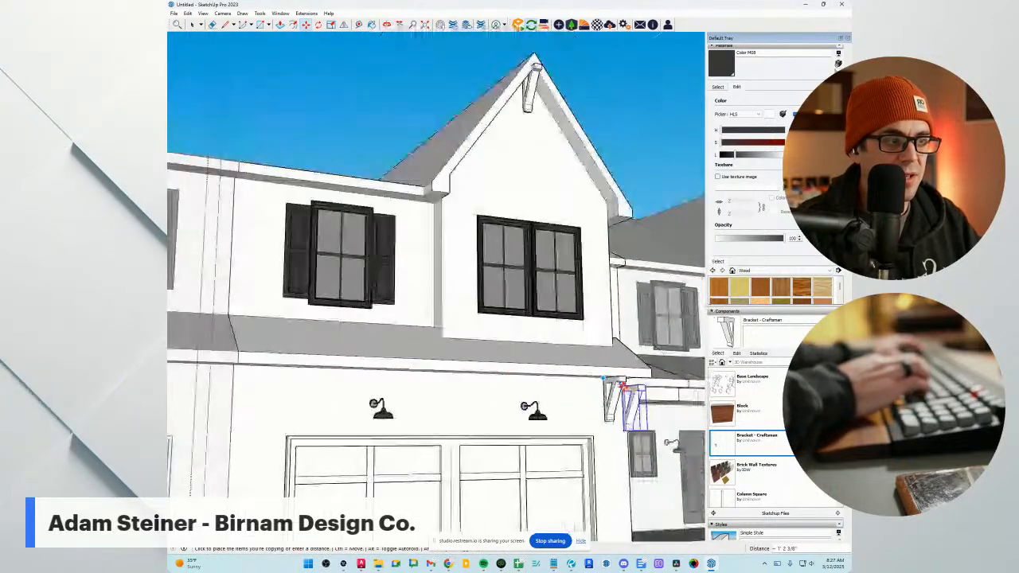
{"action": "scroll", "coordinate": [248, 364], "scroll_direction": "up", "scroll_amount": 2}
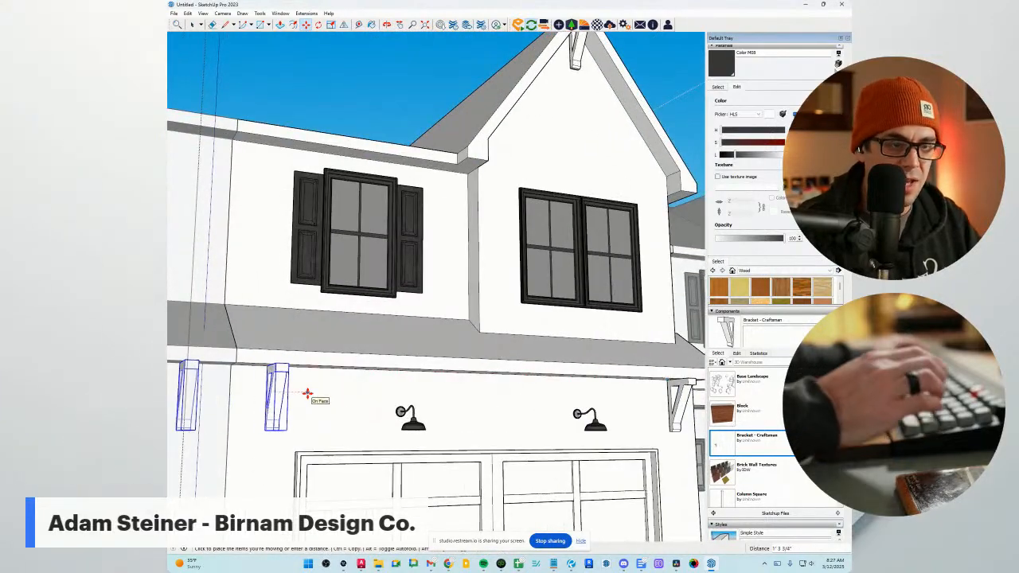
{"action": "key", "text": "Return"}
Examine the placement of the garage eave brackets up close and across the whole row of townhouses.
{"action": "middle_click_drag", "start_coordinate": [307, 393], "coordinate": [316, 443]}
{"action": "scroll", "coordinate": [338, 342], "scroll_direction": "down", "scroll_amount": 5}
{"action": "key", "text": "space"}
{"action": "left_click", "coordinate": [348, 216]}
{"action": "middle_click_drag", "start_coordinate": [348, 215], "coordinate": [398, 358]}
{"action": "scroll", "coordinate": [411, 389], "scroll_direction": "down", "scroll_amount": 3}
{"action": "scroll", "coordinate": [342, 390], "scroll_direction": "up", "scroll_amount": 5}
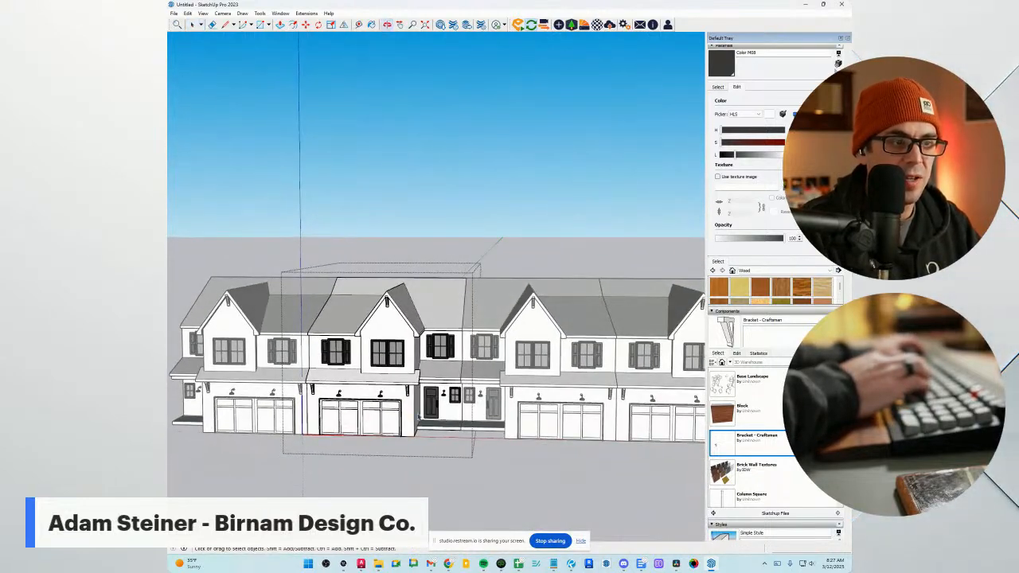
{"action": "scroll", "coordinate": [325, 380], "scroll_direction": "up", "scroll_amount": 3}
{"action": "left_click", "coordinate": [311, 373]}
{"action": "middle_click_drag", "start_coordinate": [406, 373], "coordinate": [375, 378]}
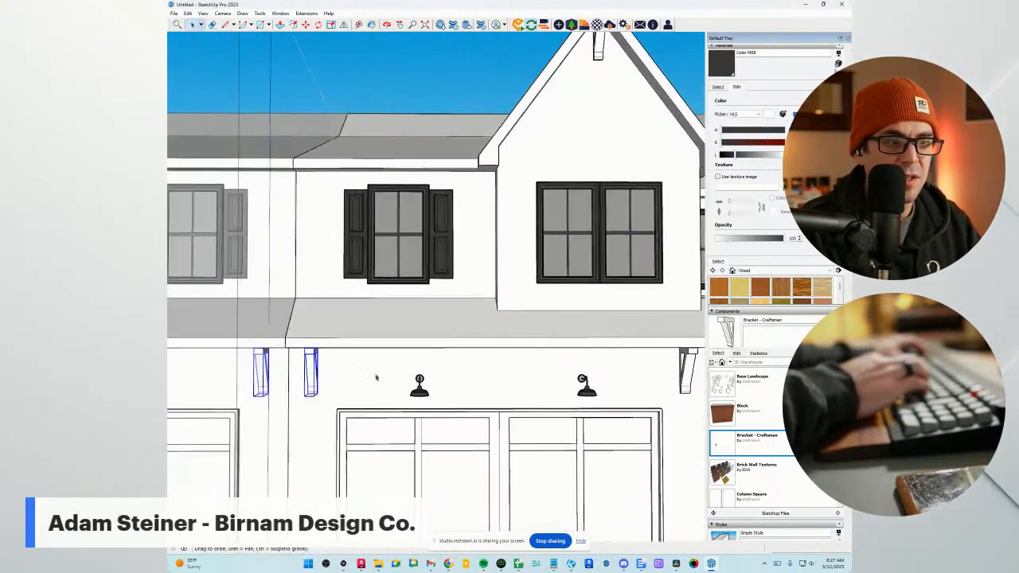
{"action": "scroll", "coordinate": [398, 378], "scroll_direction": "down", "scroll_amount": 3}
{"action": "middle_click_drag", "start_coordinate": [517, 382], "coordinate": [495, 448]}
{"action": "scroll", "coordinate": [470, 461], "scroll_direction": "down", "scroll_amount": 4}
{"action": "scroll", "coordinate": [498, 455], "scroll_direction": "down", "scroll_amount": 1}
{"action": "middle_click_drag", "start_coordinate": [525, 410], "coordinate": [515, 428]}
{"action": "middle_click_drag", "start_coordinate": [411, 404], "coordinate": [425, 423]}
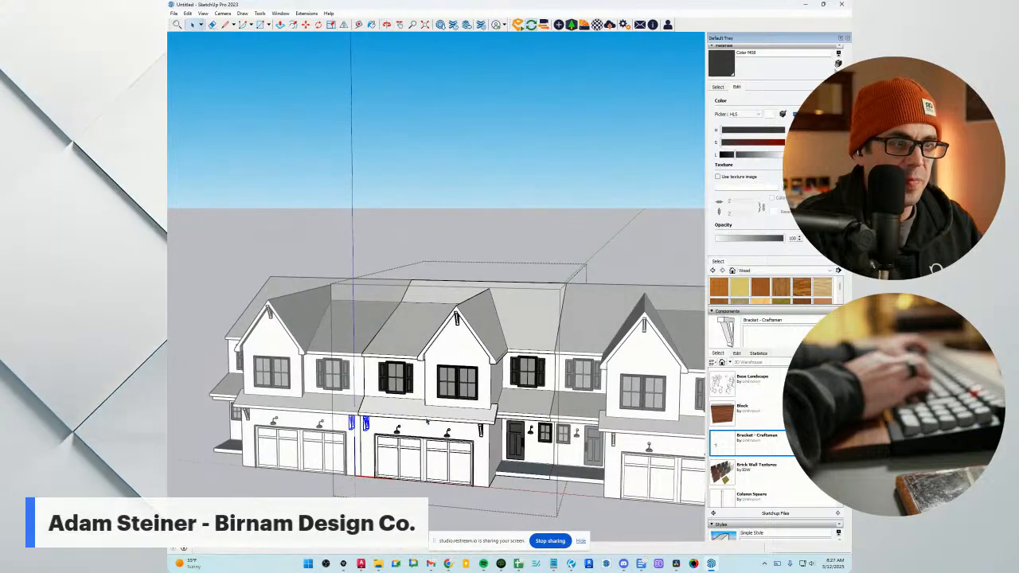
{"action": "scroll", "coordinate": [427, 422], "scroll_direction": "down", "scroll_amount": 1}
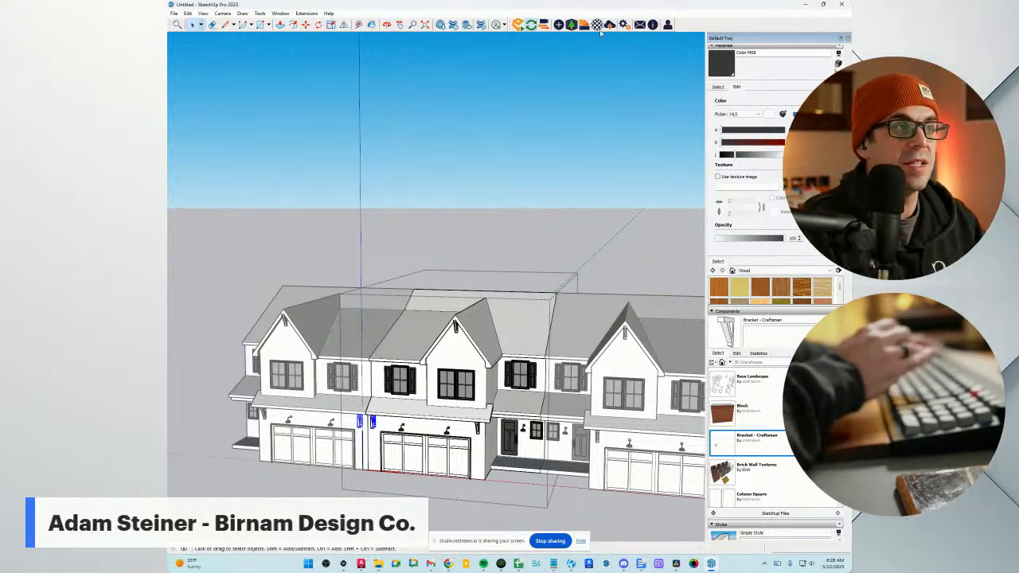
Import the Brick 05 material from the Enscape Material Library and close the library.
{"action": "left_click", "coordinate": [837, 64]}
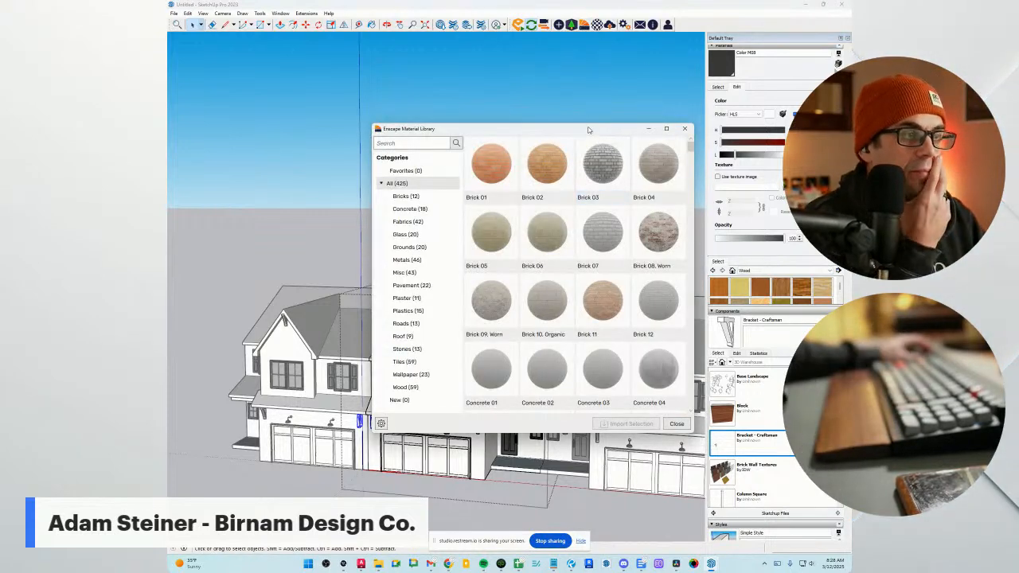
{"action": "left_click_drag", "start_coordinate": [589, 129], "coordinate": [533, 117]}
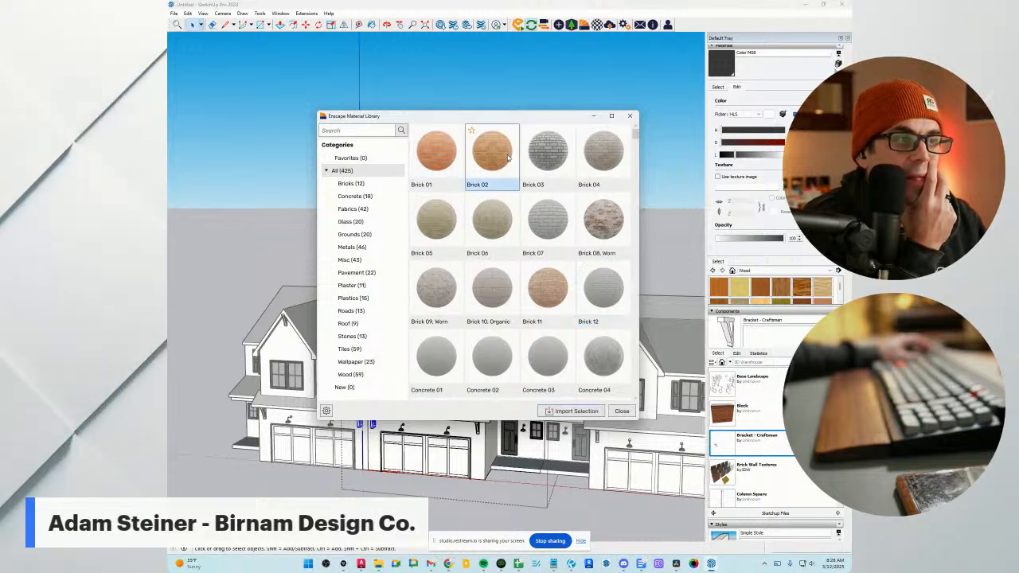
{"action": "left_click", "coordinate": [571, 411]}
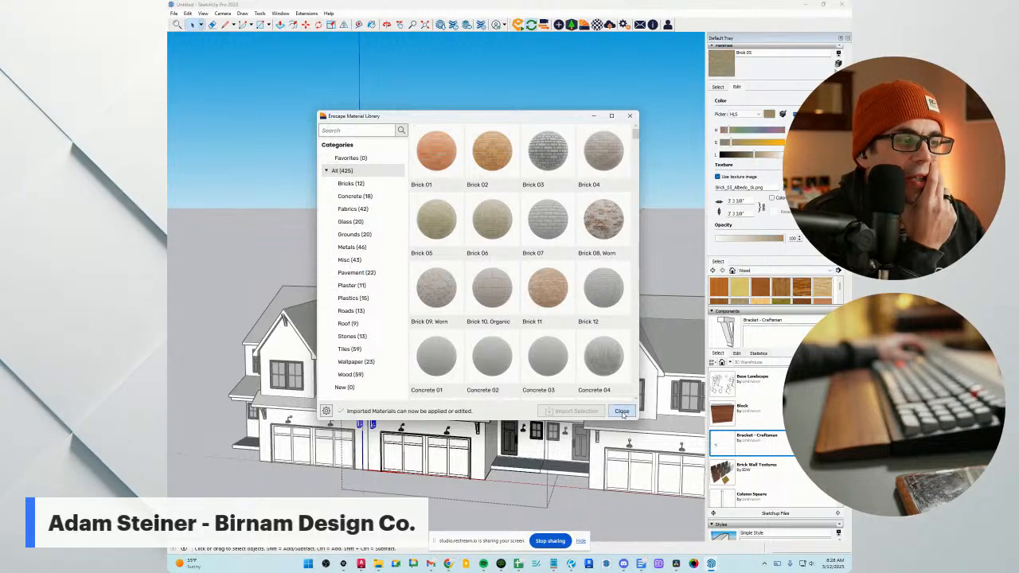
{"action": "left_click", "coordinate": [621, 411]}
Draw horizontal lines across the lower garage front and side walls to separate a base band for brick.
{"action": "scroll", "coordinate": [465, 452], "scroll_direction": "up", "scroll_amount": 5}
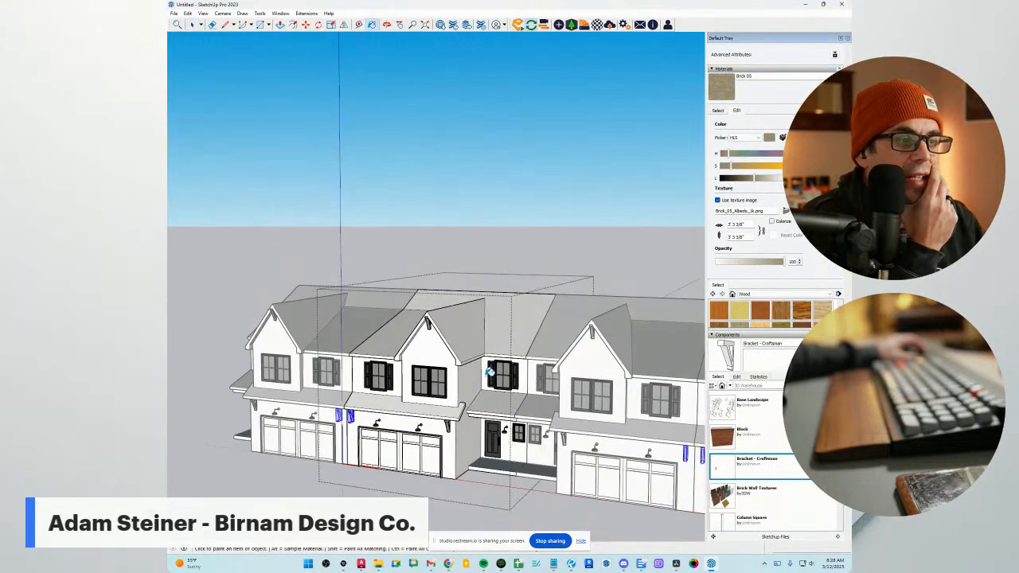
{"action": "scroll", "coordinate": [483, 438], "scroll_direction": "up", "scroll_amount": 5}
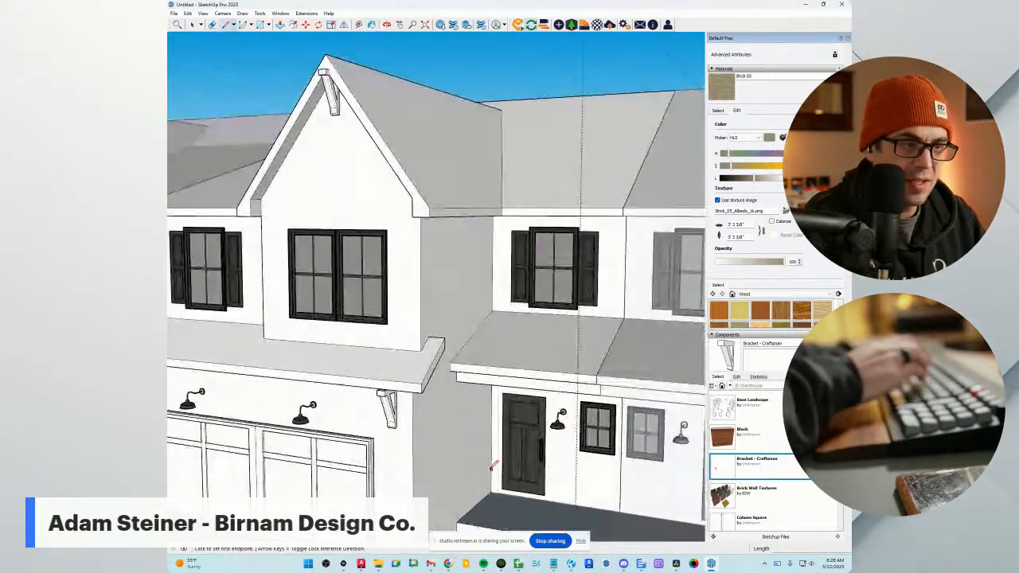
{"action": "key", "text": "l"}
{"action": "scroll", "coordinate": [446, 471], "scroll_direction": "down", "scroll_amount": 3}
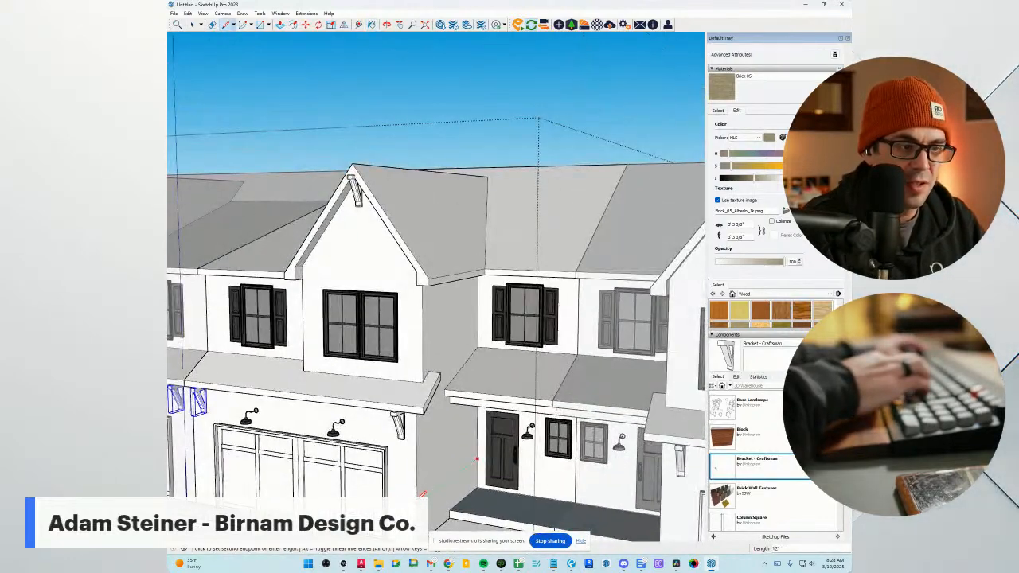
{"action": "left_click", "coordinate": [419, 505]}
{"action": "mouse_move", "coordinate": [419, 504]}
{"action": "middle_mouse_down"}
{"action": "mouse_move", "coordinate": [477, 529]}
{"action": "mouse_move", "coordinate": [525, 529]}
{"action": "middle_mouse_up"}
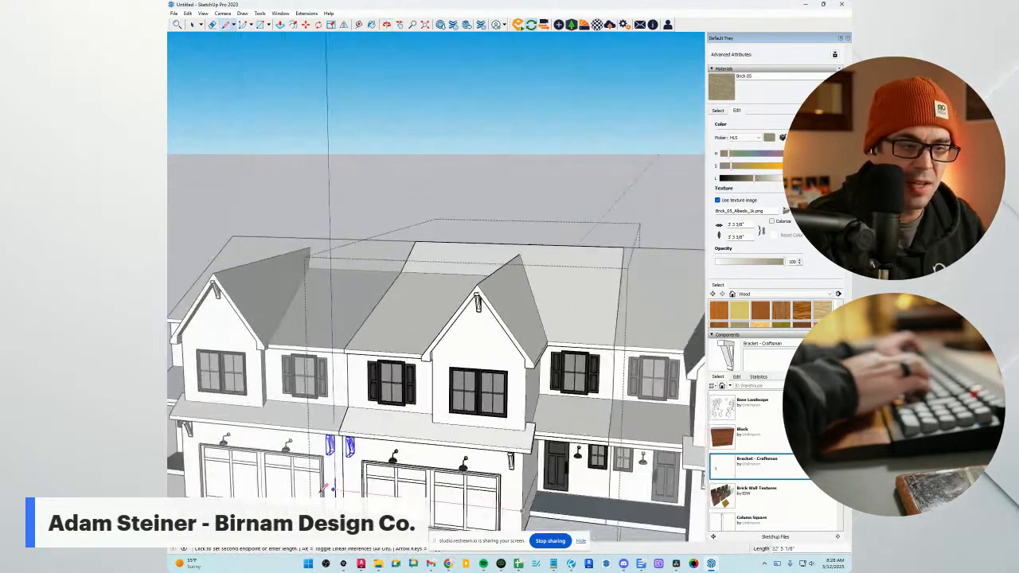
{"action": "scroll", "coordinate": [343, 489], "scroll_direction": "up", "scroll_amount": 1}
{"action": "scroll", "coordinate": [357, 390], "scroll_direction": "down", "scroll_amount": 3}
{"action": "scroll", "coordinate": [531, 381], "scroll_direction": "up", "scroll_amount": 2}
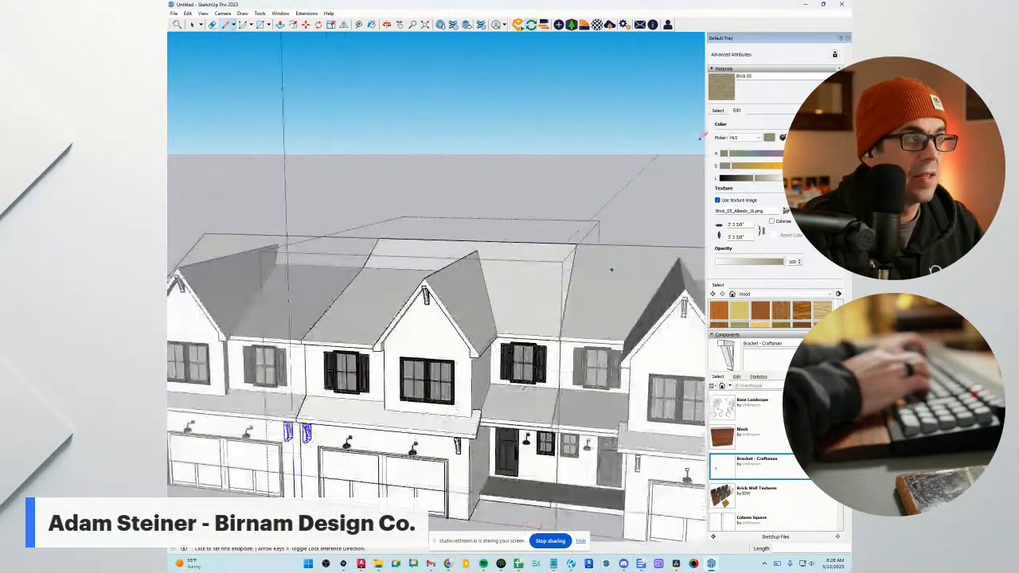
Paint the base bands of the garage front and side walls with Brick 05 and clean up their edges.
{"action": "scroll", "coordinate": [310, 482], "scroll_direction": "up", "scroll_amount": 1}
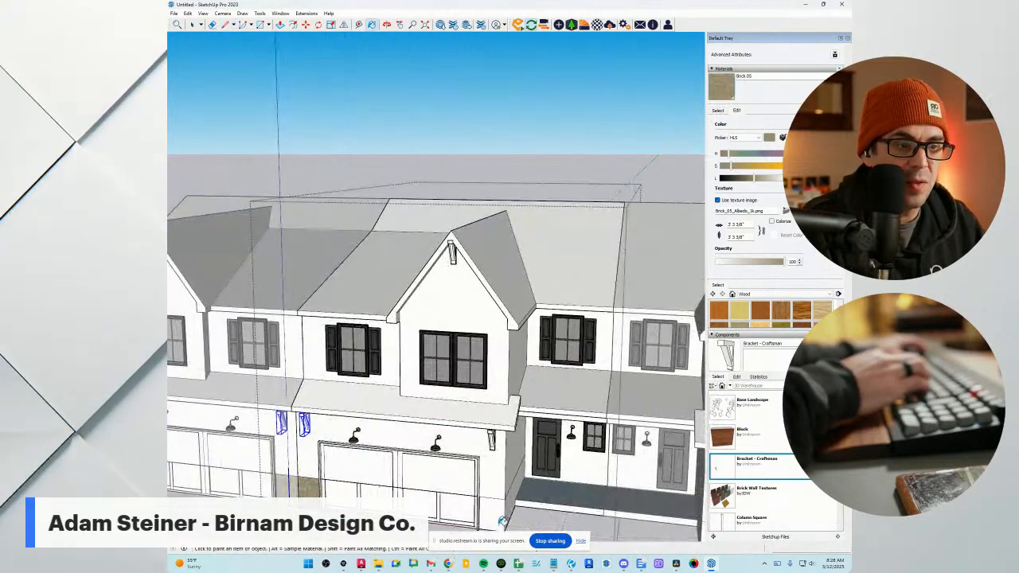
{"action": "mouse_move", "coordinate": [502, 521]}
{"action": "middle_mouse_down"}
{"action": "mouse_move", "coordinate": [502, 406]}
{"action": "mouse_move", "coordinate": [451, 414]}
{"action": "middle_mouse_up"}
{"action": "scroll", "coordinate": [450, 421], "scroll_direction": "up", "scroll_amount": 2}
{"action": "key", "text": "e"}
{"action": "scroll", "coordinate": [468, 437], "scroll_direction": "down", "scroll_amount": 1}
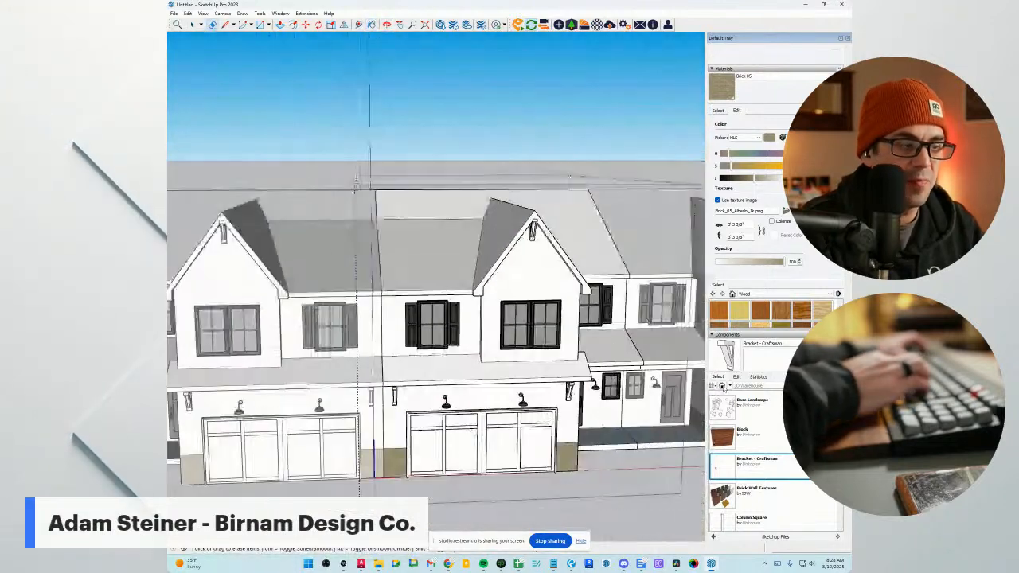
{"action": "middle_click_drag", "start_coordinate": [527, 354], "coordinate": [386, 237]}
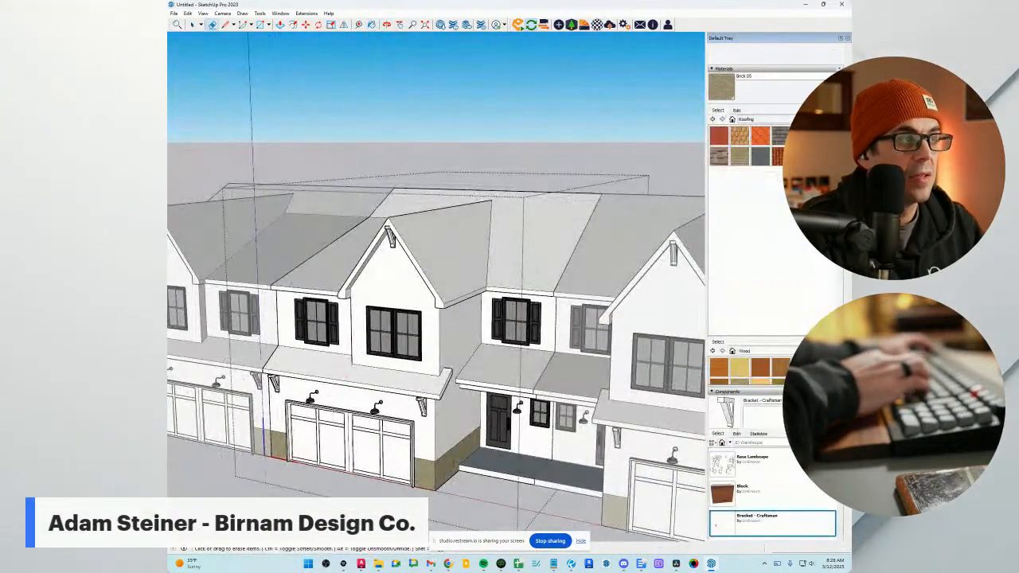
Sample the dark window trim material, match its colour to the brick base, and darken it to a warm charcoal.
{"action": "scroll", "coordinate": [400, 333], "scroll_direction": "up", "scroll_amount": 6}
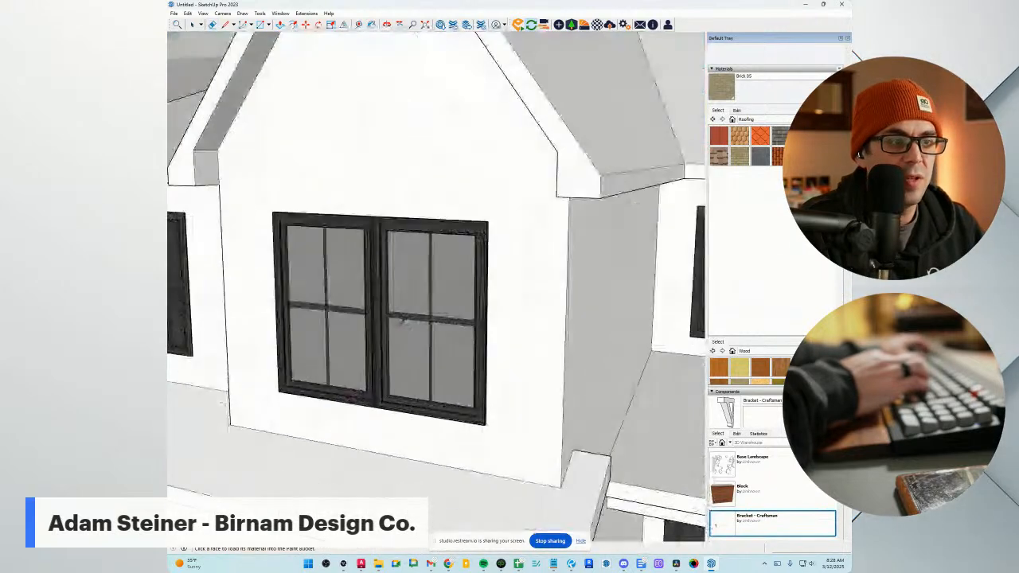
{"action": "left_click", "coordinate": [387, 311]}
{"action": "left_click", "coordinate": [736, 110]}
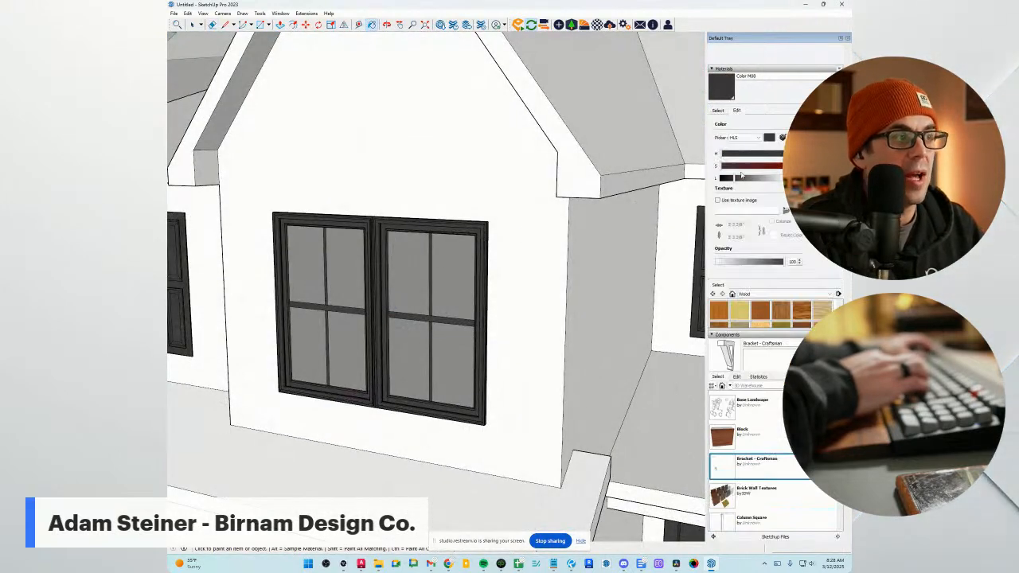
{"action": "scroll", "coordinate": [498, 191], "scroll_direction": "down", "scroll_amount": 5}
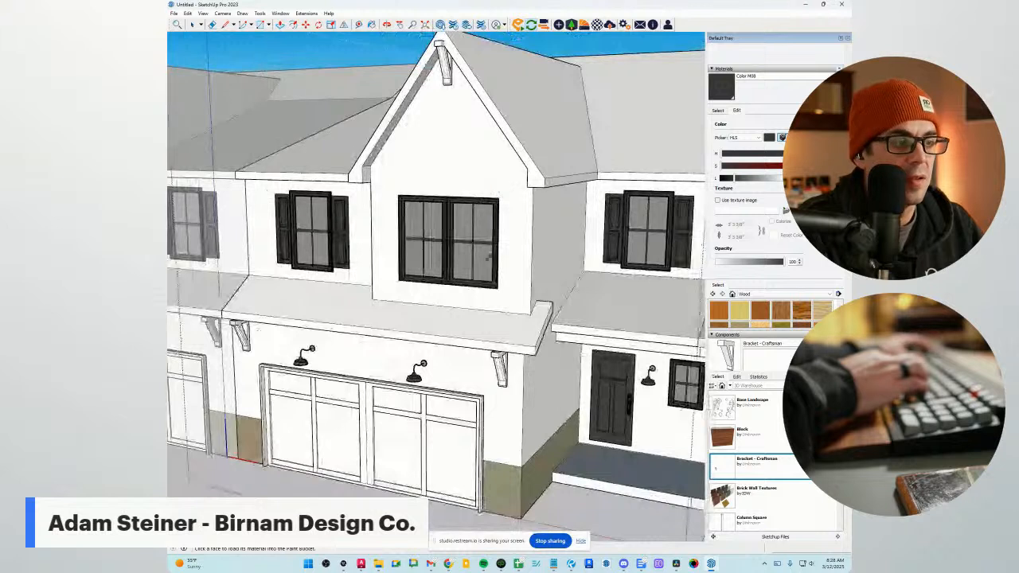
{"action": "left_click", "coordinate": [536, 470]}
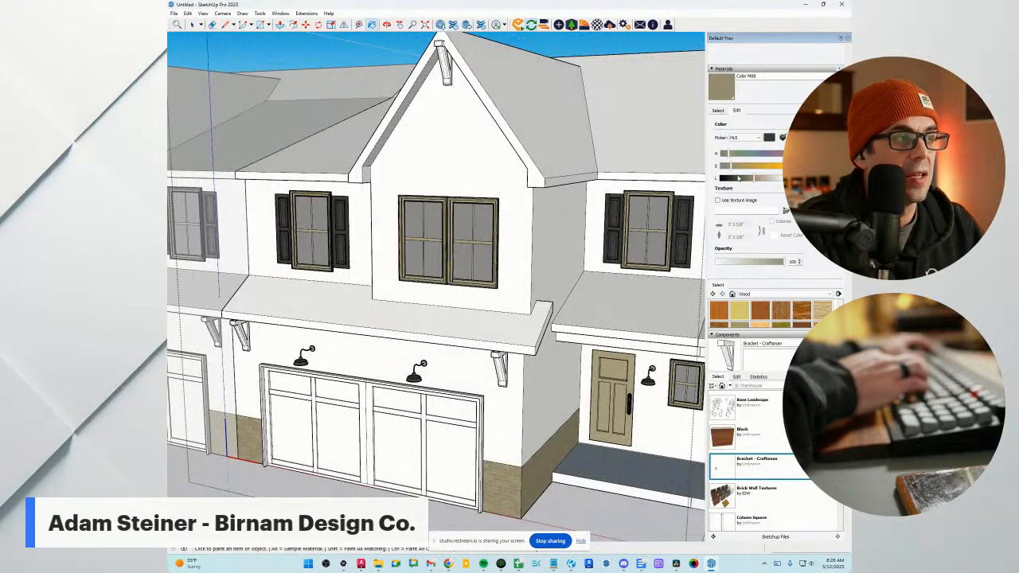
{"action": "left_click", "coordinate": [738, 179]}
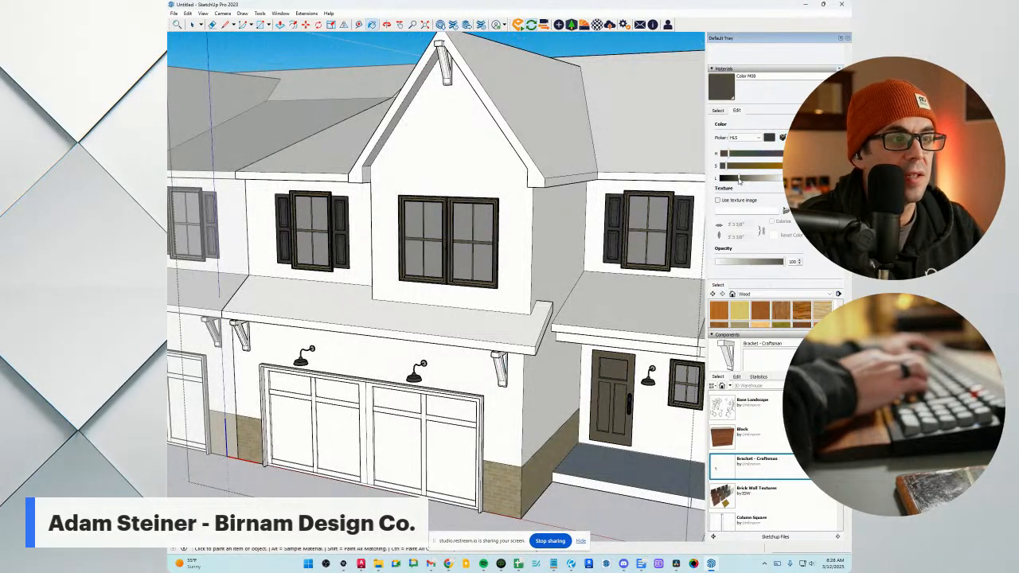
{"action": "mouse_move", "coordinate": [549, 285]}
{"action": "middle_mouse_down"}
{"action": "mouse_move", "coordinate": [551, 303]}
{"action": "mouse_move", "coordinate": [559, 298]}
{"action": "middle_mouse_up"}
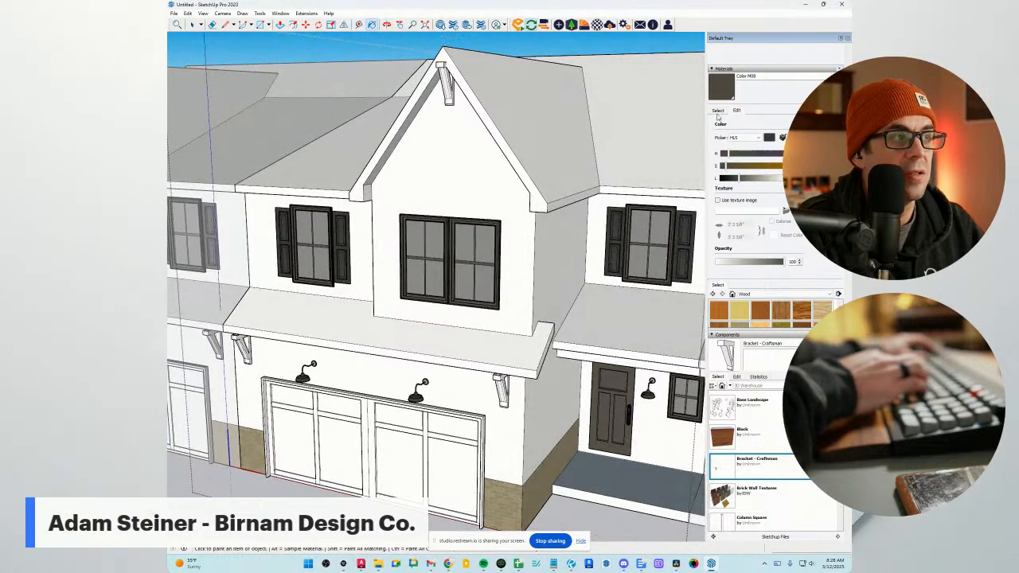
{"action": "left_click", "coordinate": [717, 111]}
Sample the Brick 05 material from the garage base band and adjust its colour to a greyer tone.
{"action": "scroll", "coordinate": [521, 207], "scroll_direction": "down", "scroll_amount": 3}
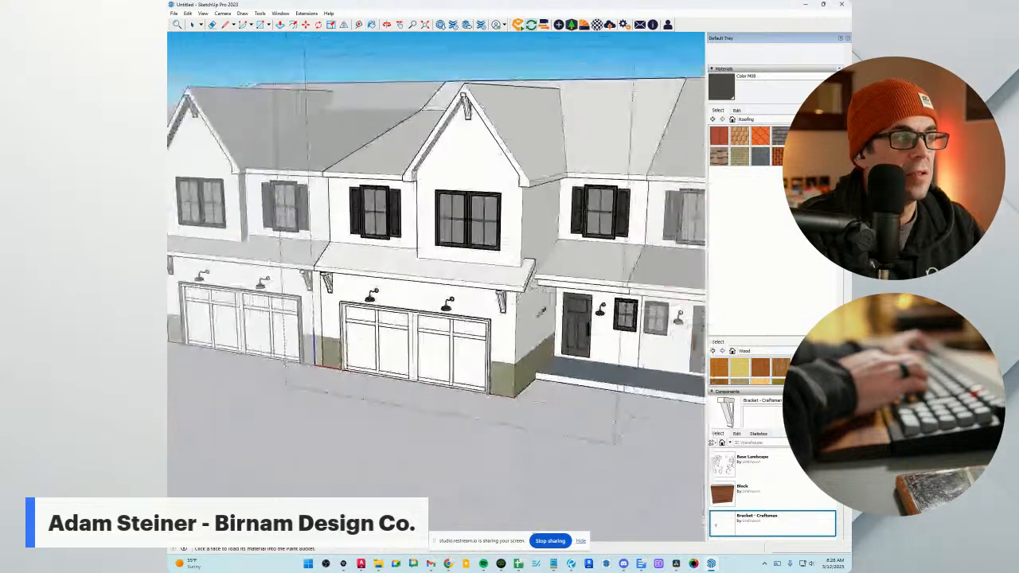
{"action": "scroll", "coordinate": [532, 350], "scroll_direction": "up", "scroll_amount": 4}
{"action": "left_click", "coordinate": [531, 379], "text": "alt"}
{"action": "left_click", "coordinate": [739, 110]}
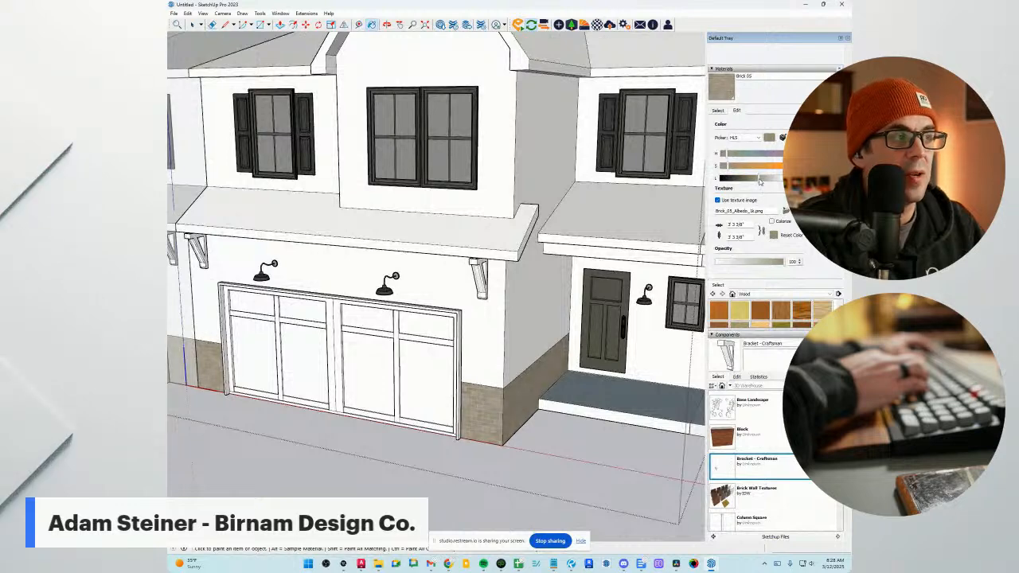
{"action": "middle_click_drag", "start_coordinate": [504, 277], "coordinate": [521, 284]}
{"action": "scroll", "coordinate": [535, 263], "scroll_direction": "down", "scroll_amount": 1}
{"action": "left_click", "coordinate": [718, 110]}
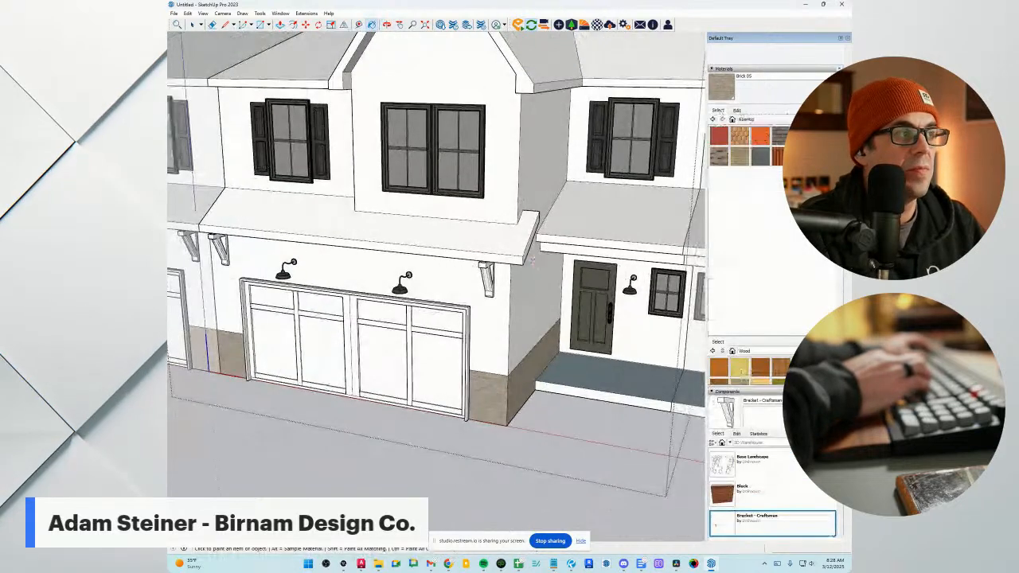
Resample the window and door trim colour and shift it slightly toward a more neutral dark grey.
{"action": "scroll", "coordinate": [635, 152], "scroll_direction": "up", "scroll_amount": 2}
{"action": "scroll", "coordinate": [665, 151], "scroll_direction": "up", "scroll_amount": 2}
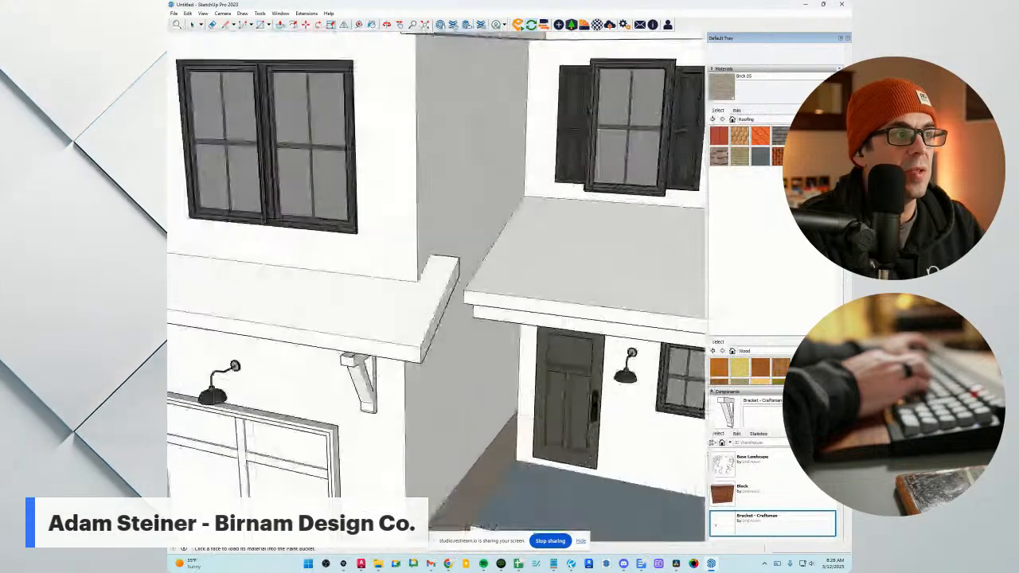
{"action": "left_click", "coordinate": [665, 151]}
{"action": "left_click", "coordinate": [736, 111]}
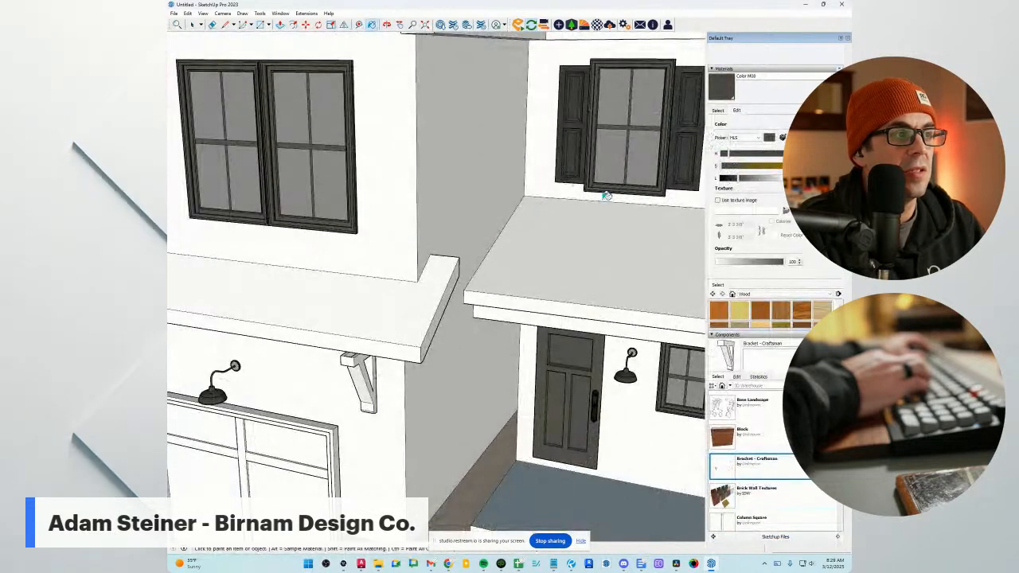
{"action": "key", "text": "space"}
Examine the trim and brick colours across the front facades of the townhouse row.
{"action": "scroll", "coordinate": [607, 196], "scroll_direction": "down", "scroll_amount": 10}
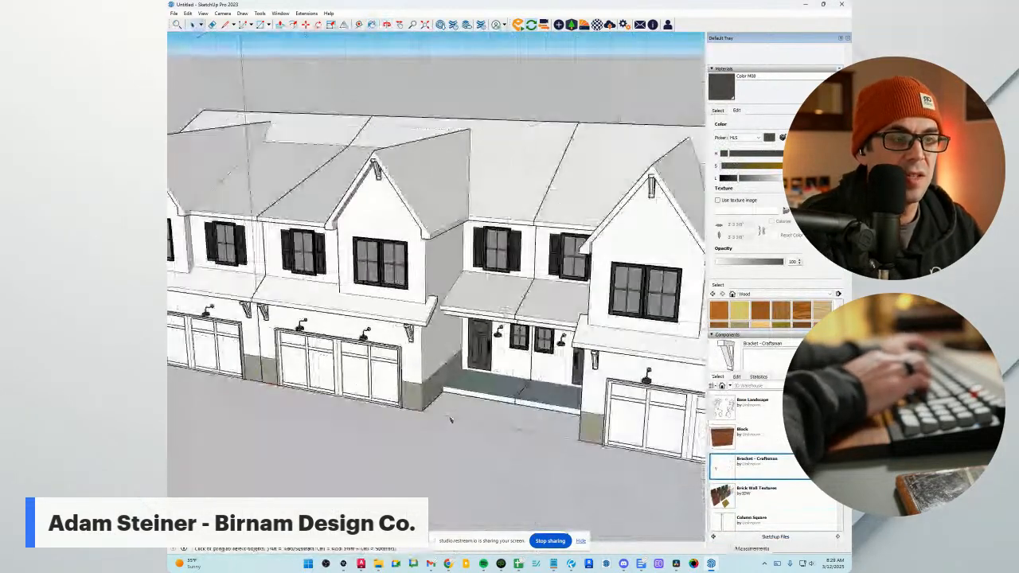
{"action": "middle_click_drag", "start_coordinate": [450, 420], "coordinate": [501, 384]}
{"action": "scroll", "coordinate": [441, 362], "scroll_direction": "up", "scroll_amount": 2}
{"action": "scroll", "coordinate": [441, 362], "scroll_direction": "down", "scroll_amount": 1}
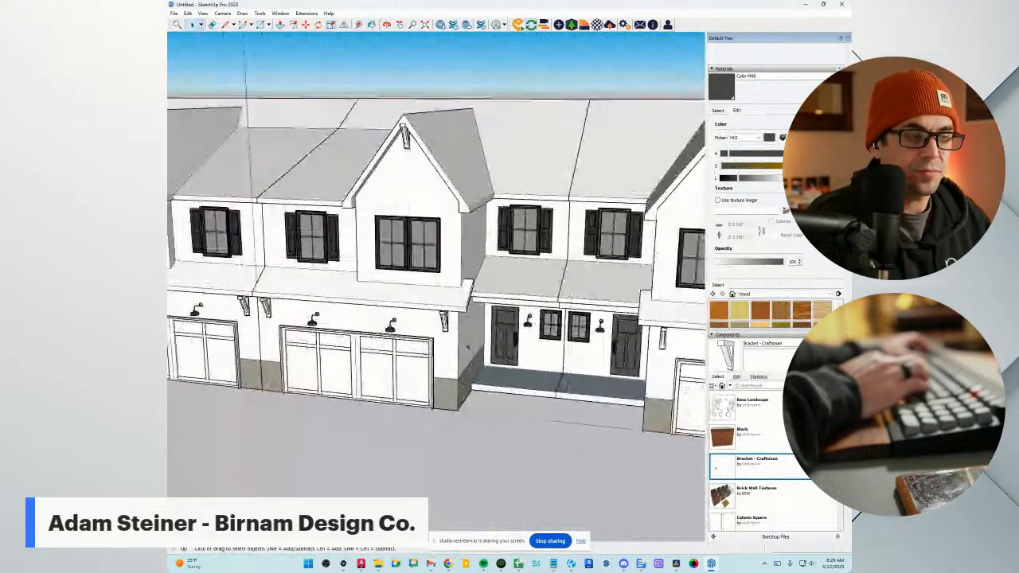
{"action": "middle_click_drag", "start_coordinate": [441, 362], "coordinate": [448, 313]}
{"action": "scroll", "coordinate": [403, 277], "scroll_direction": "up", "scroll_amount": 2}
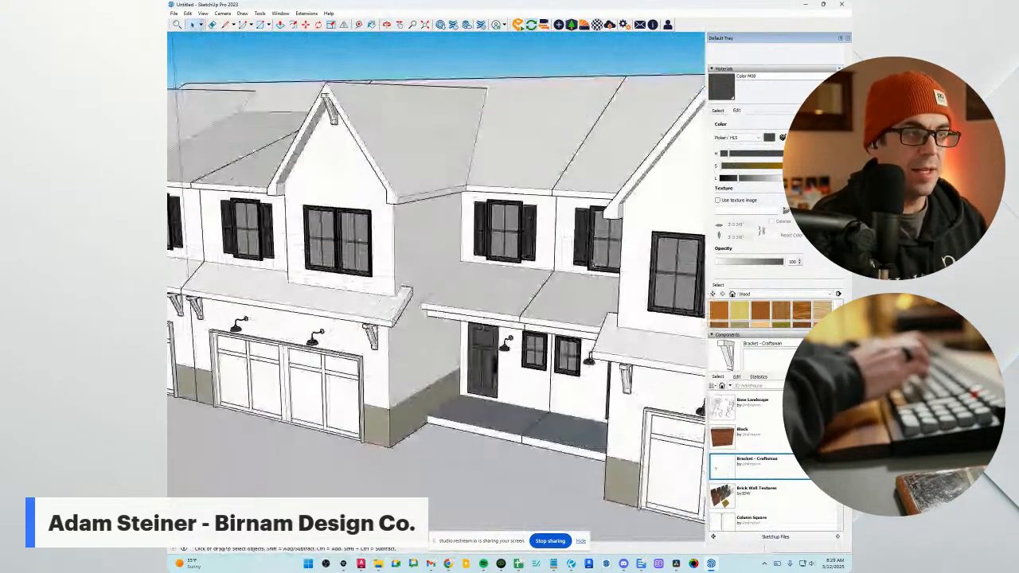
{"action": "scroll", "coordinate": [740, 420], "scroll_direction": "down", "scroll_amount": 3}
{"action": "middle_click_drag", "start_coordinate": [504, 383], "coordinate": [557, 415]}
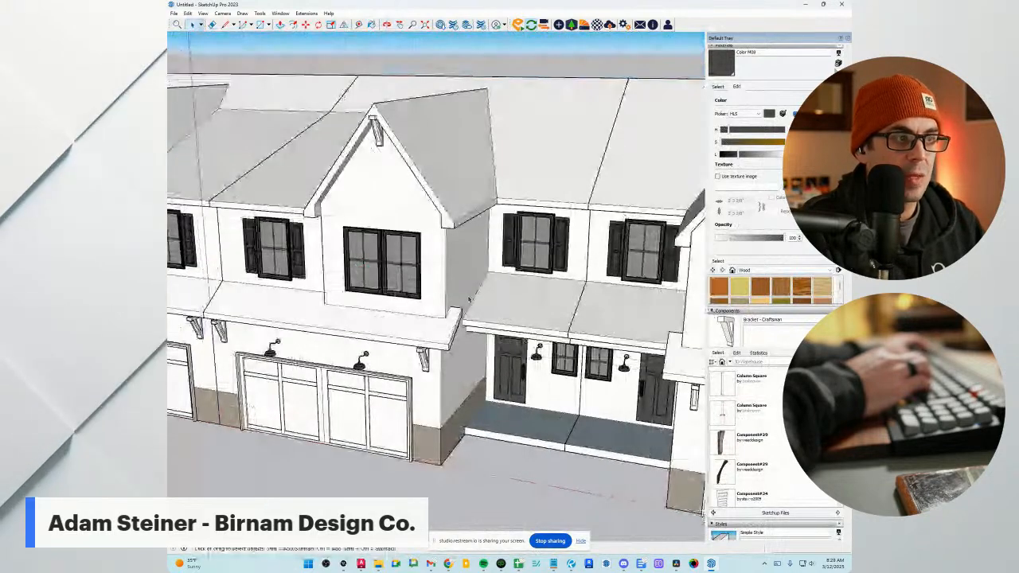
{"action": "middle_click_drag", "start_coordinate": [469, 299], "coordinate": [550, 307]}
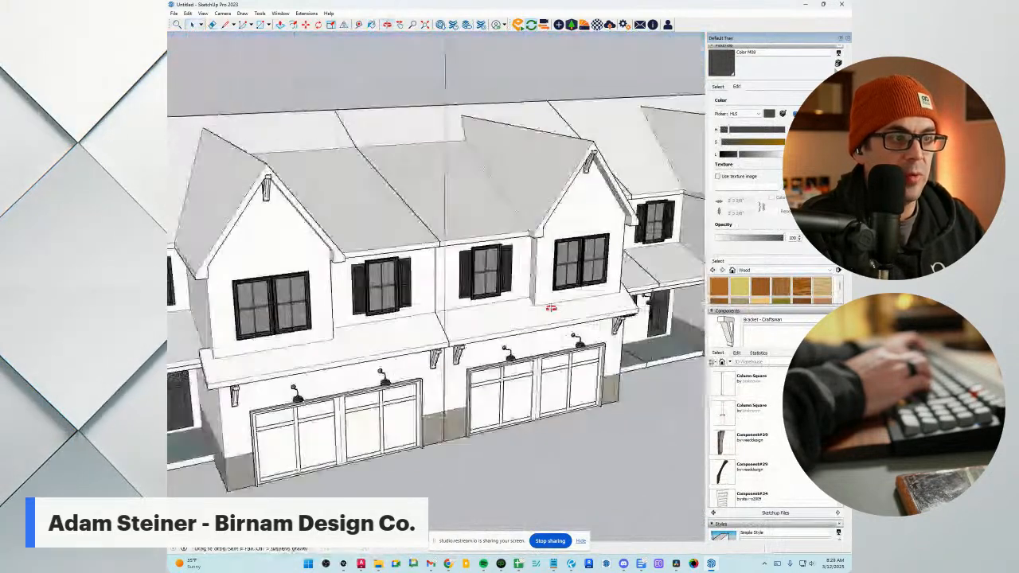
{"action": "scroll", "coordinate": [550, 307], "scroll_direction": "up", "scroll_amount": 10}
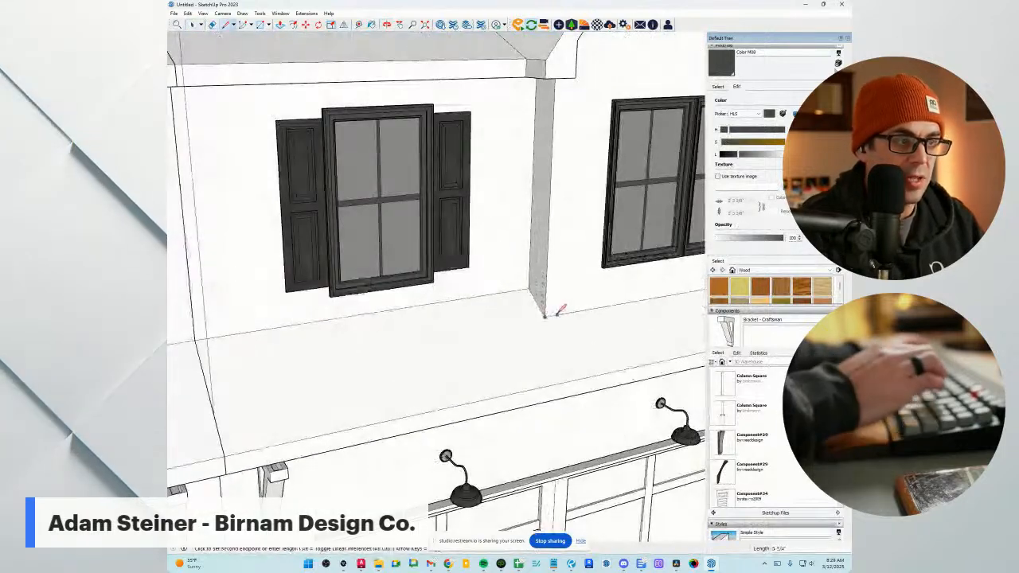
{"action": "scroll", "coordinate": [559, 296], "scroll_direction": "down", "scroll_amount": 8}
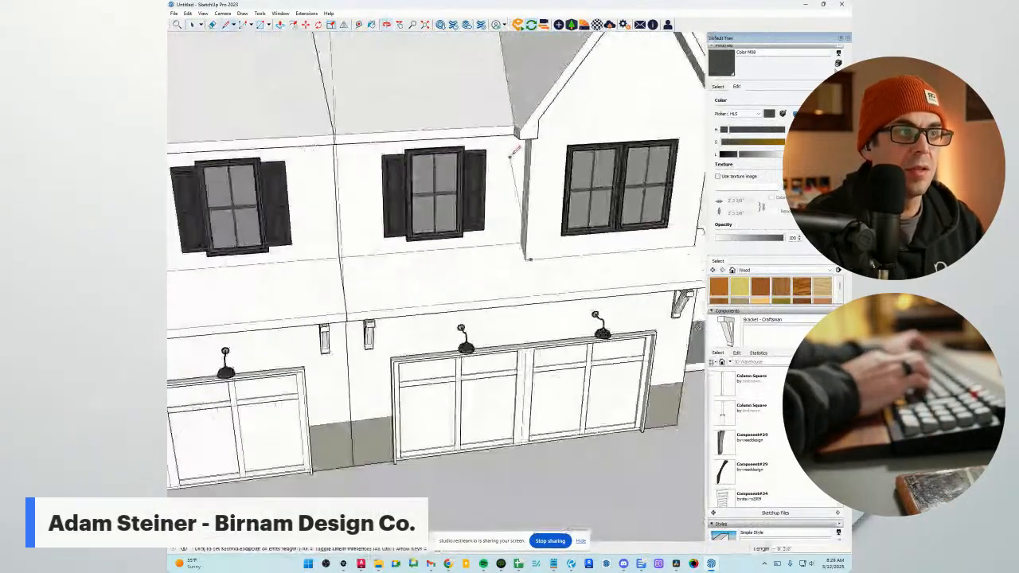
{"action": "scroll", "coordinate": [512, 151], "scroll_direction": "down", "scroll_amount": 2}
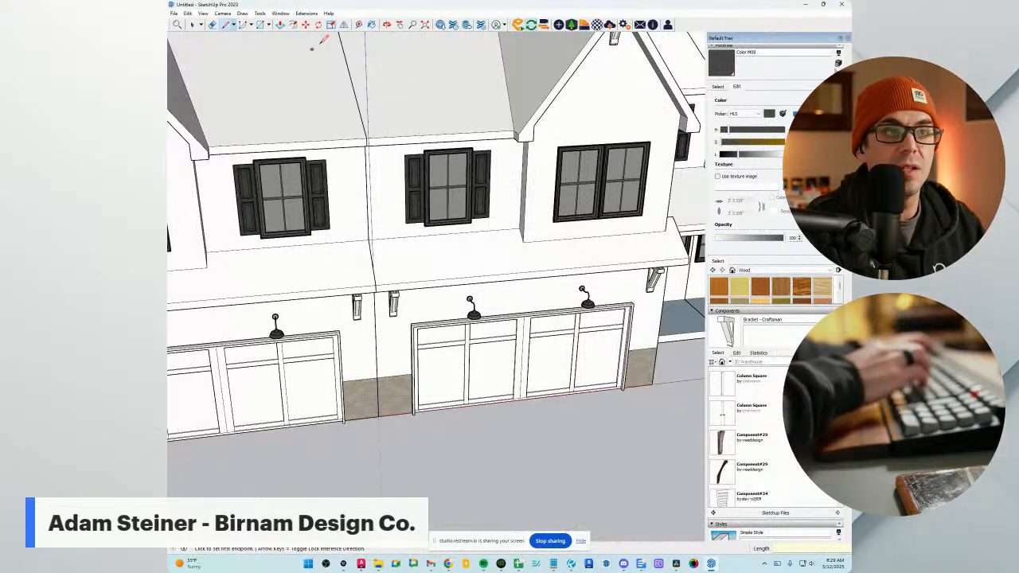
Offset the outline of the upper gable wall face inward by 5.5 inches to form a trim border.
{"action": "left_click", "coordinate": [316, 24]}
{"action": "scroll", "coordinate": [601, 112], "scroll_direction": "up", "scroll_amount": 1}
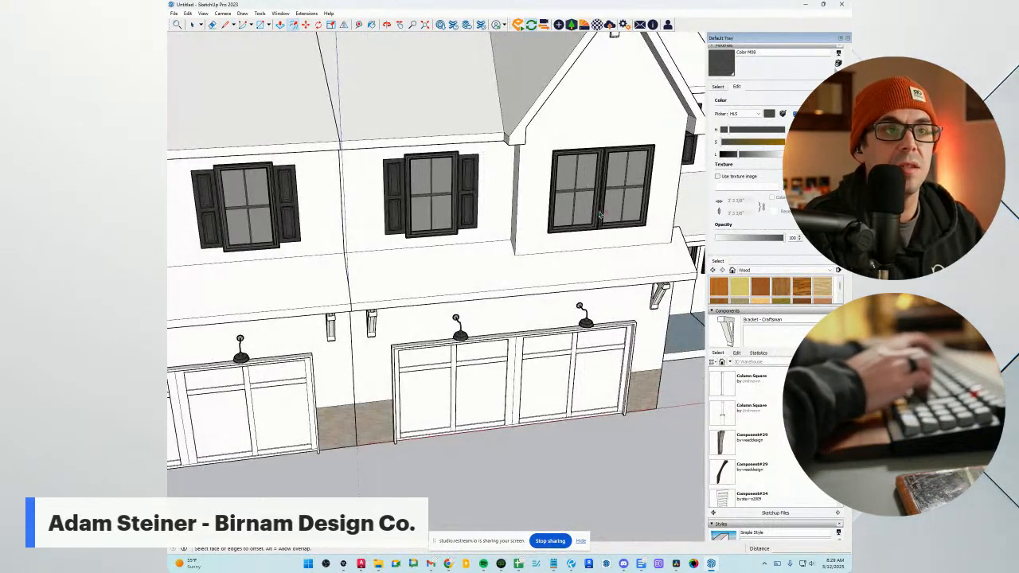
{"action": "key", "text": "space"}
{"action": "double_click", "coordinate": [571, 138]}
{"action": "left_click", "coordinate": [293, 25]}
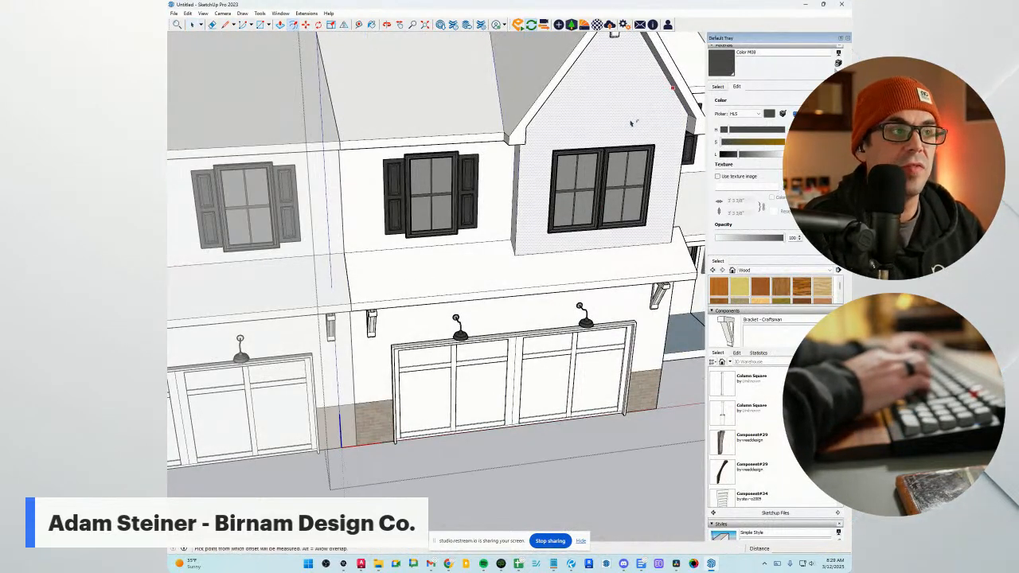
{"action": "type", "text": "5.5"}
{"action": "key", "text": "Return"}
Extend the gable trim lines down to the garage roof and draw a matching corner-board line on the narrow side return.
{"action": "scroll", "coordinate": [615, 125], "scroll_direction": "down", "scroll_amount": 3}
{"action": "scroll", "coordinate": [549, 198], "scroll_direction": "up", "scroll_amount": 6}
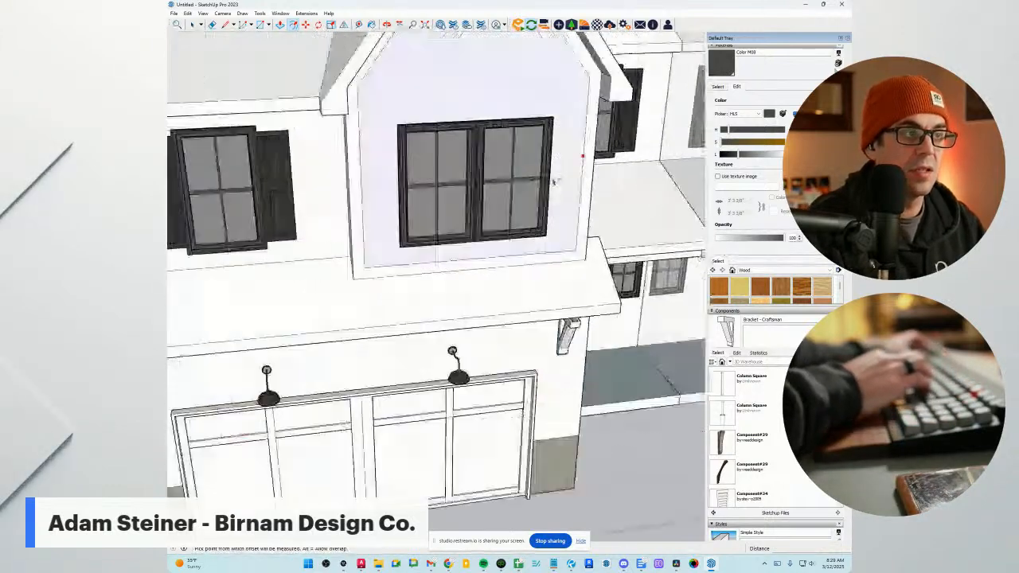
{"action": "scroll", "coordinate": [560, 295], "scroll_direction": "up", "scroll_amount": 3}
{"action": "scroll", "coordinate": [563, 279], "scroll_direction": "down", "scroll_amount": 4}
{"action": "middle_click_drag", "start_coordinate": [563, 276], "coordinate": [624, 279]}
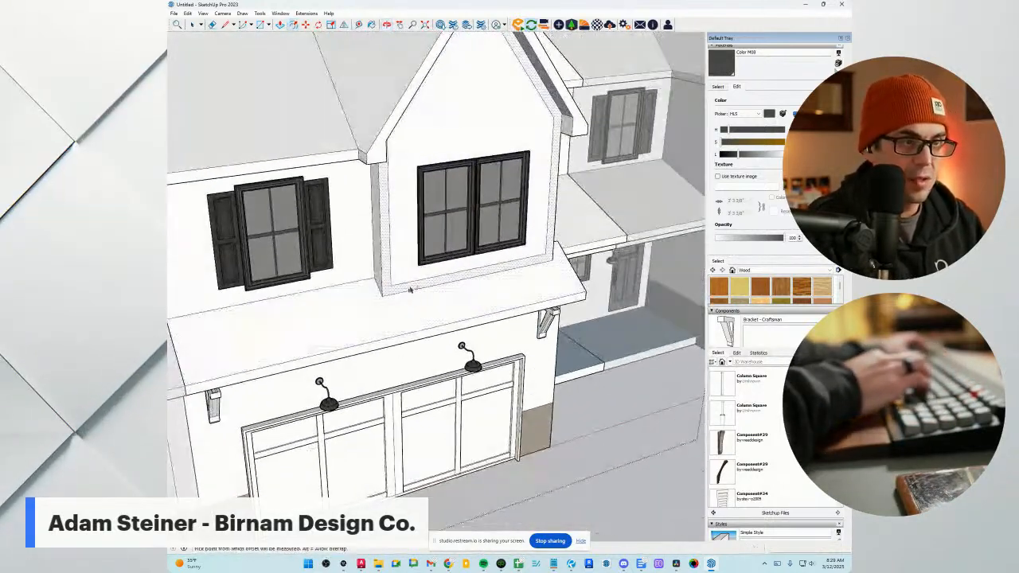
{"action": "scroll", "coordinate": [402, 286], "scroll_direction": "up", "scroll_amount": 2}
{"action": "scroll", "coordinate": [393, 284], "scroll_direction": "up", "scroll_amount": 1}
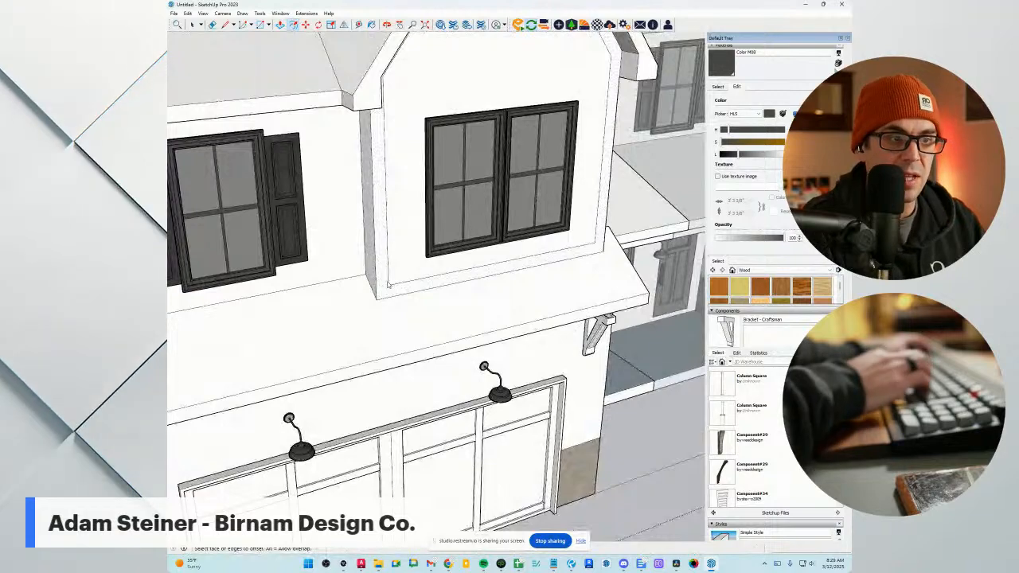
{"action": "key", "text": "l"}
{"action": "mouse_move", "coordinate": [388, 284]}
{"action": "middle_mouse_down"}
{"action": "mouse_move", "coordinate": [593, 248]}
{"action": "mouse_move", "coordinate": [581, 254]}
{"action": "mouse_move", "coordinate": [395, 69]}
{"action": "mouse_move", "coordinate": [404, 157]}
{"action": "middle_mouse_up"}
{"action": "scroll", "coordinate": [404, 157], "scroll_direction": "down", "scroll_amount": 1}
{"action": "scroll", "coordinate": [390, 68], "scroll_direction": "up", "scroll_amount": 4}
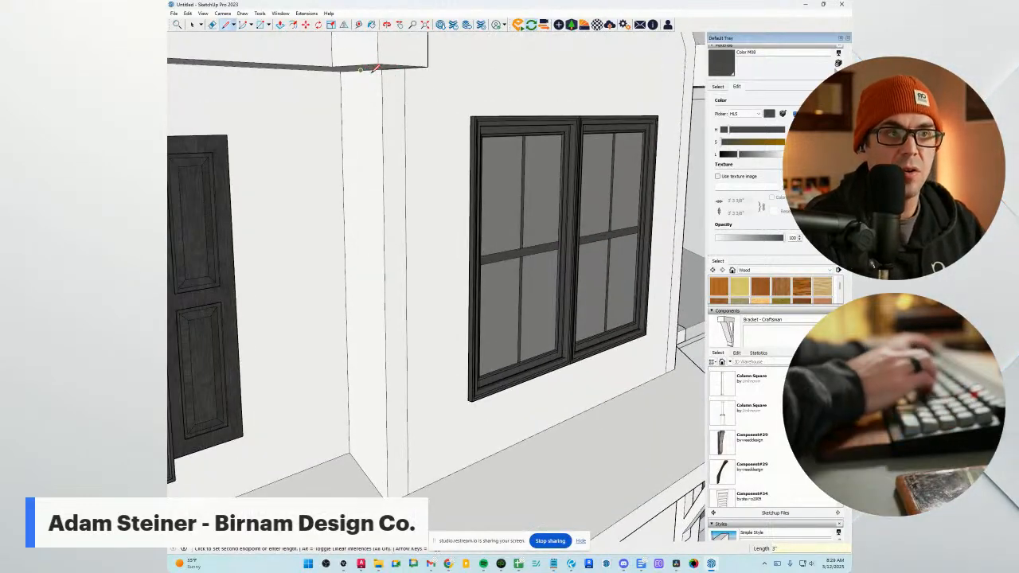
{"action": "left_click", "coordinate": [367, 477]}
Draw a vertical corner-board line on the gable's long side wall from the eave down to the garage roof.
{"action": "middle_click_drag", "start_coordinate": [367, 477], "coordinate": [493, 169]}
{"action": "scroll", "coordinate": [231, 347], "scroll_direction": "down", "scroll_amount": 3}
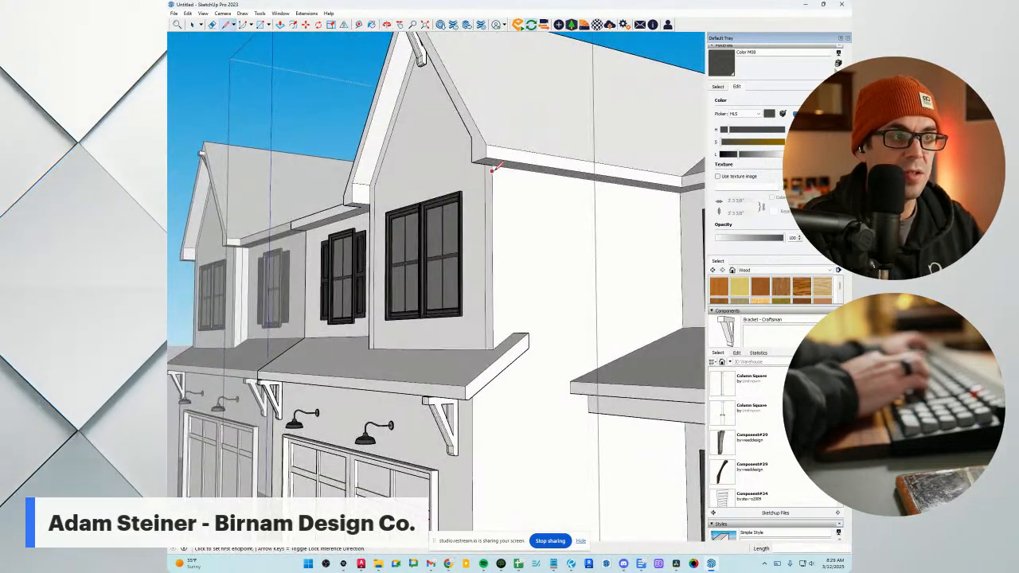
{"action": "left_click", "coordinate": [498, 167]}
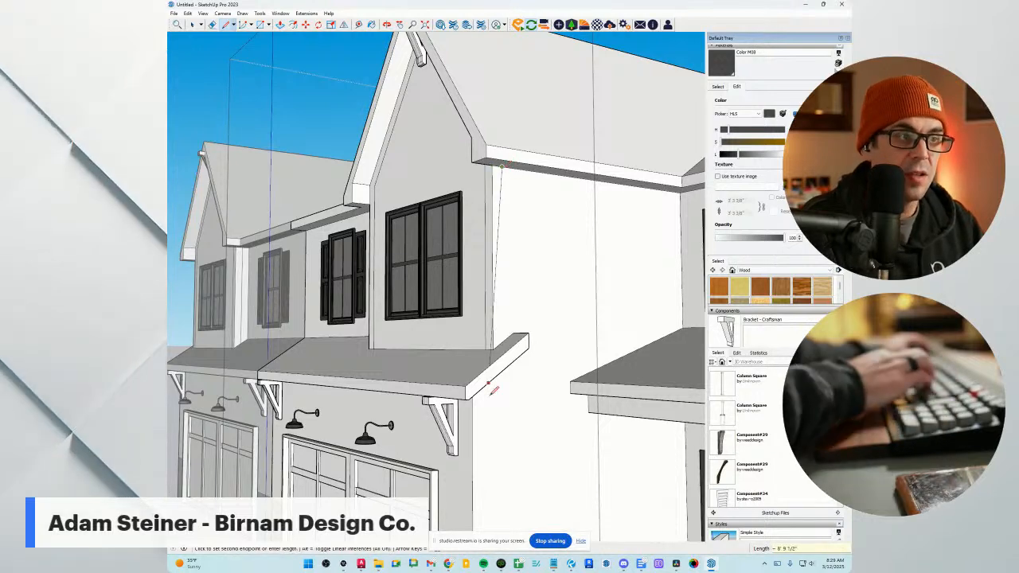
{"action": "middle_click_drag", "start_coordinate": [508, 311], "coordinate": [521, 334]}
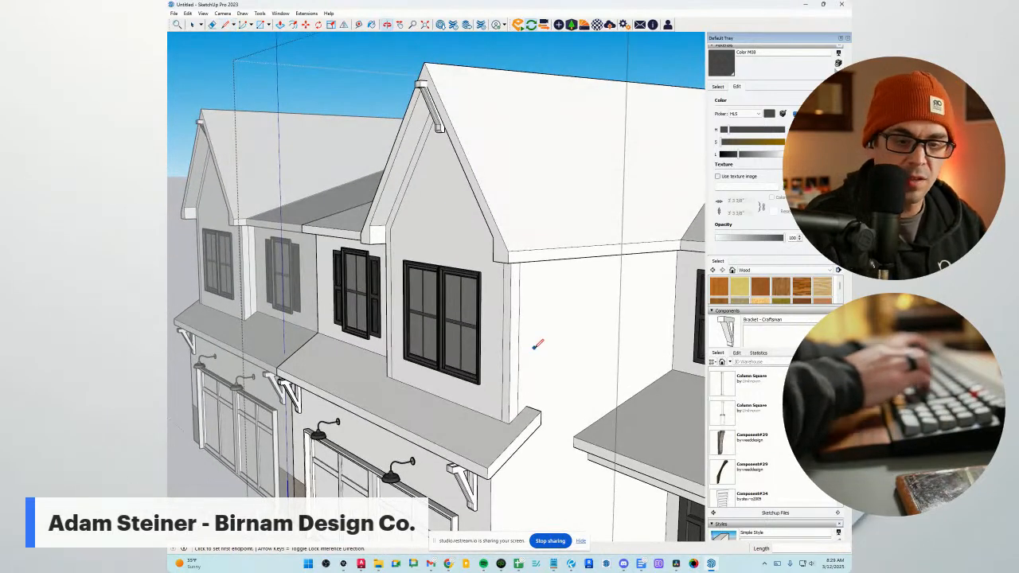
Push/Pull the gable trim and corner-board faces 1 inch.
{"action": "key", "text": "p"}
{"action": "left_click", "coordinate": [511, 324]}
{"action": "type", "text": "1"}
{"action": "key", "text": "Return"}
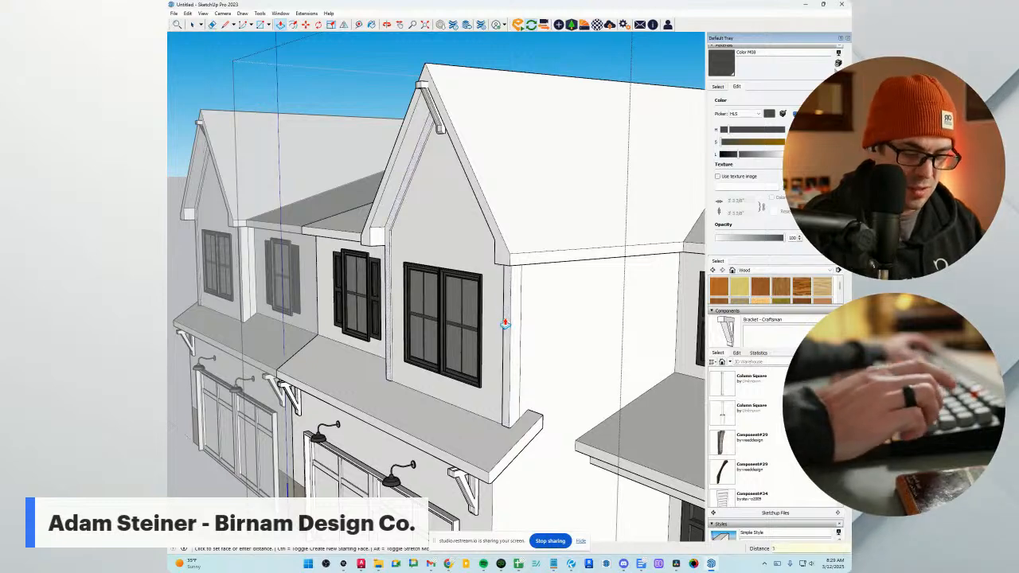
{"action": "middle_click_drag", "start_coordinate": [512, 339], "coordinate": [596, 330]}
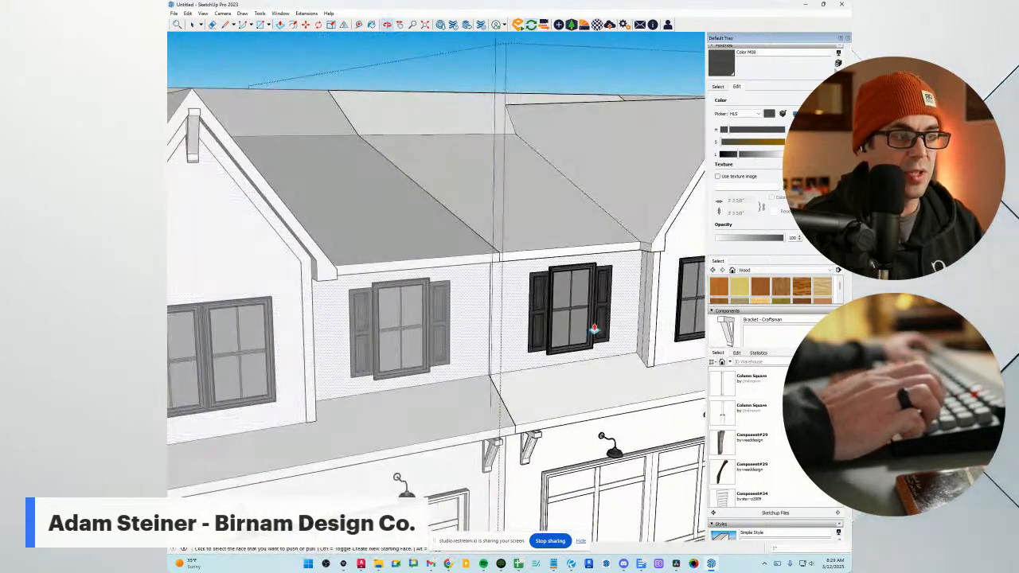
{"action": "scroll", "coordinate": [657, 344], "scroll_direction": "up", "scroll_amount": 2}
{"action": "type", "text": "1"}
{"action": "key", "text": "Return"}
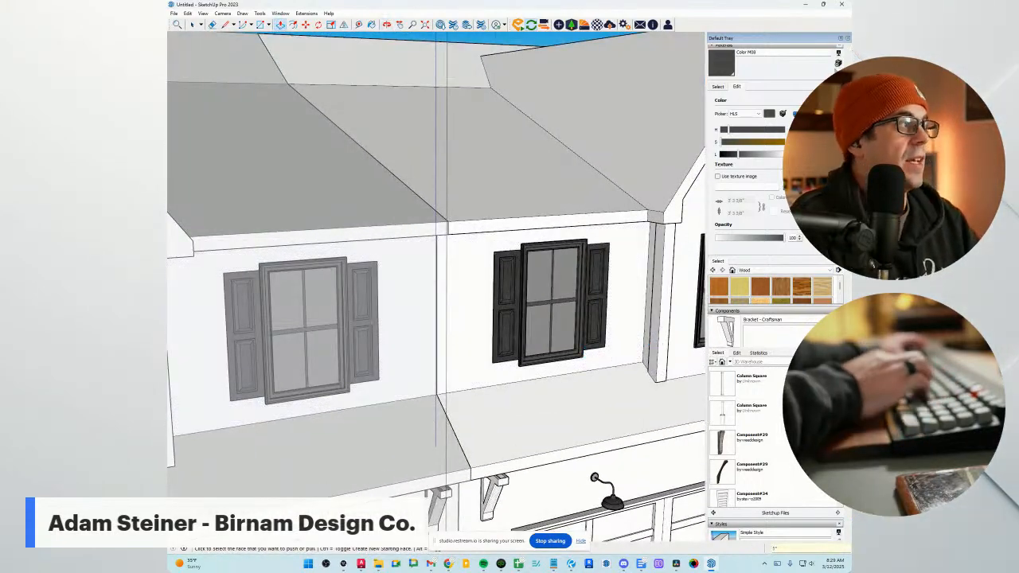
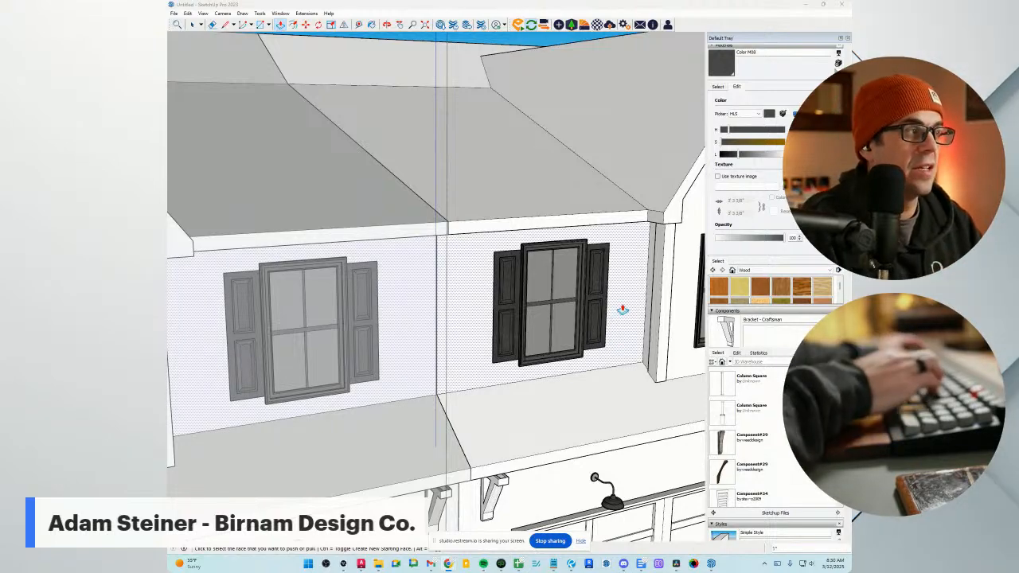
Pick the Cladding Siding White material from the Brick, Cladding and Siding collection.
{"action": "mouse_move", "coordinate": [623, 309]}
{"action": "middle_mouse_down"}
{"action": "mouse_move", "coordinate": [559, 327]}
{"action": "mouse_move", "coordinate": [507, 309]}
{"action": "middle_mouse_up"}
{"action": "scroll", "coordinate": [505, 307], "scroll_direction": "down", "scroll_amount": 3}
{"action": "scroll", "coordinate": [506, 307], "scroll_direction": "down", "scroll_amount": 10}
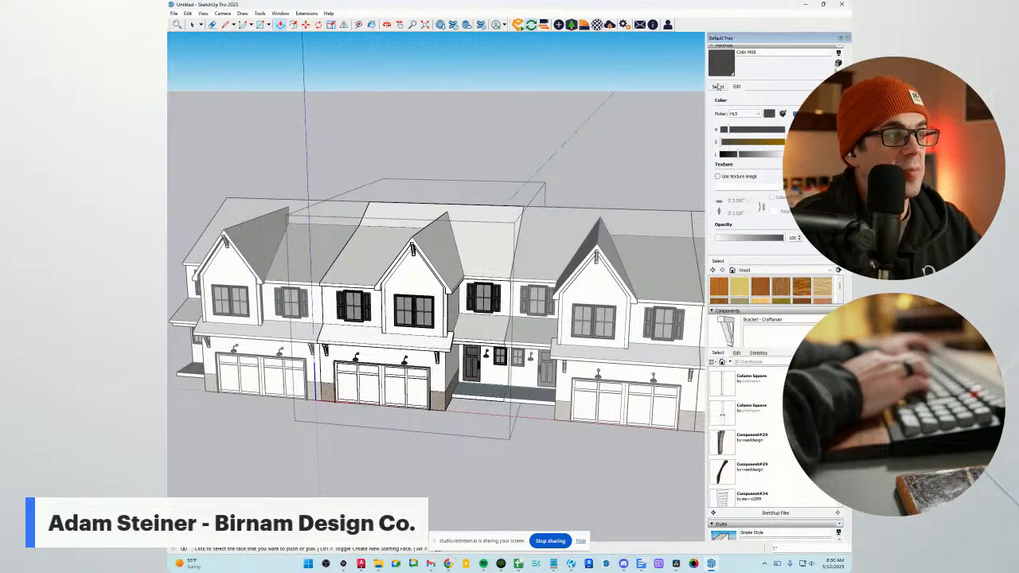
{"action": "left_click", "coordinate": [718, 86]}
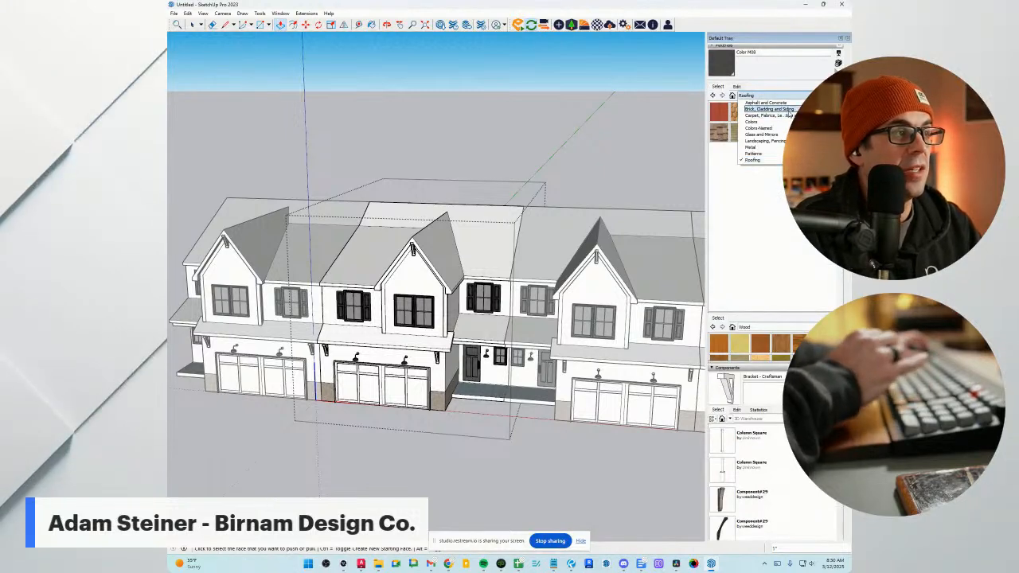
{"action": "left_click", "coordinate": [785, 109]}
{"action": "left_click", "coordinate": [781, 137]}
{"action": "scroll", "coordinate": [437, 328], "scroll_direction": "up", "scroll_amount": 8}
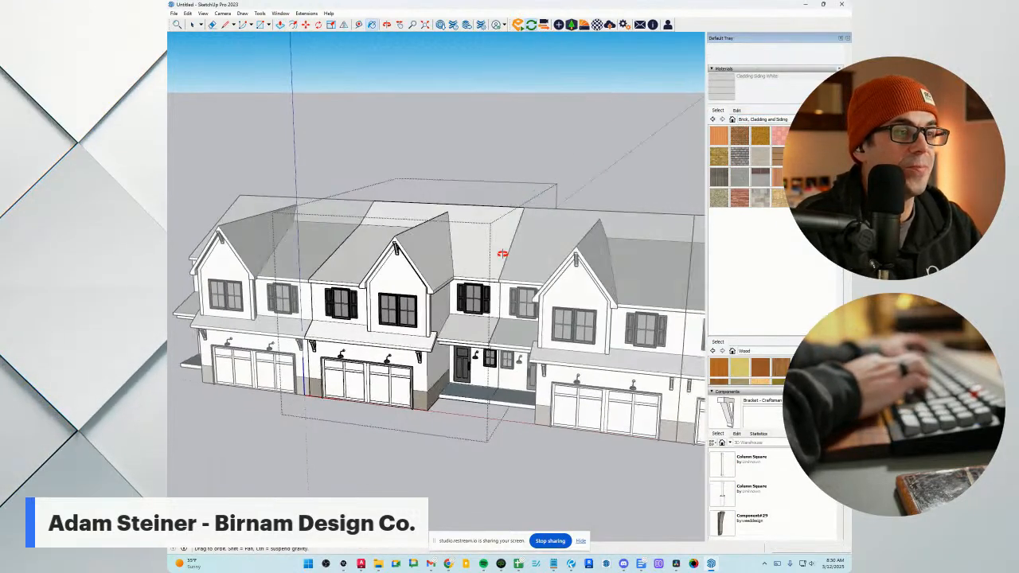
{"action": "scroll", "coordinate": [437, 327], "scroll_direction": "down", "scroll_amount": 5}
{"action": "scroll", "coordinate": [451, 375], "scroll_direction": "up", "scroll_amount": 6}
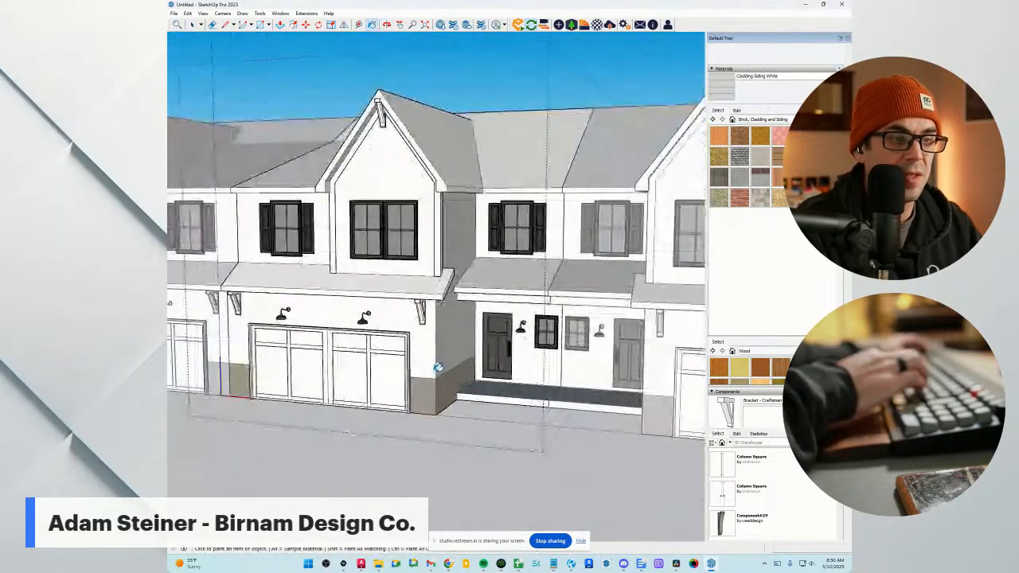
{"action": "scroll", "coordinate": [451, 376], "scroll_direction": "up", "scroll_amount": 3}
Draw a ledge line 2 inches above the brick base, from the porch wall corner around the side wall to the garage door.
{"action": "type", "text": "l"}
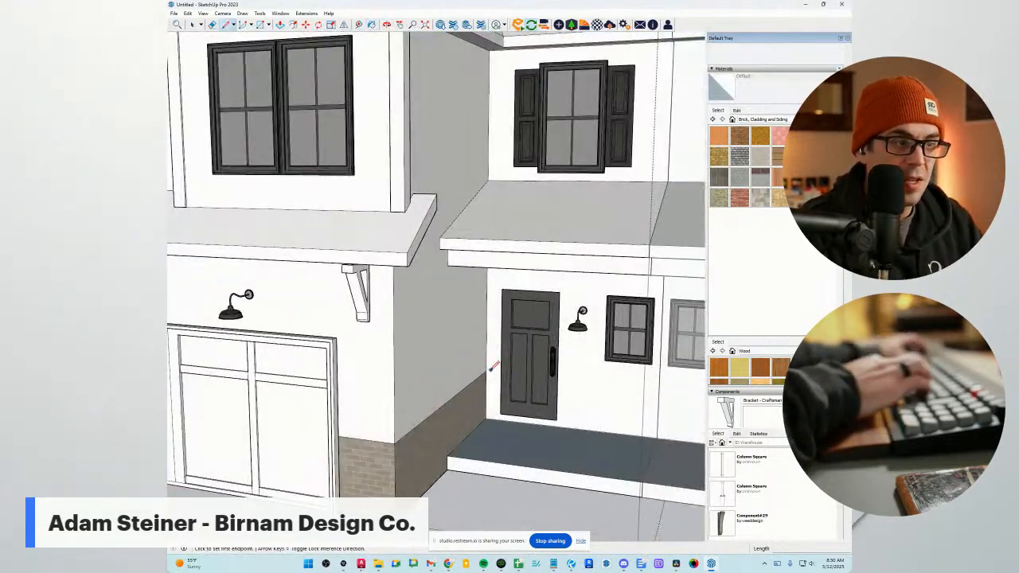
{"action": "type", "text": "4"}
{"action": "key", "text": "Return"}
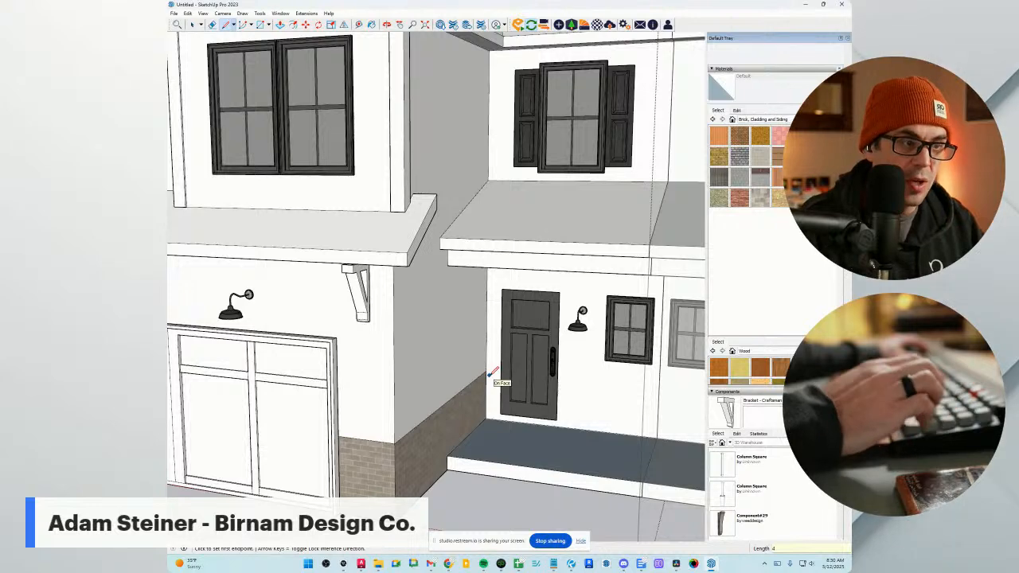
{"action": "key", "text": "Escape"}
{"action": "left_click", "coordinate": [488, 373]}
{"action": "scroll", "coordinate": [488, 372], "scroll_direction": "up", "scroll_amount": 3}
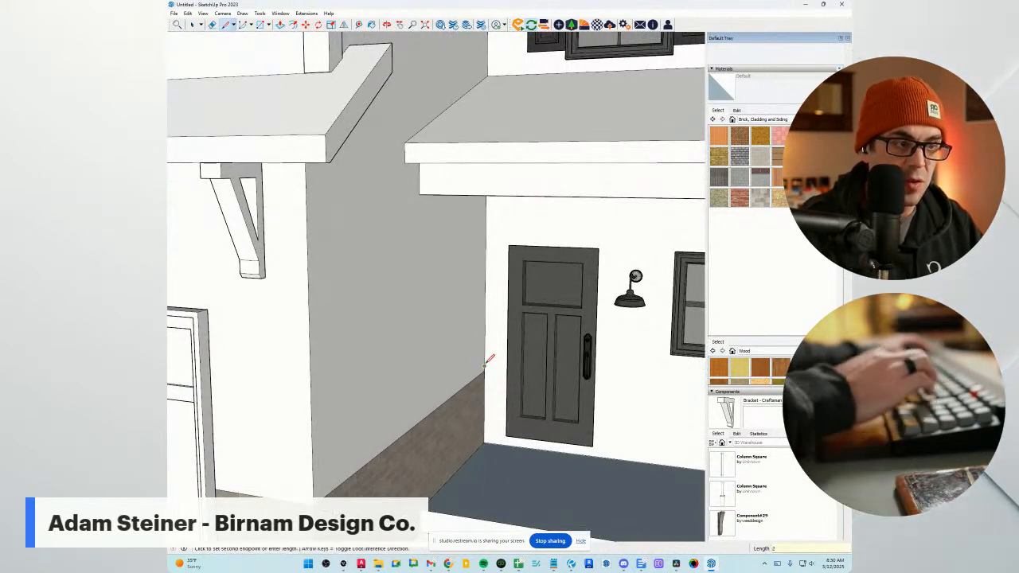
{"action": "scroll", "coordinate": [486, 364], "scroll_direction": "down", "scroll_amount": 3}
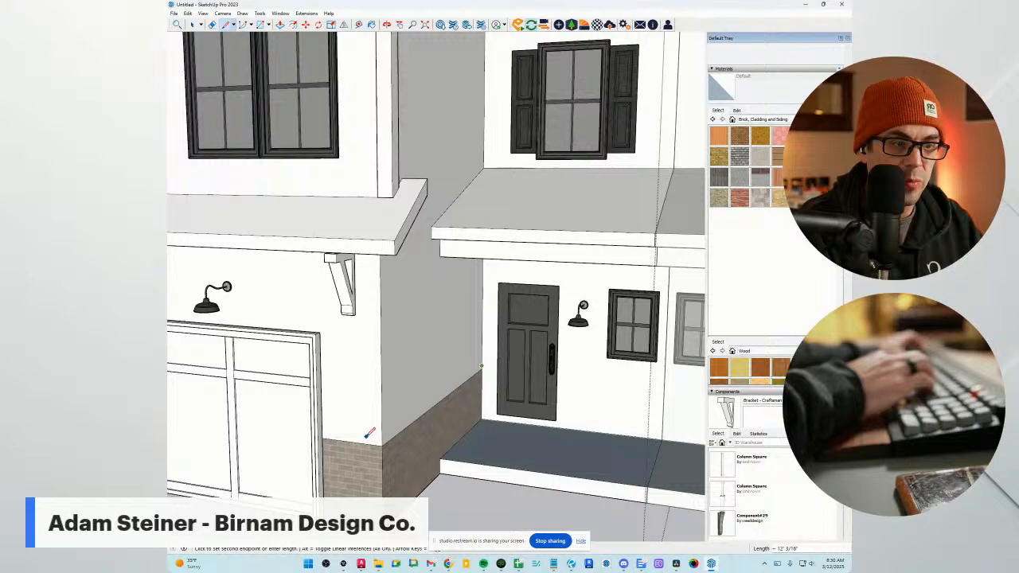
{"action": "left_click", "coordinate": [321, 434]}
Draw the matching ledge line above the brick on the narrow pier at the garage door's other side.
{"action": "middle_click_drag", "start_coordinate": [469, 415], "coordinate": [567, 380]}
{"action": "scroll", "coordinate": [564, 375], "scroll_direction": "down", "scroll_amount": 6}
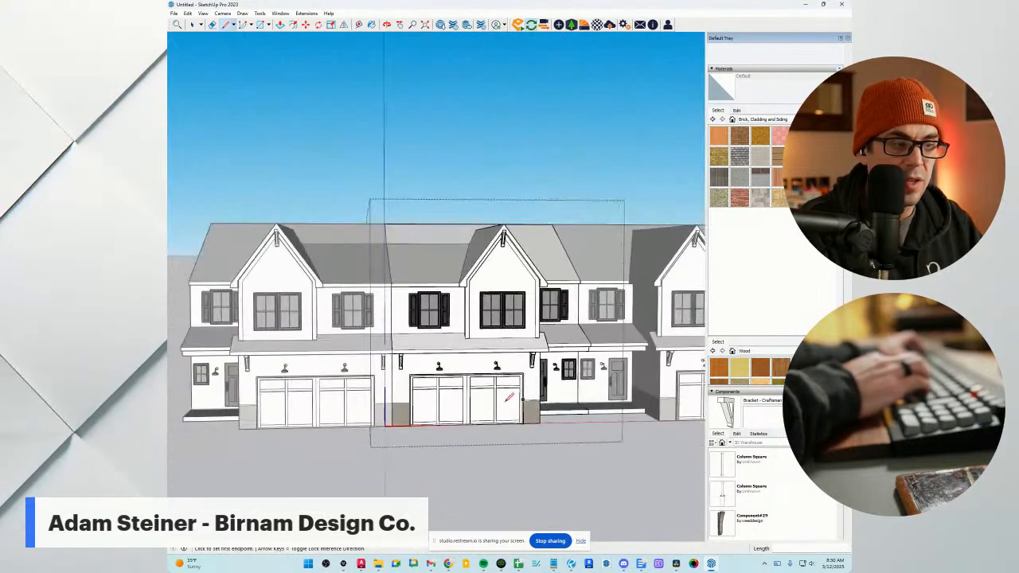
{"action": "scroll", "coordinate": [349, 412], "scroll_direction": "up", "scroll_amount": 2}
{"action": "middle_click_drag", "start_coordinate": [422, 398], "coordinate": [358, 403]}
{"action": "scroll", "coordinate": [351, 404], "scroll_direction": "up", "scroll_amount": 3}
{"action": "left_click", "coordinate": [322, 407]}
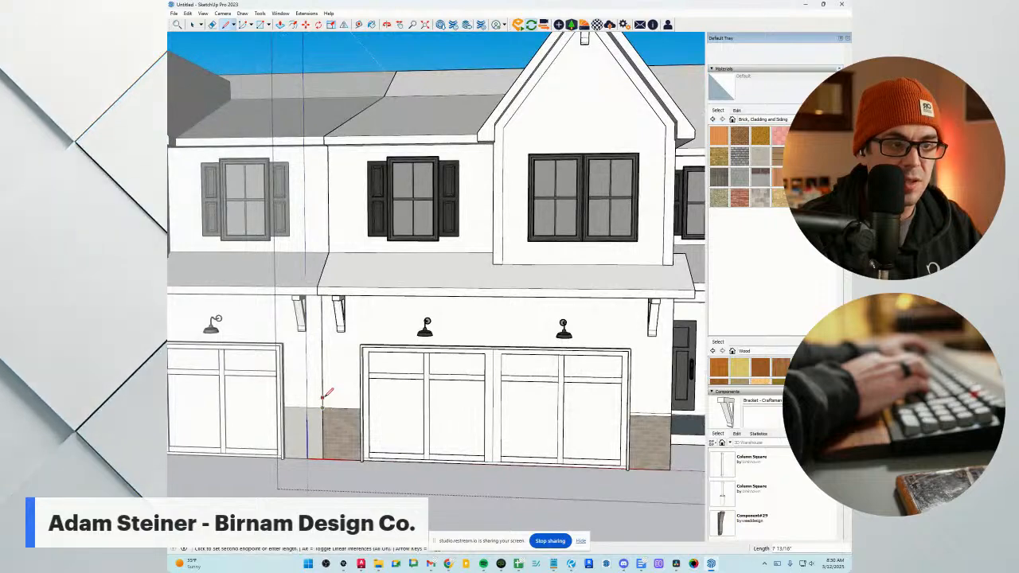
{"action": "middle_click_drag", "start_coordinate": [322, 395], "coordinate": [589, 414]}
{"action": "scroll", "coordinate": [667, 406], "scroll_direction": "up", "scroll_amount": 3}
Move the garage door outward from the front wall along the green axis.
{"action": "key", "text": "space"}
{"action": "scroll", "coordinate": [449, 394], "scroll_direction": "down", "scroll_amount": 5}
{"action": "middle_click_drag", "start_coordinate": [470, 398], "coordinate": [552, 482]}
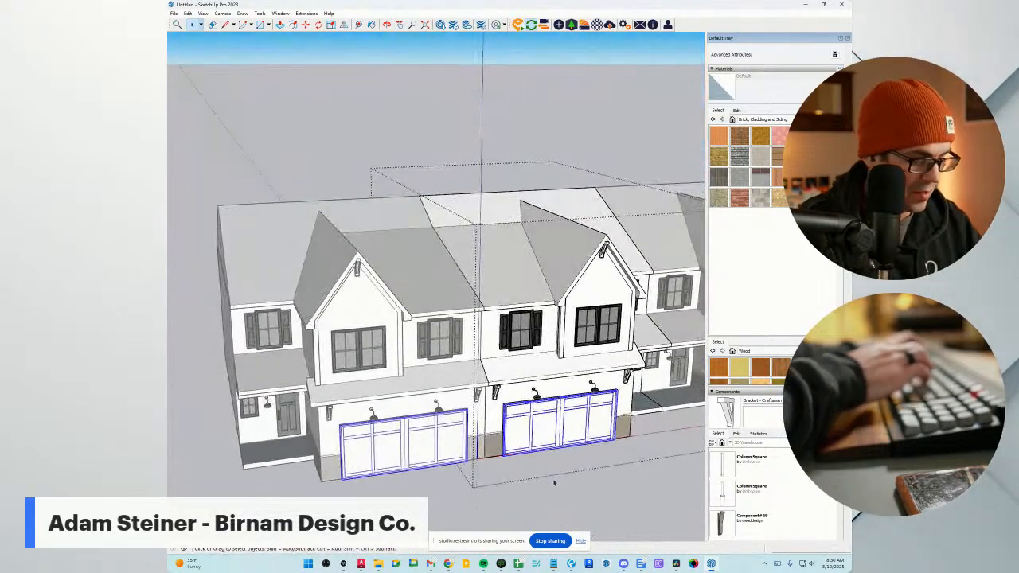
{"action": "scroll", "coordinate": [552, 482], "scroll_direction": "up", "scroll_amount": 4}
{"action": "key", "text": "m"}
{"action": "left_click", "coordinate": [597, 467]}
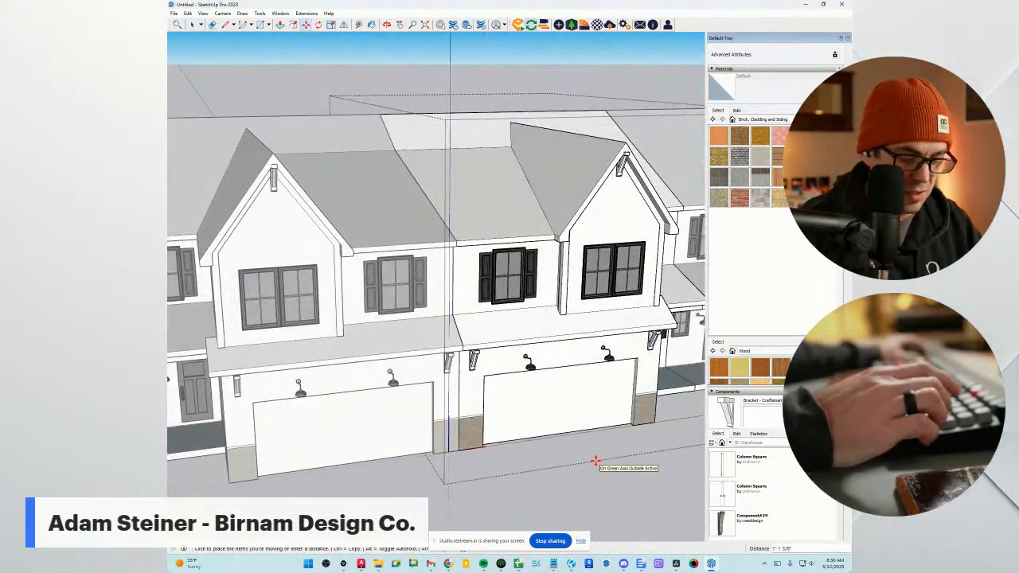
{"action": "left_click", "coordinate": [595, 461]}
Push/Pull the ledge strip and the brick below it 2 inches outward on the pier next to the neighbouring unit.
{"action": "scroll", "coordinate": [500, 418], "scroll_direction": "up", "scroll_amount": 6}
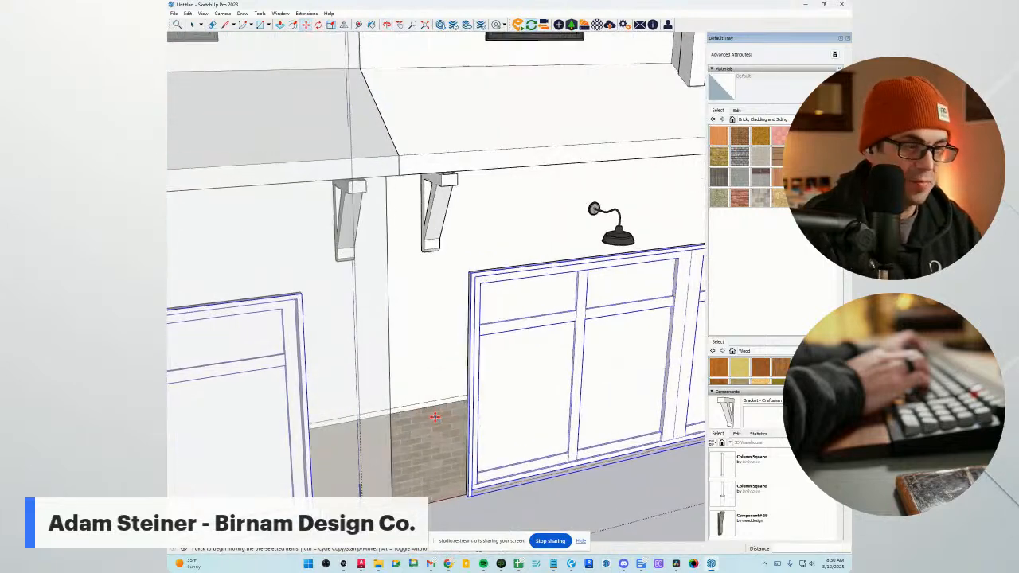
{"action": "scroll", "coordinate": [443, 426], "scroll_direction": "up", "scroll_amount": 1}
{"action": "key", "text": "p"}
{"action": "scroll", "coordinate": [446, 425], "scroll_direction": "up", "scroll_amount": 3}
{"action": "left_click", "coordinate": [440, 400]}
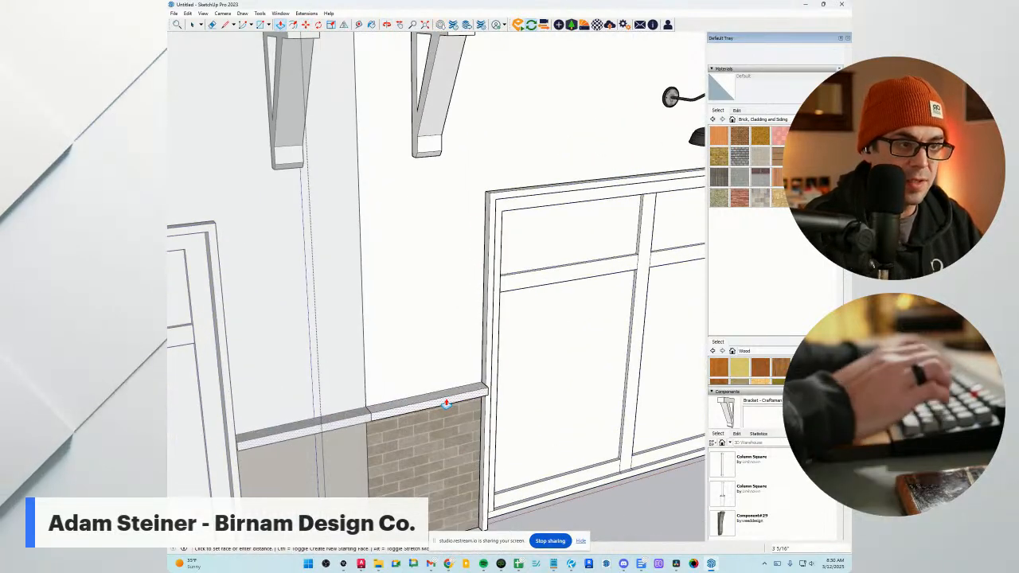
{"action": "type", "text": "2"}
{"action": "key", "text": "Return"}
{"action": "scroll", "coordinate": [539, 431], "scroll_direction": "down", "scroll_amount": 3}
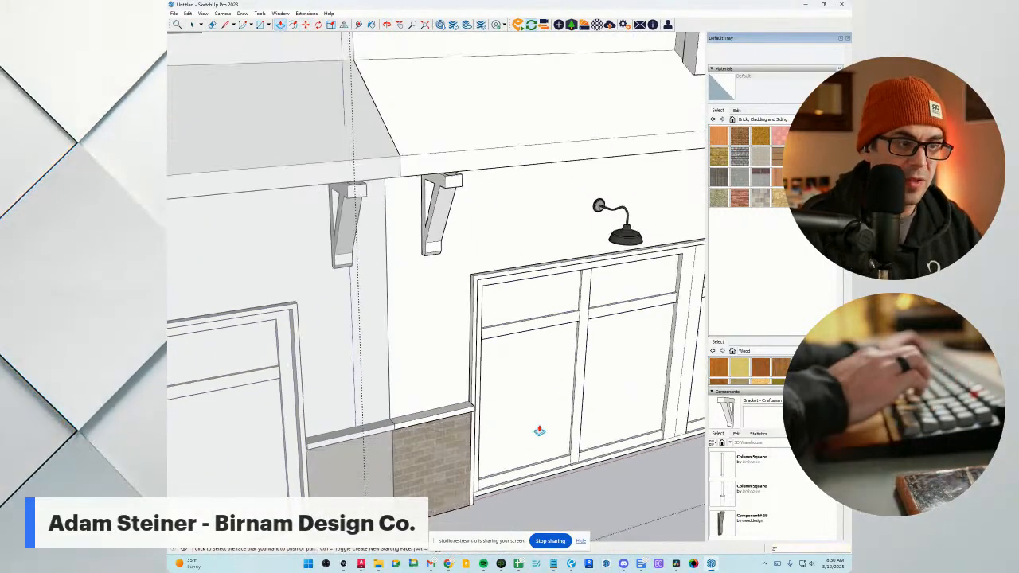
Push/Pull the ledge and brick faces 2 inches outward on the garage's outer corner pier and long side wall.
{"action": "key", "text": "space"}
{"action": "scroll", "coordinate": [534, 439], "scroll_direction": "down", "scroll_amount": 6}
{"action": "scroll", "coordinate": [464, 424], "scroll_direction": "up", "scroll_amount": 5}
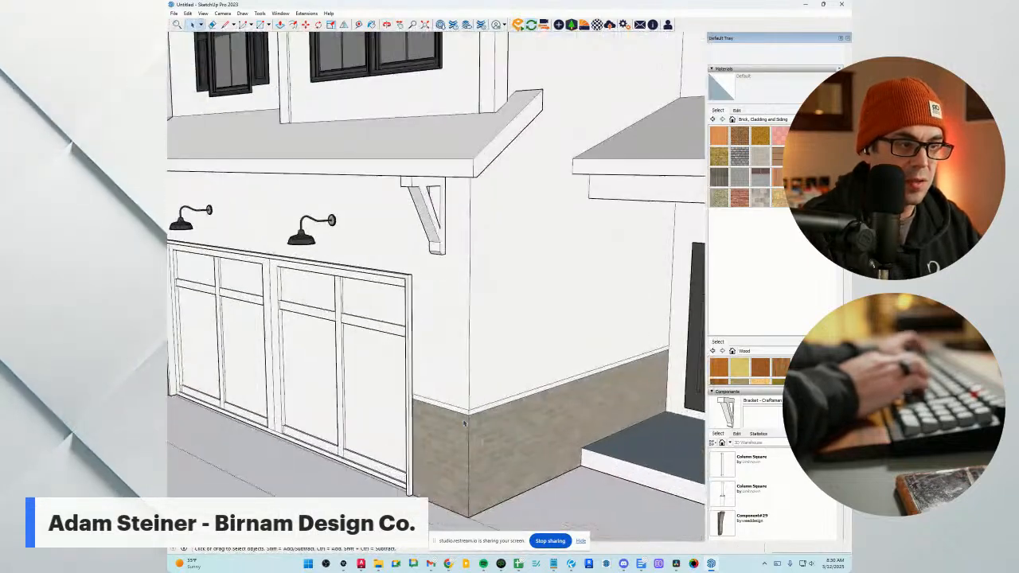
{"action": "scroll", "coordinate": [465, 423], "scroll_direction": "up", "scroll_amount": 2}
{"action": "key", "text": "p"}
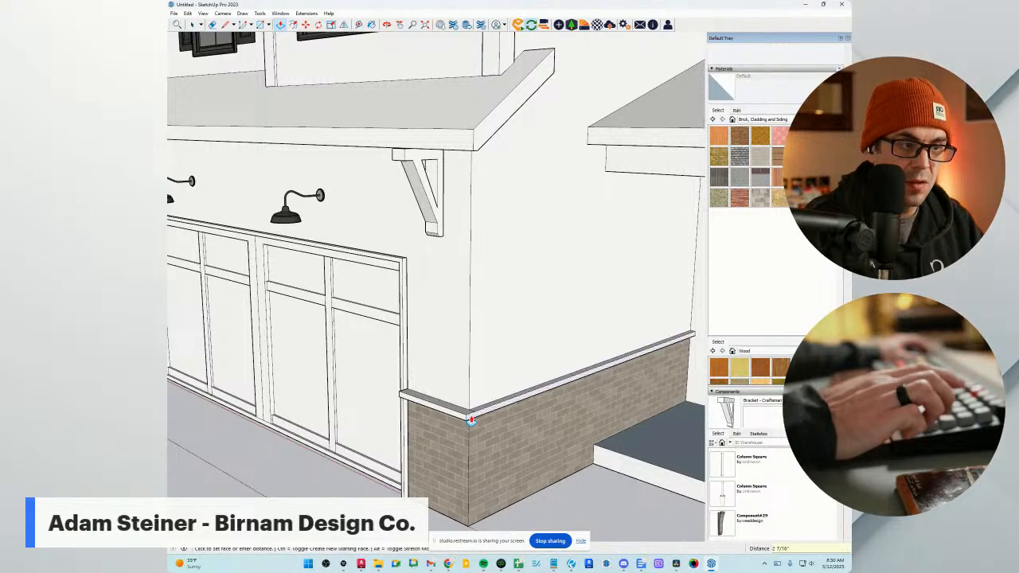
{"action": "left_click", "coordinate": [460, 456]}
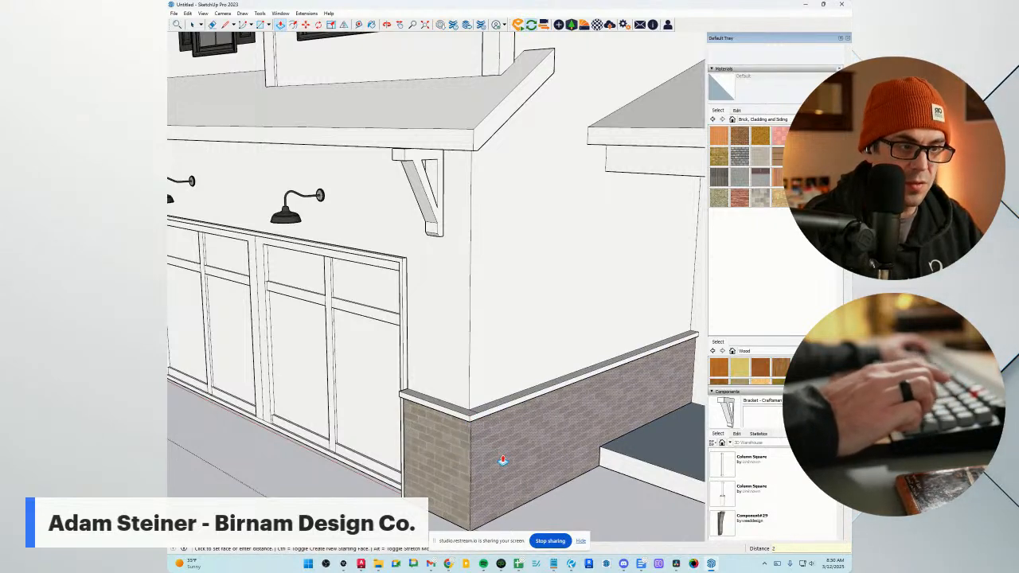
Draw vertical corner-board lines on both faces of the lower garage corner, from the garage roof down to the brick ledge.
{"action": "middle_click_drag", "start_coordinate": [443, 420], "coordinate": [559, 405]}
{"action": "scroll", "coordinate": [454, 411], "scroll_direction": "down", "scroll_amount": 5}
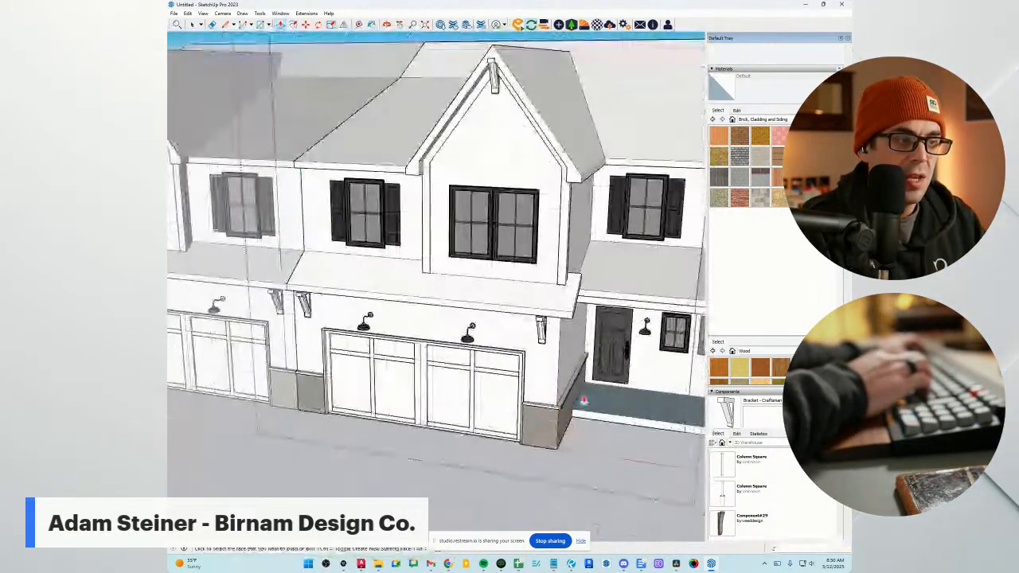
{"action": "scroll", "coordinate": [559, 404], "scroll_direction": "up", "scroll_amount": 4}
{"action": "key", "text": "e"}
{"action": "scroll", "coordinate": [556, 406], "scroll_direction": "up", "scroll_amount": 5}
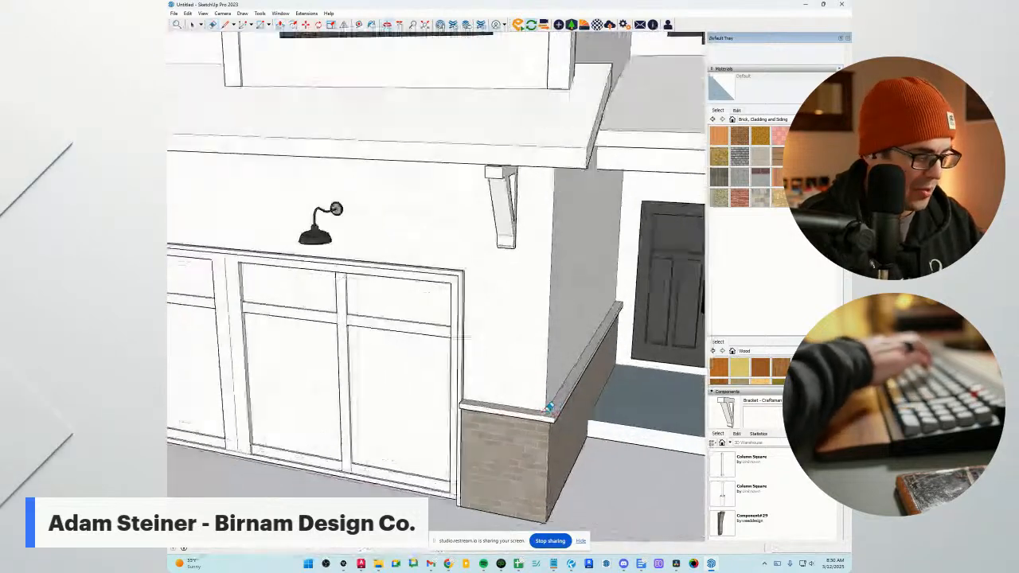
{"action": "key", "text": "l"}
{"action": "scroll", "coordinate": [551, 406], "scroll_direction": "down", "scroll_amount": 3}
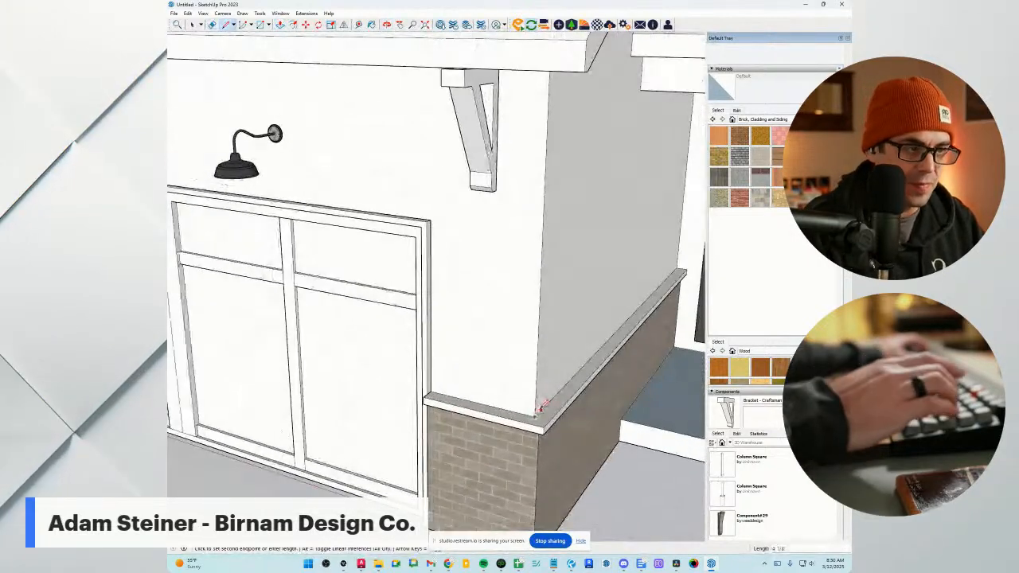
{"action": "left_click", "coordinate": [549, 404]}
{"action": "scroll", "coordinate": [549, 404], "scroll_direction": "down", "scroll_amount": 6}
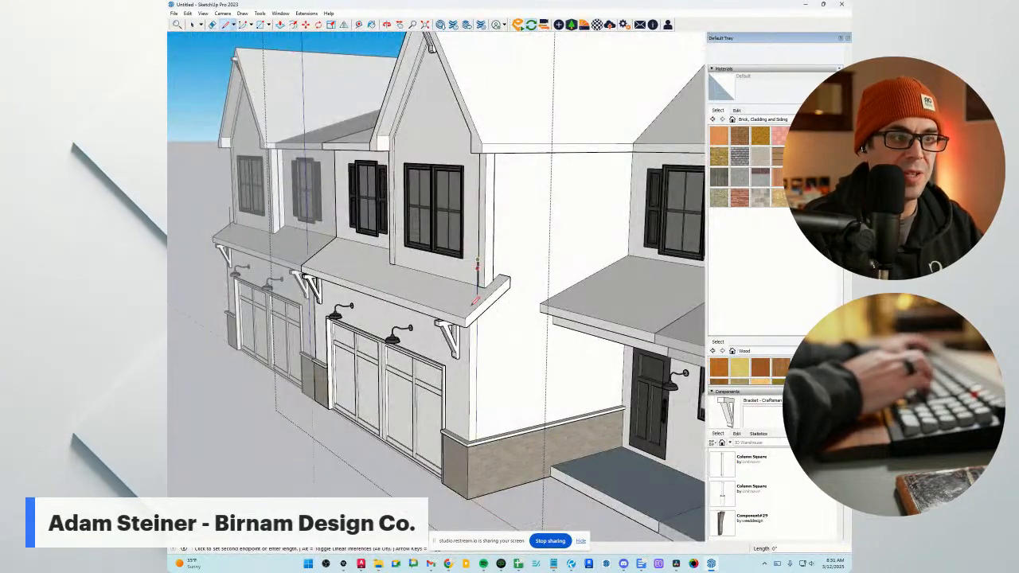
{"action": "scroll", "coordinate": [468, 432], "scroll_direction": "up", "scroll_amount": 4}
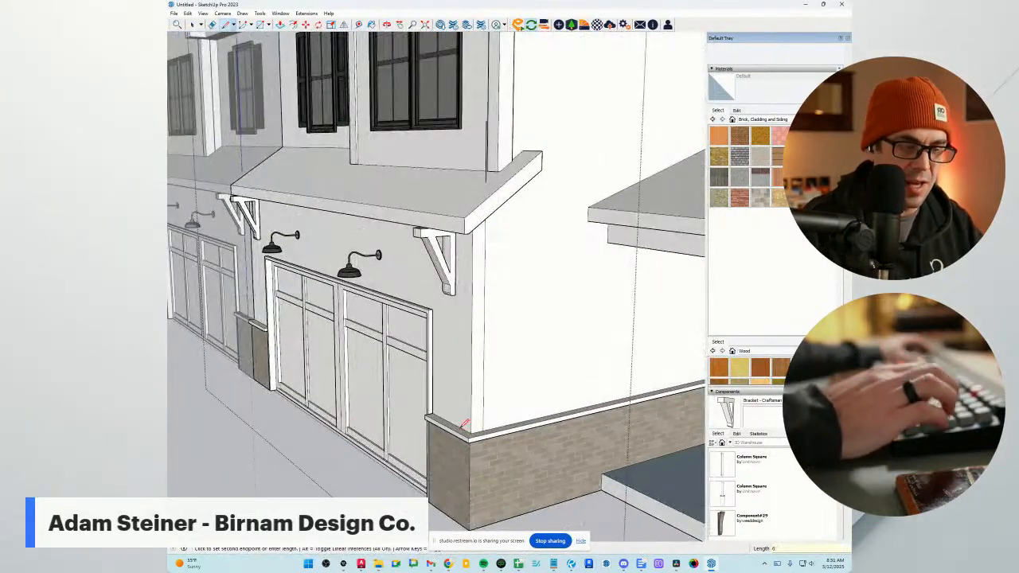
Erase the stray vertical line segment over the garage roof at the foot of the upper corner board.
{"action": "scroll", "coordinate": [476, 179], "scroll_direction": "down", "scroll_amount": 2}
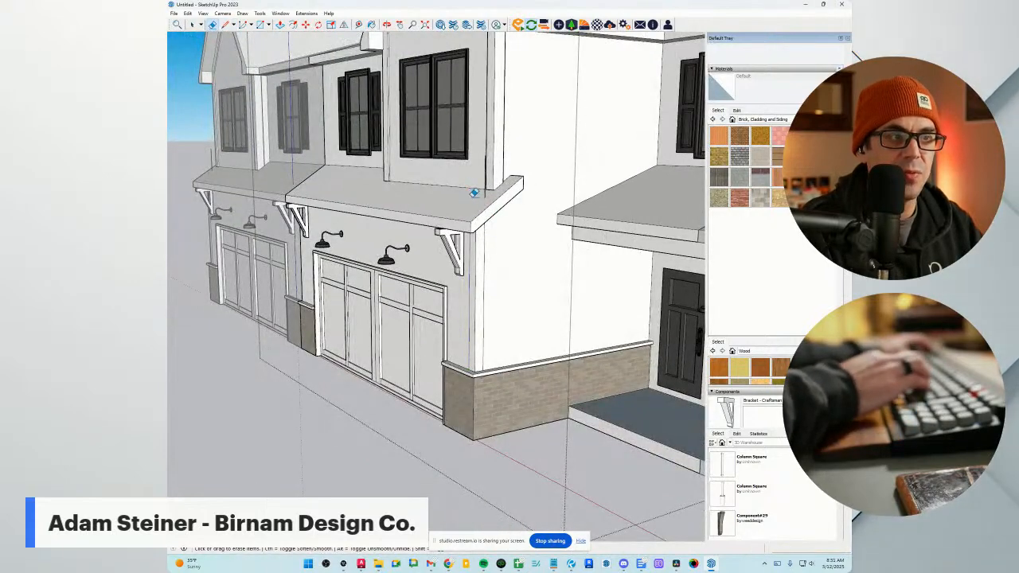
{"action": "scroll", "coordinate": [477, 183], "scroll_direction": "up", "scroll_amount": 2}
{"action": "key", "text": "e"}
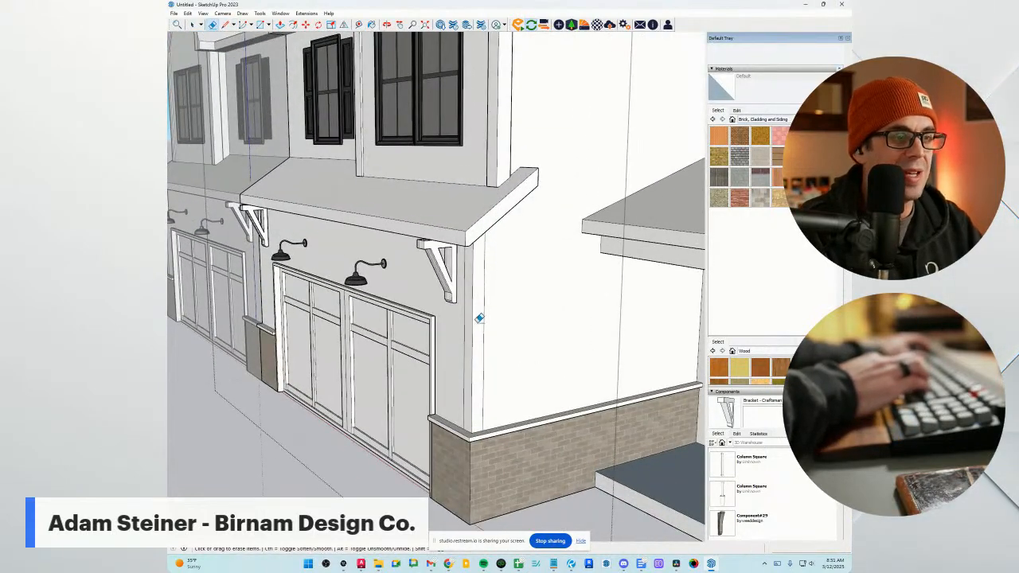
Paint all connected faces of the unit with the in-model Chris_Pants material.
{"action": "middle_click_drag", "start_coordinate": [479, 318], "coordinate": [690, 154]}
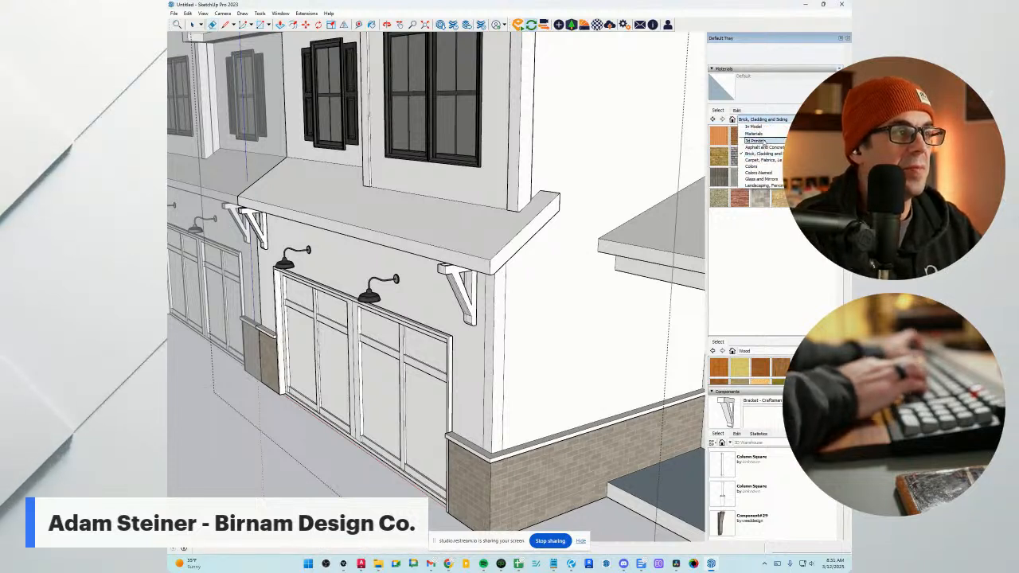
{"action": "left_click", "coordinate": [760, 127]}
{"action": "left_click", "coordinate": [760, 156]}
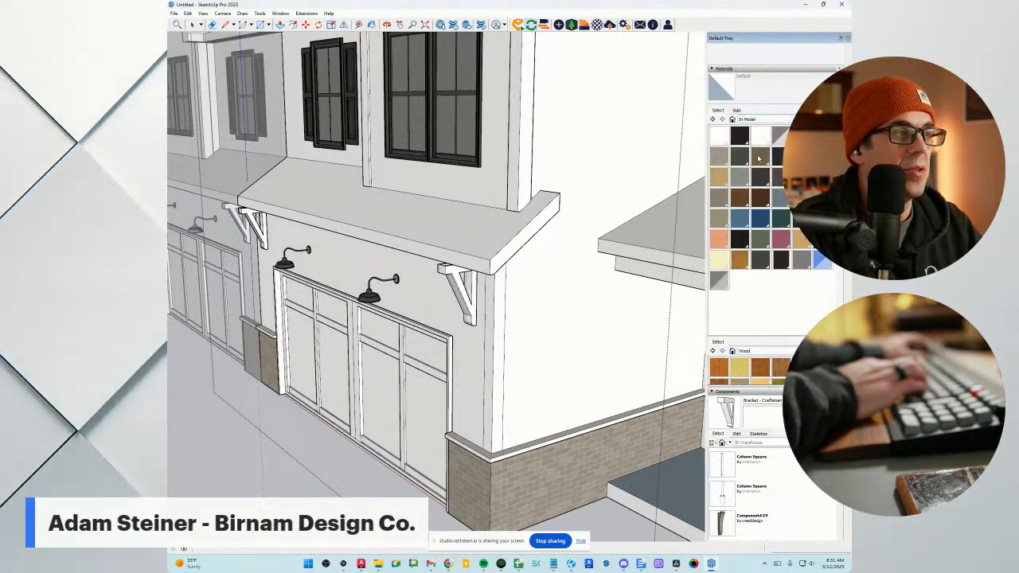
{"action": "left_click", "coordinate": [514, 323]}
{"action": "scroll", "coordinate": [514, 323], "scroll_direction": "down", "scroll_amount": 10}
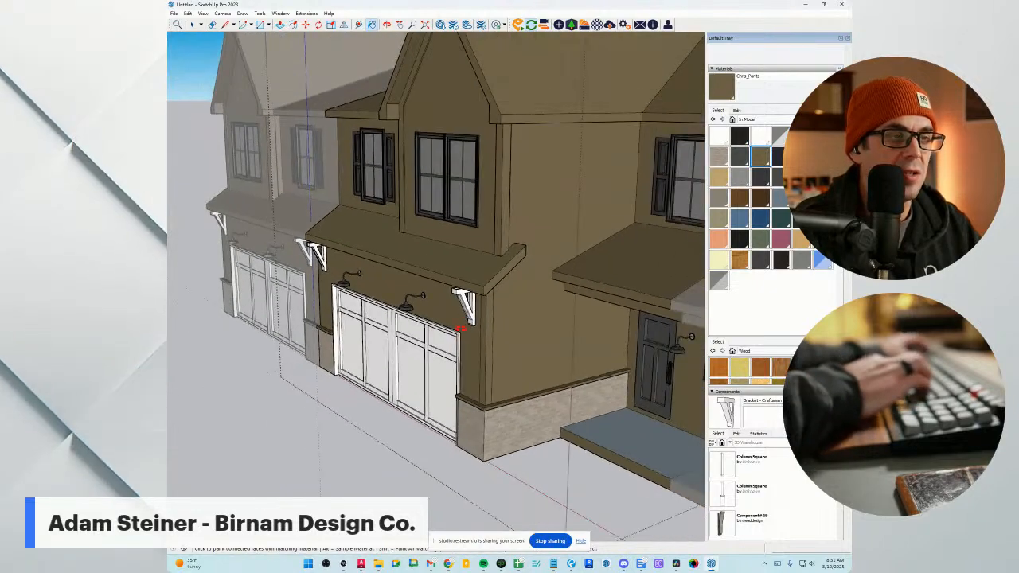
{"action": "scroll", "coordinate": [475, 309], "scroll_direction": "up", "scroll_amount": 4}
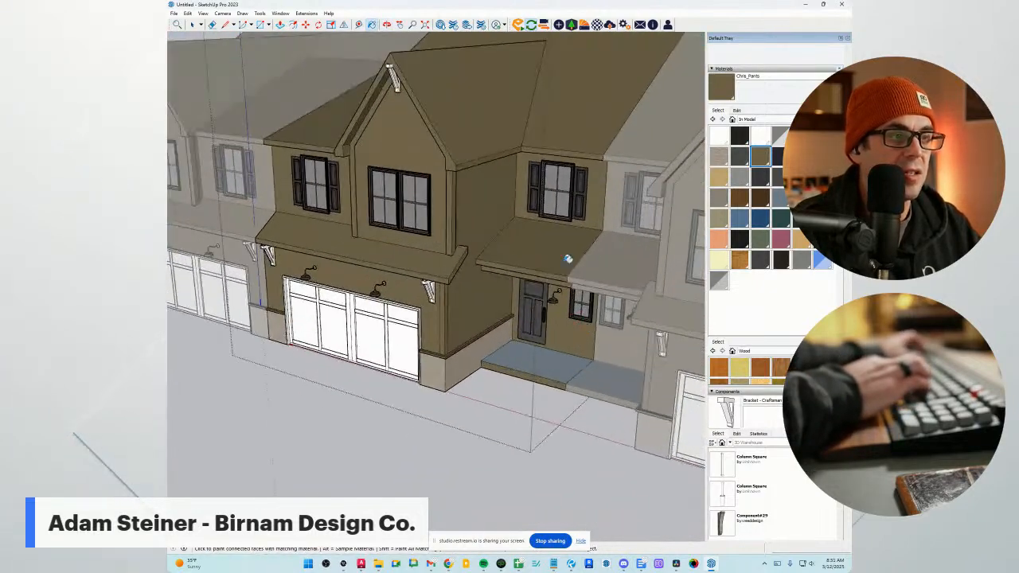
Edit the Chris_Pants material by matching its colour to the brick base and lightening it to a pale off-white.
{"action": "left_click", "coordinate": [736, 111]}
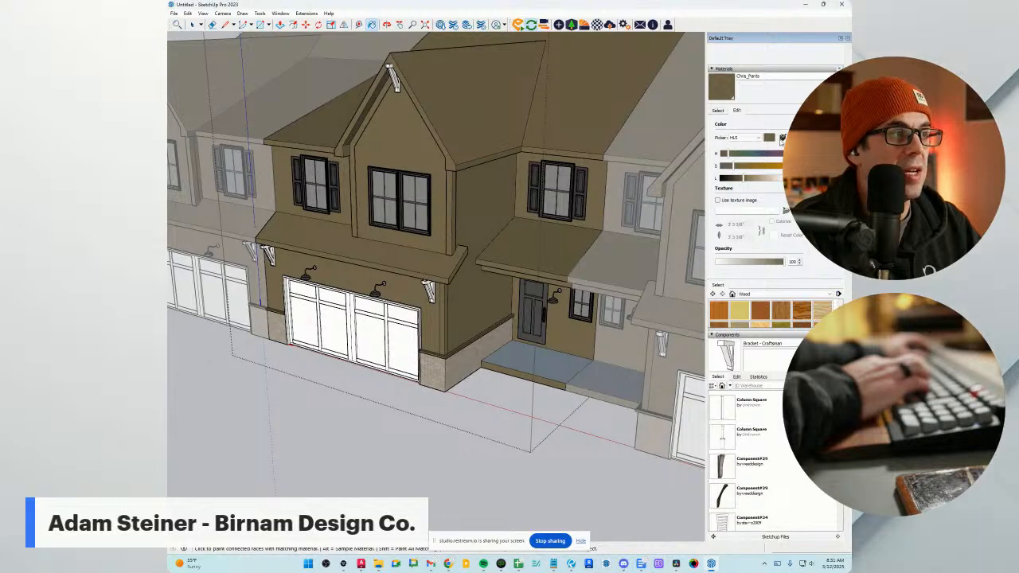
{"action": "scroll", "coordinate": [444, 362], "scroll_direction": "up", "scroll_amount": 2}
{"action": "left_click", "coordinate": [459, 376]}
{"action": "scroll", "coordinate": [459, 377], "scroll_direction": "up", "scroll_amount": 1}
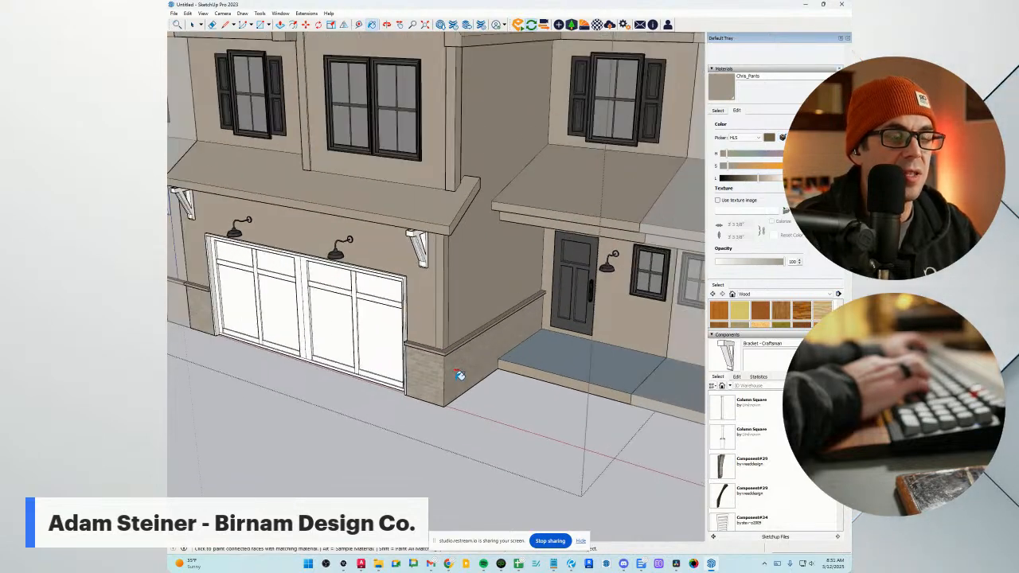
{"action": "left_click_drag", "start_coordinate": [776, 185], "coordinate": [773, 182]}
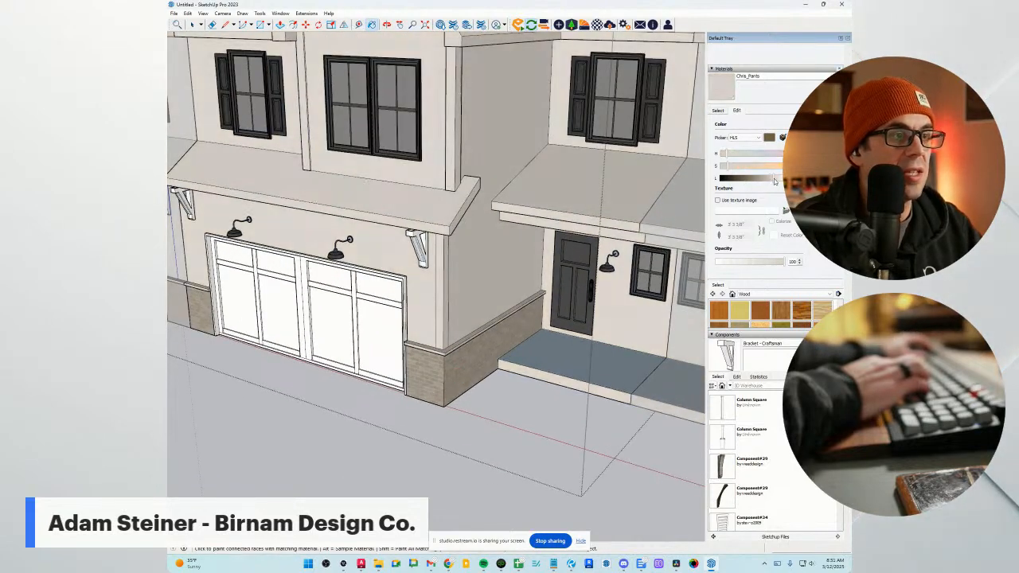
{"action": "scroll", "coordinate": [423, 316], "scroll_direction": "up", "scroll_amount": 1}
Open the Craftsman bracket at the garage corner for editing and paint its geometry with the Chris_Pants material.
{"action": "middle_click_drag", "start_coordinate": [422, 316], "coordinate": [442, 309]}
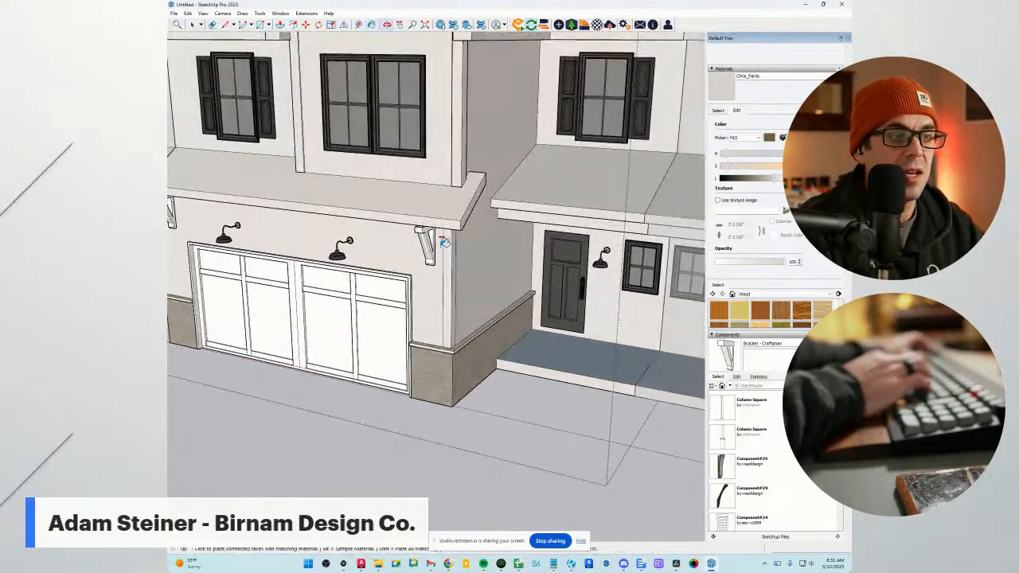
{"action": "scroll", "coordinate": [444, 239], "scroll_direction": "up", "scroll_amount": 1}
{"action": "scroll", "coordinate": [431, 236], "scroll_direction": "up", "scroll_amount": 1}
{"action": "key", "text": "space"}
{"action": "double_click", "coordinate": [425, 254]}
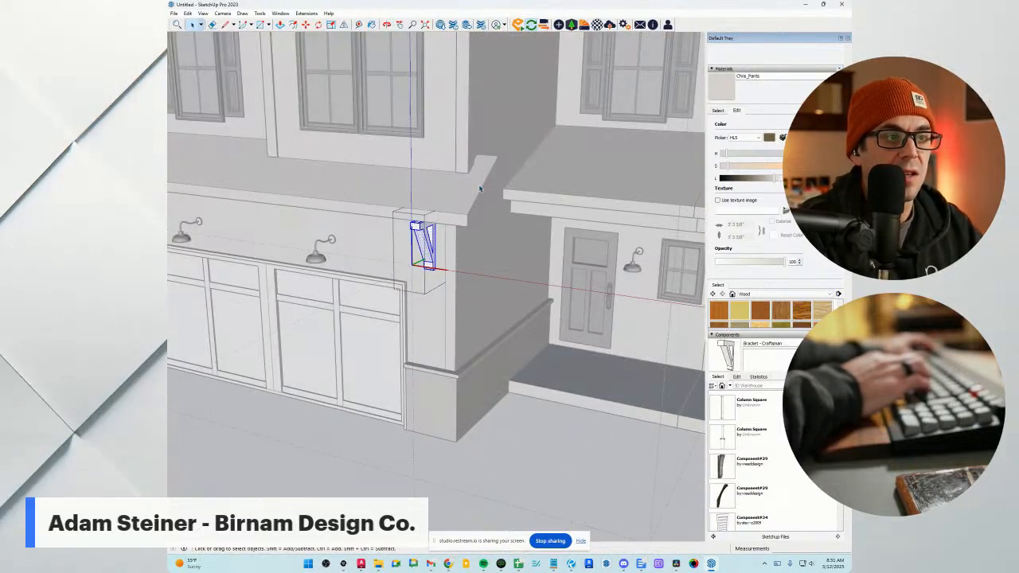
{"action": "scroll", "coordinate": [423, 253], "scroll_direction": "up", "scroll_amount": 1}
{"action": "scroll", "coordinate": [428, 274], "scroll_direction": "down", "scroll_amount": 2}
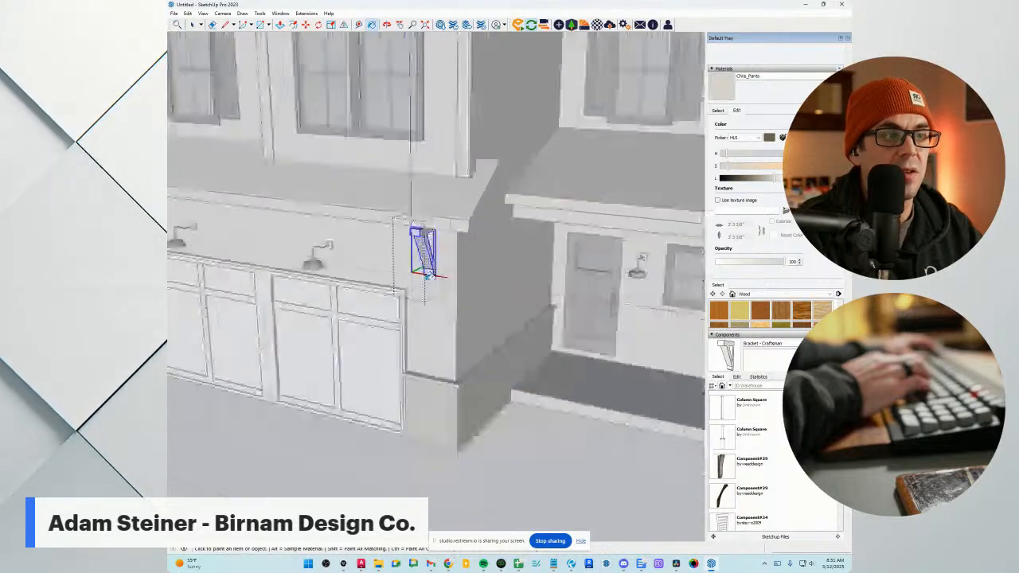
{"action": "left_click", "coordinate": [433, 327]}
{"action": "scroll", "coordinate": [433, 327], "scroll_direction": "down", "scroll_amount": 6}
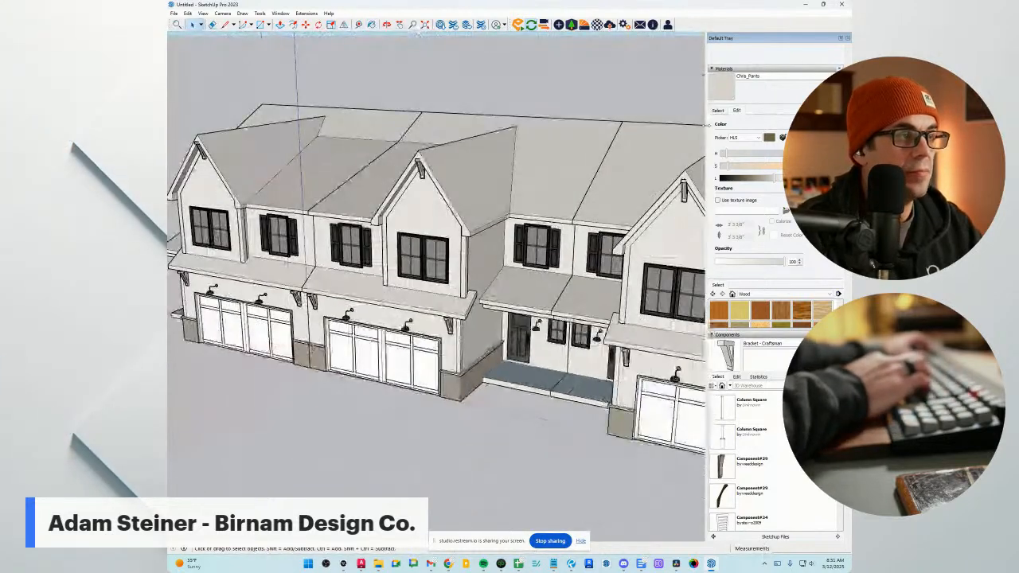
Paint the brick ledge on both sides of the garage door with Cladding Stucco White from the Brick, Cladding and Siding materials.
{"action": "left_click", "coordinate": [717, 109]}
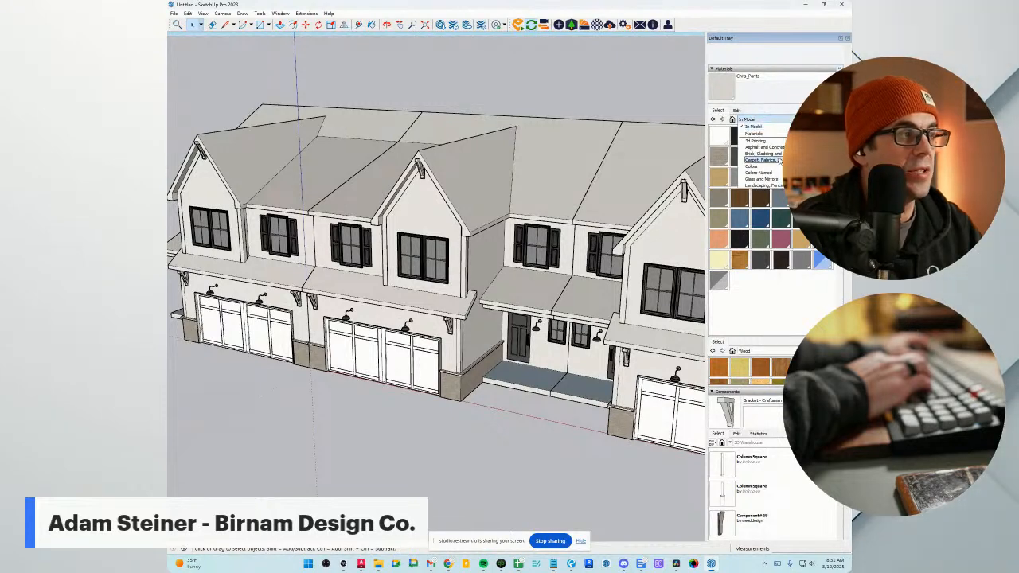
{"action": "left_click", "coordinate": [762, 153]}
{"action": "scroll", "coordinate": [413, 441], "scroll_direction": "up", "scroll_amount": 6}
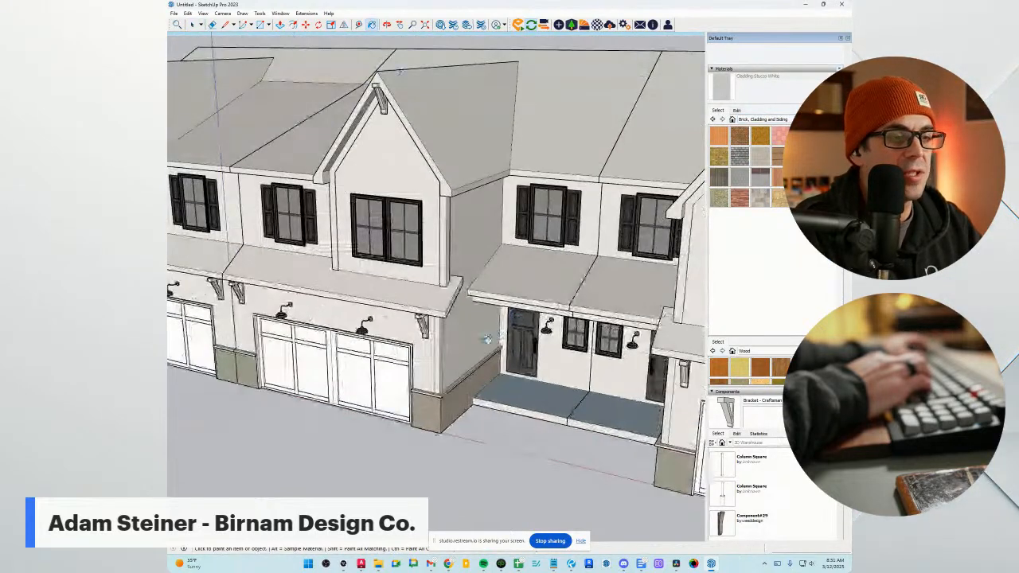
{"action": "scroll", "coordinate": [413, 441], "scroll_direction": "up", "scroll_amount": 4}
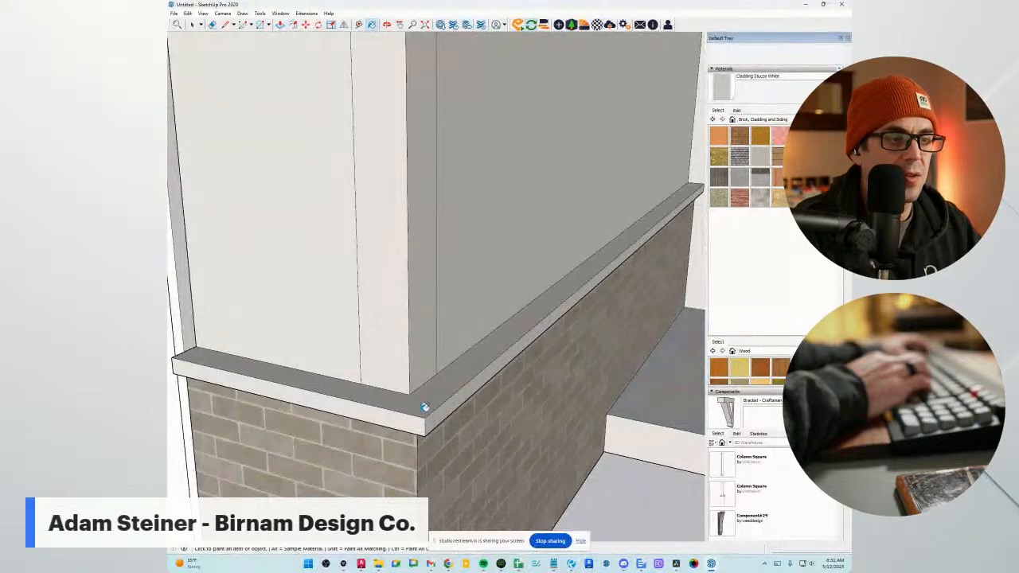
{"action": "key", "text": "space"}
{"action": "scroll", "coordinate": [424, 407], "scroll_direction": "down", "scroll_amount": 10}
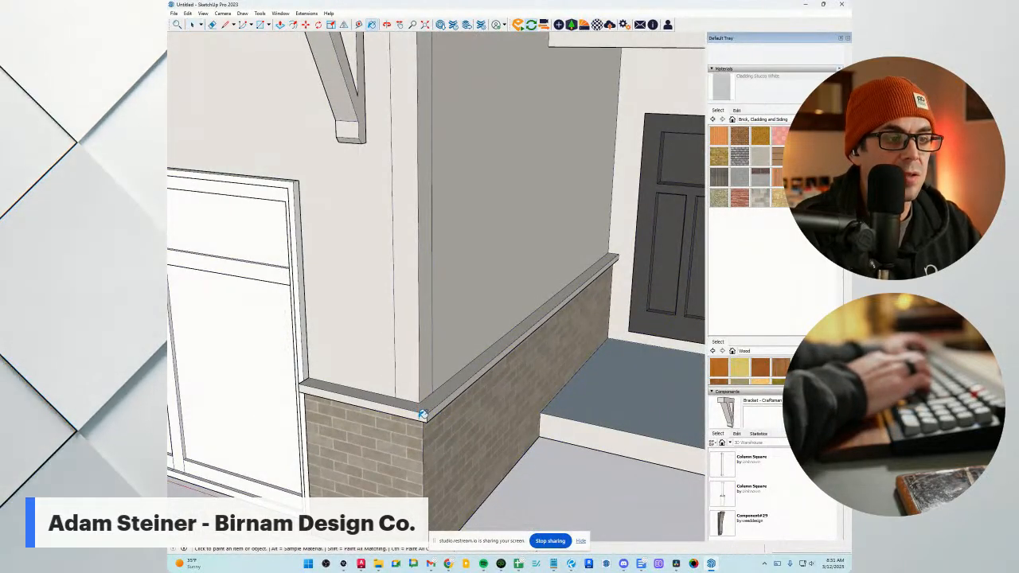
{"action": "scroll", "coordinate": [545, 370], "scroll_direction": "down", "scroll_amount": 6}
{"action": "scroll", "coordinate": [546, 370], "scroll_direction": "down", "scroll_amount": 5}
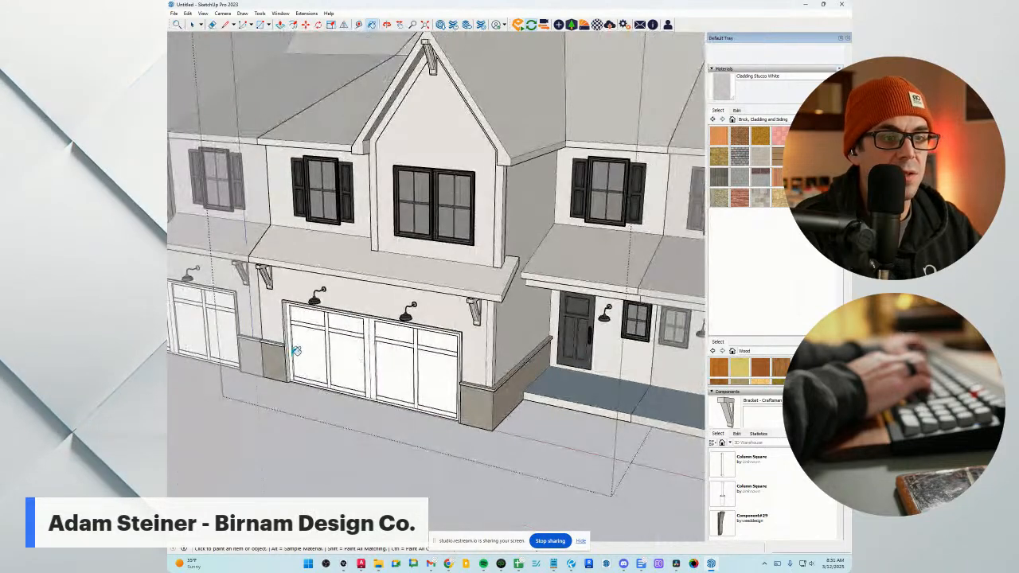
{"action": "scroll", "coordinate": [346, 338], "scroll_direction": "up", "scroll_amount": 12}
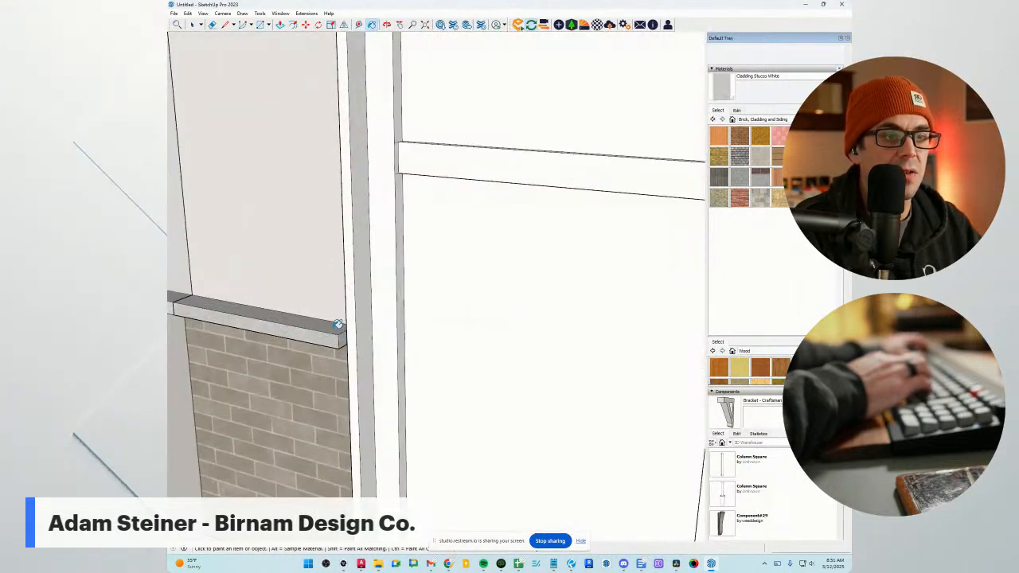
{"action": "key", "text": "space"}
{"action": "scroll", "coordinate": [338, 325], "scroll_direction": "down", "scroll_amount": 10}
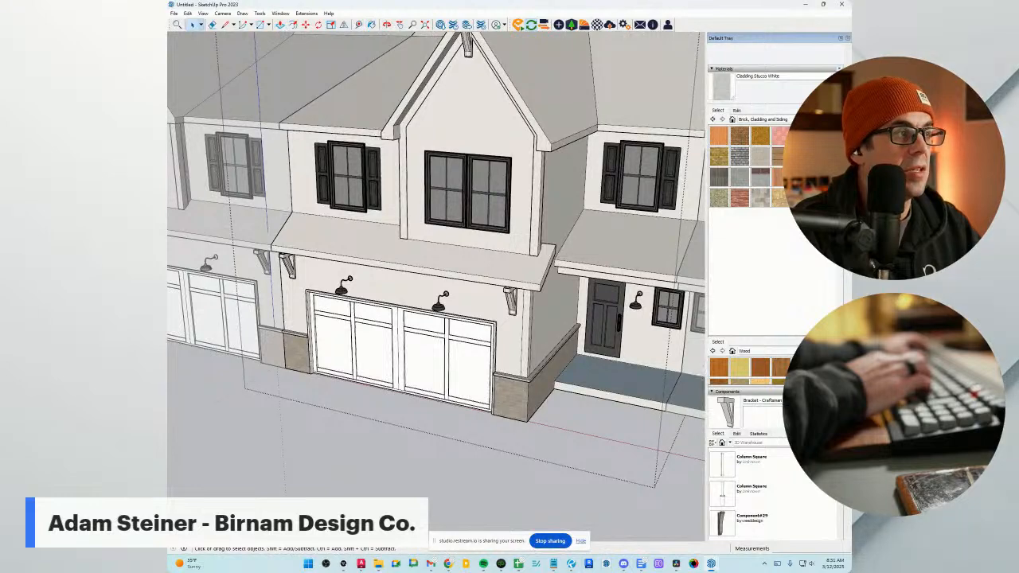
Open the garage door component, sample the dark Color M08 from the upper window frame, and paint the whole door with it.
{"action": "double_click", "coordinate": [440, 363]}
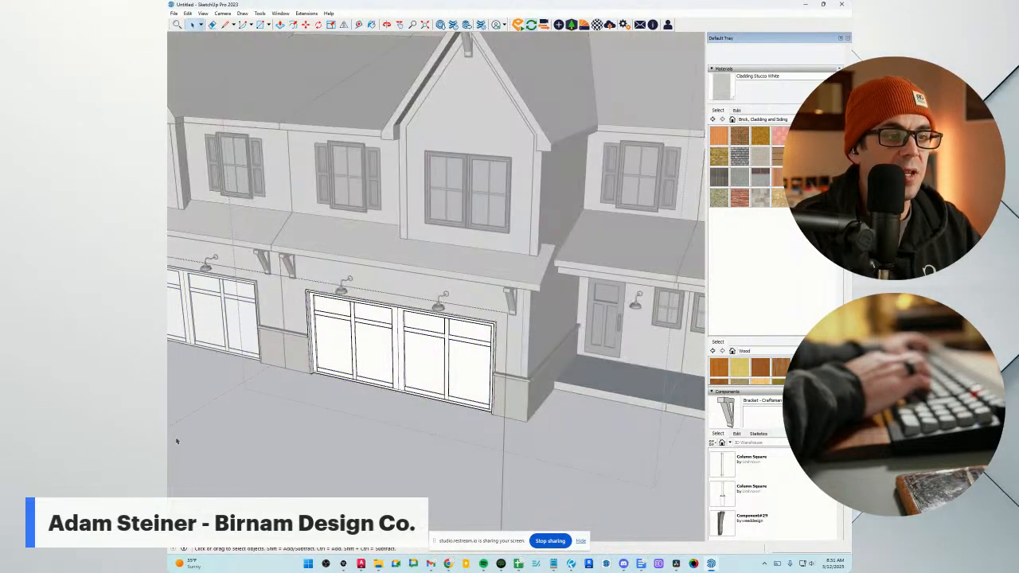
{"action": "left_click_drag", "start_coordinate": [261, 439], "coordinate": [585, 217]}
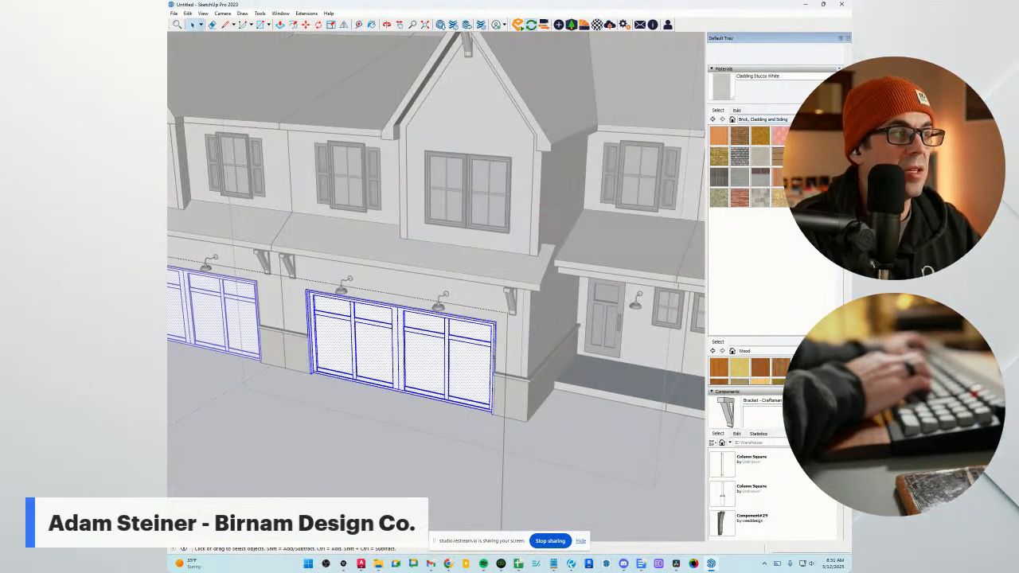
{"action": "scroll", "coordinate": [498, 218], "scroll_direction": "up", "scroll_amount": 3}
{"action": "left_click", "coordinate": [516, 197]}
{"action": "scroll", "coordinate": [516, 197], "scroll_direction": "down", "scroll_amount": 2}
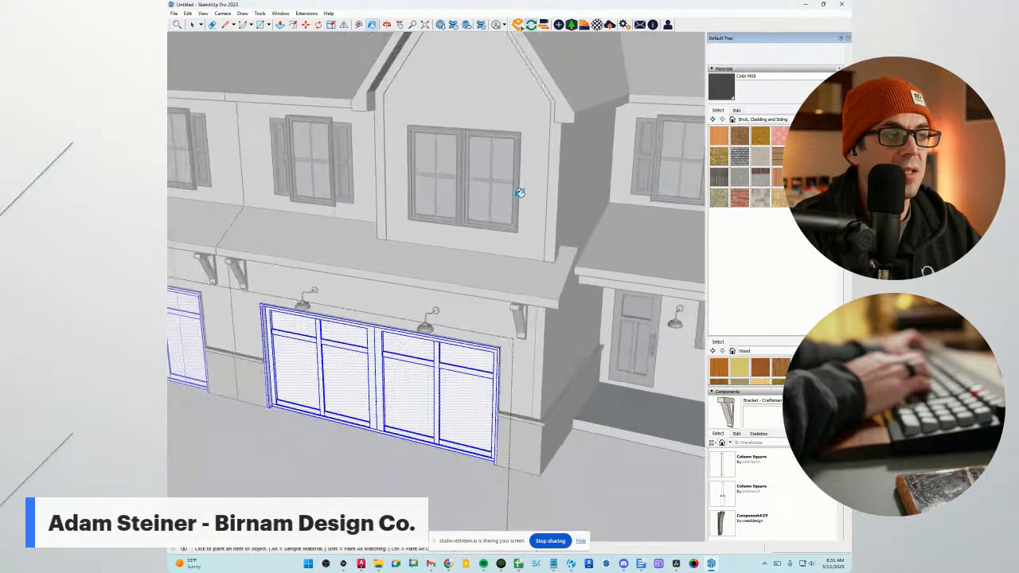
{"action": "left_click", "coordinate": [437, 402]}
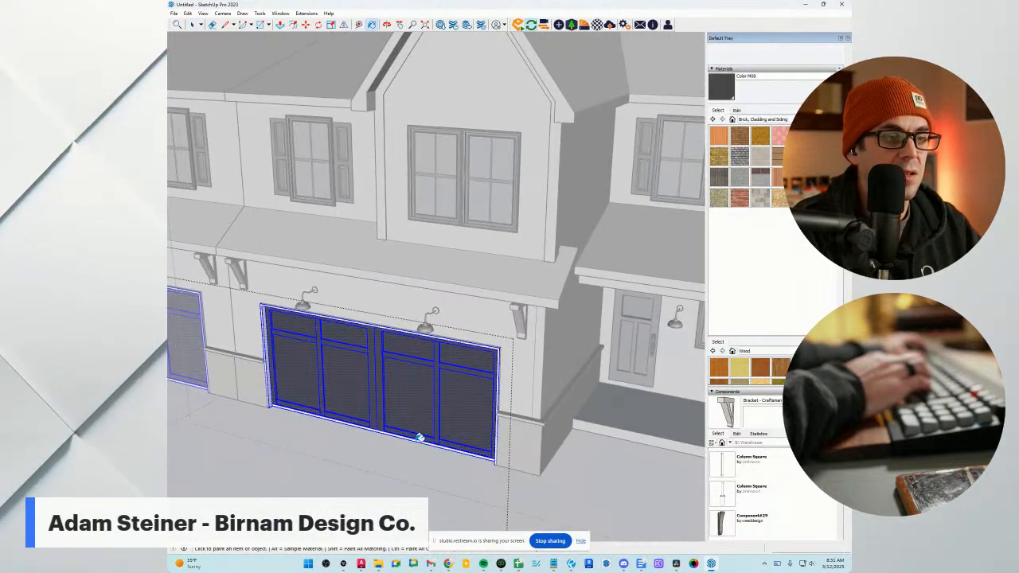
{"action": "key", "text": "space"}
{"action": "left_click", "coordinate": [409, 479]}
{"action": "scroll", "coordinate": [352, 416], "scroll_direction": "down", "scroll_amount": 6}
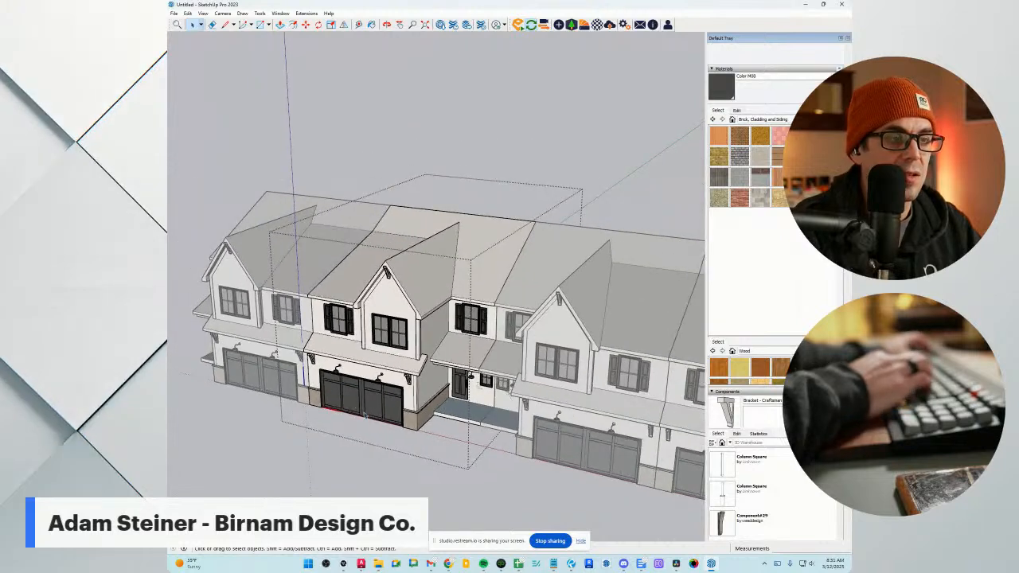
Push/Pull the front and side faces of the lower garage corner board outward by 1 inch each.
{"action": "scroll", "coordinate": [365, 415], "scroll_direction": "up", "scroll_amount": 3}
{"action": "middle_click_drag", "start_coordinate": [396, 432], "coordinate": [434, 382]}
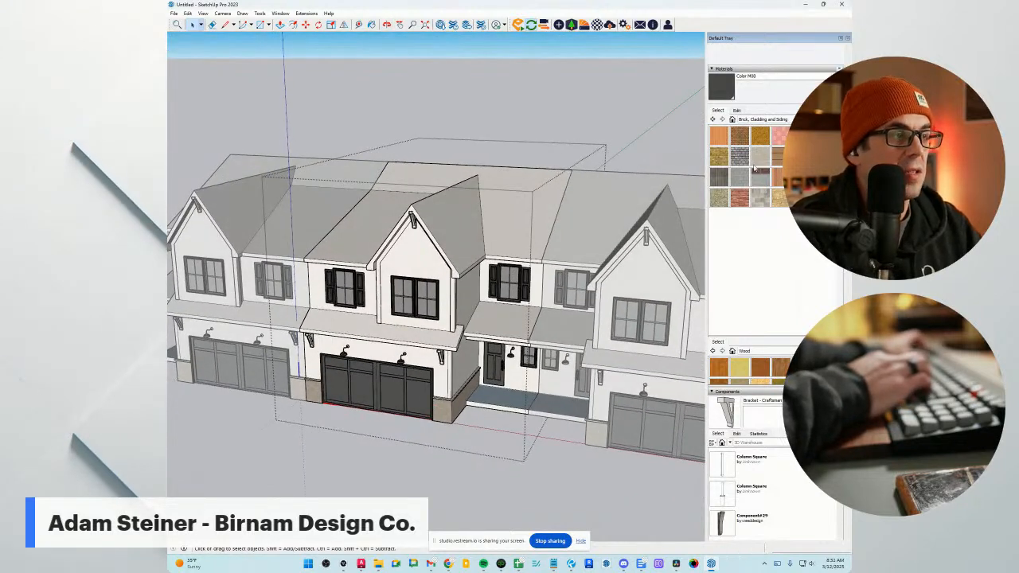
{"action": "left_click", "coordinate": [738, 432]}
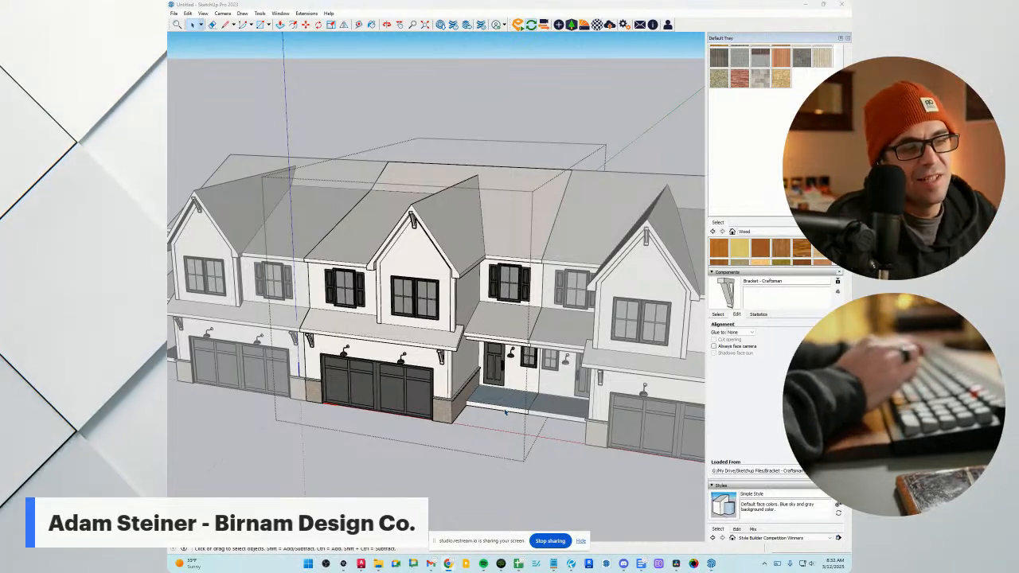
{"action": "scroll", "coordinate": [448, 389], "scroll_direction": "up", "scroll_amount": 3}
{"action": "scroll", "coordinate": [448, 390], "scroll_direction": "up", "scroll_amount": 5}
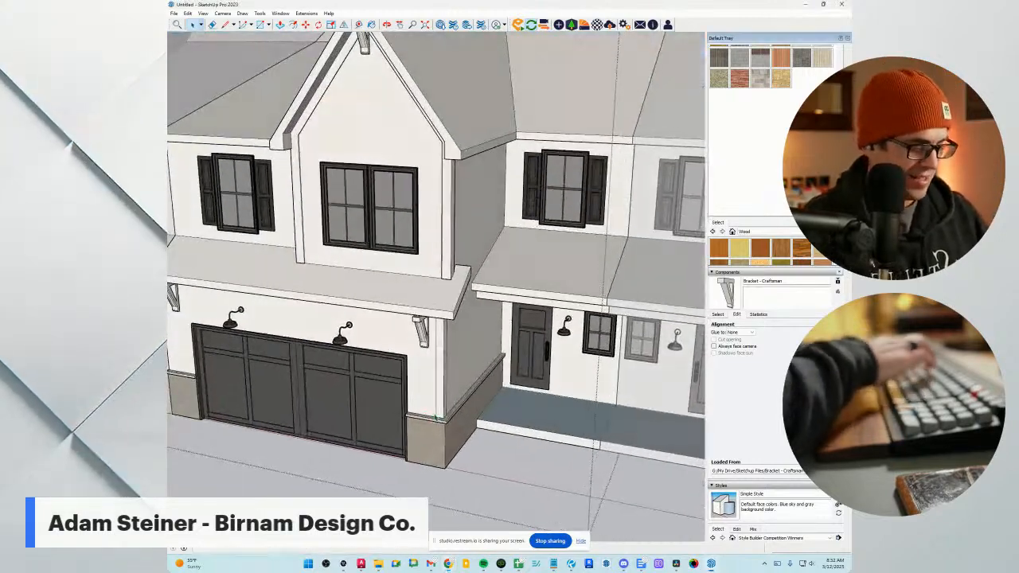
{"action": "key", "text": "p"}
{"action": "left_click", "coordinate": [438, 416]}
{"action": "type", "text": "1"}
{"action": "key", "text": "Return"}
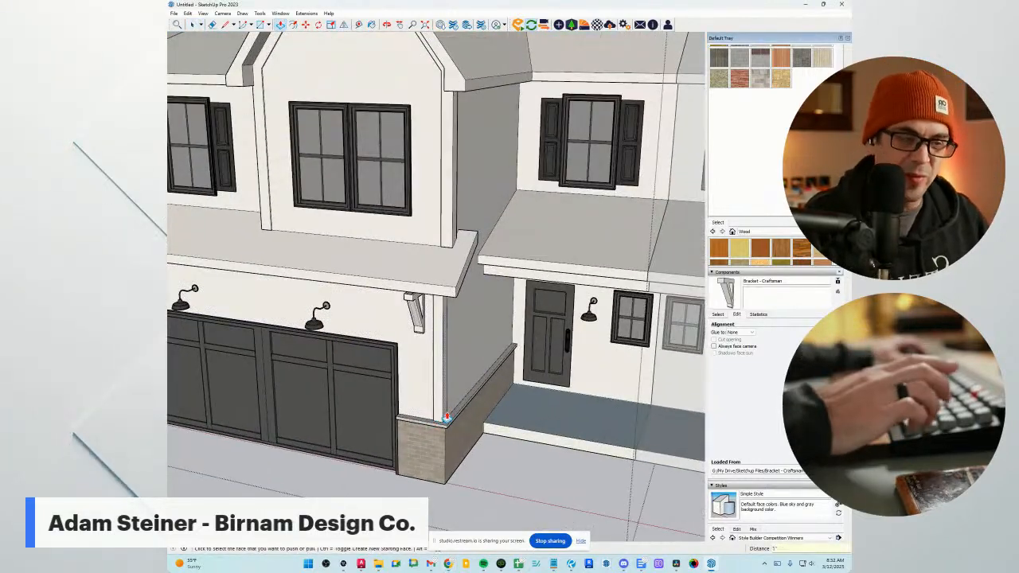
{"action": "type", "text": "1"}
{"action": "key", "text": "Return"}
{"action": "scroll", "coordinate": [503, 296], "scroll_direction": "down", "scroll_amount": 3}
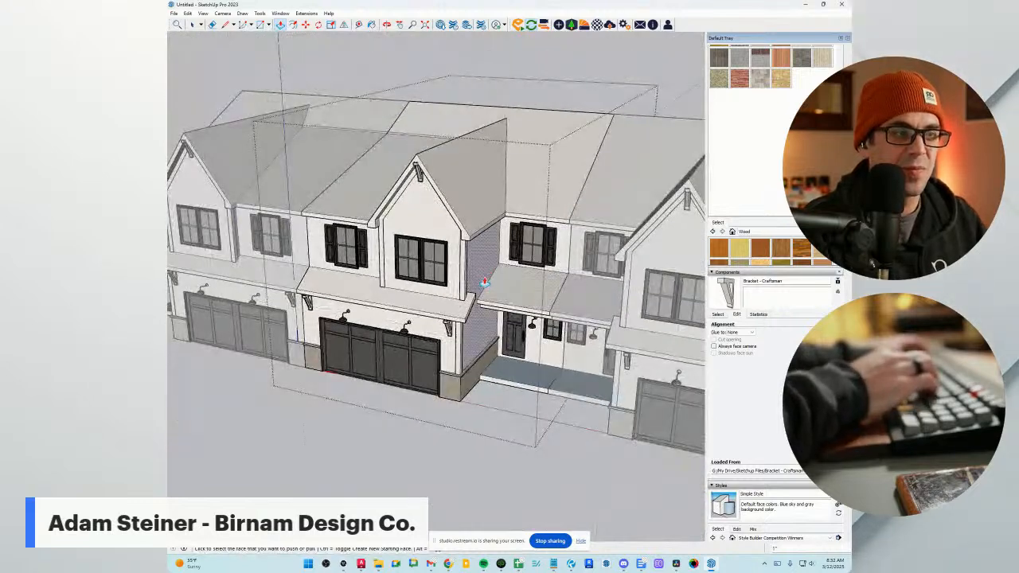
Insert the Window Door Trim component from the SketchUp Files library in front of the garage and explode it into separate frames.
{"action": "middle_click_drag", "start_coordinate": [451, 305], "coordinate": [471, 288]}
{"action": "left_click", "coordinate": [760, 314]}
{"action": "scroll", "coordinate": [764, 279], "scroll_direction": "down", "scroll_amount": 3}
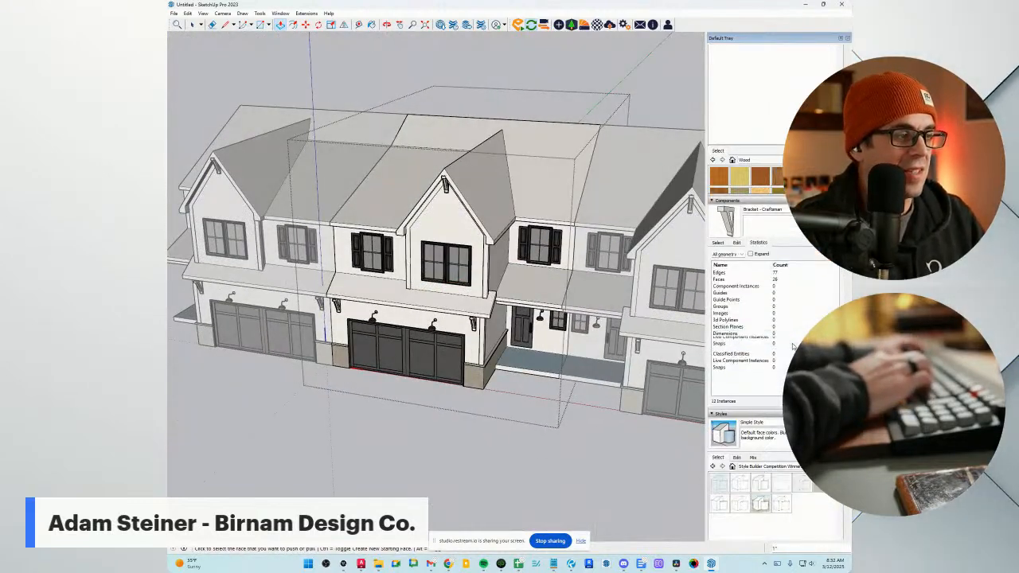
{"action": "left_click", "coordinate": [718, 172]}
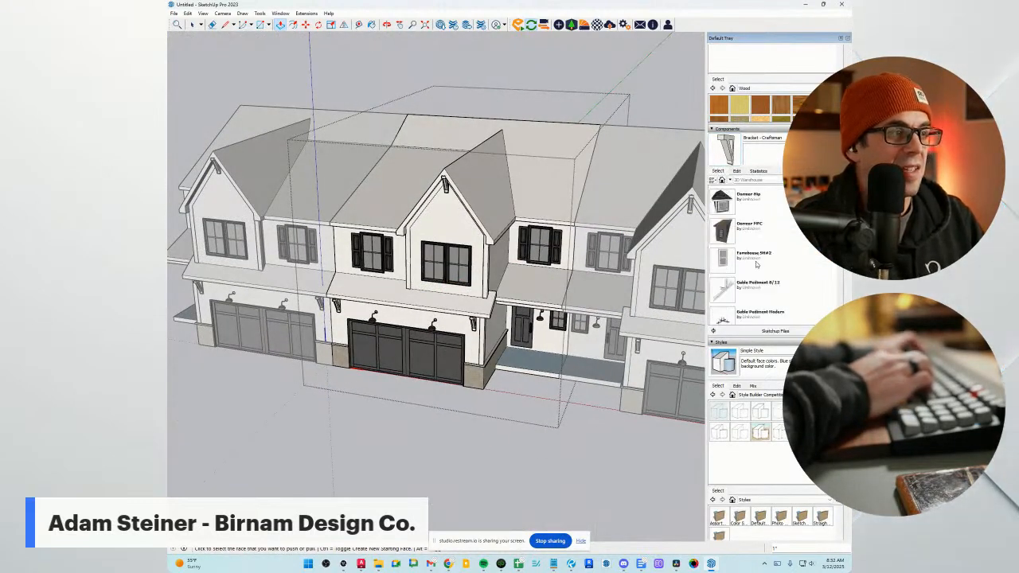
{"action": "scroll", "coordinate": [757, 264], "scroll_direction": "down", "scroll_amount": 3}
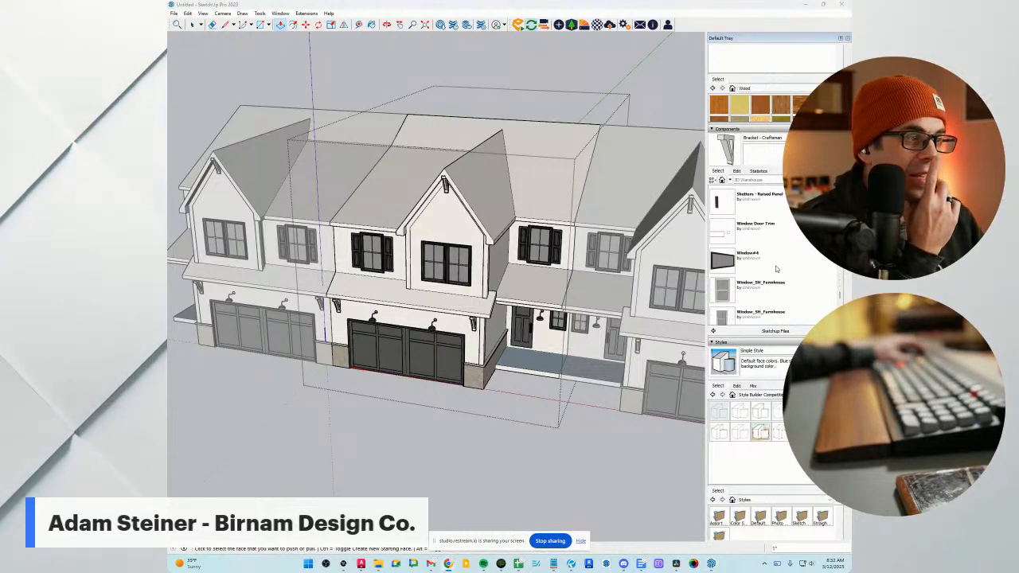
{"action": "left_click", "coordinate": [727, 240]}
{"action": "scroll", "coordinate": [358, 422], "scroll_direction": "up", "scroll_amount": 4}
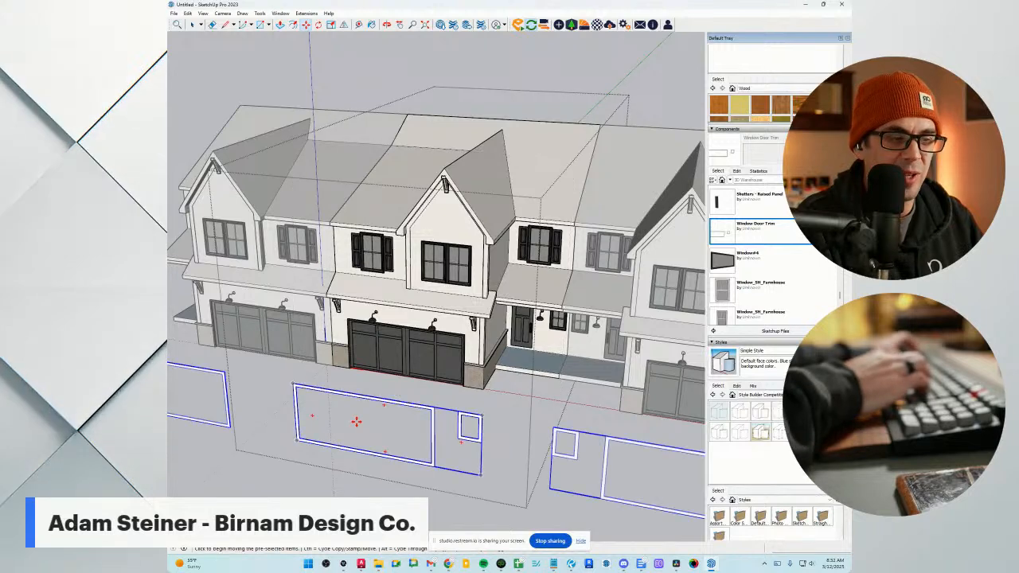
{"action": "right_click", "coordinate": [463, 433]}
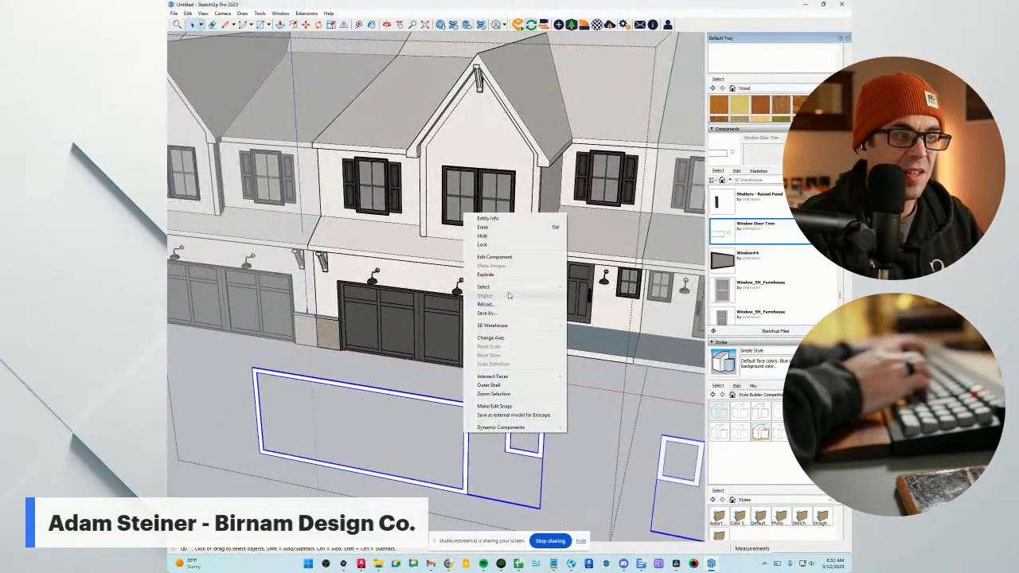
{"action": "left_click", "coordinate": [486, 275]}
Sample the Chris_Pants material from the facade and paint the selected trim frames with it.
{"action": "key", "text": "b"}
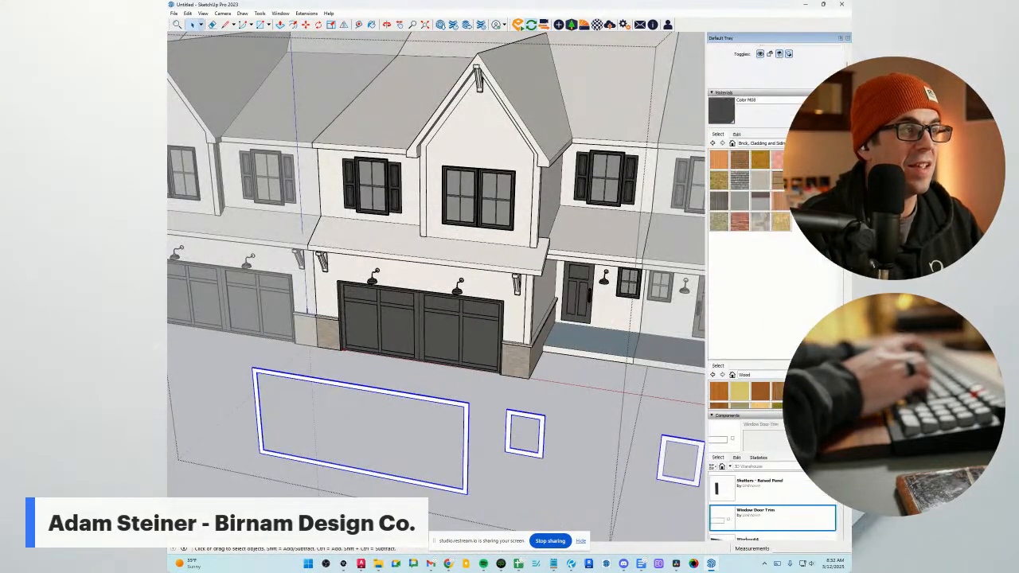
{"action": "left_click", "coordinate": [530, 199], "text": "alt"}
{"action": "scroll", "coordinate": [537, 421], "scroll_direction": "up", "scroll_amount": 2}
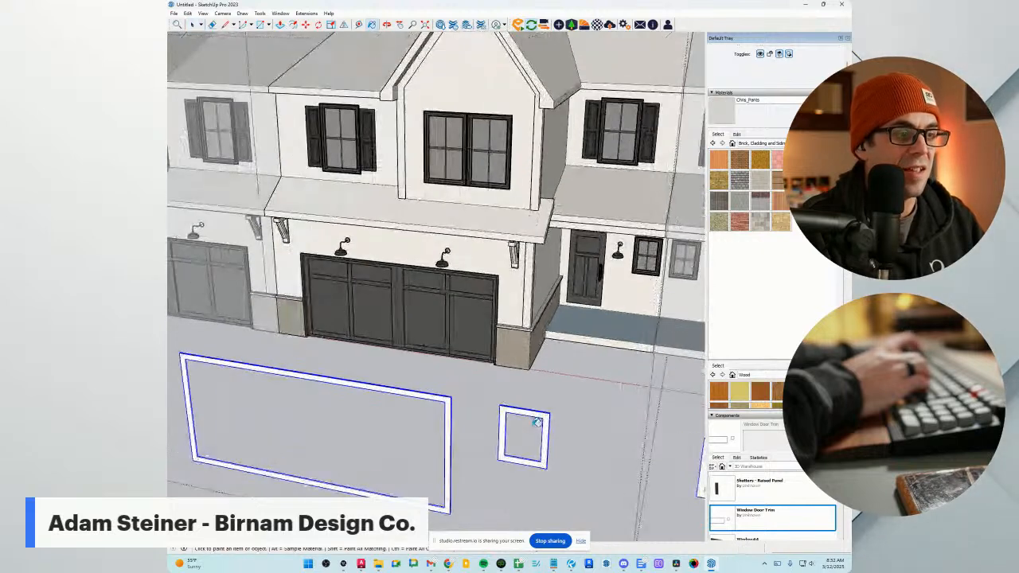
{"action": "scroll", "coordinate": [500, 447], "scroll_direction": "down", "scroll_amount": 1}
{"action": "left_click", "coordinate": [495, 445]}
{"action": "key", "text": "Escape"}
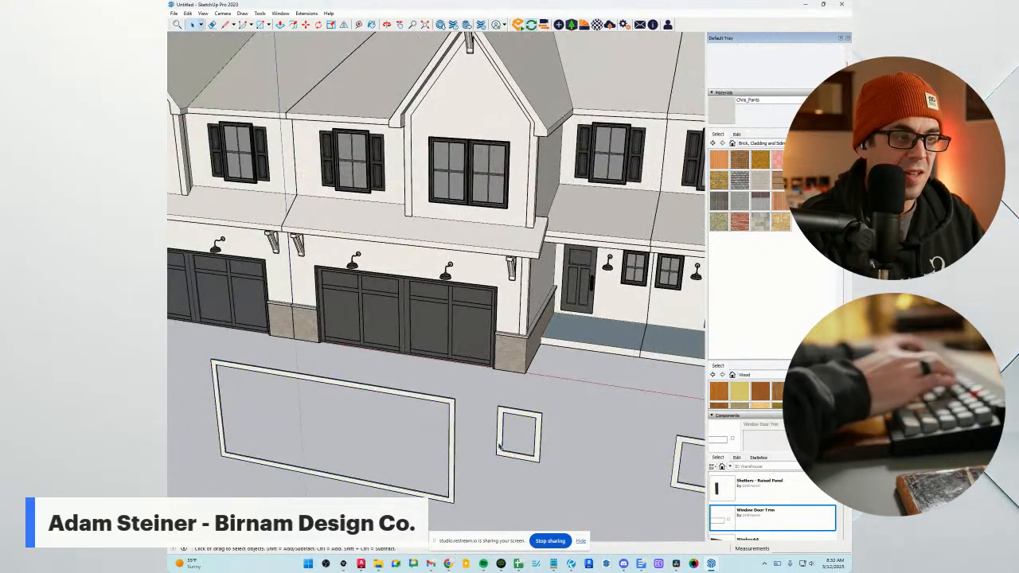
Move the small window trim frame by its inner corner onto the upper corner of the gable's double window.
{"action": "left_click", "coordinate": [504, 439]}
{"action": "scroll", "coordinate": [502, 427], "scroll_direction": "up", "scroll_amount": 4}
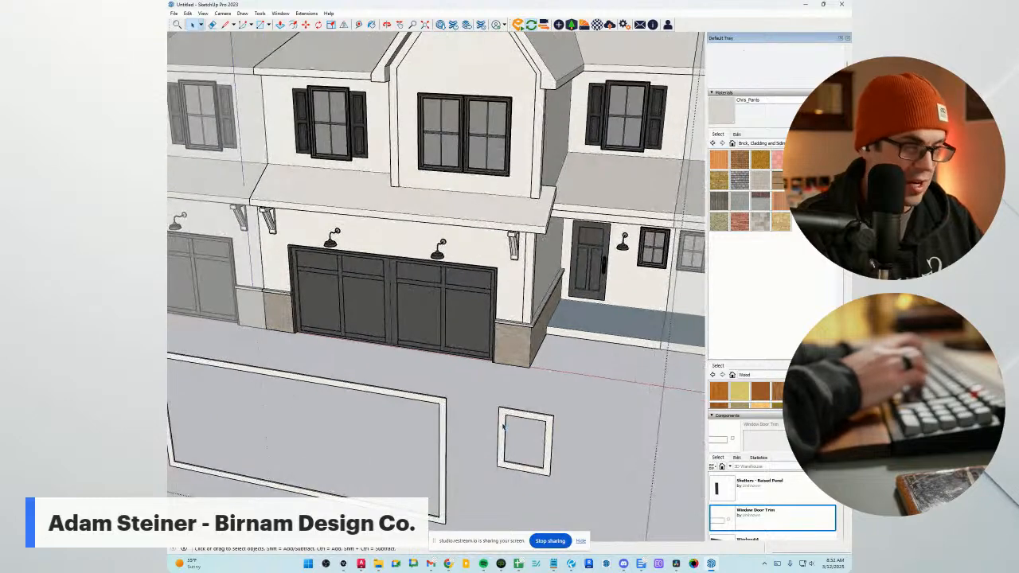
{"action": "left_click", "coordinate": [501, 422]}
{"action": "key", "text": "m"}
{"action": "scroll", "coordinate": [511, 421], "scroll_direction": "up", "scroll_amount": 2}
{"action": "left_click", "coordinate": [505, 410]}
{"action": "scroll", "coordinate": [504, 424], "scroll_direction": "down", "scroll_amount": 3}
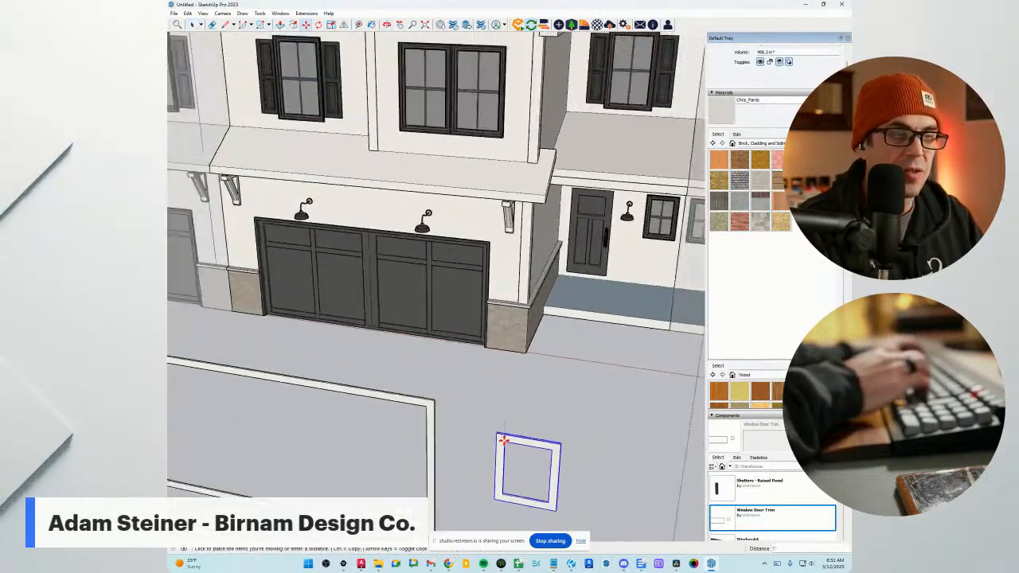
{"action": "scroll", "coordinate": [422, 100], "scroll_direction": "up", "scroll_amount": 3}
{"action": "scroll", "coordinate": [448, 79], "scroll_direction": "up", "scroll_amount": 3}
{"action": "middle_click_drag", "start_coordinate": [441, 182], "coordinate": [516, 232]}
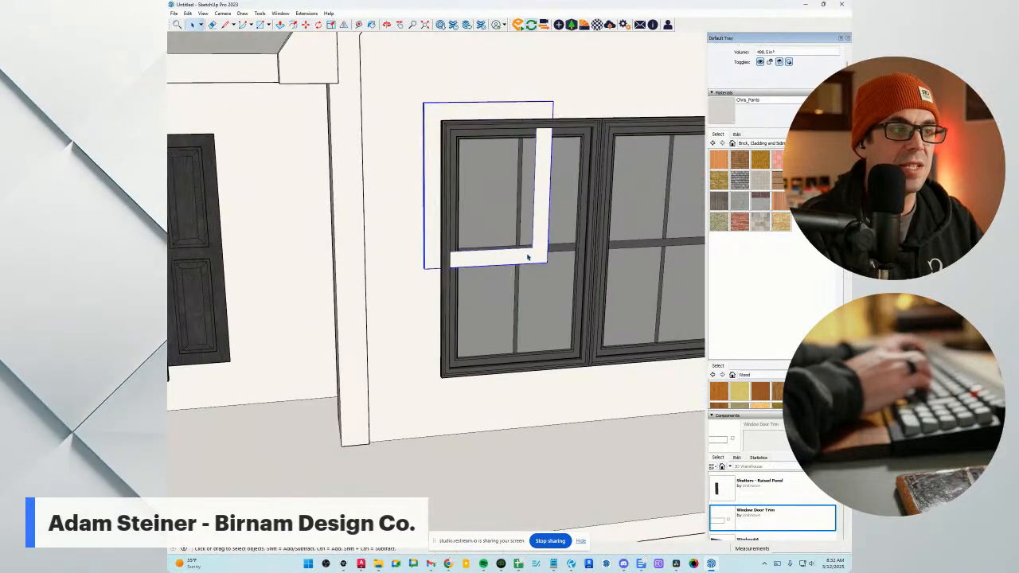
Stretch the gable window's trim frame sideways by moving its far side to the opposite upper corner of the double window.
{"action": "double_click", "coordinate": [527, 257]}
{"action": "left_click_drag", "start_coordinate": [495, 314], "coordinate": [631, 17]}
{"action": "middle_click_drag", "start_coordinate": [519, 190], "coordinate": [478, 231]}
{"action": "scroll", "coordinate": [512, 193], "scroll_direction": "down", "scroll_amount": 4}
{"action": "key", "text": "m"}
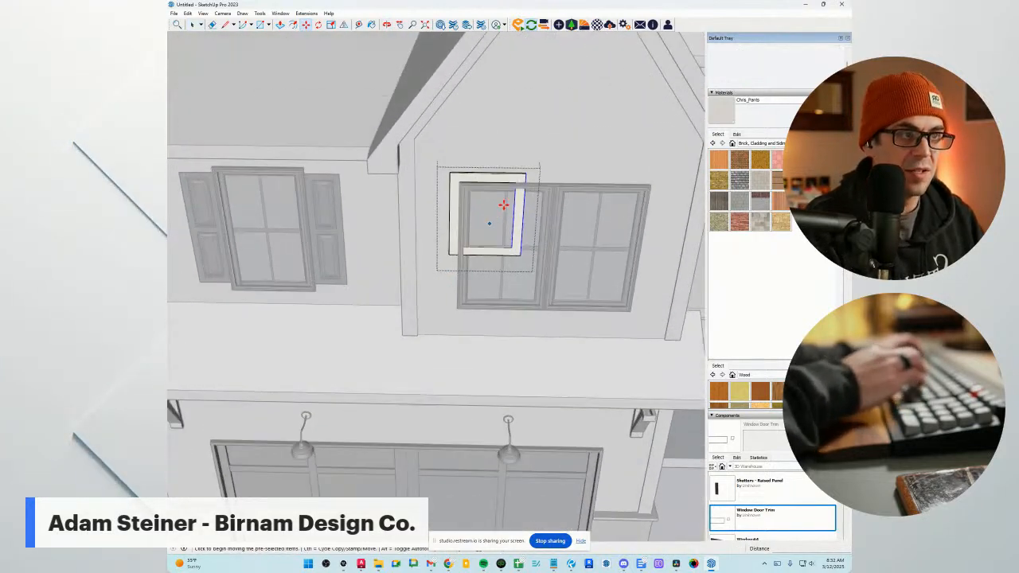
{"action": "scroll", "coordinate": [503, 205], "scroll_direction": "up", "scroll_amount": 3}
{"action": "scroll", "coordinate": [515, 172], "scroll_direction": "up", "scroll_amount": 2}
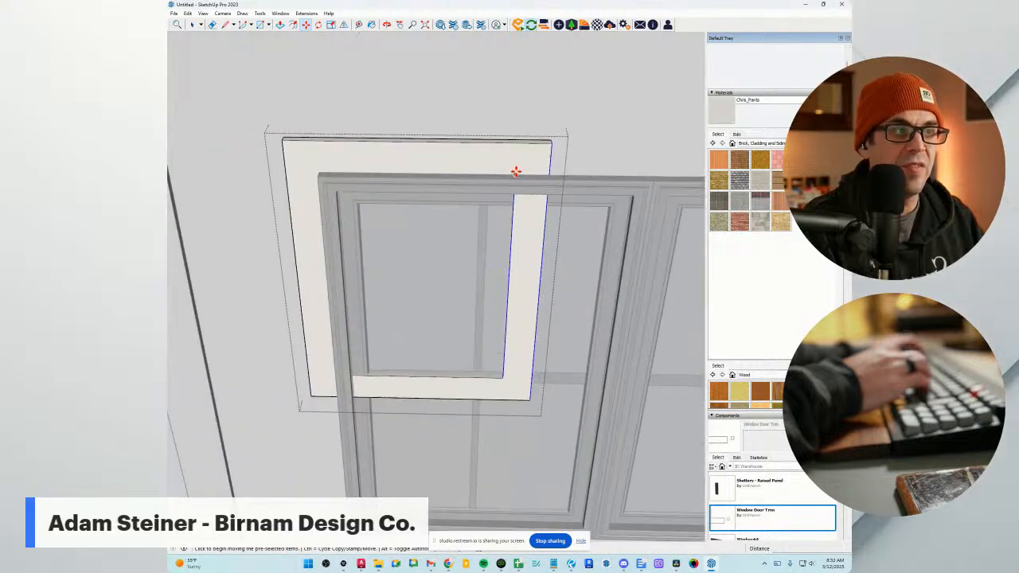
{"action": "left_click", "coordinate": [516, 172]}
{"action": "scroll", "coordinate": [382, 191], "scroll_direction": "down", "scroll_amount": 5}
{"action": "scroll", "coordinate": [592, 185], "scroll_direction": "up", "scroll_amount": 4}
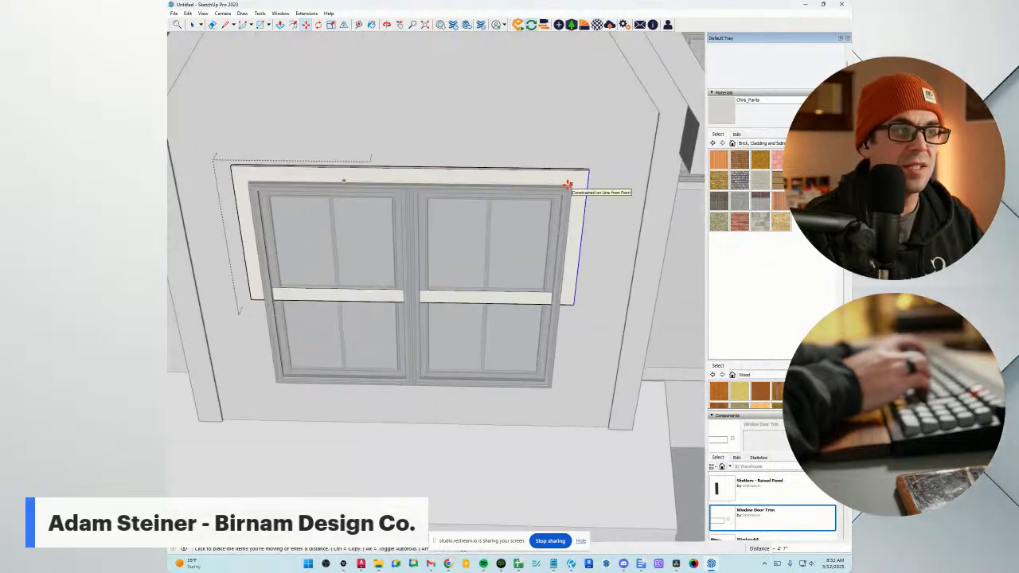
{"action": "left_click", "coordinate": [566, 185]}
Move the lower side of the gable trim frame down to the double window's bottom corner.
{"action": "scroll", "coordinate": [567, 184], "scroll_direction": "down", "scroll_amount": 3}
{"action": "key", "text": "space"}
{"action": "left_click_drag", "start_coordinate": [598, 235], "coordinate": [599, 233]}
{"action": "middle_click_drag", "start_coordinate": [598, 233], "coordinate": [366, 226]}
{"action": "key", "text": "m"}
{"action": "scroll", "coordinate": [544, 304], "scroll_direction": "up", "scroll_amount": 2}
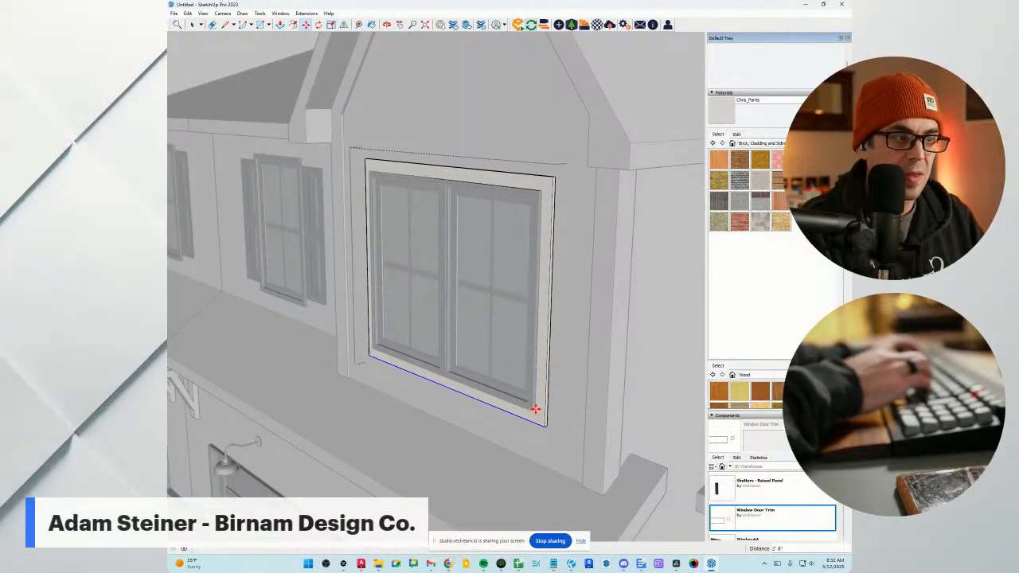
{"action": "left_click", "coordinate": [534, 409]}
{"action": "scroll", "coordinate": [527, 376], "scroll_direction": "down", "scroll_amount": 4}
{"action": "key", "text": "space"}
{"action": "middle_click_drag", "start_coordinate": [518, 386], "coordinate": [628, 318]}
{"action": "scroll", "coordinate": [577, 334], "scroll_direction": "down", "scroll_amount": 3}
Copy the finished gable window trim onto the upper corner of the neighbouring shuttered window.
{"action": "left_click", "coordinate": [518, 294]}
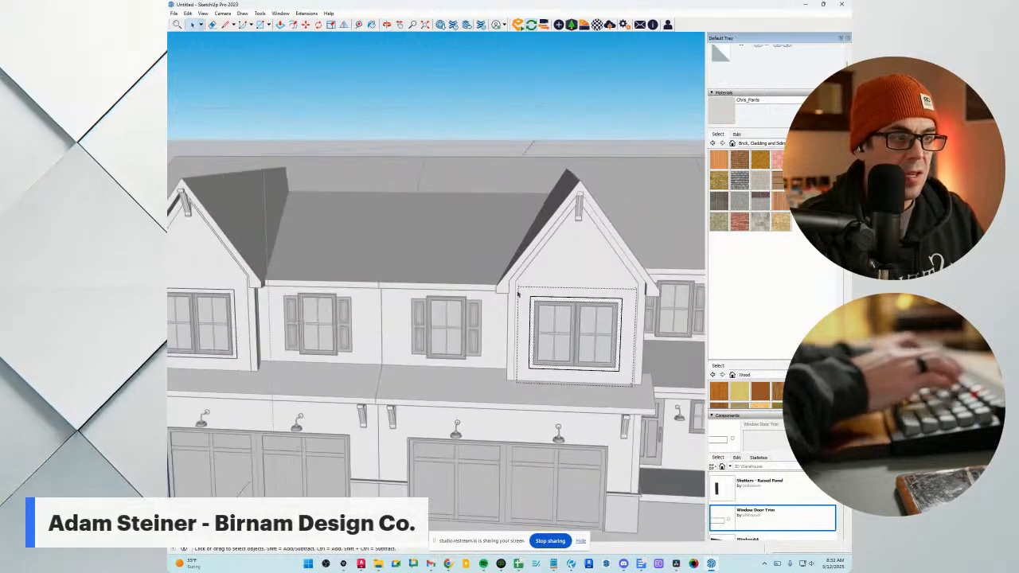
{"action": "scroll", "coordinate": [549, 326], "scroll_direction": "up", "scroll_amount": 6}
{"action": "key", "text": "m"}
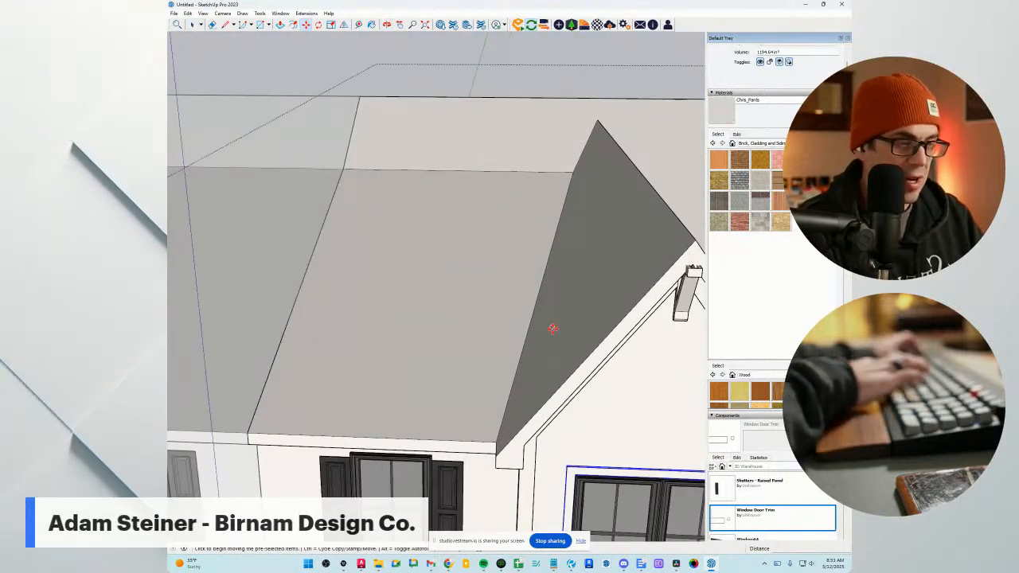
{"action": "scroll", "coordinate": [573, 499], "scroll_direction": "up", "scroll_amount": 2}
{"action": "left_click", "coordinate": [570, 466]}
{"action": "key", "text": "ctrl"}
{"action": "scroll", "coordinate": [309, 425], "scroll_direction": "down", "scroll_amount": 1}
{"action": "scroll", "coordinate": [292, 427], "scroll_direction": "up", "scroll_amount": 3}
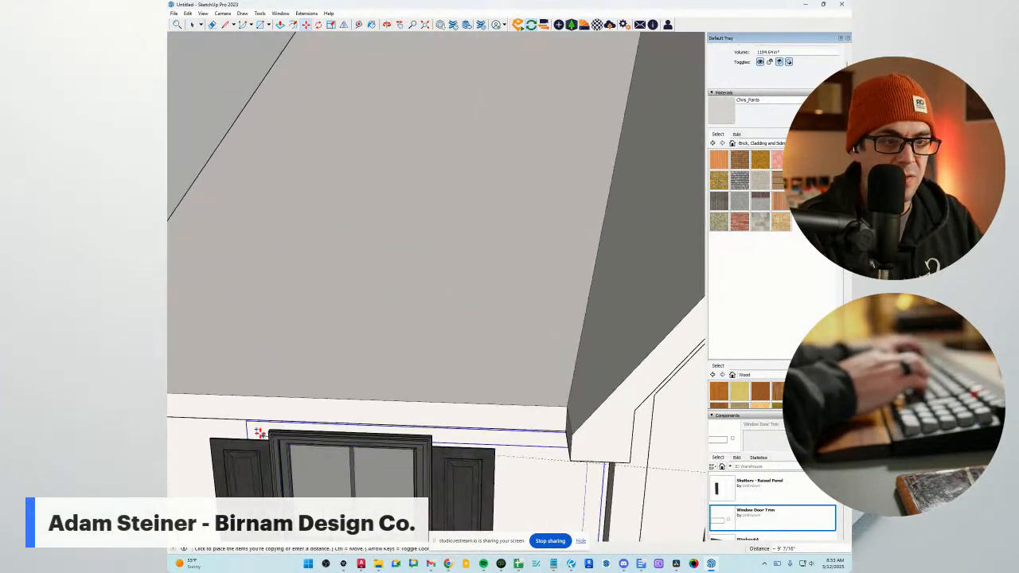
{"action": "scroll", "coordinate": [261, 431], "scroll_direction": "up", "scroll_amount": 1}
{"action": "left_click", "coordinate": [303, 431]}
{"action": "scroll", "coordinate": [409, 334], "scroll_direction": "down", "scroll_amount": 5}
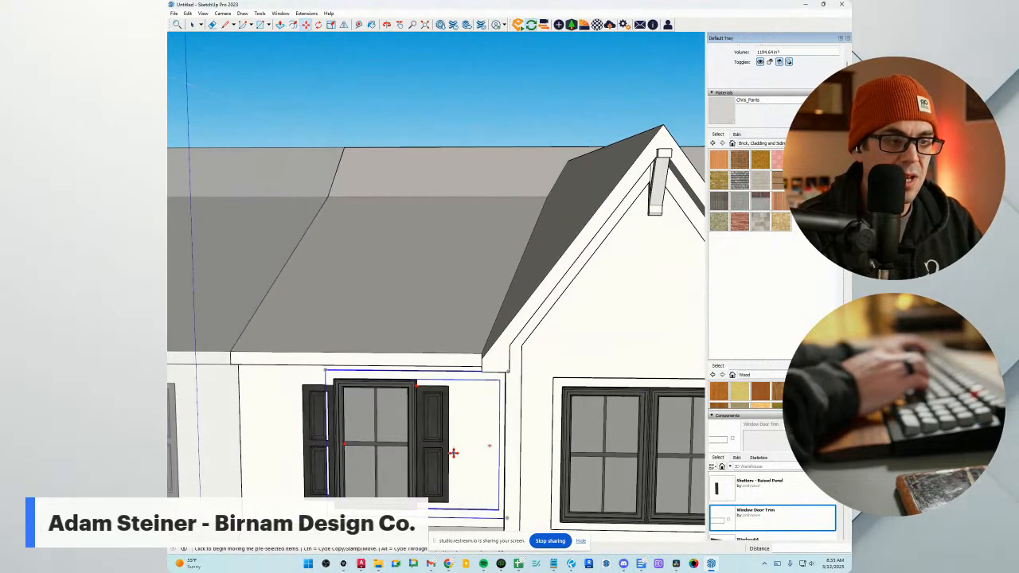
Narrow the copied trim frame by moving its far side to the upper corner of the shuttered single window.
{"action": "key", "text": "space"}
{"action": "scroll", "coordinate": [458, 384], "scroll_direction": "down", "scroll_amount": 5}
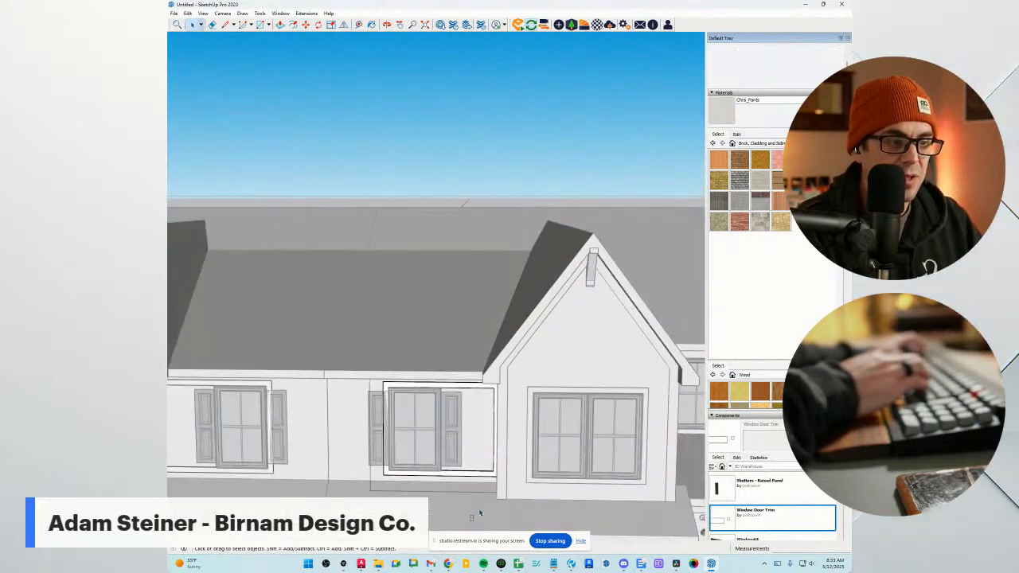
{"action": "scroll", "coordinate": [478, 413], "scroll_direction": "up", "scroll_amount": 8}
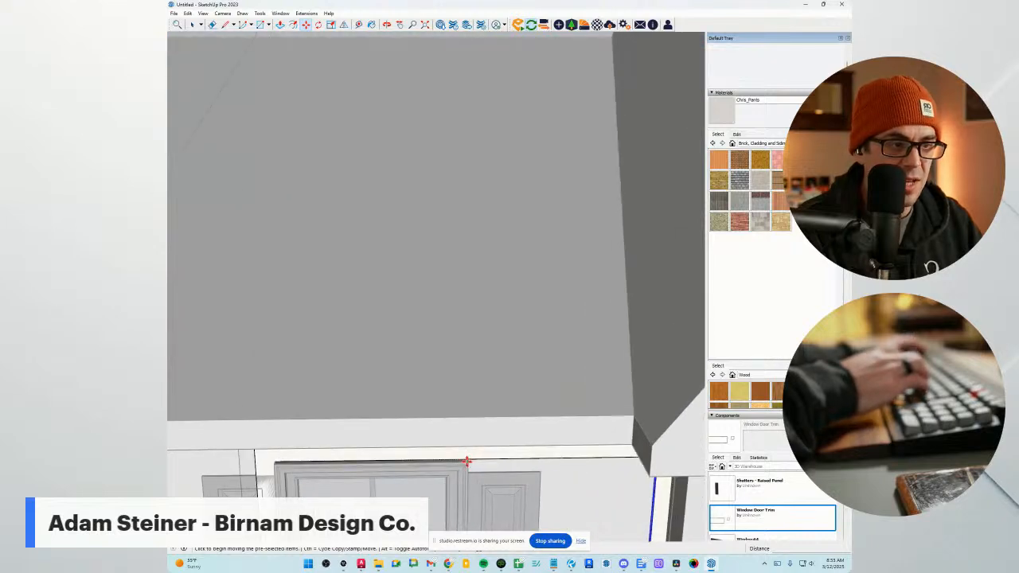
{"action": "left_click", "coordinate": [275, 460]}
{"action": "scroll", "coordinate": [538, 406], "scroll_direction": "down", "scroll_amount": 4}
{"action": "key", "text": "space"}
{"action": "left_click", "coordinate": [526, 477]}
Select both shutters of the single window and move them forward from the wall, in front of the new trim.
{"action": "scroll", "coordinate": [527, 476], "scroll_direction": "down", "scroll_amount": 4}
{"action": "middle_click_drag", "start_coordinate": [533, 470], "coordinate": [530, 255]}
{"action": "scroll", "coordinate": [425, 403], "scroll_direction": "up", "scroll_amount": 8}
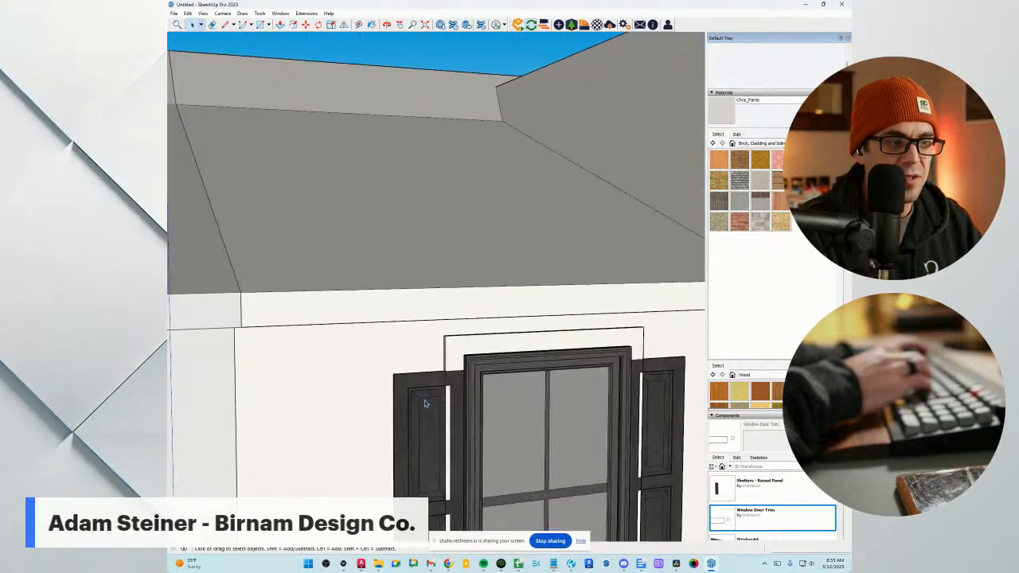
{"action": "left_click", "coordinate": [656, 390], "text": "shift"}
{"action": "middle_click_drag", "start_coordinate": [656, 390], "coordinate": [674, 413]}
{"action": "scroll", "coordinate": [509, 382], "scroll_direction": "down", "scroll_amount": 3}
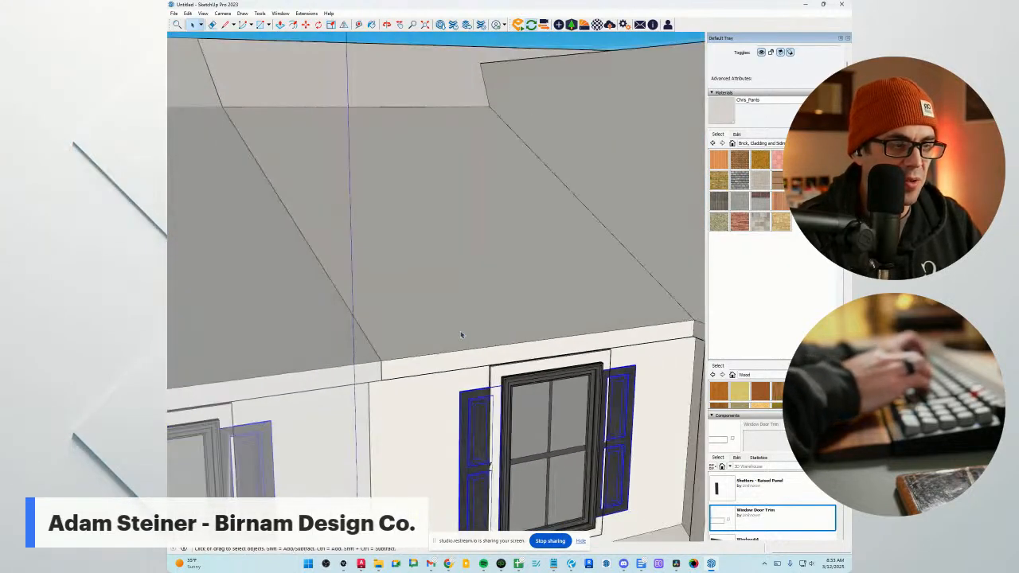
{"action": "scroll", "coordinate": [482, 390], "scroll_direction": "up", "scroll_amount": 3}
{"action": "middle_click_drag", "start_coordinate": [503, 365], "coordinate": [498, 416]}
{"action": "scroll", "coordinate": [445, 381], "scroll_direction": "up", "scroll_amount": 2}
{"action": "key", "text": "m"}
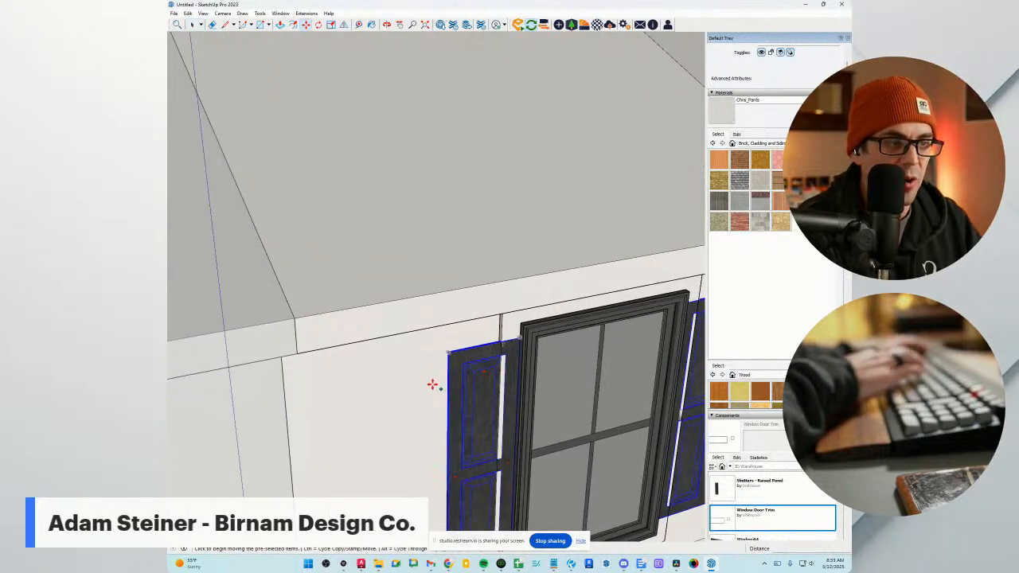
{"action": "left_click", "coordinate": [425, 385]}
{"action": "left_click", "coordinate": [435, 391]}
{"action": "scroll", "coordinate": [435, 391], "scroll_direction": "down", "scroll_amount": 3}
{"action": "middle_click_drag", "start_coordinate": [435, 390], "coordinate": [466, 362]}
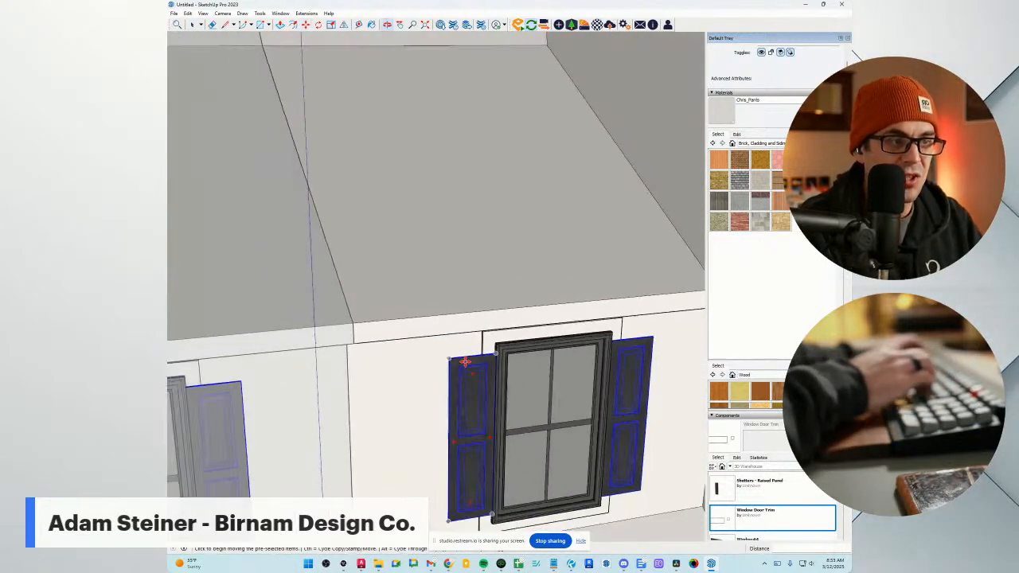
Open the shutter for editing, Push/Pull its back face toward the wall, and close the shutter.
{"action": "key", "text": "space"}
{"action": "double_click", "coordinate": [471, 387]}
{"action": "scroll", "coordinate": [447, 429], "scroll_direction": "up", "scroll_amount": 2}
{"action": "middle_click_drag", "start_coordinate": [447, 435], "coordinate": [653, 390]}
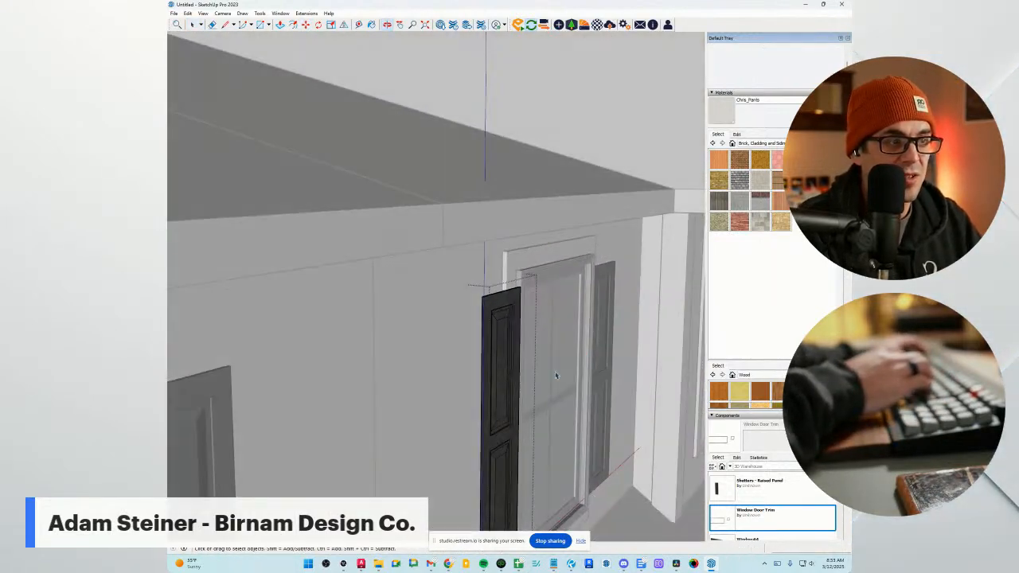
{"action": "scroll", "coordinate": [482, 377], "scroll_direction": "up", "scroll_amount": 5}
{"action": "middle_click_drag", "start_coordinate": [482, 378], "coordinate": [494, 275]}
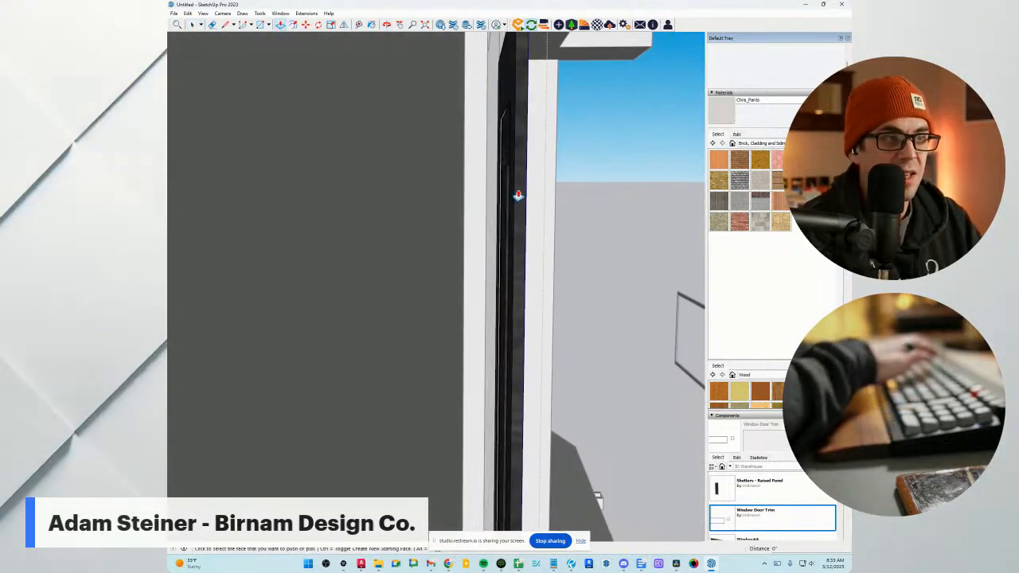
{"action": "key", "text": "space"}
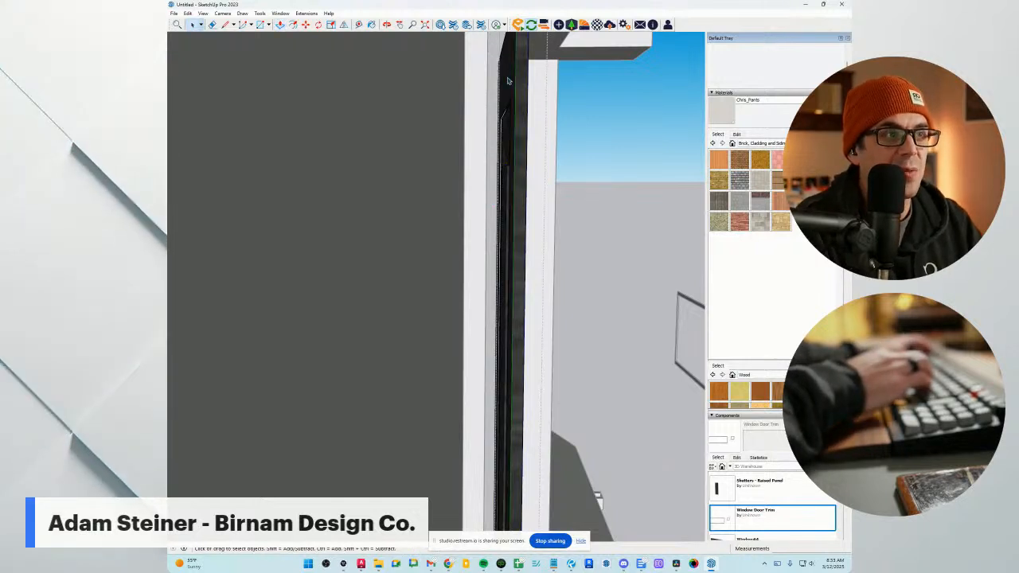
{"action": "middle_click_drag", "start_coordinate": [508, 86], "coordinate": [352, 229]}
{"action": "key", "text": "space"}
{"action": "scroll", "coordinate": [353, 229], "scroll_direction": "down", "scroll_amount": 10}
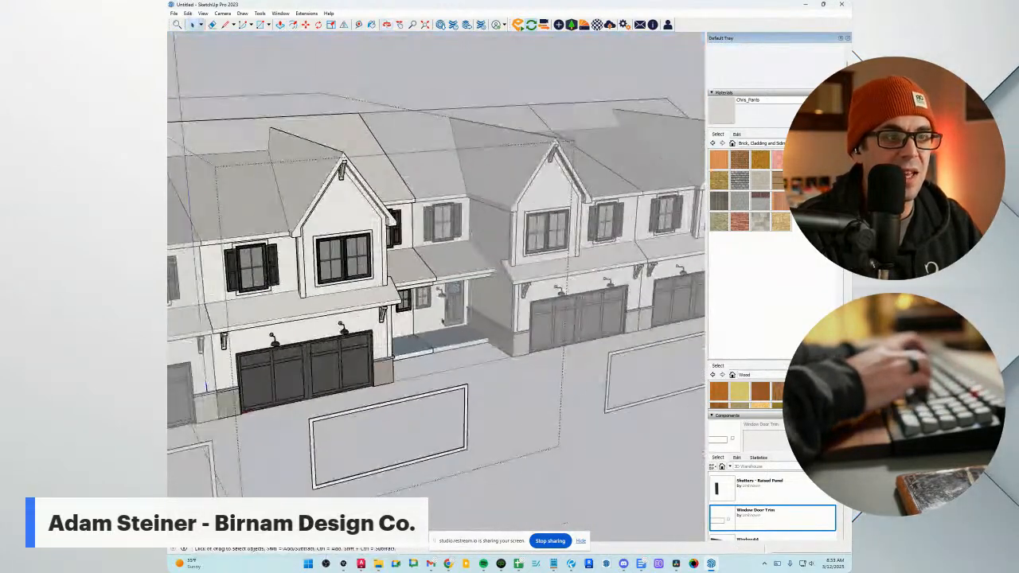
Move the shutters beside the upper window over the porch 1 inch.
{"action": "scroll", "coordinate": [443, 320], "scroll_direction": "down", "scroll_amount": 1}
{"action": "middle_click_drag", "start_coordinate": [484, 363], "coordinate": [343, 387]}
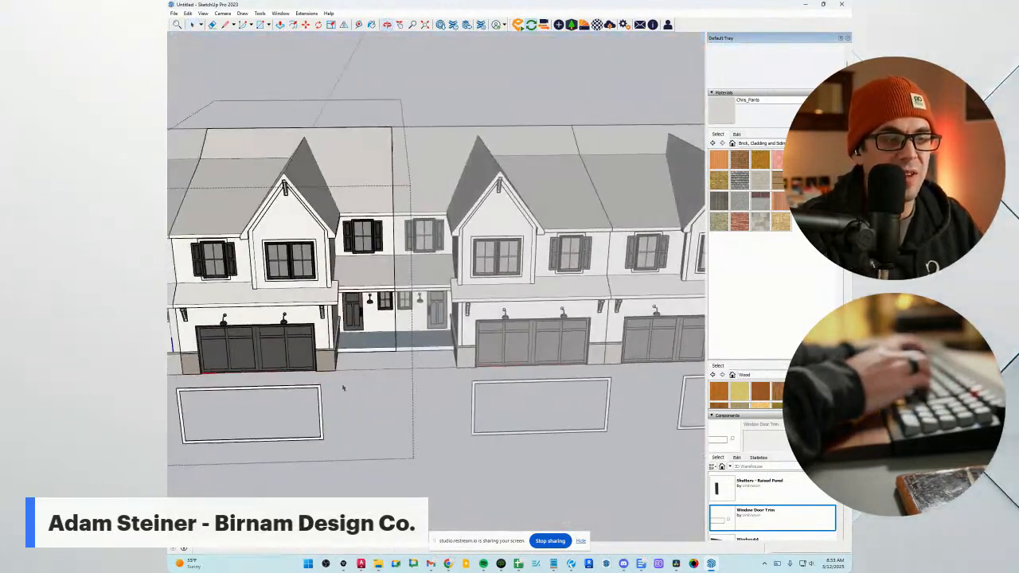
{"action": "scroll", "coordinate": [343, 387], "scroll_direction": "down", "scroll_amount": 1}
{"action": "scroll", "coordinate": [342, 259], "scroll_direction": "up", "scroll_amount": 4}
{"action": "left_click", "coordinate": [392, 258], "text": "ctrl"}
{"action": "middle_click_drag", "start_coordinate": [390, 266], "coordinate": [343, 332]}
{"action": "key", "text": "m"}
{"action": "left_click", "coordinate": [343, 332]}
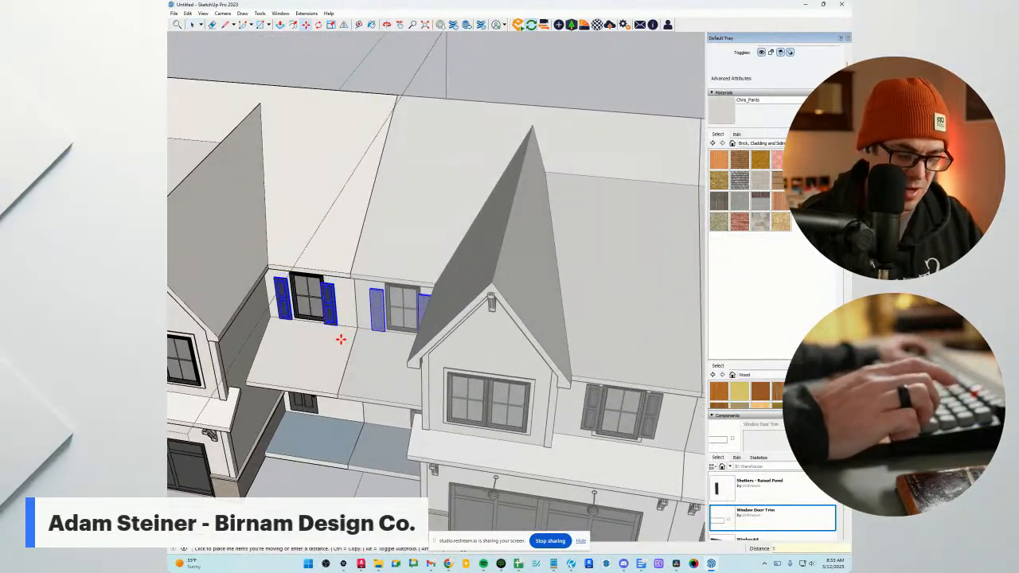
{"action": "key", "text": "Return"}
{"action": "scroll", "coordinate": [433, 307], "scroll_direction": "down", "scroll_amount": 5}
{"action": "middle_click_drag", "start_coordinate": [253, 334], "coordinate": [293, 343]}
Copy the trim around the upper window above the garage onto the upper window over the porch, aligned to the window frame's lower corner.
{"action": "key", "text": "space"}
{"action": "scroll", "coordinate": [296, 342], "scroll_direction": "up", "scroll_amount": 4}
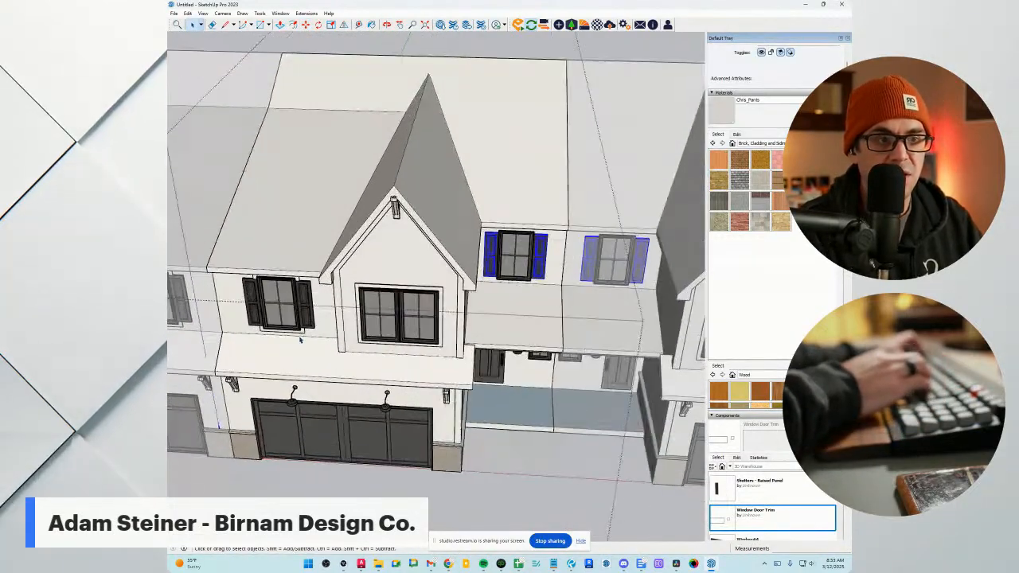
{"action": "scroll", "coordinate": [301, 337], "scroll_direction": "up", "scroll_amount": 4}
{"action": "left_click", "coordinate": [301, 332]}
{"action": "scroll", "coordinate": [297, 331], "scroll_direction": "up", "scroll_amount": 5}
{"action": "key", "text": "m"}
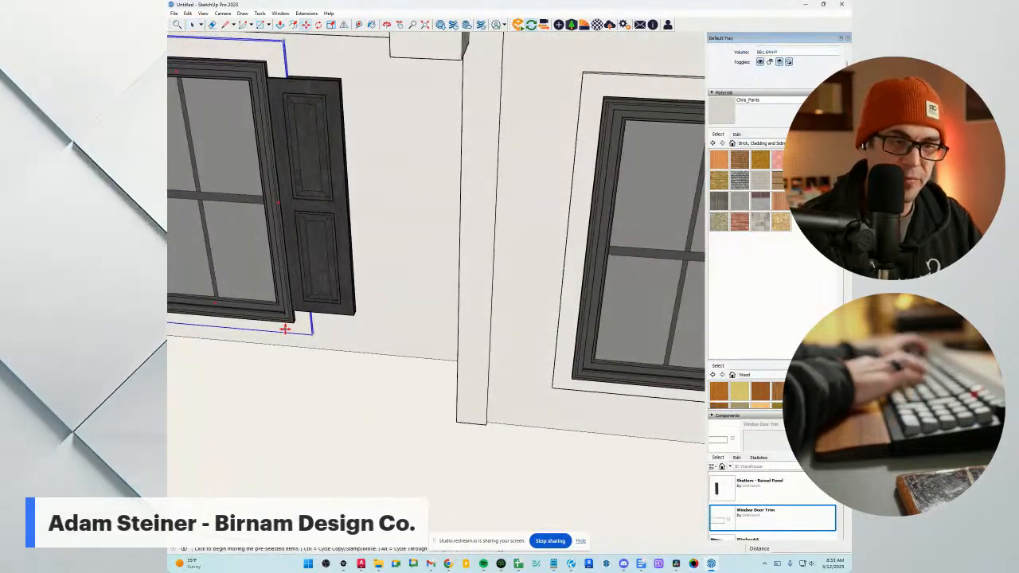
{"action": "scroll", "coordinate": [284, 329], "scroll_direction": "up", "scroll_amount": 1}
{"action": "key", "text": "ctrl"}
{"action": "left_click", "coordinate": [297, 318]}
{"action": "scroll", "coordinate": [213, 369], "scroll_direction": "down", "scroll_amount": 1}
{"action": "scroll", "coordinate": [420, 338], "scroll_direction": "down", "scroll_amount": 10}
{"action": "scroll", "coordinate": [432, 342], "scroll_direction": "up", "scroll_amount": 5}
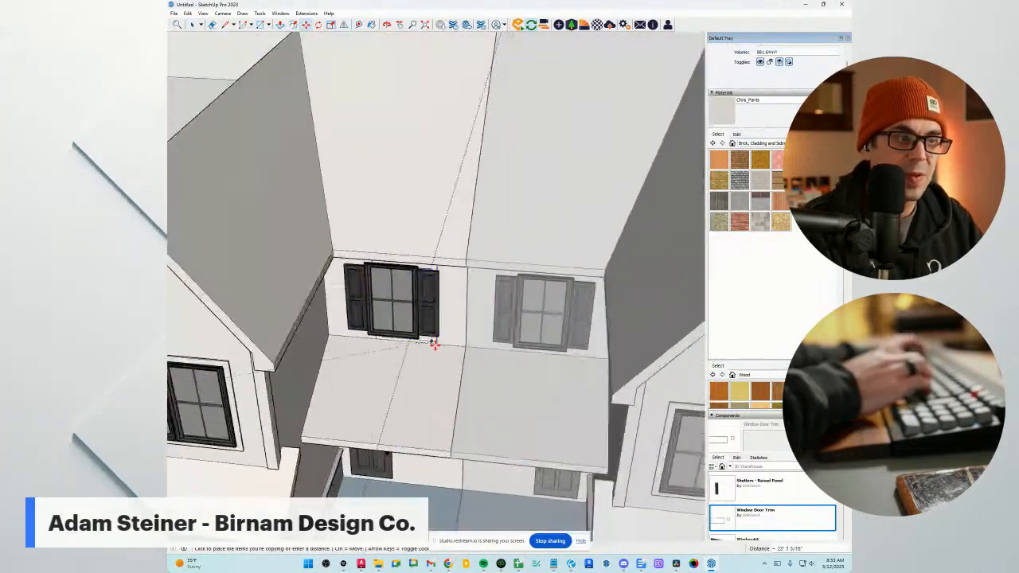
{"action": "scroll", "coordinate": [434, 343], "scroll_direction": "up", "scroll_amount": 6}
{"action": "scroll", "coordinate": [385, 326], "scroll_direction": "up", "scroll_amount": 6}
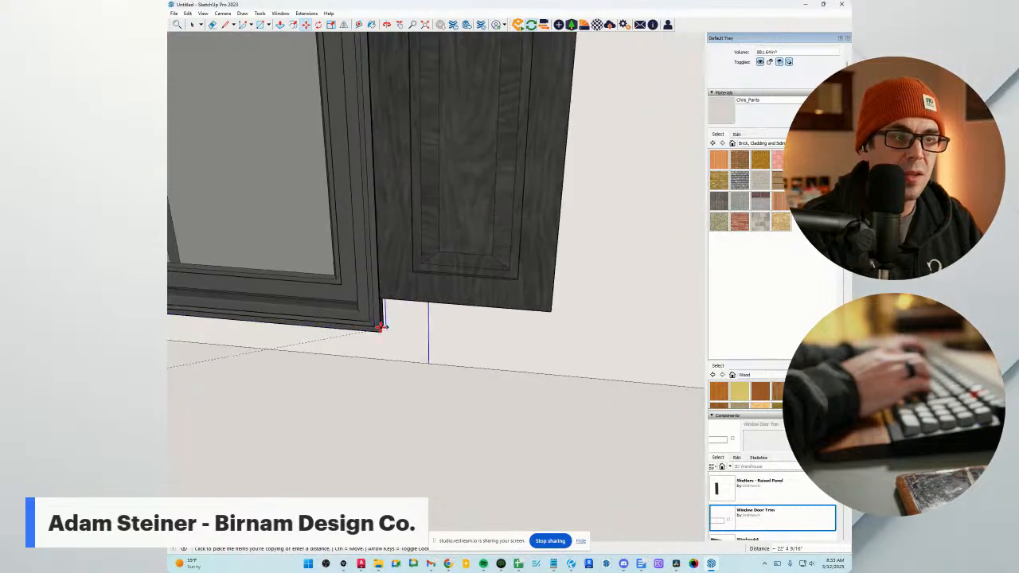
{"action": "left_click", "coordinate": [379, 316]}
{"action": "scroll", "coordinate": [446, 345], "scroll_direction": "down", "scroll_amount": 12}
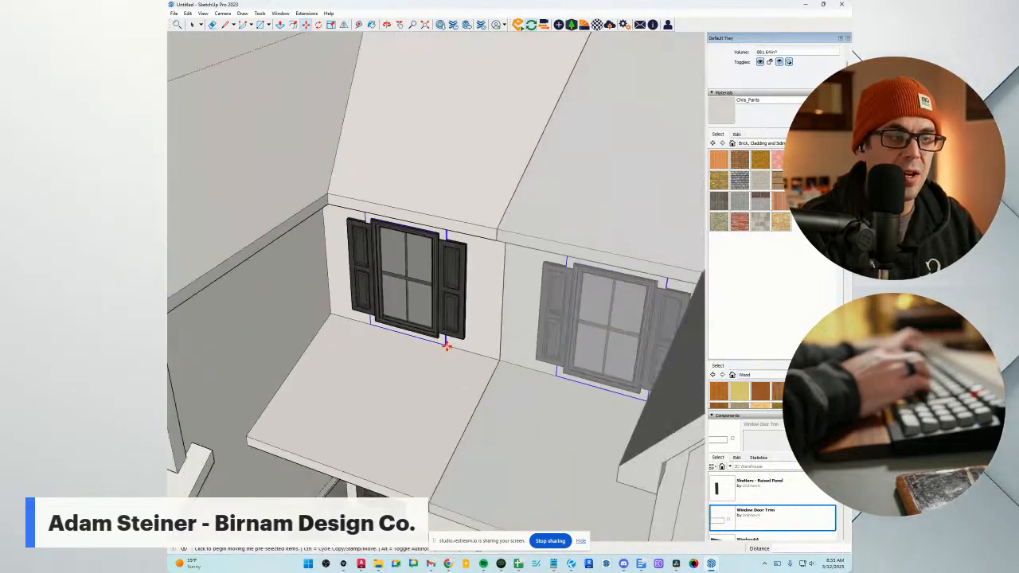
{"action": "middle_click_drag", "start_coordinate": [445, 345], "coordinate": [486, 268]}
Move the large trim frame from the ground onto the garage door, aligned to the door's upper corner.
{"action": "key", "text": "space"}
{"action": "scroll", "coordinate": [424, 387], "scroll_direction": "down", "scroll_amount": 3}
{"action": "scroll", "coordinate": [432, 398], "scroll_direction": "up", "scroll_amount": 1}
{"action": "left_click", "coordinate": [433, 398]}
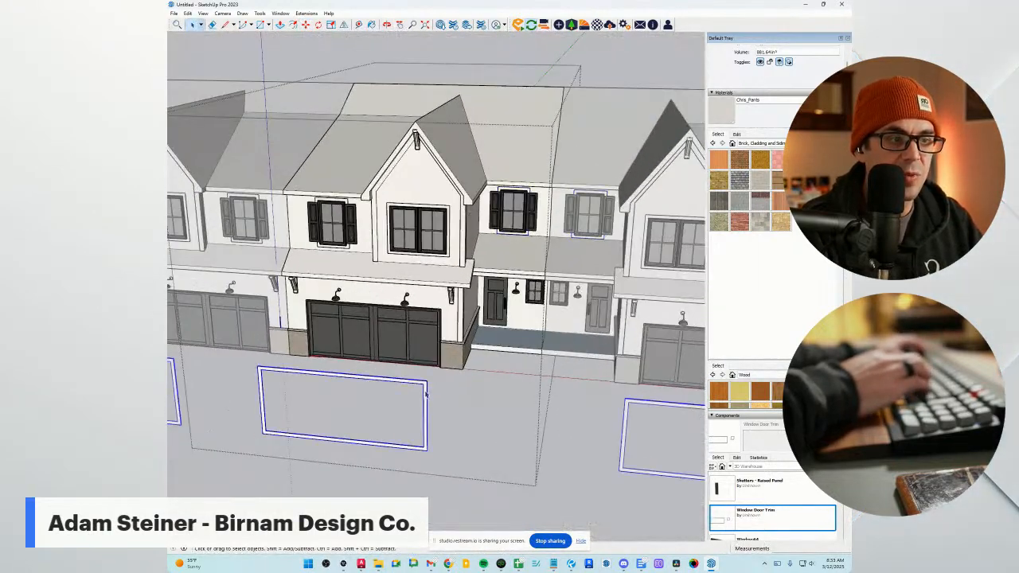
{"action": "key", "text": "m"}
{"action": "scroll", "coordinate": [424, 388], "scroll_direction": "up", "scroll_amount": 5}
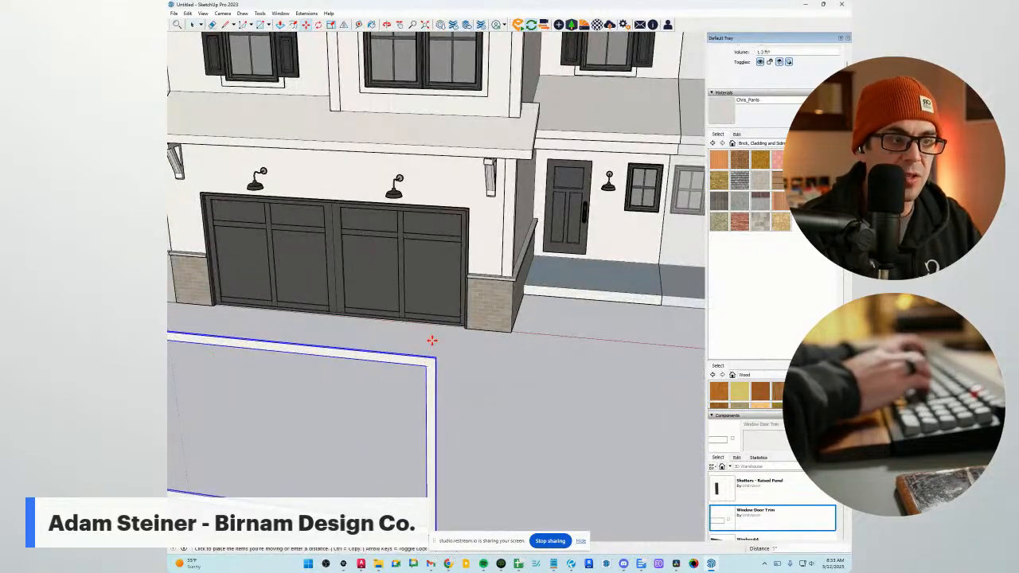
{"action": "scroll", "coordinate": [454, 230], "scroll_direction": "up", "scroll_amount": 5}
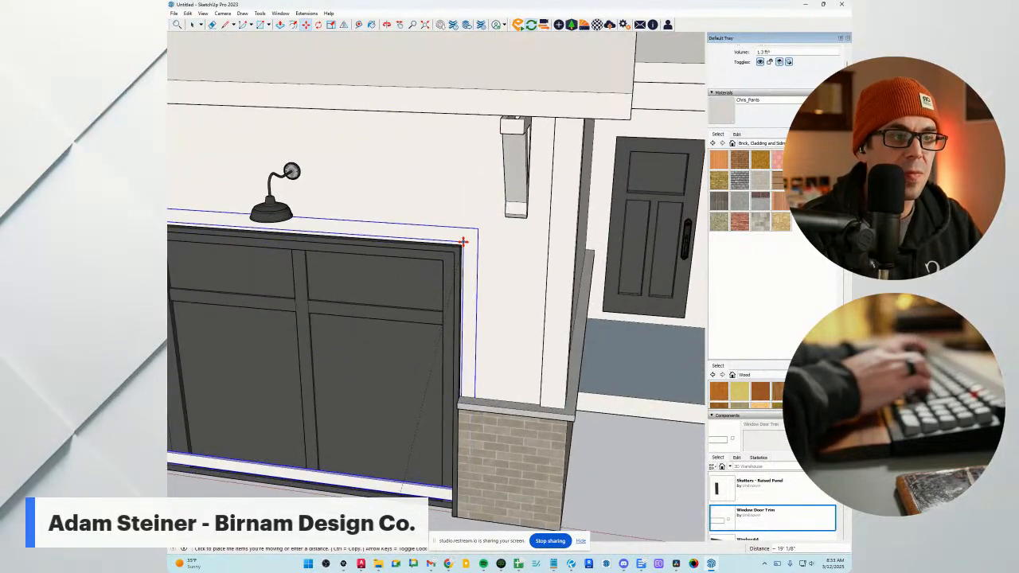
{"action": "left_click", "coordinate": [461, 244]}
Move the garage door trim 1 inch outward from the wall.
{"action": "middle_click_drag", "start_coordinate": [460, 244], "coordinate": [387, 307]}
{"action": "left_click", "coordinate": [494, 349]}
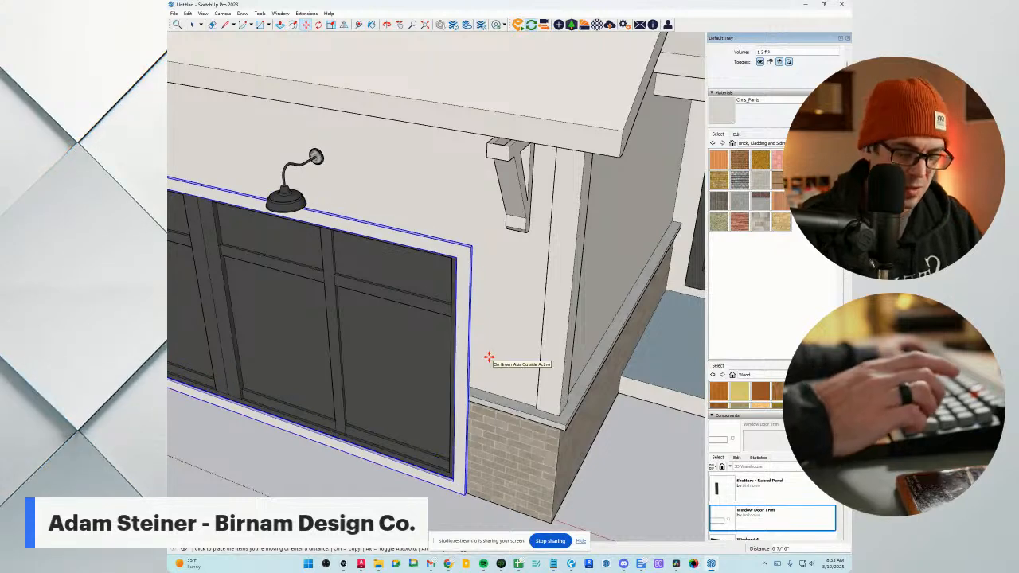
{"action": "type", "text": "1"}
{"action": "key", "text": "Return"}
{"action": "middle_click_drag", "start_coordinate": [488, 358], "coordinate": [589, 350]}
{"action": "scroll", "coordinate": [439, 337], "scroll_direction": "down", "scroll_amount": 4}
Open the garage trim for editing and stretch its left side to the left edge of the garage door.
{"action": "key", "text": "space"}
{"action": "scroll", "coordinate": [268, 258], "scroll_direction": "up", "scroll_amount": 3}
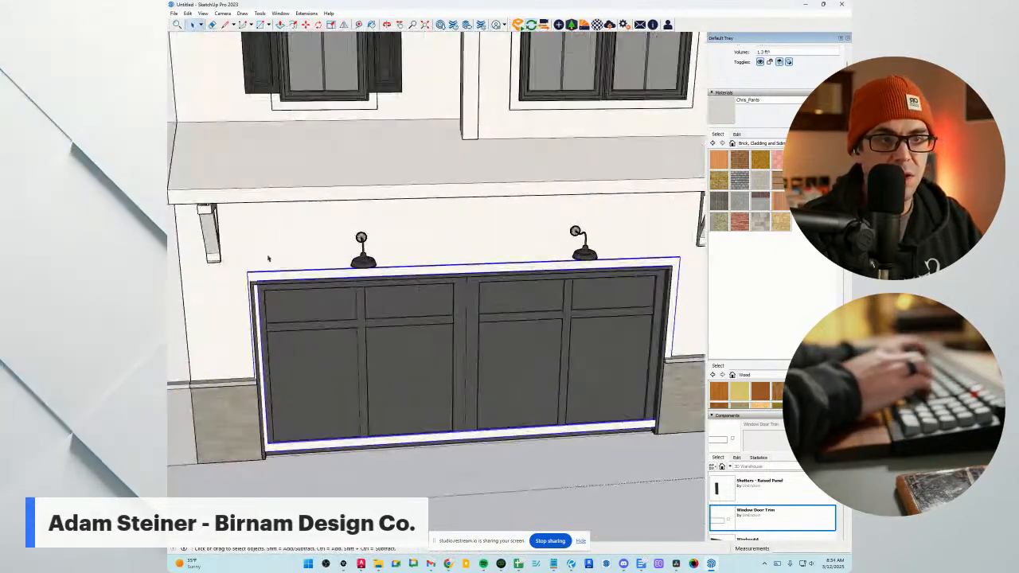
{"action": "double_click", "coordinate": [254, 316]}
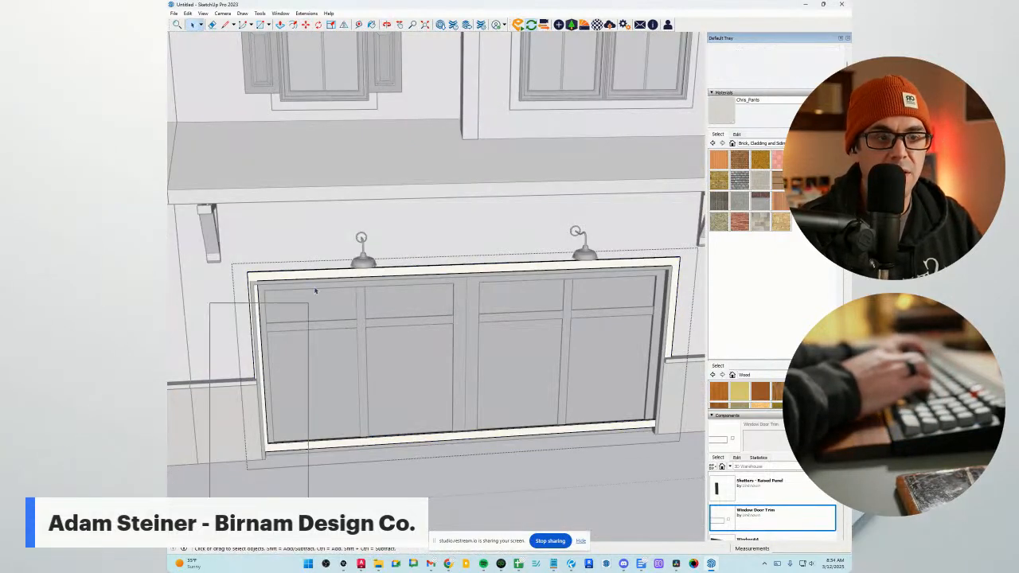
{"action": "left_click_drag", "start_coordinate": [316, 291], "coordinate": [322, 251]}
{"action": "middle_click_drag", "start_coordinate": [318, 245], "coordinate": [268, 300]}
{"action": "scroll", "coordinate": [268, 300], "scroll_direction": "up", "scroll_amount": 1}
{"action": "key", "text": "m"}
{"action": "scroll", "coordinate": [261, 236], "scroll_direction": "up", "scroll_amount": 5}
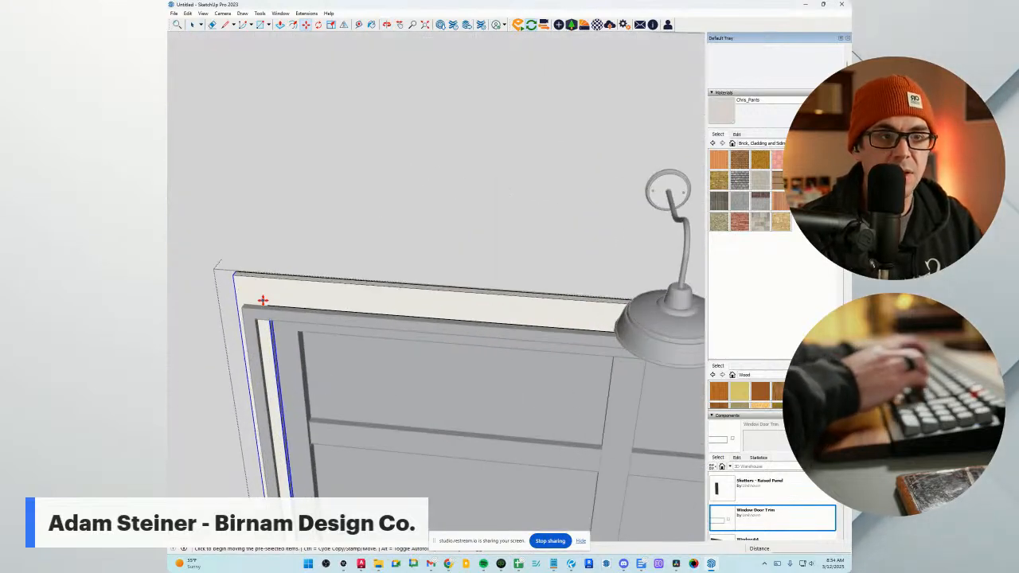
{"action": "scroll", "coordinate": [243, 303], "scroll_direction": "down", "scroll_amount": 4}
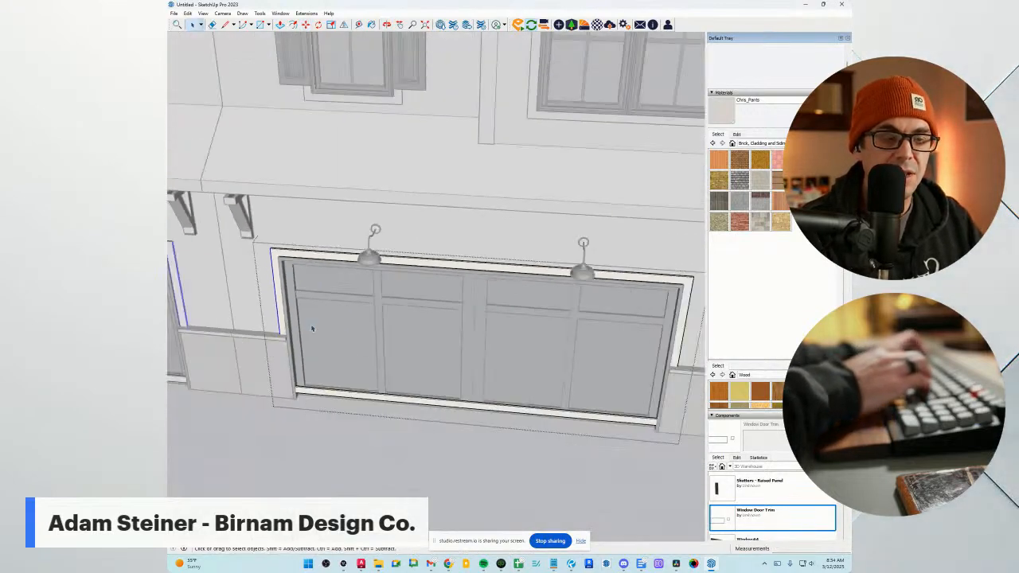
Push the garage trim's bottom piece in by its full 4-inch thickness to remove it, and close the group.
{"action": "key", "text": "p"}
{"action": "scroll", "coordinate": [352, 394], "scroll_direction": "up", "scroll_amount": 5}
{"action": "left_click", "coordinate": [352, 389]}
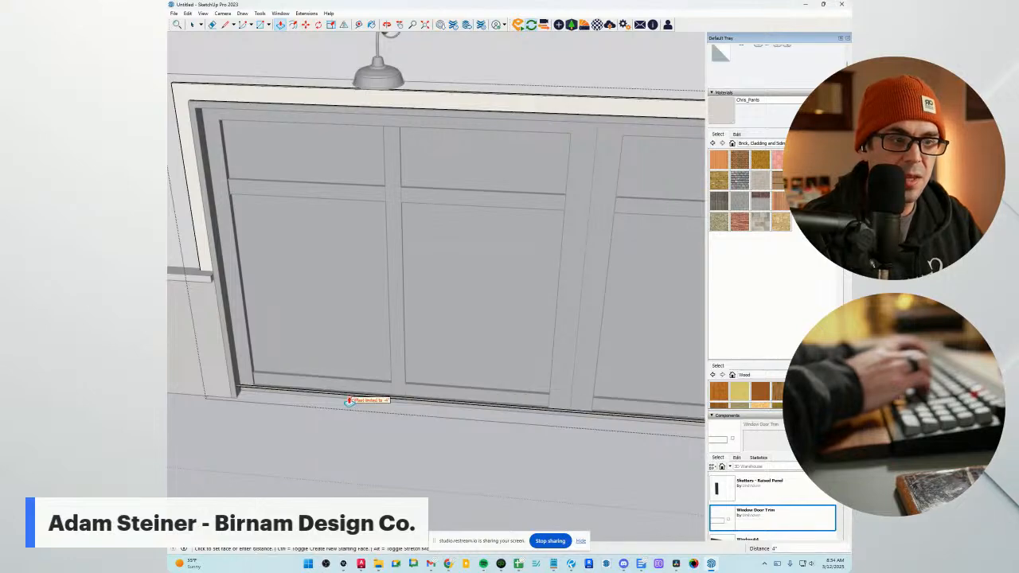
{"action": "scroll", "coordinate": [309, 325], "scroll_direction": "down", "scroll_amount": 6}
{"action": "key", "text": "space"}
{"action": "left_click", "coordinate": [516, 424]}
{"action": "mouse_move", "coordinate": [516, 424]}
{"action": "middle_mouse_down"}
{"action": "mouse_move", "coordinate": [637, 359]}
{"action": "mouse_move", "coordinate": [621, 361]}
{"action": "middle_mouse_up"}
Paint the townhouse's exterior walls with the Cladding Siding White material.
{"action": "scroll", "coordinate": [427, 345], "scroll_direction": "down", "scroll_amount": 5}
{"action": "mouse_move", "coordinate": [596, 313]}
{"action": "middle_mouse_down"}
{"action": "mouse_move", "coordinate": [364, 350]}
{"action": "mouse_move", "coordinate": [413, 351]}
{"action": "middle_mouse_up"}
{"action": "key", "text": "b"}
{"action": "scroll", "coordinate": [478, 293], "scroll_direction": "up", "scroll_amount": 3}
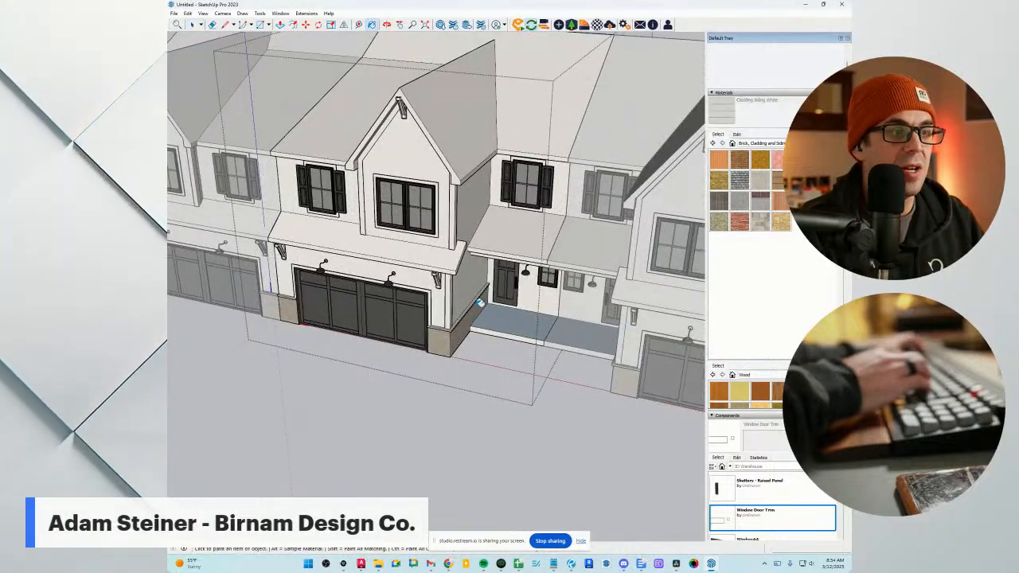
{"action": "left_click", "coordinate": [430, 276]}
{"action": "left_click", "coordinate": [406, 182]}
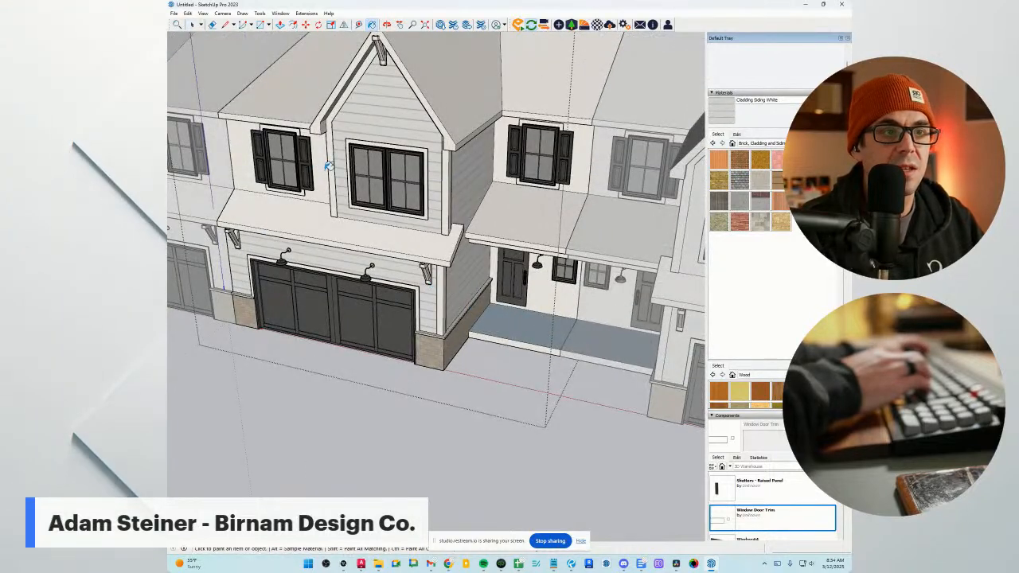
{"action": "middle_click_drag", "start_coordinate": [549, 296], "coordinate": [562, 272]}
Recolor the Cladding Siding White material to a darker warm grey-brown by adjusting its HLS values.
{"action": "left_click", "coordinate": [736, 134]}
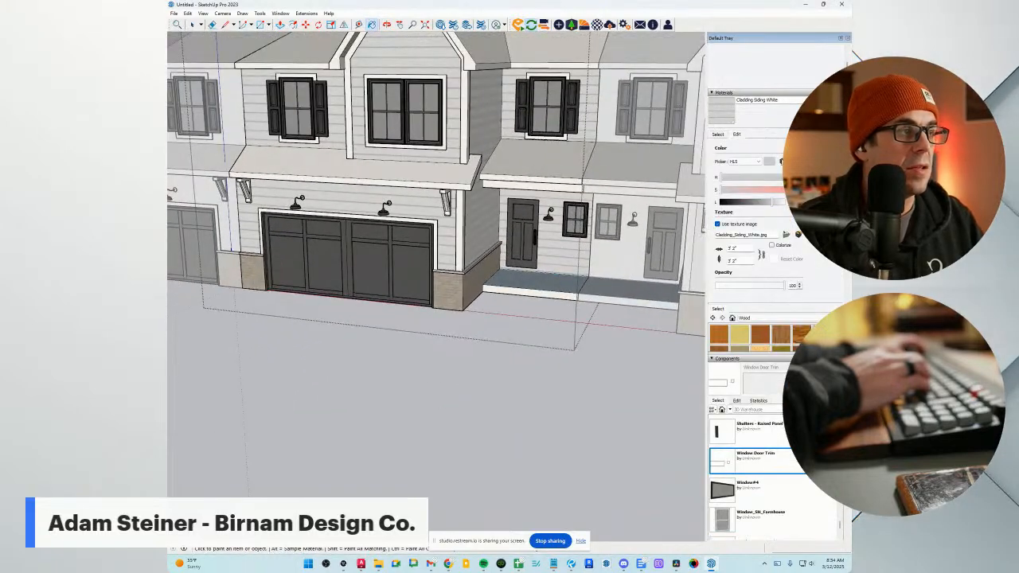
{"action": "left_click", "coordinate": [450, 287]}
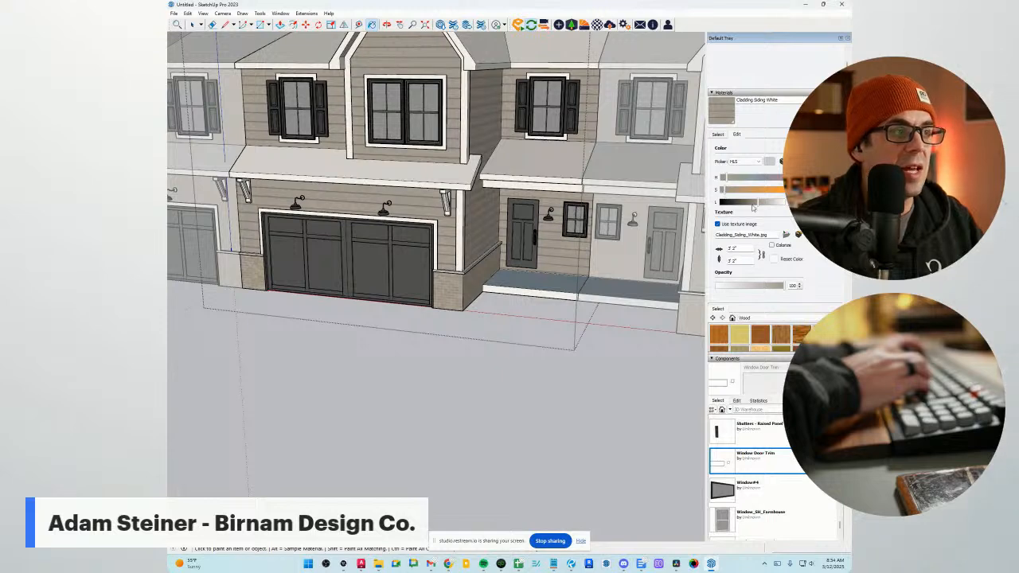
{"action": "left_click_drag", "start_coordinate": [753, 206], "coordinate": [755, 206]}
{"action": "middle_click_drag", "start_coordinate": [509, 321], "coordinate": [502, 343]}
{"action": "scroll", "coordinate": [456, 395], "scroll_direction": "down", "scroll_amount": 5}
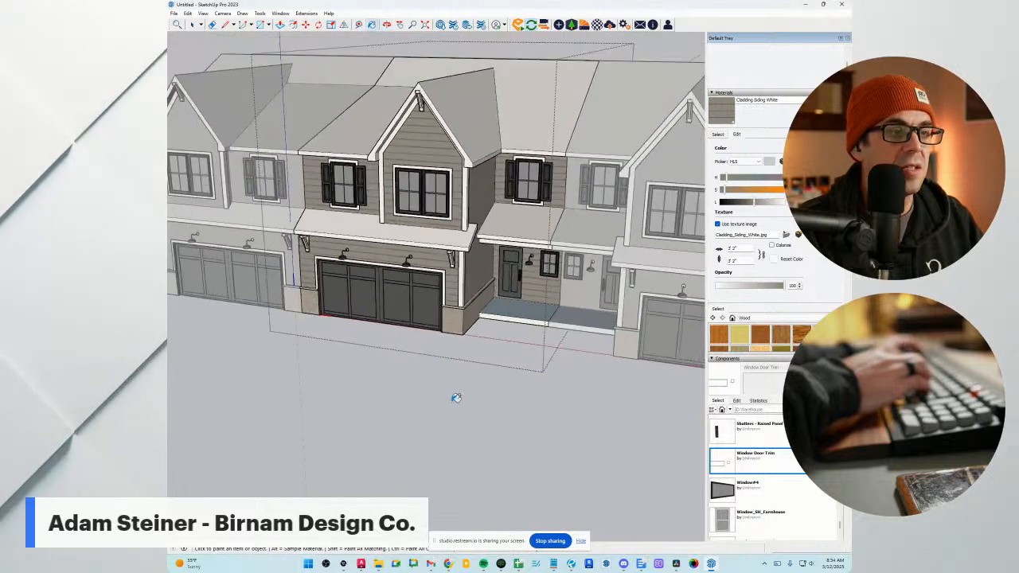
Paint the main roof, gable and lower roof faces with Roofing Shingles Asphalt from the Roofing collection.
{"action": "left_click", "coordinate": [717, 133]}
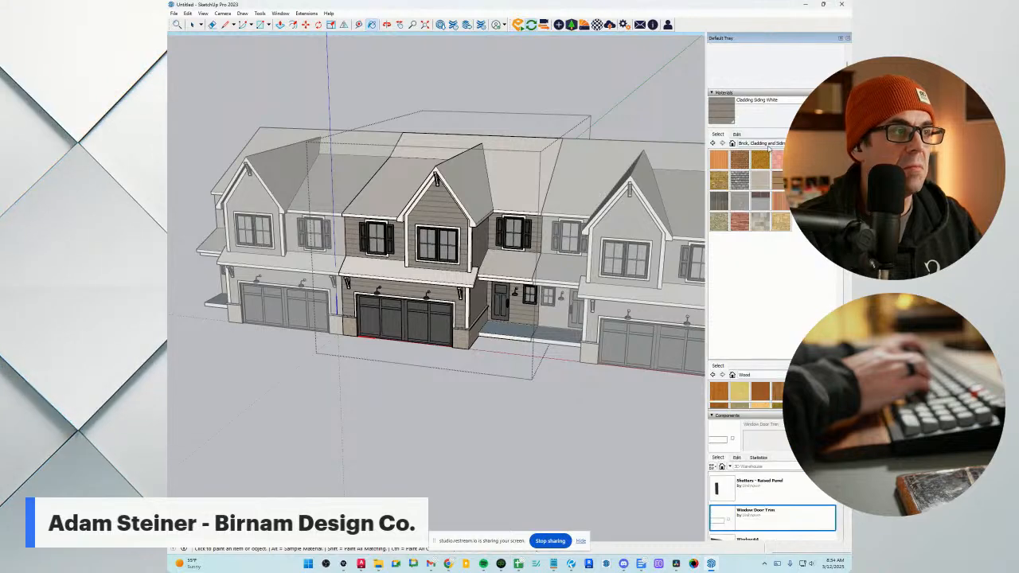
{"action": "left_click", "coordinate": [764, 143]}
{"action": "scroll", "coordinate": [766, 175], "scroll_direction": "down", "scroll_amount": 2}
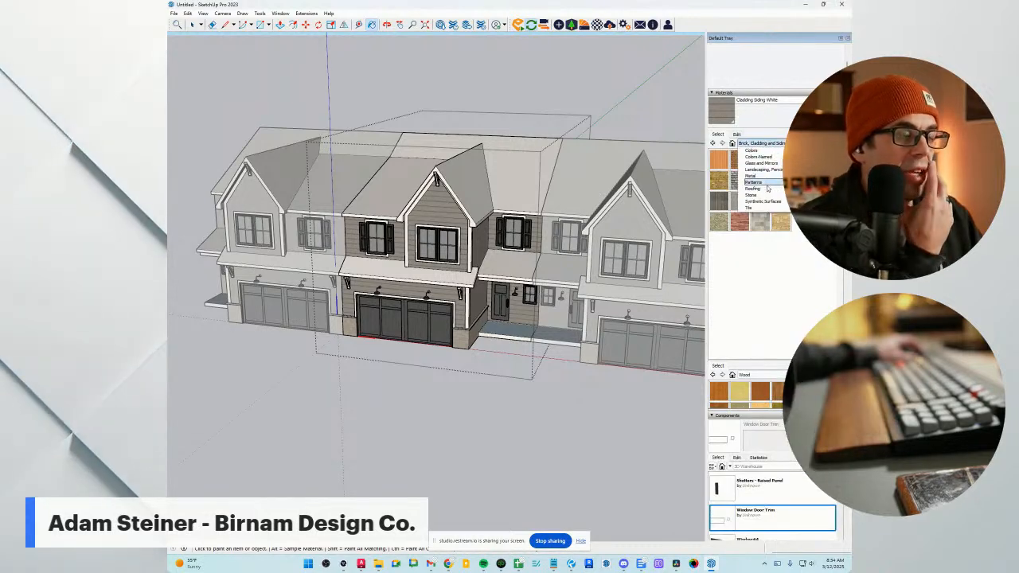
{"action": "left_click", "coordinate": [753, 189]}
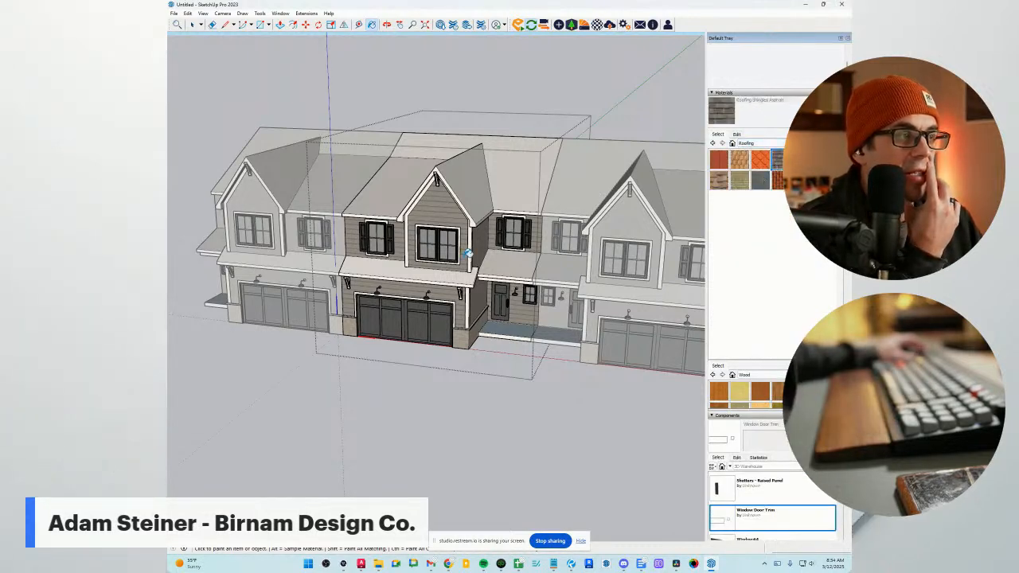
{"action": "middle_click_drag", "start_coordinate": [468, 253], "coordinate": [514, 267]}
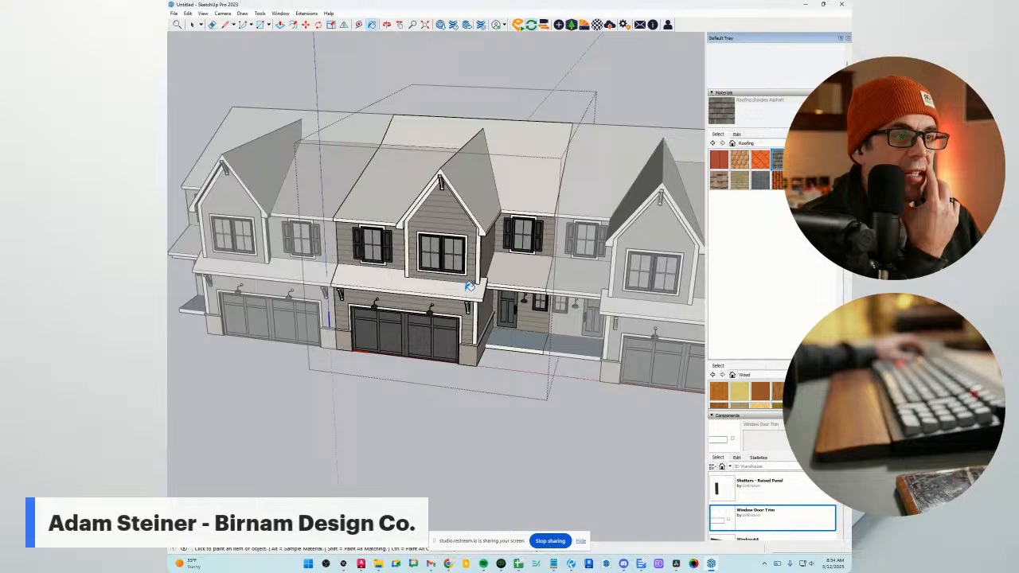
{"action": "left_click", "coordinate": [433, 157]}
{"action": "middle_click_drag", "start_coordinate": [445, 171], "coordinate": [514, 271]}
{"action": "left_click", "coordinate": [482, 212]}
{"action": "left_click", "coordinate": [512, 157]}
Darken the Roofing Shingles Asphalt material by lowering its lightness.
{"action": "mouse_move", "coordinate": [479, 180]}
{"action": "middle_mouse_down"}
{"action": "mouse_move", "coordinate": [491, 157]}
{"action": "mouse_move", "coordinate": [697, 162]}
{"action": "middle_mouse_up"}
{"action": "left_click", "coordinate": [736, 134]}
{"action": "left_click", "coordinate": [736, 202]}
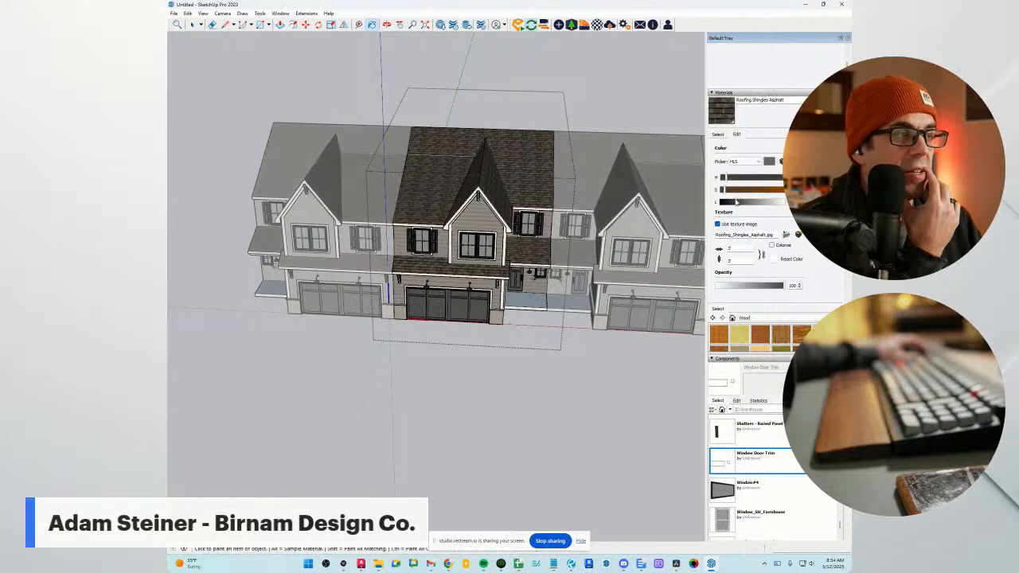
Paint the lower roofs above the garage and the porch with Roofing Metal Standing Seam Red.
{"action": "left_click", "coordinate": [717, 135]}
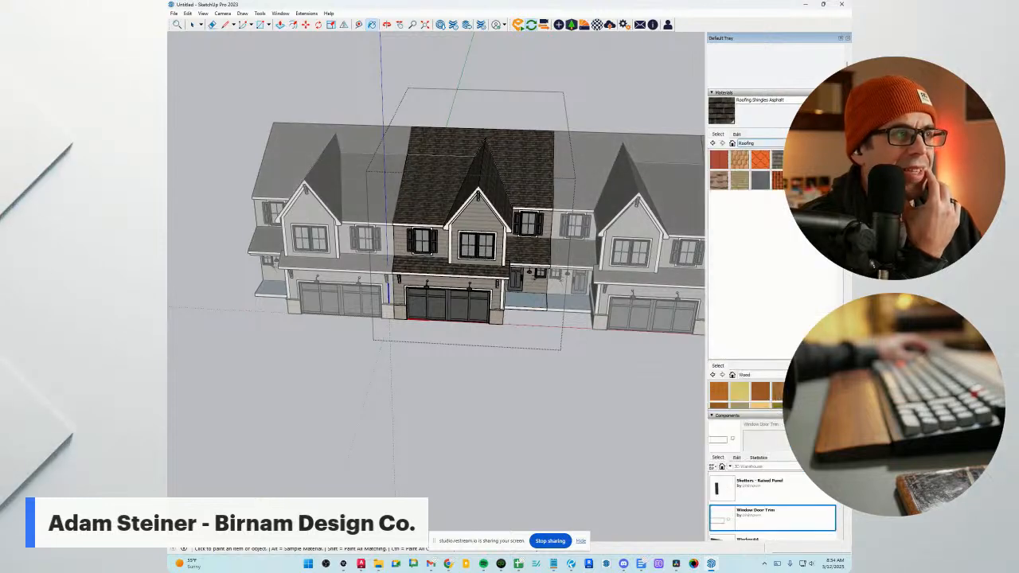
{"action": "left_click", "coordinate": [718, 160]}
{"action": "scroll", "coordinate": [460, 283], "scroll_direction": "up", "scroll_amount": 4}
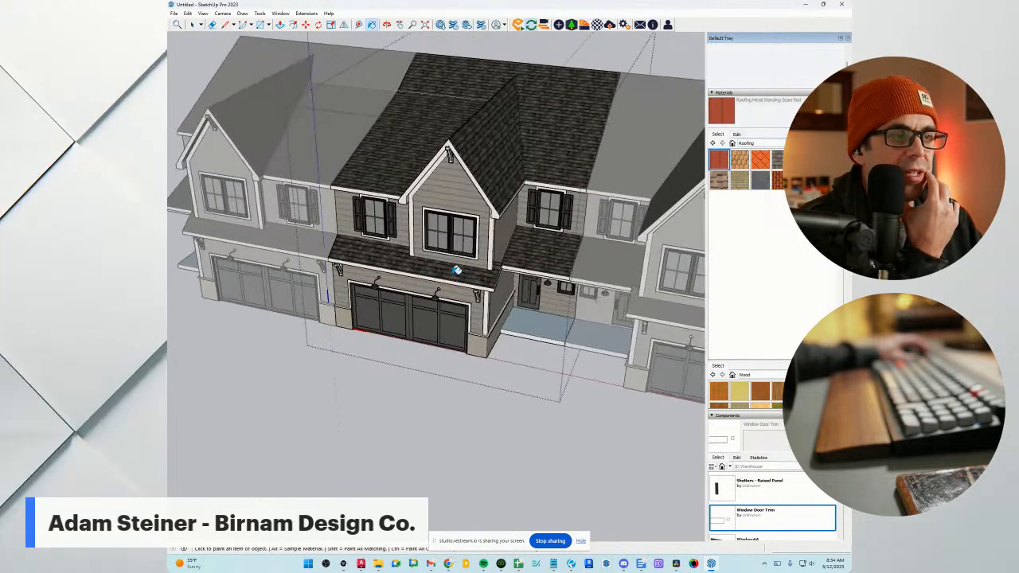
{"action": "left_click", "coordinate": [456, 272]}
{"action": "left_click", "coordinate": [545, 247]}
{"action": "middle_click_drag", "start_coordinate": [462, 342], "coordinate": [504, 295]}
{"action": "scroll", "coordinate": [505, 295], "scroll_direction": "down", "scroll_amount": 3}
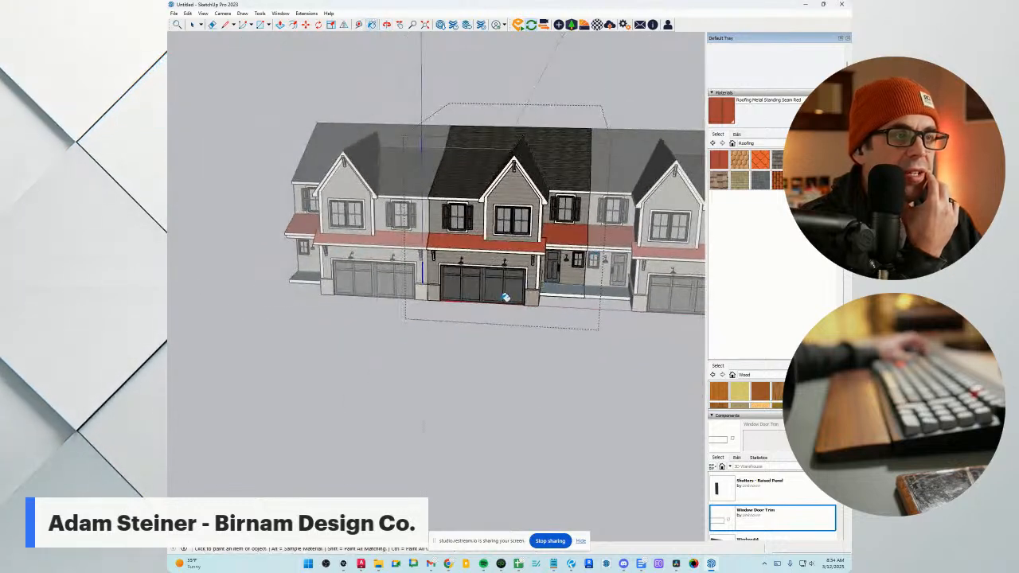
Shift the hue of the Roofing Metal Standing Seam Red material to a golden yellow-brown.
{"action": "left_click", "coordinate": [737, 135]}
{"action": "left_click", "coordinate": [727, 181]}
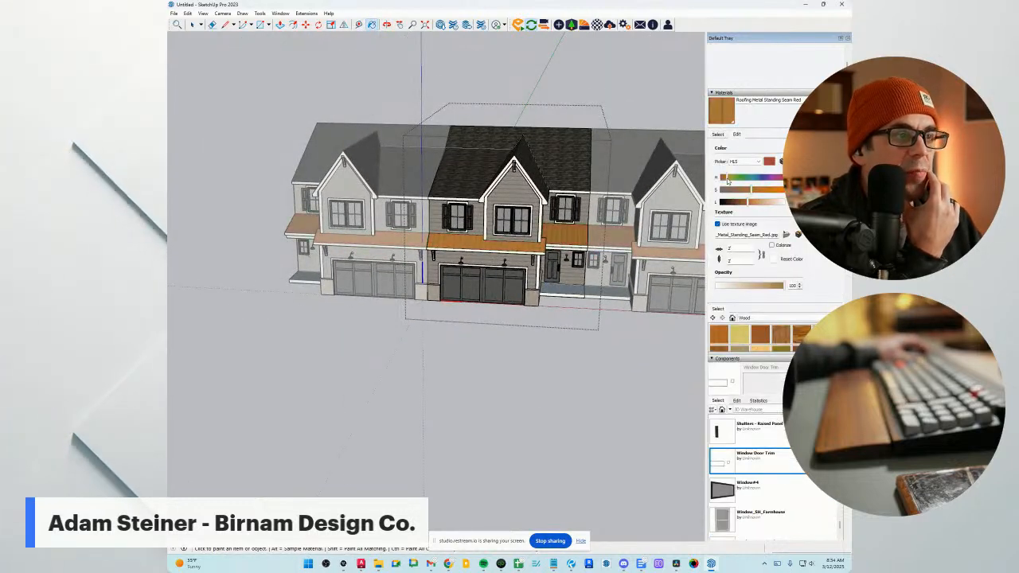
{"action": "middle_click_drag", "start_coordinate": [509, 358], "coordinate": [374, 330]}
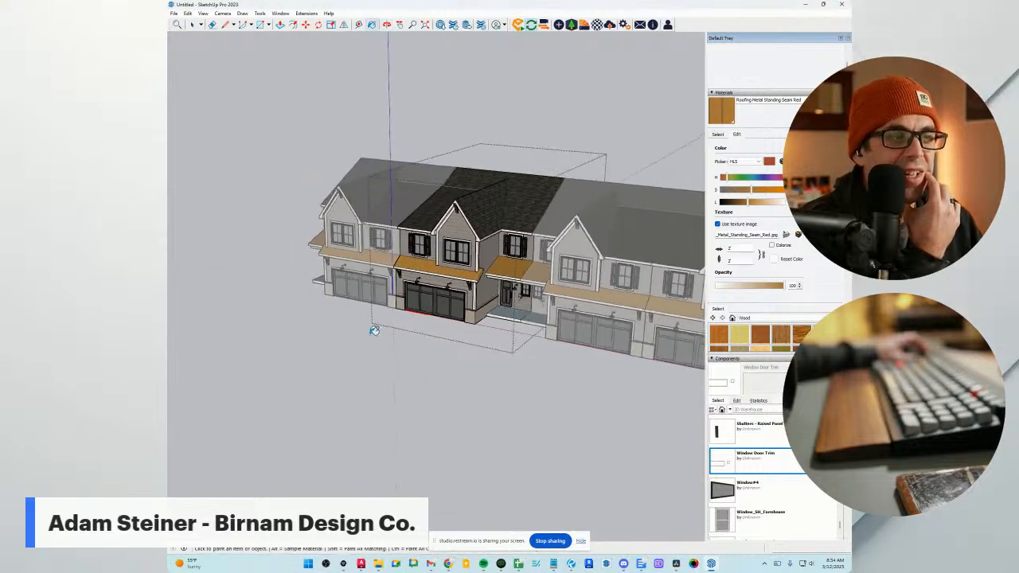
{"action": "left_click_drag", "start_coordinate": [751, 194], "coordinate": [748, 195]}
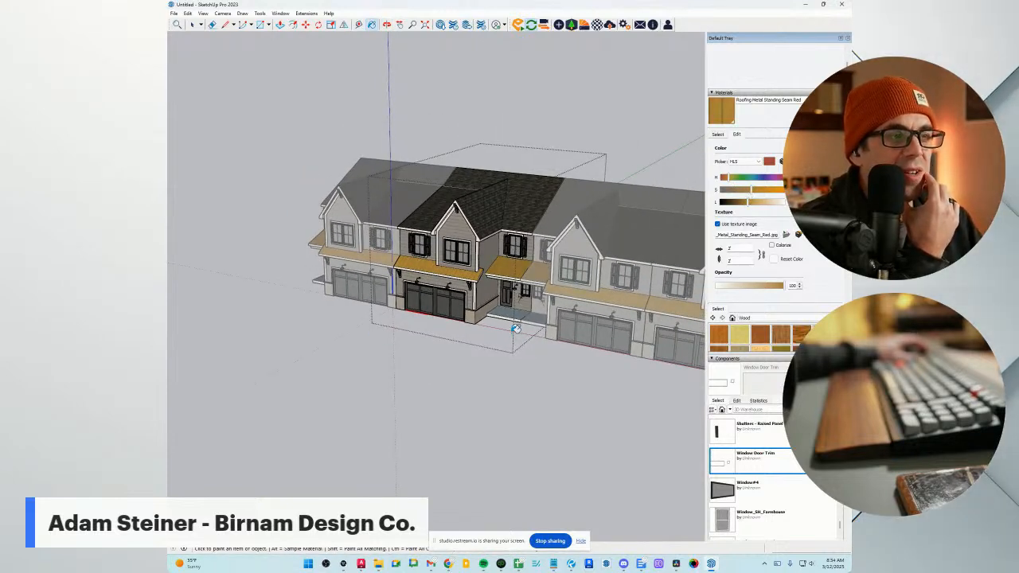
{"action": "middle_click_drag", "start_coordinate": [515, 328], "coordinate": [493, 349]}
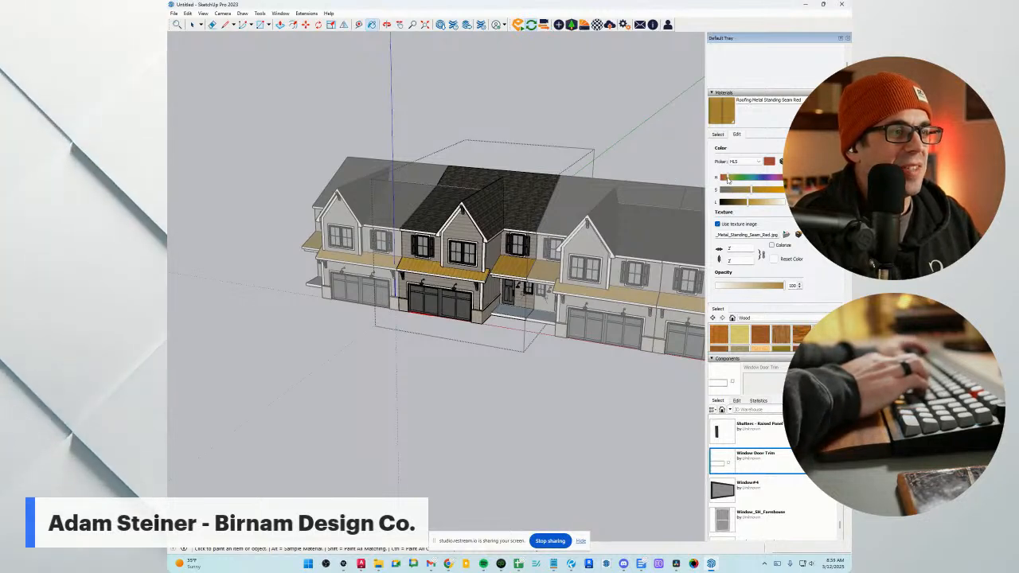
Select the Polished Concrete Old material from the Asphalt and Concrete collection.
{"action": "middle_click_drag", "start_coordinate": [621, 339], "coordinate": [647, 190]}
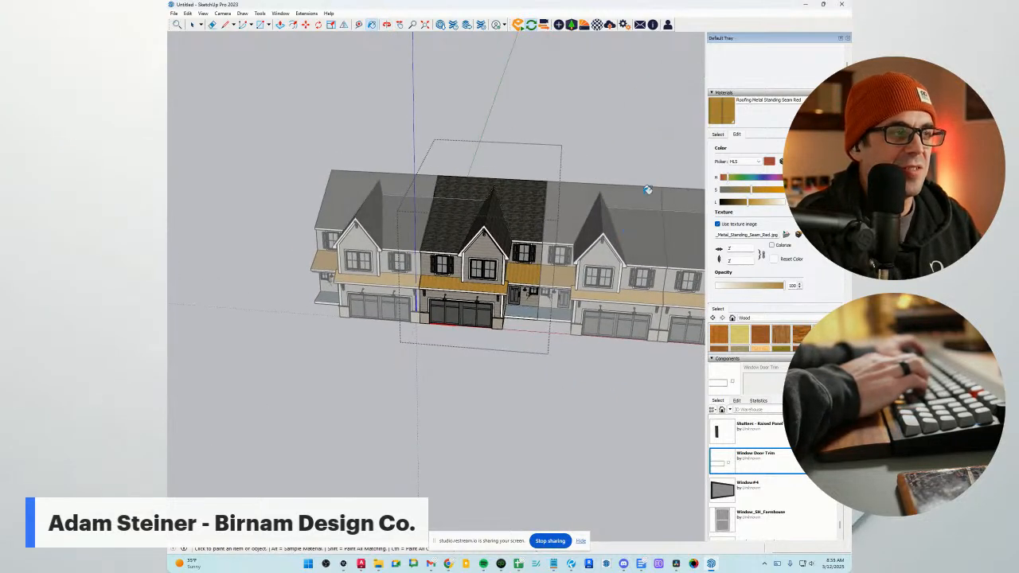
{"action": "left_click", "coordinate": [717, 135]}
{"action": "left_click", "coordinate": [756, 143]}
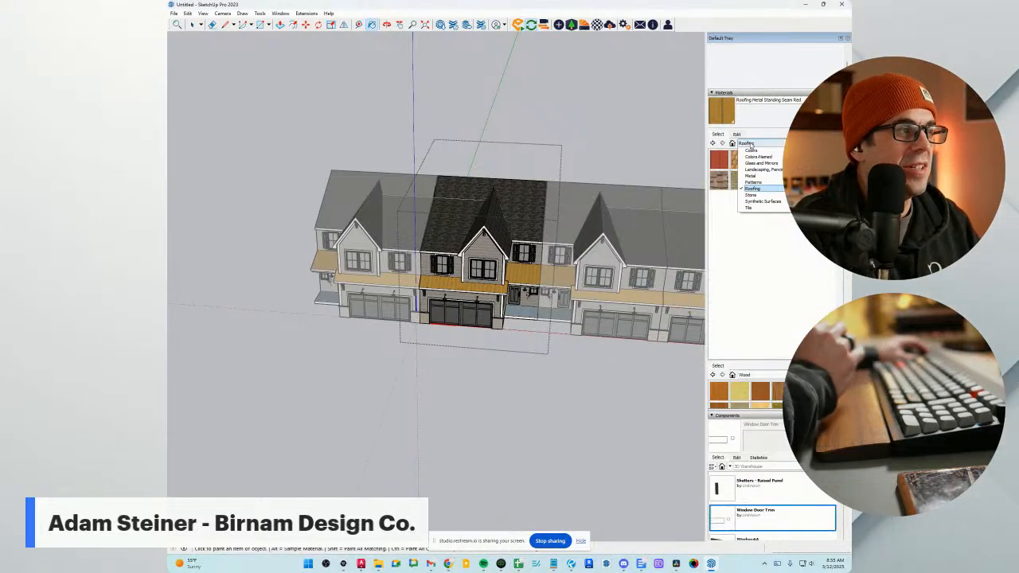
{"action": "scroll", "coordinate": [772, 191], "scroll_direction": "up", "scroll_amount": 2}
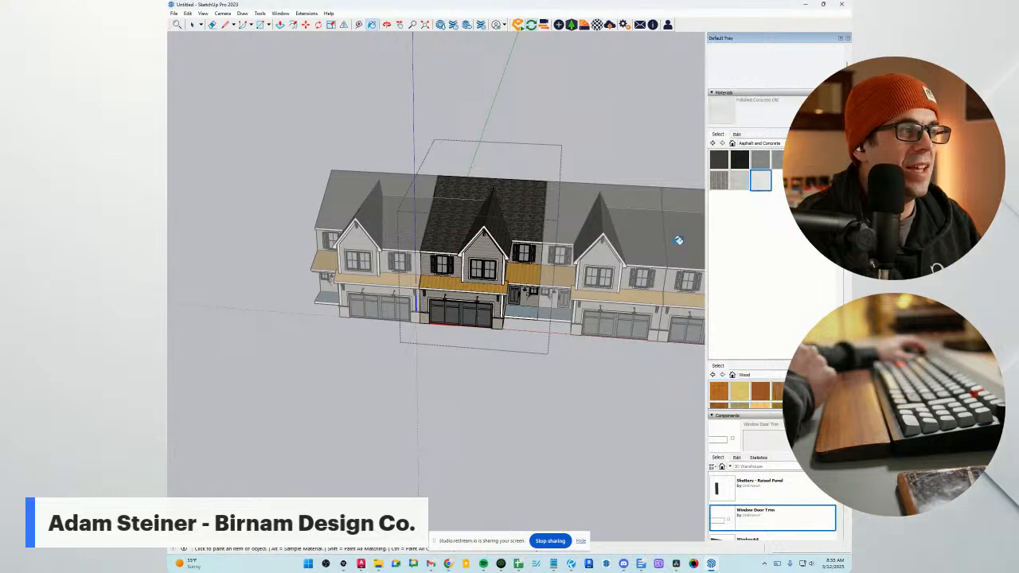
Import the Concrete 03 material from the Concrete category of the Enscape Material Library.
{"action": "middle_click_drag", "start_coordinate": [678, 239], "coordinate": [464, 345]}
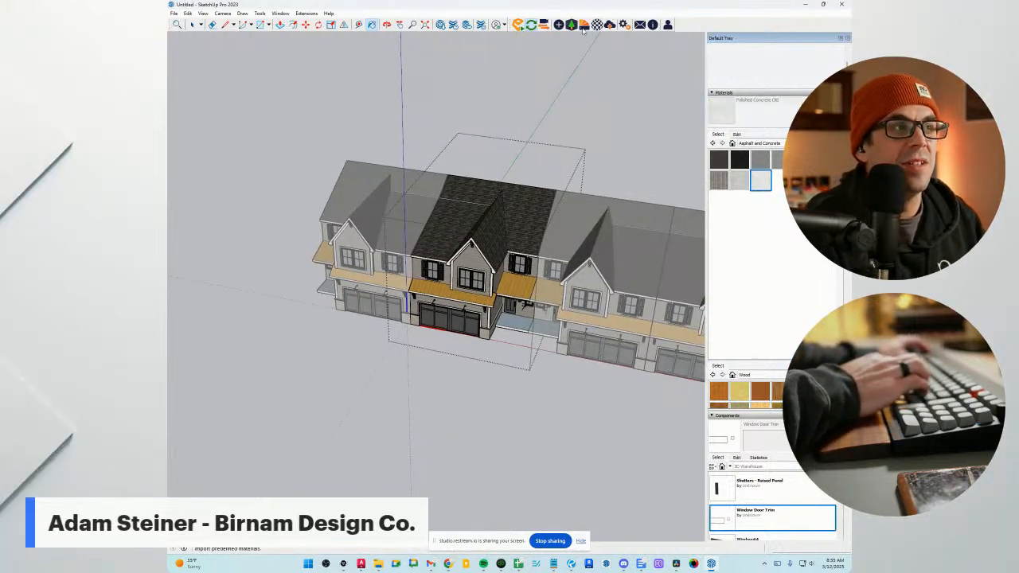
{"action": "left_click", "coordinate": [583, 25]}
{"action": "left_click", "coordinate": [381, 199]}
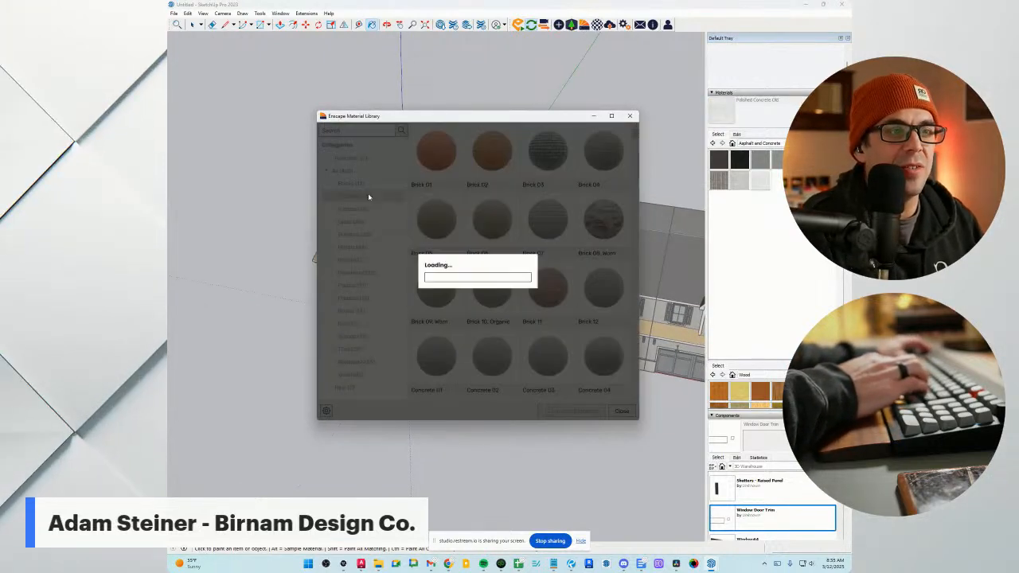
{"action": "left_click", "coordinate": [547, 153]}
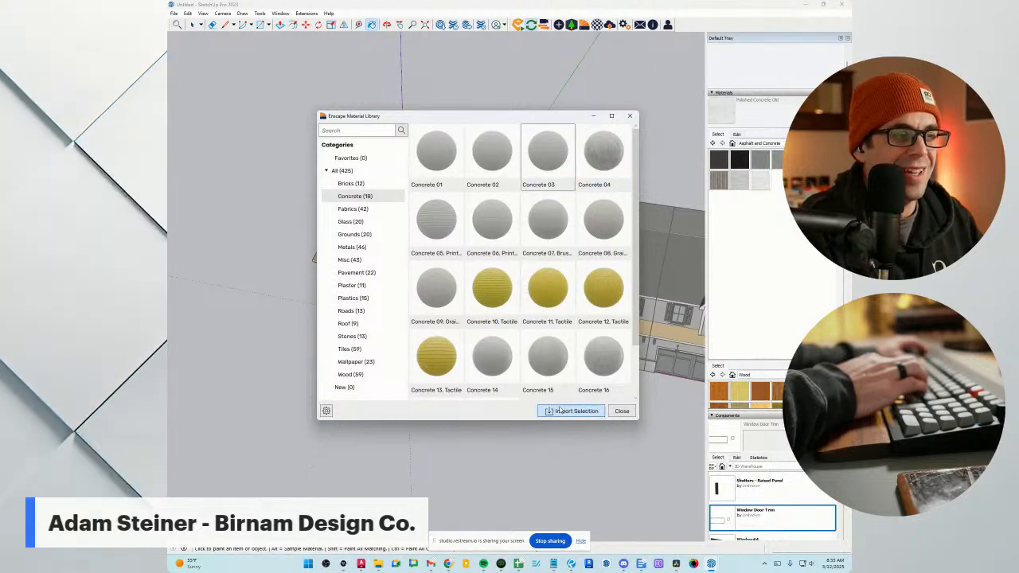
{"action": "left_click", "coordinate": [621, 410]}
Paint the front porch slab with Concrete 03, raise the material's lightness to a lighter grey, and leave the unit's editing context.
{"action": "scroll", "coordinate": [517, 314], "scroll_direction": "up", "scroll_amount": 10}
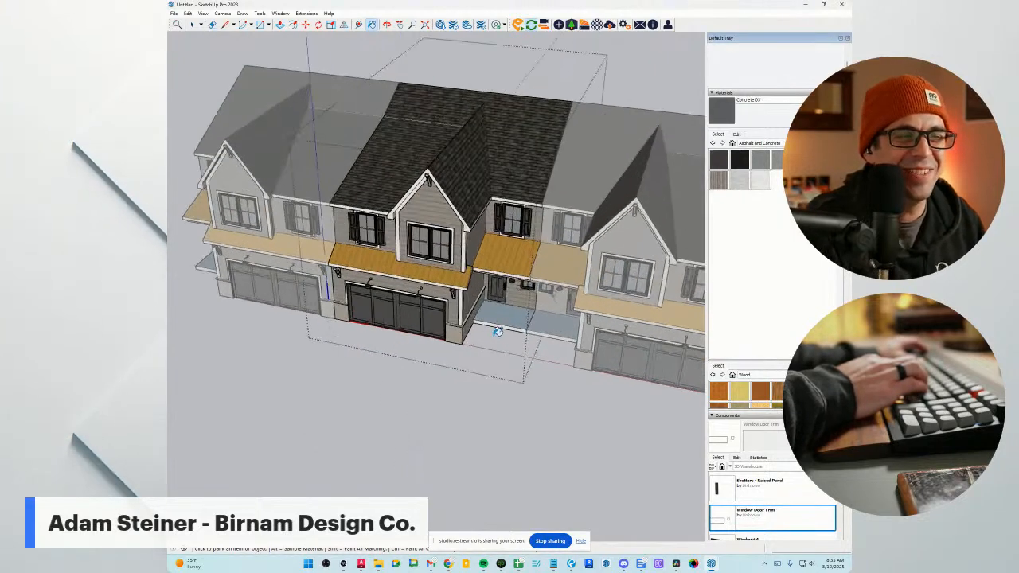
{"action": "left_click", "coordinate": [516, 295]}
{"action": "scroll", "coordinate": [423, 334], "scroll_direction": "down", "scroll_amount": 10}
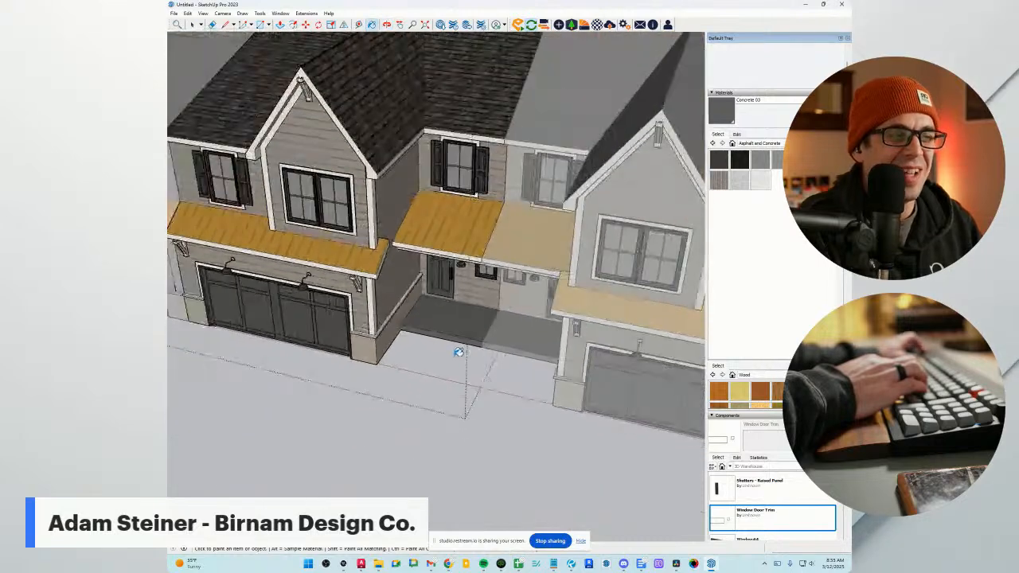
{"action": "left_click", "coordinate": [736, 135]}
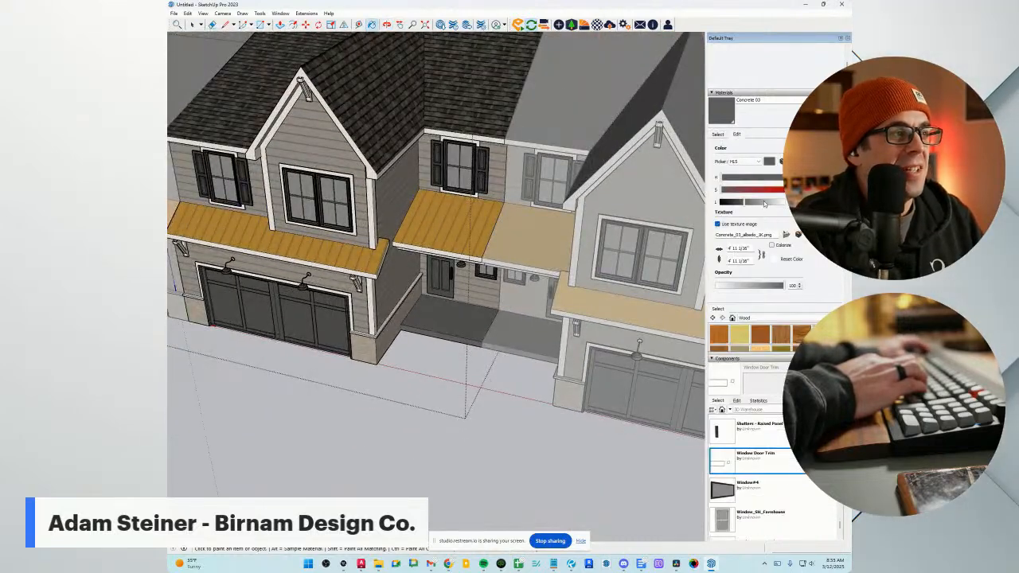
{"action": "key", "text": "space"}
{"action": "scroll", "coordinate": [447, 443], "scroll_direction": "down", "scroll_amount": 5}
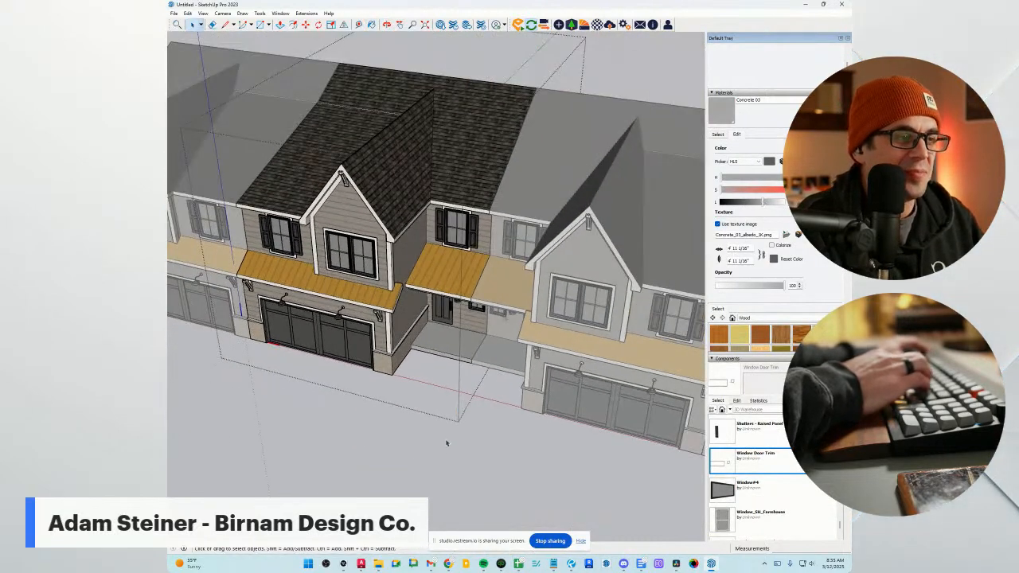
{"action": "left_click", "coordinate": [447, 443]}
Inspect the painted townhouse row and open the porch window component to examine the window and its extents up close.
{"action": "scroll", "coordinate": [470, 338], "scroll_direction": "down", "scroll_amount": 5}
{"action": "middle_click_drag", "start_coordinate": [357, 370], "coordinate": [421, 294]}
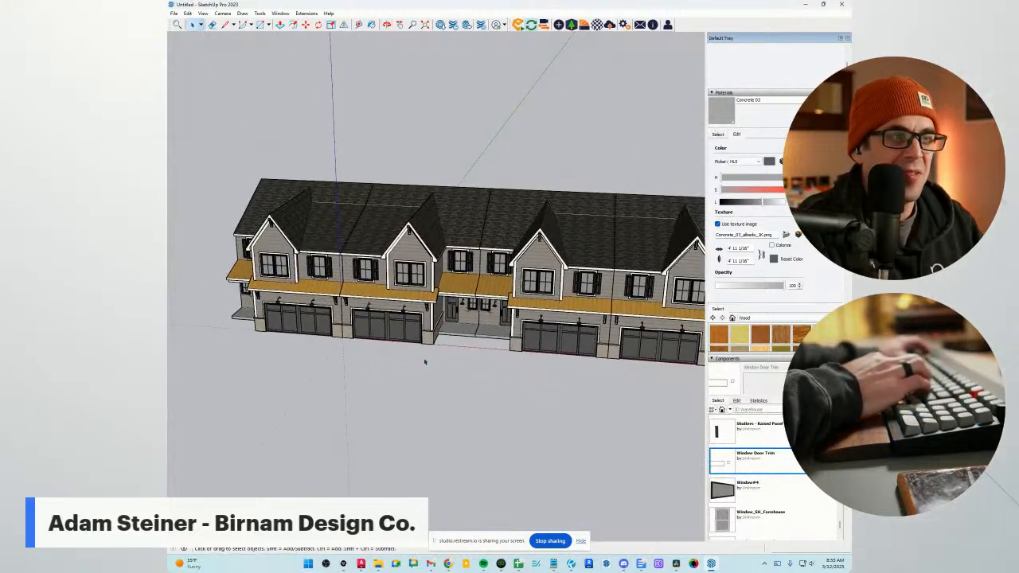
{"action": "scroll", "coordinate": [425, 362], "scroll_direction": "down", "scroll_amount": 3}
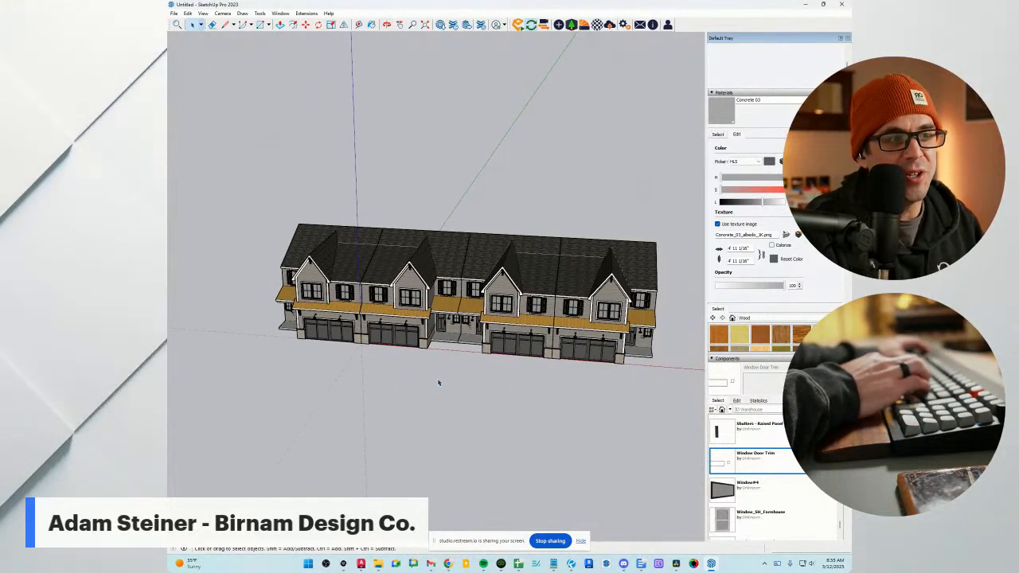
{"action": "scroll", "coordinate": [480, 320], "scroll_direction": "up", "scroll_amount": 10}
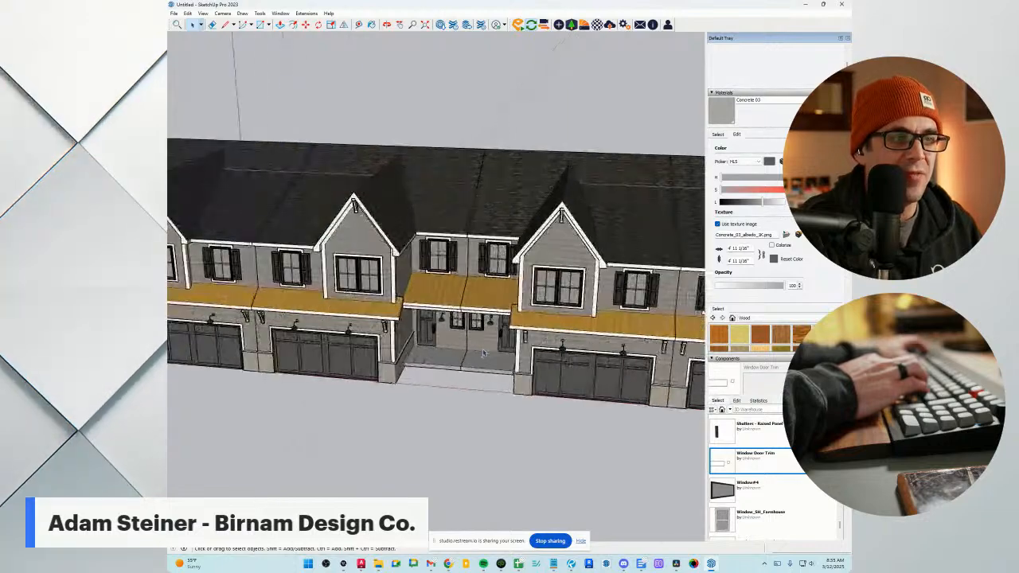
{"action": "scroll", "coordinate": [480, 320], "scroll_direction": "up", "scroll_amount": 5}
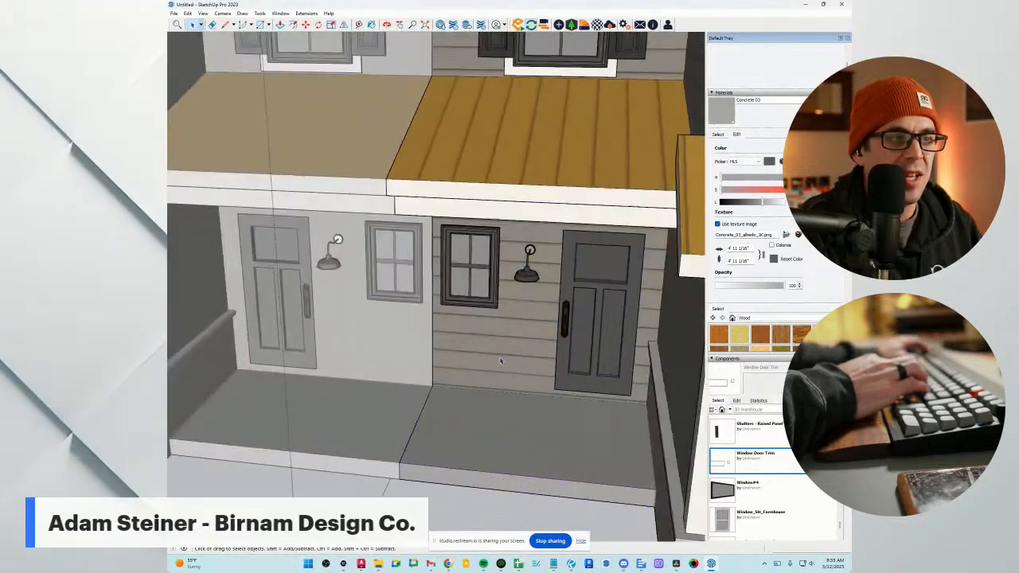
{"action": "double_click", "coordinate": [485, 290]}
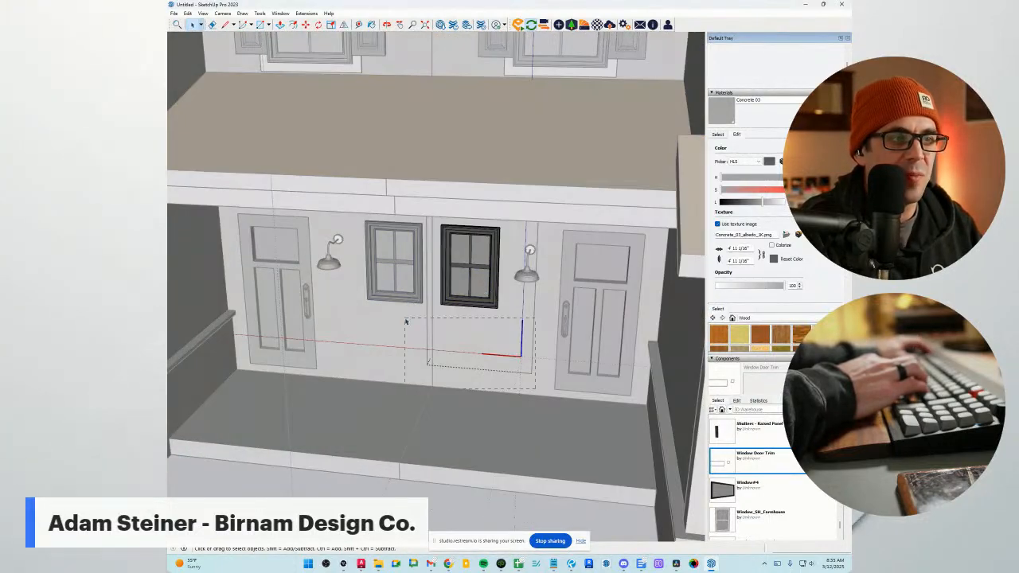
{"action": "scroll", "coordinate": [402, 320], "scroll_direction": "down", "scroll_amount": 15}
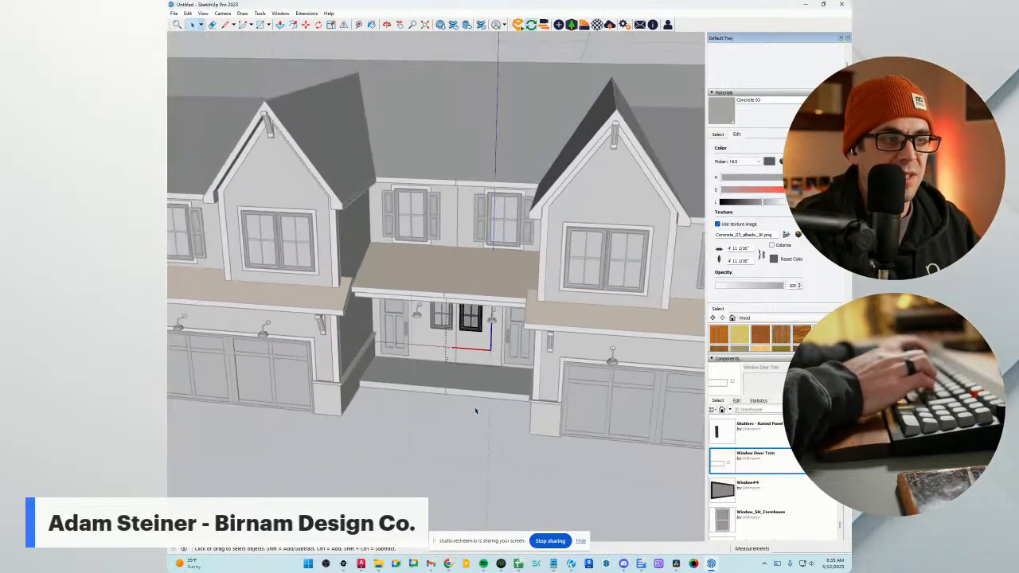
{"action": "scroll", "coordinate": [463, 412], "scroll_direction": "down", "scroll_amount": 8}
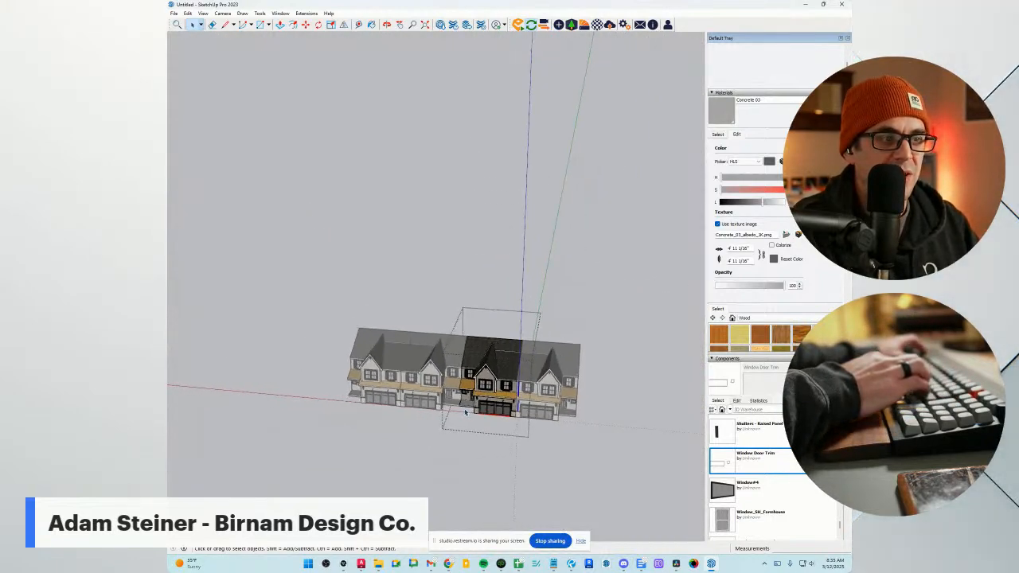
{"action": "scroll", "coordinate": [469, 387], "scroll_direction": "up", "scroll_amount": 10}
{"action": "scroll", "coordinate": [470, 386], "scroll_direction": "up", "scroll_amount": 10}
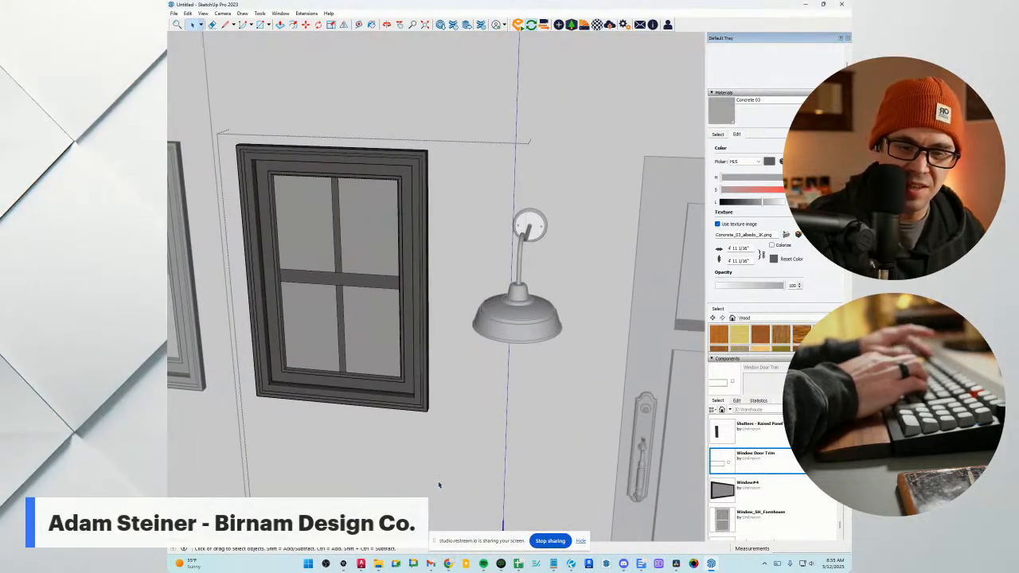
{"action": "scroll", "coordinate": [439, 484], "scroll_direction": "down", "scroll_amount": 15}
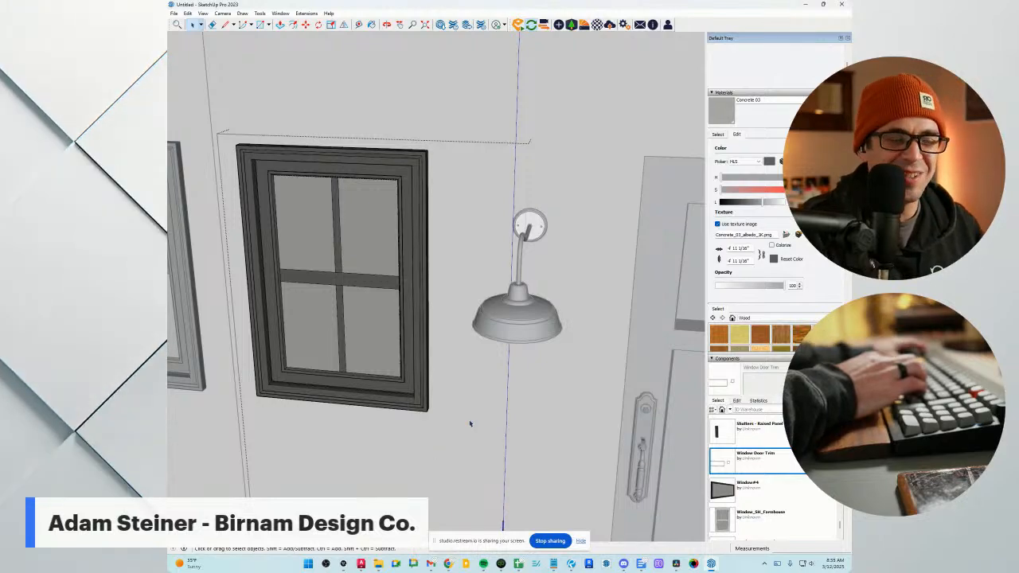
{"action": "scroll", "coordinate": [452, 409], "scroll_direction": "down", "scroll_amount": 15}
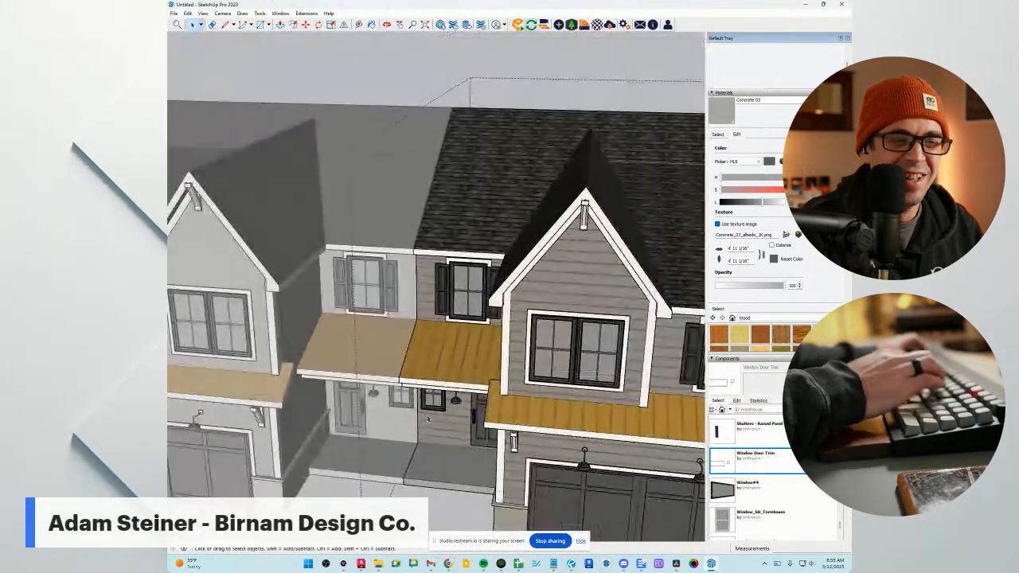
{"action": "middle_click_drag", "start_coordinate": [519, 155], "coordinate": [452, 300]}
{"action": "mouse_move", "coordinate": [432, 344]}
{"action": "middle_mouse_down"}
{"action": "mouse_move", "coordinate": [509, 350]}
{"action": "mouse_move", "coordinate": [464, 340]}
{"action": "mouse_move", "coordinate": [460, 357]}
{"action": "middle_mouse_up"}
{"action": "scroll", "coordinate": [485, 339], "scroll_direction": "up", "scroll_amount": 4}
{"action": "key", "text": "space"}
{"action": "left_click", "coordinate": [462, 343]}
{"action": "double_click", "coordinate": [459, 347]}
{"action": "key", "text": "l"}
{"action": "scroll", "coordinate": [456, 348], "scroll_direction": "up", "scroll_amount": 3}
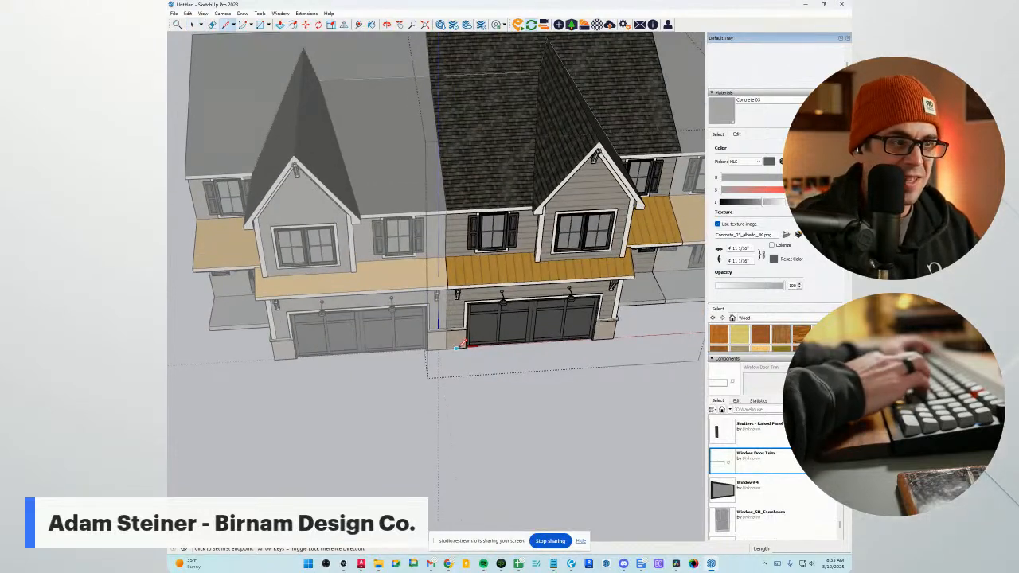
{"action": "scroll", "coordinate": [448, 293], "scroll_direction": "down", "scroll_amount": 3}
{"action": "key", "text": "space"}
{"action": "scroll", "coordinate": [459, 375], "scroll_direction": "down", "scroll_amount": 1}
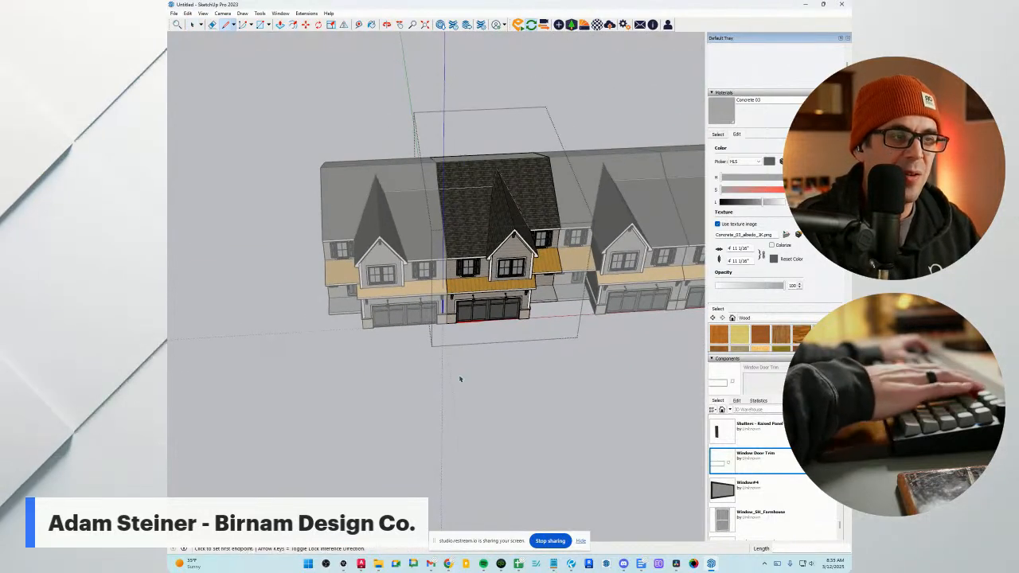
{"action": "left_click", "coordinate": [459, 378]}
Trace the end unit's porch base with lines from its outer front corner to the front corner of the brick garage pier.
{"action": "middle_click_drag", "start_coordinate": [459, 378], "coordinate": [392, 342]}
{"action": "scroll", "coordinate": [446, 324], "scroll_direction": "down", "scroll_amount": 2}
{"action": "key", "text": "l"}
{"action": "scroll", "coordinate": [276, 338], "scroll_direction": "up", "scroll_amount": 5}
{"action": "scroll", "coordinate": [304, 333], "scroll_direction": "up", "scroll_amount": 3}
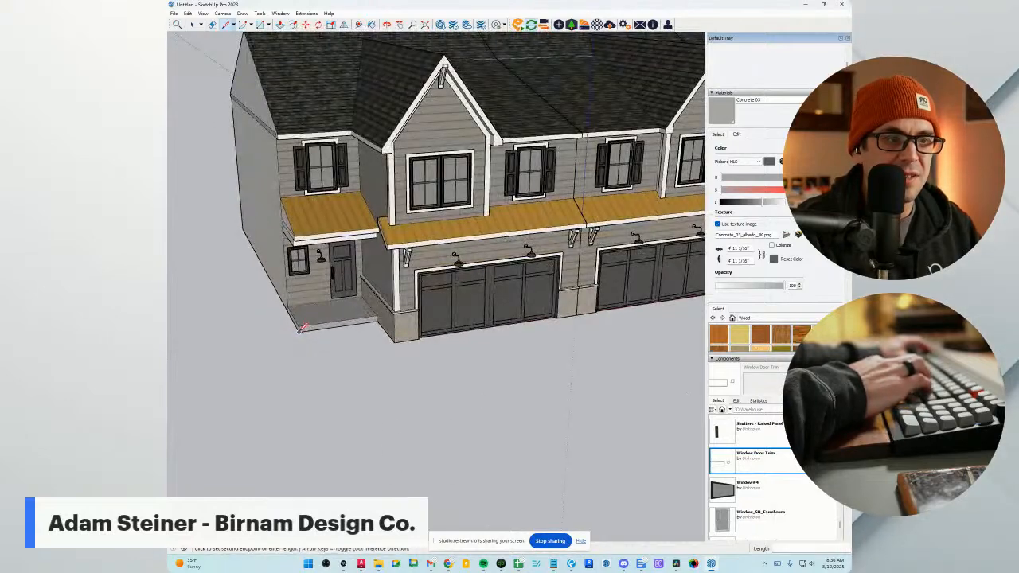
{"action": "scroll", "coordinate": [269, 309], "scroll_direction": "down", "scroll_amount": 3}
{"action": "middle_click_drag", "start_coordinate": [309, 324], "coordinate": [272, 296]}
{"action": "left_click", "coordinate": [273, 303]}
{"action": "scroll", "coordinate": [335, 301], "scroll_direction": "up", "scroll_amount": 1}
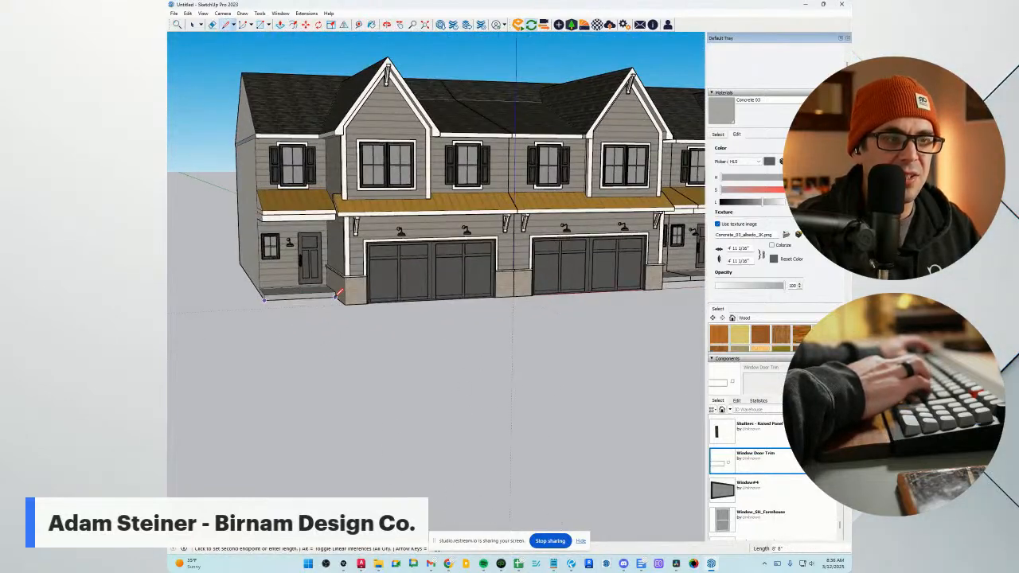
{"action": "scroll", "coordinate": [338, 298], "scroll_direction": "up", "scroll_amount": 2}
{"action": "left_click", "coordinate": [350, 303]}
Continue the ground outline along the first brick pier, into the garage door recess, across the door and onto the shared pier.
{"action": "middle_click_drag", "start_coordinate": [350, 303], "coordinate": [310, 248]}
{"action": "scroll", "coordinate": [332, 276], "scroll_direction": "up", "scroll_amount": 2}
{"action": "scroll", "coordinate": [306, 271], "scroll_direction": "up", "scroll_amount": 3}
{"action": "scroll", "coordinate": [306, 270], "scroll_direction": "up", "scroll_amount": 2}
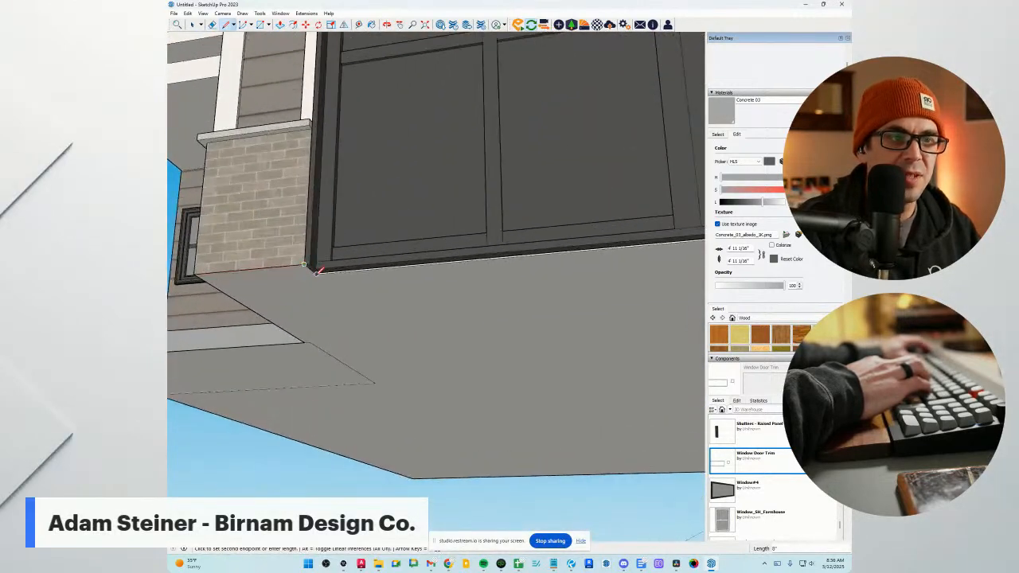
{"action": "scroll", "coordinate": [319, 271], "scroll_direction": "down", "scroll_amount": 5}
{"action": "scroll", "coordinate": [453, 296], "scroll_direction": "up", "scroll_amount": 5}
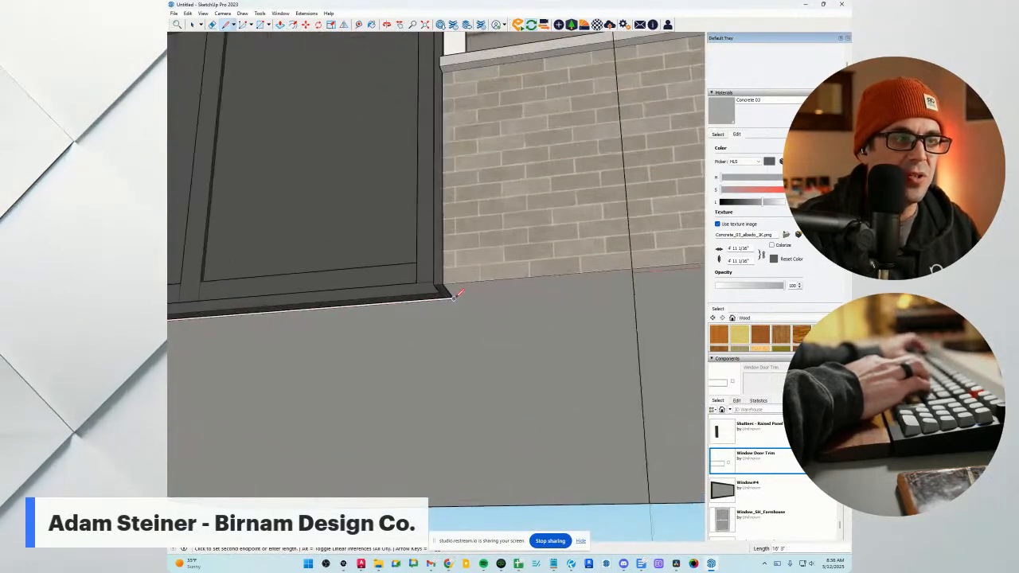
{"action": "scroll", "coordinate": [238, 350], "scroll_direction": "down", "scroll_amount": 5}
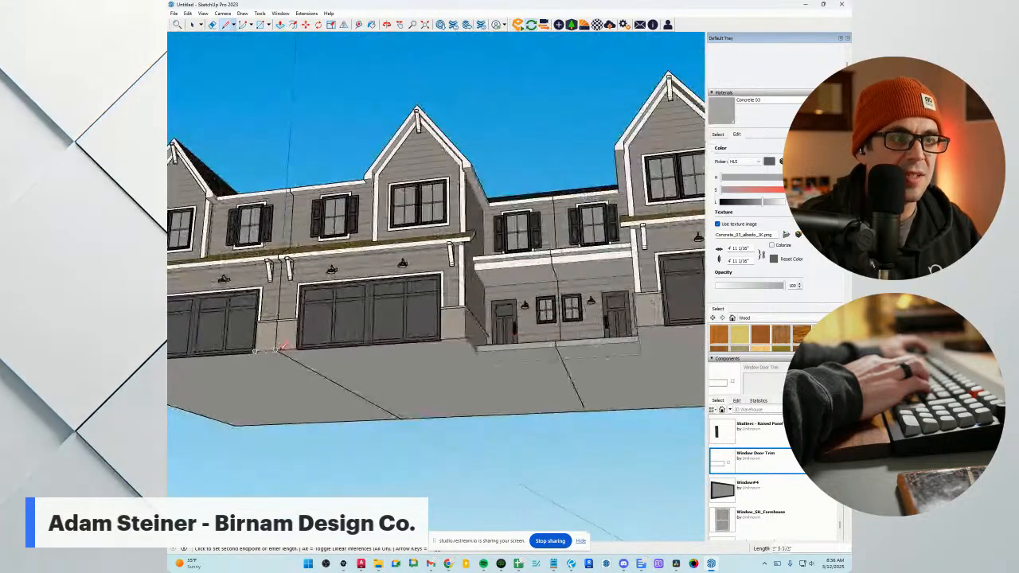
Continue the ground outline across the second garage door recess and along its far brick pier to the porch-side corner.
{"action": "scroll", "coordinate": [283, 347], "scroll_direction": "up", "scroll_amount": 5}
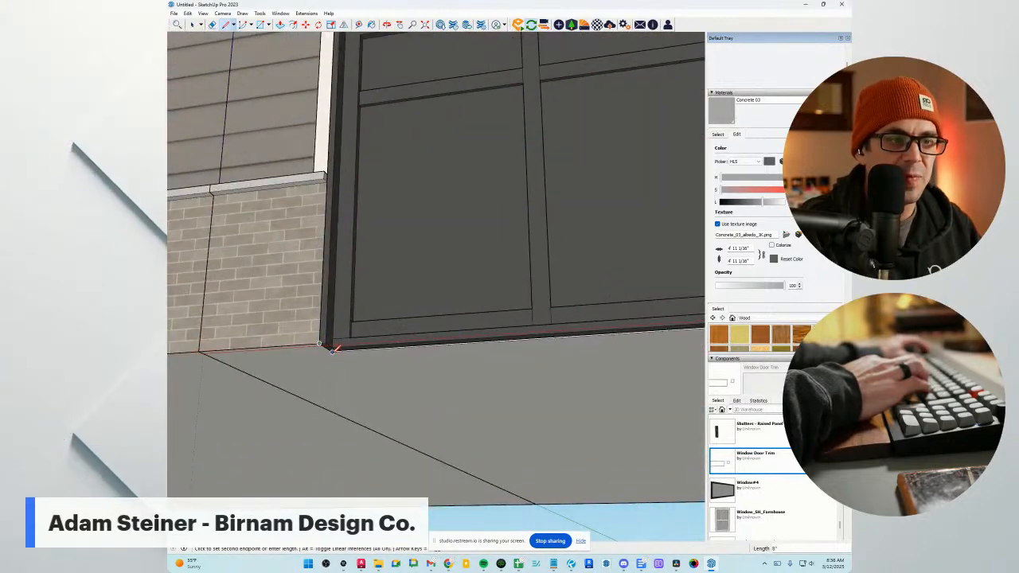
{"action": "scroll", "coordinate": [171, 390], "scroll_direction": "down", "scroll_amount": 4}
{"action": "scroll", "coordinate": [549, 348], "scroll_direction": "up", "scroll_amount": 4}
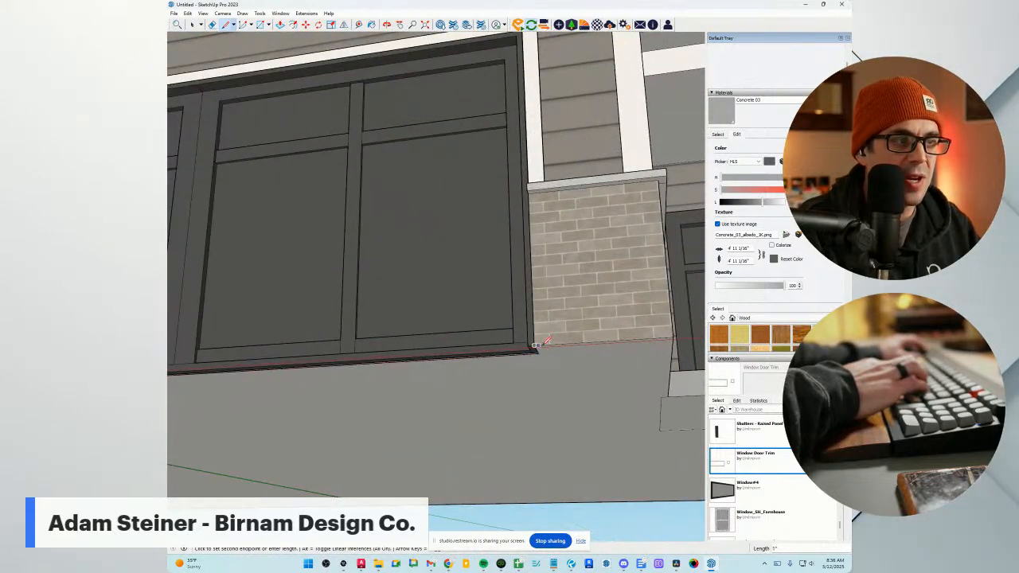
{"action": "scroll", "coordinate": [671, 329], "scroll_direction": "down", "scroll_amount": 3}
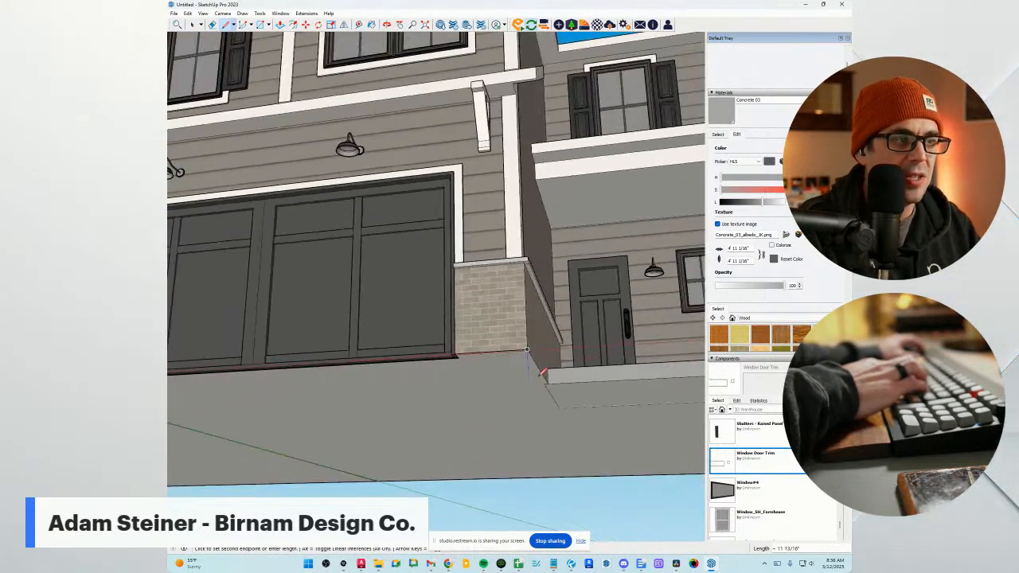
Trace the front edge of the two central porches and the adjoining brick pier up to the third garage door recess.
{"action": "scroll", "coordinate": [549, 380], "scroll_direction": "down", "scroll_amount": 4}
{"action": "scroll", "coordinate": [548, 398], "scroll_direction": "up", "scroll_amount": 5}
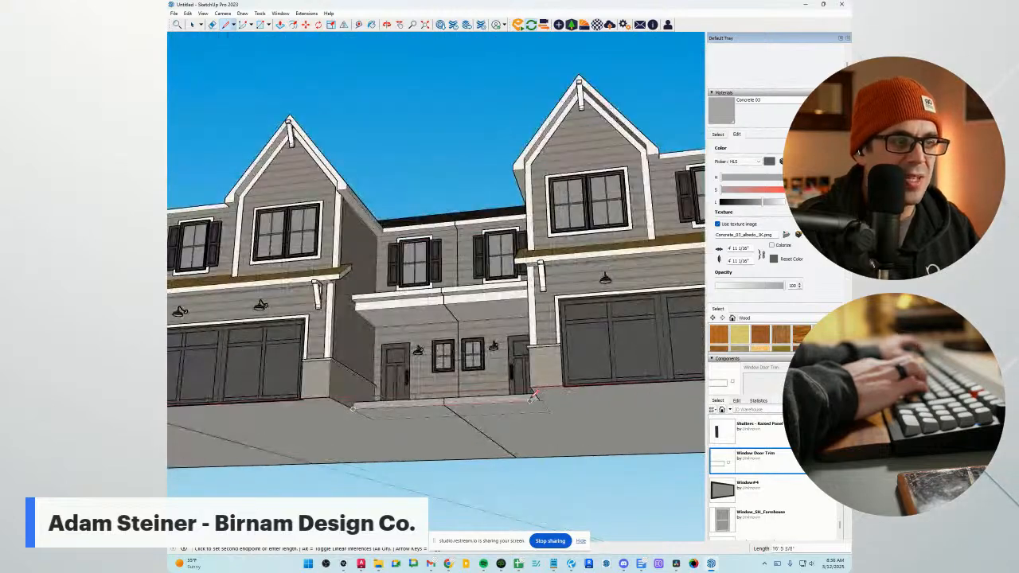
{"action": "scroll", "coordinate": [548, 398], "scroll_direction": "up", "scroll_amount": 1}
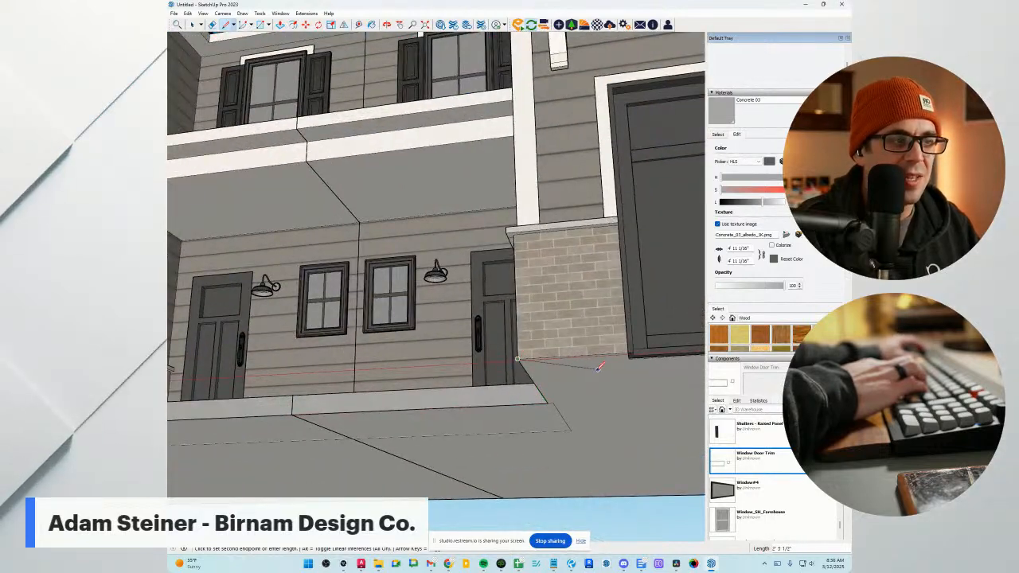
{"action": "middle_click_drag", "start_coordinate": [599, 367], "coordinate": [593, 353]}
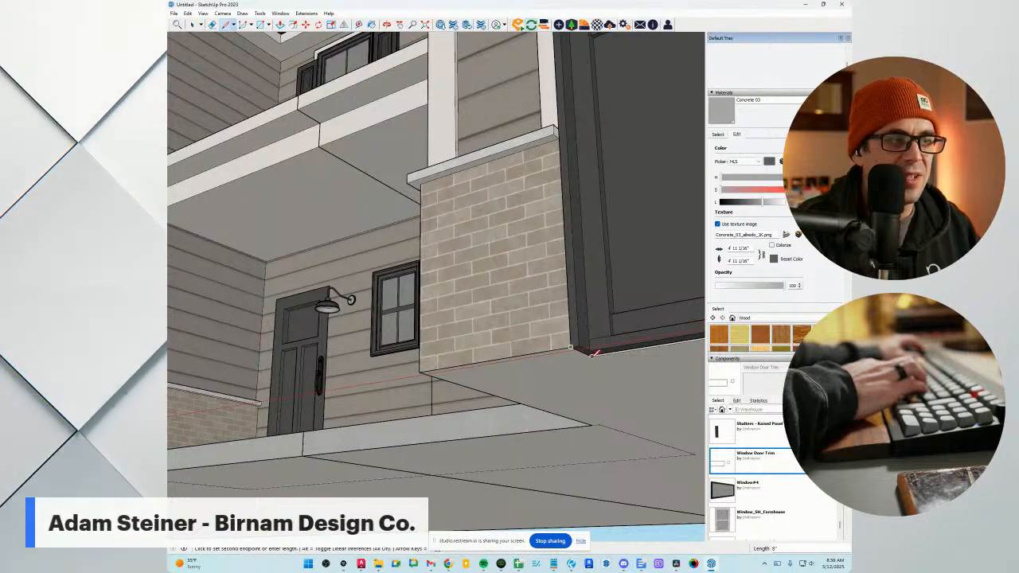
Continue the ground outline across the third garage door recess and along the shared brick pier to the fourth garage door.
{"action": "scroll", "coordinate": [592, 353], "scroll_direction": "down", "scroll_amount": 6}
{"action": "scroll", "coordinate": [630, 344], "scroll_direction": "up", "scroll_amount": 5}
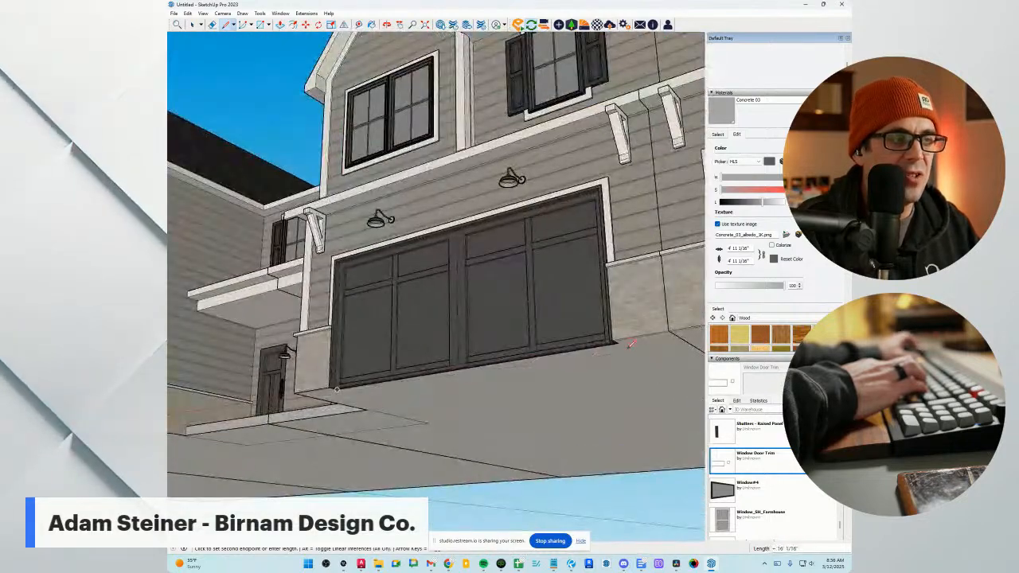
{"action": "scroll", "coordinate": [630, 344], "scroll_direction": "up", "scroll_amount": 3}
{"action": "scroll", "coordinate": [478, 381], "scroll_direction": "down", "scroll_amount": 3}
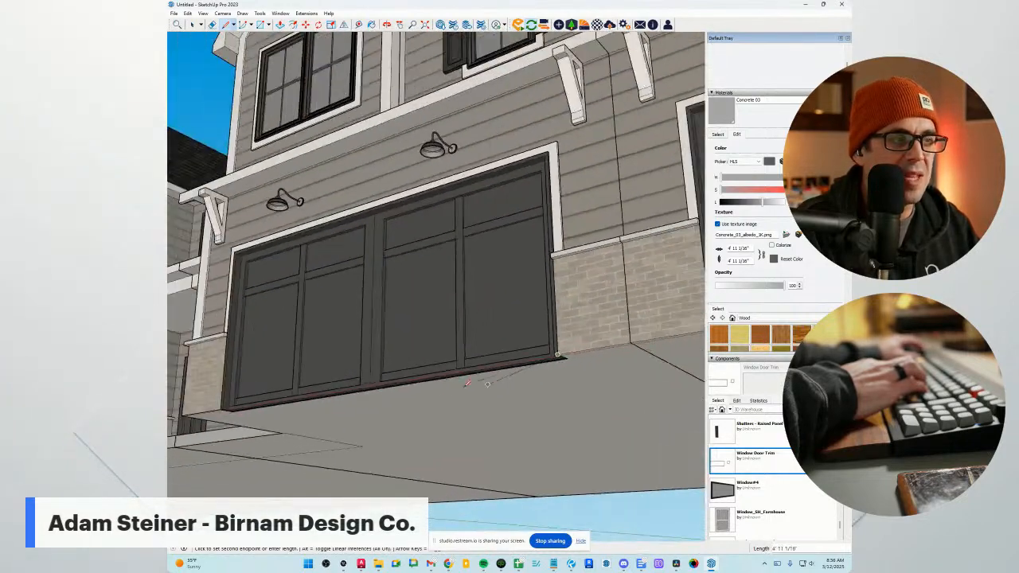
{"action": "scroll", "coordinate": [489, 364], "scroll_direction": "down", "scroll_amount": 3}
{"action": "scroll", "coordinate": [587, 355], "scroll_direction": "up", "scroll_amount": 5}
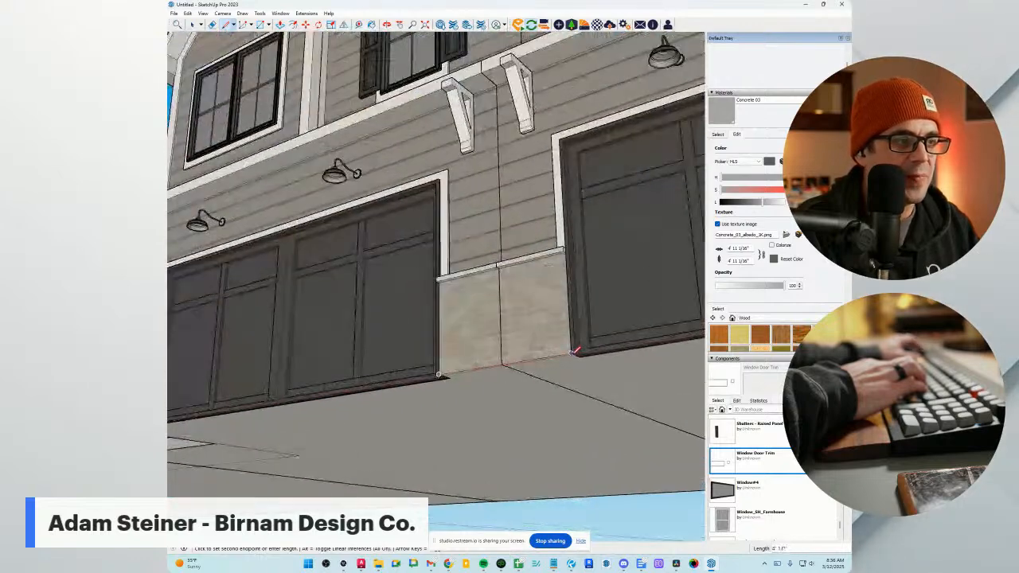
Continue the ground outline across the fourth garage door recess and around the last brick pier to the end porch.
{"action": "scroll", "coordinate": [588, 358], "scroll_direction": "down", "scroll_amount": 4}
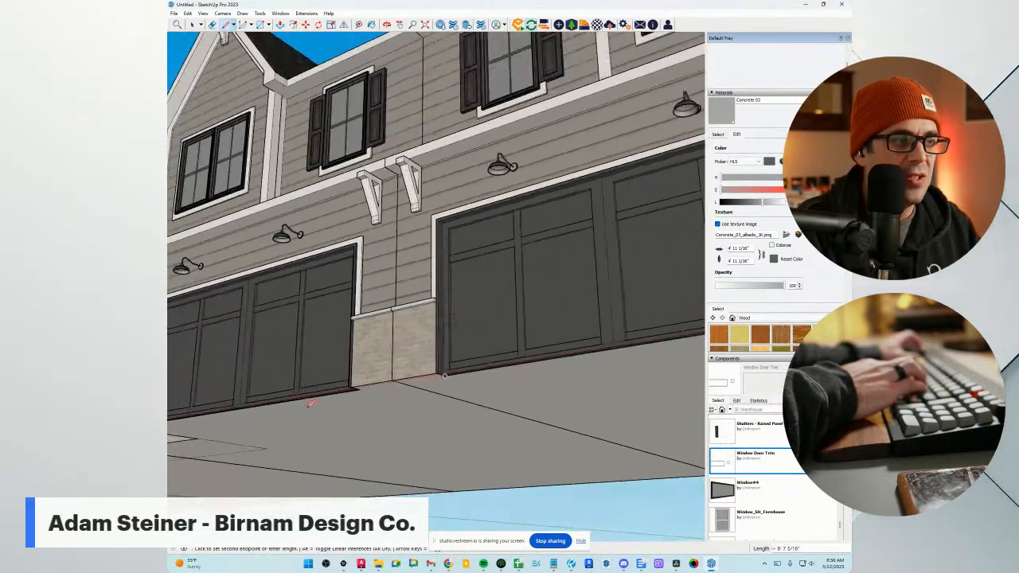
{"action": "scroll", "coordinate": [556, 365], "scroll_direction": "up", "scroll_amount": 5}
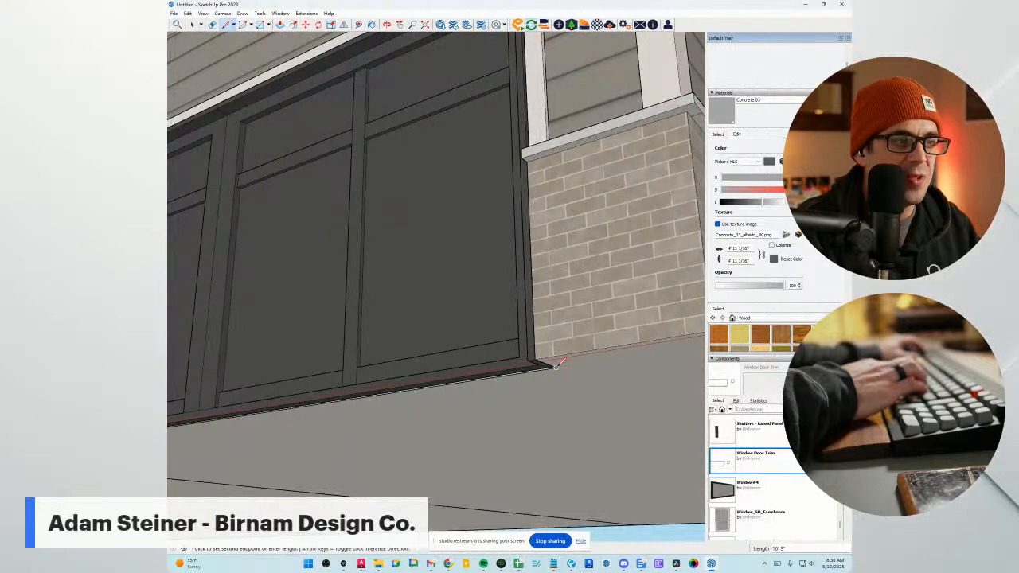
{"action": "scroll", "coordinate": [539, 354], "scroll_direction": "down", "scroll_amount": 3}
{"action": "scroll", "coordinate": [527, 374], "scroll_direction": "up", "scroll_amount": 3}
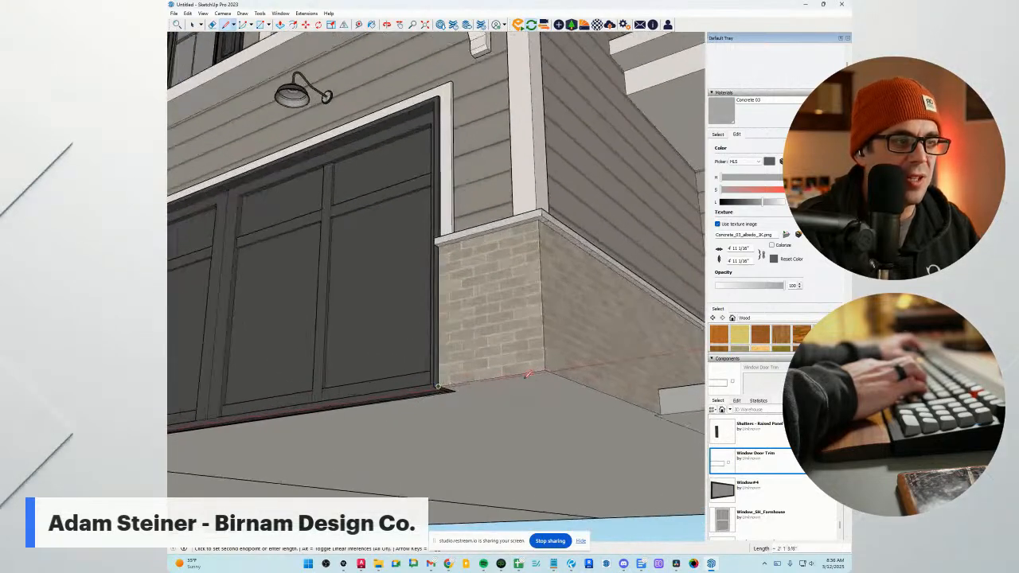
{"action": "scroll", "coordinate": [546, 367], "scroll_direction": "down", "scroll_amount": 4}
{"action": "scroll", "coordinate": [548, 405], "scroll_direction": "up", "scroll_amount": 3}
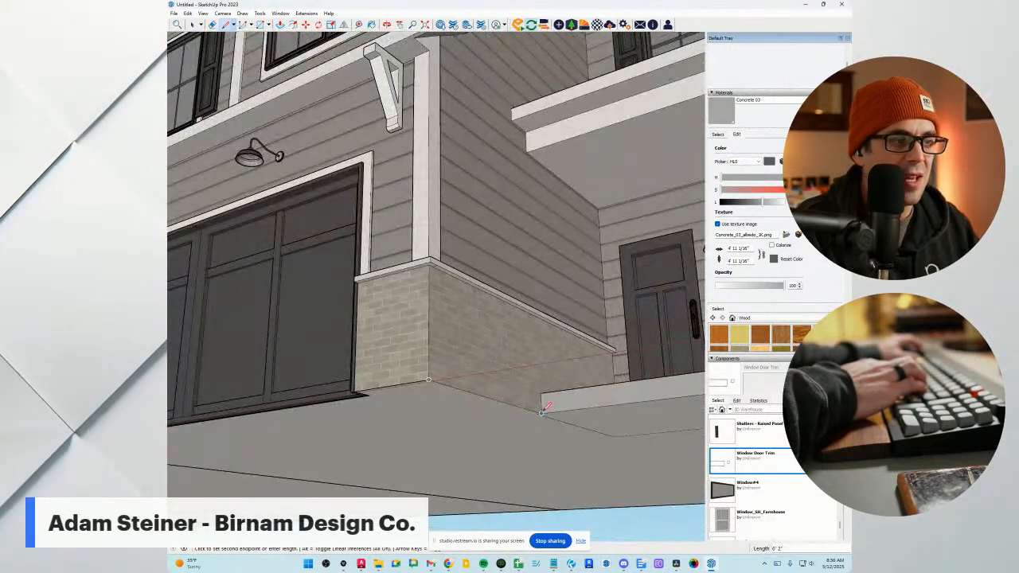
Trace the end porch's base and extend a line about 55 ft outward from its outer front corner along the red axis.
{"action": "scroll", "coordinate": [389, 454], "scroll_direction": "down", "scroll_amount": 2}
{"action": "scroll", "coordinate": [386, 454], "scroll_direction": "down", "scroll_amount": 2}
{"action": "mouse_move", "coordinate": [441, 151]}
{"action": "middle_mouse_down"}
{"action": "mouse_move", "coordinate": [454, 216]}
{"action": "mouse_move", "coordinate": [564, 282]}
{"action": "mouse_move", "coordinate": [593, 353]}
{"action": "middle_mouse_up"}
{"action": "scroll", "coordinate": [455, 215], "scroll_direction": "down", "scroll_amount": 4}
{"action": "scroll", "coordinate": [589, 358], "scroll_direction": "down", "scroll_amount": 3}
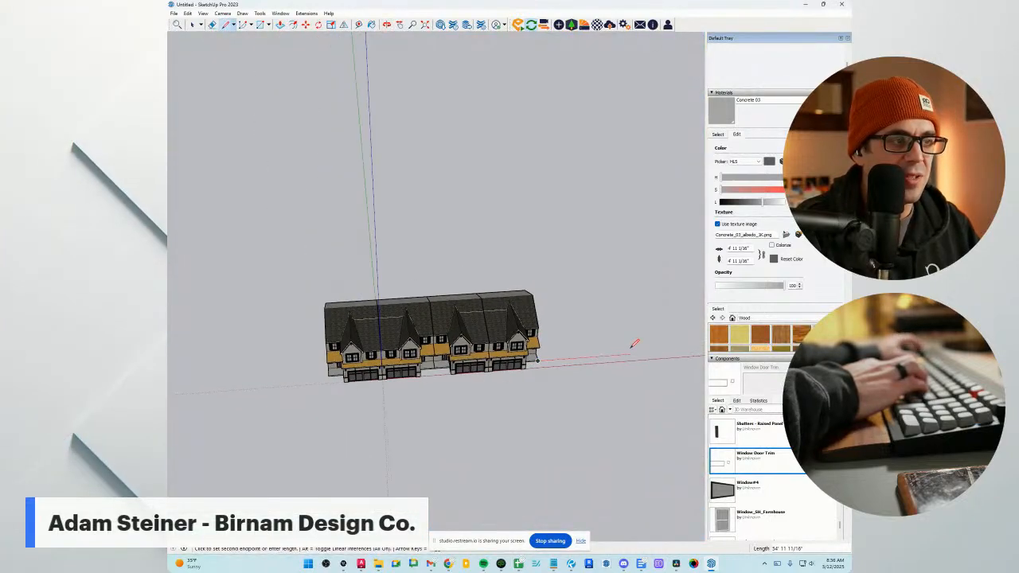
{"action": "key", "text": "Escape"}
Draw the front yard boundary from the opposite end porch's corner outward, toward the street and across the front.
{"action": "scroll", "coordinate": [390, 366], "scroll_direction": "up", "scroll_amount": 5}
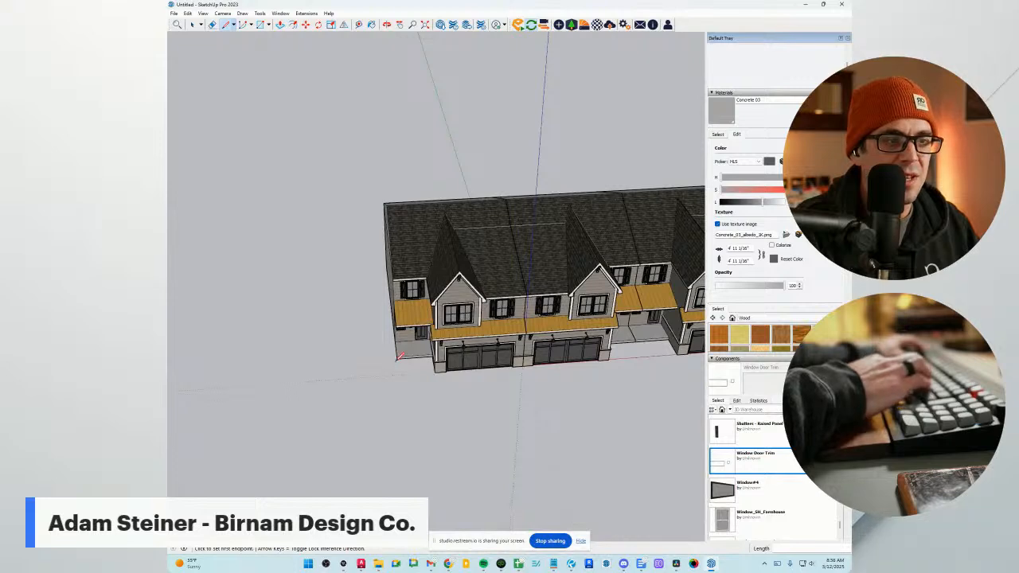
{"action": "scroll", "coordinate": [399, 358], "scroll_direction": "up", "scroll_amount": 2}
{"action": "left_click", "coordinate": [398, 357]}
{"action": "left_click", "coordinate": [398, 358]}
{"action": "scroll", "coordinate": [399, 362], "scroll_direction": "down", "scroll_amount": 7}
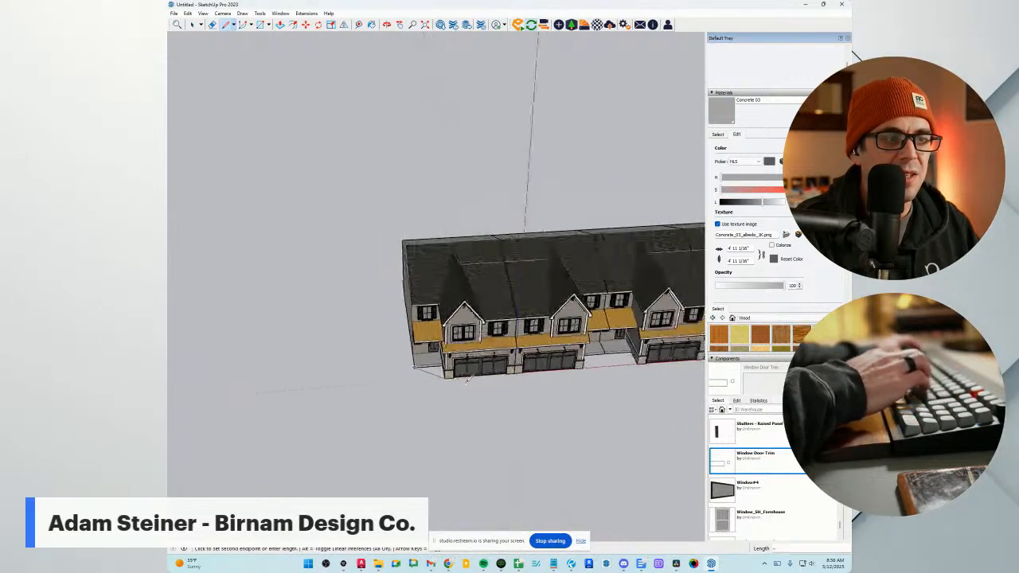
{"action": "left_click", "coordinate": [322, 381]}
{"action": "scroll", "coordinate": [324, 367], "scroll_direction": "down", "scroll_amount": 3}
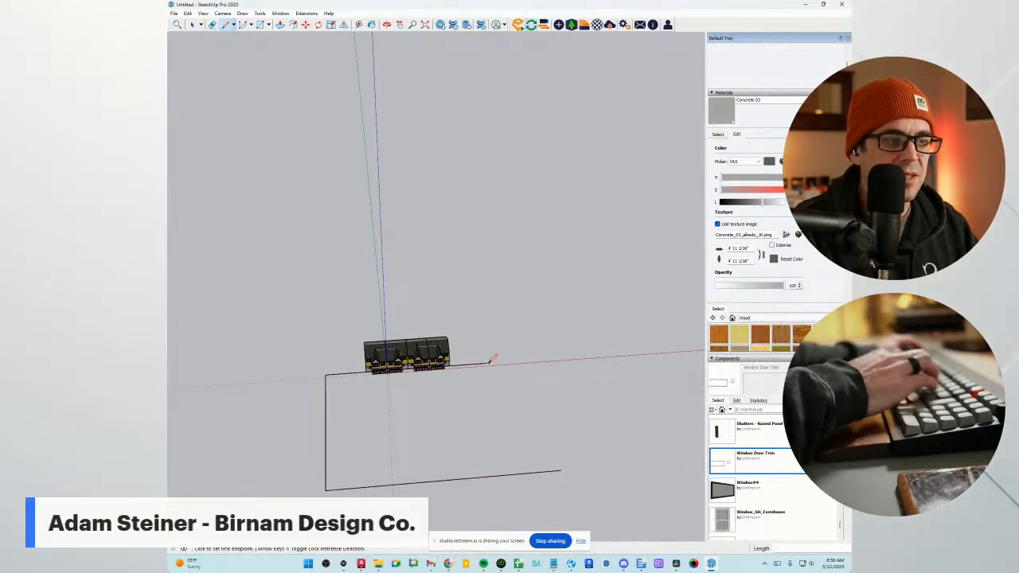
Close the front yard boundary against its front edge and erase the piece that overshoots the corner.
{"action": "left_click", "coordinate": [518, 474]}
{"action": "key", "text": "e"}
{"action": "left_click", "coordinate": [540, 471]}
Draw the side and rear yard boundary behind the building to close the ground face, and erase the overshooting rear edge.
{"action": "scroll", "coordinate": [387, 360], "scroll_direction": "up", "scroll_amount": 7}
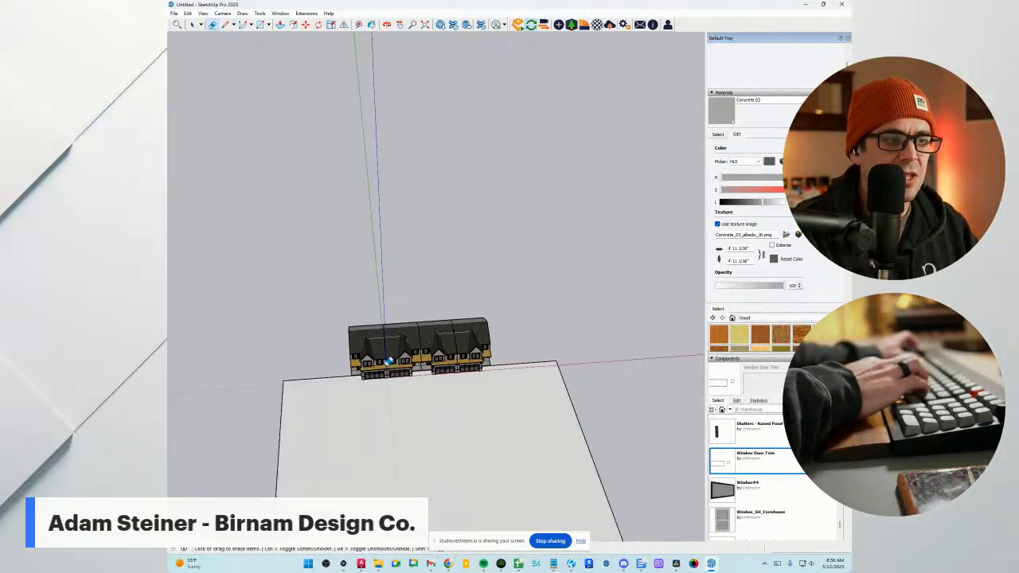
{"action": "mouse_move", "coordinate": [373, 376]}
{"action": "middle_mouse_down"}
{"action": "mouse_move", "coordinate": [517, 335]}
{"action": "mouse_move", "coordinate": [538, 344]}
{"action": "middle_mouse_up"}
{"action": "scroll", "coordinate": [391, 346], "scroll_direction": "down", "scroll_amount": 3}
{"action": "scroll", "coordinate": [374, 403], "scroll_direction": "up", "scroll_amount": 1}
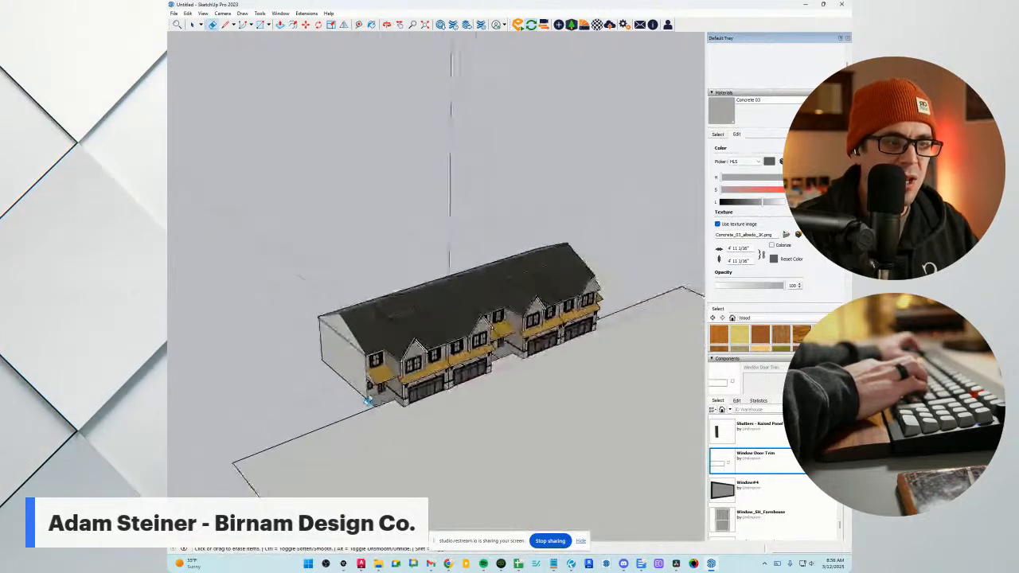
{"action": "scroll", "coordinate": [359, 415], "scroll_direction": "down", "scroll_amount": 4}
{"action": "key", "text": "l"}
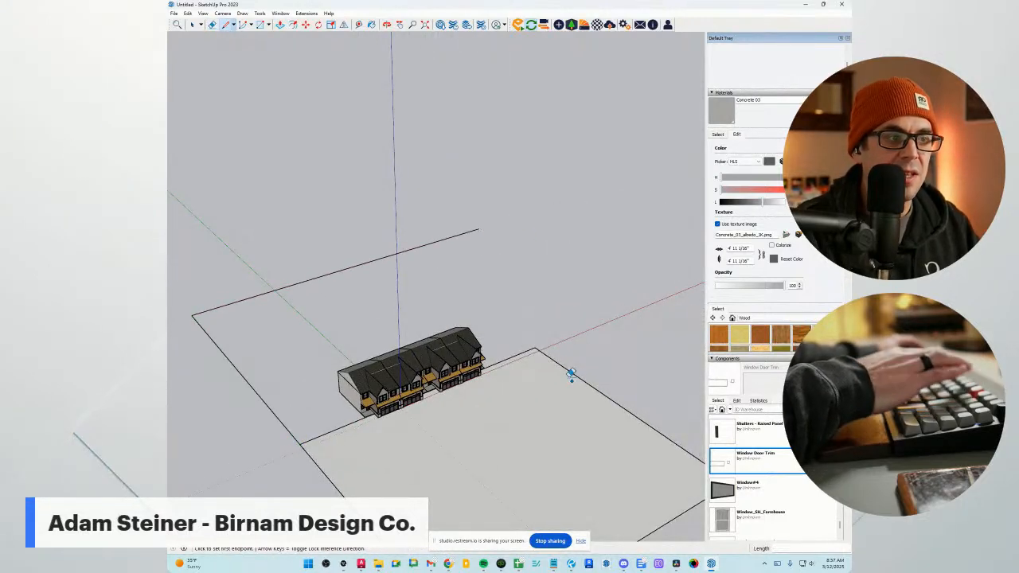
{"action": "left_click", "coordinate": [398, 253]}
{"action": "middle_click_drag", "start_coordinate": [554, 420], "coordinate": [503, 335]}
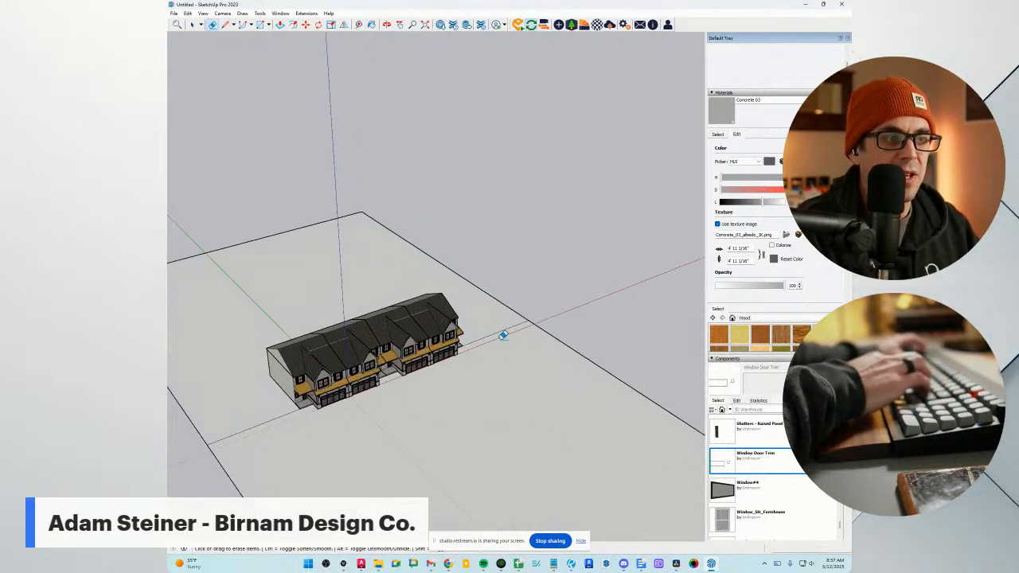
Draw the first driveway's outer edge from the end garage pier's front corner straight toward the front of the site.
{"action": "middle_click_drag", "start_coordinate": [379, 430], "coordinate": [311, 407]}
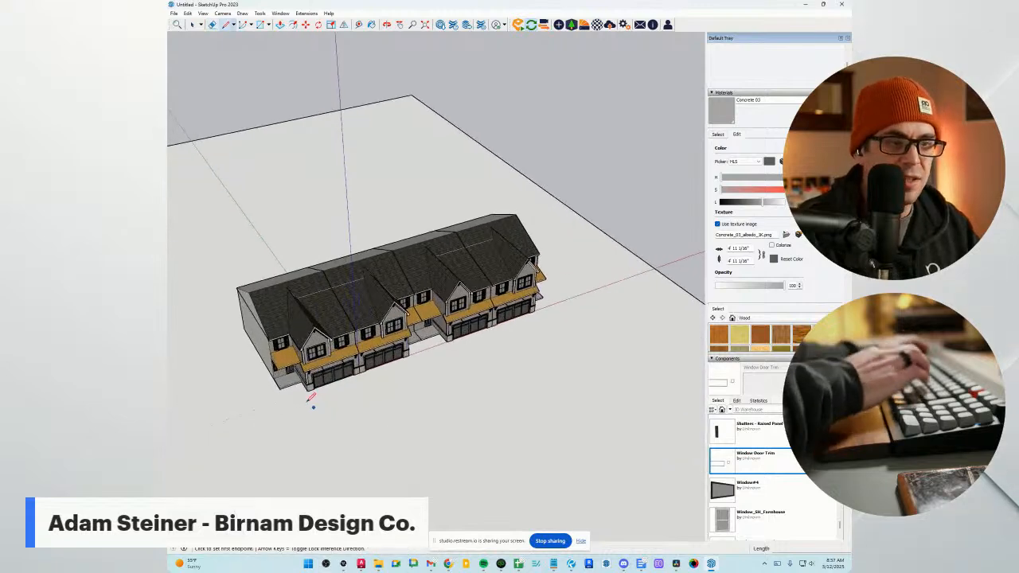
{"action": "key", "text": "l"}
{"action": "scroll", "coordinate": [311, 402], "scroll_direction": "up", "scroll_amount": 5}
{"action": "left_click", "coordinate": [312, 387]}
{"action": "scroll", "coordinate": [312, 387], "scroll_direction": "down", "scroll_amount": 5}
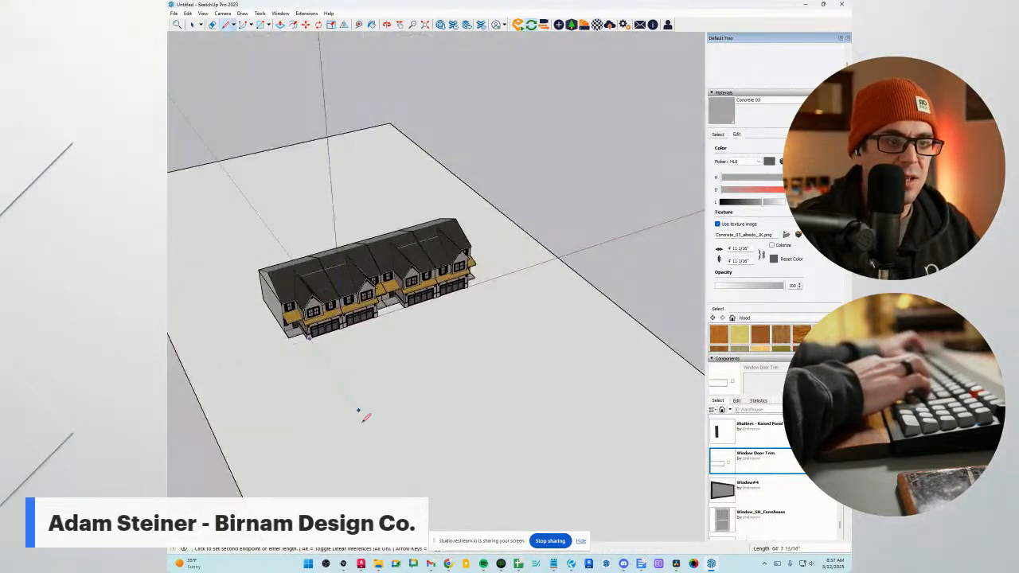
{"action": "scroll", "coordinate": [364, 430], "scroll_direction": "down", "scroll_amount": 3}
{"action": "key", "text": "Escape"}
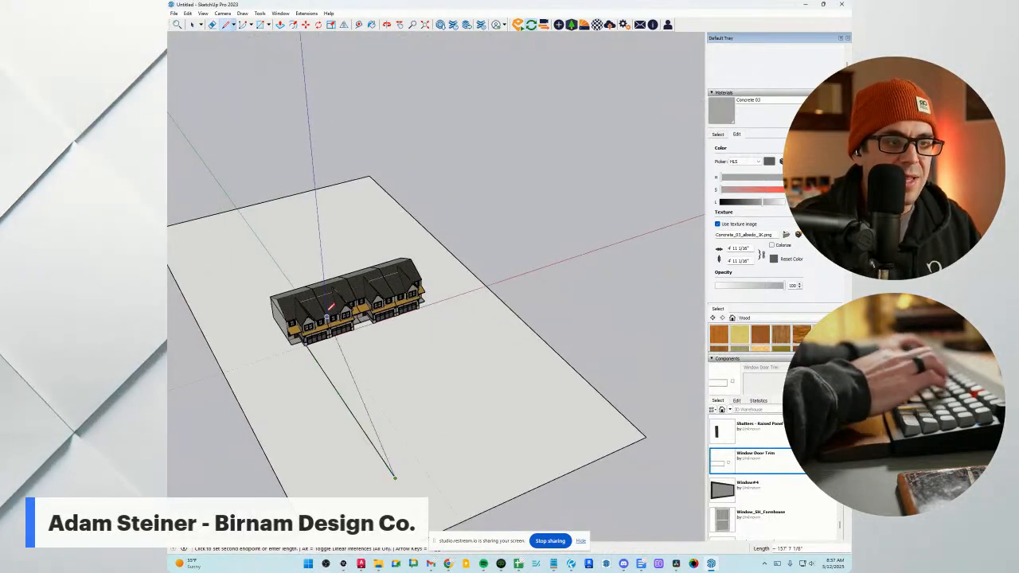
Draw the first driveway's inner edge from the pier beside the central porches and close the driveway across its street end.
{"action": "scroll", "coordinate": [374, 338], "scroll_direction": "up", "scroll_amount": 6}
{"action": "left_click", "coordinate": [359, 330]}
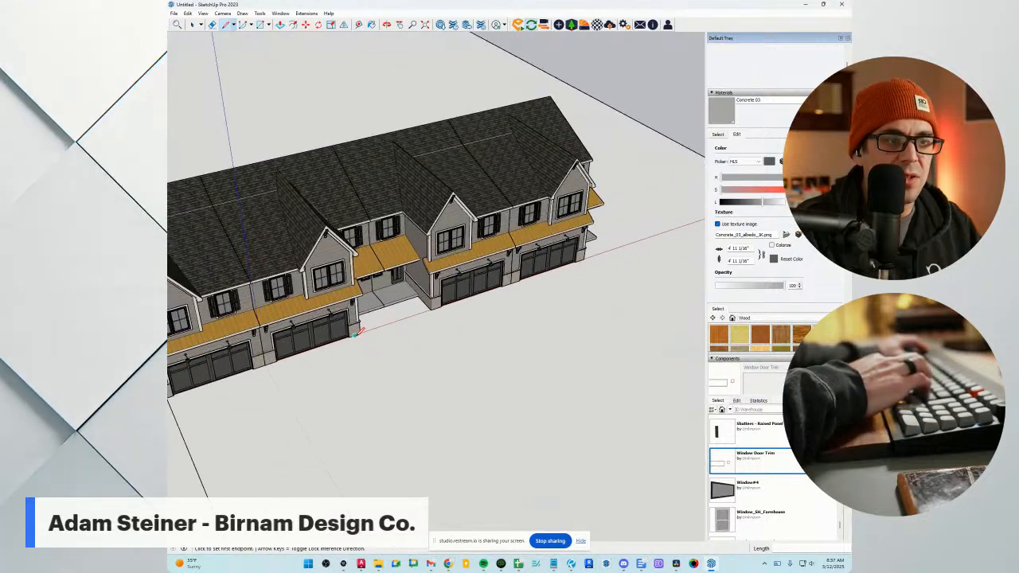
{"action": "scroll", "coordinate": [359, 330], "scroll_direction": "up", "scroll_amount": 2}
{"action": "scroll", "coordinate": [414, 382], "scroll_direction": "down", "scroll_amount": 7}
{"action": "scroll", "coordinate": [430, 398], "scroll_direction": "down", "scroll_amount": 2}
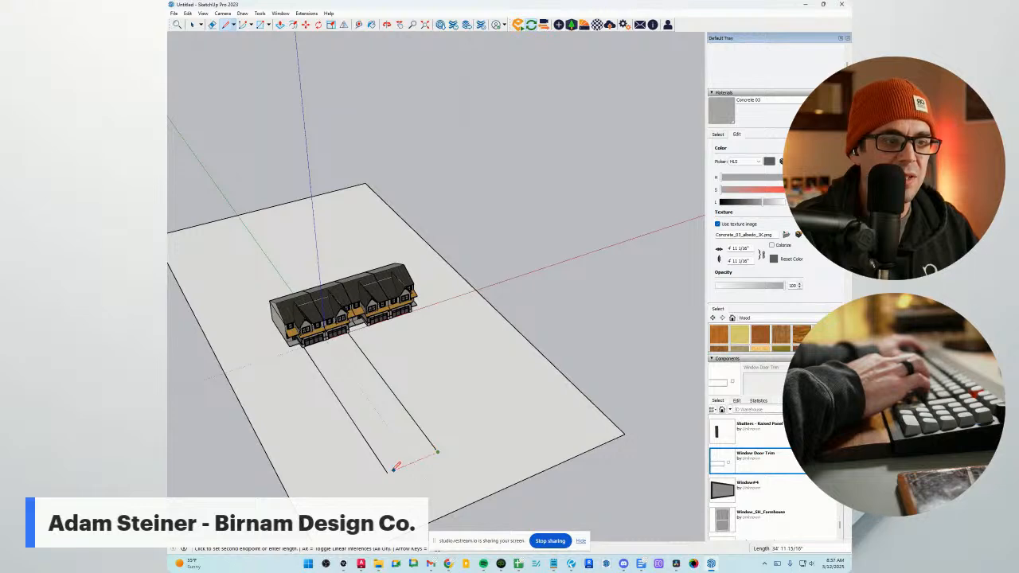
Outline the second driveway in front of the other garage pair and erase the front edge overshooting its outer side.
{"action": "scroll", "coordinate": [350, 346], "scroll_direction": "up", "scroll_amount": 6}
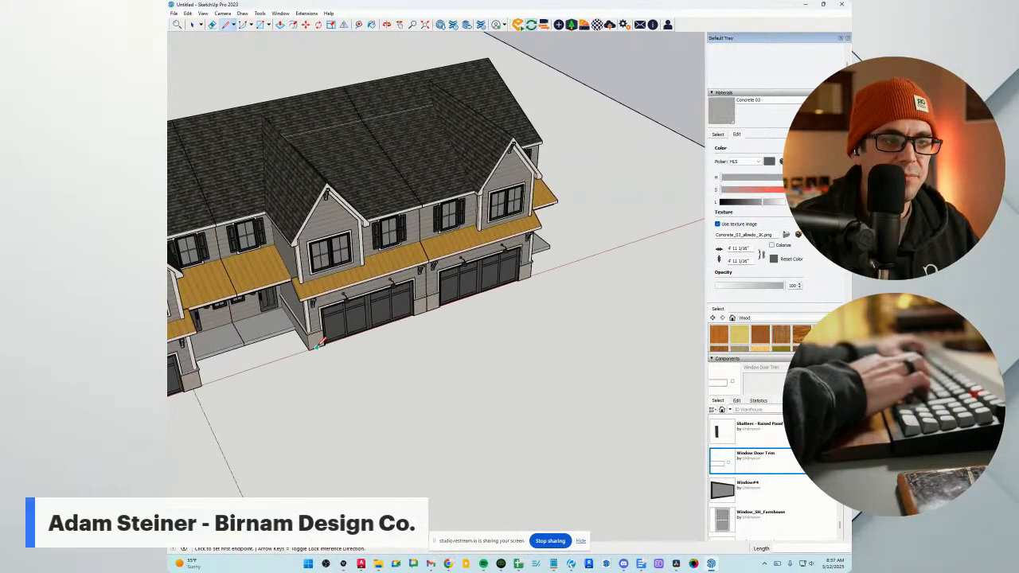
{"action": "scroll", "coordinate": [316, 347], "scroll_direction": "down", "scroll_amount": 5}
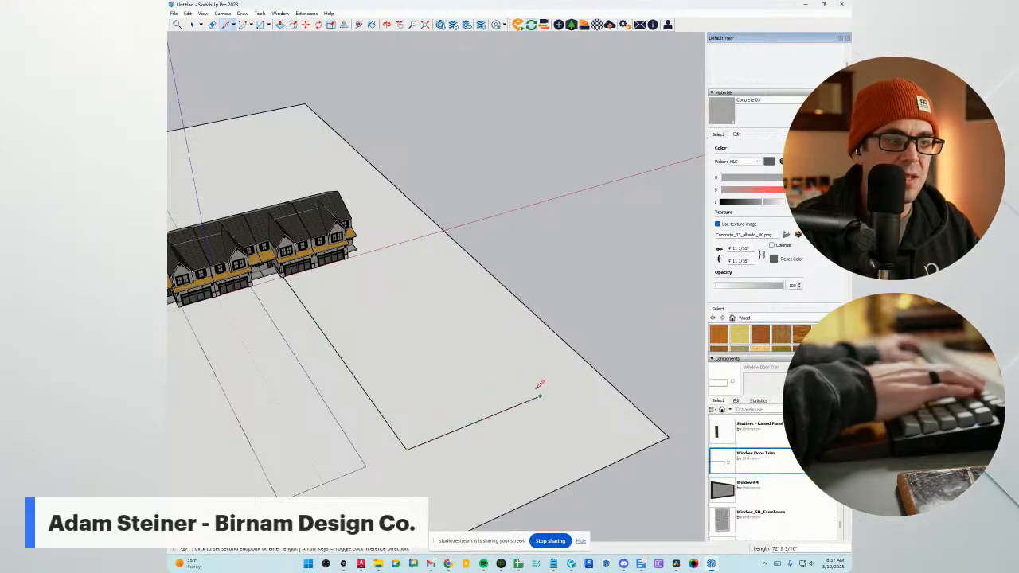
{"action": "key", "text": "Escape"}
{"action": "scroll", "coordinate": [356, 248], "scroll_direction": "up", "scroll_amount": 6}
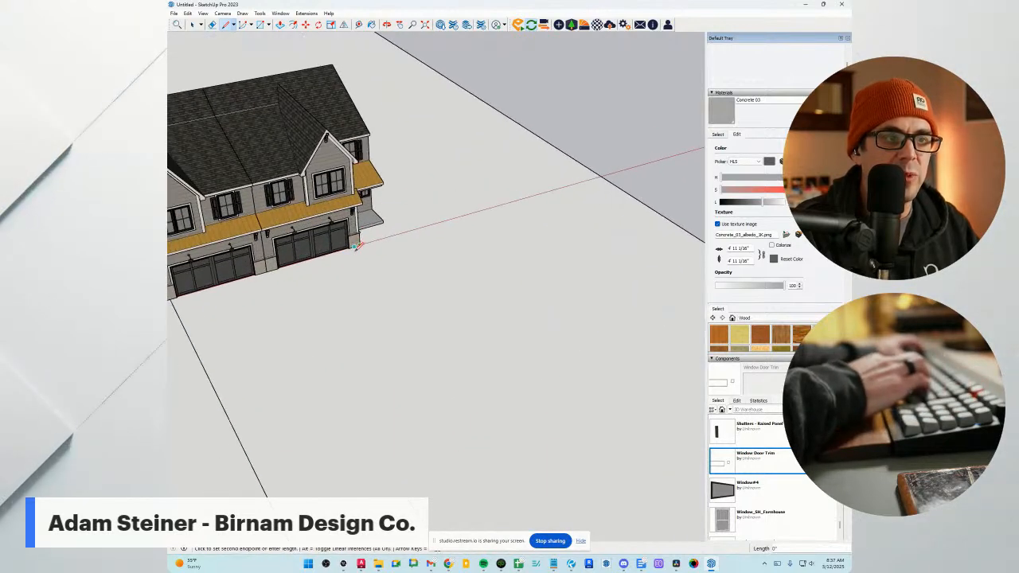
{"action": "scroll", "coordinate": [355, 247], "scroll_direction": "down", "scroll_amount": 6}
{"action": "left_click", "coordinate": [437, 354]}
{"action": "key", "text": "e"}
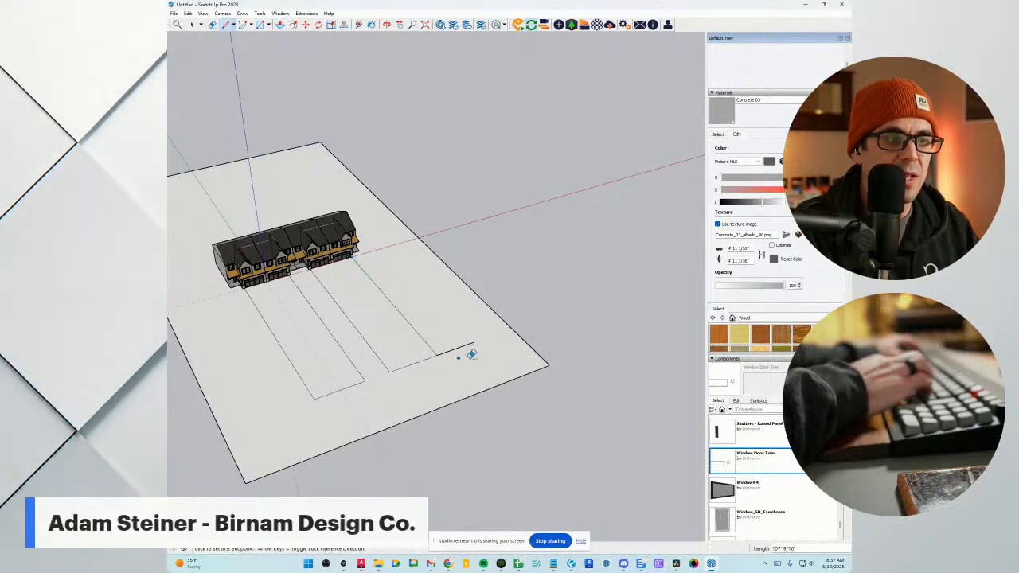
{"action": "left_click", "coordinate": [469, 349]}
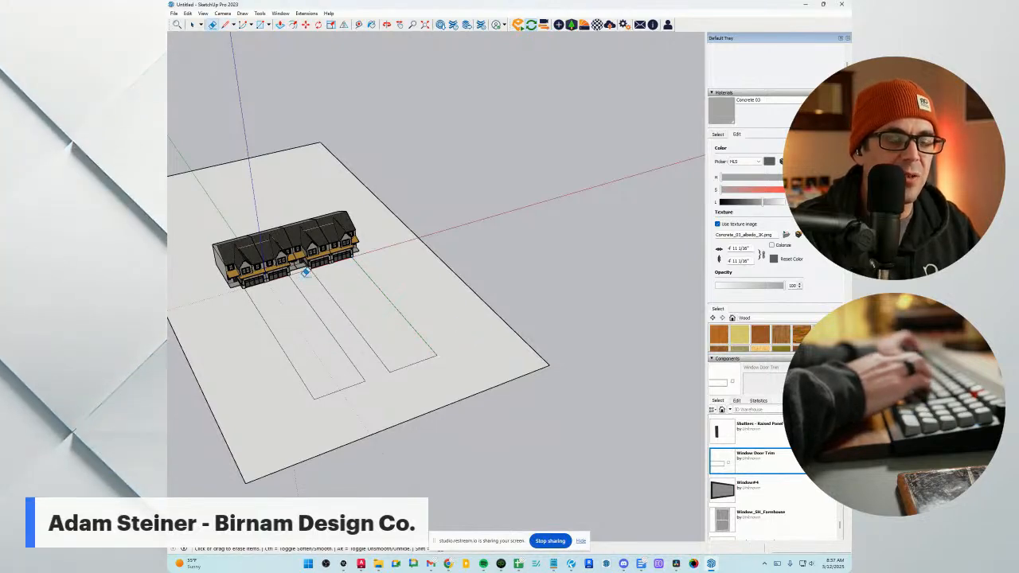
Try to draw a walkway outline from the central porch's front edge to the first driveway's inner edge.
{"action": "scroll", "coordinate": [305, 273], "scroll_direction": "up", "scroll_amount": 8}
{"action": "key", "text": "l"}
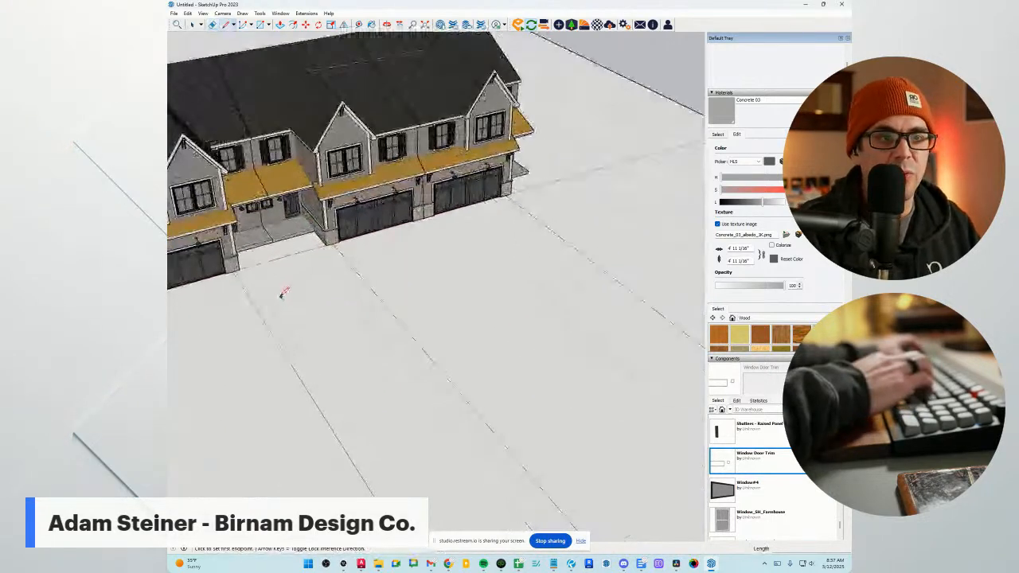
{"action": "scroll", "coordinate": [271, 263], "scroll_direction": "up", "scroll_amount": 5}
{"action": "left_click", "coordinate": [268, 232]}
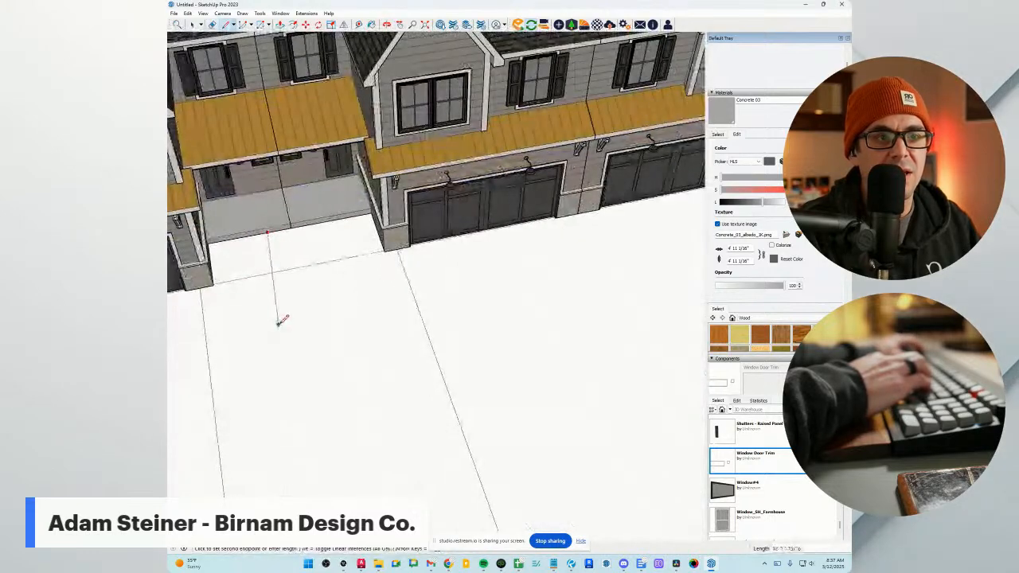
{"action": "left_click", "coordinate": [283, 314]}
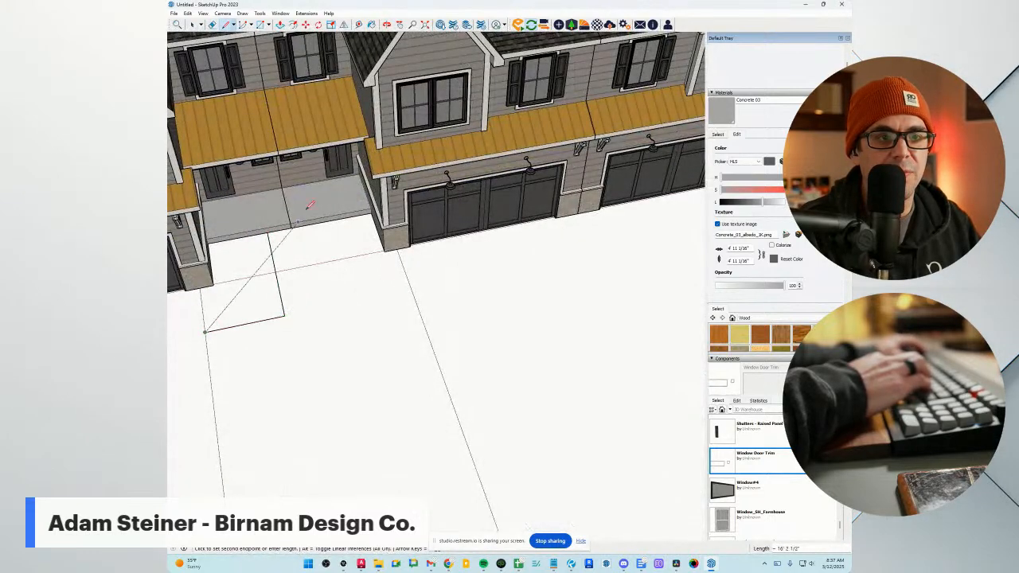
{"action": "scroll", "coordinate": [287, 245], "scroll_direction": "up", "scroll_amount": 2}
{"action": "scroll", "coordinate": [297, 297], "scroll_direction": "down", "scroll_amount": 2}
{"action": "middle_click_drag", "start_coordinate": [298, 298], "coordinate": [248, 291]}
{"action": "key", "text": "ctrl+z"}
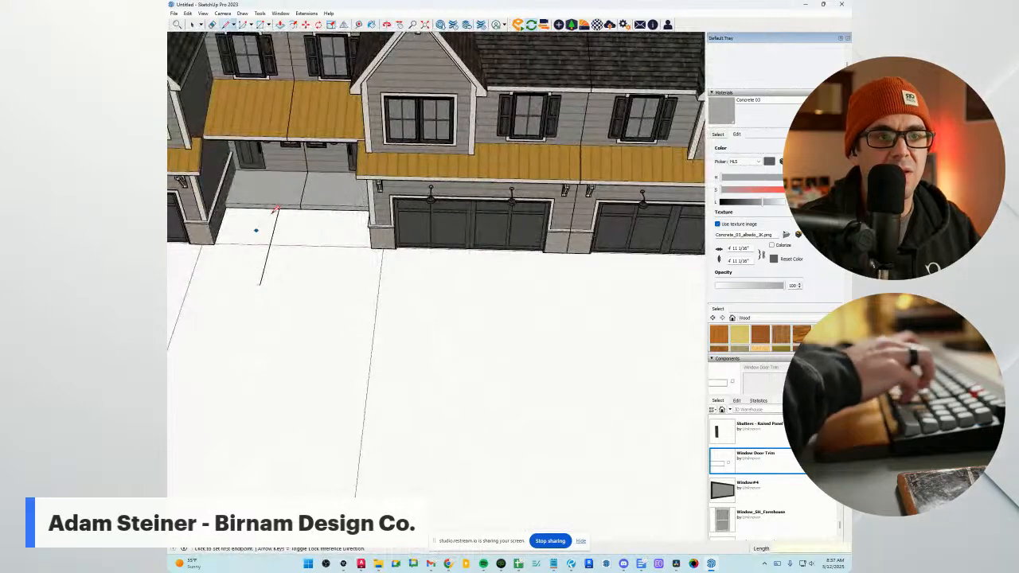
{"action": "scroll", "coordinate": [282, 208], "scroll_direction": "up", "scroll_amount": 6}
{"action": "key", "text": "ctrl+z"}
Draw a walkway outline from the central porches' front edge to the first driveway and back along the brick pier to the porch.
{"action": "left_click", "coordinate": [283, 207]}
{"action": "scroll", "coordinate": [305, 231], "scroll_direction": "down", "scroll_amount": 6}
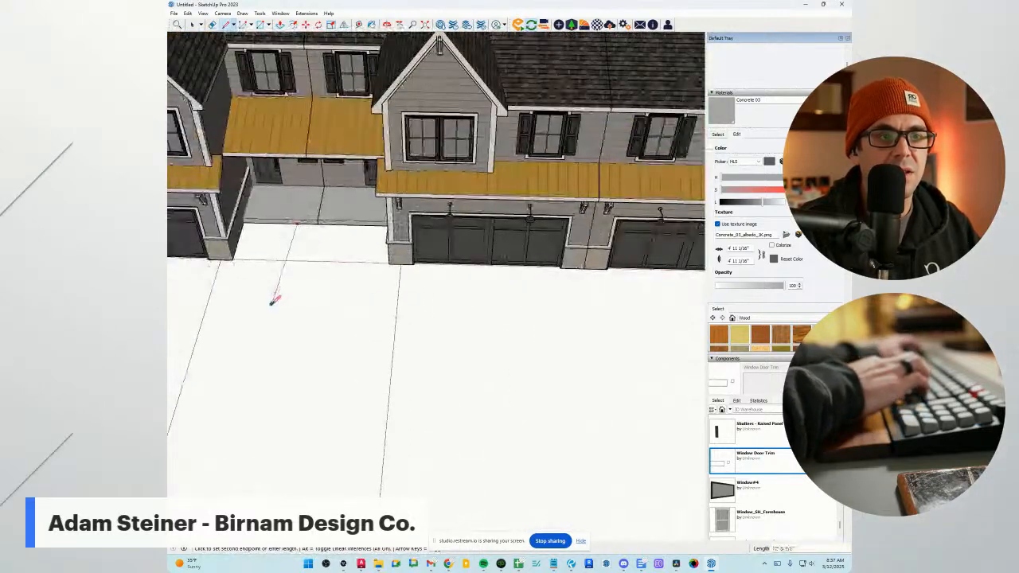
{"action": "left_click", "coordinate": [211, 296]}
{"action": "scroll", "coordinate": [240, 256], "scroll_direction": "up", "scroll_amount": 1}
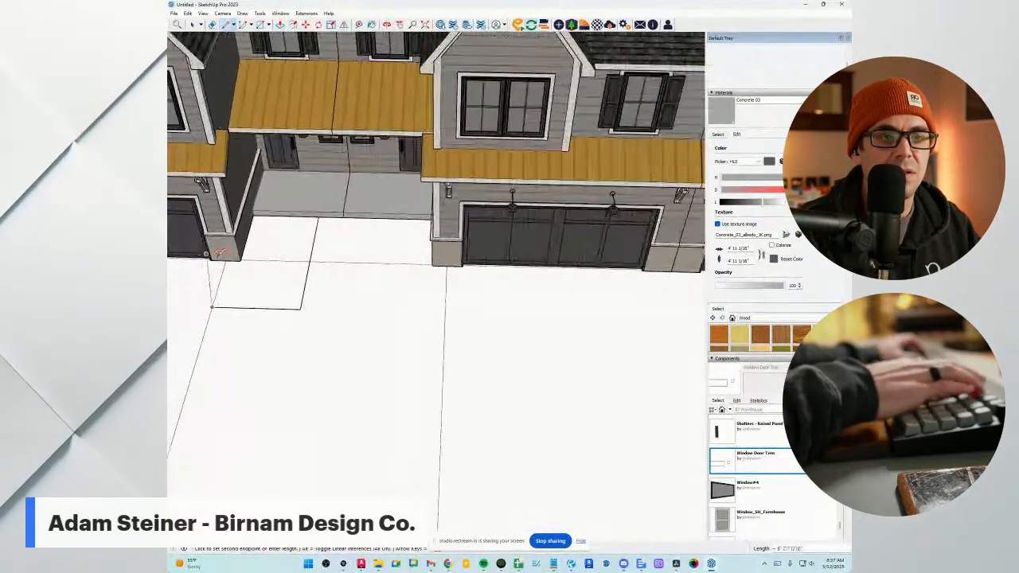
{"action": "scroll", "coordinate": [241, 256], "scroll_direction": "up", "scroll_amount": 1}
{"action": "left_click", "coordinate": [240, 258]}
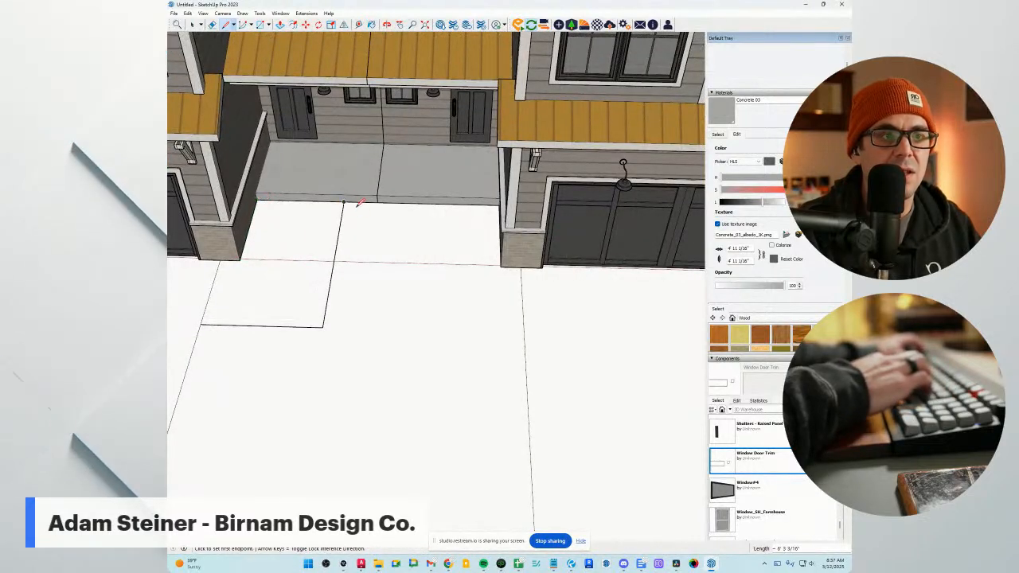
Trace the remaining porch front edge and the far pier's side, and draw a line across between the two pier corners.
{"action": "left_click", "coordinate": [499, 205]}
{"action": "scroll", "coordinate": [500, 207], "scroll_direction": "down", "scroll_amount": 3}
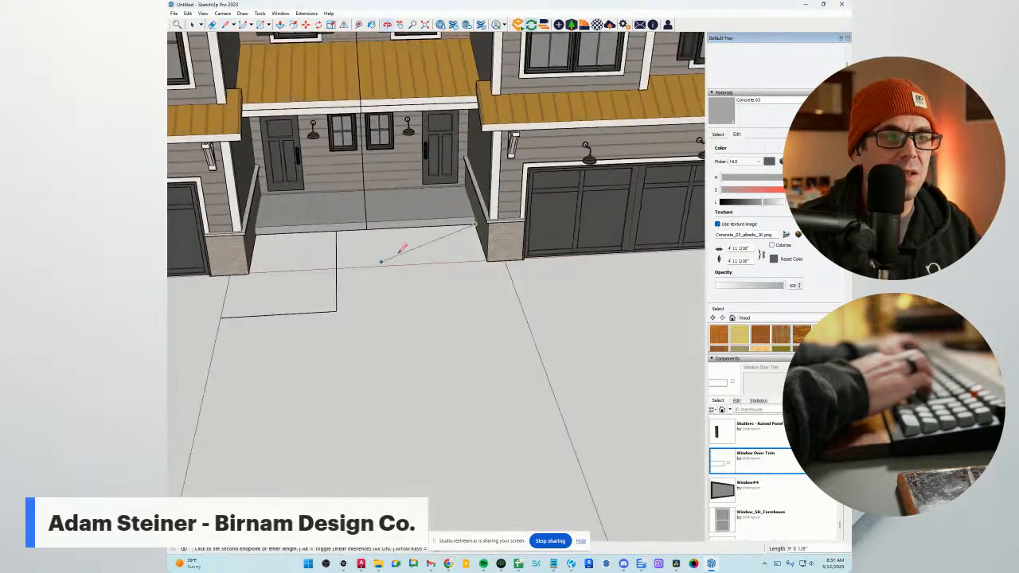
{"action": "left_click", "coordinate": [245, 273]}
Draw the neighbouring porch's walkway outline from its front edge to the second driveway and erase the overshooting segment.
{"action": "middle_click_drag", "start_coordinate": [332, 311], "coordinate": [319, 343]}
{"action": "middle_click_drag", "start_coordinate": [371, 265], "coordinate": [387, 308]}
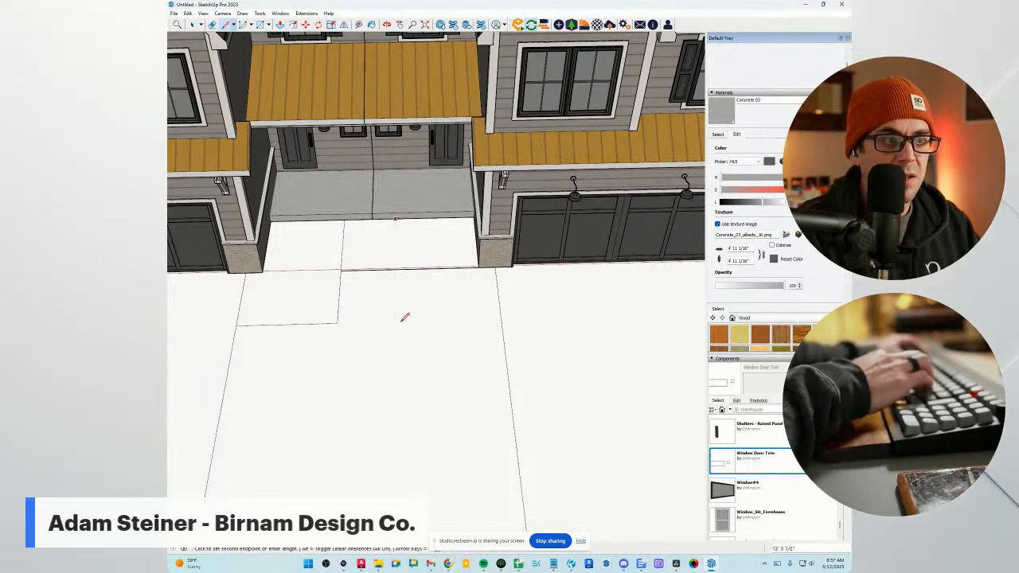
{"action": "left_click", "coordinate": [501, 318]}
{"action": "key", "text": "e"}
{"action": "left_click", "coordinate": [381, 326]}
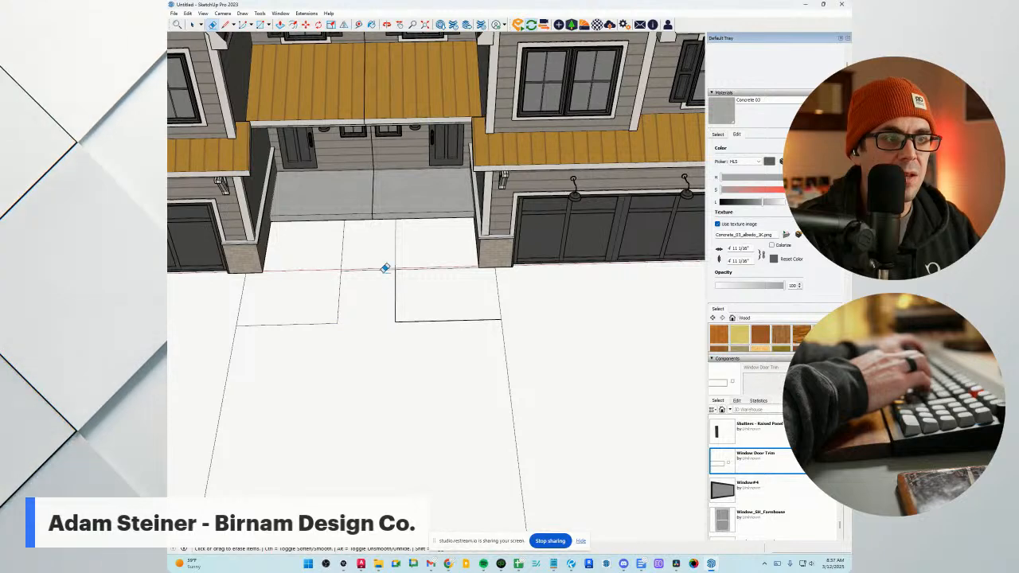
Try to close the second walkway's face by retracing the porch front edge and pier side and joining both walkways' front corners.
{"action": "key", "text": "l"}
{"action": "middle_click_drag", "start_coordinate": [403, 282], "coordinate": [411, 284]}
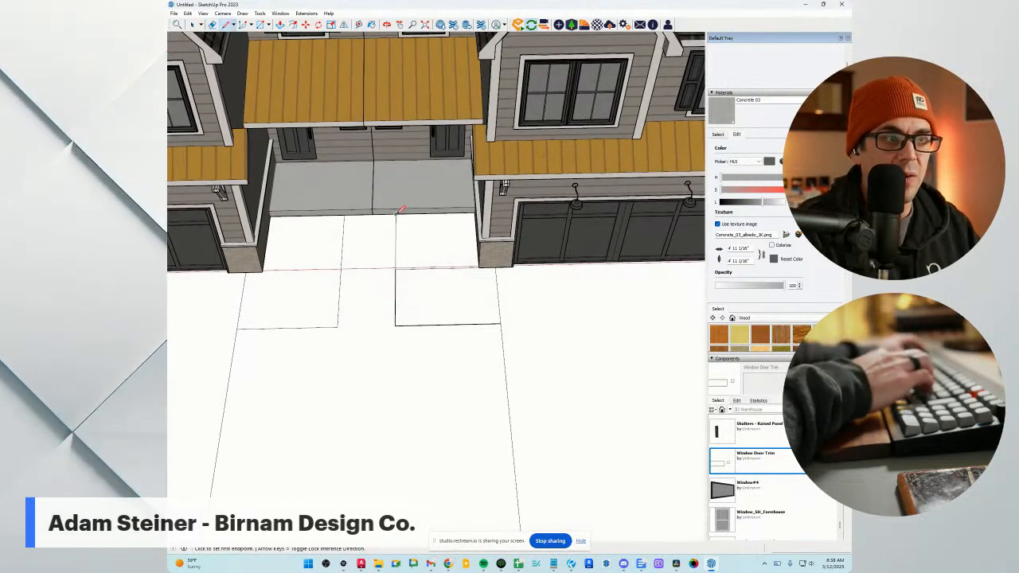
{"action": "middle_click_drag", "start_coordinate": [398, 211], "coordinate": [550, 247]}
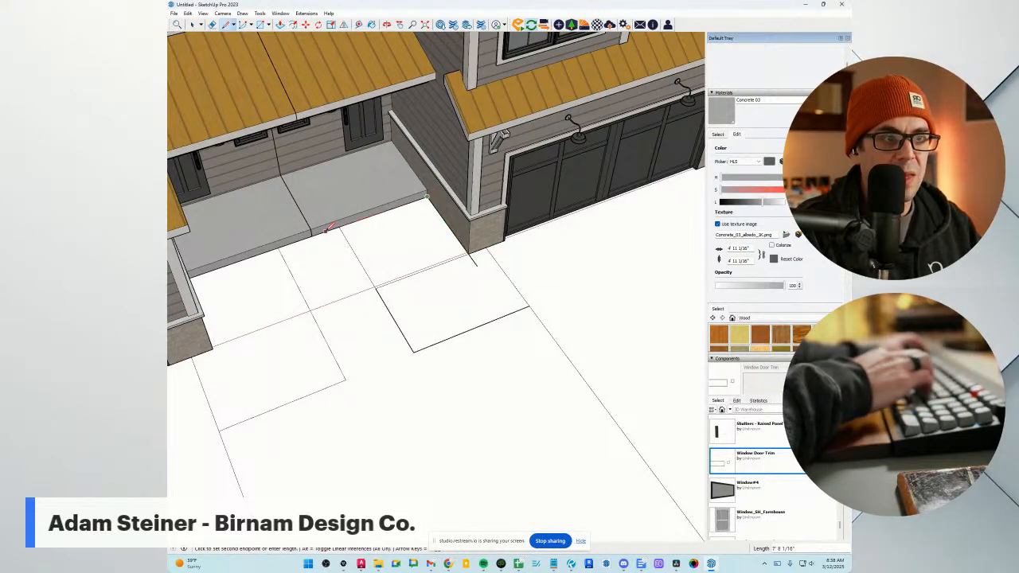
{"action": "key", "text": "e"}
{"action": "scroll", "coordinate": [446, 270], "scroll_direction": "up", "scroll_amount": 1}
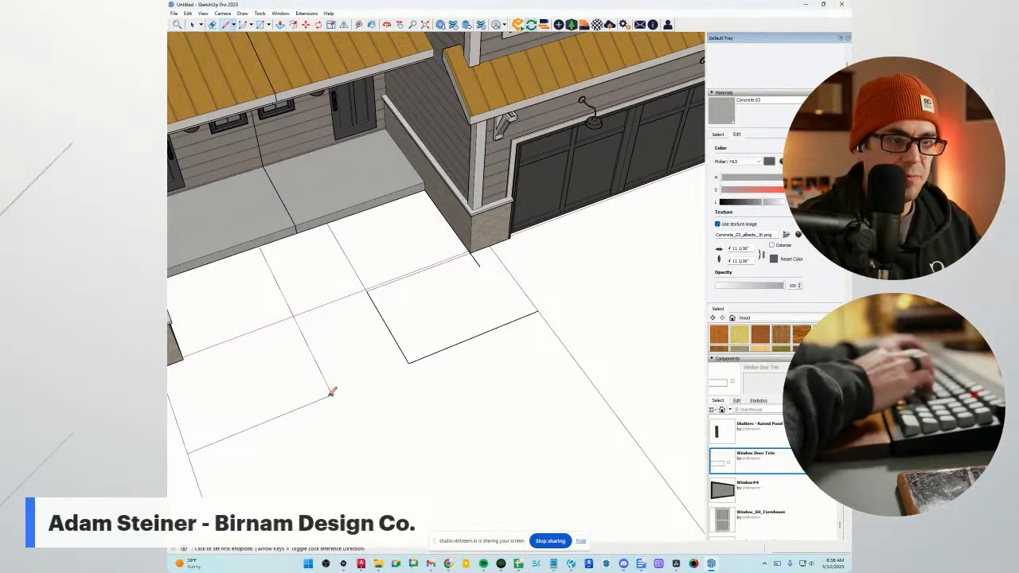
{"action": "left_click", "coordinate": [398, 380]}
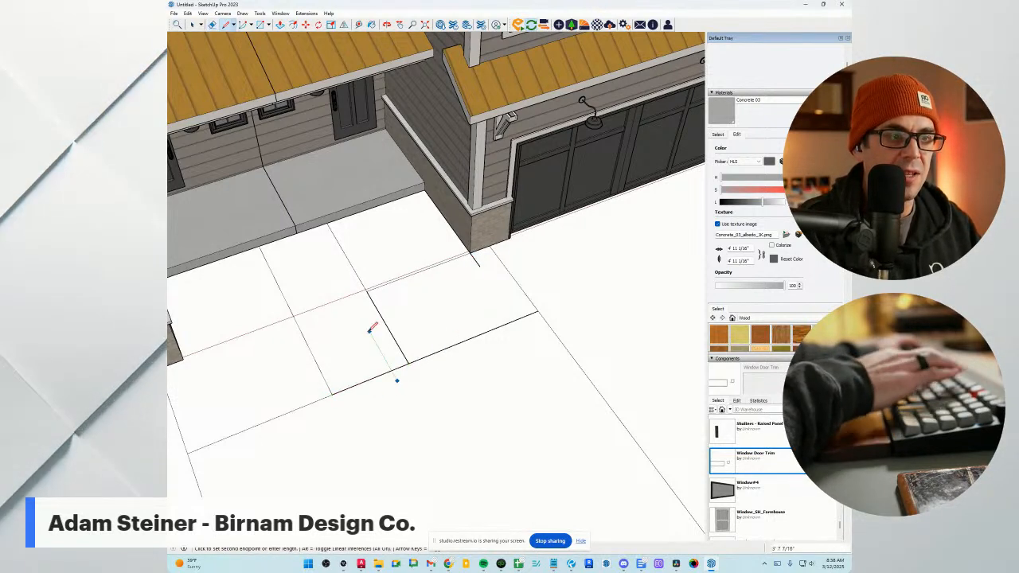
{"action": "scroll", "coordinate": [374, 362], "scroll_direction": "up", "scroll_amount": 3}
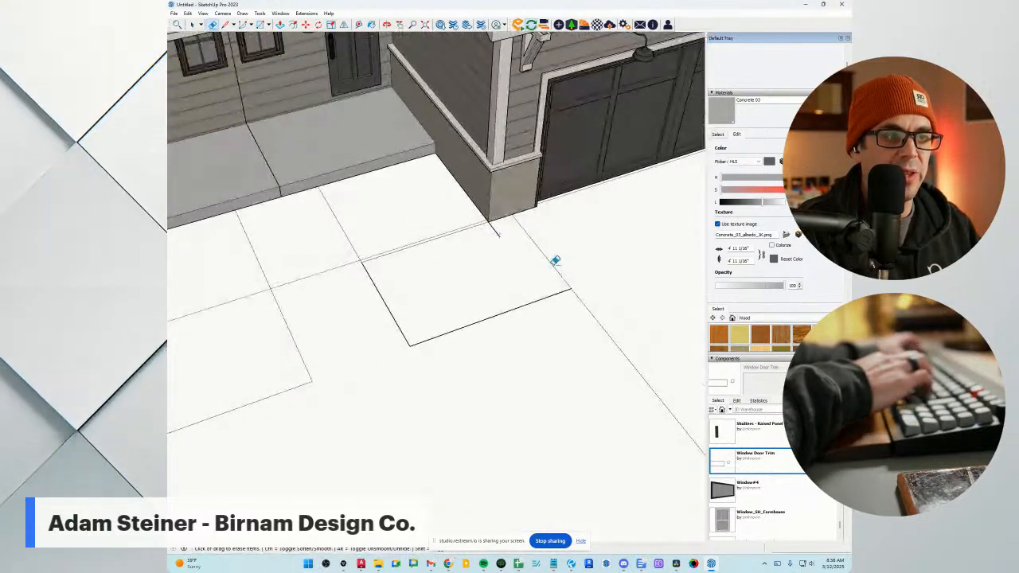
{"action": "scroll", "coordinate": [537, 319], "scroll_direction": "down", "scroll_amount": 4}
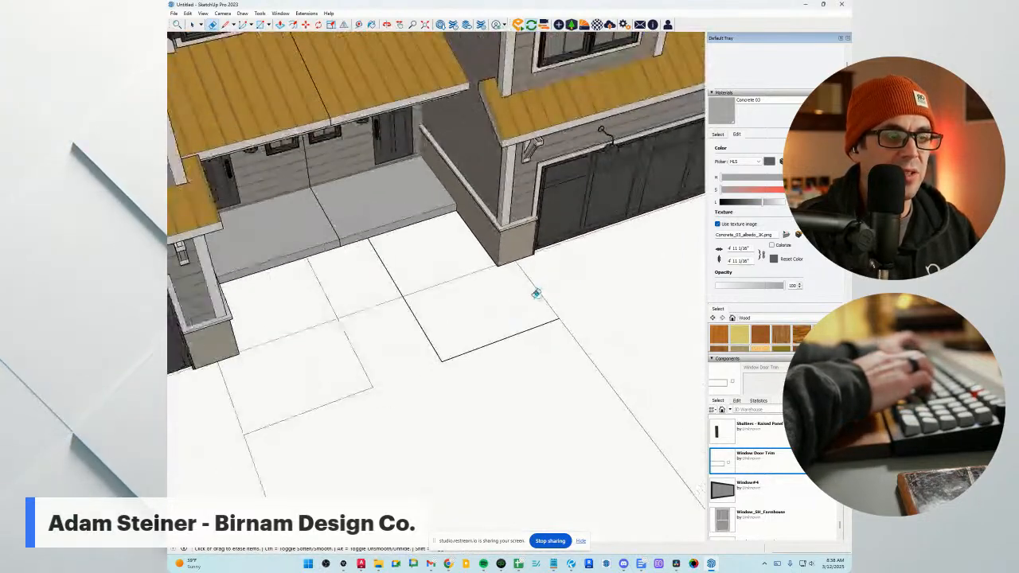
Retrace the second walkway's edge from the porch front and draw a line from its driveway corner across the second driveway.
{"action": "middle_click_drag", "start_coordinate": [532, 291], "coordinate": [361, 280]}
{"action": "scroll", "coordinate": [430, 307], "scroll_direction": "down", "scroll_amount": 10}
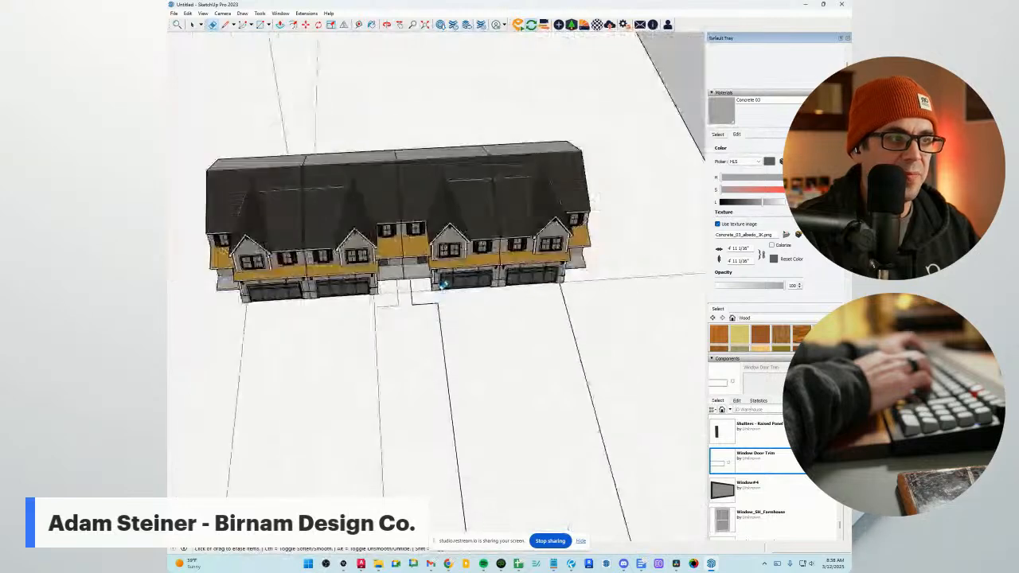
{"action": "scroll", "coordinate": [451, 289], "scroll_direction": "up", "scroll_amount": 10}
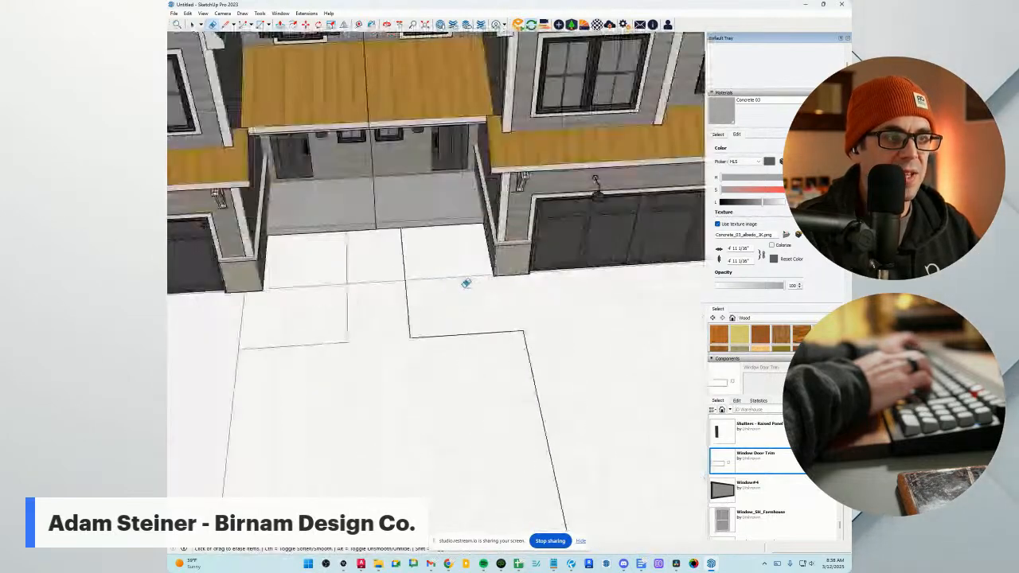
{"action": "key", "text": "l"}
{"action": "scroll", "coordinate": [412, 237], "scroll_direction": "up", "scroll_amount": 4}
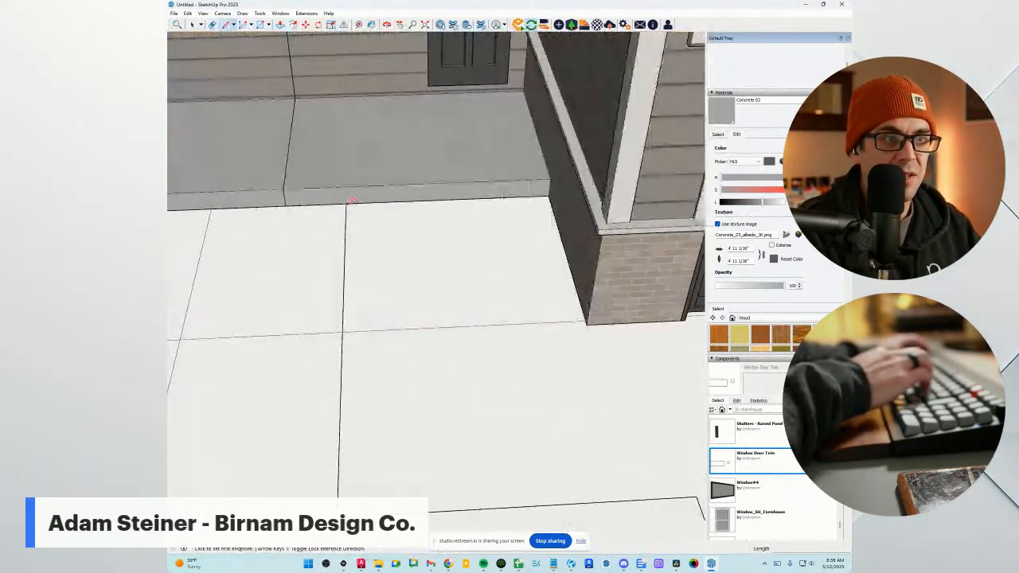
{"action": "left_click", "coordinate": [346, 204]}
{"action": "scroll", "coordinate": [325, 269], "scroll_direction": "down", "scroll_amount": 9}
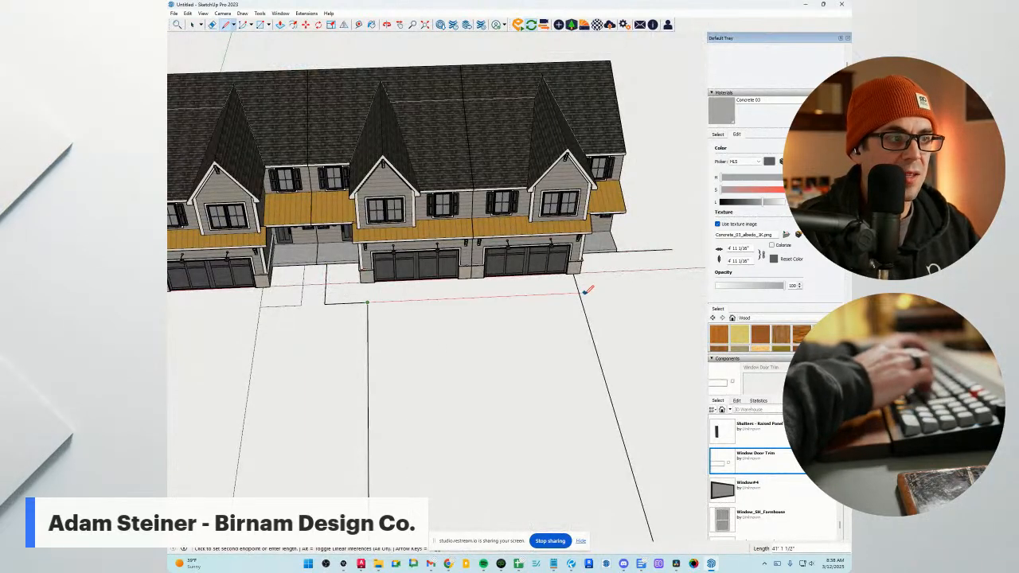
{"action": "scroll", "coordinate": [326, 303], "scroll_direction": "up", "scroll_amount": 3}
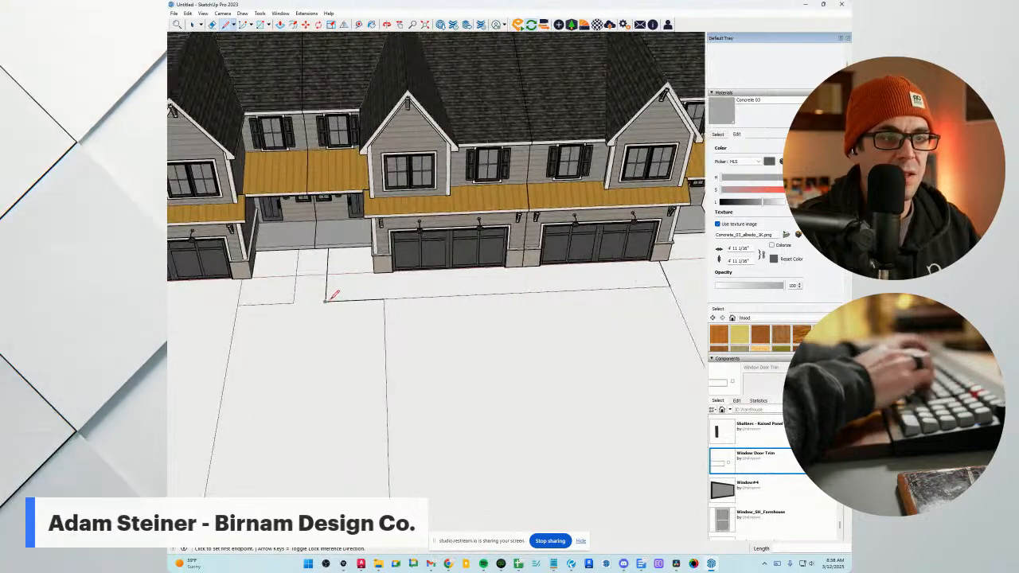
Draw a rectangle over the second walkway from the porch front to the driveway corner and erase the line crossing the driveway.
{"action": "middle_click_drag", "start_coordinate": [382, 278], "coordinate": [573, 250]}
{"action": "scroll", "coordinate": [350, 274], "scroll_direction": "up", "scroll_amount": 8}
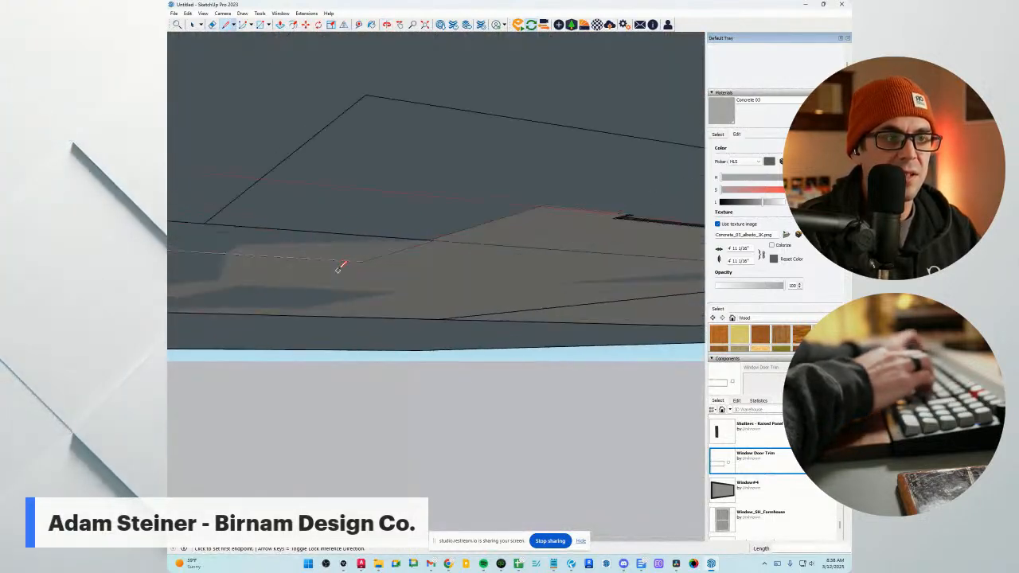
{"action": "mouse_move", "coordinate": [338, 268]}
{"action": "middle_mouse_down"}
{"action": "mouse_move", "coordinate": [382, 230]}
{"action": "mouse_move", "coordinate": [534, 225]}
{"action": "mouse_move", "coordinate": [529, 235]}
{"action": "middle_mouse_up"}
{"action": "scroll", "coordinate": [471, 343], "scroll_direction": "down", "scroll_amount": 10}
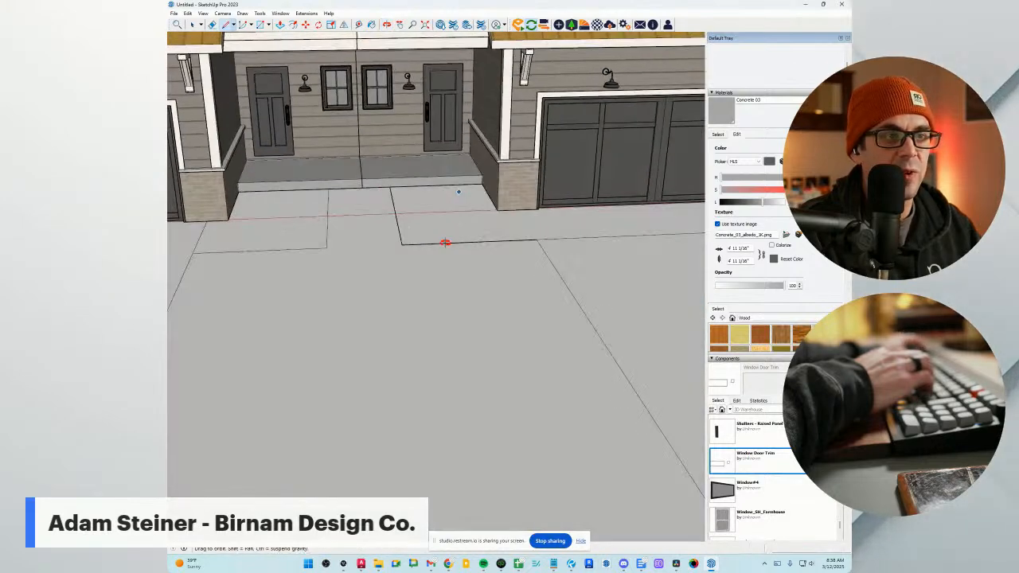
{"action": "key", "text": "r"}
{"action": "left_click", "coordinate": [391, 180]}
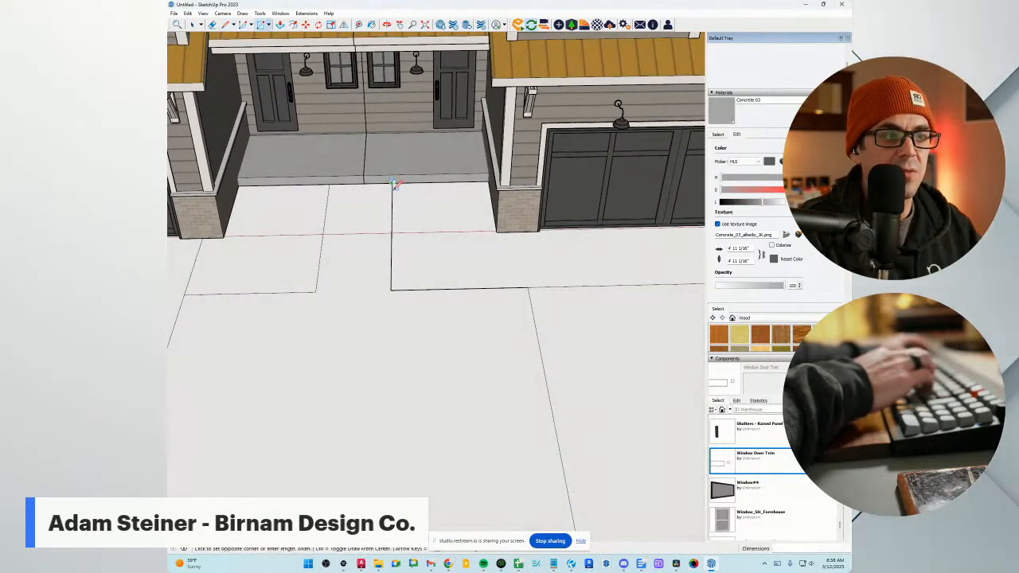
{"action": "left_click", "coordinate": [525, 283]}
{"action": "scroll", "coordinate": [477, 288], "scroll_direction": "down", "scroll_amount": 3}
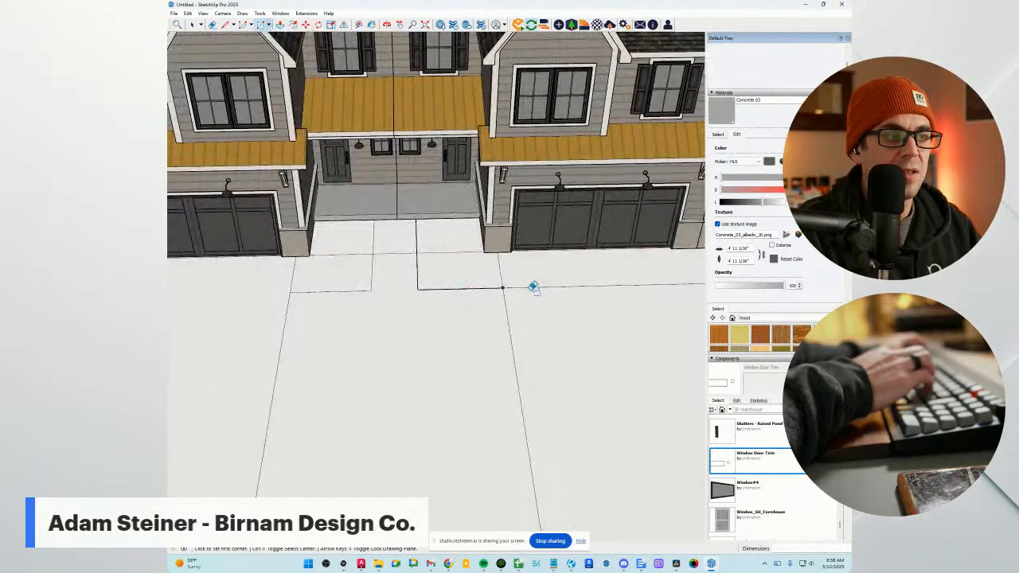
{"action": "scroll", "coordinate": [503, 291], "scroll_direction": "down", "scroll_amount": 5}
{"action": "scroll", "coordinate": [493, 288], "scroll_direction": "up", "scroll_amount": 4}
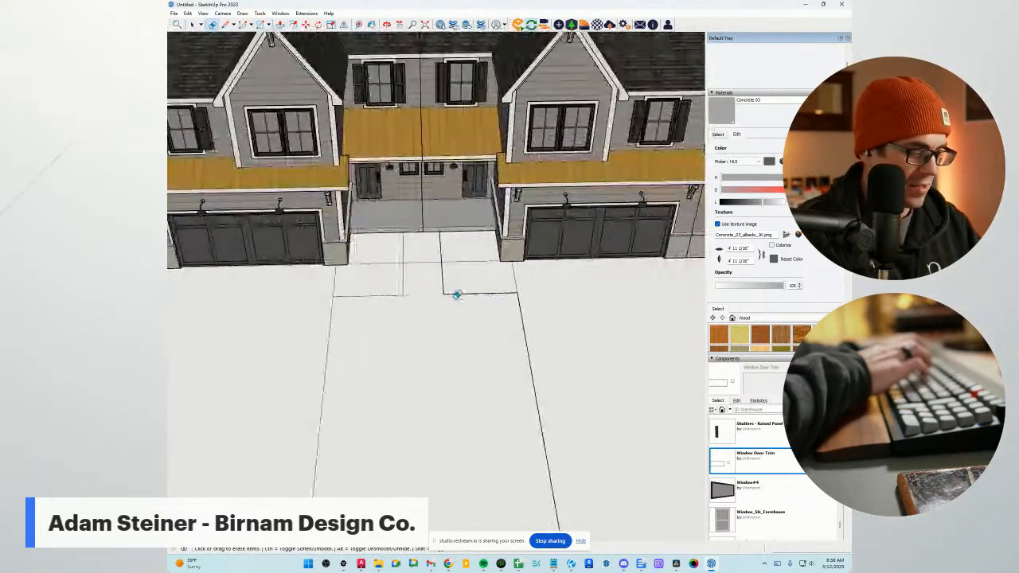
Try to fill the gap between the two walkways with a line across their front corners and rectangles, one spanning between the driveways.
{"action": "key", "text": "l"}
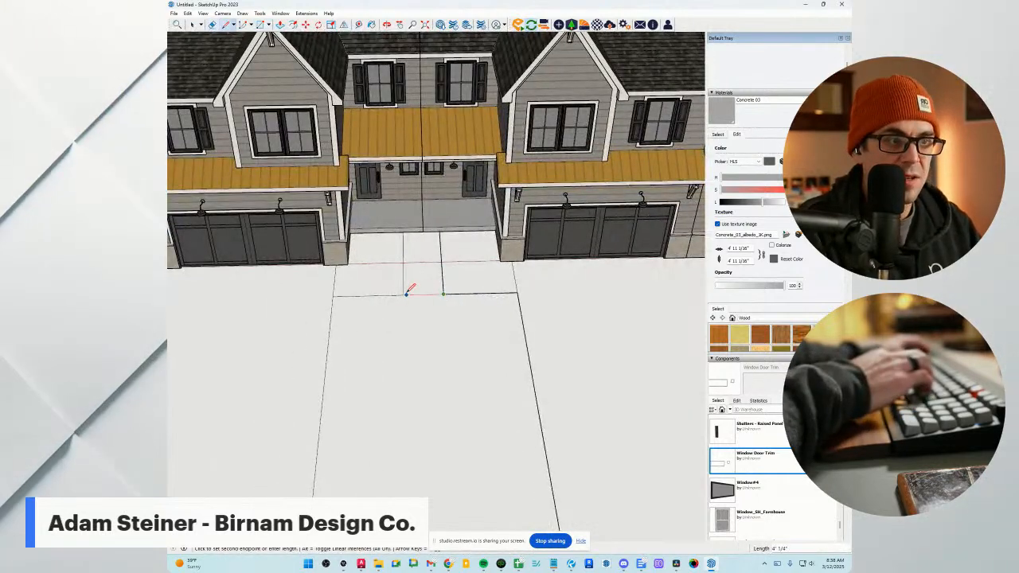
{"action": "left_click", "coordinate": [403, 294]}
{"action": "scroll", "coordinate": [445, 288], "scroll_direction": "down", "scroll_amount": 1}
{"action": "key", "text": "r"}
{"action": "scroll", "coordinate": [422, 286], "scroll_direction": "up", "scroll_amount": 2}
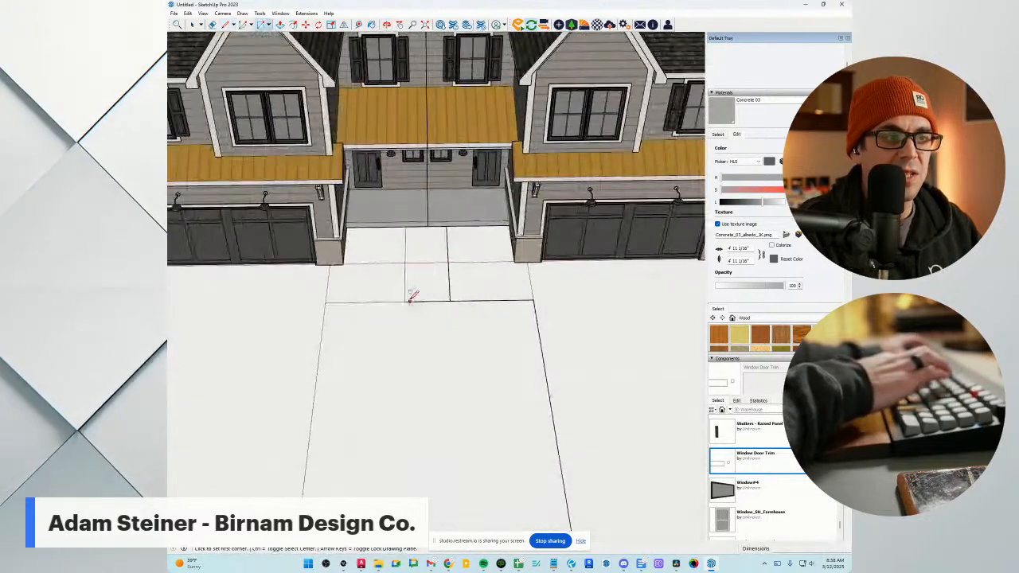
{"action": "left_click", "coordinate": [405, 301]}
{"action": "left_click", "coordinate": [447, 226]}
{"action": "scroll", "coordinate": [463, 319], "scroll_direction": "up", "scroll_amount": 2}
{"action": "scroll", "coordinate": [557, 292], "scroll_direction": "down", "scroll_amount": 2}
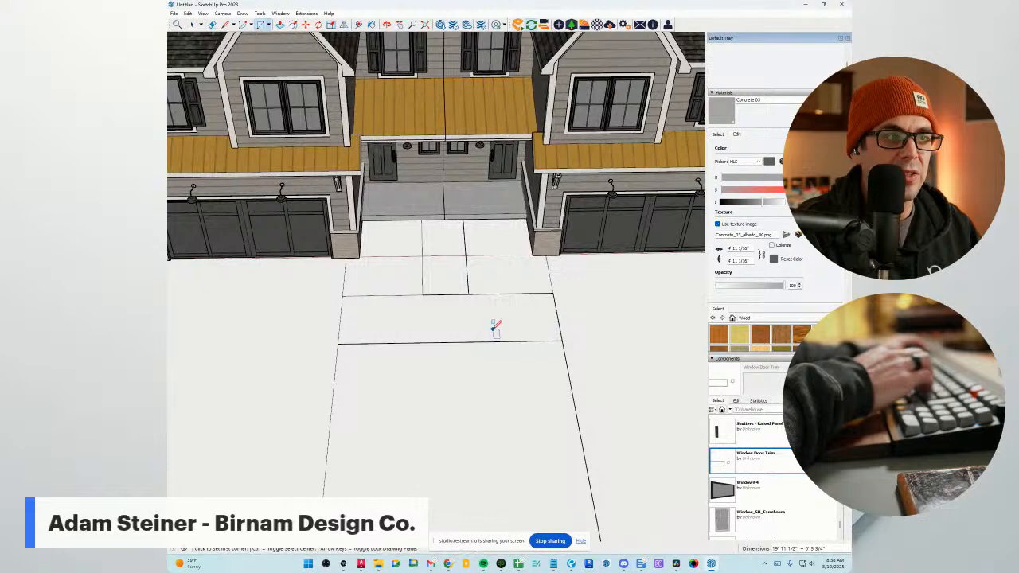
{"action": "scroll", "coordinate": [505, 317], "scroll_direction": "down", "scroll_amount": 3}
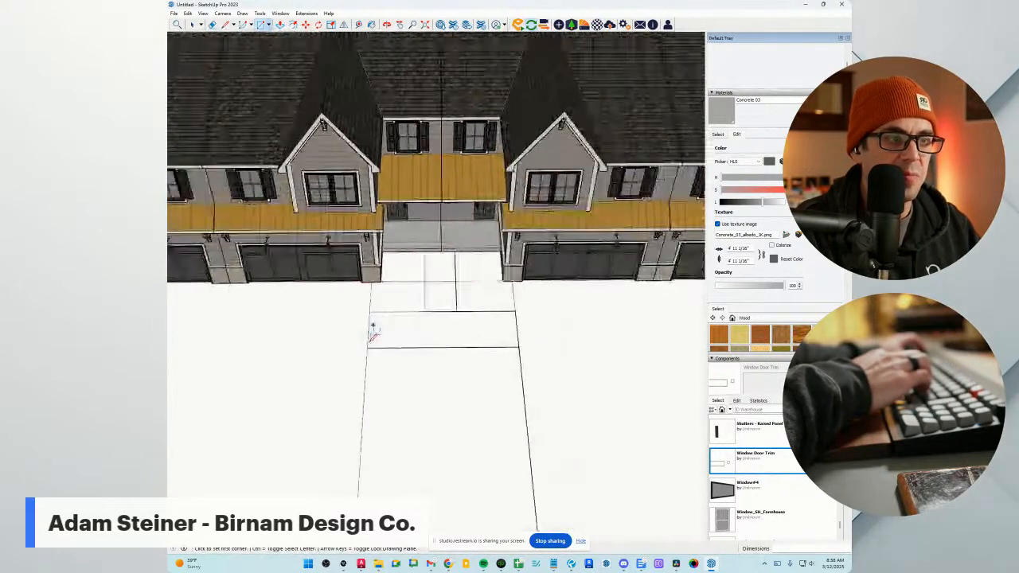
{"action": "key", "text": "Escape"}
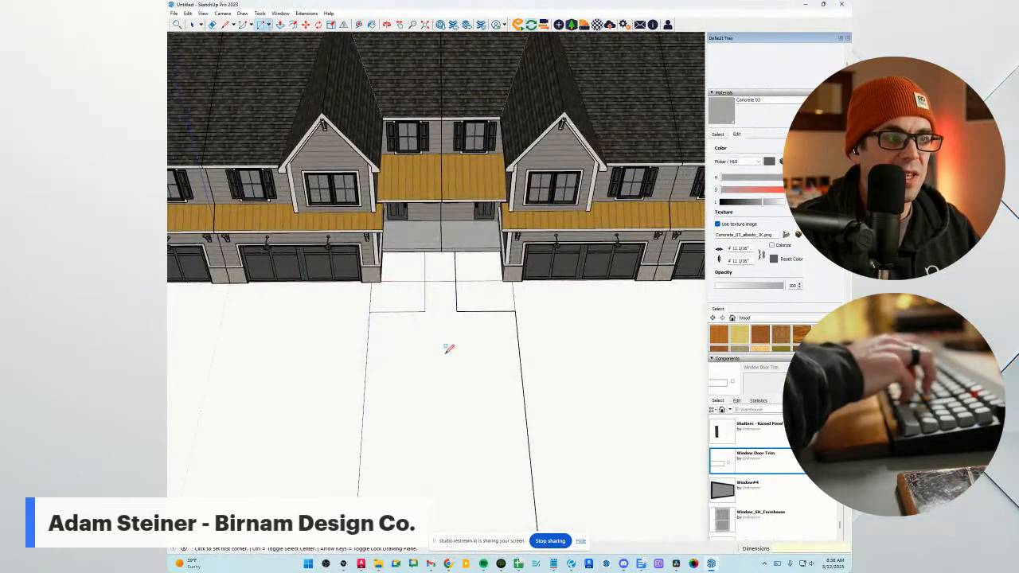
Select all the townhouse units and move them about 233' sideways along the red axis, off the ground plane.
{"action": "scroll", "coordinate": [467, 342], "scroll_direction": "down", "scroll_amount": 6}
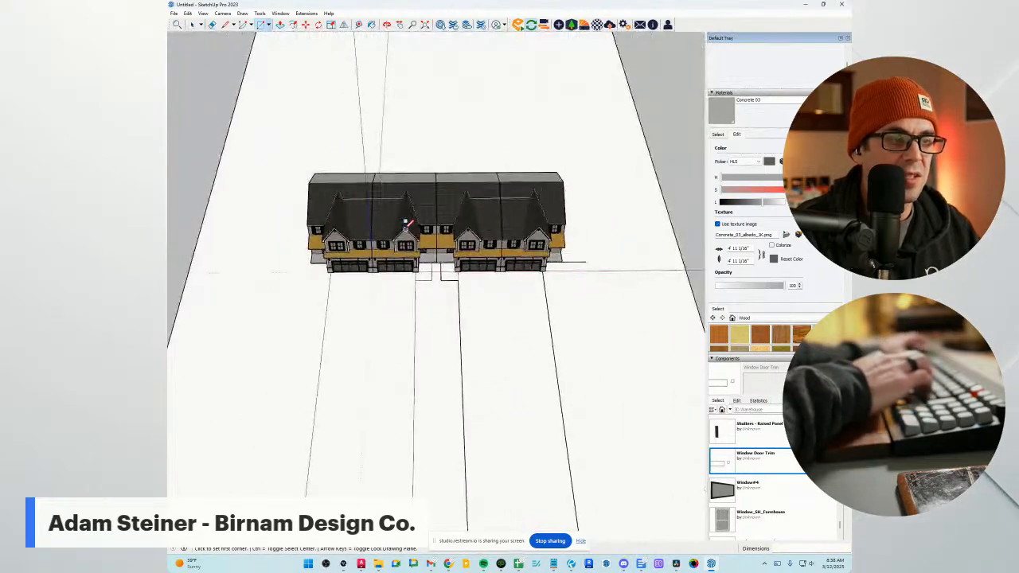
{"action": "key", "text": "space"}
{"action": "scroll", "coordinate": [510, 257], "scroll_direction": "up", "scroll_amount": 3}
{"action": "scroll", "coordinate": [511, 251], "scroll_direction": "down", "scroll_amount": 2}
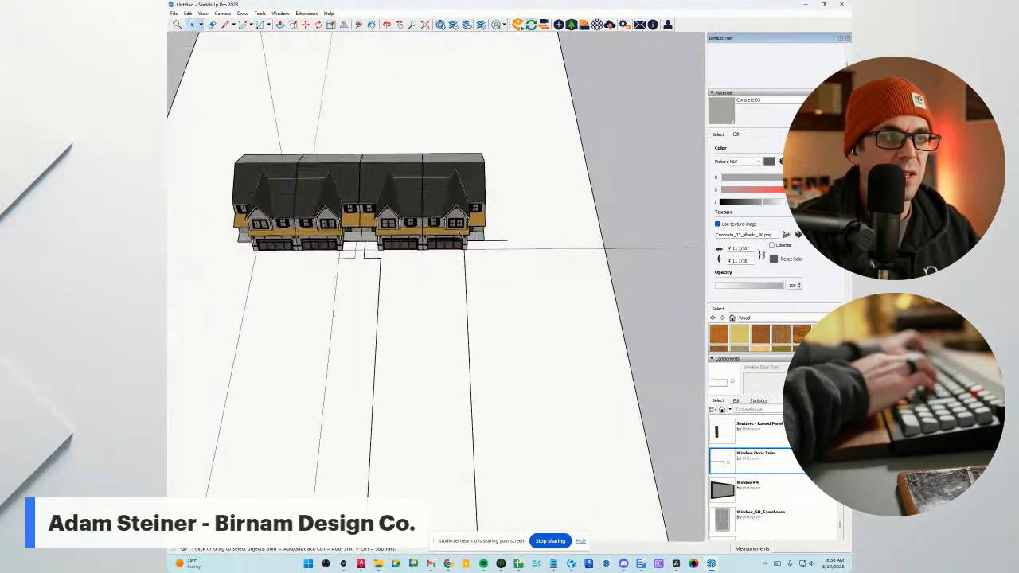
{"action": "left_click", "coordinate": [435, 213], "text": "shift"}
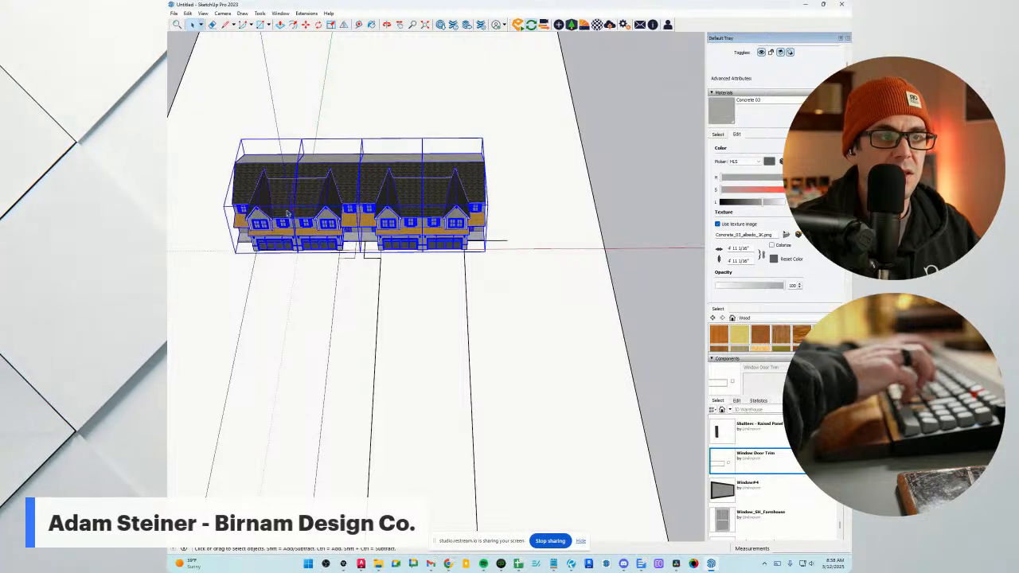
{"action": "scroll", "coordinate": [337, 262], "scroll_direction": "down", "scroll_amount": 3}
{"action": "key", "text": "m"}
{"action": "left_click", "coordinate": [348, 304]}
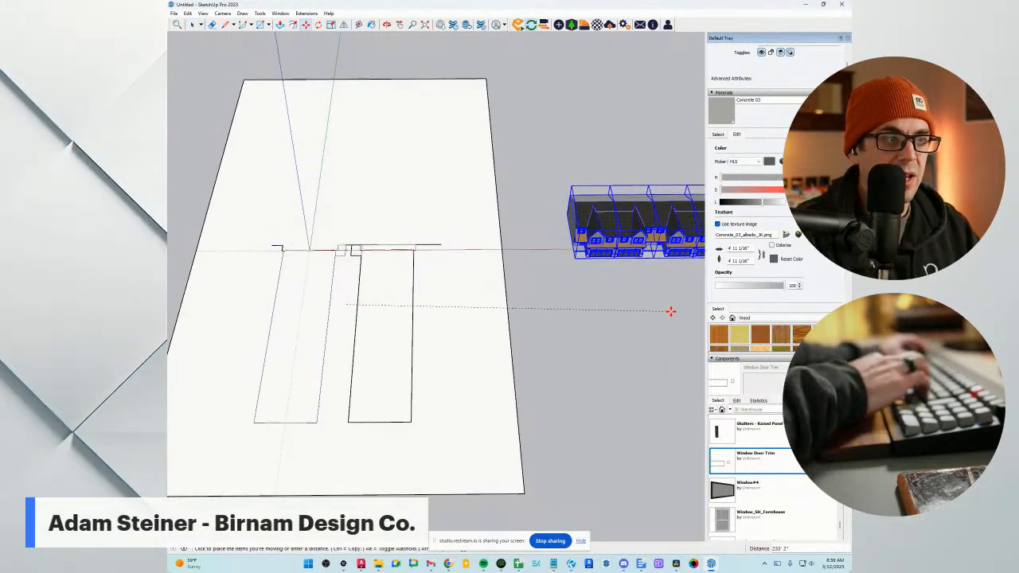
{"action": "left_click", "coordinate": [671, 311]}
Draw a diagonal across the second walkway's outline from the pier-side porch corner to its opposite front corner, and undo the test erase.
{"action": "scroll", "coordinate": [316, 225], "scroll_direction": "up", "scroll_amount": 3}
{"action": "scroll", "coordinate": [401, 266], "scroll_direction": "up", "scroll_amount": 6}
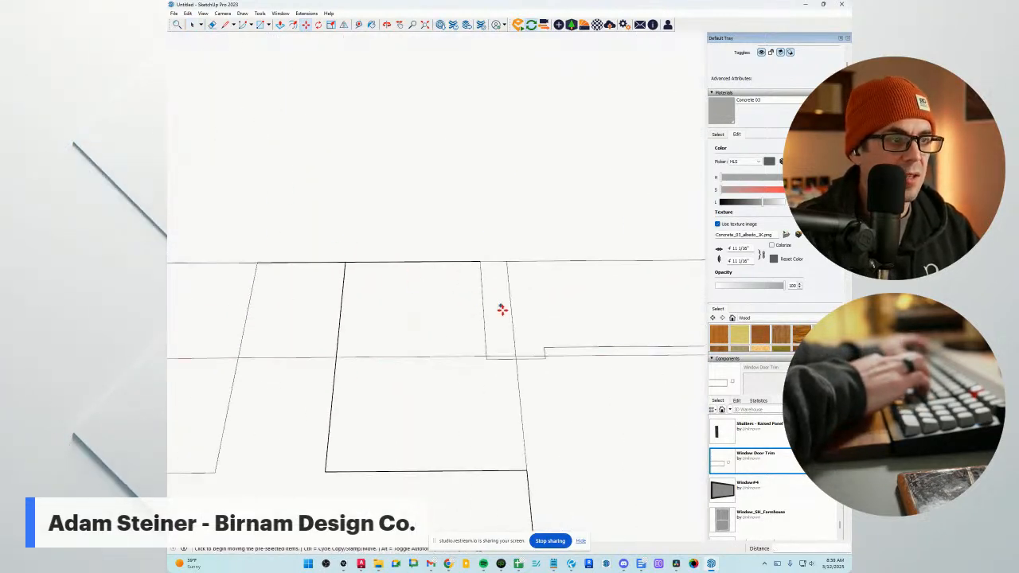
{"action": "scroll", "coordinate": [489, 287], "scroll_direction": "down", "scroll_amount": 2}
{"action": "key", "text": "l"}
{"action": "left_click", "coordinate": [479, 262]}
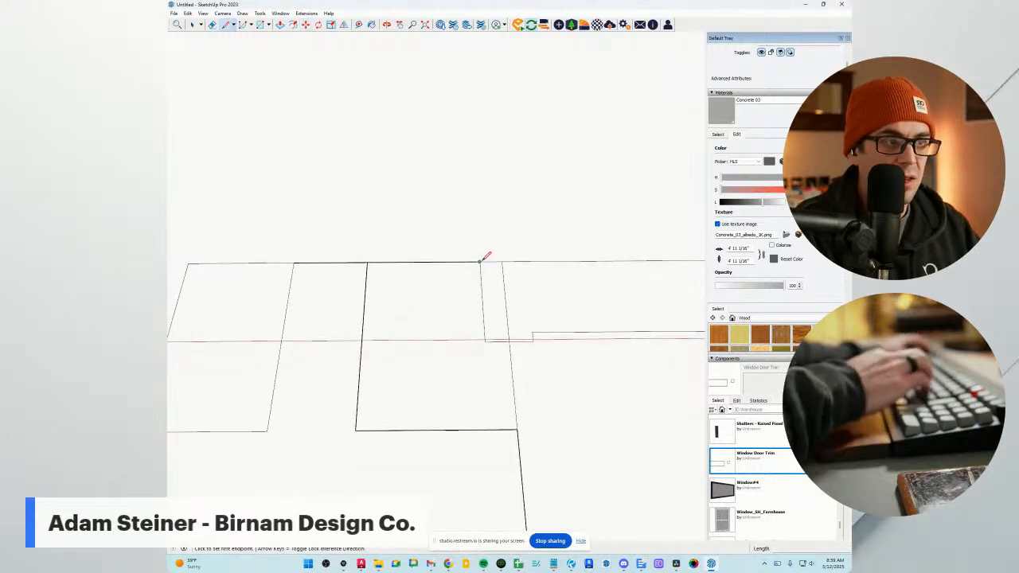
{"action": "left_click", "coordinate": [356, 429]}
{"action": "key", "text": "e"}
{"action": "scroll", "coordinate": [358, 421], "scroll_direction": "up", "scroll_amount": 4}
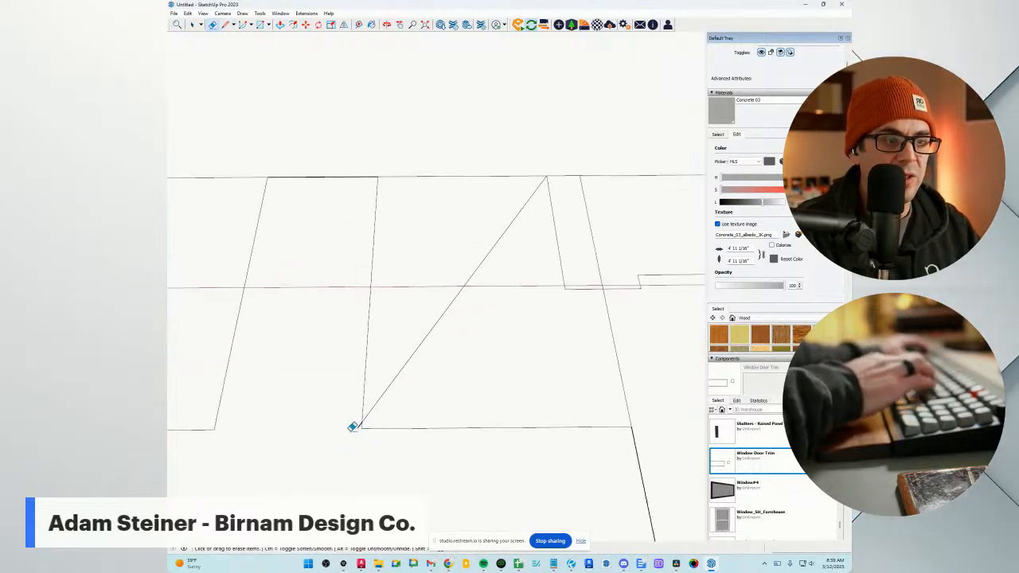
{"action": "left_click", "coordinate": [383, 395]}
{"action": "scroll", "coordinate": [379, 375], "scroll_direction": "down", "scroll_amount": 4}
{"action": "key", "text": "ctrl+z"}
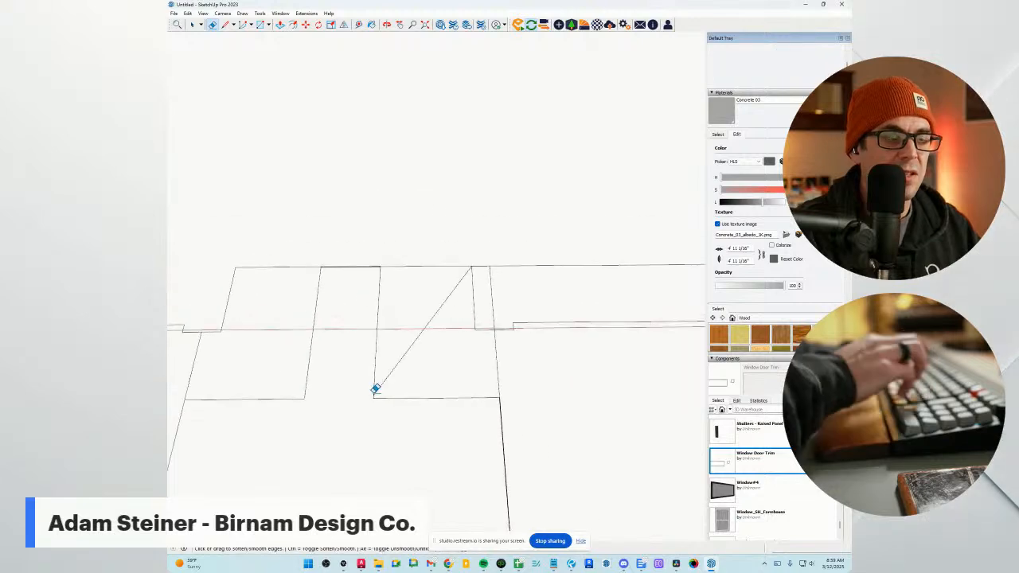
Examine the walkway linework around the diagonal from low and overhead angles for misaligned edges or gaps in the ground face.
{"action": "mouse_move", "coordinate": [381, 431]}
{"action": "middle_mouse_down"}
{"action": "mouse_move", "coordinate": [417, 354]}
{"action": "mouse_move", "coordinate": [396, 282]}
{"action": "mouse_move", "coordinate": [432, 156]}
{"action": "mouse_move", "coordinate": [380, 352]}
{"action": "mouse_move", "coordinate": [357, 300]}
{"action": "middle_mouse_up"}
{"action": "scroll", "coordinate": [409, 280], "scroll_direction": "up", "scroll_amount": 5}
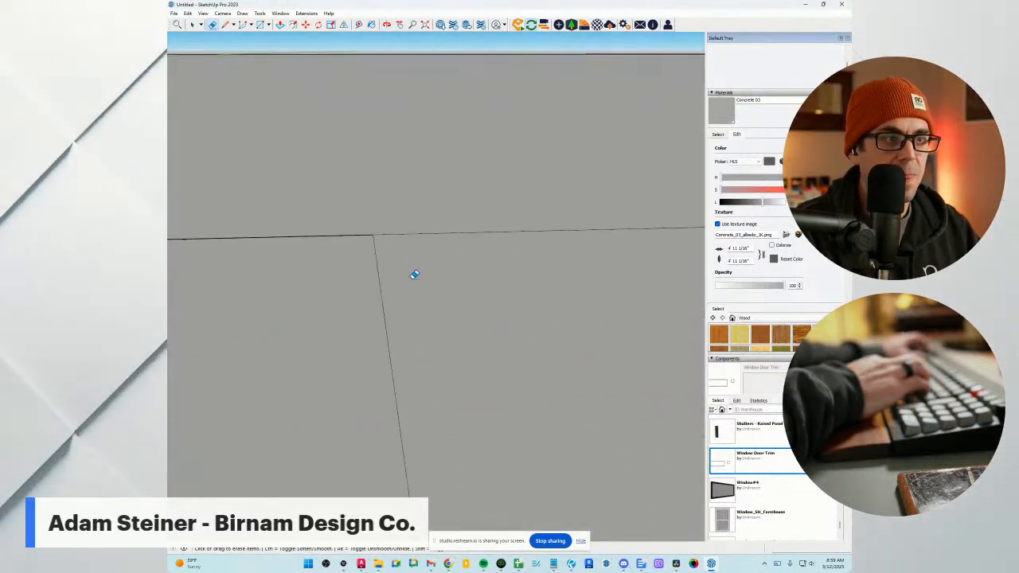
{"action": "scroll", "coordinate": [412, 286], "scroll_direction": "down", "scroll_amount": 5}
{"action": "left_click_drag", "start_coordinate": [412, 287], "coordinate": [409, 311]}
{"action": "mouse_move", "coordinate": [409, 311]}
{"action": "middle_mouse_down"}
{"action": "mouse_move", "coordinate": [469, 304]}
{"action": "mouse_move", "coordinate": [471, 338]}
{"action": "middle_mouse_up"}
{"action": "scroll", "coordinate": [468, 286], "scroll_direction": "up", "scroll_amount": 4}
{"action": "scroll", "coordinate": [457, 353], "scroll_direction": "down", "scroll_amount": 5}
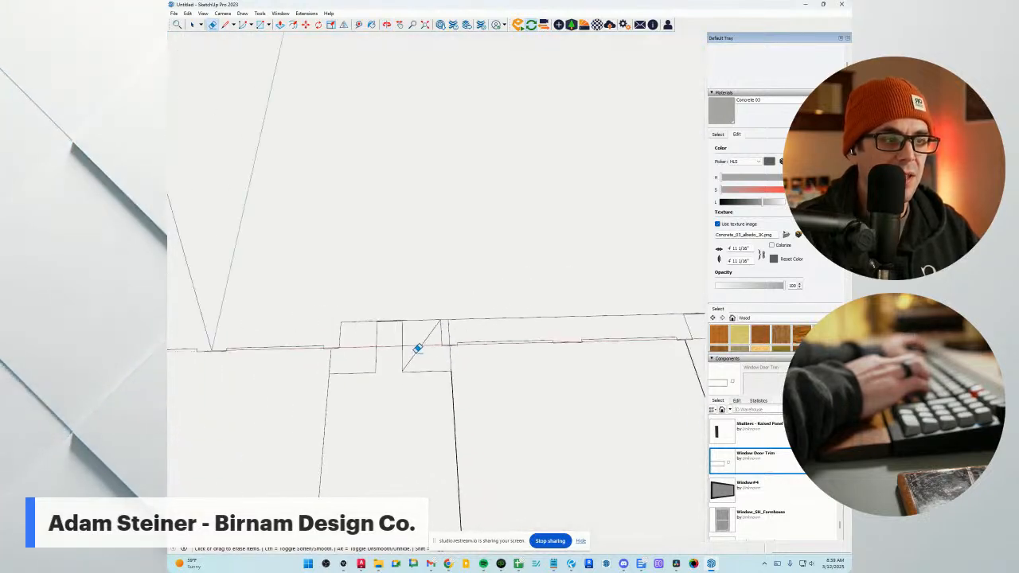
{"action": "scroll", "coordinate": [456, 326], "scroll_direction": "up", "scroll_amount": 2}
{"action": "scroll", "coordinate": [324, 334], "scroll_direction": "down", "scroll_amount": 5}
{"action": "scroll", "coordinate": [328, 338], "scroll_direction": "down", "scroll_amount": 2}
{"action": "scroll", "coordinate": [543, 349], "scroll_direction": "down", "scroll_amount": 2}
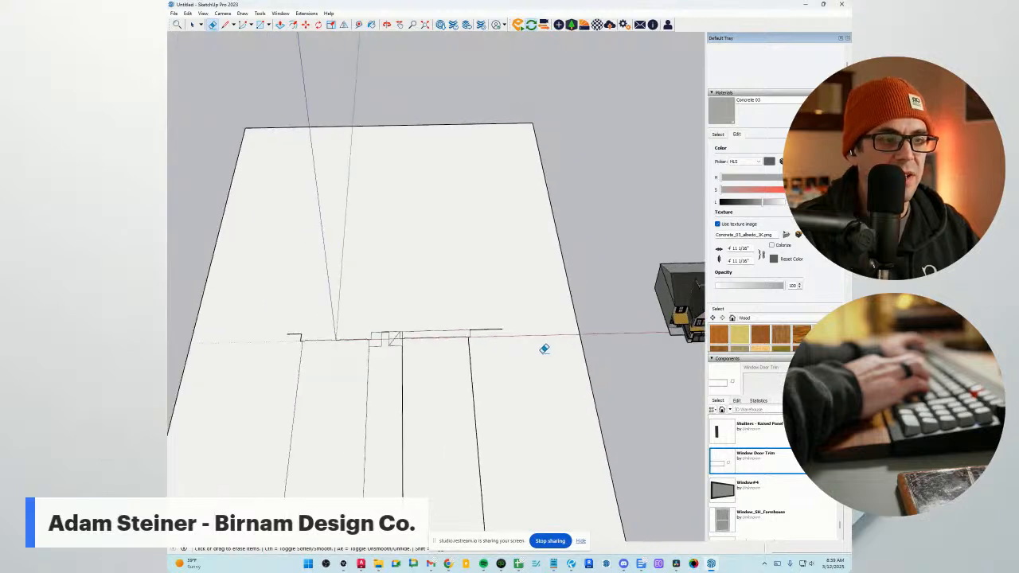
Outline a walkway at the far end unit, running forward from the outer porch edge and across in line with the existing walkway fronts.
{"action": "scroll", "coordinate": [282, 341], "scroll_direction": "up", "scroll_amount": 3}
{"action": "key", "text": "l"}
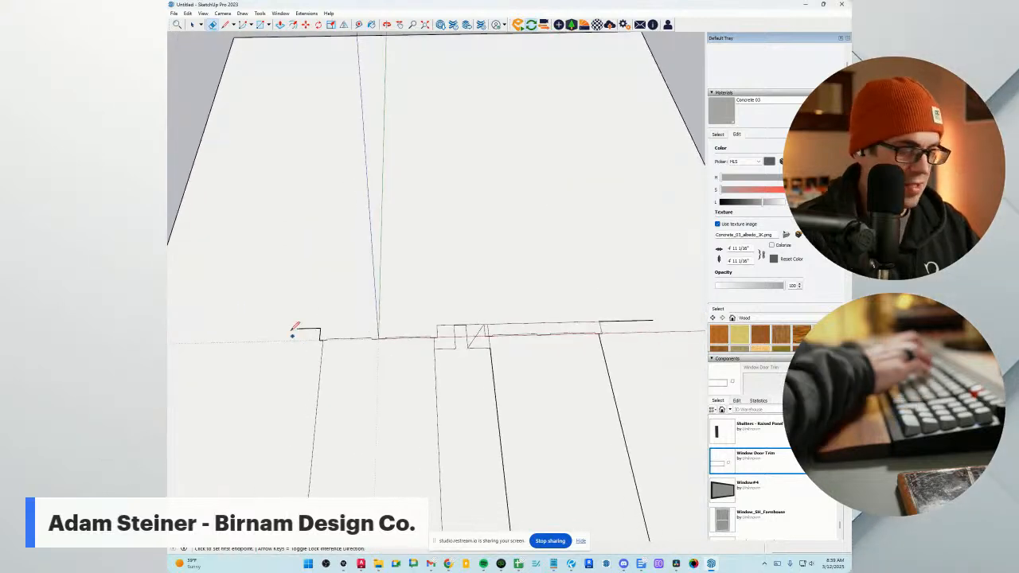
{"action": "scroll", "coordinate": [301, 326], "scroll_direction": "up", "scroll_amount": 2}
{"action": "scroll", "coordinate": [301, 327], "scroll_direction": "up", "scroll_amount": 1}
{"action": "left_click", "coordinate": [298, 327]}
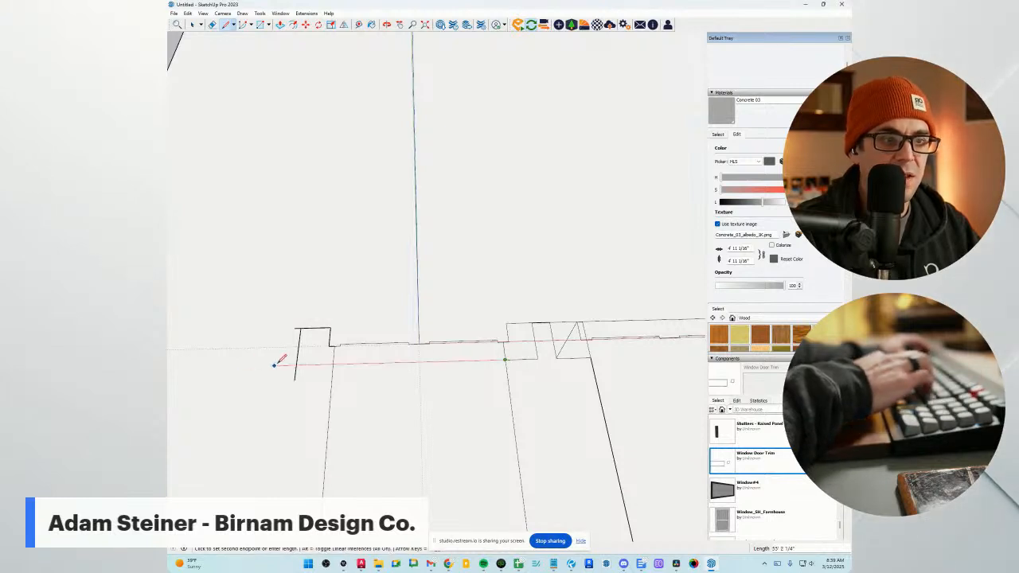
{"action": "middle_click_drag", "start_coordinate": [318, 380], "coordinate": [302, 334]}
{"action": "key", "text": "r"}
{"action": "key", "text": "l"}
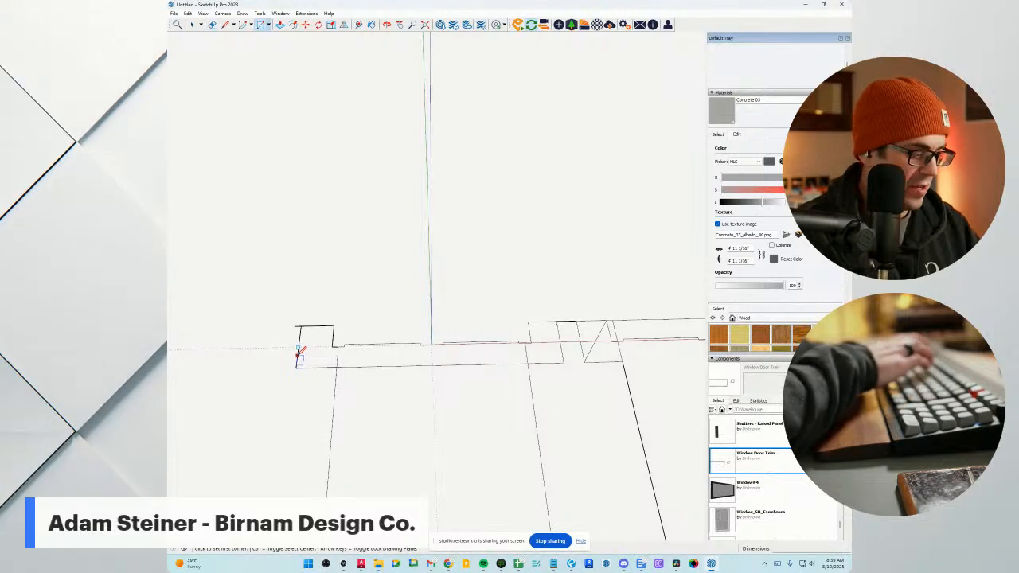
Draw diagonals across the end unit's walkway from its outer front corner, and erase them with the excess line crossing the driveway.
{"action": "left_click", "coordinate": [296, 366]}
{"action": "left_click", "coordinate": [333, 327]}
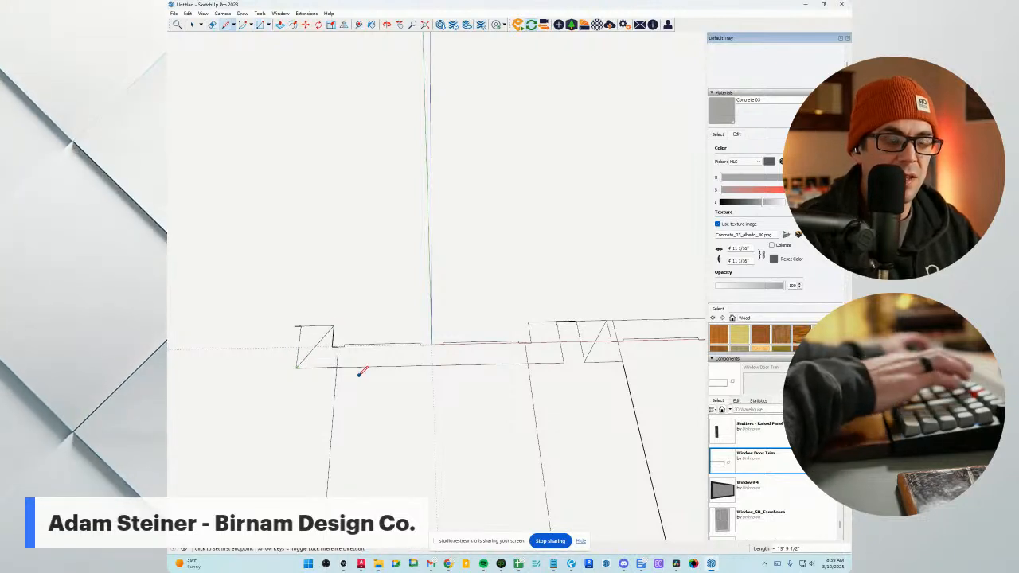
{"action": "middle_click_drag", "start_coordinate": [343, 362], "coordinate": [345, 340]}
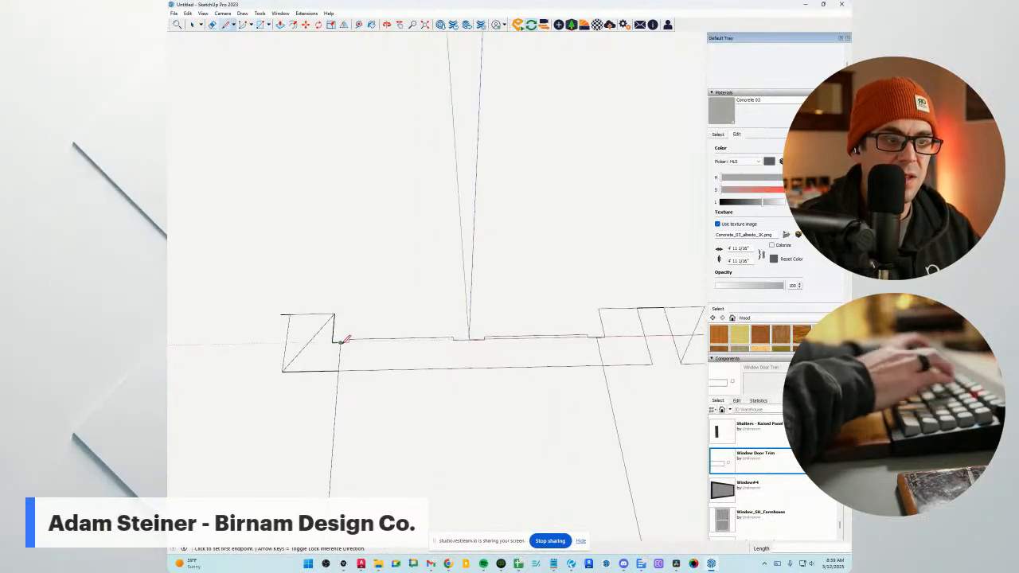
{"action": "scroll", "coordinate": [306, 360], "scroll_direction": "up", "scroll_amount": 6}
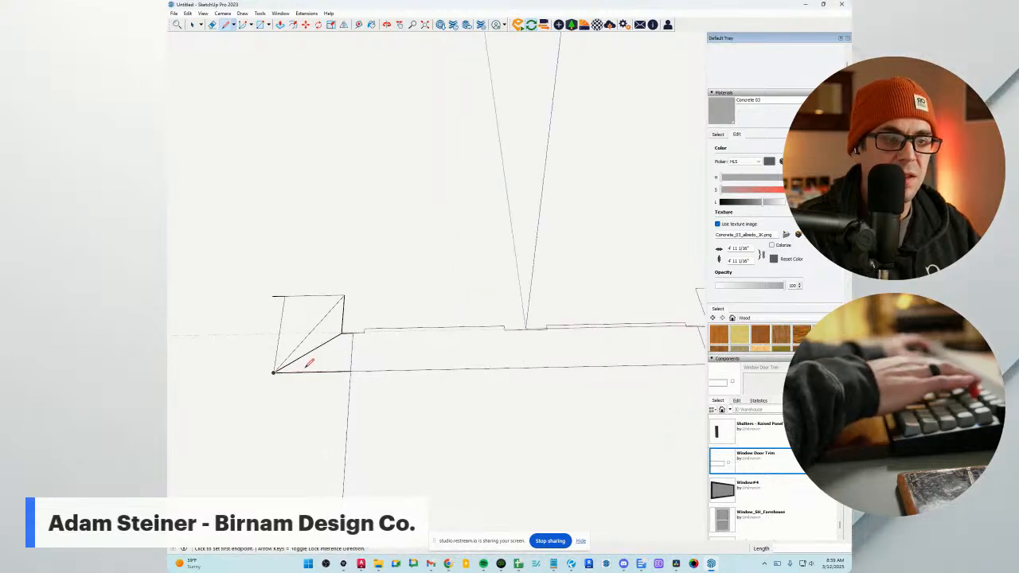
{"action": "scroll", "coordinate": [304, 352], "scroll_direction": "down", "scroll_amount": 2}
{"action": "key", "text": "e"}
{"action": "left_click_drag", "start_coordinate": [301, 326], "coordinate": [350, 368]}
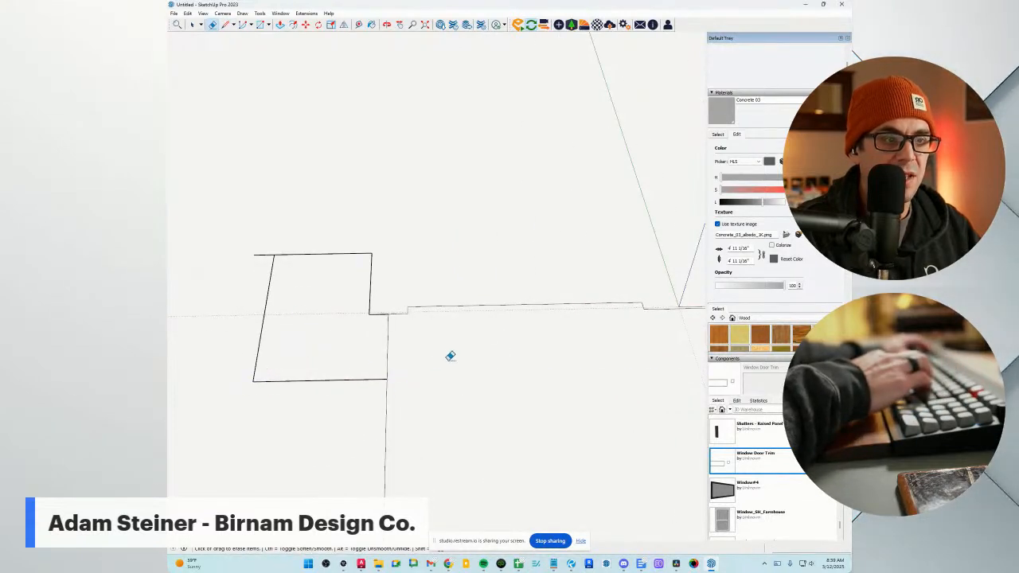
Try removing the walkway linework between the driveways, keeping the porch outline.
{"action": "scroll", "coordinate": [287, 386], "scroll_direction": "down", "scroll_amount": 10}
{"action": "scroll", "coordinate": [440, 393], "scroll_direction": "down", "scroll_amount": 1}
{"action": "scroll", "coordinate": [454, 390], "scroll_direction": "up", "scroll_amount": 3}
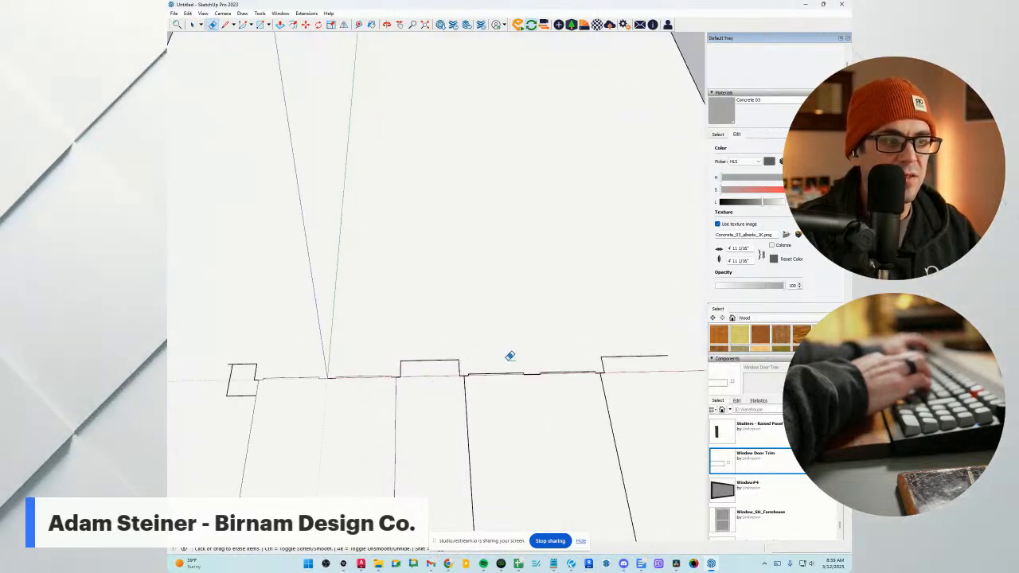
{"action": "scroll", "coordinate": [585, 356], "scroll_direction": "down", "scroll_amount": 6}
{"action": "scroll", "coordinate": [480, 384], "scroll_direction": "up", "scroll_amount": 4}
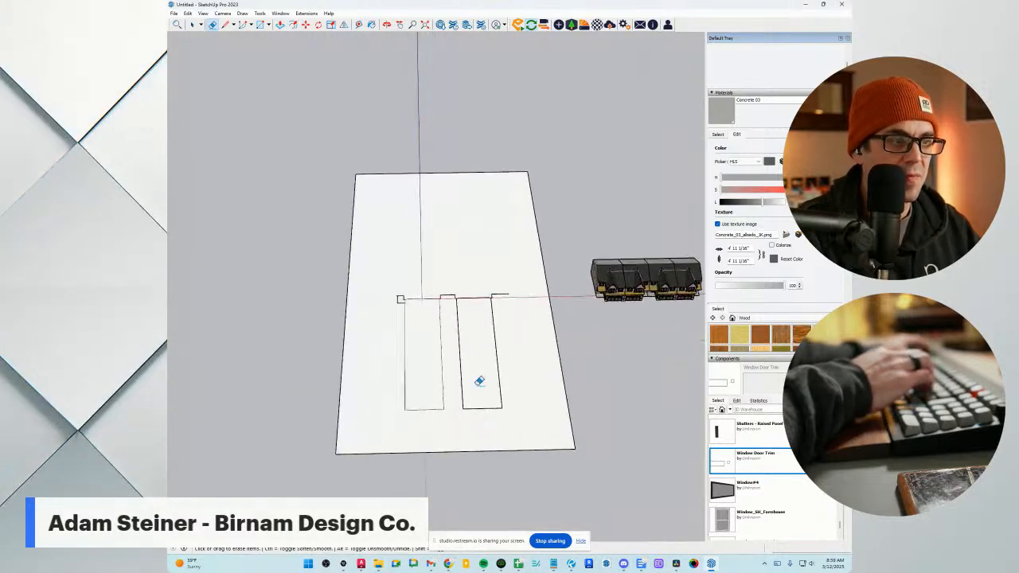
{"action": "scroll", "coordinate": [477, 235], "scroll_direction": "up", "scroll_amount": 4}
Trace lines along the garage end of the second driveway, one about 37' 5" long and one about 40' long between its corners.
{"action": "key", "text": "l"}
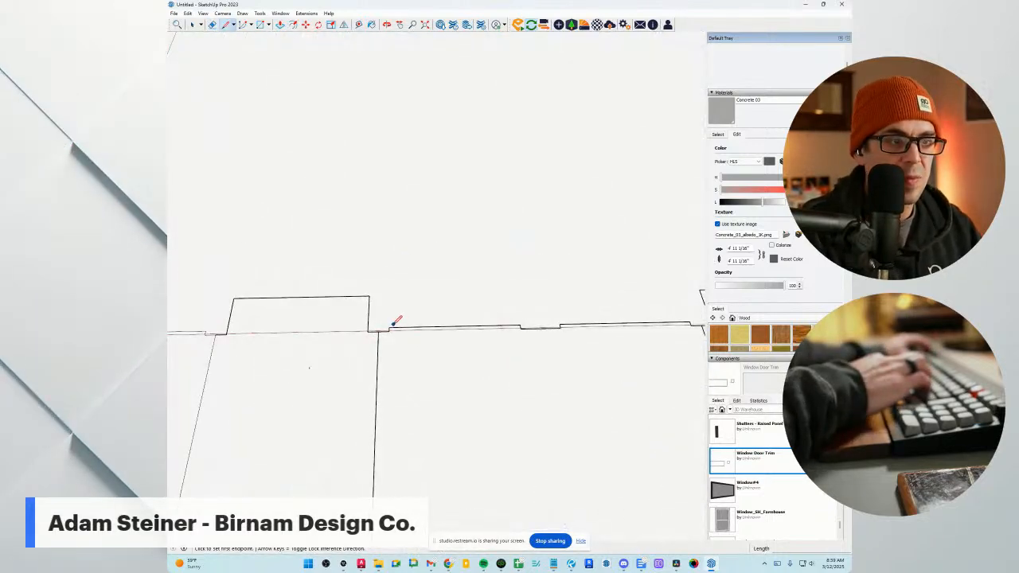
{"action": "left_click", "coordinate": [390, 326]}
{"action": "scroll", "coordinate": [494, 328], "scroll_direction": "down", "scroll_amount": 2}
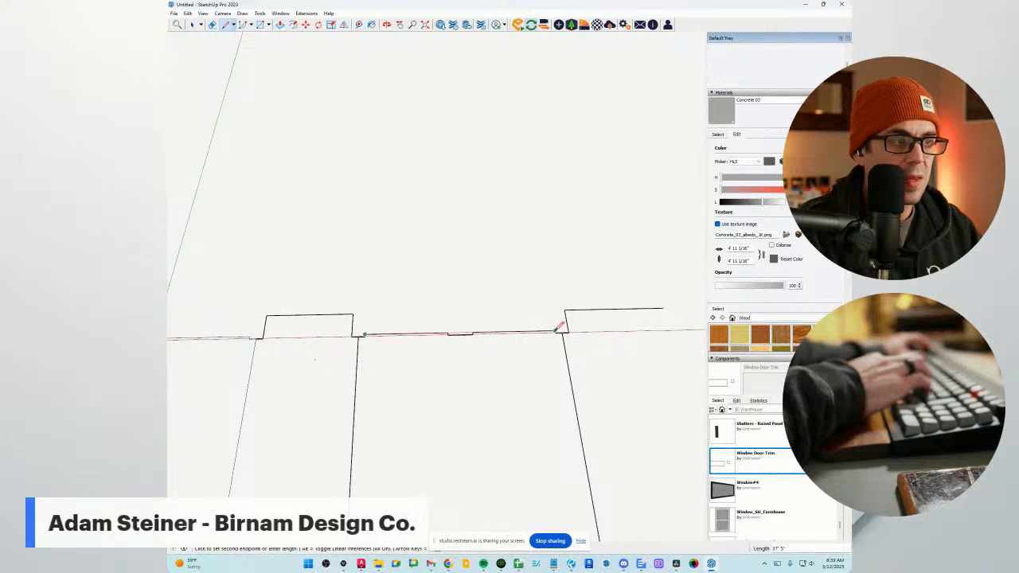
{"action": "left_click", "coordinate": [565, 329]}
{"action": "scroll", "coordinate": [565, 329], "scroll_direction": "up", "scroll_amount": 1}
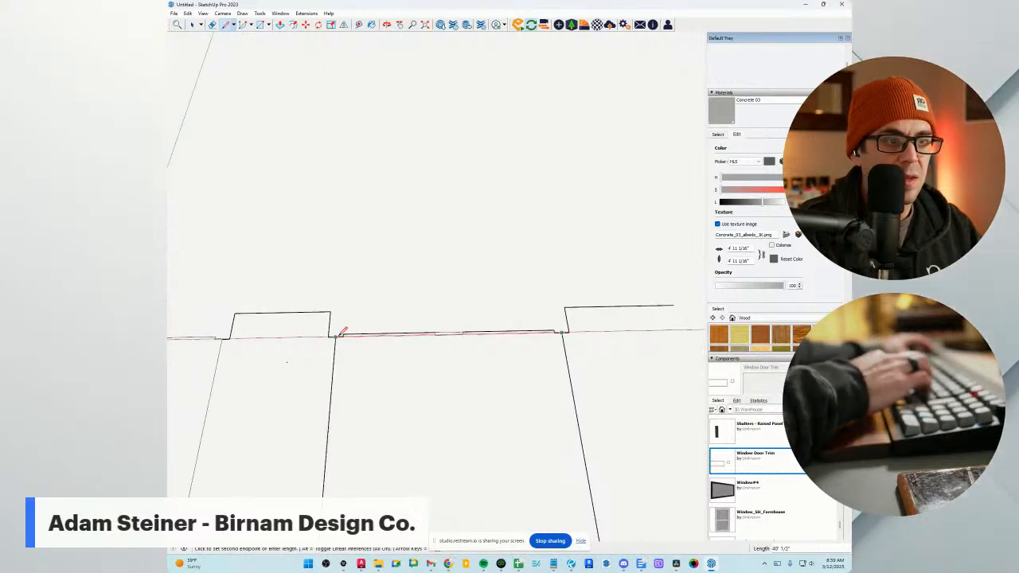
{"action": "left_click", "coordinate": [338, 336]}
Undo the recent linework edits and the sideways move of the townhouse row, back to before the front line between the driveways.
{"action": "scroll", "coordinate": [454, 320], "scroll_direction": "down", "scroll_amount": 2}
{"action": "key", "text": "e"}
{"action": "scroll", "coordinate": [528, 324], "scroll_direction": "up", "scroll_amount": 1}
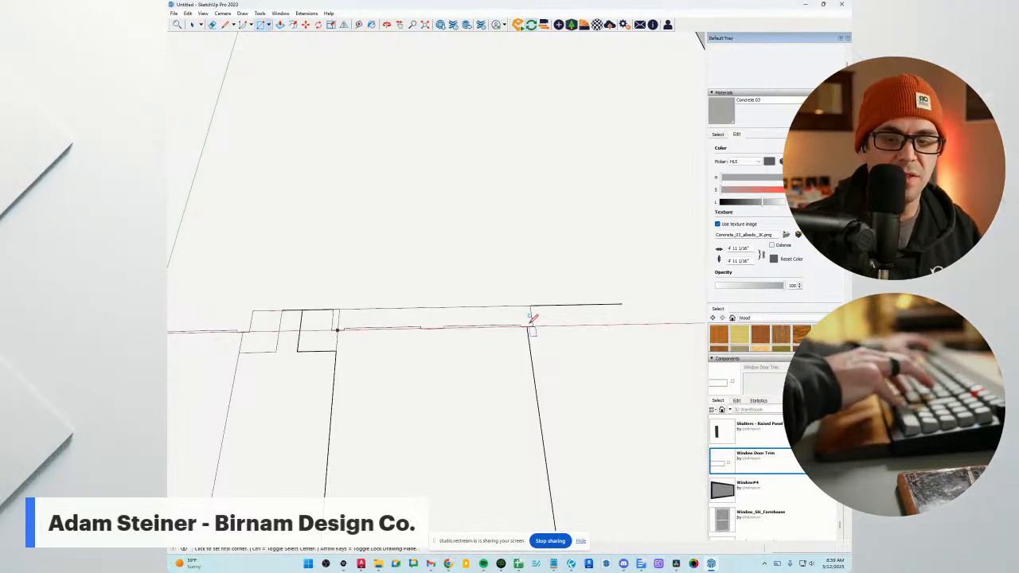
{"action": "key", "text": "ctrl+z"}
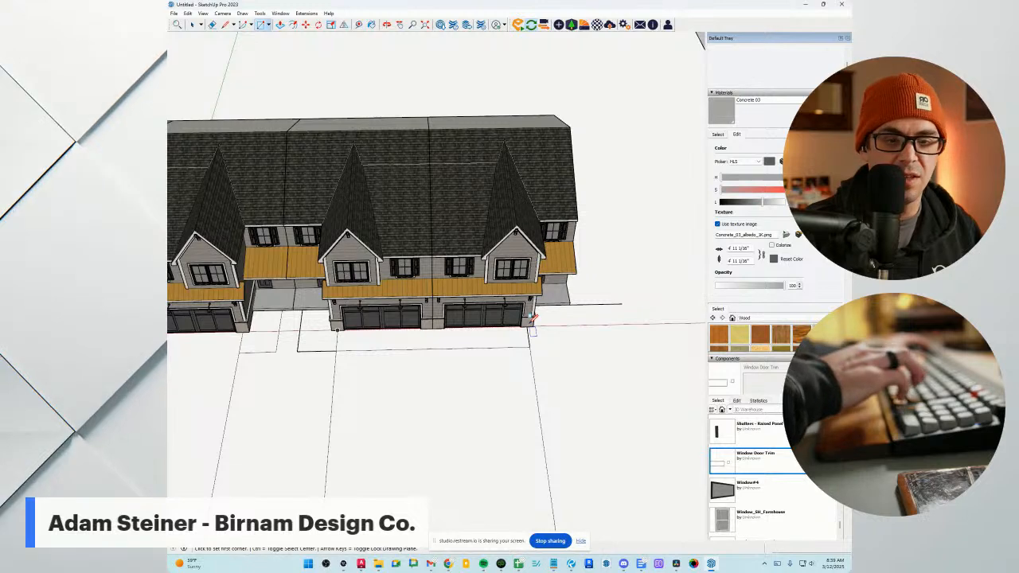
{"action": "middle_click_drag", "start_coordinate": [531, 318], "coordinate": [517, 286]}
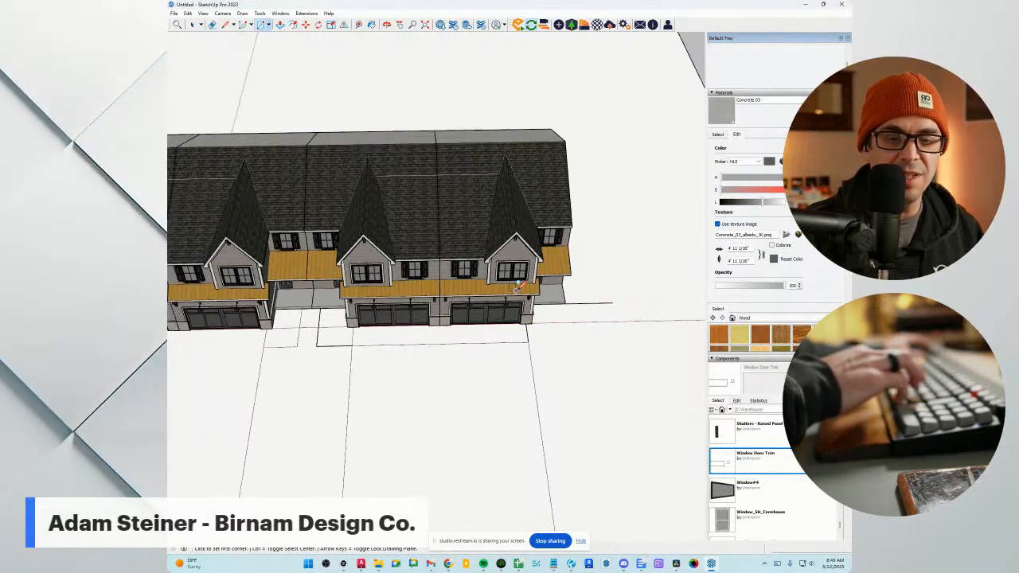
{"action": "scroll", "coordinate": [518, 287], "scroll_direction": "down", "scroll_amount": 5}
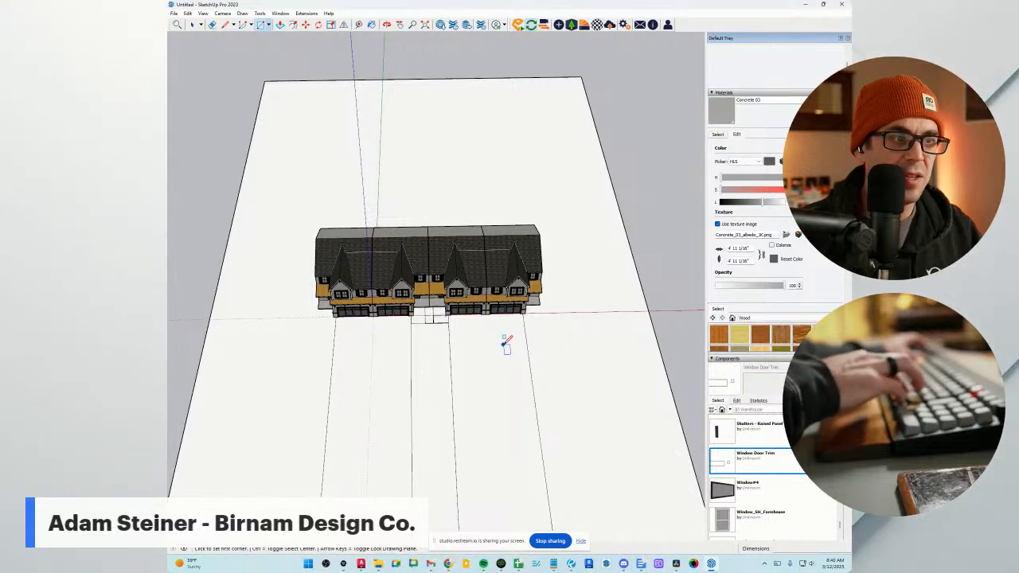
Erase the walkway outlines in front of the shared porch between the two driveways.
{"action": "scroll", "coordinate": [430, 318], "scroll_direction": "up", "scroll_amount": 4}
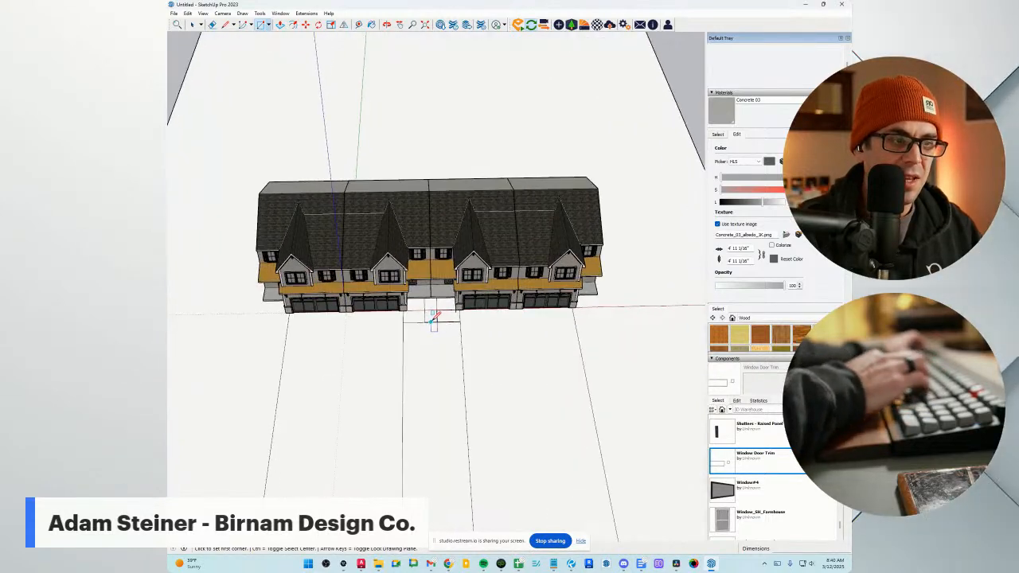
{"action": "key", "text": "e"}
{"action": "scroll", "coordinate": [446, 307], "scroll_direction": "up", "scroll_amount": 3}
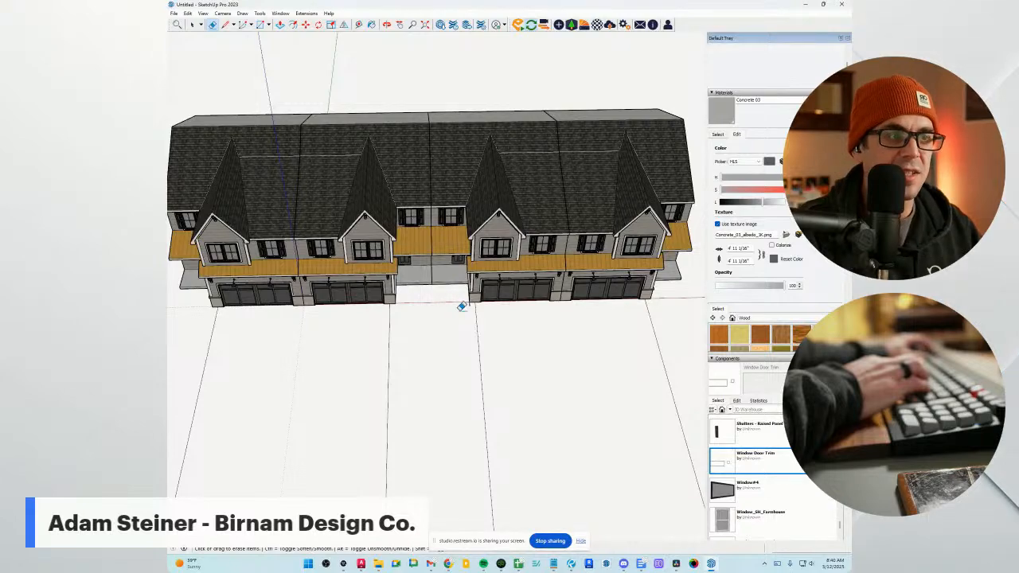
{"action": "scroll", "coordinate": [469, 293], "scroll_direction": "up", "scroll_amount": 3}
{"action": "scroll", "coordinate": [446, 311], "scroll_direction": "down", "scroll_amount": 7}
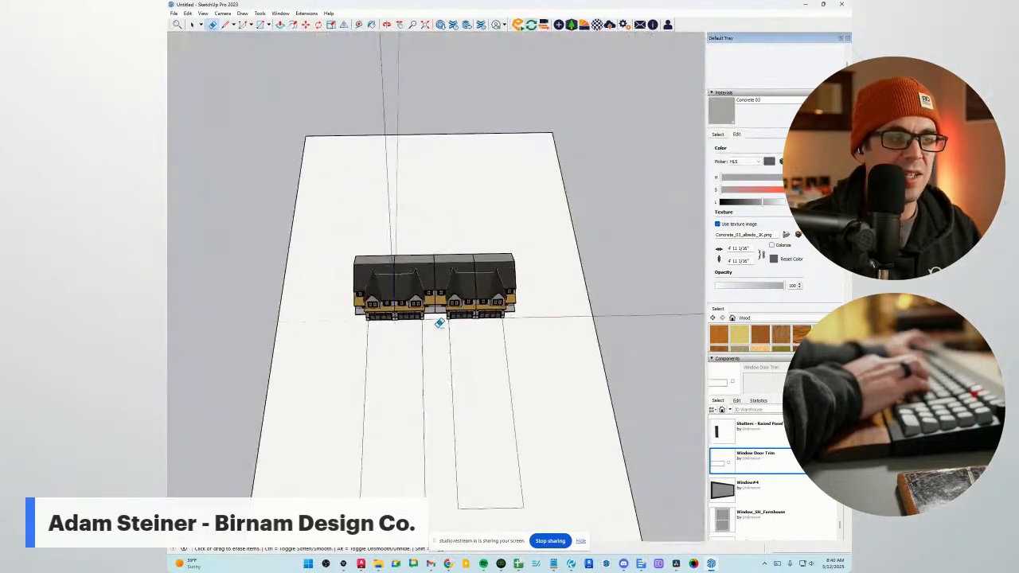
Drop the yard face slightly below the driveways and erase the leftover upper yard surface at a front corner.
{"action": "scroll", "coordinate": [439, 322], "scroll_direction": "up", "scroll_amount": 5}
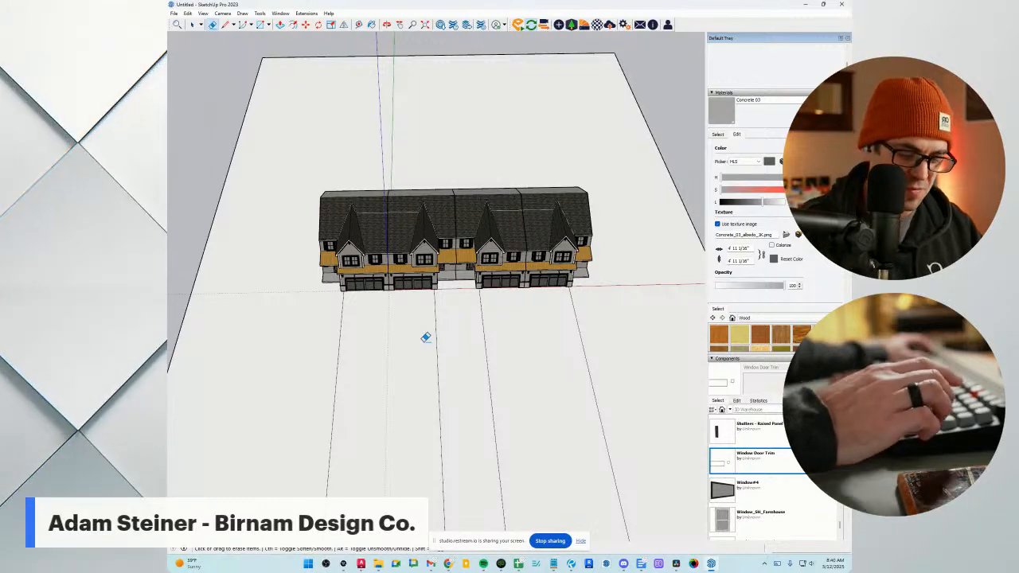
{"action": "scroll", "coordinate": [424, 337], "scroll_direction": "down", "scroll_amount": 5}
{"action": "scroll", "coordinate": [314, 480], "scroll_direction": "up", "scroll_amount": 8}
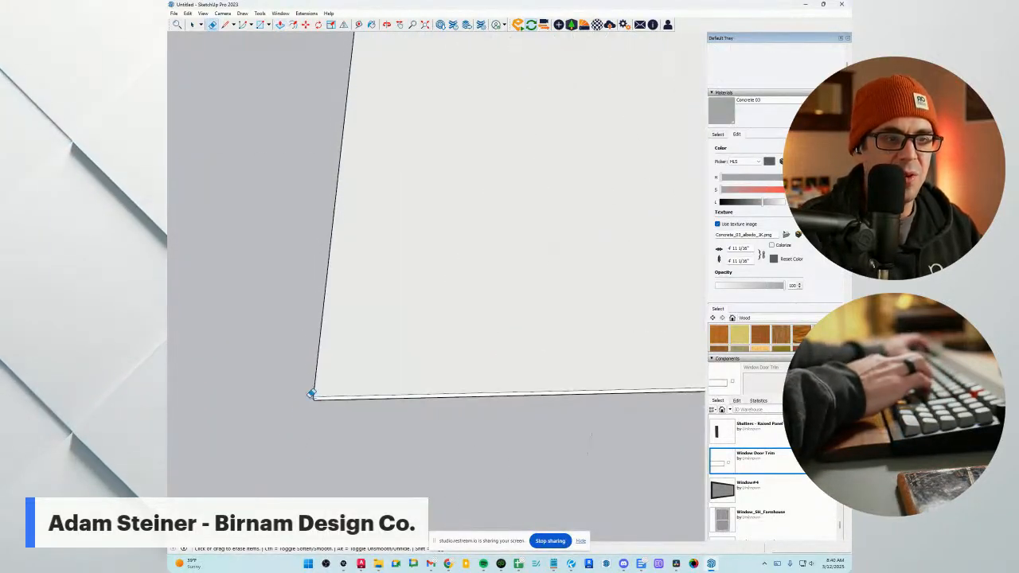
{"action": "scroll", "coordinate": [315, 393], "scroll_direction": "down", "scroll_amount": 8}
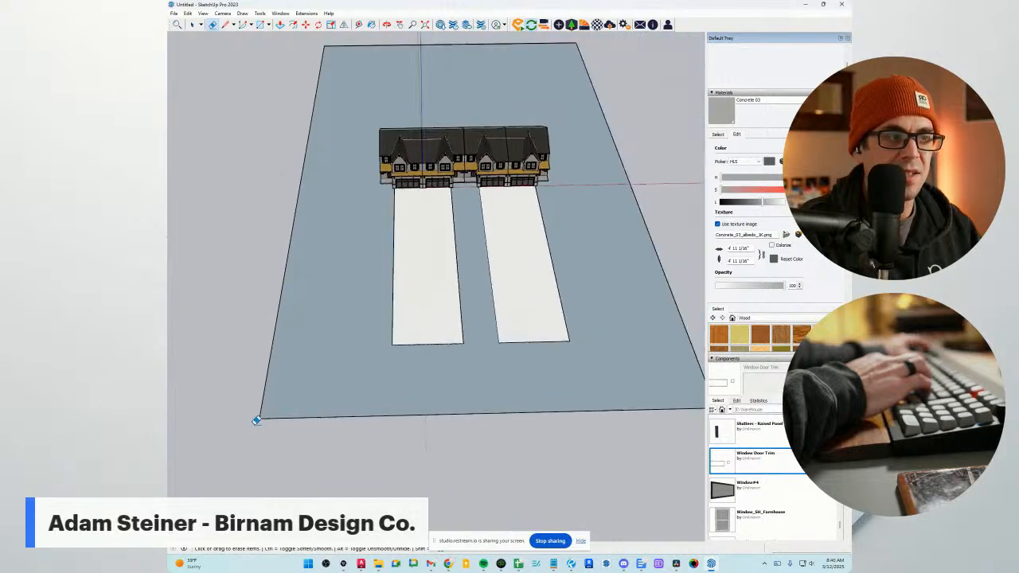
Erase the leftover vertical side faces and edges around the yard's perimeter at its remaining corners.
{"action": "scroll", "coordinate": [505, 424], "scroll_direction": "up", "scroll_amount": 6}
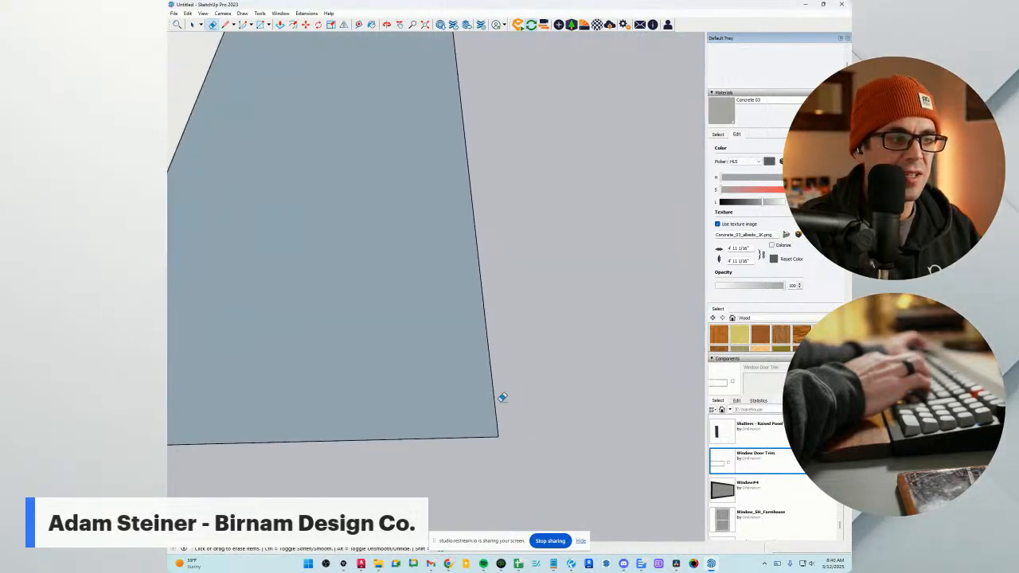
{"action": "scroll", "coordinate": [536, 424], "scroll_direction": "up", "scroll_amount": 2}
{"action": "scroll", "coordinate": [552, 424], "scroll_direction": "up", "scroll_amount": 3}
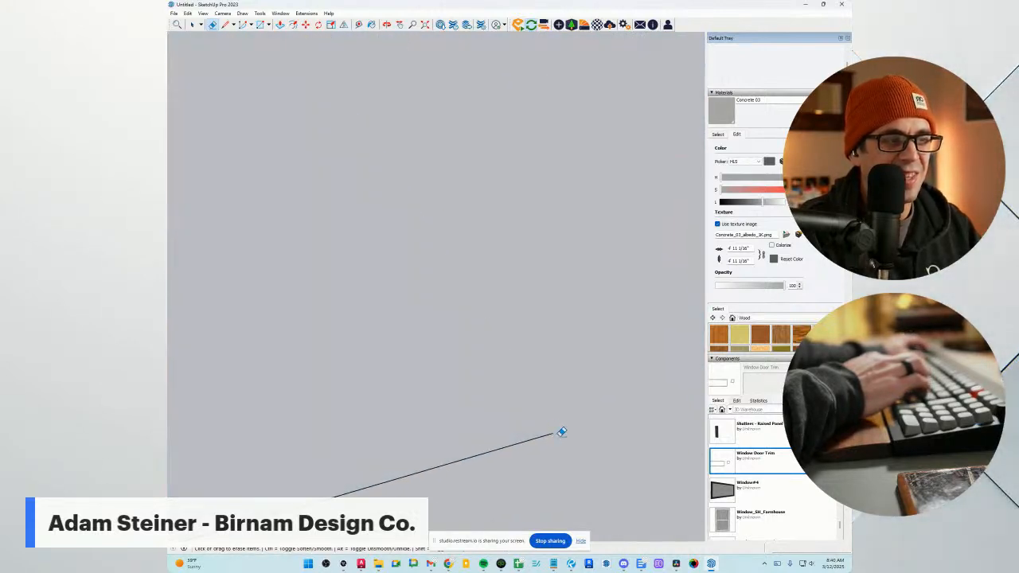
{"action": "scroll", "coordinate": [562, 432], "scroll_direction": "down", "scroll_amount": 6}
{"action": "scroll", "coordinate": [566, 437], "scroll_direction": "up", "scroll_amount": 6}
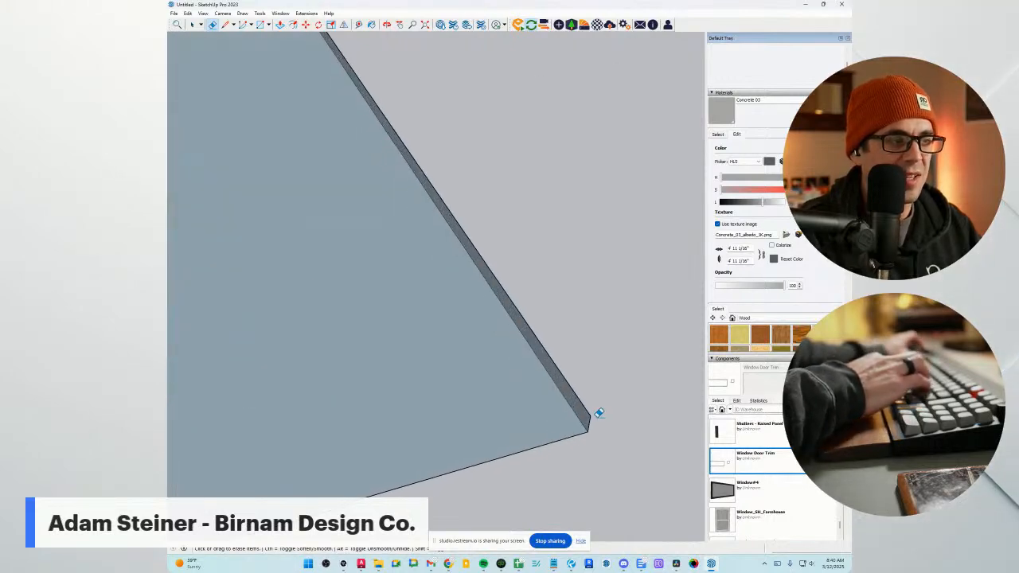
{"action": "scroll", "coordinate": [592, 403], "scroll_direction": "down", "scroll_amount": 6}
{"action": "scroll", "coordinate": [414, 130], "scroll_direction": "up", "scroll_amount": 6}
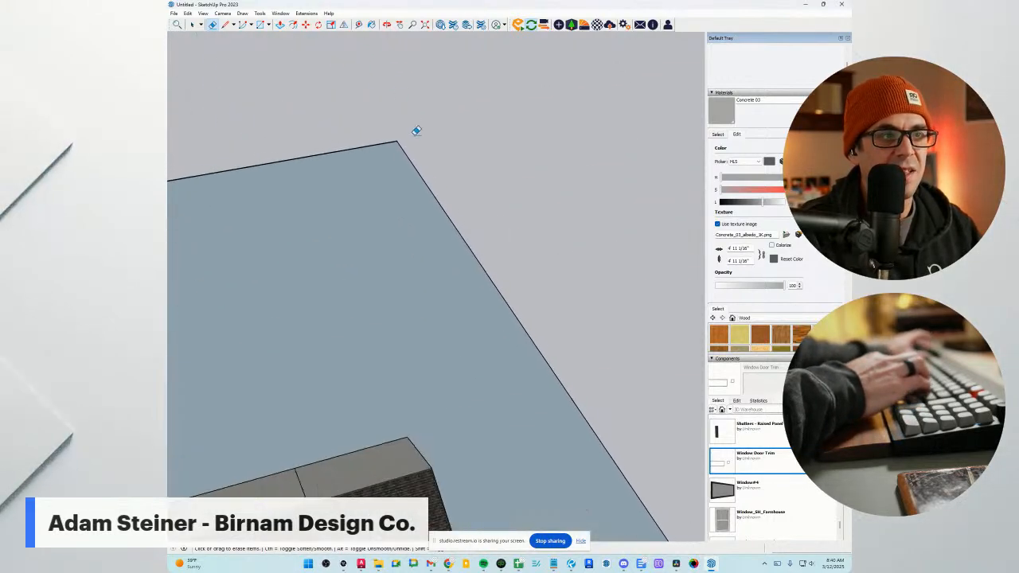
{"action": "scroll", "coordinate": [398, 148], "scroll_direction": "down", "scroll_amount": 6}
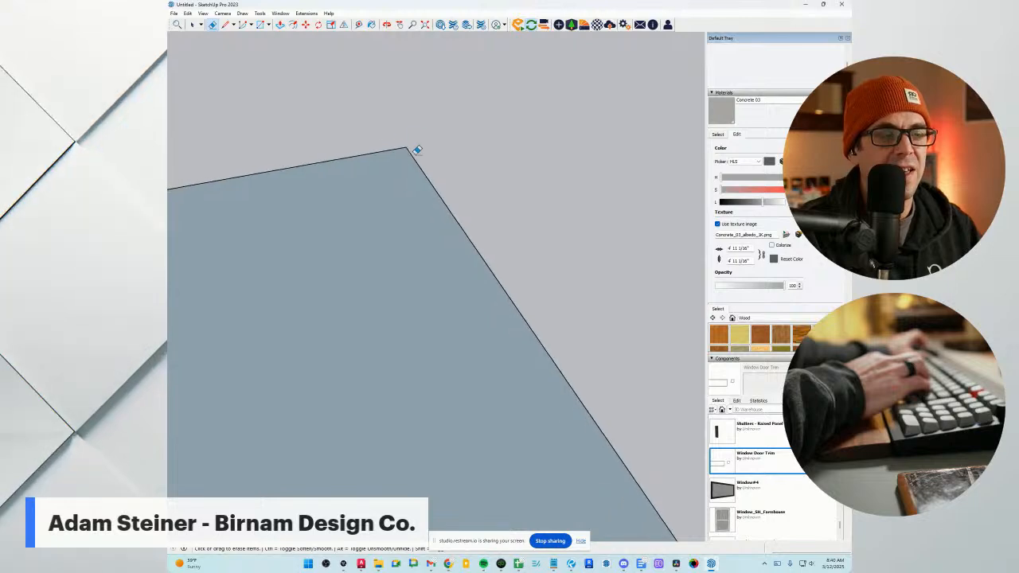
{"action": "scroll", "coordinate": [440, 372], "scroll_direction": "up", "scroll_amount": 2}
{"action": "scroll", "coordinate": [441, 372], "scroll_direction": "up", "scroll_amount": 4}
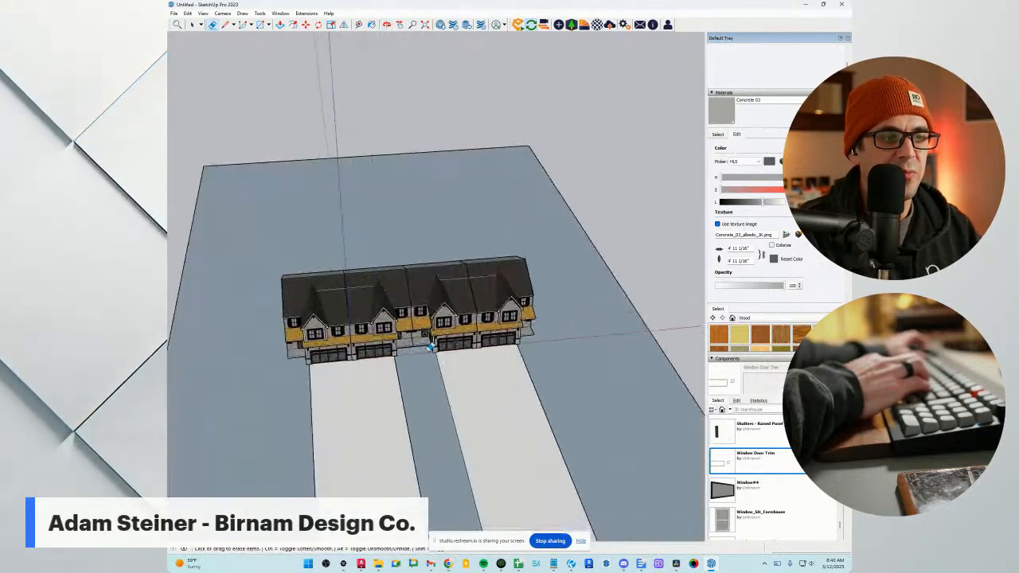
Paint both driveways and their raised edges with the Concrete 03 material.
{"action": "scroll", "coordinate": [454, 353], "scroll_direction": "up", "scroll_amount": 8}
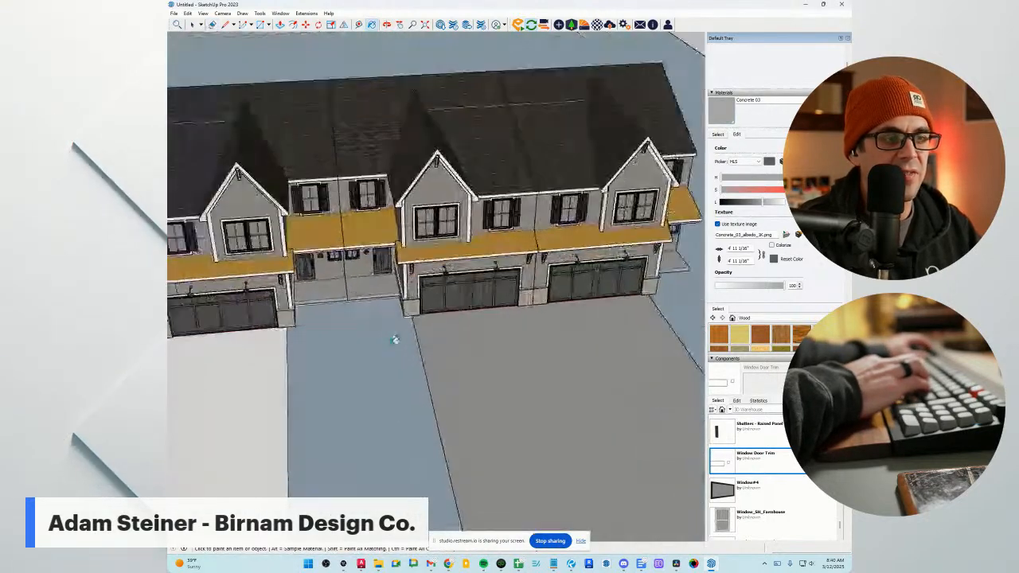
{"action": "scroll", "coordinate": [477, 303], "scroll_direction": "up", "scroll_amount": 5}
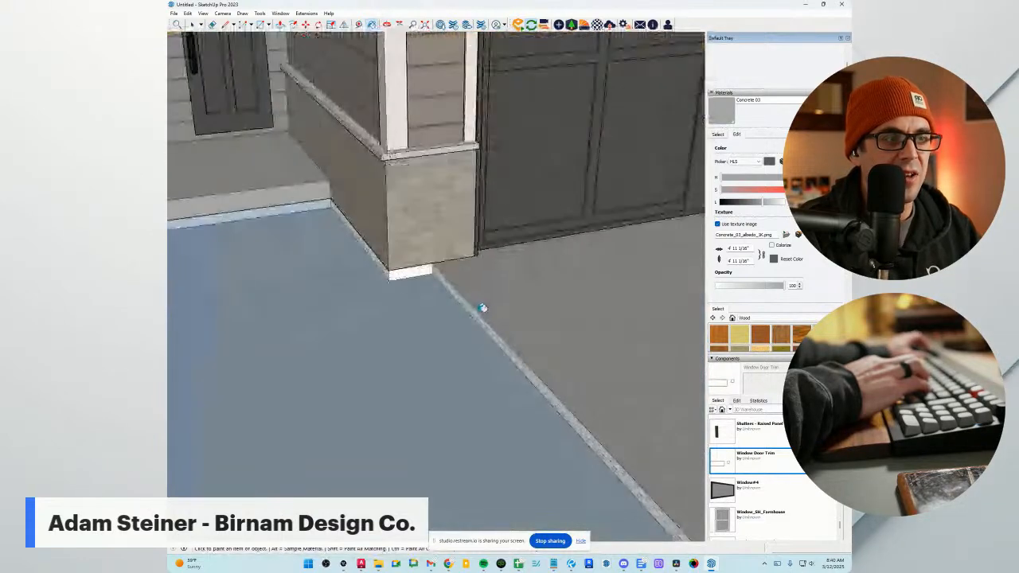
{"action": "scroll", "coordinate": [509, 309], "scroll_direction": "down", "scroll_amount": 10}
{"action": "scroll", "coordinate": [539, 305], "scroll_direction": "down", "scroll_amount": 3}
{"action": "scroll", "coordinate": [445, 323], "scroll_direction": "up", "scroll_amount": 10}
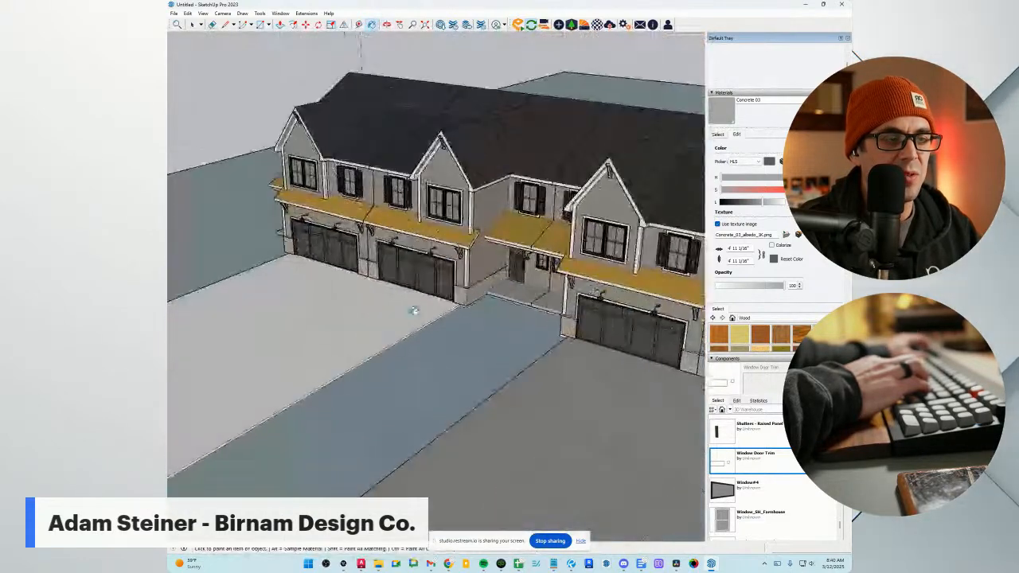
{"action": "left_click", "coordinate": [428, 324]}
{"action": "mouse_move", "coordinate": [427, 323]}
{"action": "middle_mouse_down"}
{"action": "mouse_move", "coordinate": [525, 302]}
{"action": "mouse_move", "coordinate": [539, 309]}
{"action": "middle_mouse_up"}
{"action": "scroll", "coordinate": [539, 309], "scroll_direction": "down", "scroll_amount": 4}
{"action": "scroll", "coordinate": [322, 326], "scroll_direction": "up", "scroll_amount": 5}
{"action": "scroll", "coordinate": [322, 326], "scroll_direction": "up", "scroll_amount": 1}
{"action": "middle_click_drag", "start_coordinate": [348, 324], "coordinate": [187, 328]}
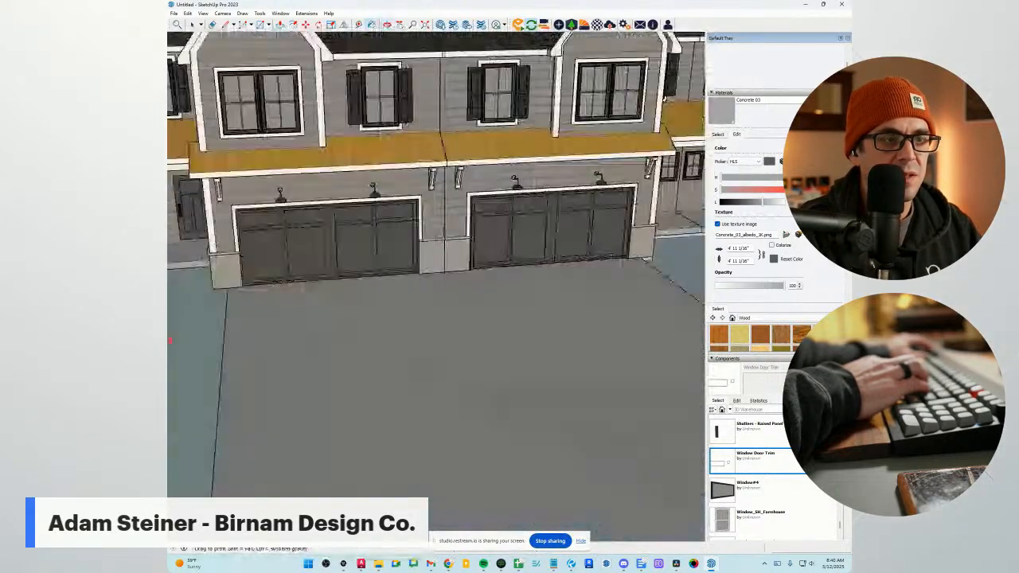
Push/pull the underside of the brick base beside the garage down toward the lowered yard.
{"action": "scroll", "coordinate": [187, 328], "scroll_direction": "down", "scroll_amount": 3}
{"action": "scroll", "coordinate": [442, 287], "scroll_direction": "up", "scroll_amount": 4}
{"action": "key", "text": "space"}
{"action": "scroll", "coordinate": [442, 287], "scroll_direction": "up", "scroll_amount": 6}
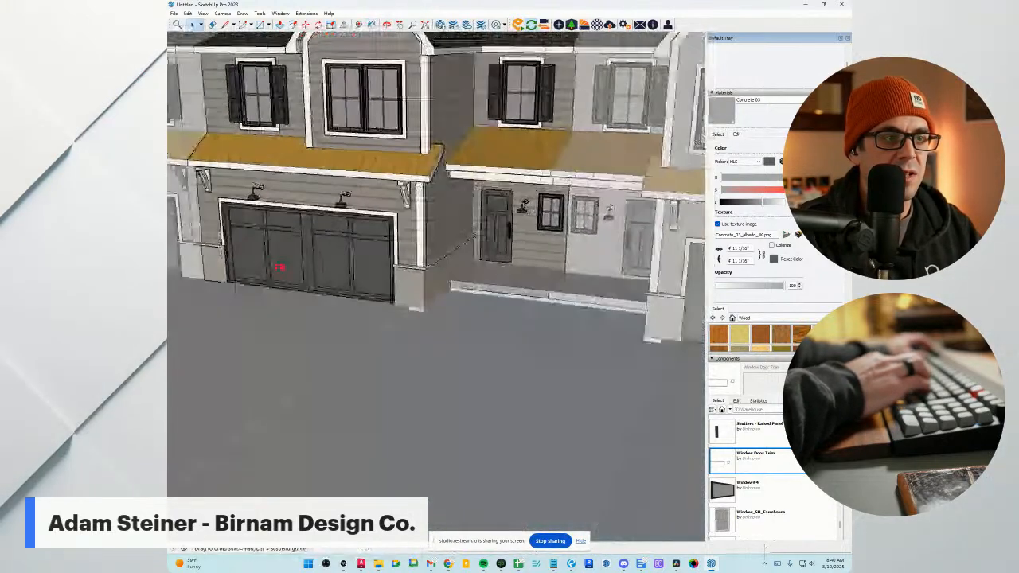
{"action": "scroll", "coordinate": [358, 284], "scroll_direction": "up", "scroll_amount": 3}
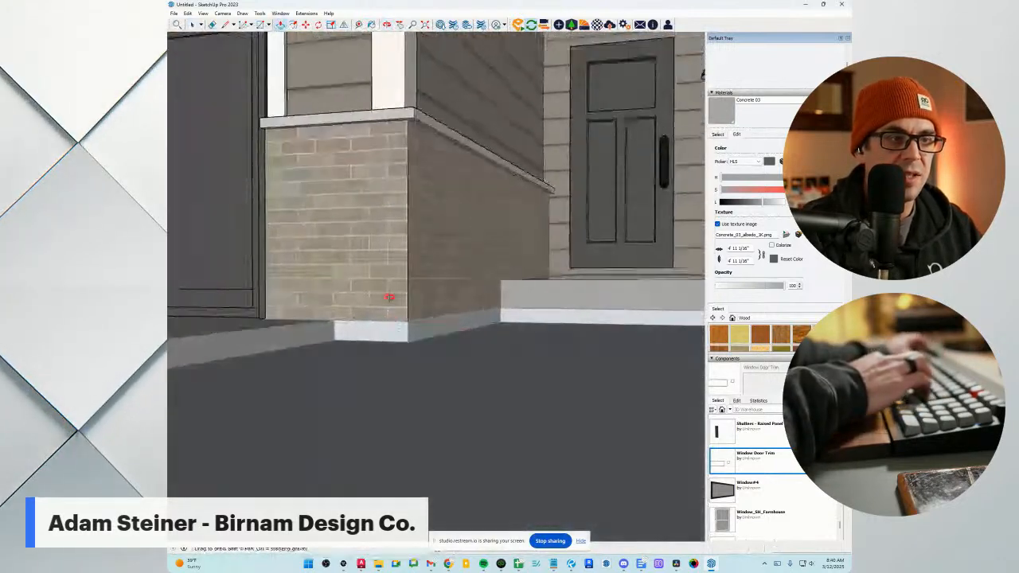
{"action": "middle_click_drag", "start_coordinate": [387, 298], "coordinate": [388, 386]}
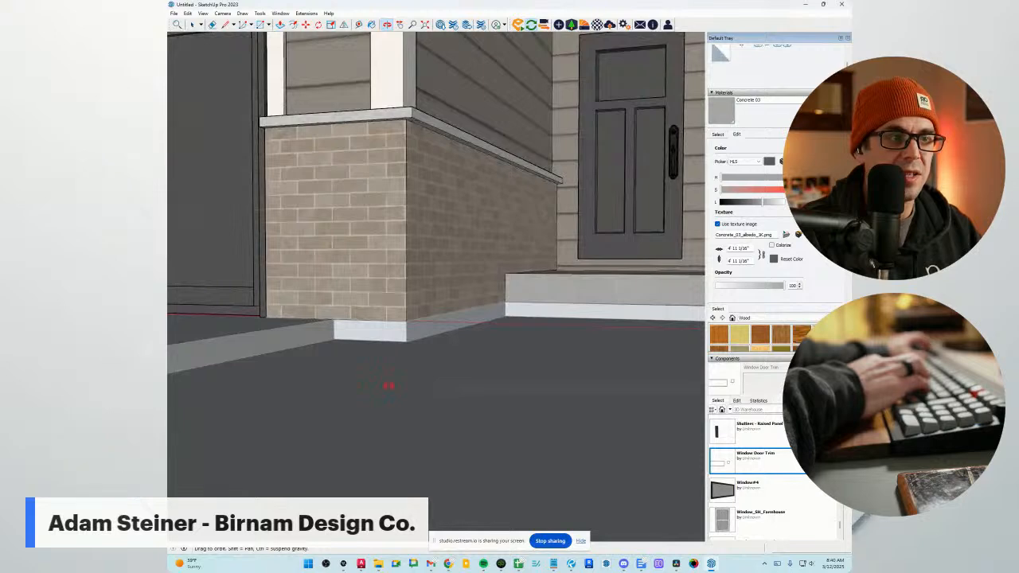
{"action": "scroll", "coordinate": [404, 255], "scroll_direction": "up", "scroll_amount": 5}
{"action": "key", "text": "p"}
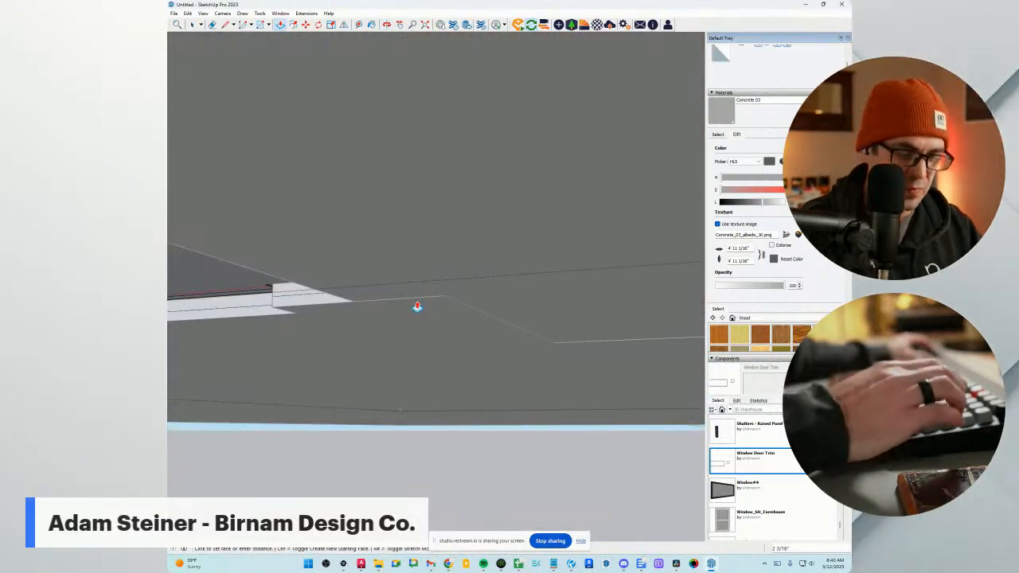
{"action": "scroll", "coordinate": [417, 305], "scroll_direction": "down", "scroll_amount": 5}
{"action": "scroll", "coordinate": [439, 340], "scroll_direction": "down", "scroll_amount": 1}
{"action": "key", "text": "e"}
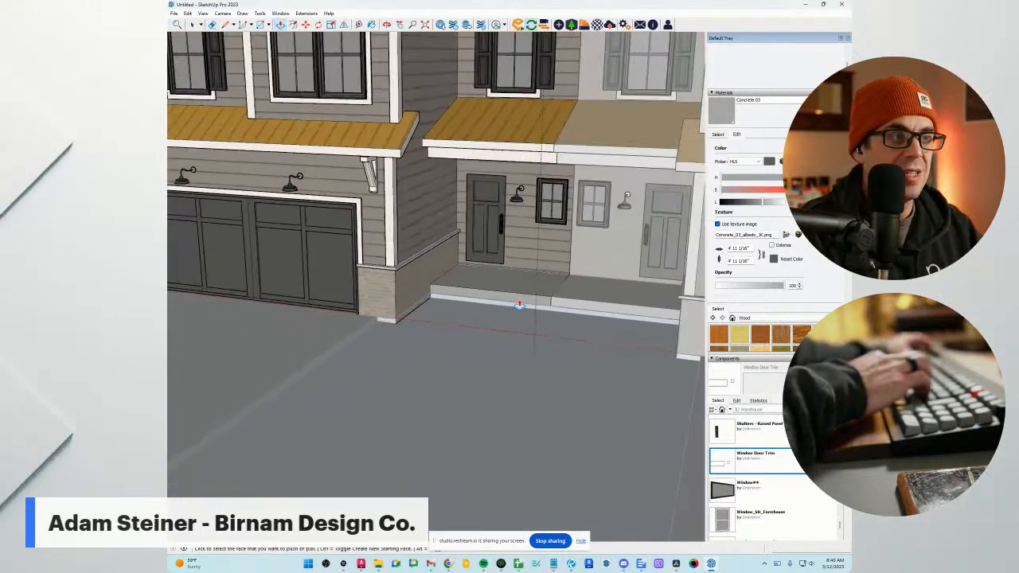
Extend the underside of the front porch slab down 4 inches to meet the yard.
{"action": "left_click", "coordinate": [466, 326]}
{"action": "scroll", "coordinate": [467, 338], "scroll_direction": "up", "scroll_amount": 6}
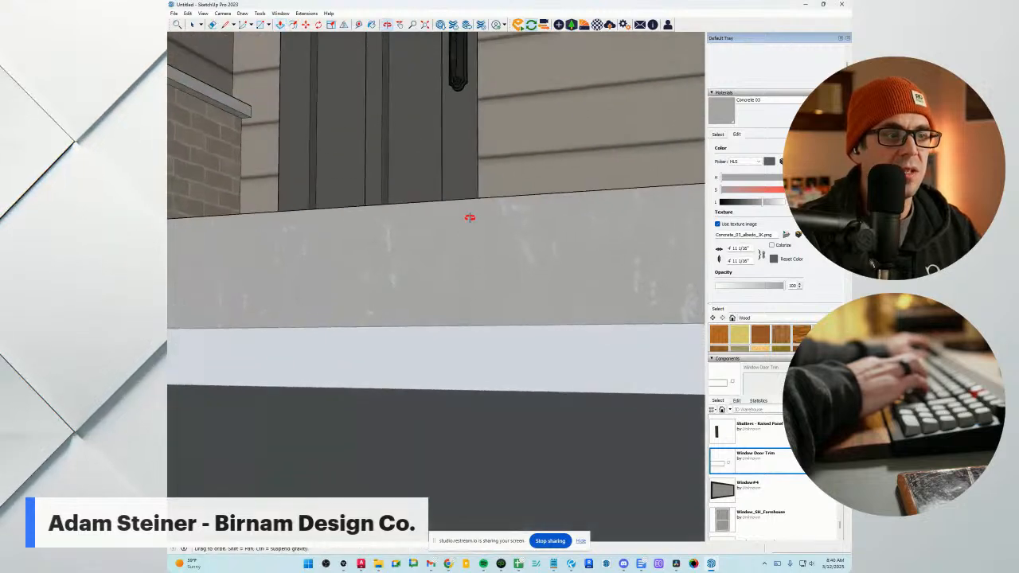
{"action": "type", "text": "4"}
{"action": "key", "text": "Return"}
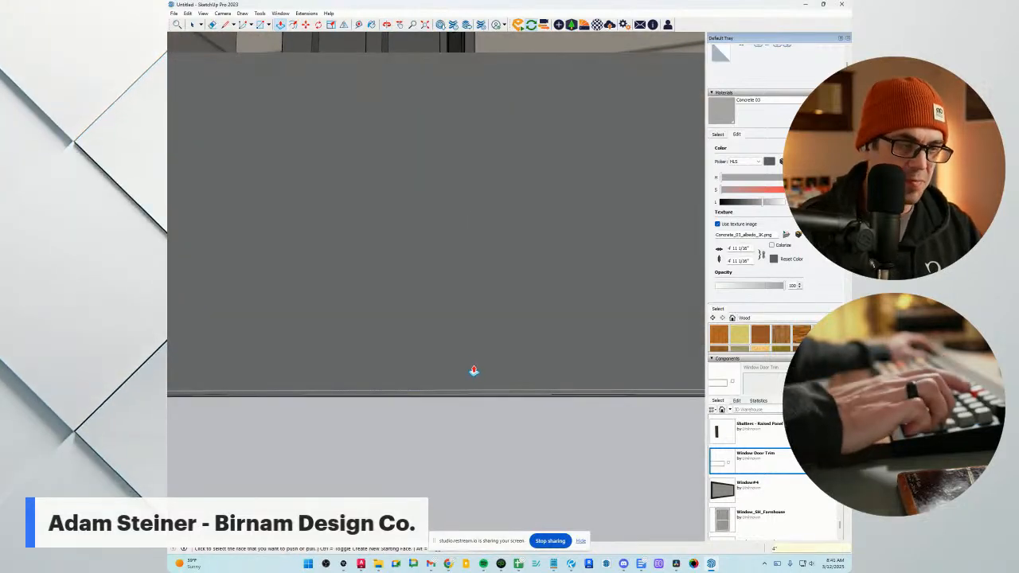
{"action": "middle_click_drag", "start_coordinate": [473, 370], "coordinate": [471, 470]}
{"action": "scroll", "coordinate": [470, 408], "scroll_direction": "down", "scroll_amount": 10}
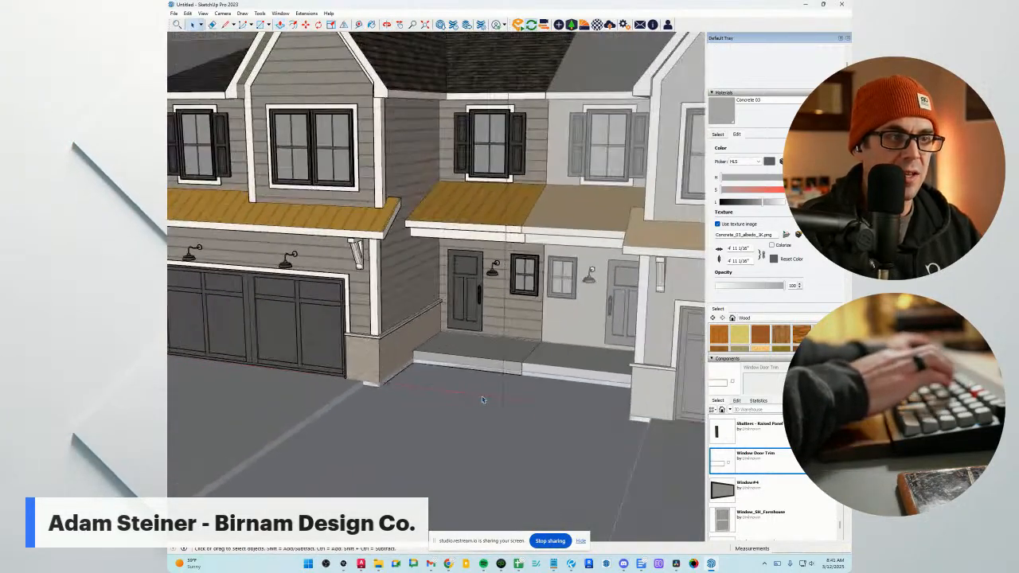
Erase the leftover seam edges along the extended bases of the porch slab and brick corner.
{"action": "key", "text": "e"}
{"action": "scroll", "coordinate": [388, 371], "scroll_direction": "up", "scroll_amount": 2}
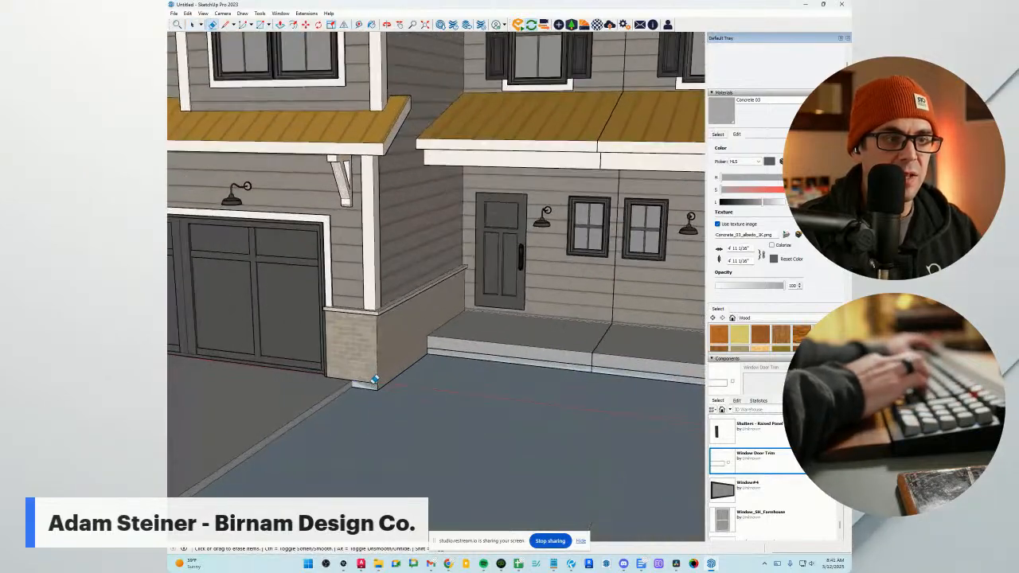
{"action": "scroll", "coordinate": [518, 357], "scroll_direction": "down", "scroll_amount": 8}
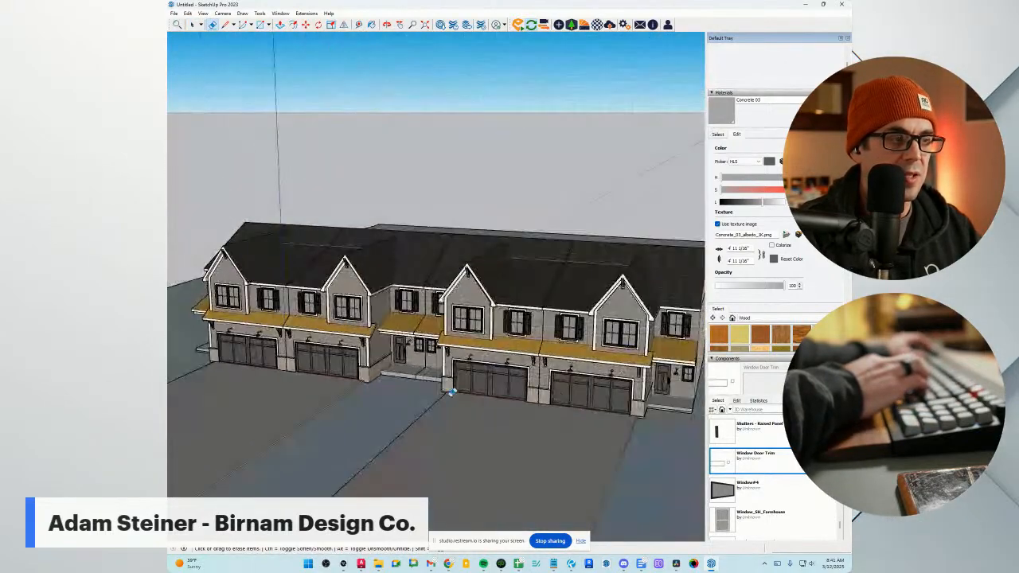
{"action": "scroll", "coordinate": [556, 381], "scroll_direction": "up", "scroll_amount": 5}
{"action": "scroll", "coordinate": [455, 379], "scroll_direction": "up", "scroll_amount": 4}
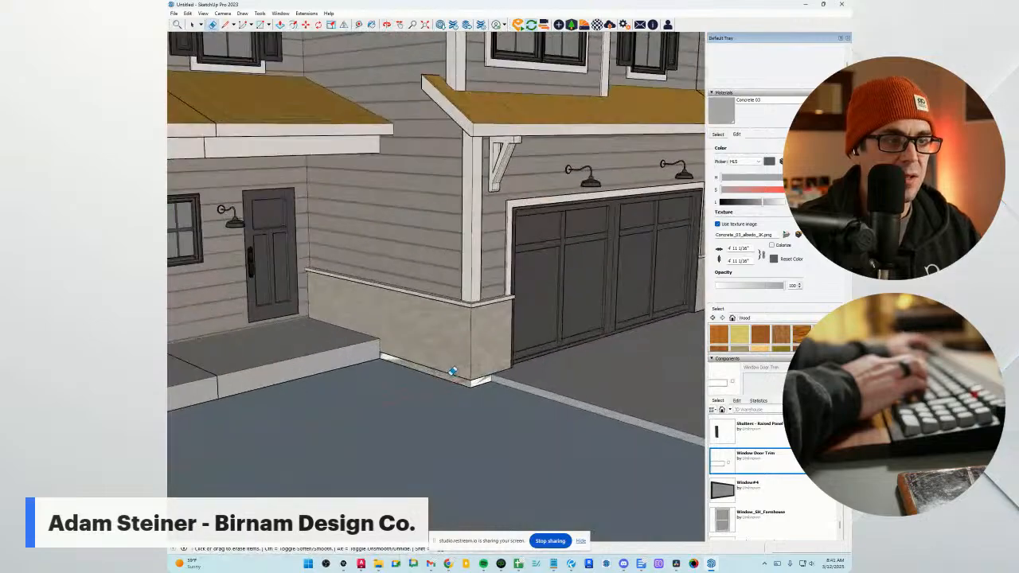
{"action": "middle_click_drag", "start_coordinate": [482, 374], "coordinate": [321, 403]}
{"action": "scroll", "coordinate": [335, 400], "scroll_direction": "down", "scroll_amount": 4}
{"action": "middle_click_drag", "start_coordinate": [517, 390], "coordinate": [271, 406]}
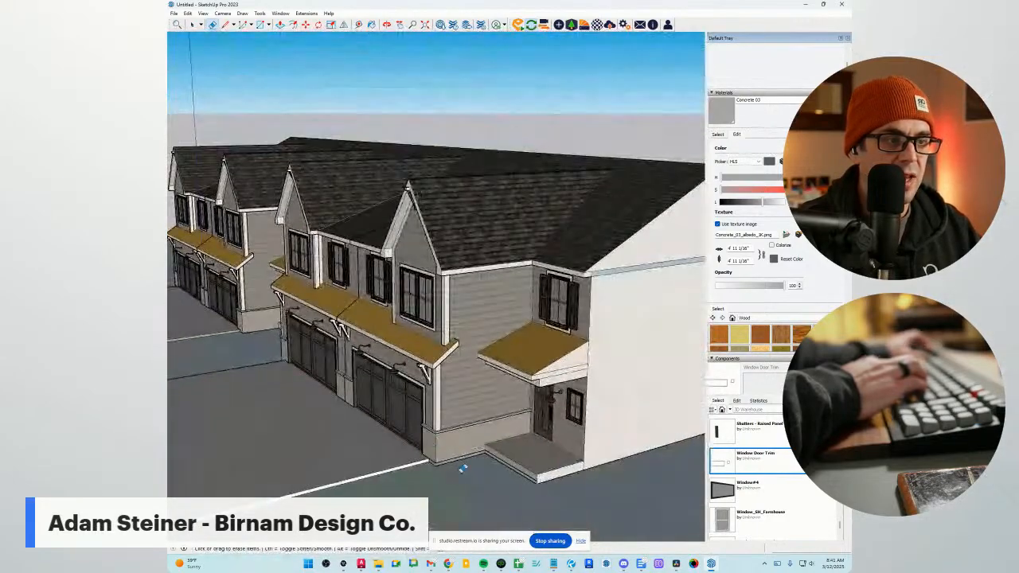
{"action": "scroll", "coordinate": [430, 452], "scroll_direction": "up", "scroll_amount": 4}
{"action": "scroll", "coordinate": [427, 449], "scroll_direction": "up", "scroll_amount": 2}
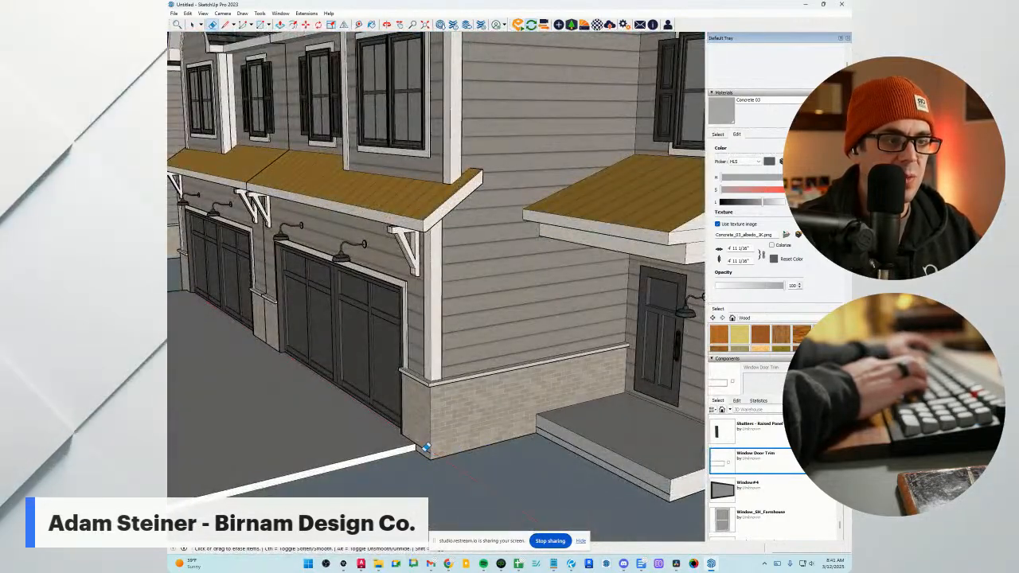
Draw a walkway outline from the porch's front edge to the driveway beside the garage corner, about 7' 1" wide at its front.
{"action": "scroll", "coordinate": [549, 447], "scroll_direction": "down", "scroll_amount": 8}
{"action": "middle_click_drag", "start_coordinate": [359, 386], "coordinate": [493, 406]}
{"action": "scroll", "coordinate": [401, 411], "scroll_direction": "up", "scroll_amount": 3}
{"action": "key", "text": "space"}
{"action": "scroll", "coordinate": [402, 390], "scroll_direction": "up", "scroll_amount": 3}
{"action": "scroll", "coordinate": [422, 377], "scroll_direction": "up", "scroll_amount": 6}
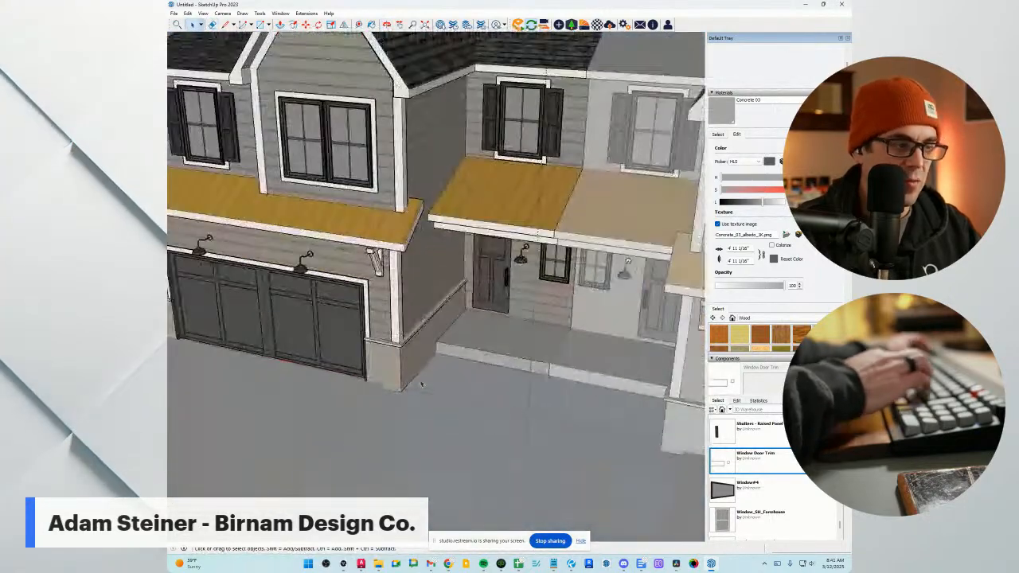
{"action": "key", "text": "l"}
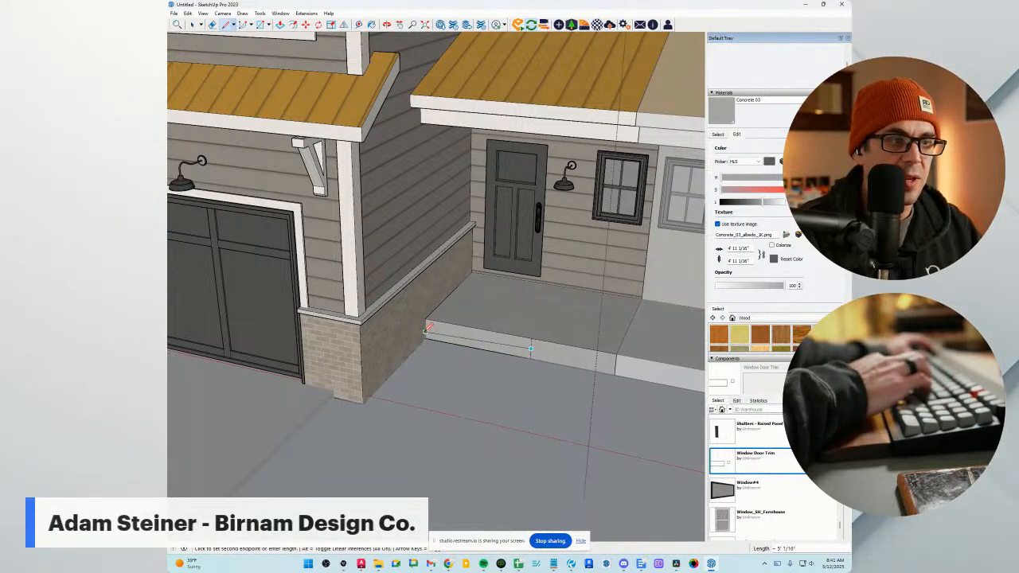
{"action": "left_click", "coordinate": [535, 358]}
{"action": "scroll", "coordinate": [517, 382], "scroll_direction": "down", "scroll_amount": 5}
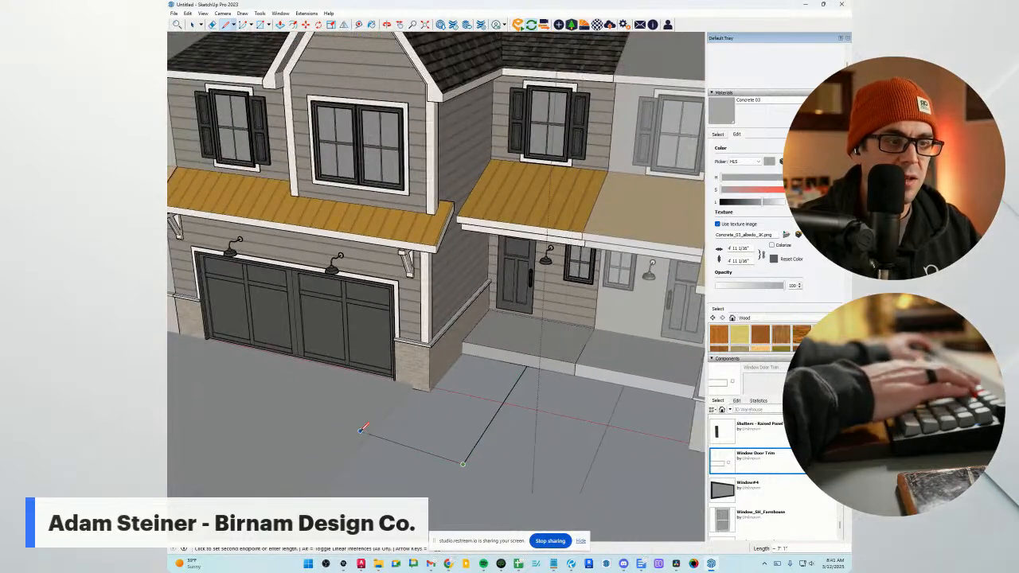
{"action": "scroll", "coordinate": [361, 430], "scroll_direction": "up", "scroll_amount": 2}
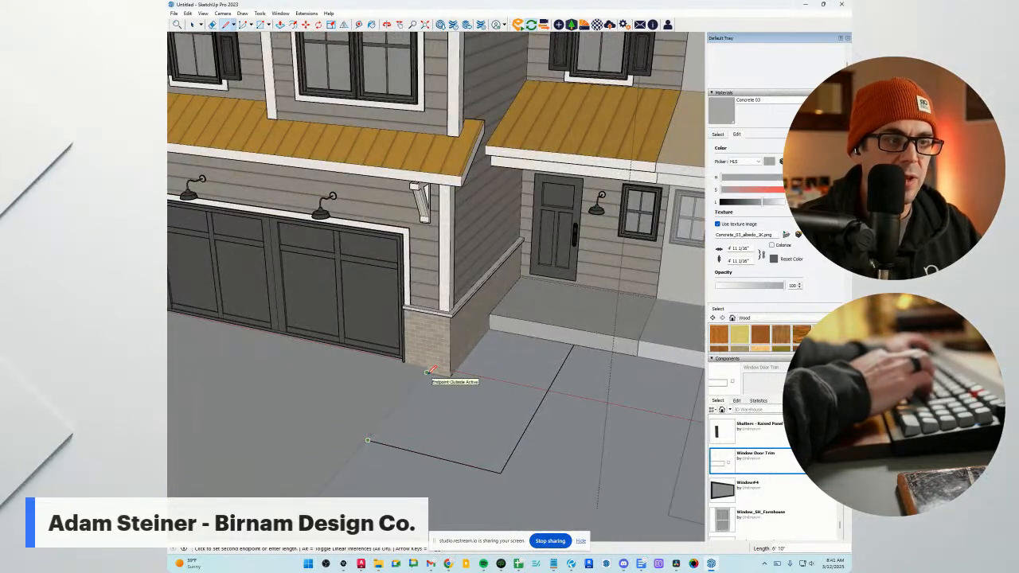
{"action": "middle_click_drag", "start_coordinate": [463, 397], "coordinate": [456, 420]}
Raise the walkway face 4 inches and paint its top and exposed edges with the Concrete 03 material.
{"action": "key", "text": "p"}
{"action": "double_click", "coordinate": [427, 430]}
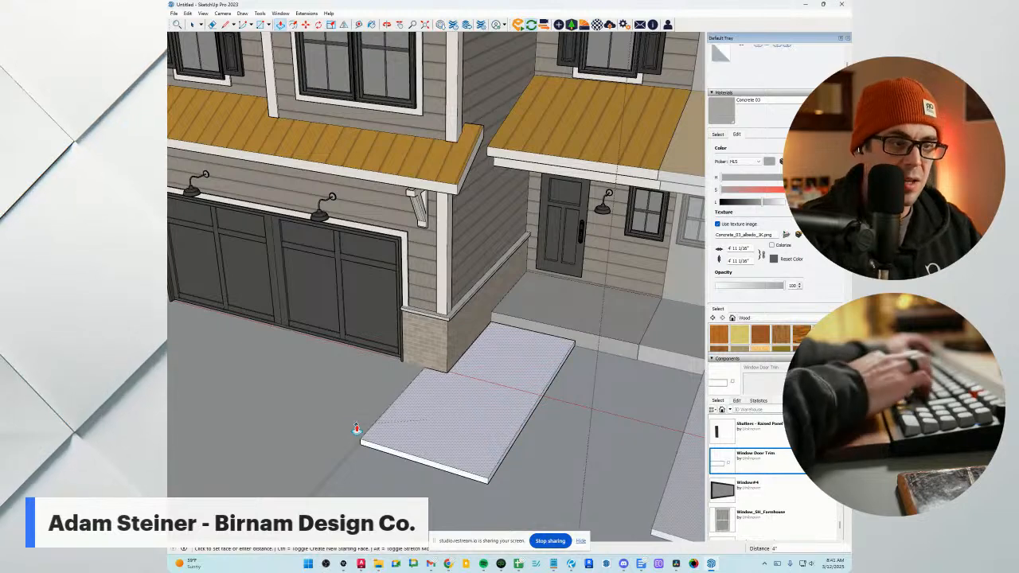
{"action": "key", "text": "b"}
{"action": "scroll", "coordinate": [477, 413], "scroll_direction": "up", "scroll_amount": 2}
{"action": "left_click", "coordinate": [486, 421]}
{"action": "scroll", "coordinate": [530, 493], "scroll_direction": "up", "scroll_amount": 2}
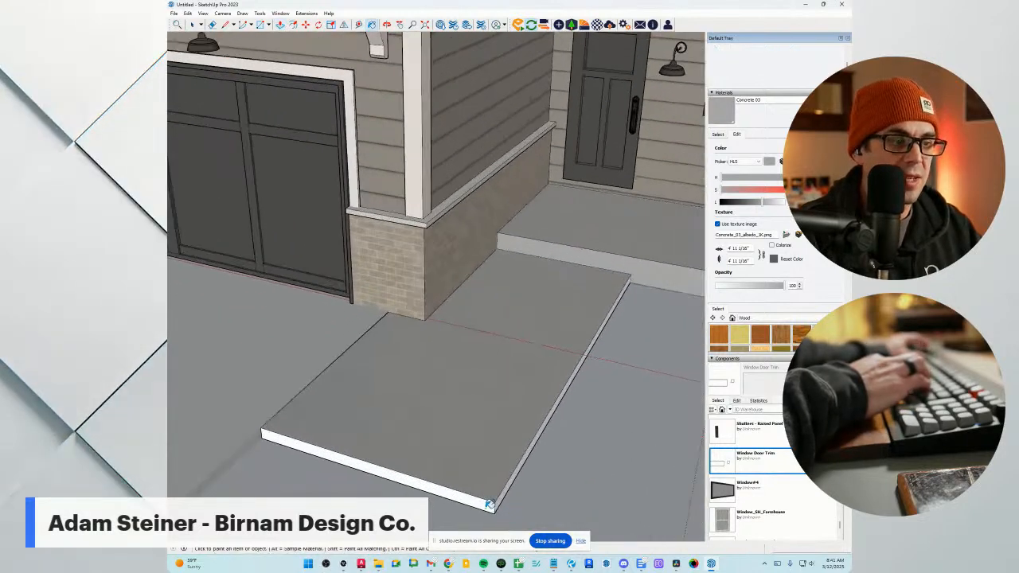
{"action": "left_click", "coordinate": [487, 506]}
{"action": "left_click", "coordinate": [502, 496]}
Round the walkway's outer front corner with an arc about 3' 11" long and remove the cut-off corner.
{"action": "key", "text": "a"}
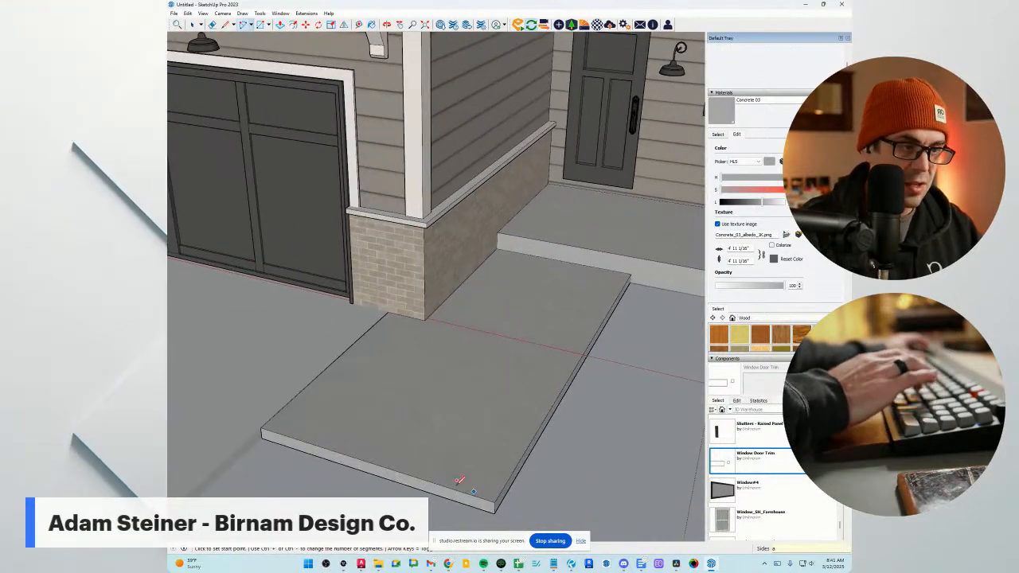
{"action": "scroll", "coordinate": [391, 467], "scroll_direction": "down", "scroll_amount": 1}
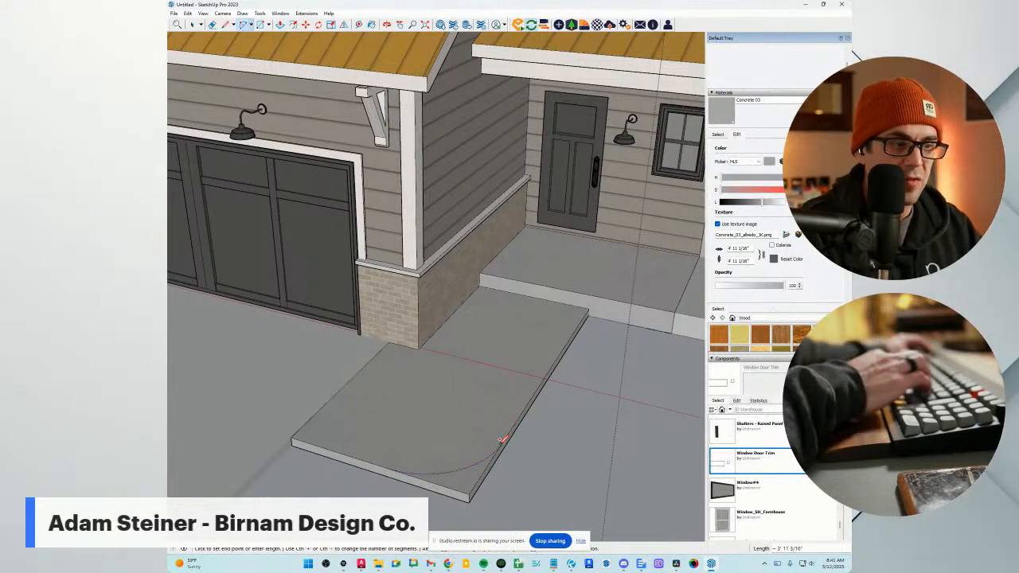
{"action": "key", "text": "e"}
{"action": "scroll", "coordinate": [501, 439], "scroll_direction": "down", "scroll_amount": 2}
{"action": "mouse_move", "coordinate": [503, 306]}
{"action": "middle_mouse_down"}
{"action": "mouse_move", "coordinate": [552, 367]}
{"action": "mouse_move", "coordinate": [528, 380]}
{"action": "middle_mouse_up"}
{"action": "scroll", "coordinate": [551, 367], "scroll_direction": "up", "scroll_amount": 1}
Tidy the walkway edge where it meets the brick corner and driveway, and leave the townhouse unit's editing context.
{"action": "key", "text": "l"}
{"action": "scroll", "coordinate": [534, 388], "scroll_direction": "up", "scroll_amount": 3}
{"action": "scroll", "coordinate": [539, 398], "scroll_direction": "down", "scroll_amount": 3}
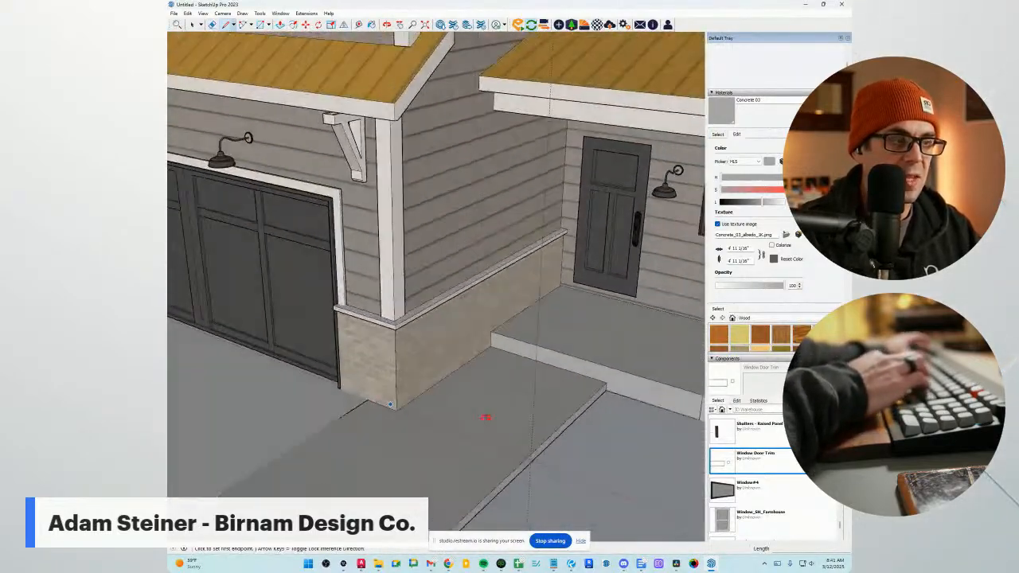
{"action": "mouse_move", "coordinate": [484, 416]}
{"action": "middle_mouse_down"}
{"action": "mouse_move", "coordinate": [473, 392]}
{"action": "mouse_move", "coordinate": [533, 415]}
{"action": "middle_mouse_up"}
{"action": "scroll", "coordinate": [470, 394], "scroll_direction": "down", "scroll_amount": 7}
{"action": "scroll", "coordinate": [515, 410], "scroll_direction": "down", "scroll_amount": 3}
{"action": "key", "text": "space"}
{"action": "left_click", "coordinate": [448, 136]}
Paint the yard face around the driveways with the Grass Light Green landscaping material.
{"action": "scroll", "coordinate": [448, 136], "scroll_direction": "down", "scroll_amount": 3}
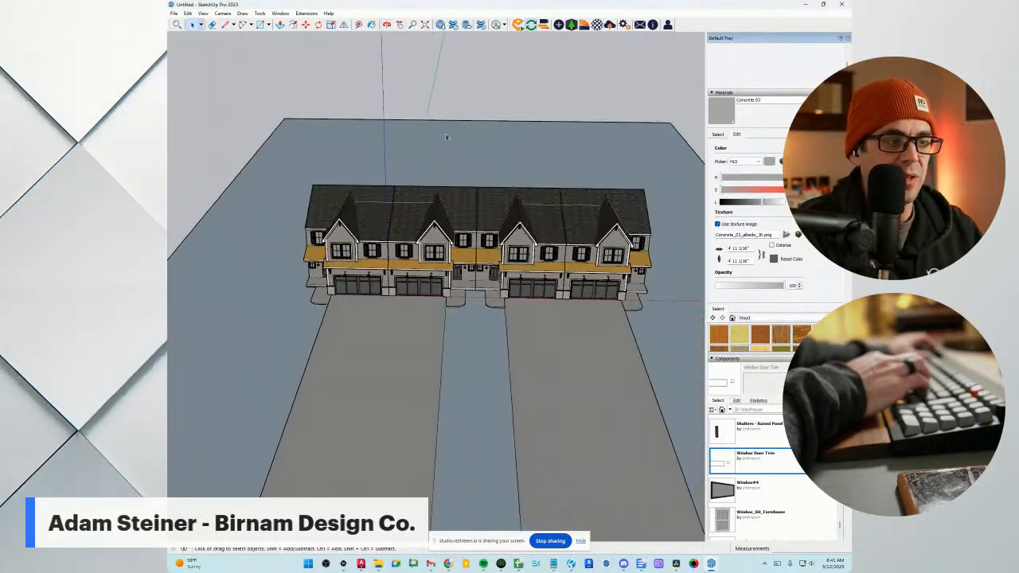
{"action": "middle_click_drag", "start_coordinate": [454, 209], "coordinate": [463, 262]}
{"action": "left_click", "coordinate": [718, 134]}
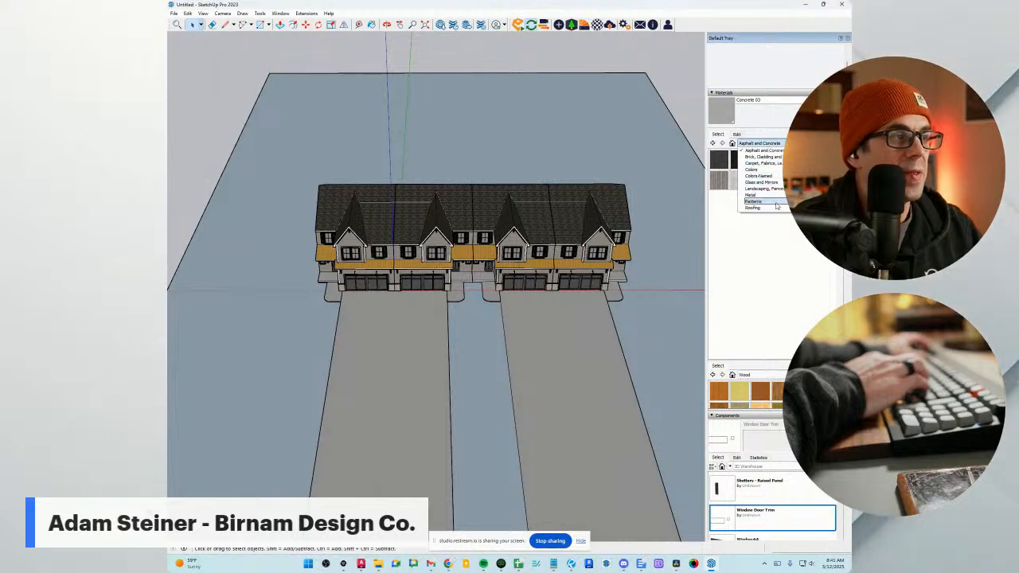
{"action": "left_click", "coordinate": [764, 189]}
{"action": "left_click", "coordinate": [719, 201]}
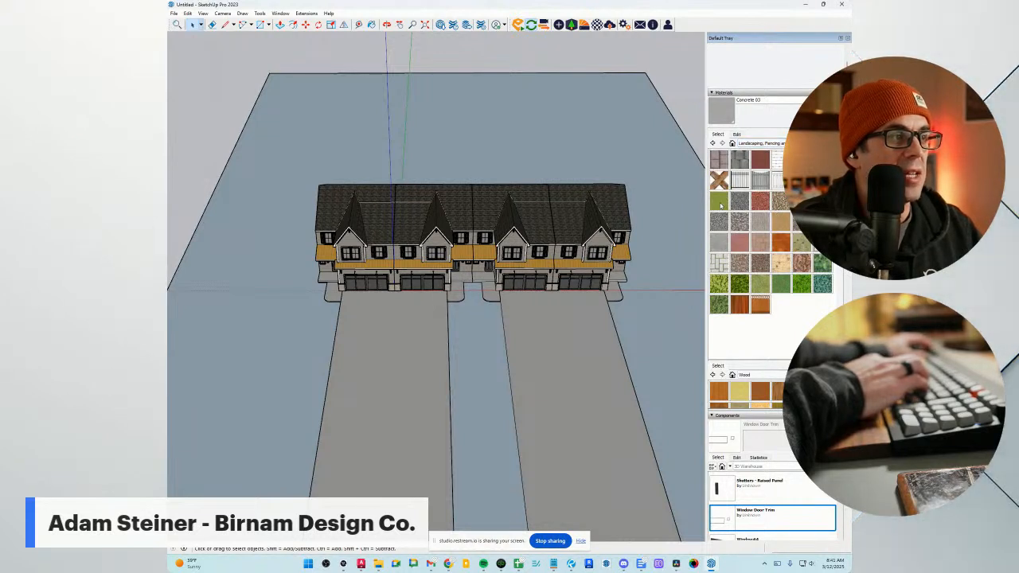
{"action": "left_click", "coordinate": [686, 222]}
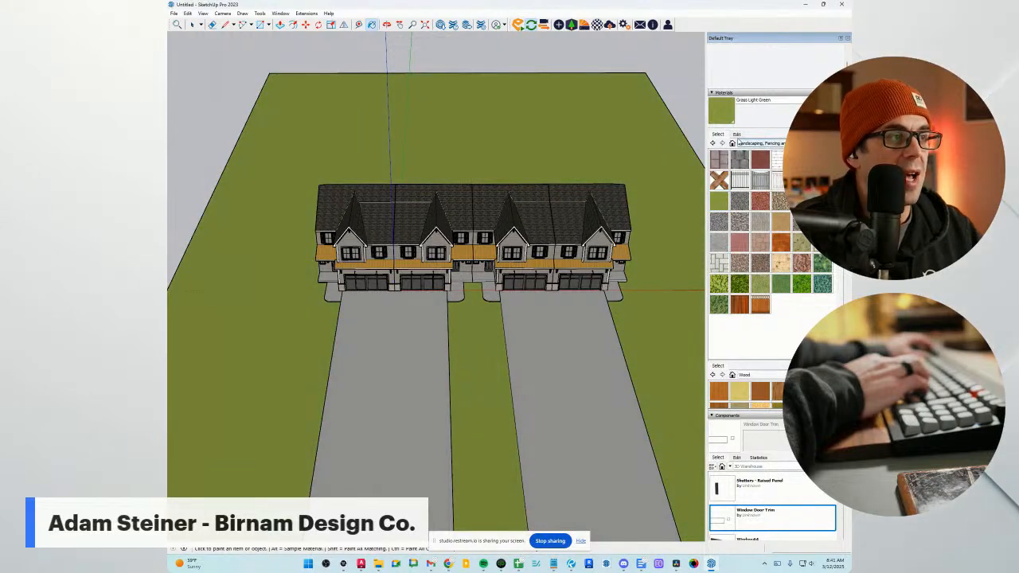
Desaturate and darken the Grass Light Green material to a deep olive green.
{"action": "left_click", "coordinate": [736, 135]}
{"action": "left_click", "coordinate": [731, 191]}
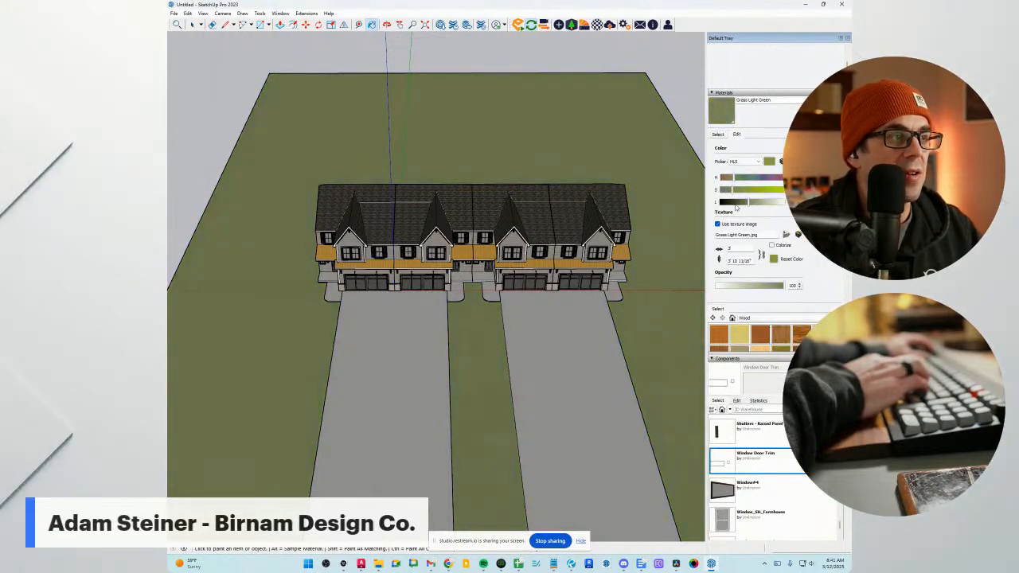
{"action": "left_click_drag", "start_coordinate": [736, 203], "coordinate": [738, 206]}
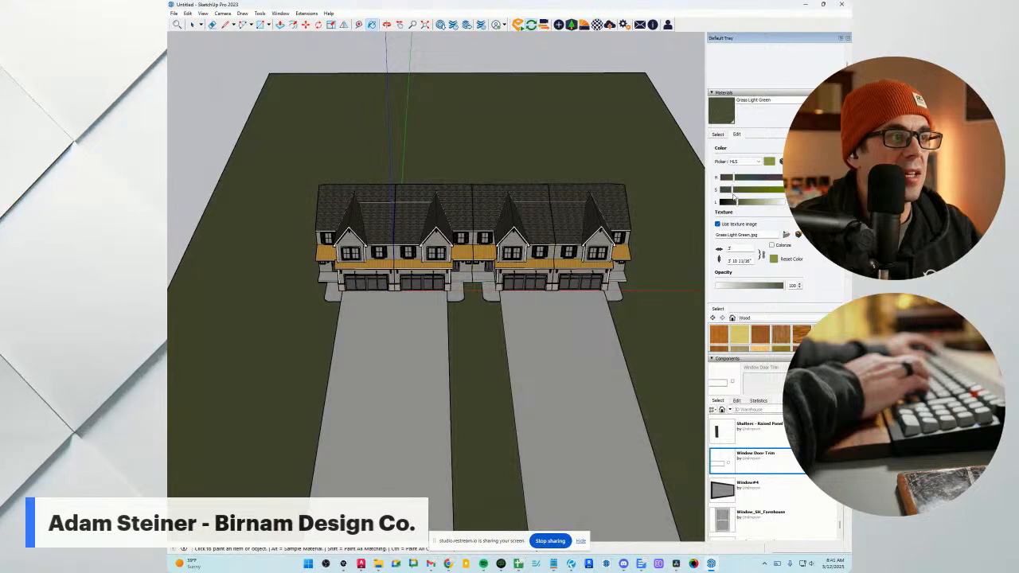
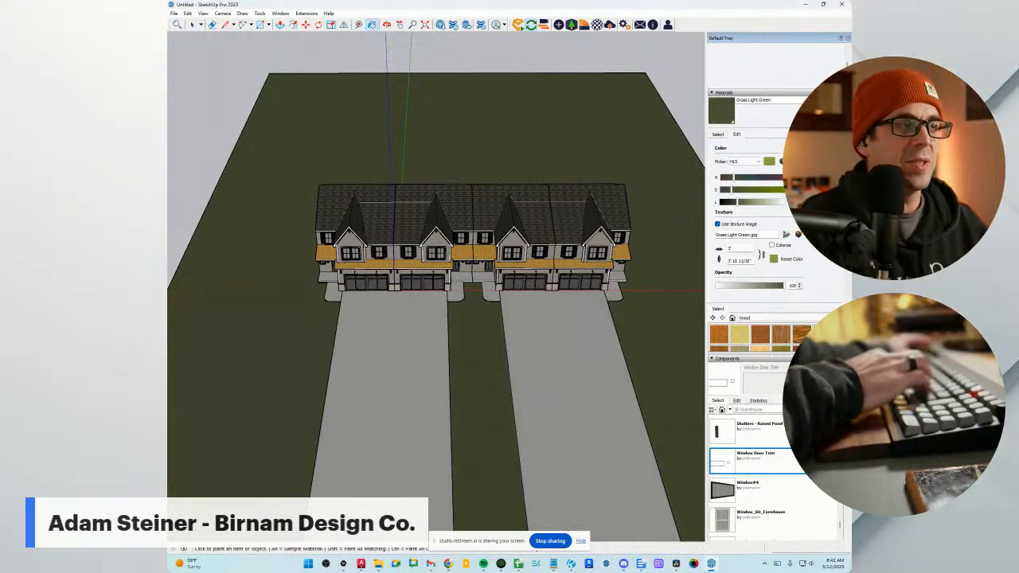
Place a cluster of three bush components in the grass between the two walkways at the shared porch.
{"action": "left_click", "coordinate": [720, 135]}
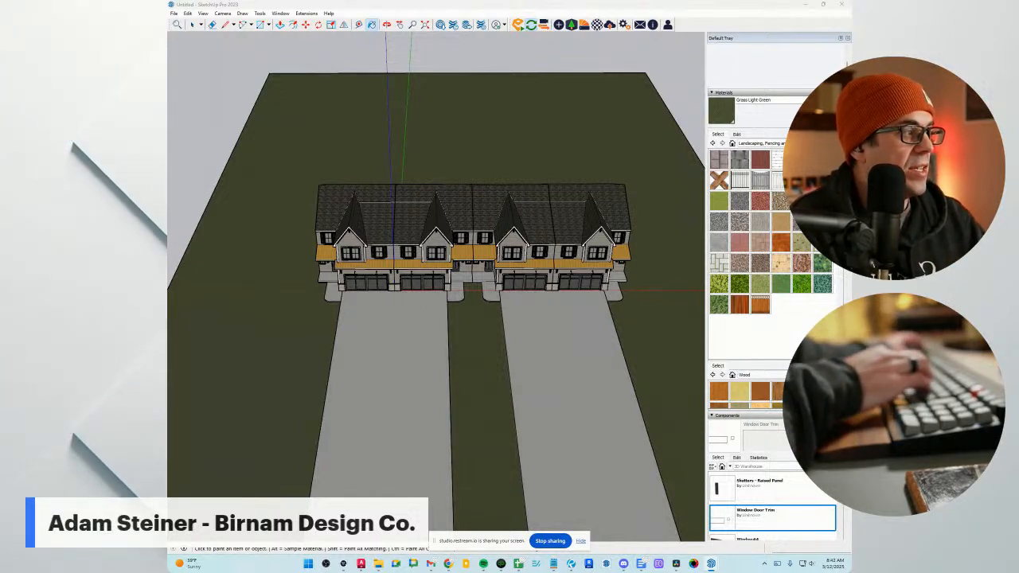
{"action": "scroll", "coordinate": [469, 290], "scroll_direction": "up", "scroll_amount": 8}
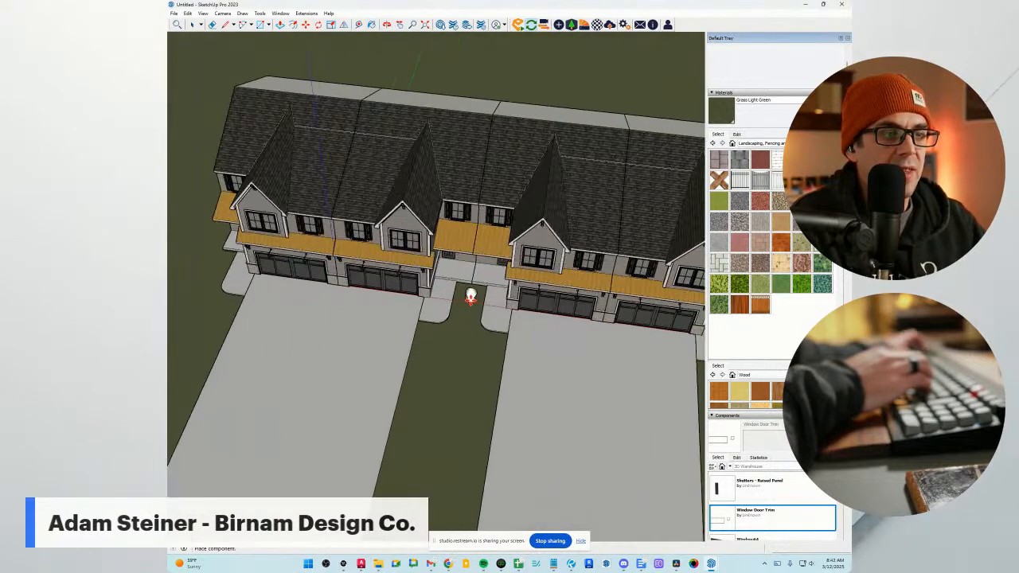
{"action": "left_click", "coordinate": [454, 309]}
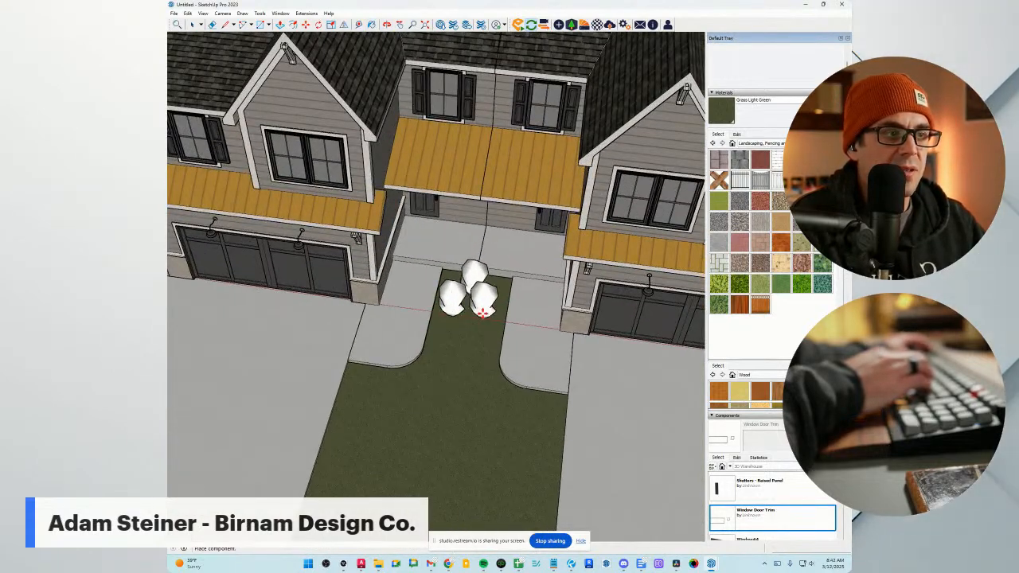
Place a cluster of three bushes in the grass beside the porch walkway at each end of the townhouse row.
{"action": "scroll", "coordinate": [488, 312], "scroll_direction": "down", "scroll_amount": 10}
{"action": "scroll", "coordinate": [314, 340], "scroll_direction": "up", "scroll_amount": 10}
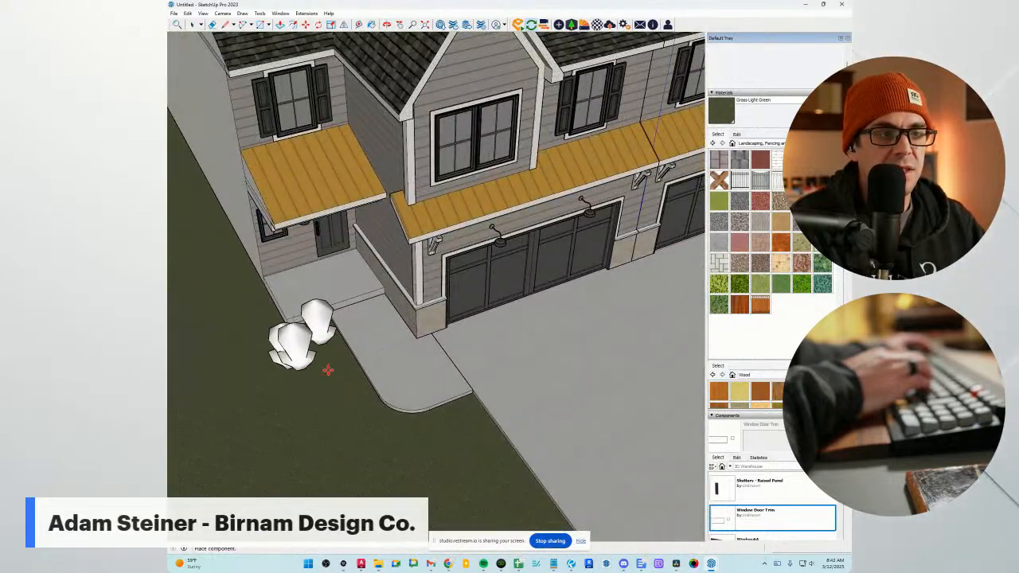
{"action": "scroll", "coordinate": [326, 360], "scroll_direction": "down", "scroll_amount": 8}
{"action": "scroll", "coordinate": [288, 296], "scroll_direction": "up", "scroll_amount": 3}
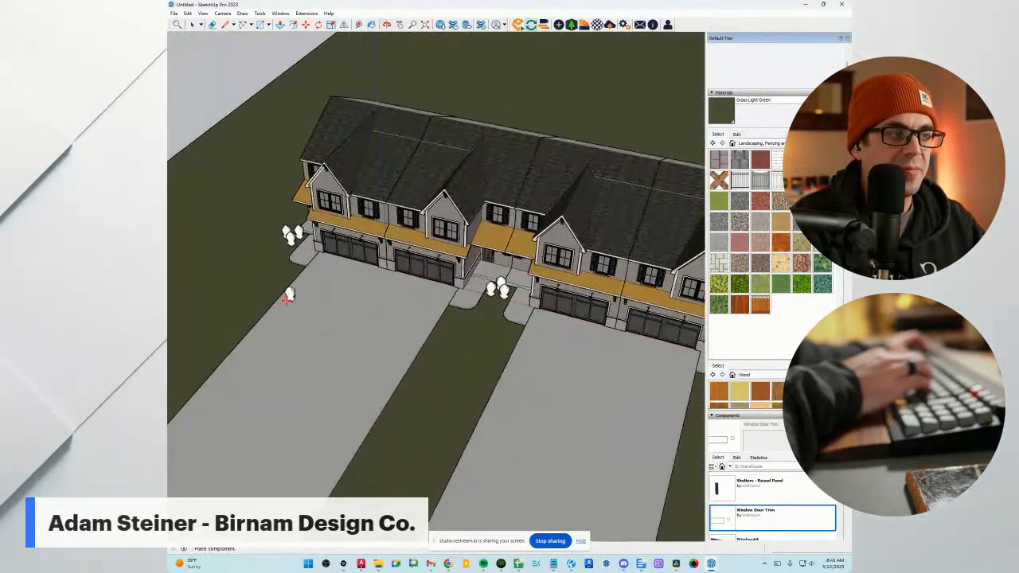
{"action": "scroll", "coordinate": [310, 335], "scroll_direction": "down", "scroll_amount": 8}
{"action": "scroll", "coordinate": [517, 362], "scroll_direction": "up", "scroll_amount": 10}
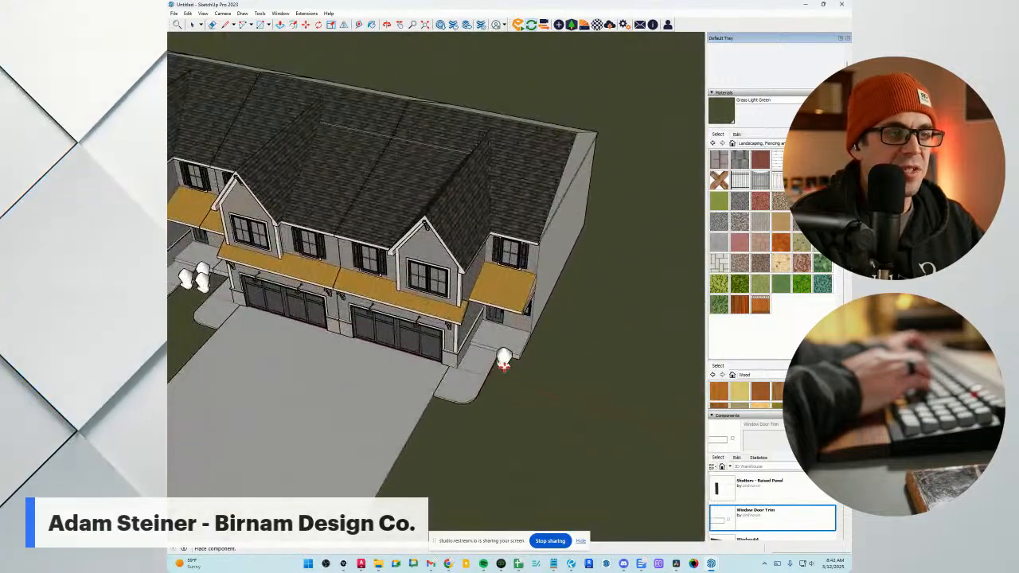
{"action": "left_click", "coordinate": [505, 362]}
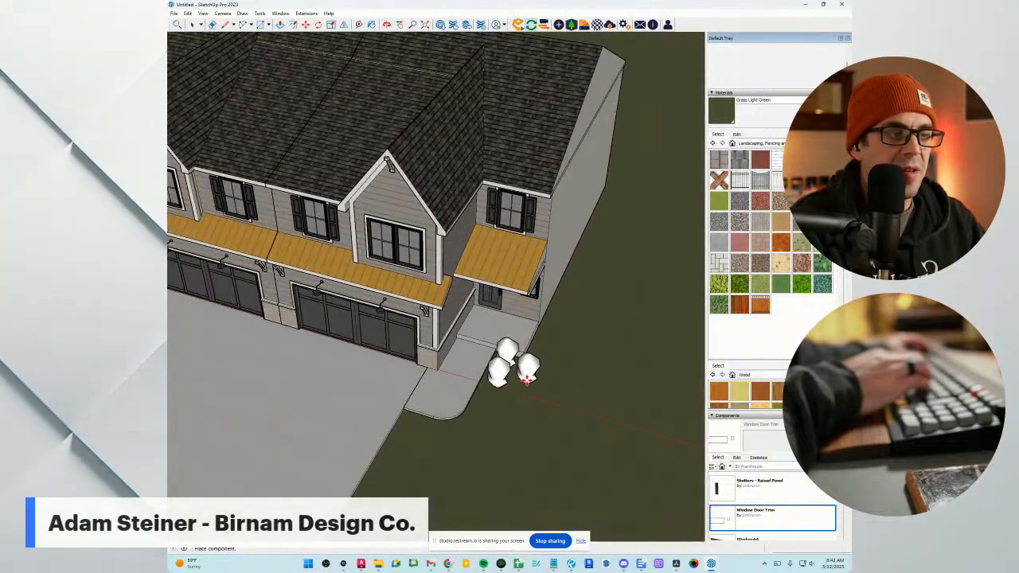
{"action": "scroll", "coordinate": [525, 380], "scroll_direction": "down", "scroll_amount": 8}
{"action": "key", "text": "space"}
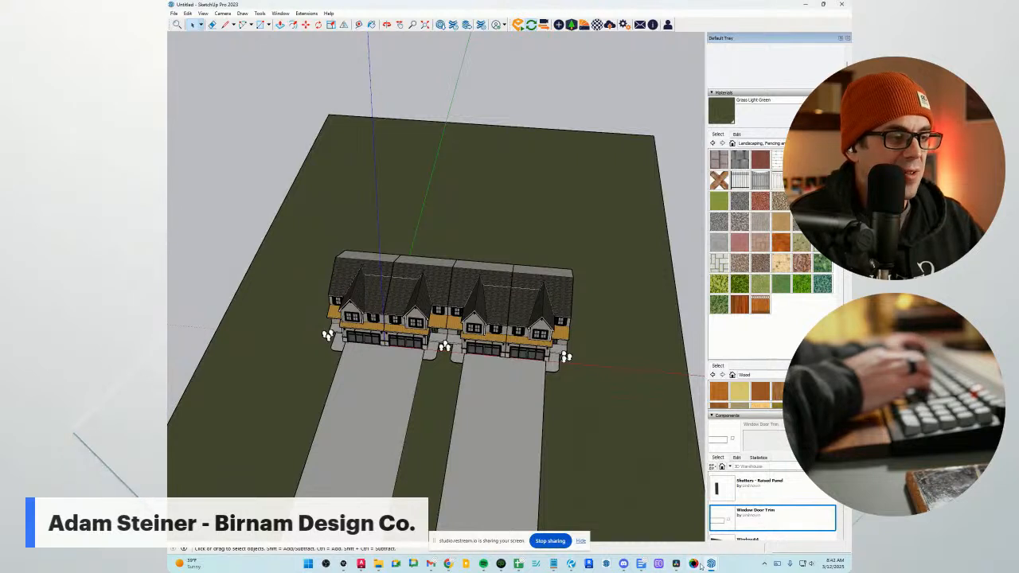
Choose a large tree from the Enscape Vegetation assets and place seven of them behind and beside the townhouse row.
{"action": "mouse_move", "coordinate": [710, 564]}
{"action": "left_click", "coordinate": [755, 511]}
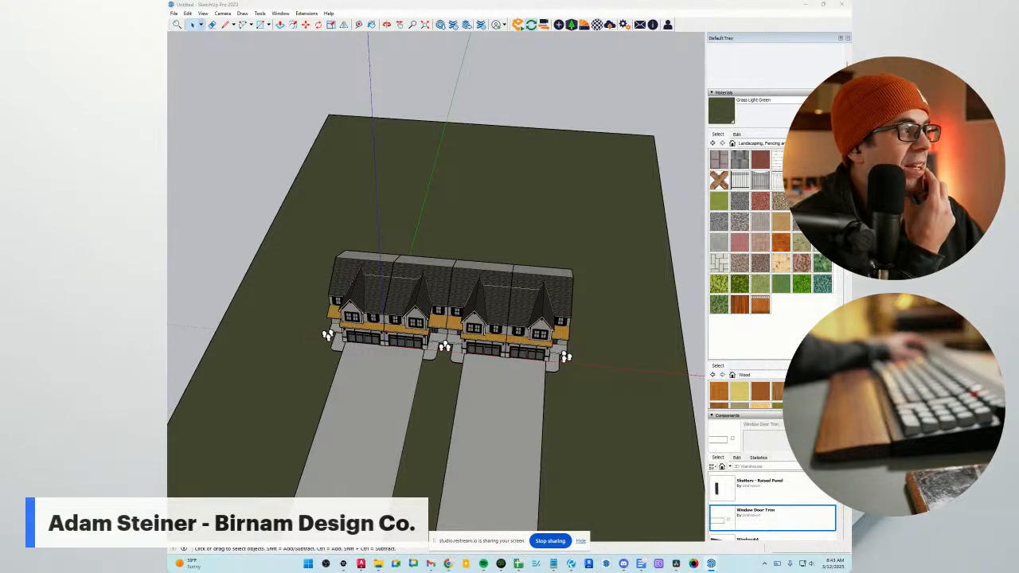
{"action": "left_click_drag", "start_coordinate": [851, 142], "coordinate": [455, 130]}
{"action": "scroll", "coordinate": [461, 307], "scroll_direction": "down", "scroll_amount": 3}
{"action": "scroll", "coordinate": [462, 307], "scroll_direction": "up", "scroll_amount": 2}
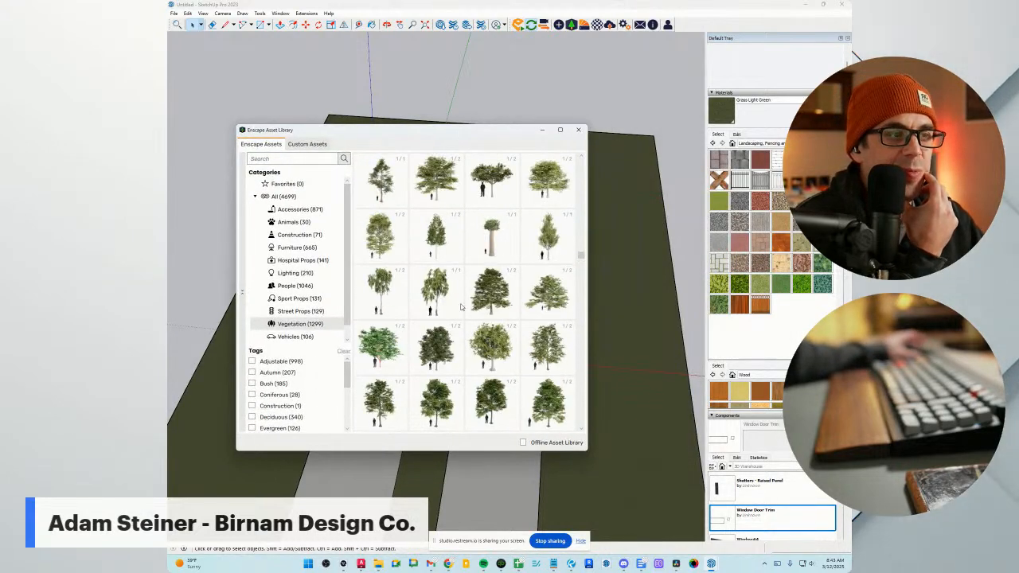
{"action": "left_click", "coordinate": [489, 290]}
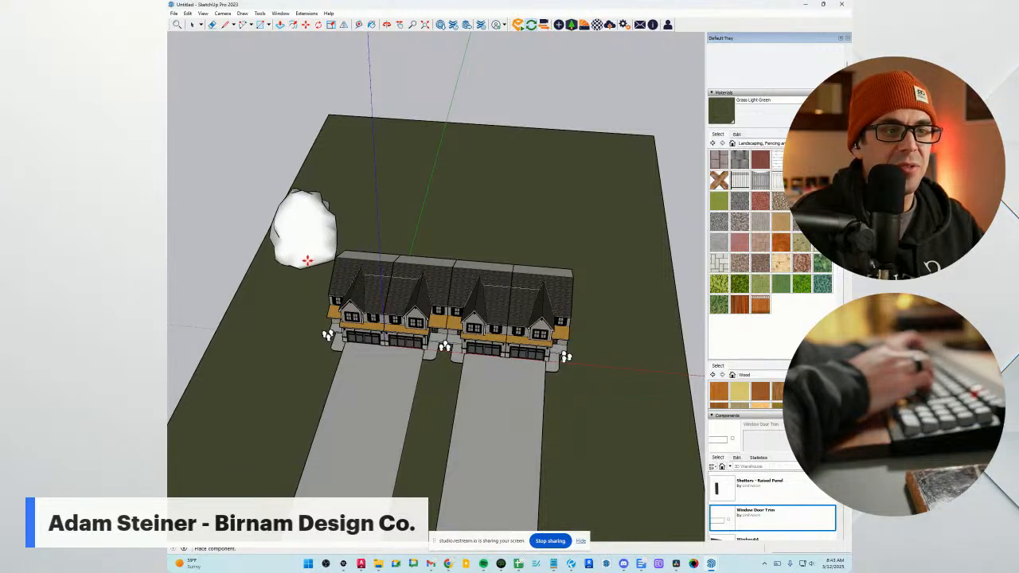
{"action": "left_click", "coordinate": [386, 196]}
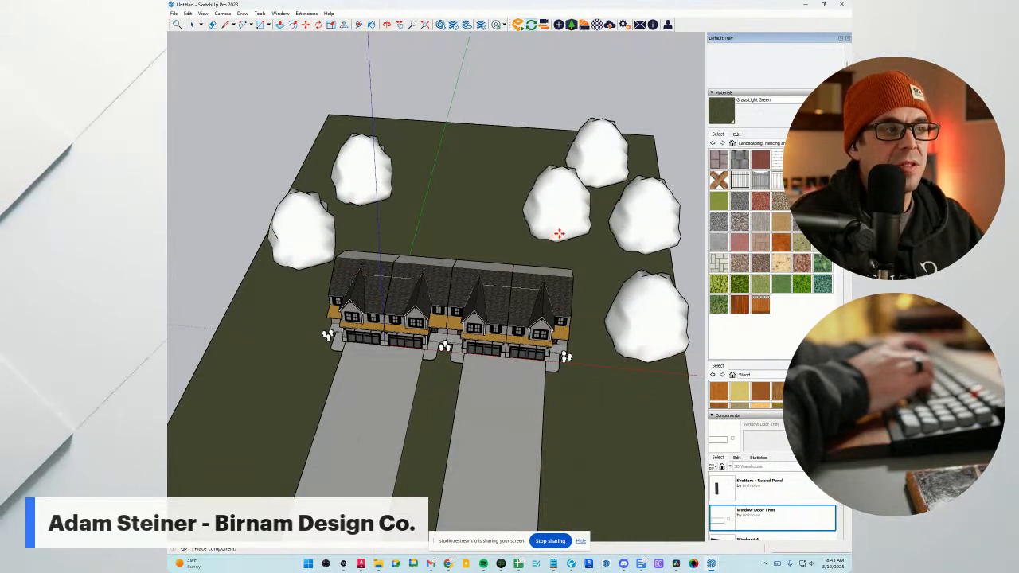
{"action": "left_click", "coordinate": [559, 234]}
{"action": "left_click", "coordinate": [416, 220]}
{"action": "scroll", "coordinate": [471, 173], "scroll_direction": "down", "scroll_amount": 3}
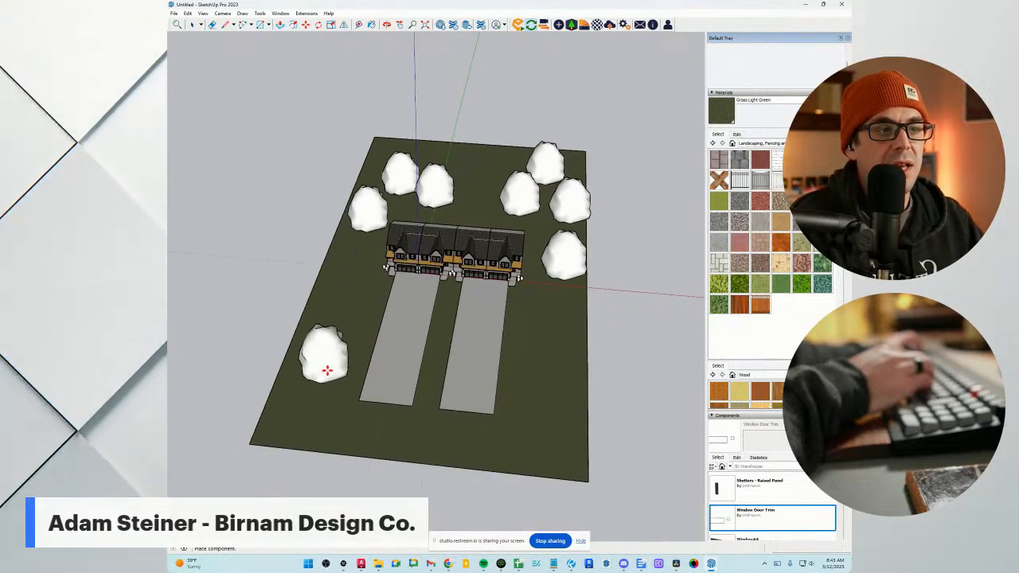
Place three more of the large trees in the front yard: one outside each driveway and one between the driveways.
{"action": "left_click", "coordinate": [328, 359]}
{"action": "left_click", "coordinate": [545, 392]}
{"action": "left_click", "coordinate": [422, 400]}
{"action": "scroll", "coordinate": [545, 339], "scroll_direction": "down", "scroll_amount": 1}
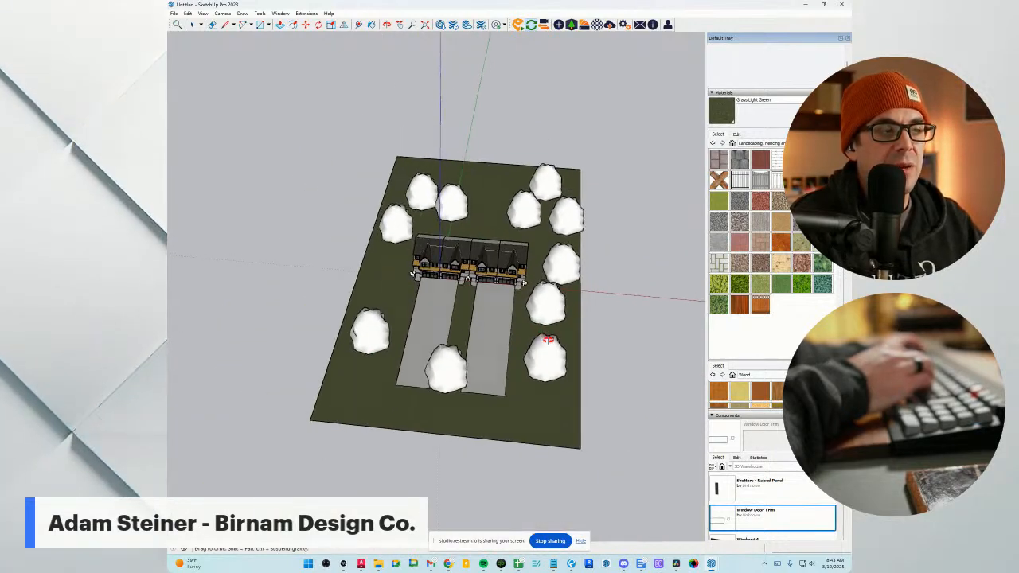
{"action": "scroll", "coordinate": [485, 172], "scroll_direction": "up", "scroll_amount": 2}
Choose a smaller, rounder Enscape Vegetation tree and scatter copies among the large trees at the back, sides and front of the yard.
{"action": "mouse_move", "coordinate": [676, 563]}
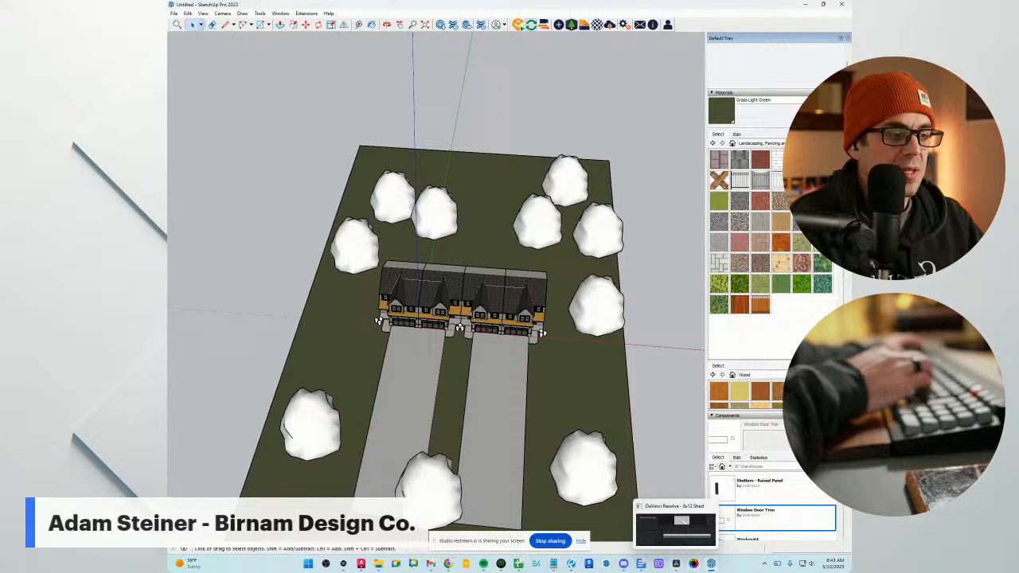
{"action": "left_click", "coordinate": [711, 563]}
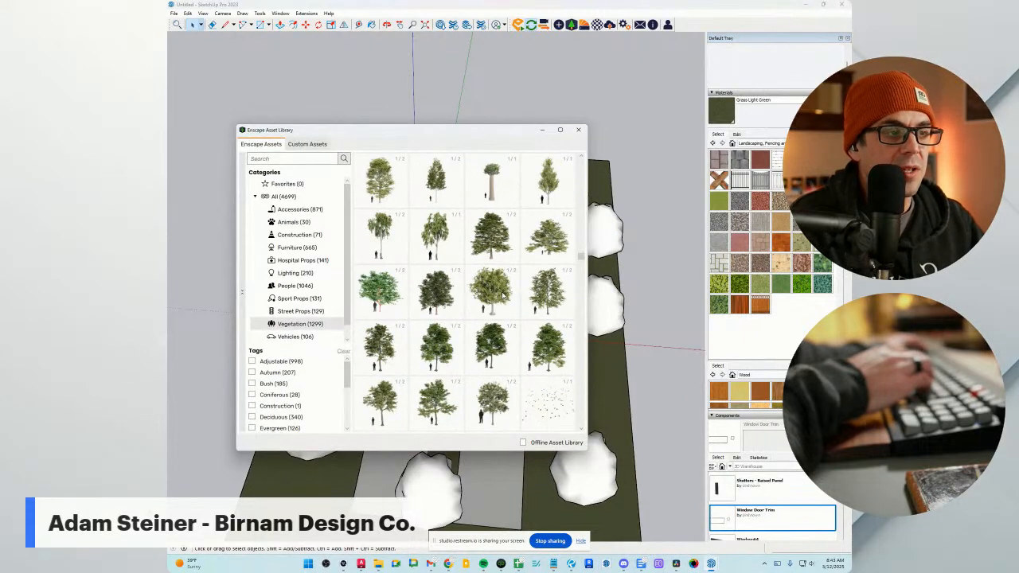
{"action": "left_click", "coordinate": [487, 266]}
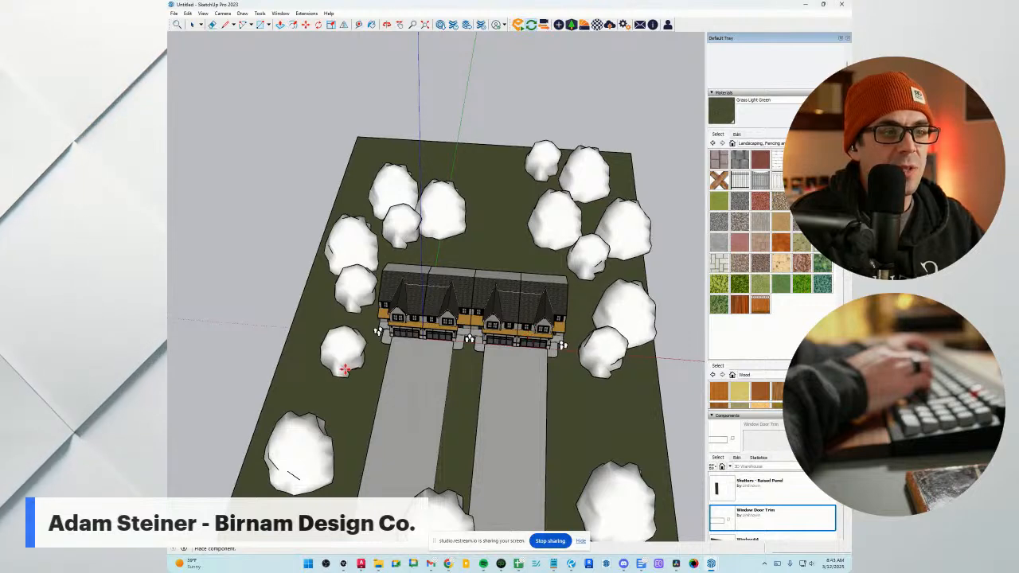
{"action": "scroll", "coordinate": [343, 352], "scroll_direction": "down", "scroll_amount": 4}
{"action": "scroll", "coordinate": [347, 468], "scroll_direction": "up", "scroll_amount": 1}
{"action": "left_click", "coordinate": [360, 467]}
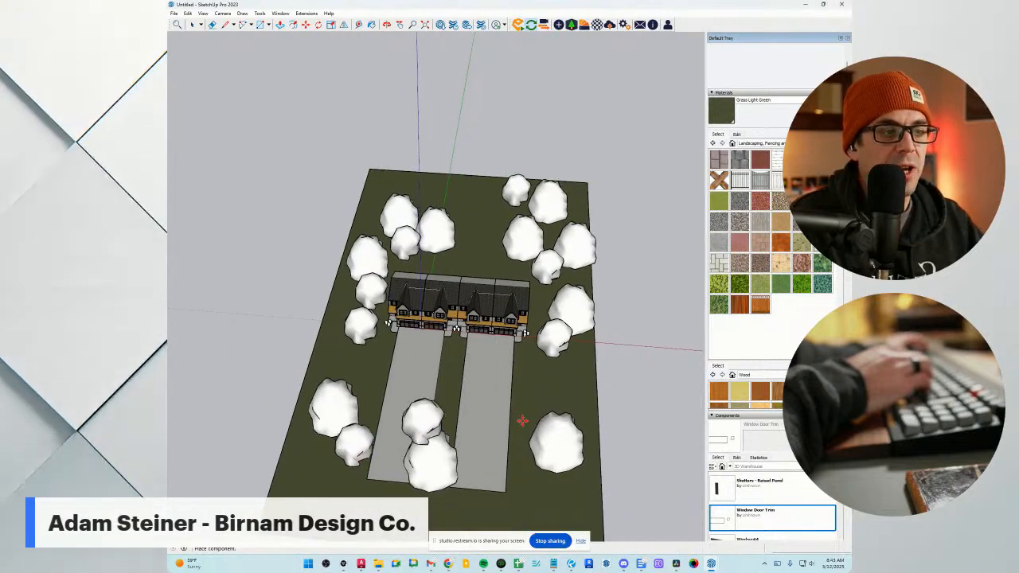
{"action": "left_click", "coordinate": [534, 415]}
{"action": "scroll", "coordinate": [485, 430], "scroll_direction": "up", "scroll_amount": 1}
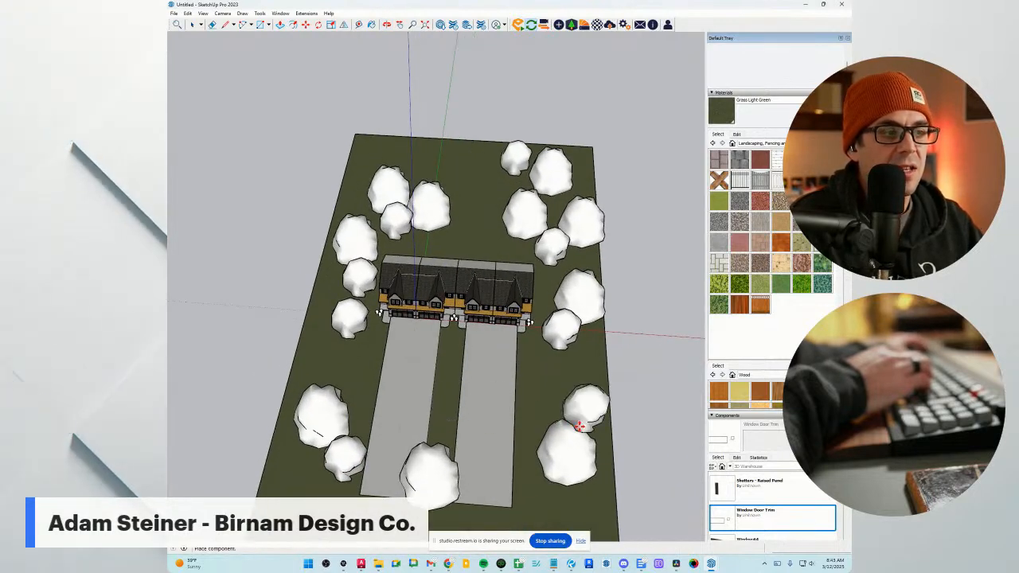
{"action": "left_click", "coordinate": [568, 414]}
{"action": "scroll", "coordinate": [465, 185], "scroll_direction": "down", "scroll_amount": 1}
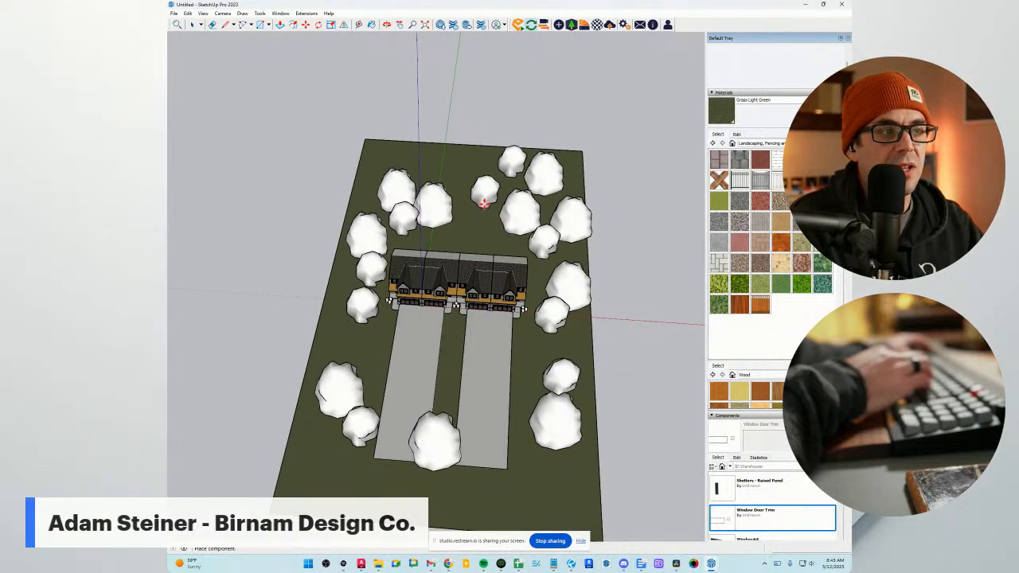
{"action": "left_click", "coordinate": [364, 187]}
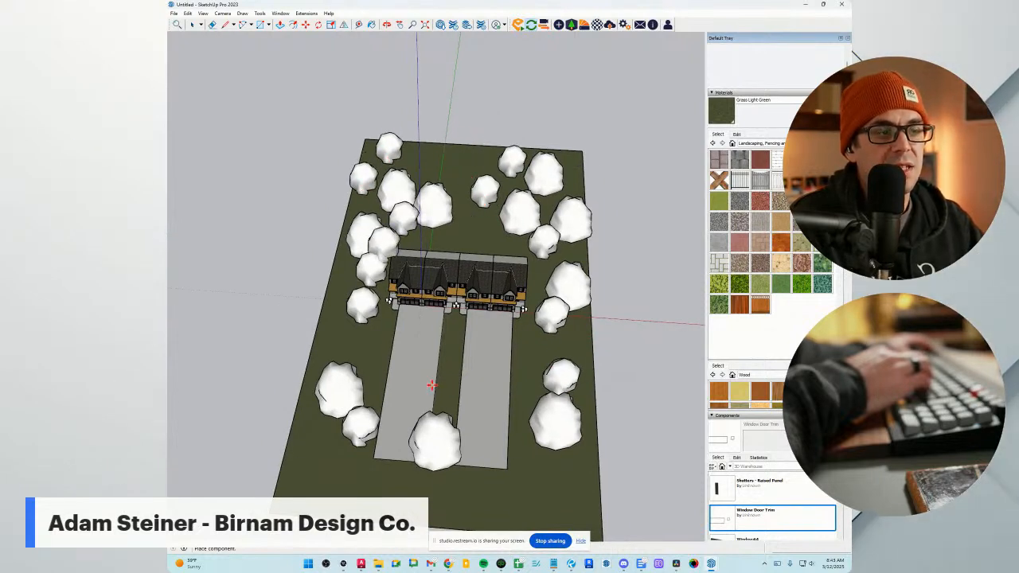
Add a third, smallest Enscape tree variety in the gaps behind and on both sides of the row, and put the asset library away.
{"action": "left_click", "coordinate": [609, 25]}
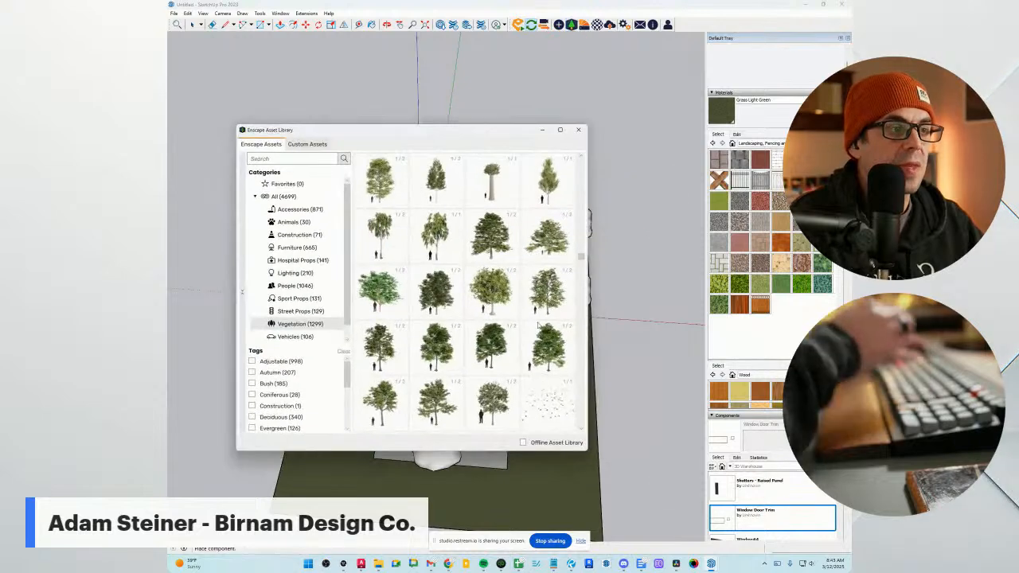
{"action": "left_click", "coordinate": [493, 341]}
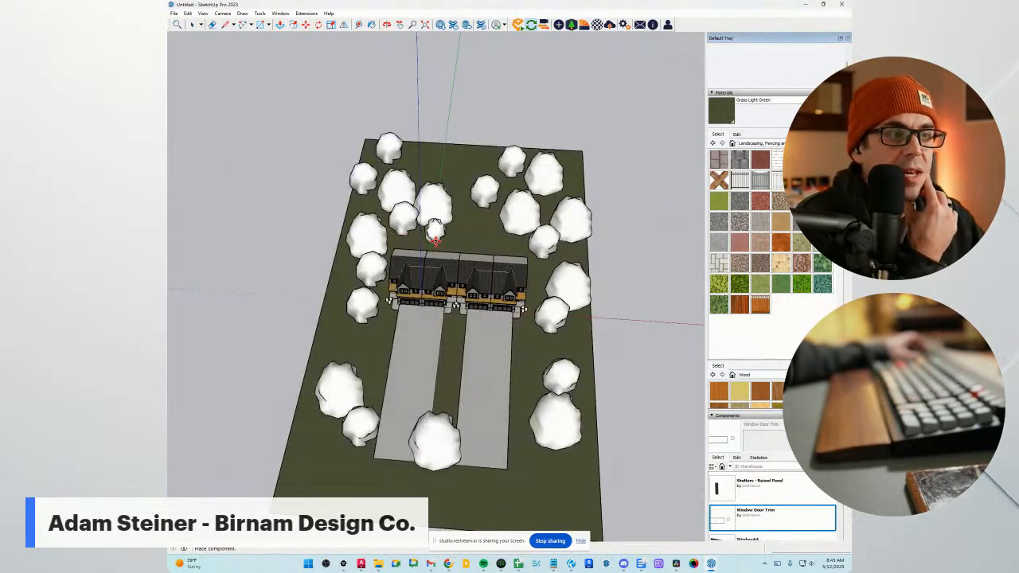
{"action": "scroll", "coordinate": [398, 266], "scroll_direction": "up", "scroll_amount": 3}
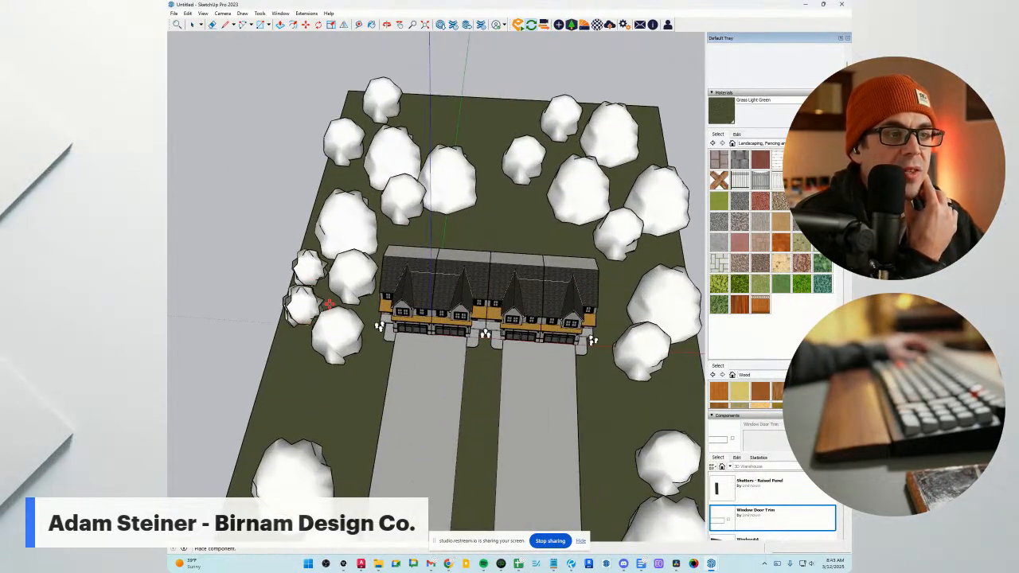
{"action": "left_click", "coordinate": [578, 246]}
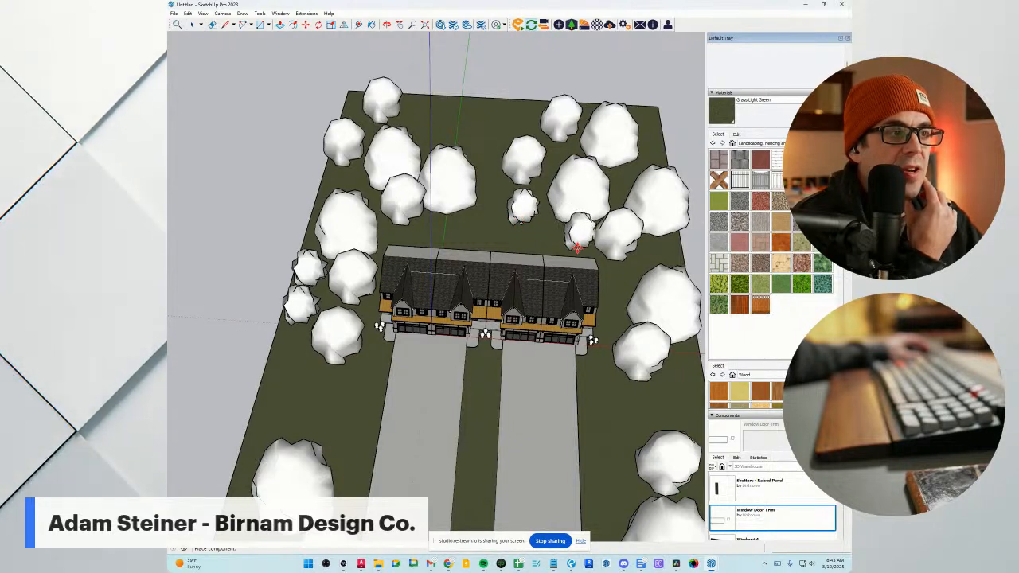
{"action": "left_click", "coordinate": [621, 290]}
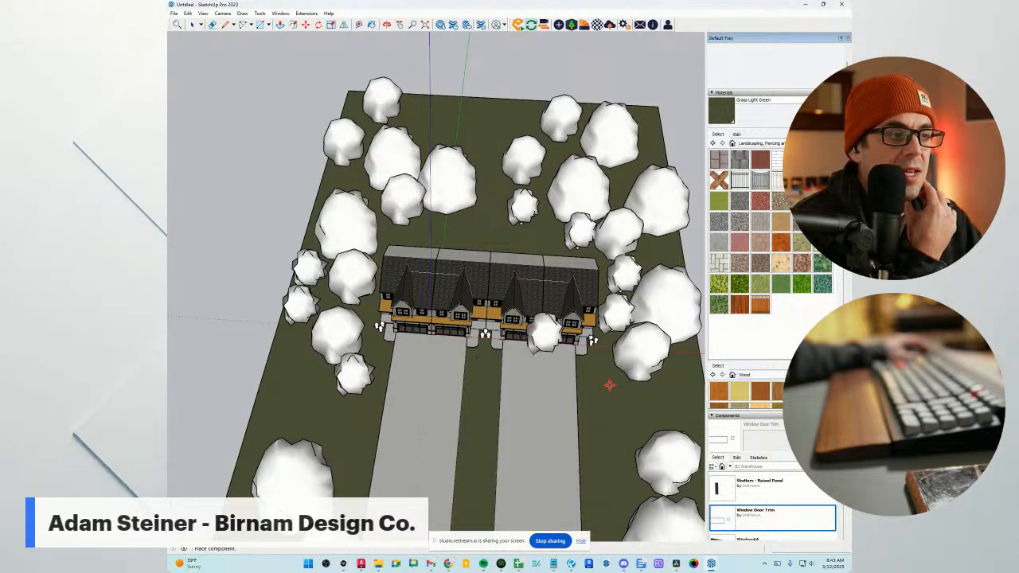
{"action": "scroll", "coordinate": [608, 385], "scroll_direction": "down", "scroll_amount": 5}
{"action": "key", "text": "Escape"}
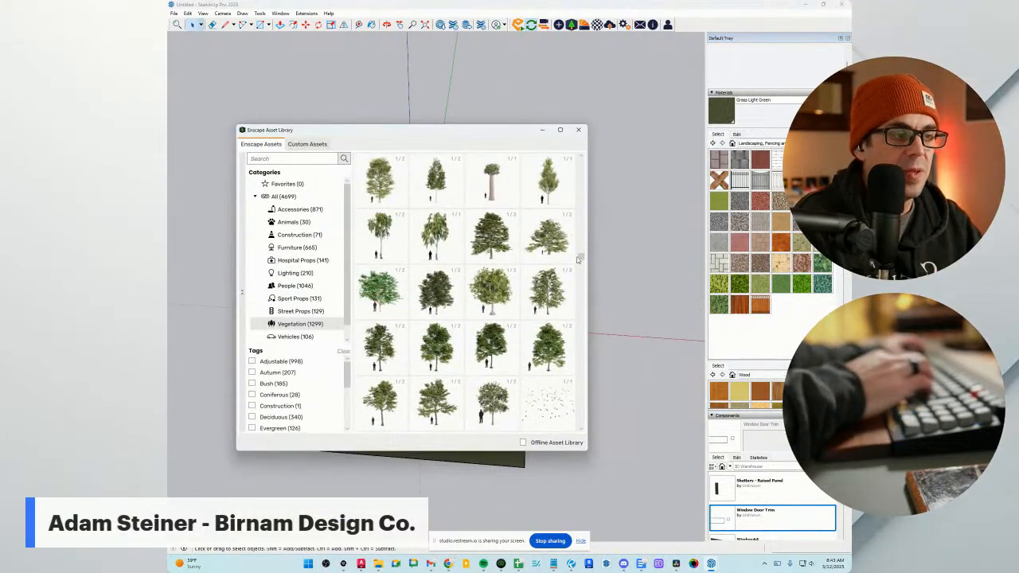
{"action": "left_click", "coordinate": [541, 130]}
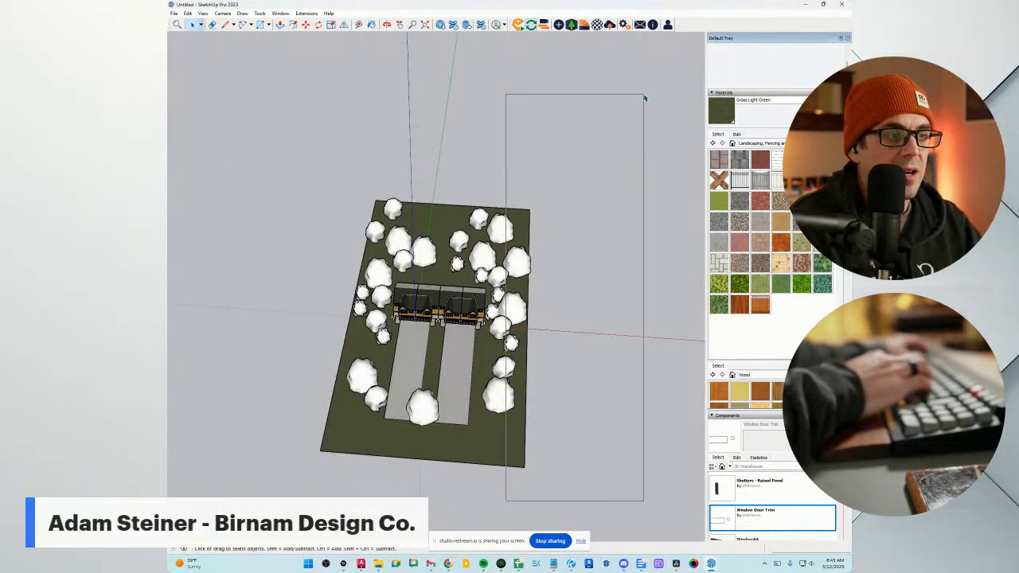
Widen the grass yard by moving its right-hand boundary edge outward, away from the townhouse row.
{"action": "left_click_drag", "start_coordinate": [644, 95], "coordinate": [645, 95]}
{"action": "key", "text": "m"}
{"action": "left_click", "coordinate": [475, 480]}
{"action": "left_click", "coordinate": [520, 452]}
{"action": "key", "text": "space"}
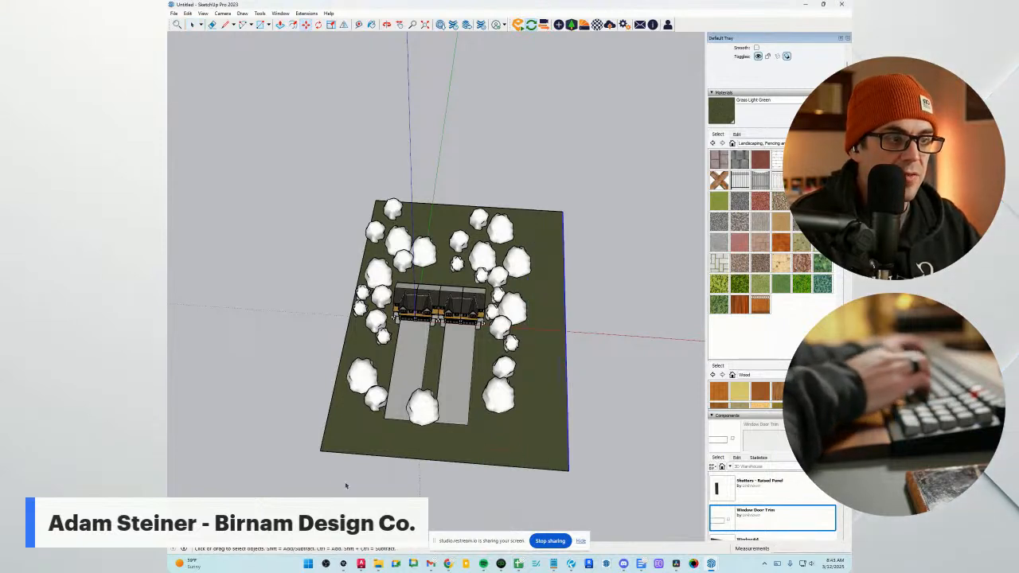
Move the yard's left-hand boundary edge outward so the grass extends past the trees on that side.
{"action": "middle_click_drag", "start_coordinate": [280, 482], "coordinate": [310, 485]}
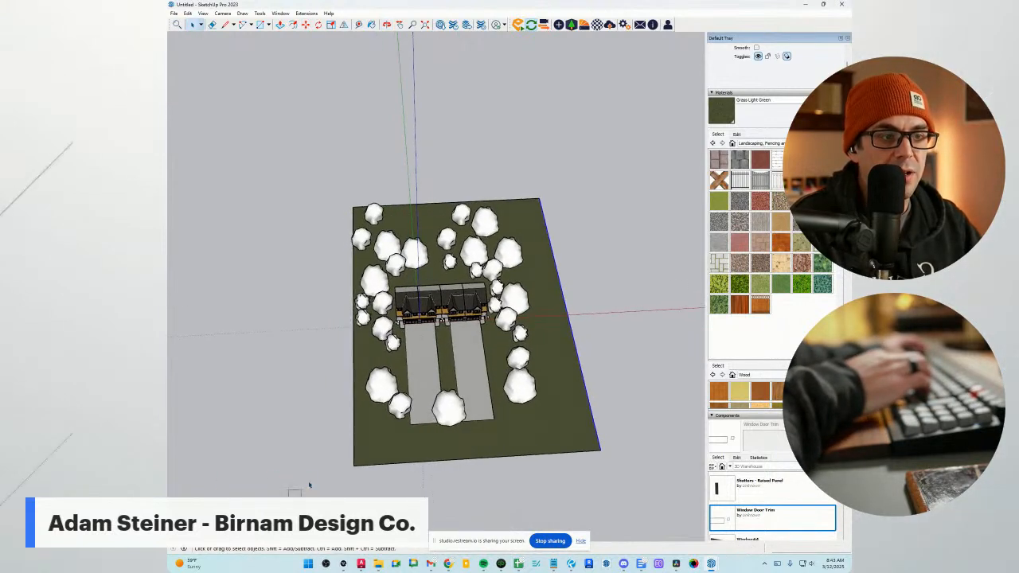
{"action": "key", "text": "m"}
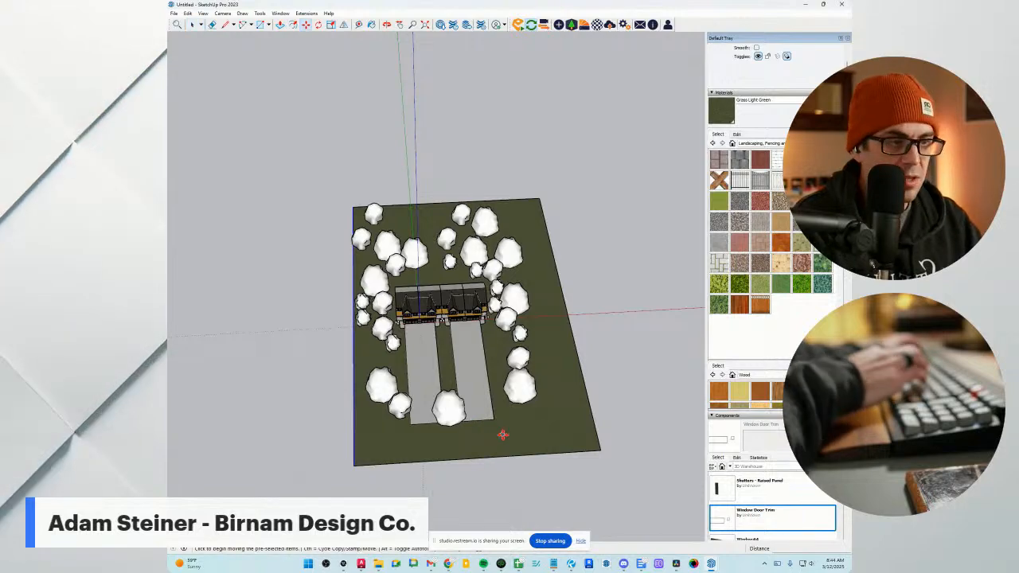
{"action": "left_click", "coordinate": [498, 436]}
{"action": "left_click", "coordinate": [450, 441]}
{"action": "key", "text": "space"}
Frame the townhouse fronts from a low view above the driveways and start the Enscape live render.
{"action": "scroll", "coordinate": [443, 352], "scroll_direction": "up", "scroll_amount": 6}
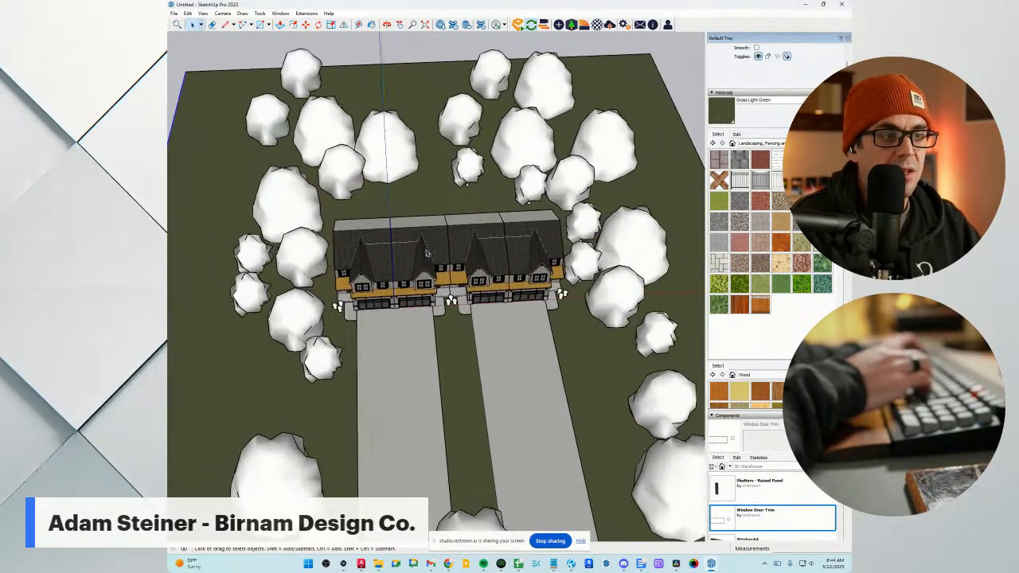
{"action": "middle_click_drag", "start_coordinate": [483, 323], "coordinate": [509, 107]}
{"action": "scroll", "coordinate": [450, 304], "scroll_direction": "up", "scroll_amount": 7}
{"action": "scroll", "coordinate": [509, 107], "scroll_direction": "down", "scroll_amount": 1}
{"action": "left_click", "coordinate": [516, 24]}
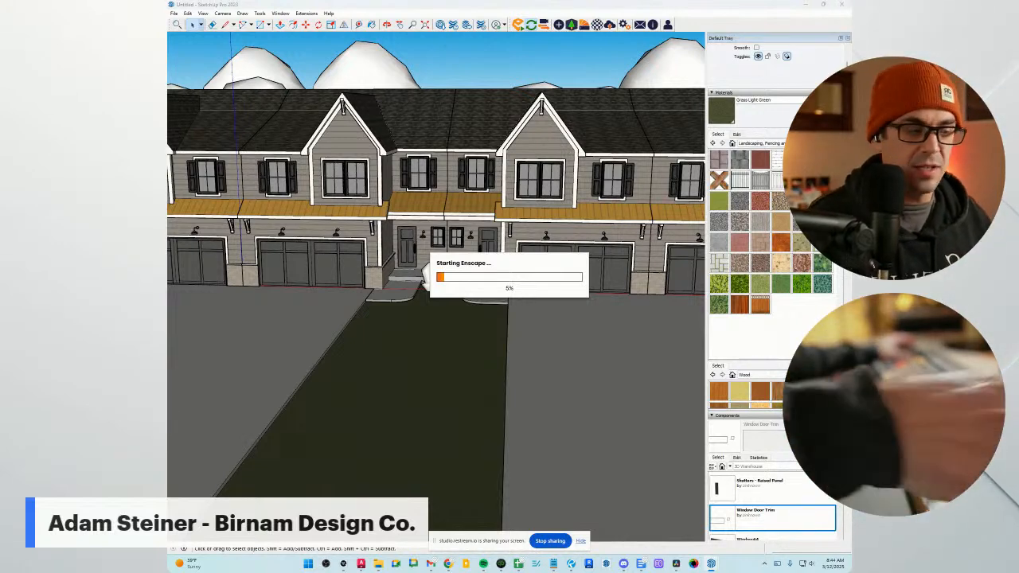
Switch to the Enscape render window and move forward to inspect the townhouse fronts up close.
{"action": "mouse_move", "coordinate": [712, 565]}
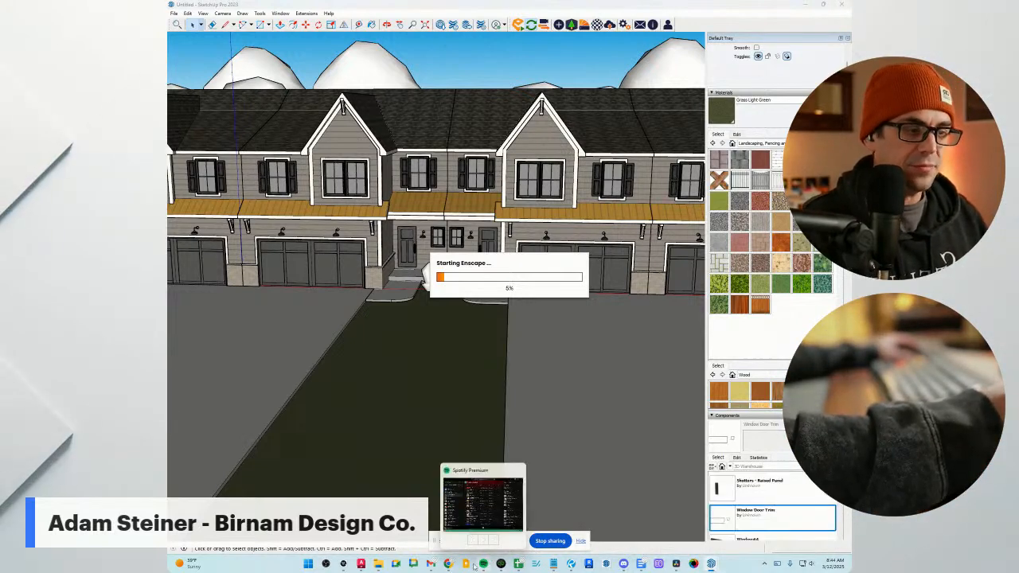
{"action": "mouse_move", "coordinate": [449, 565]}
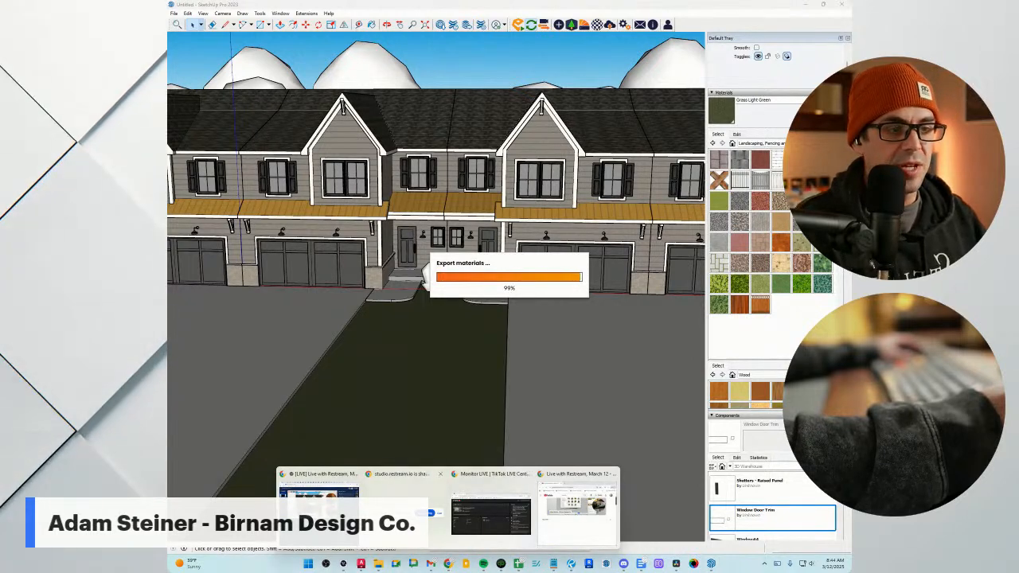
{"action": "left_click", "coordinate": [484, 515]}
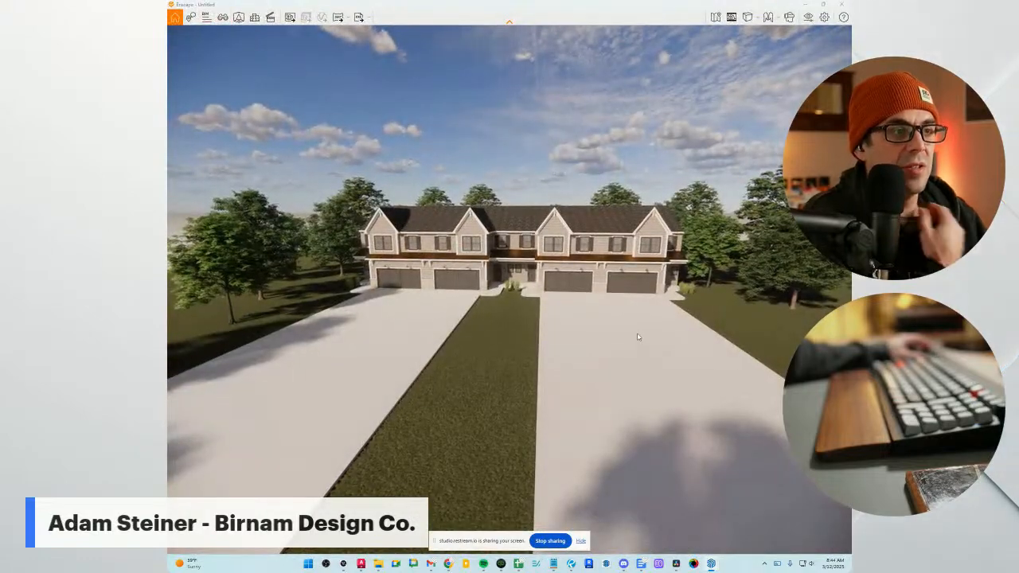
{"action": "key", "text": "w"}
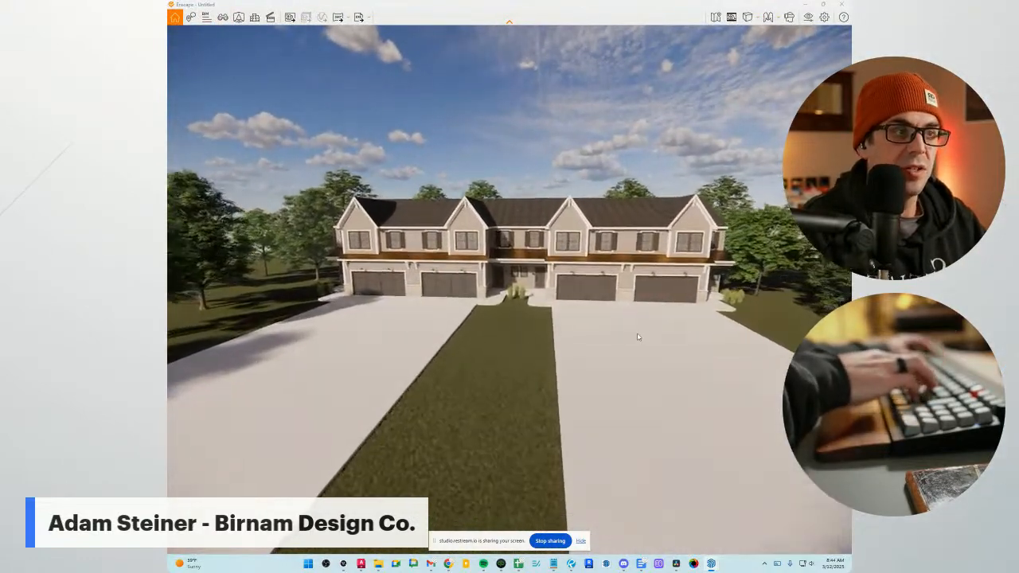
{"action": "key", "text": "w"}
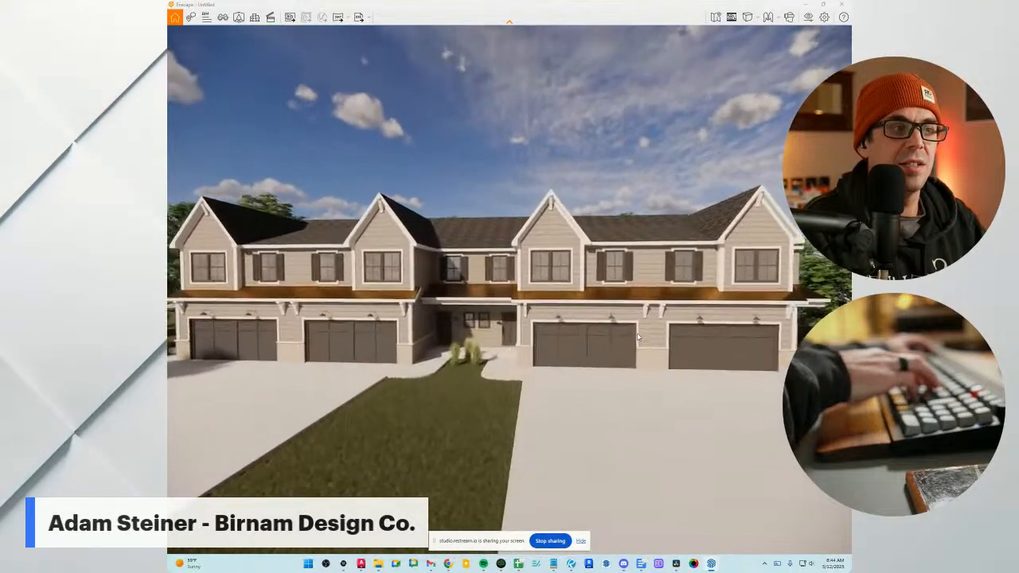
Fly along the row in the live render to examine the garage fronts, entry roofs and planted strips from several angles.
{"action": "key", "text": "w"}
{"action": "key", "text": "a"}
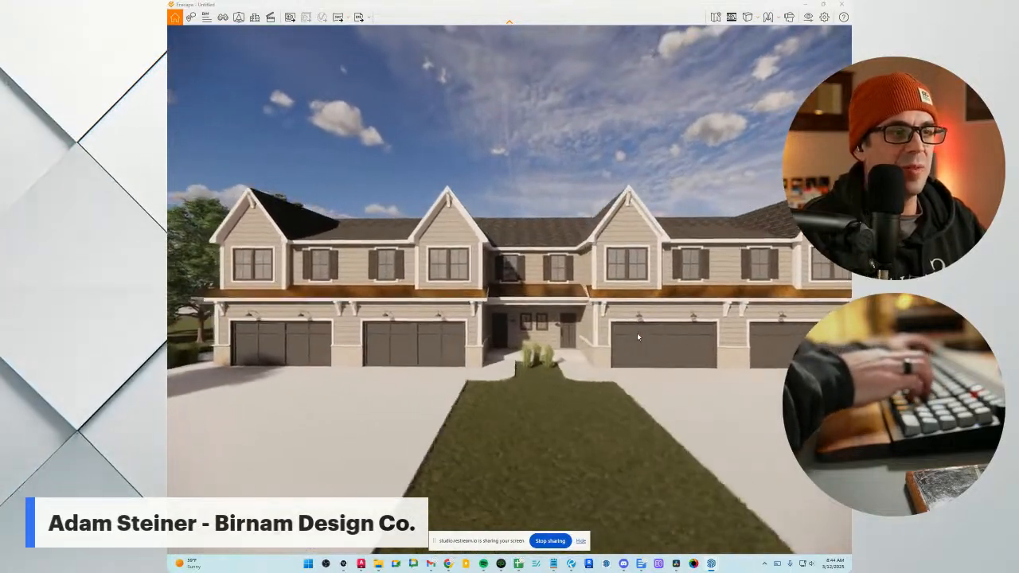
{"action": "key", "text": "a"}
{"action": "key", "text": "Right"}
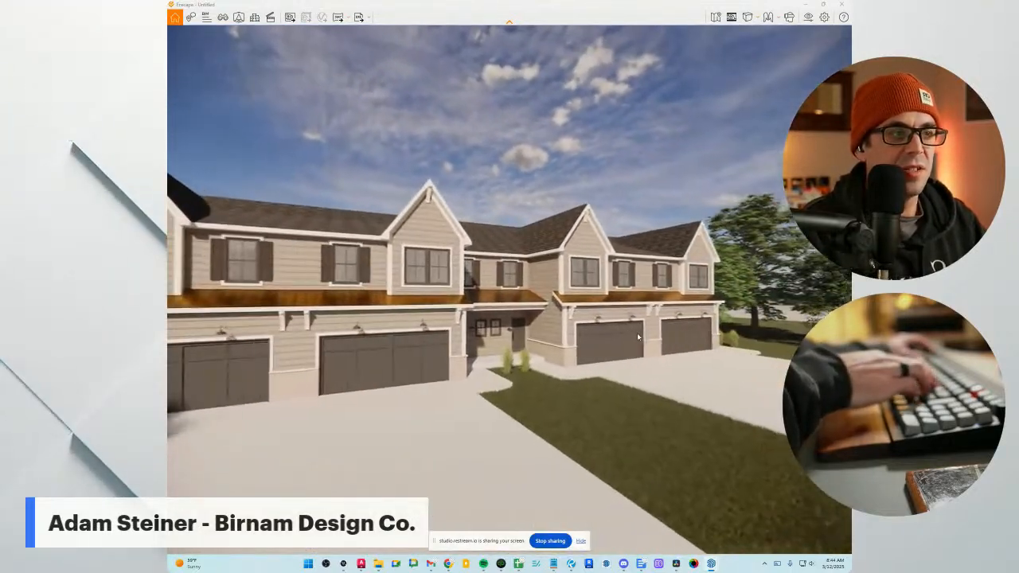
{"action": "key", "text": "a"}
{"action": "key", "text": "d"}
{"action": "key", "text": "Left"}
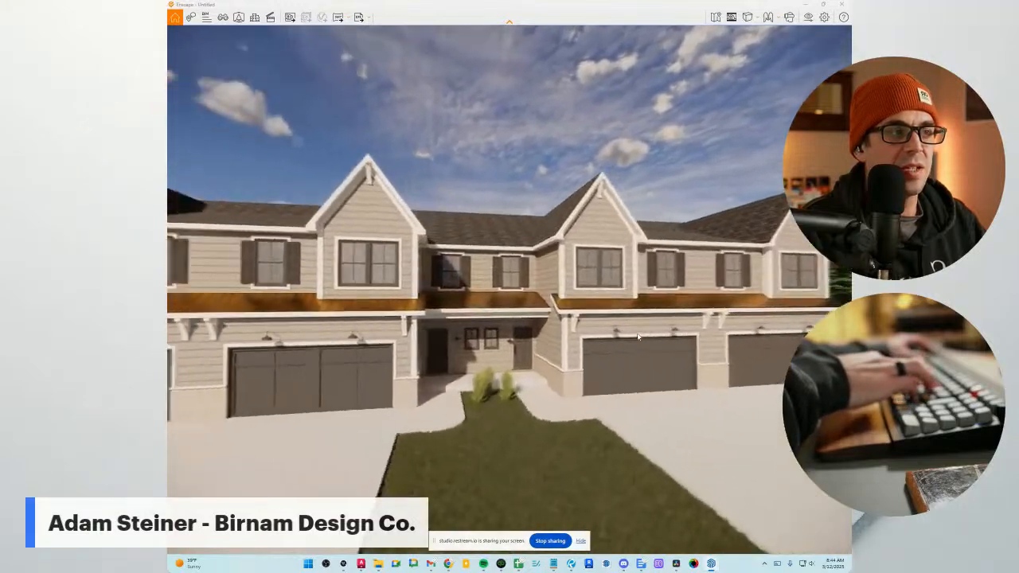
{"action": "key", "text": "d"}
{"action": "key", "text": "Left"}
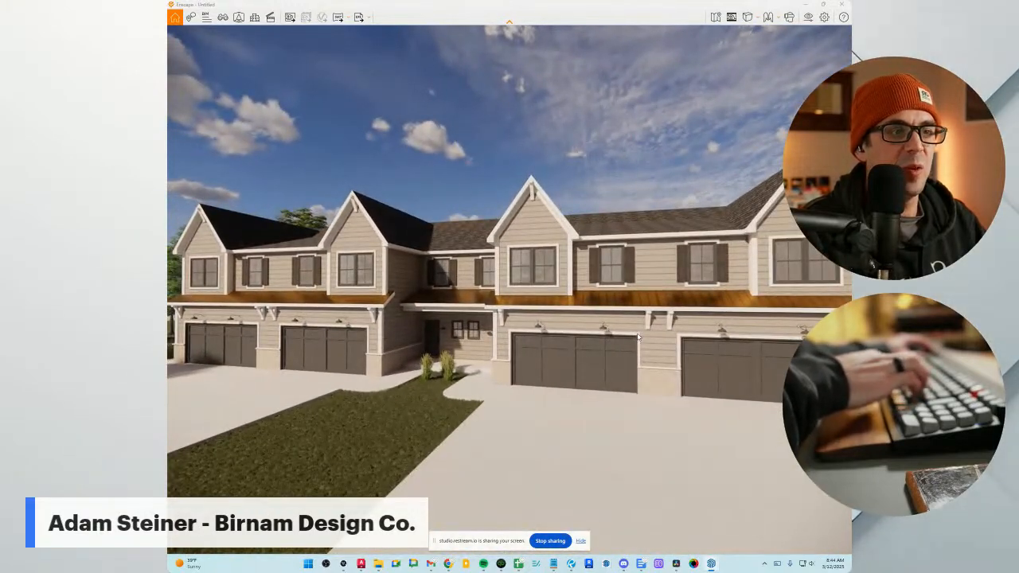
Switch to SketchUp and repaint the townhouse unit's lower roofs over the entry and garage with Roofing Shingles Asphalt.
{"action": "mouse_move", "coordinate": [705, 567]}
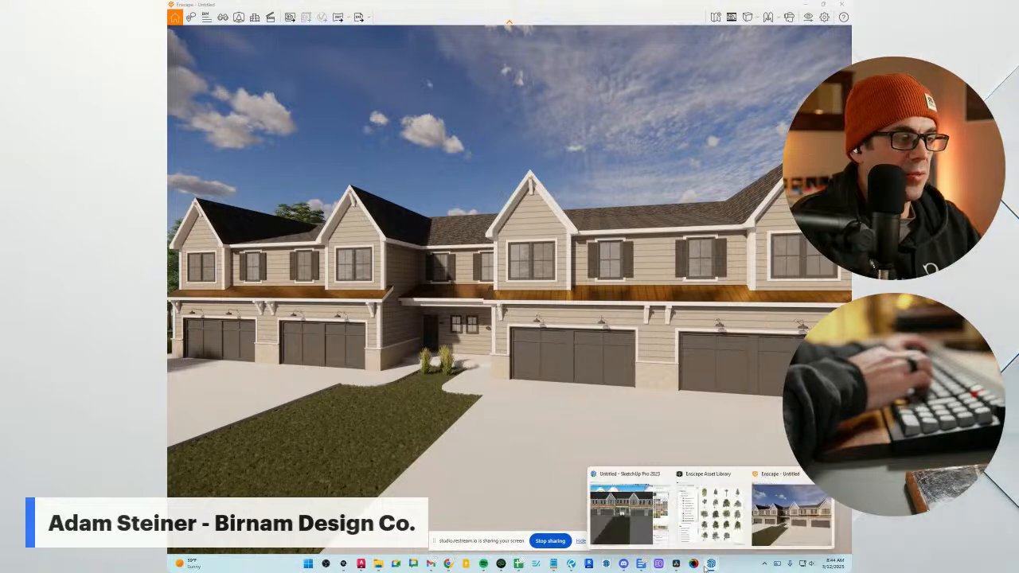
{"action": "left_click", "coordinate": [622, 512]}
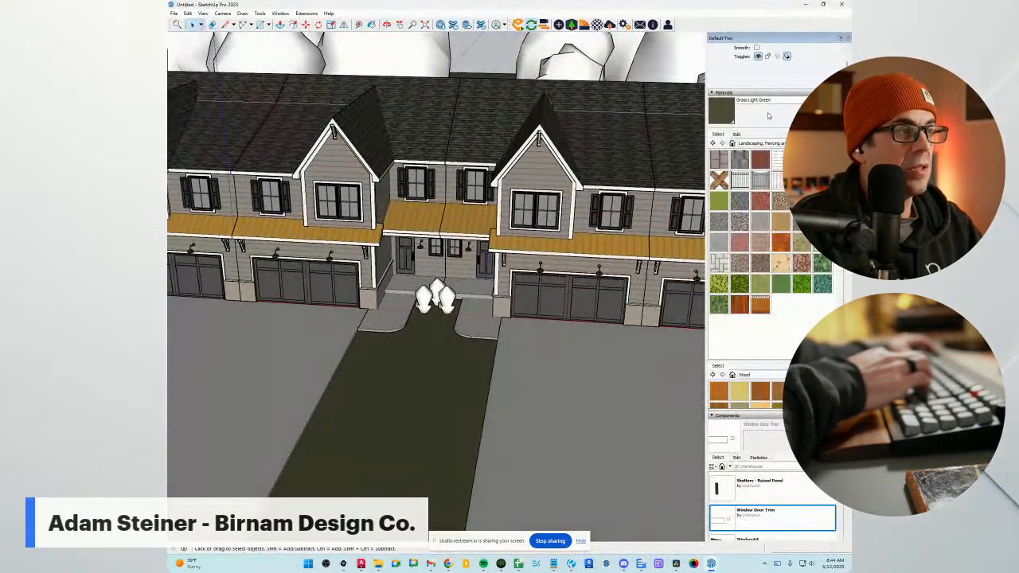
{"action": "double_click", "coordinate": [400, 194]}
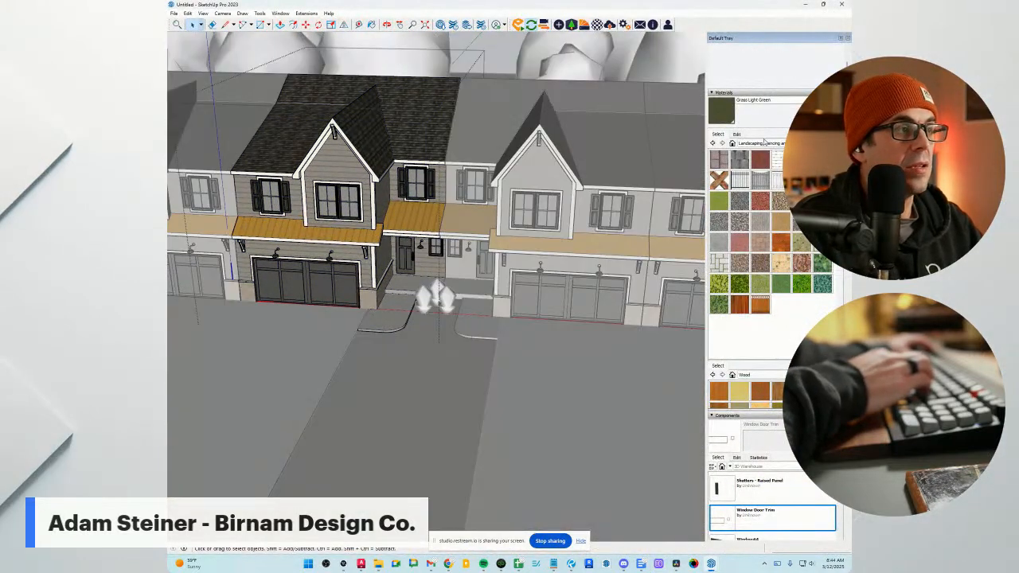
{"action": "left_click", "coordinate": [421, 219]}
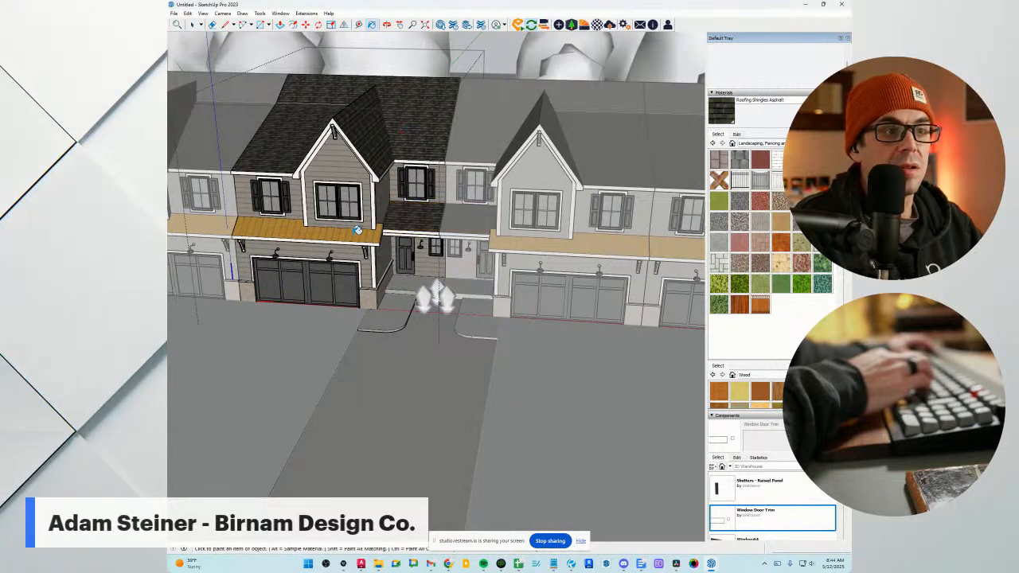
{"action": "left_click", "coordinate": [357, 226]}
{"action": "key", "text": "space"}
{"action": "scroll", "coordinate": [391, 377], "scroll_direction": "down", "scroll_amount": 1}
{"action": "left_click", "coordinate": [391, 379]}
{"action": "scroll", "coordinate": [477, 207], "scroll_direction": "down", "scroll_amount": 1}
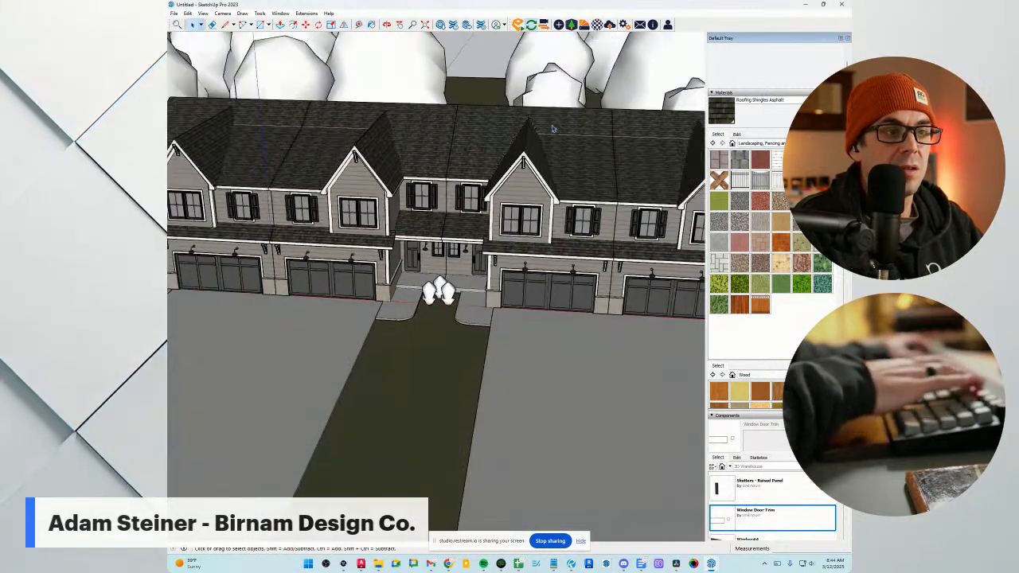
Return to the Enscape render and examine the repainted lower roofs from the end unit to the paired entry porch.
{"action": "left_click", "coordinate": [801, 7]}
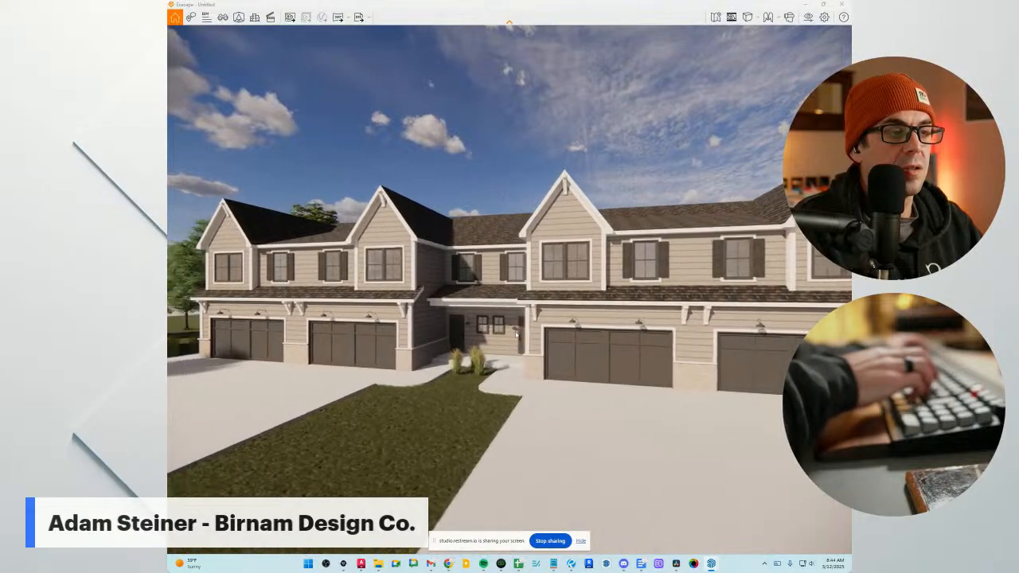
{"action": "key", "text": "a"}
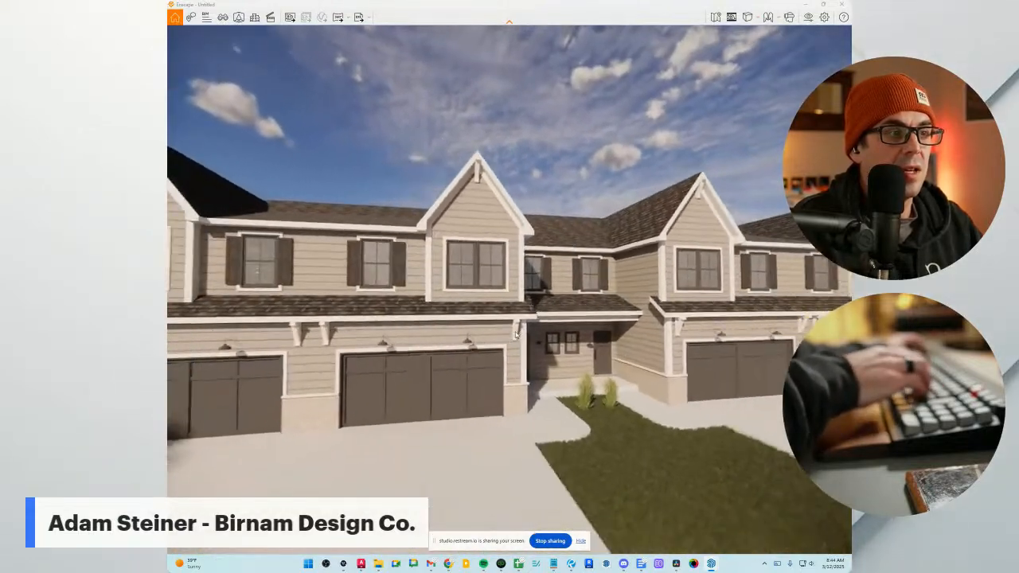
{"action": "key", "text": "a"}
{"action": "key", "text": "s"}
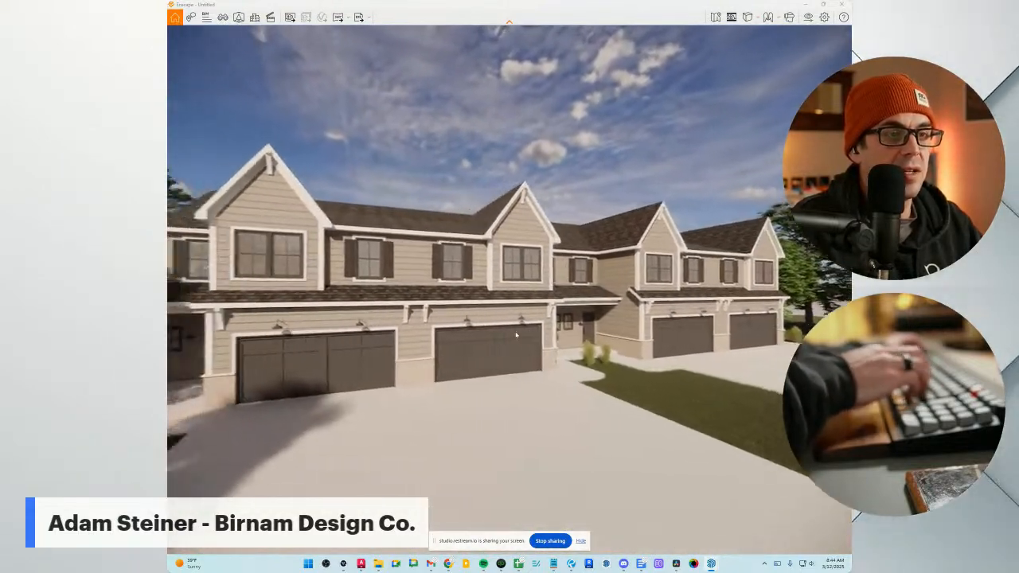
{"action": "key", "text": "d"}
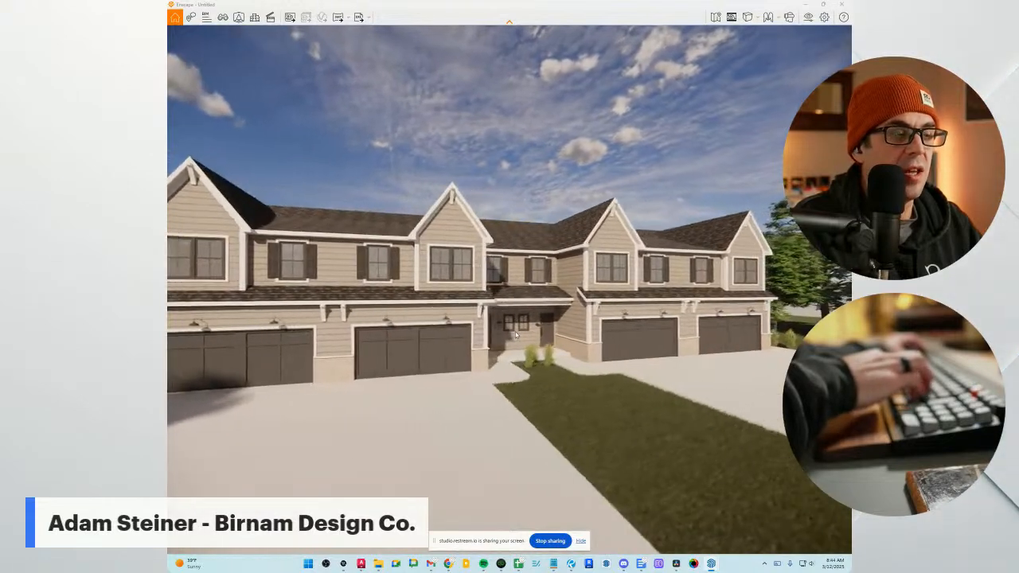
{"action": "key", "text": "a"}
{"action": "key", "text": "w"}
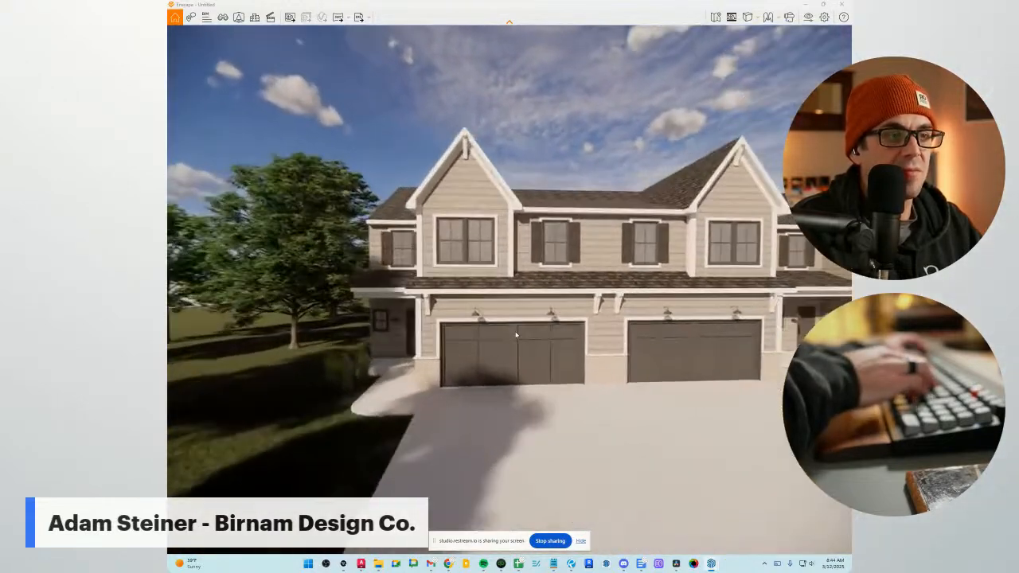
{"action": "key", "text": "a"}
{"action": "key", "text": "w"}
{"action": "key", "text": "d"}
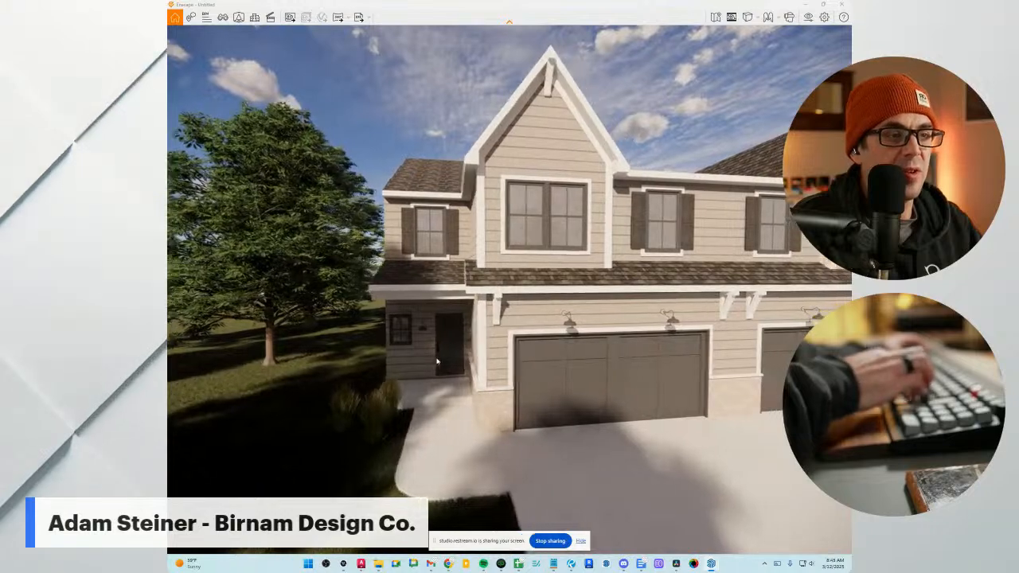
{"action": "left_click_drag", "start_coordinate": [440, 340], "coordinate": [541, 360]}
{"action": "key", "text": "d"}
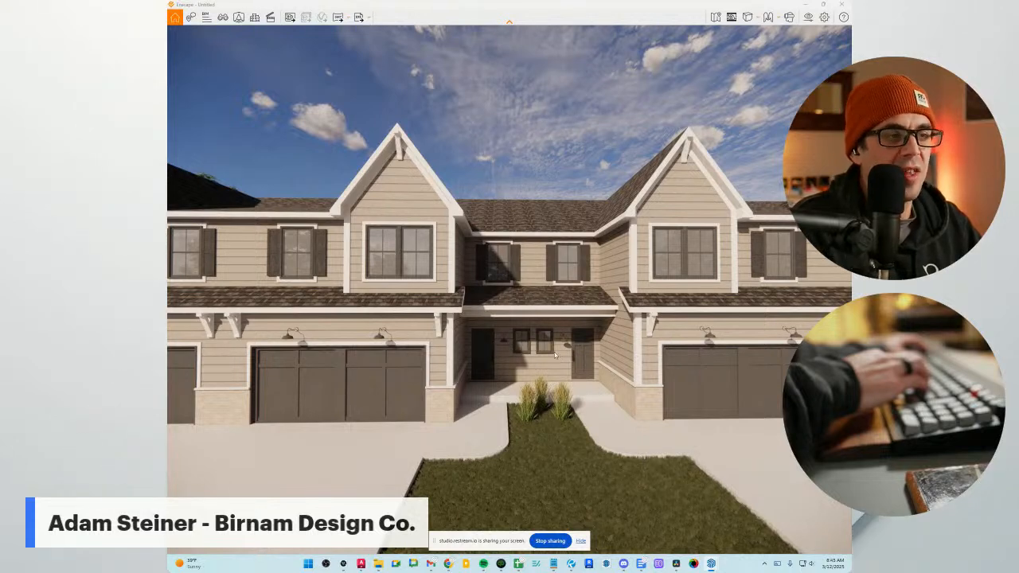
{"action": "key", "text": "d"}
{"action": "left_click_drag", "start_coordinate": [555, 355], "coordinate": [541, 350]}
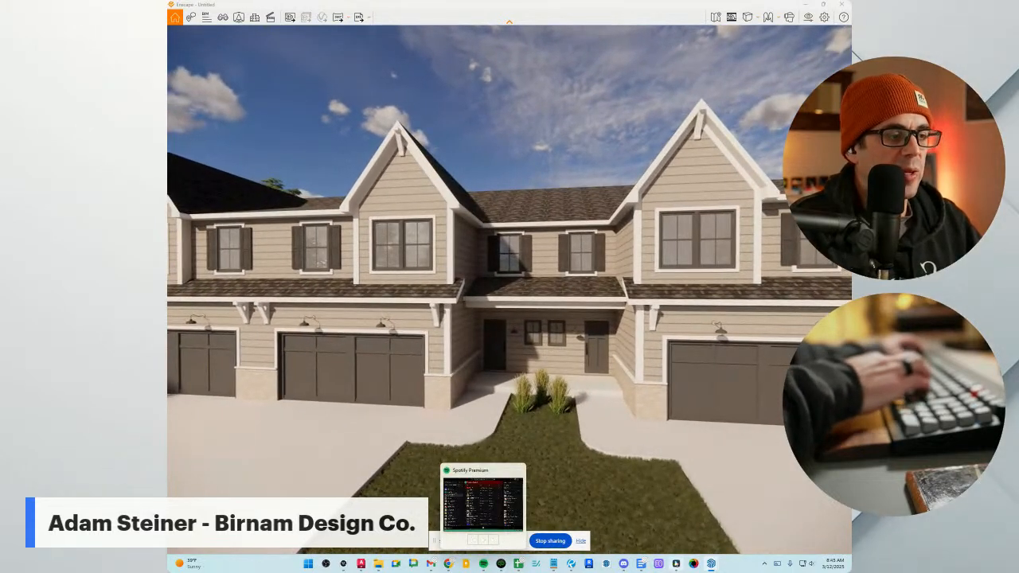
Switch to SketchUp, minimize the asset library, and move the unit's porch window about 12 inches toward the front door.
{"action": "mouse_move", "coordinate": [710, 563]}
{"action": "left_click", "coordinate": [667, 511]}
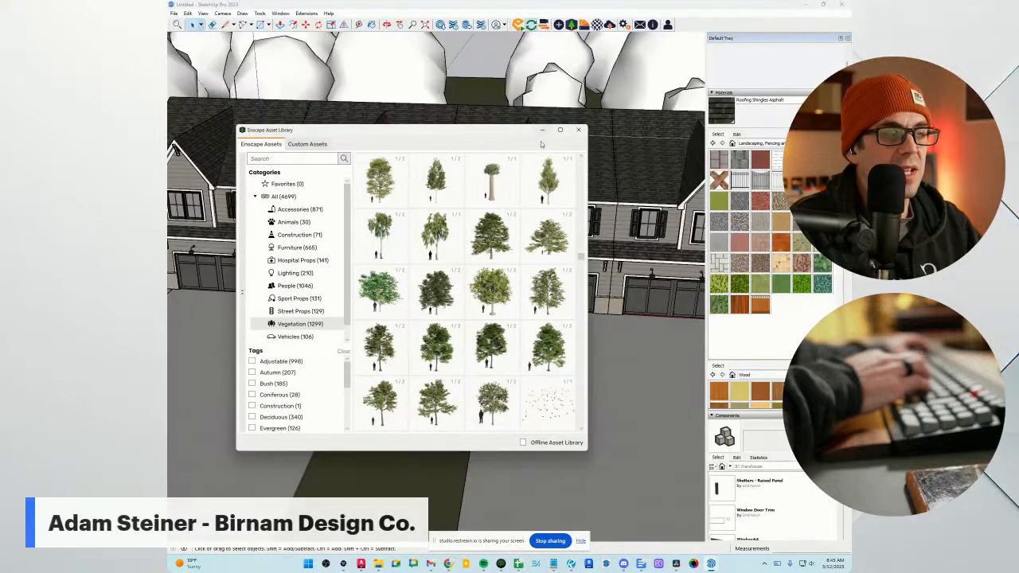
{"action": "left_click", "coordinate": [541, 130]}
{"action": "scroll", "coordinate": [421, 256], "scroll_direction": "up", "scroll_amount": 6}
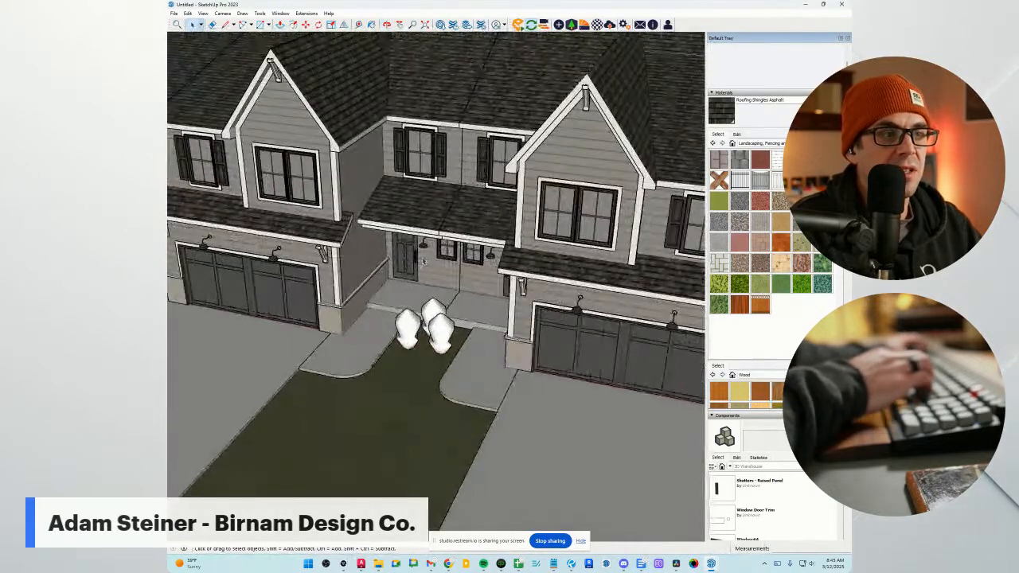
{"action": "scroll", "coordinate": [425, 242], "scroll_direction": "up", "scroll_amount": 3}
{"action": "key", "text": "e"}
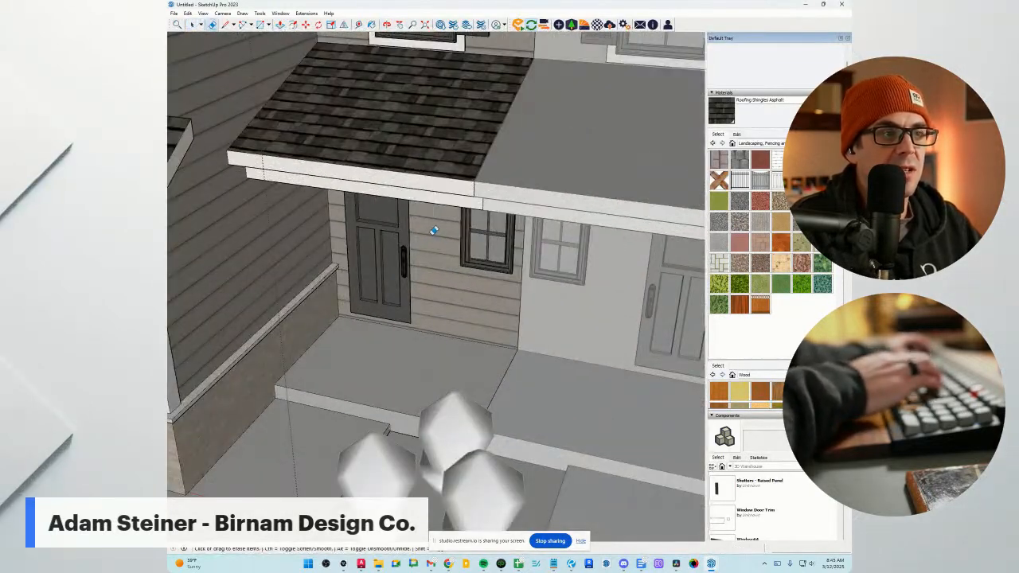
{"action": "left_click", "coordinate": [496, 263]}
{"action": "middle_click_drag", "start_coordinate": [496, 263], "coordinate": [508, 266]}
{"action": "key", "text": "m"}
{"action": "left_click_drag", "start_coordinate": [503, 320], "coordinate": [478, 317]}
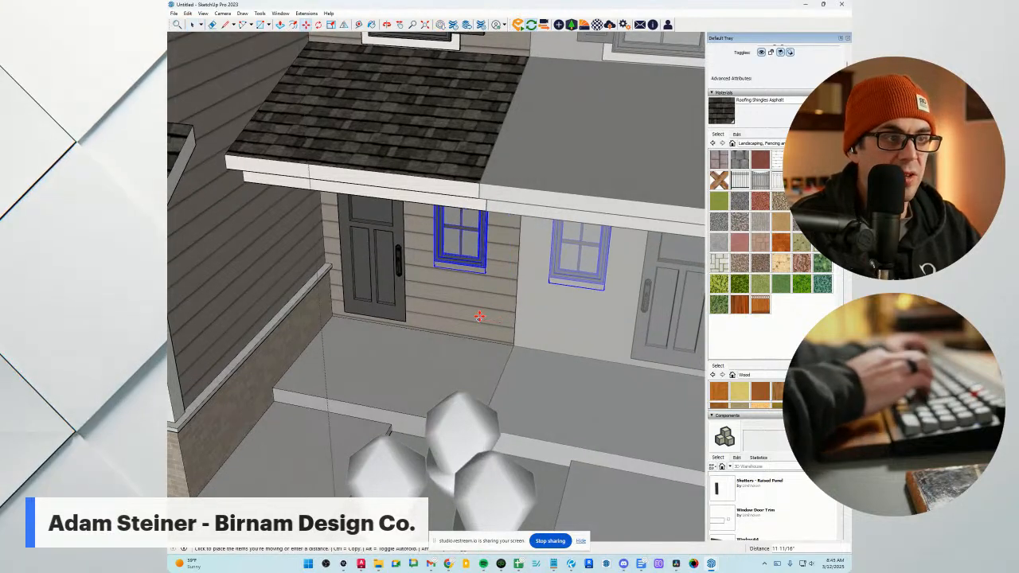
{"action": "key", "text": "space"}
{"action": "scroll", "coordinate": [476, 316], "scroll_direction": "down", "scroll_amount": 8}
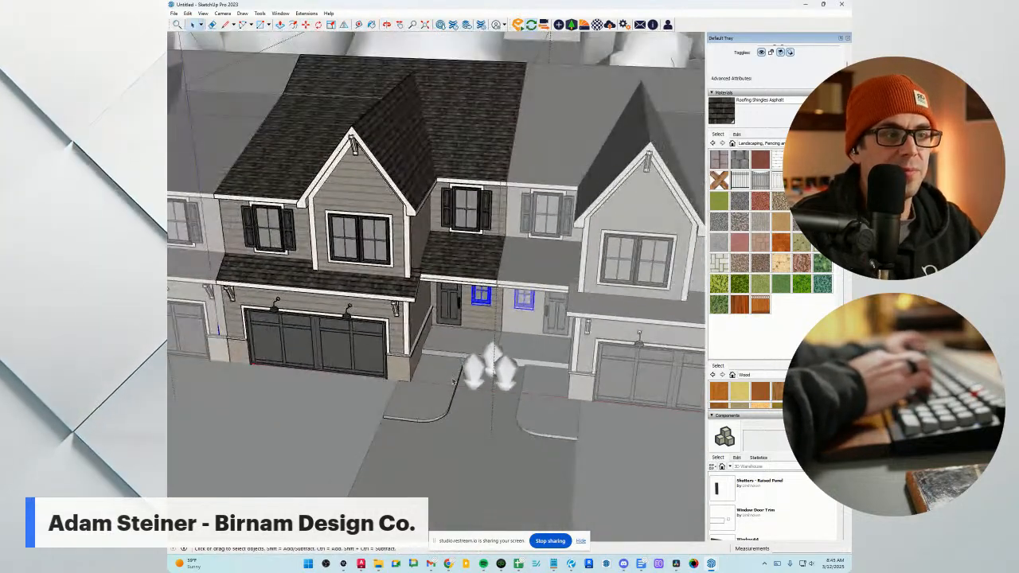
{"action": "key", "text": "Escape"}
{"action": "scroll", "coordinate": [442, 412], "scroll_direction": "down", "scroll_amount": 3}
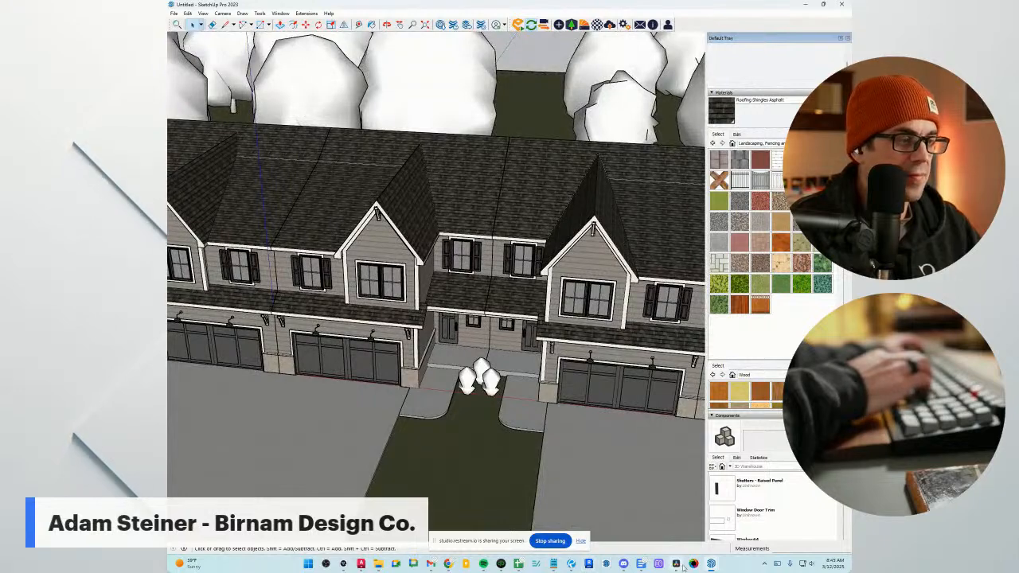
Find the Column Square component for the entry porch in the component collection.
{"action": "scroll", "coordinate": [527, 394], "scroll_direction": "up", "scroll_amount": 6}
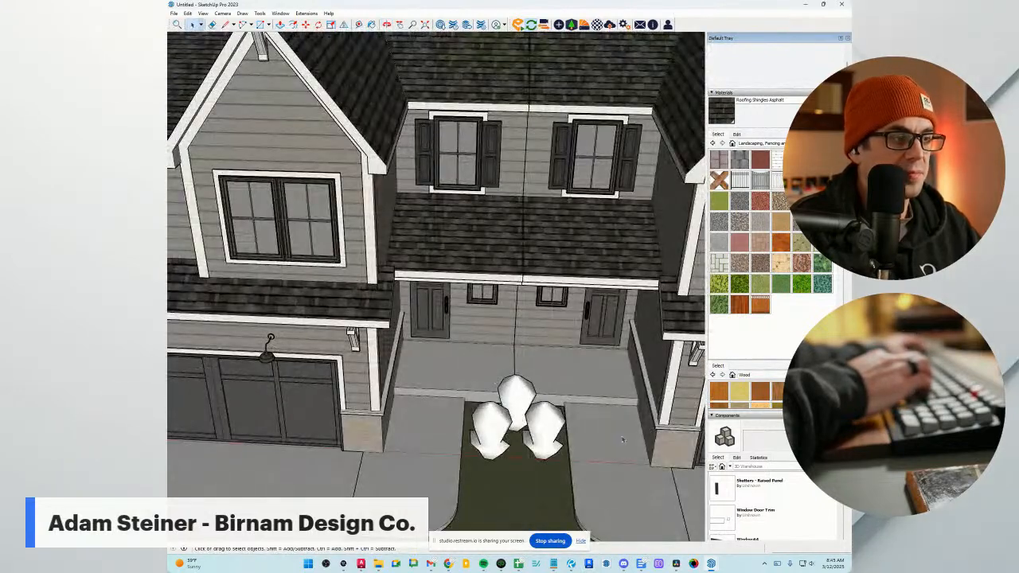
{"action": "scroll", "coordinate": [778, 345], "scroll_direction": "down", "scroll_amount": 1}
{"action": "scroll", "coordinate": [778, 346], "scroll_direction": "down", "scroll_amount": 3}
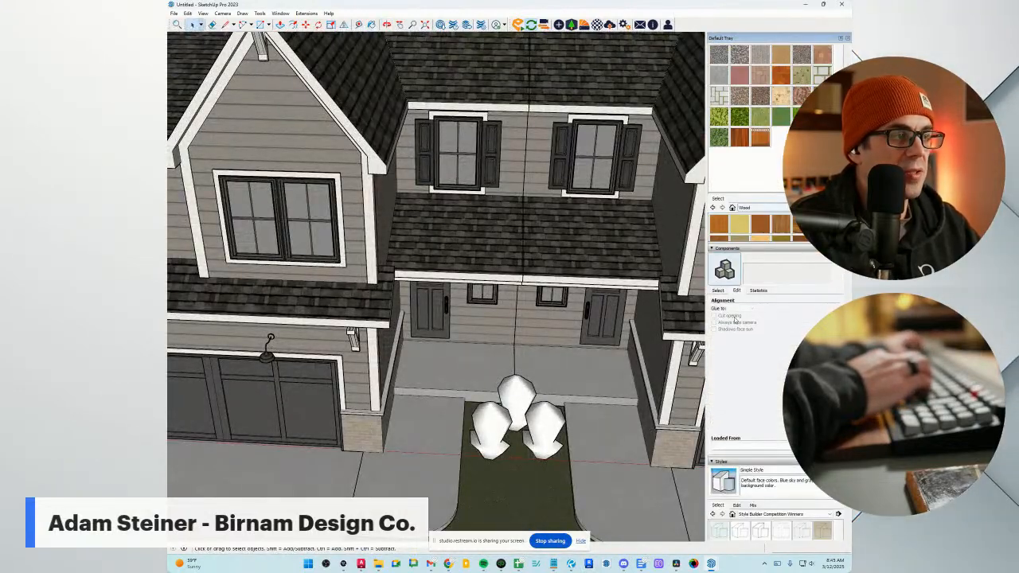
{"action": "left_click", "coordinate": [718, 290]}
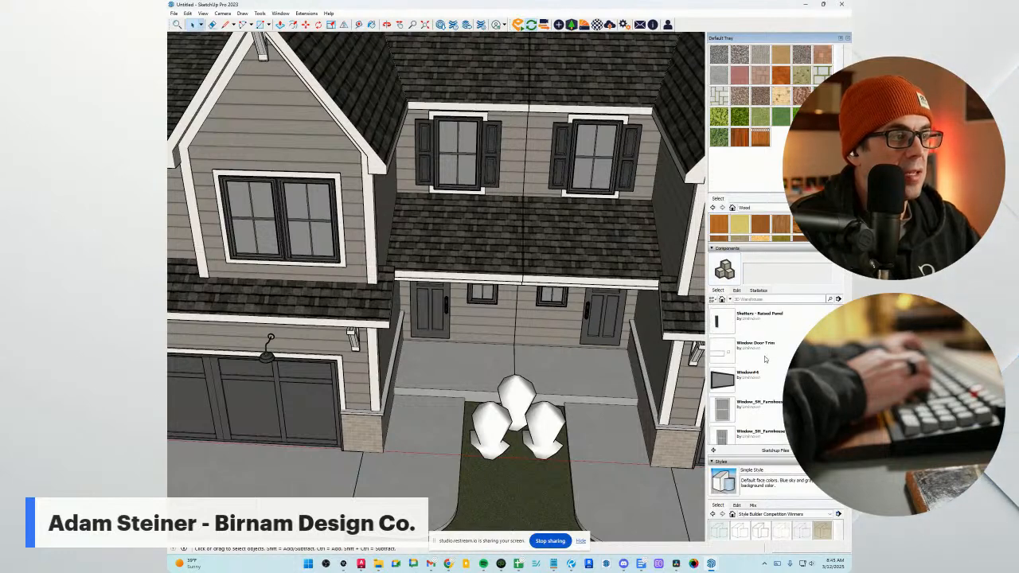
{"action": "scroll", "coordinate": [765, 361], "scroll_direction": "up", "scroll_amount": 3}
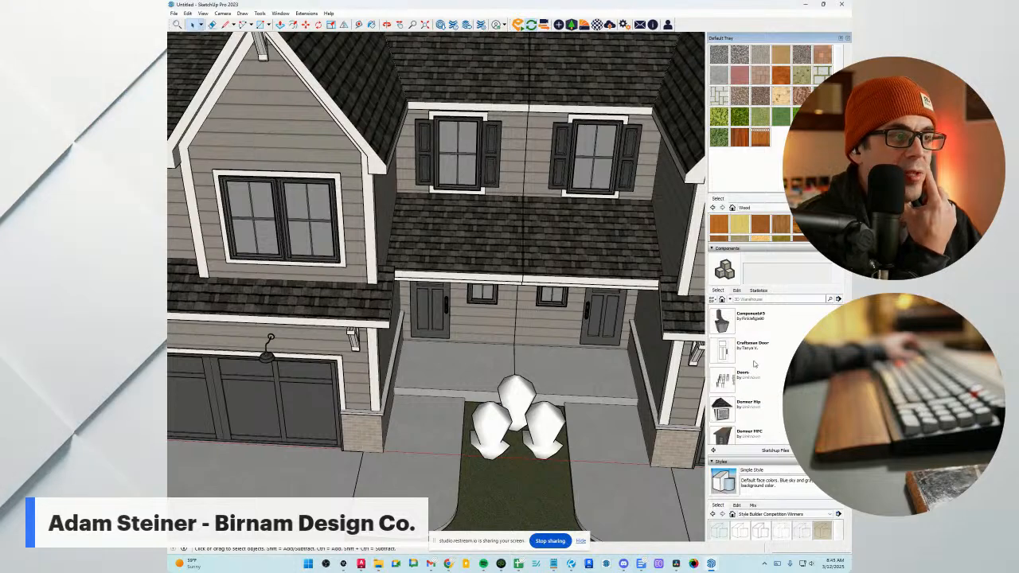
{"action": "left_click", "coordinate": [751, 315]}
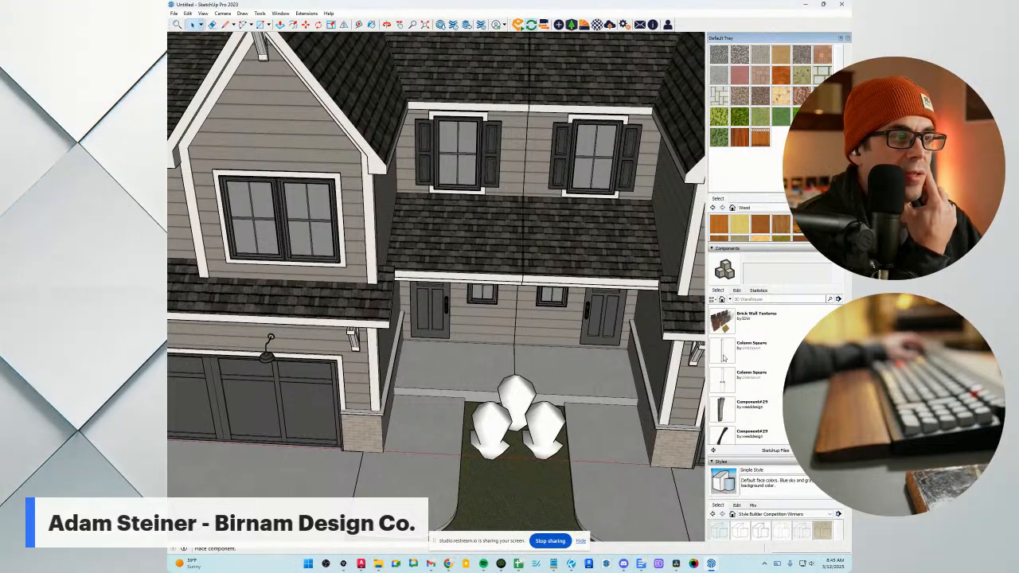
{"action": "scroll", "coordinate": [476, 382], "scroll_direction": "up", "scroll_amount": 3}
{"action": "scroll", "coordinate": [476, 381], "scroll_direction": "up", "scroll_amount": 6}
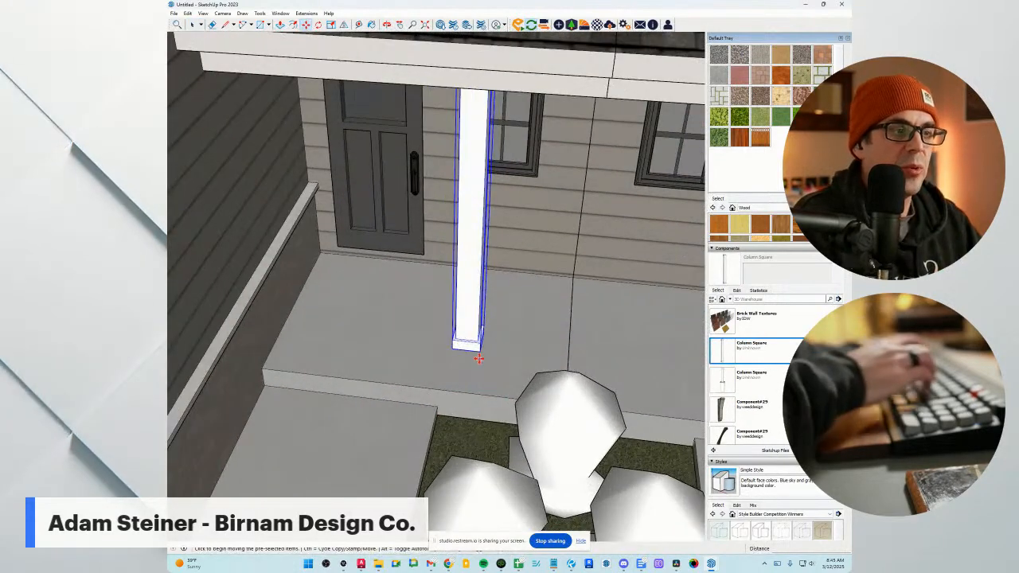
{"action": "scroll", "coordinate": [458, 308], "scroll_direction": "up", "scroll_amount": 3}
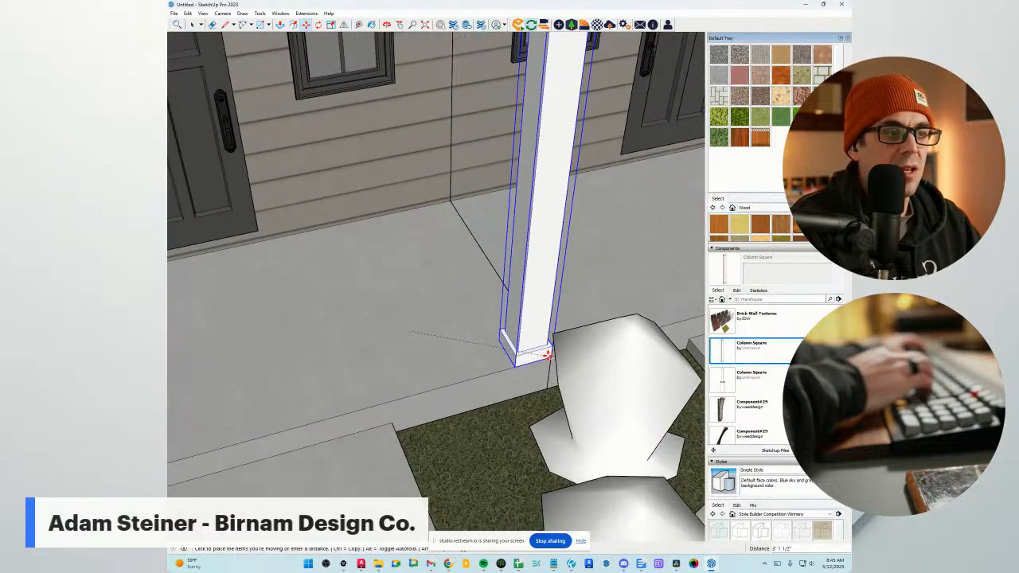
{"action": "left_click", "coordinate": [412, 319]}
{"action": "key", "text": "Delete"}
Place the Column Square component inside the townhouse unit and align its base corner with the porch slab's front corner.
{"action": "double_click", "coordinate": [469, 364]}
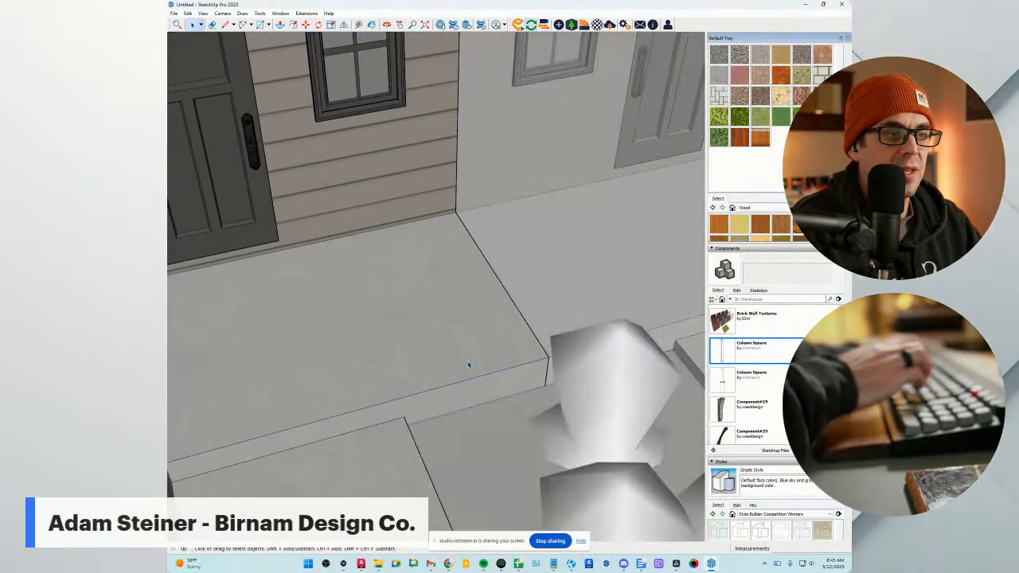
{"action": "left_click", "coordinate": [751, 353]}
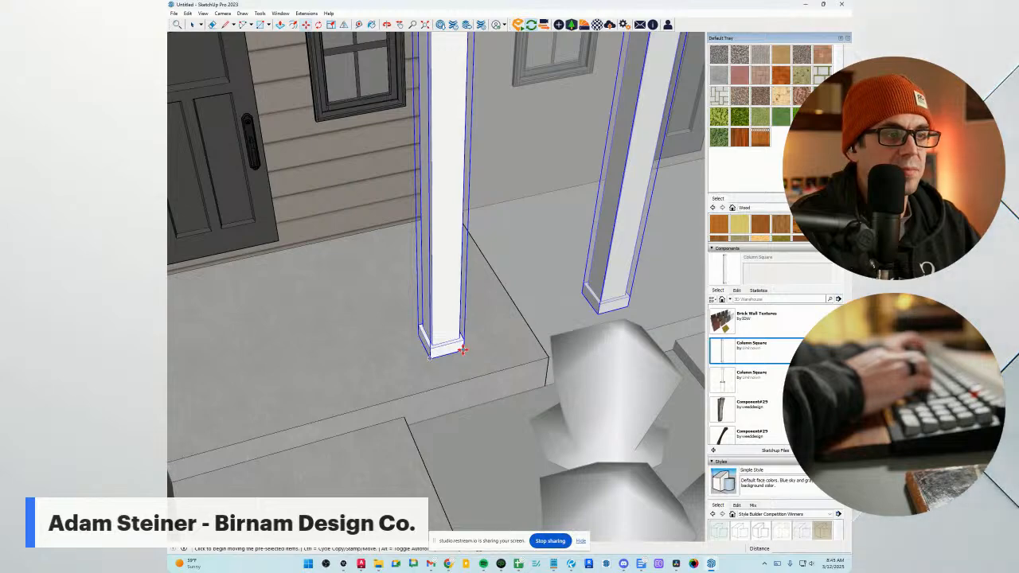
{"action": "left_click", "coordinate": [455, 345]}
{"action": "scroll", "coordinate": [548, 356], "scroll_direction": "up", "scroll_amount": 4}
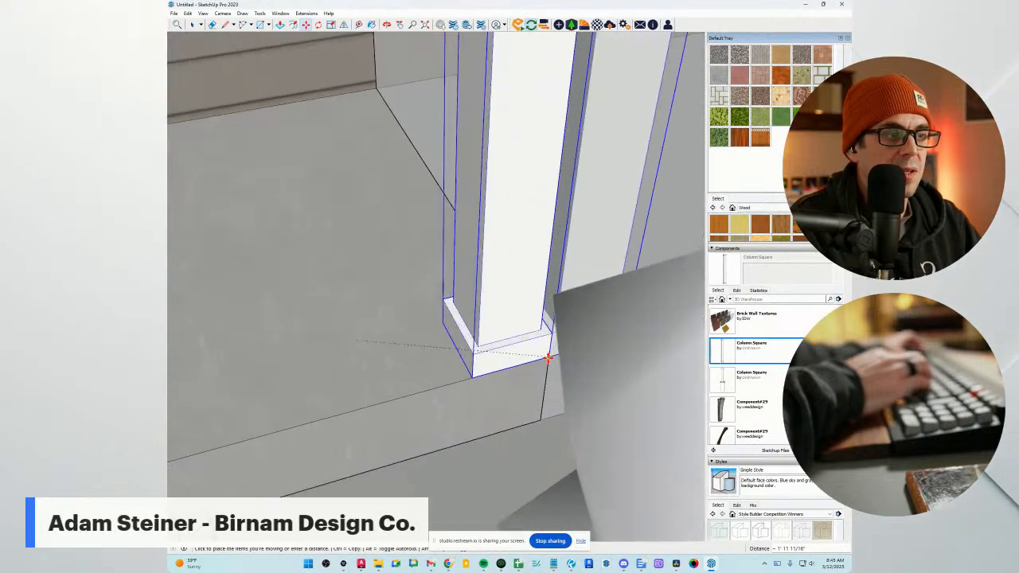
{"action": "left_click", "coordinate": [545, 356]}
{"action": "scroll", "coordinate": [396, 366], "scroll_direction": "down", "scroll_amount": 2}
Move the porch column 1 inch back from the slab's front edge, toward the house.
{"action": "left_click", "coordinate": [397, 367]}
{"action": "key", "text": "Left"}
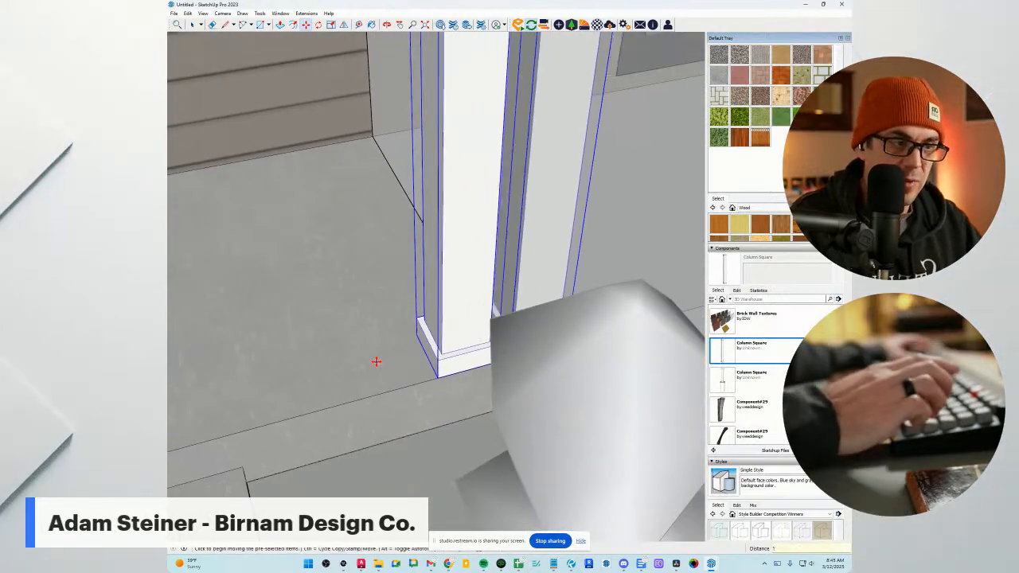
{"action": "type", "text": "1"}
{"action": "key", "text": "Return"}
{"action": "scroll", "coordinate": [391, 355], "scroll_direction": "down", "scroll_amount": 4}
{"action": "middle_click_drag", "start_coordinate": [414, 355], "coordinate": [372, 317]}
{"action": "scroll", "coordinate": [425, 355], "scroll_direction": "down", "scroll_amount": 5}
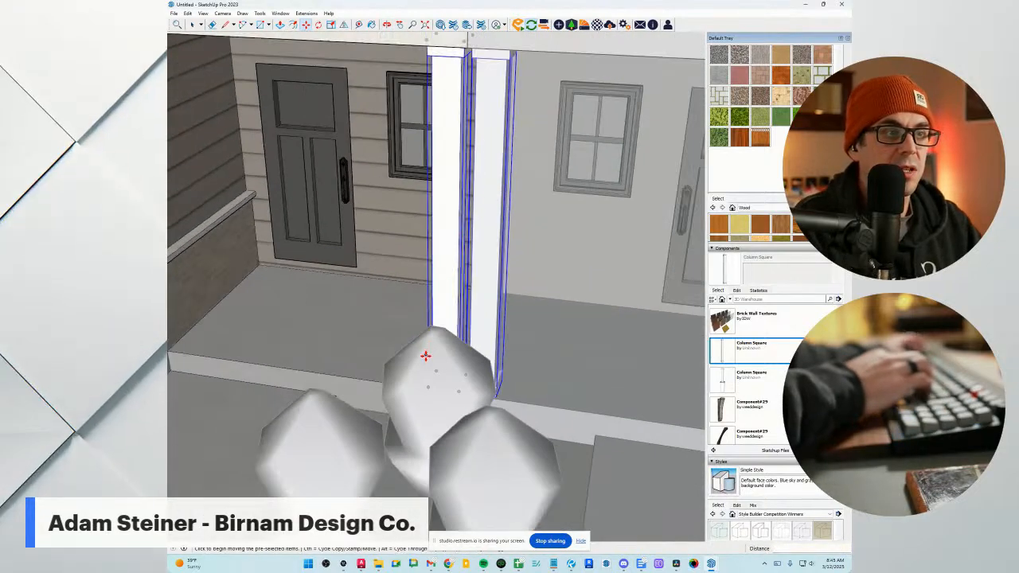
Sample the white trim material from the porch roof beam, apply it to the porch column, and exit the unit's component.
{"action": "middle_click_drag", "start_coordinate": [703, 182], "coordinate": [552, 137]}
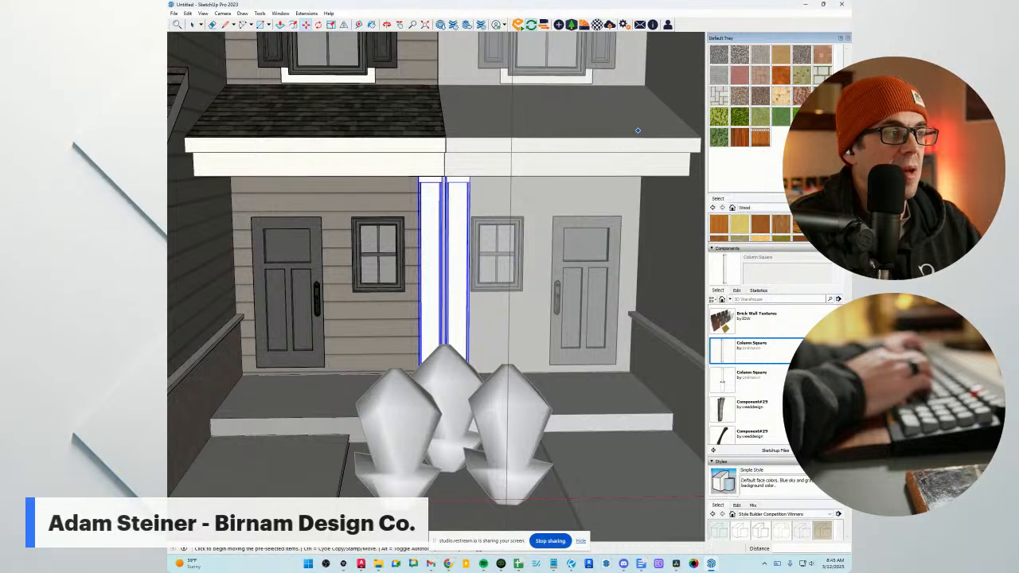
{"action": "scroll", "coordinate": [820, 96], "scroll_direction": "up", "scroll_amount": 3}
{"action": "scroll", "coordinate": [820, 95], "scroll_direction": "up", "scroll_amount": 1}
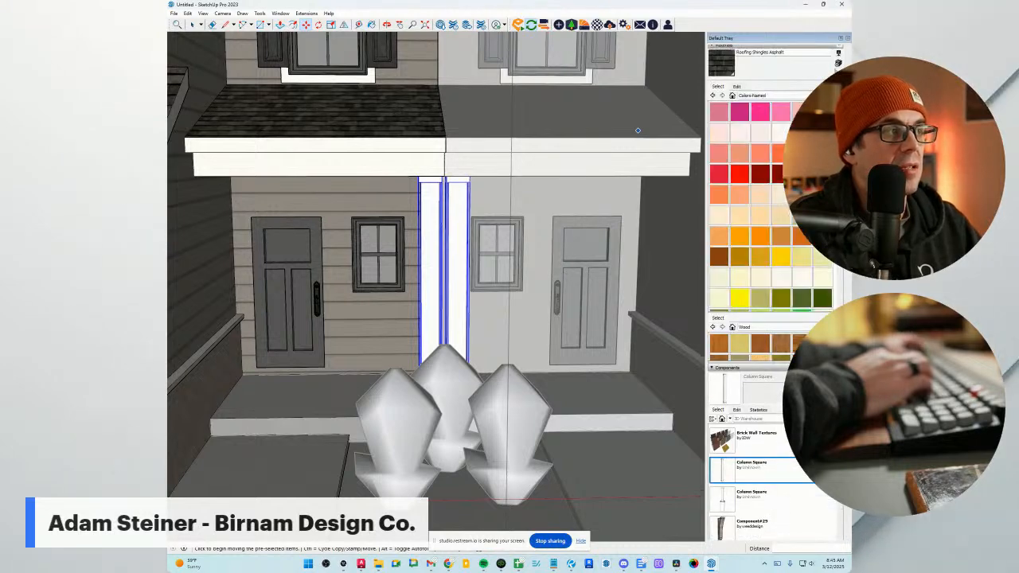
{"action": "scroll", "coordinate": [819, 95], "scroll_direction": "up", "scroll_amount": 1}
{"action": "left_click", "coordinate": [379, 144]}
{"action": "left_click", "coordinate": [435, 201]}
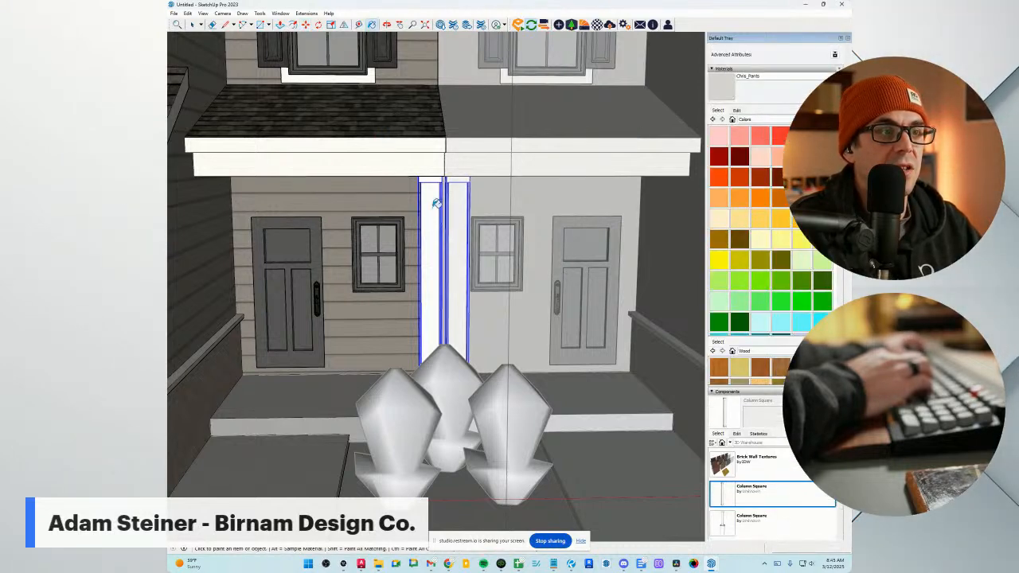
{"action": "key", "text": "space"}
{"action": "scroll", "coordinate": [349, 226], "scroll_direction": "down", "scroll_amount": 3}
{"action": "left_click", "coordinate": [399, 234]}
{"action": "scroll", "coordinate": [399, 234], "scroll_direction": "down", "scroll_amount": 10}
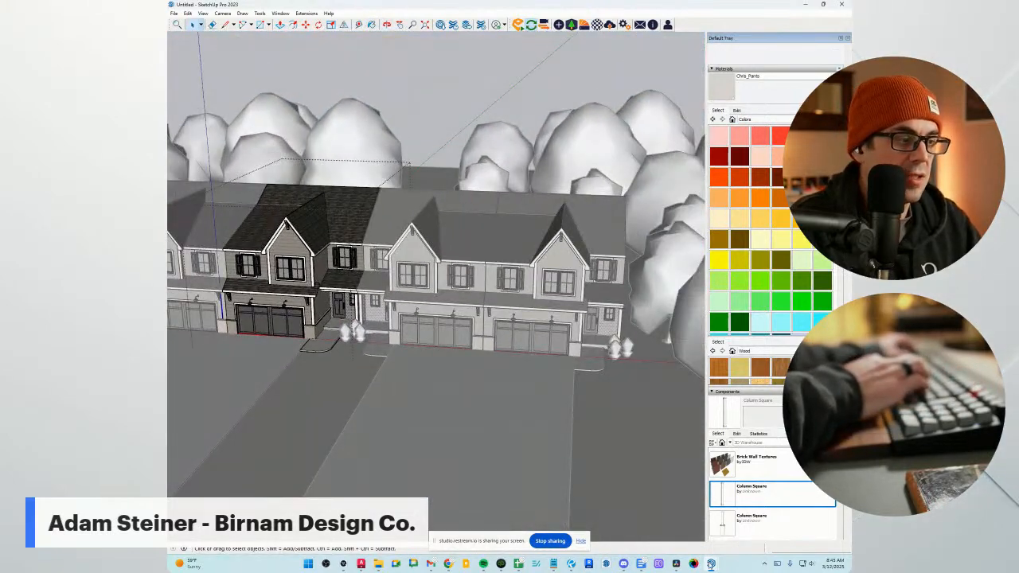
Switch to the Enscape render and examine the townhouse row's front facade, including the entry porch column.
{"action": "mouse_move", "coordinate": [711, 563]}
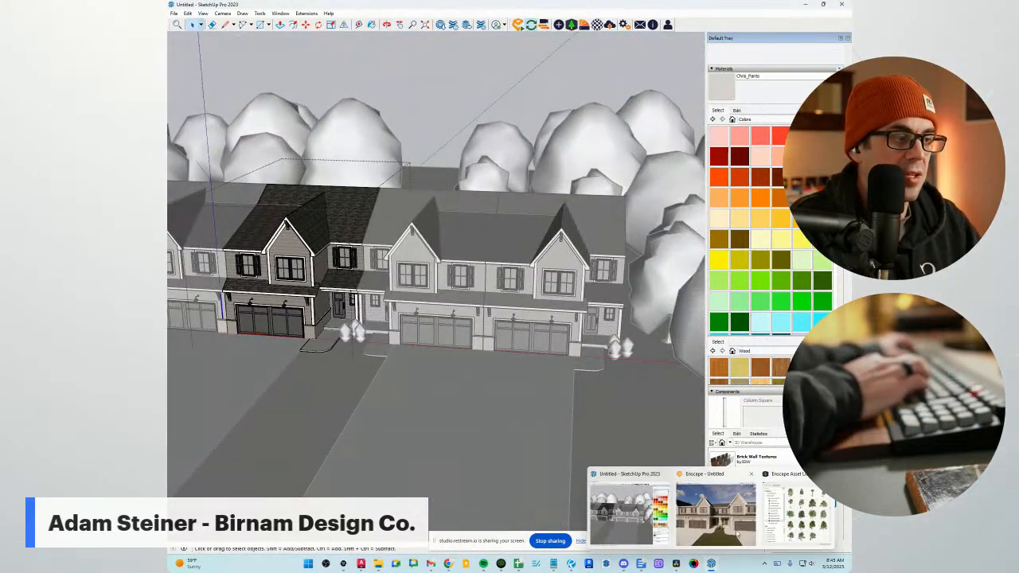
{"action": "left_click", "coordinate": [732, 511]}
{"action": "key", "text": "a"}
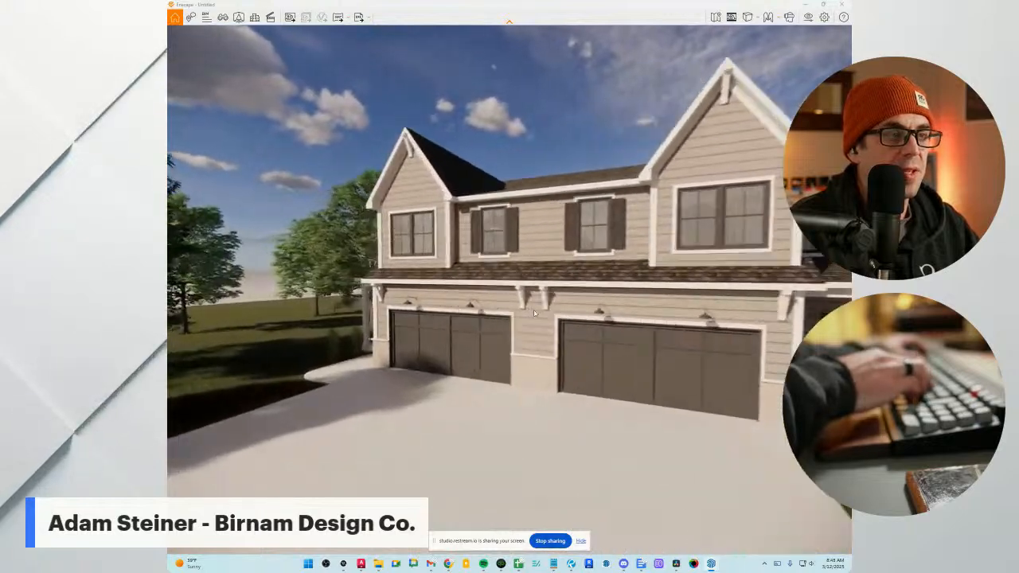
{"action": "key", "text": "d"}
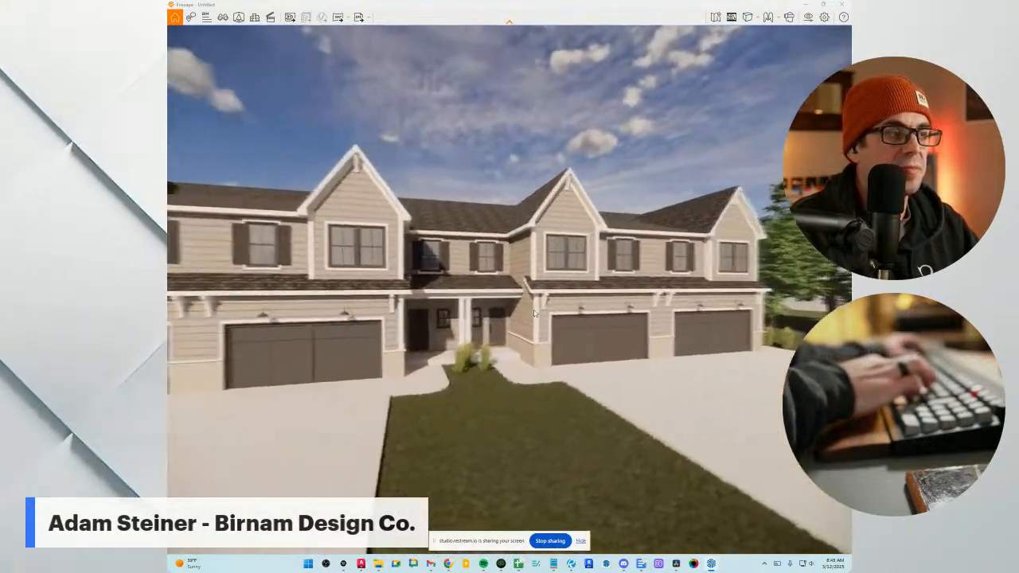
{"action": "right_click_drag", "start_coordinate": [534, 312], "coordinate": [534, 311]}
Increase the camera's depth of field in the visual settings and review the facade in the render.
{"action": "left_click", "coordinate": [807, 17]}
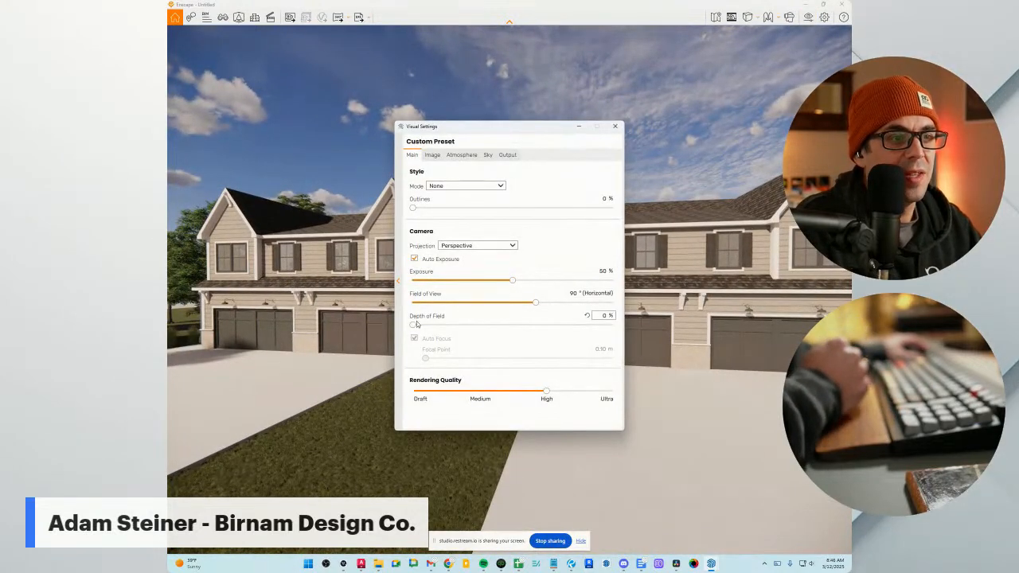
{"action": "left_click_drag", "start_coordinate": [414, 324], "coordinate": [477, 327]}
{"action": "left_click", "coordinate": [615, 125]}
{"action": "key", "text": "a"}
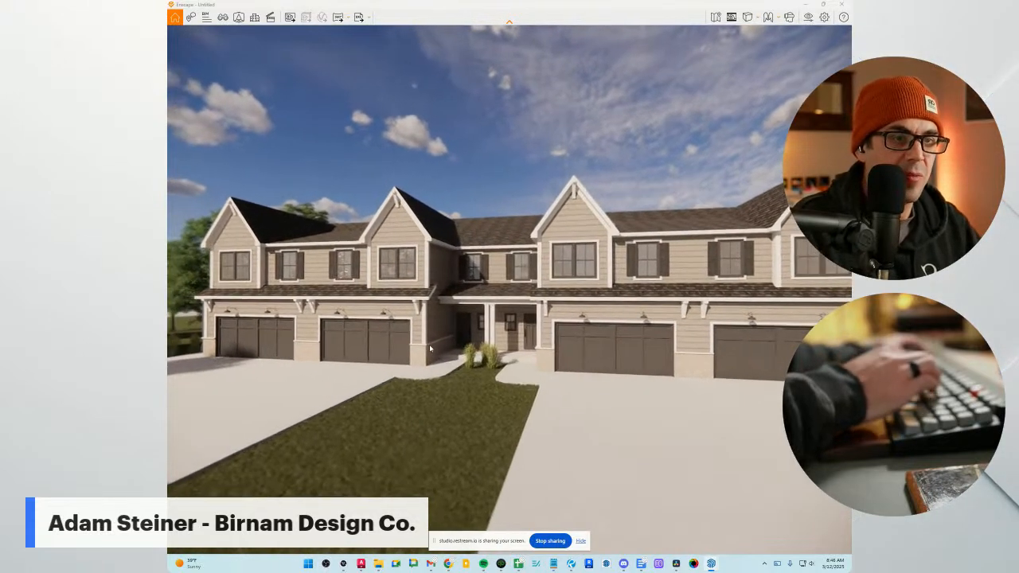
{"action": "key", "text": "s"}
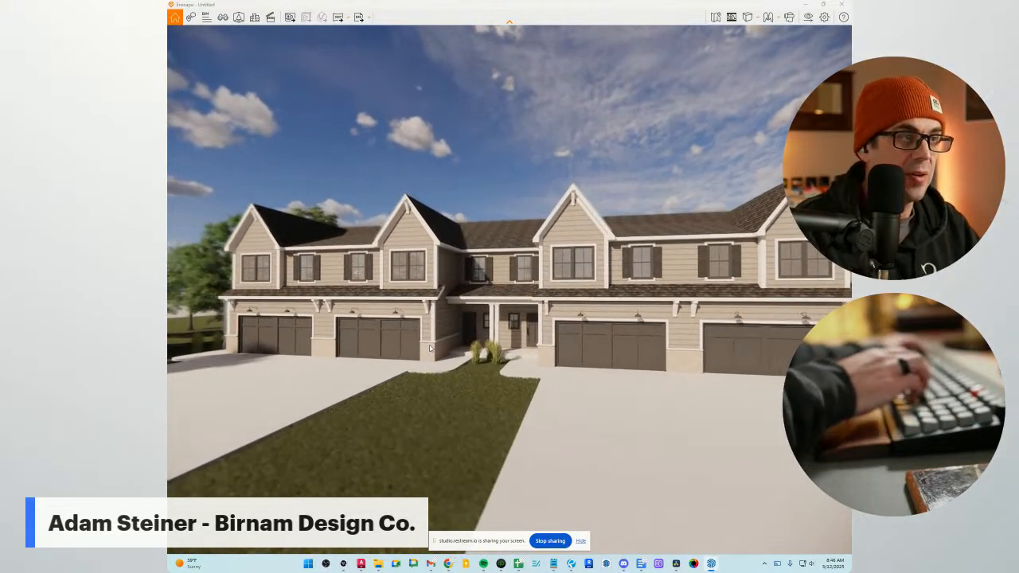
Set the sky's horizon source to Forest and view the whole townhouse row from farther back.
{"action": "left_click", "coordinate": [807, 16]}
{"action": "left_click", "coordinate": [488, 154]}
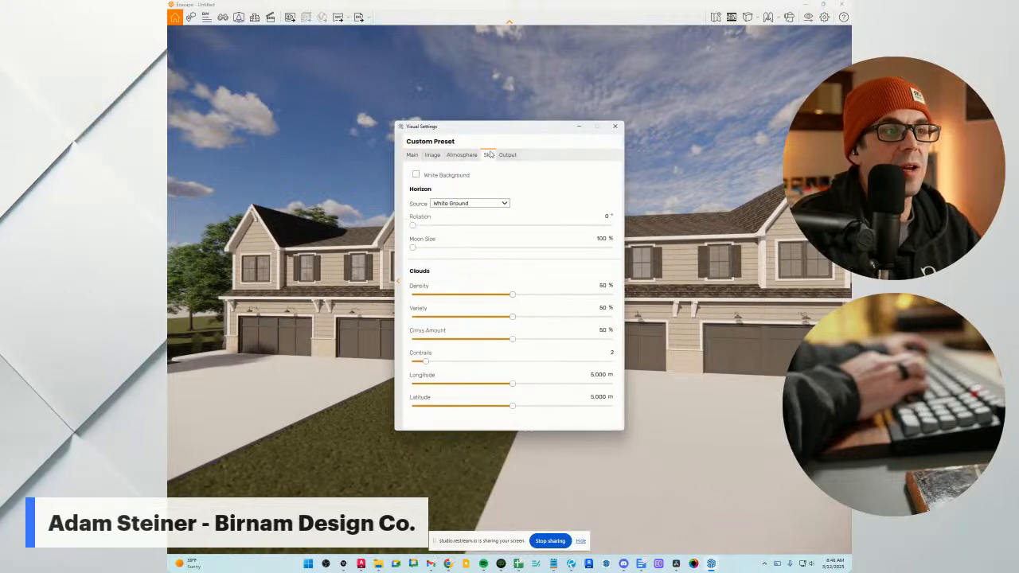
{"action": "left_click", "coordinate": [470, 203]}
{"action": "left_click", "coordinate": [448, 251]}
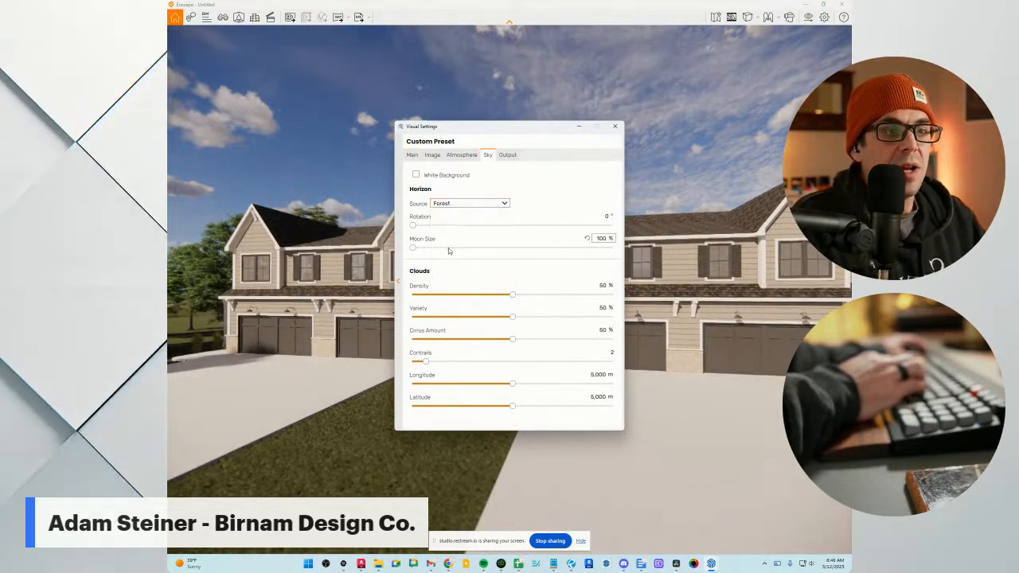
{"action": "left_click", "coordinate": [616, 125]}
{"action": "left_click_drag", "start_coordinate": [607, 255], "coordinate": [666, 254]}
{"action": "key", "text": "a"}
{"action": "key", "text": "s"}
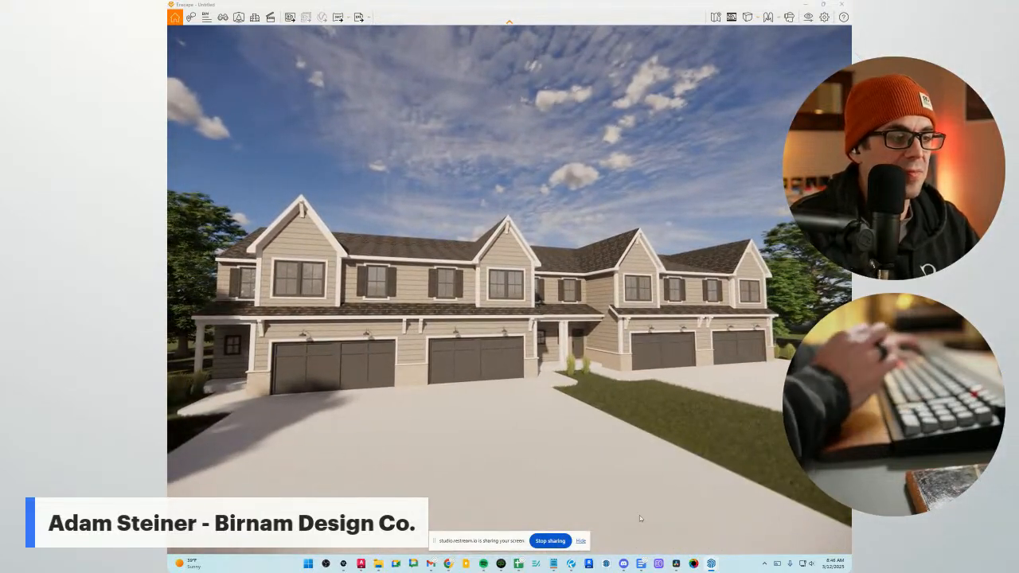